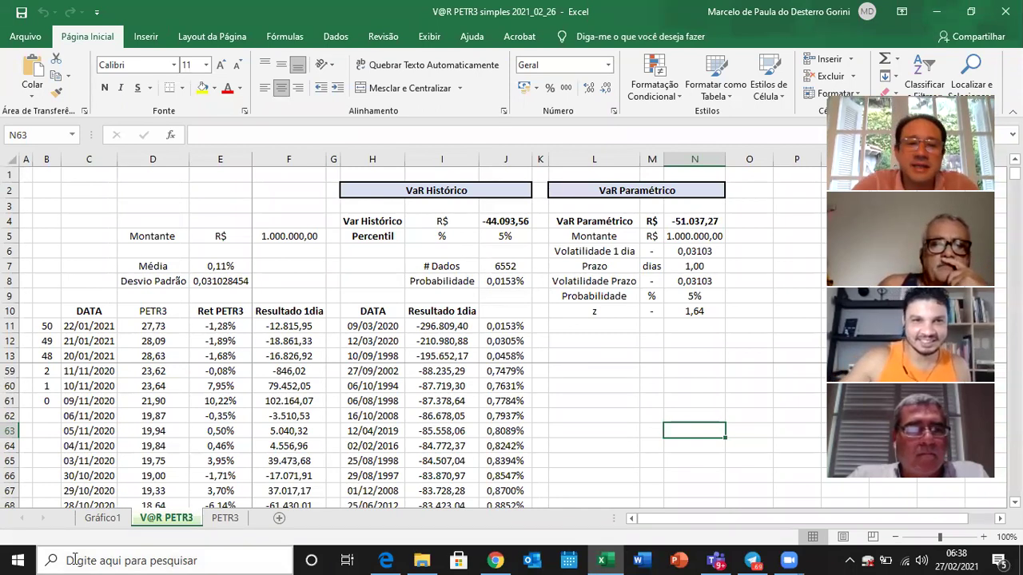
- Add a new blank worksheet between the V@R PETR3 and PETR3 sheets
click(280, 519)
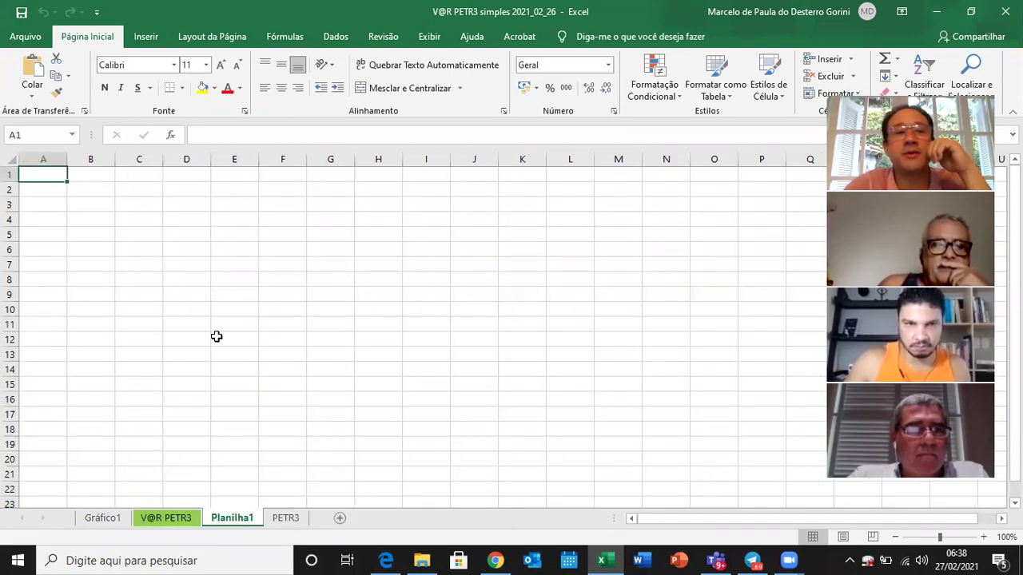
click(217, 337)
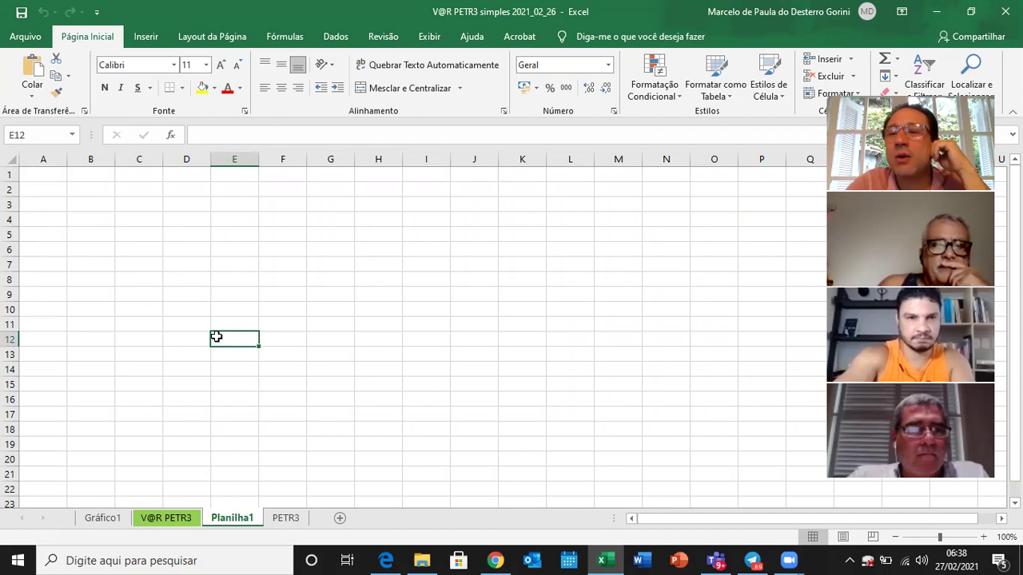
key(Left)
key(Left)
key(Left)
key(Left)
key(Right)
key(Up)
key(Up)
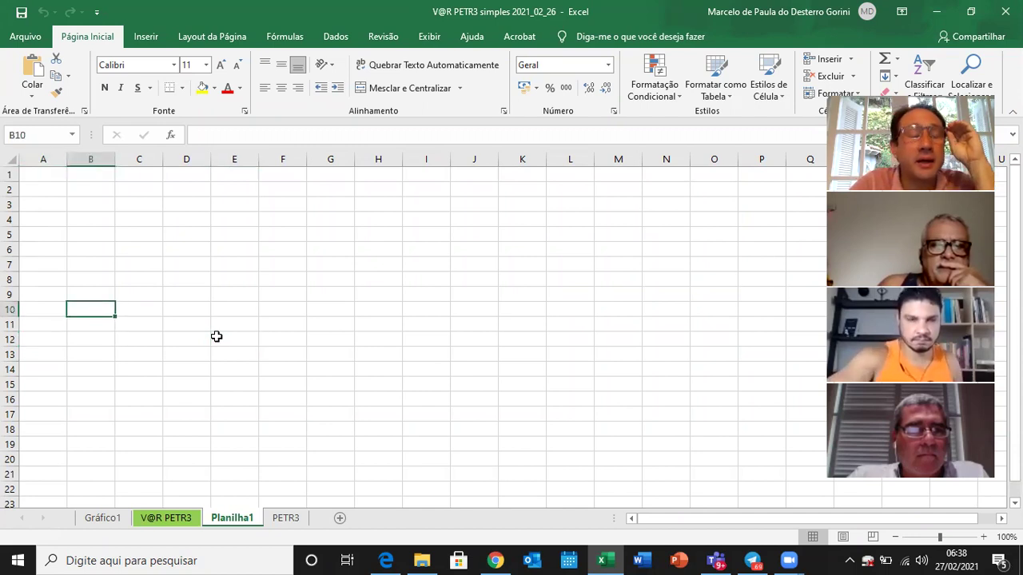
key(Right)
key(Left)
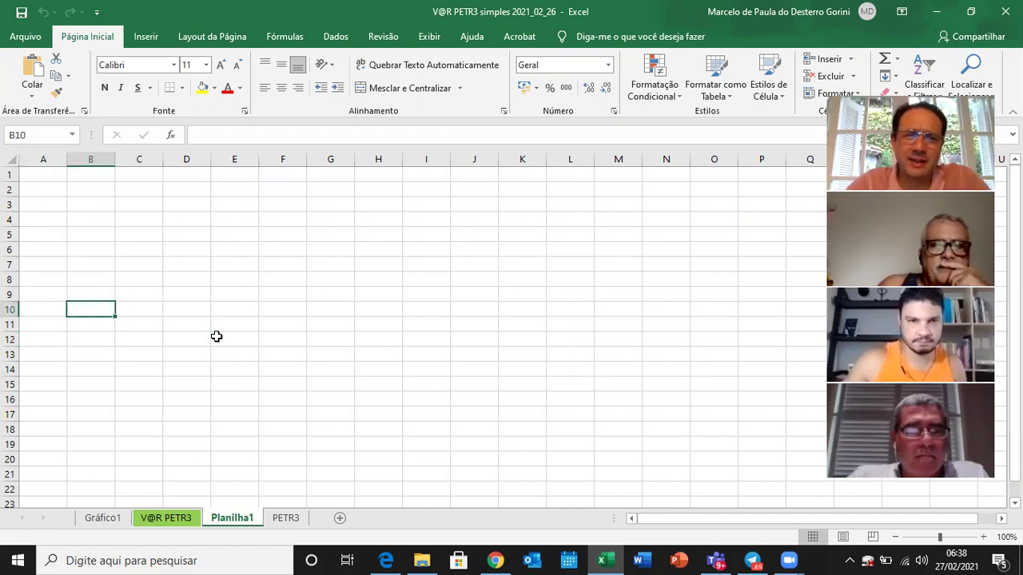
- Enter the stage numbers 0, 1 and 2 in cells B3, C3 and D3
key(Up)
key(Up)
key(Up)
key(Up)
key(Up)
key(Up)
key(Up)
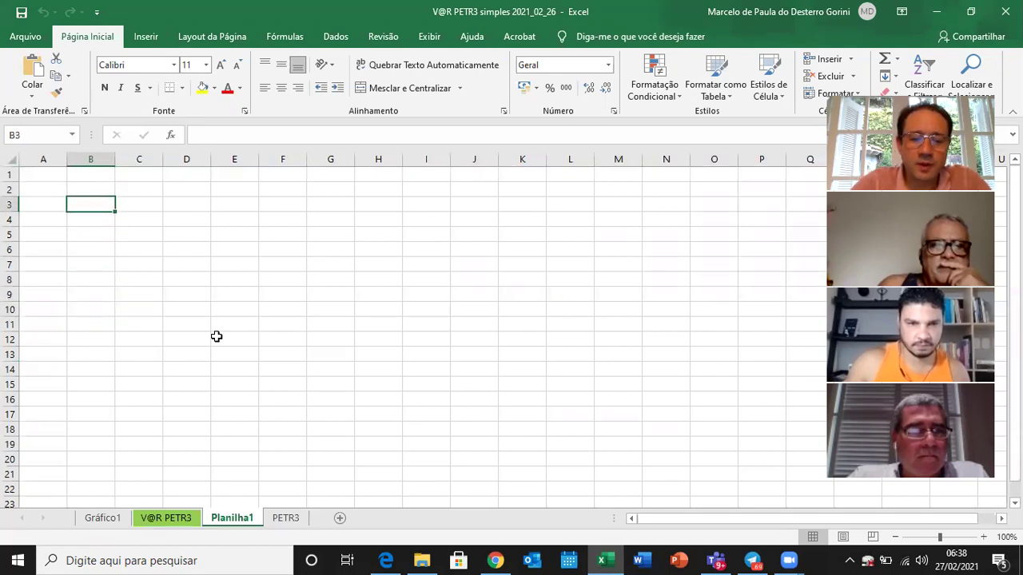
text(0)
key(Right)
text(1)
key(Return)
key(Up)
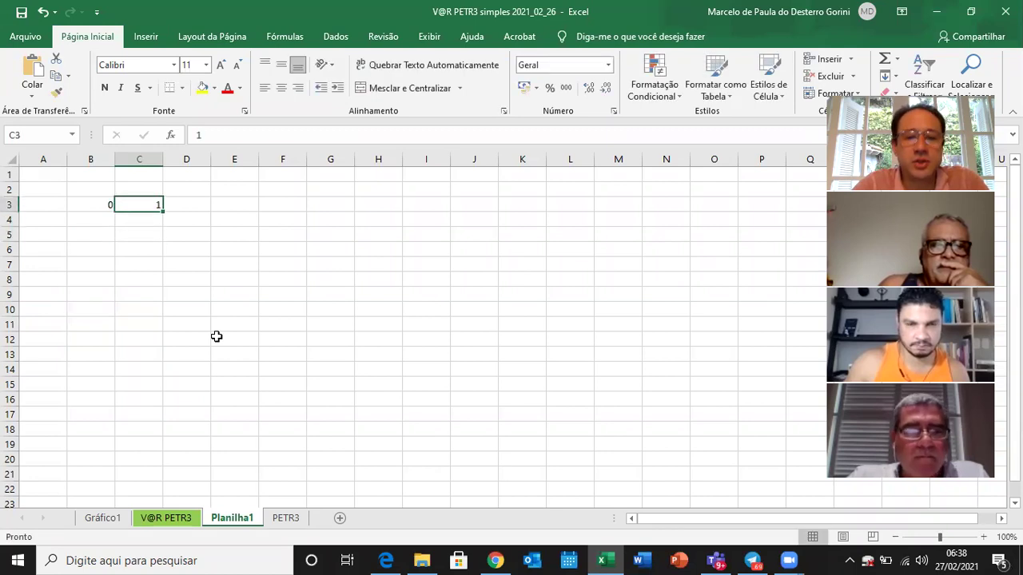
key(Right)
text(2)
key(Return)
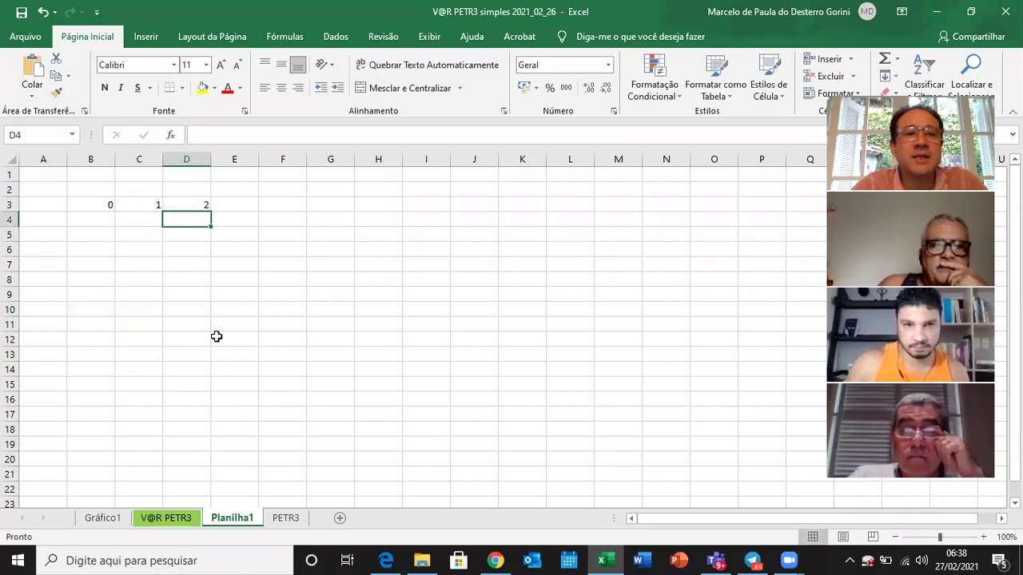
- Enter the formula =D3+1 in cell E3 to continue the number sequence
key(Up)
key(Right)
text(=)
key(Left)
text(+1)
key(Return)
- Copy the formula from E3 into D3 and C3, replacing their typed numbers
key(Up)
key(ctrl+c)
key(Left)
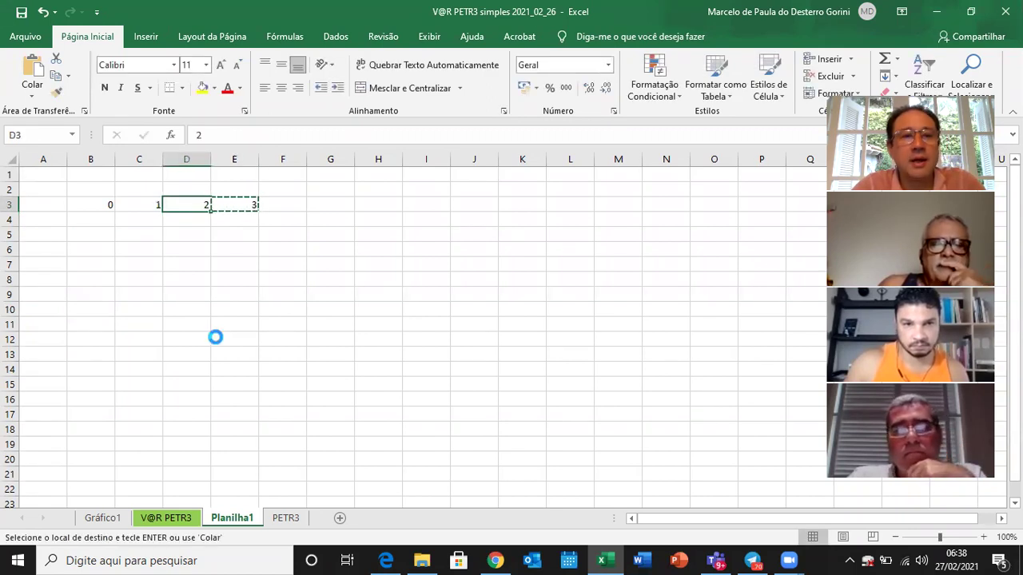
key(ctrl+v)
key(Left)
key(ctrl+v)
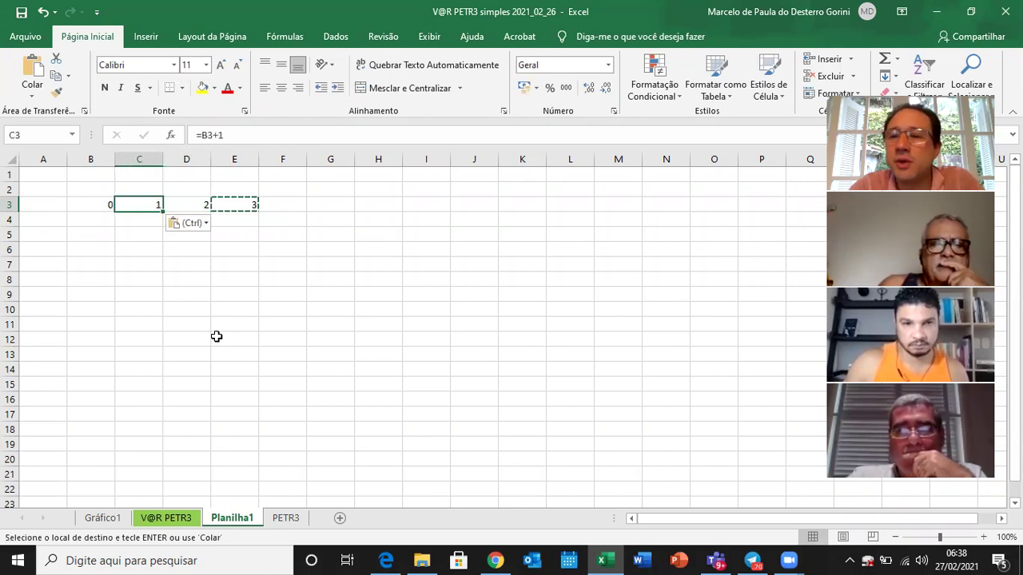
- Centre the numbers in cells B3 to E3 horizontally
key(Left)
key(shift+Right)
key(shift+Right)
key(shift+Right)
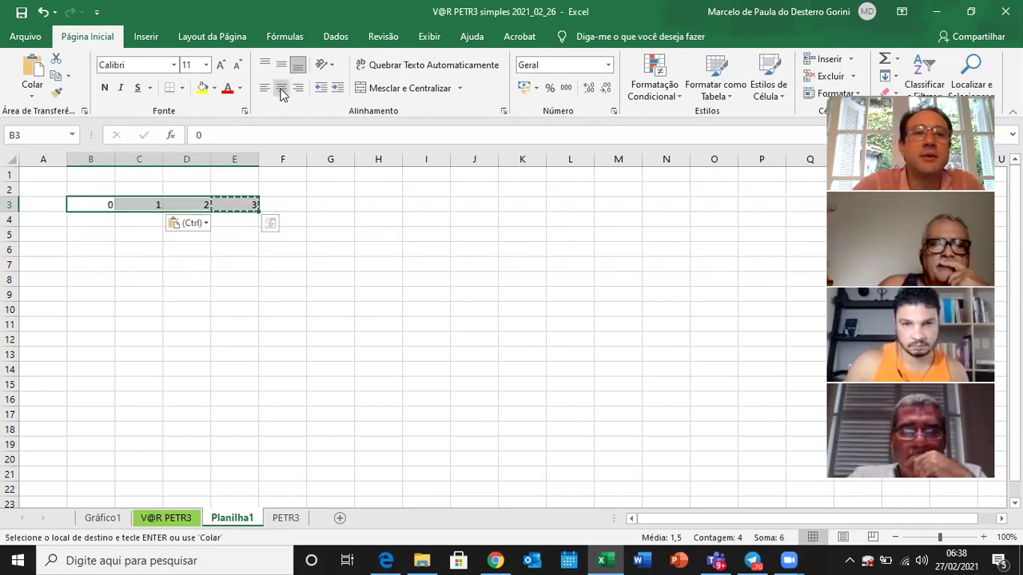
click(281, 89)
- Enter F in cell C10 as the first outcome under stage 1
key(Down)
key(Down)
key(Down)
key(Down)
key(Down)
key(Down)
key(Down)
key(Down)
key(Down)
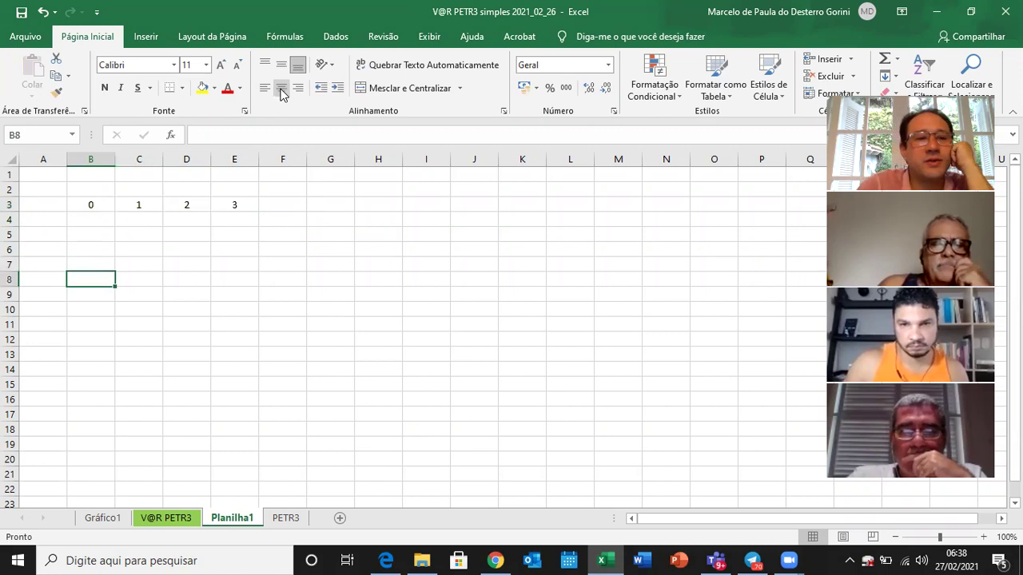
key(Up)
key(Down)
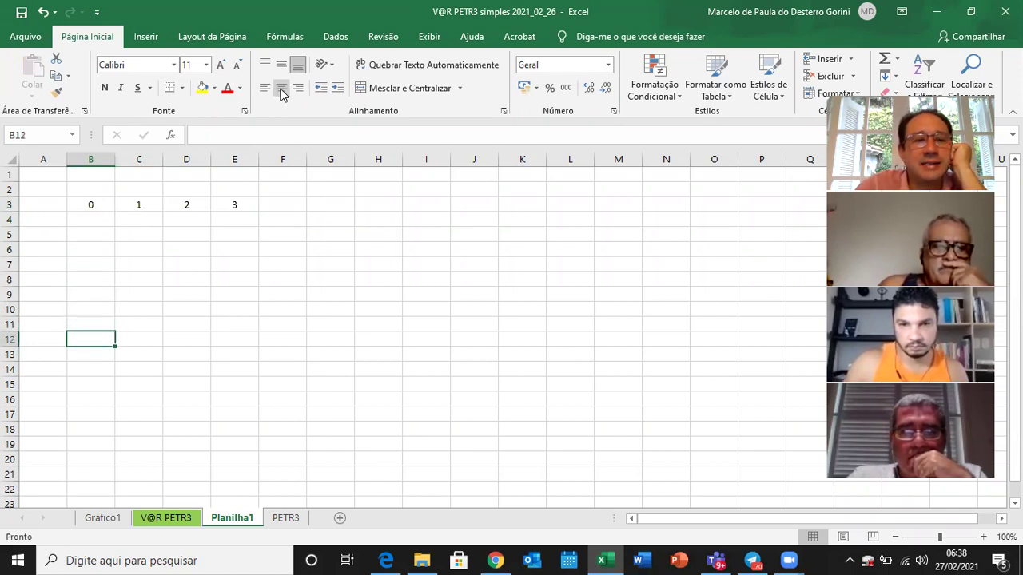
key(Right)
key(Up)
key(Up)
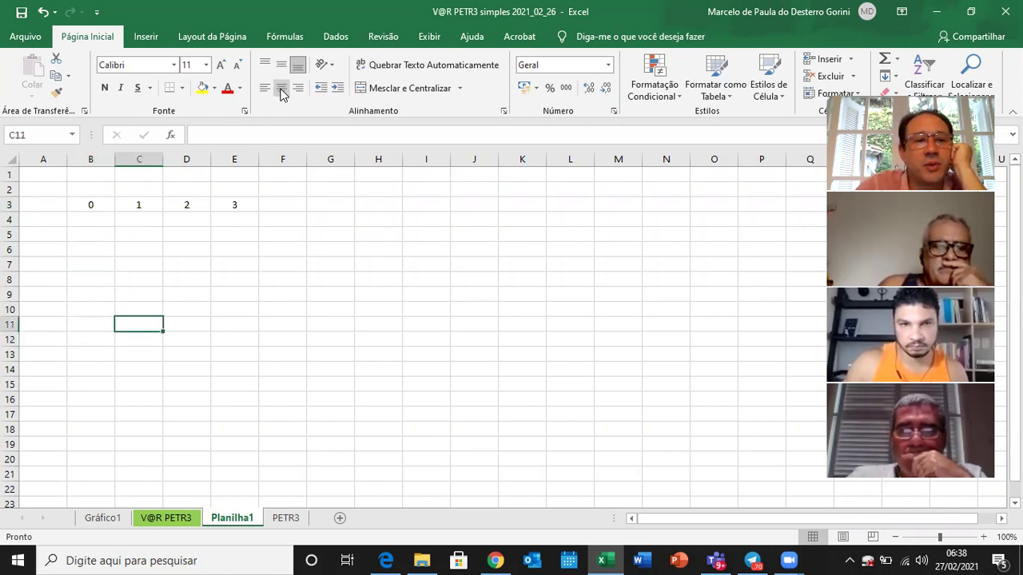
text(F)
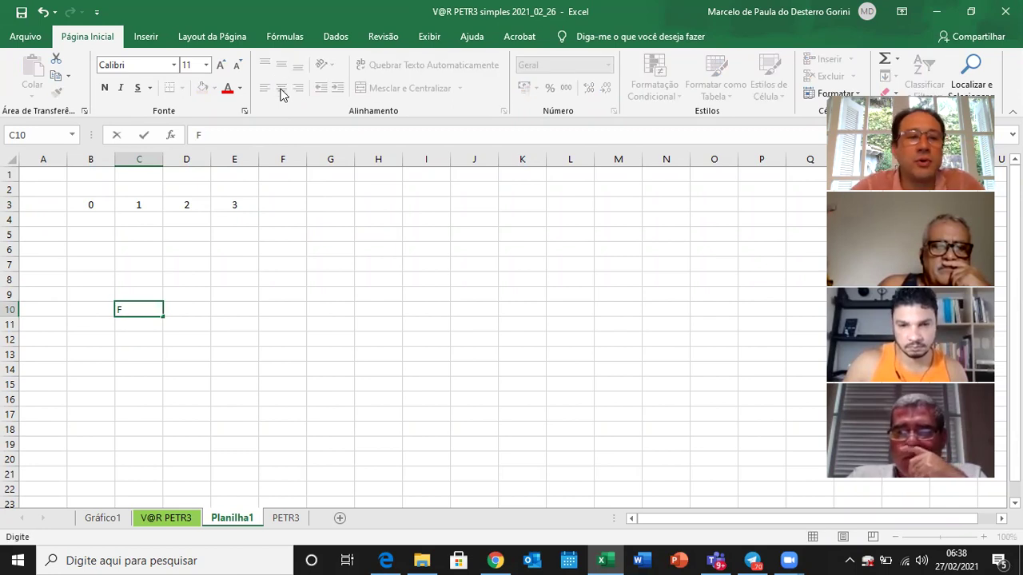
key(Return)
- Centre the contents of the range B4:E19 below the stage numbers
key(Up)
key(Up)
key(Up)
key(Up)
key(Up)
key(Up)
key(Up)
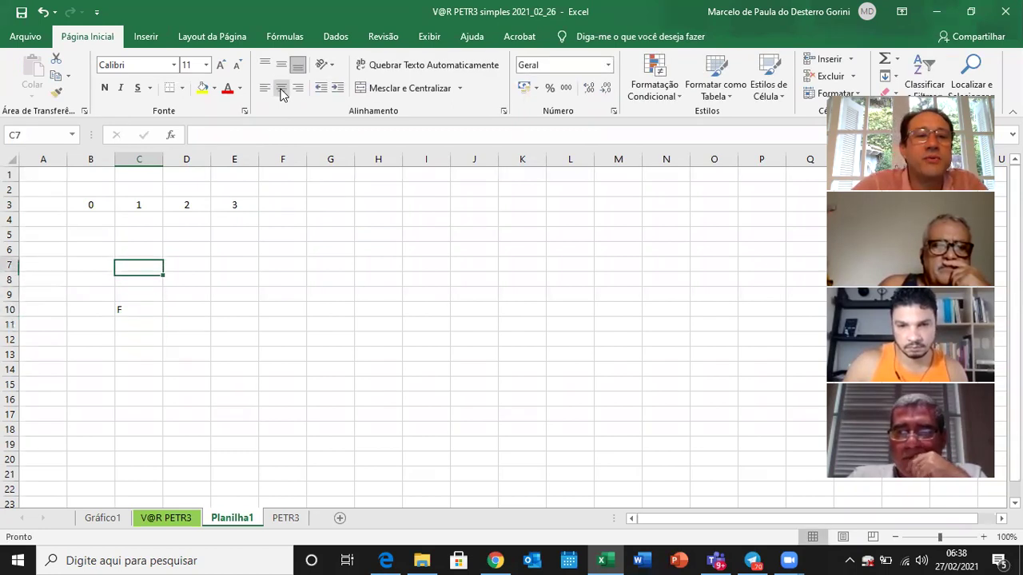
key(Left)
key(shift+Right)
key(shift+Right)
key(shift+Right)
key(shift+Right)
key(shift+Left)
key(shift+Down)
key(shift+Down)
key(shift+Down)
key(shift+Down)
key(shift+Down)
key(shift+Down)
key(shift+Down)
key(shift+Down)
key(shift+Down)
key(shift+Down)
key(shift+Down)
key(shift+Down)
key(shift+Down)
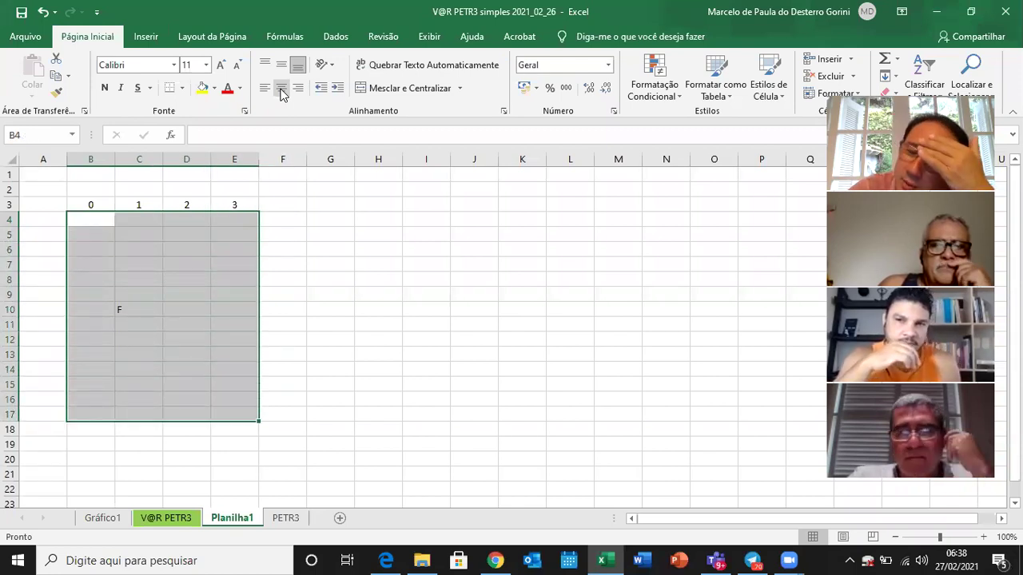
key(shift+Down)
key(shift+Down)
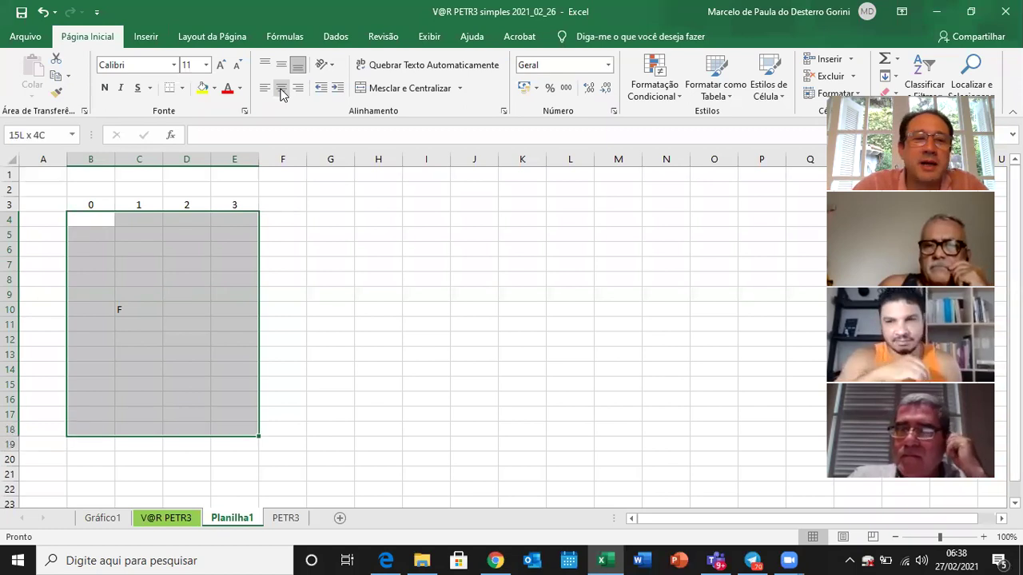
click(284, 91)
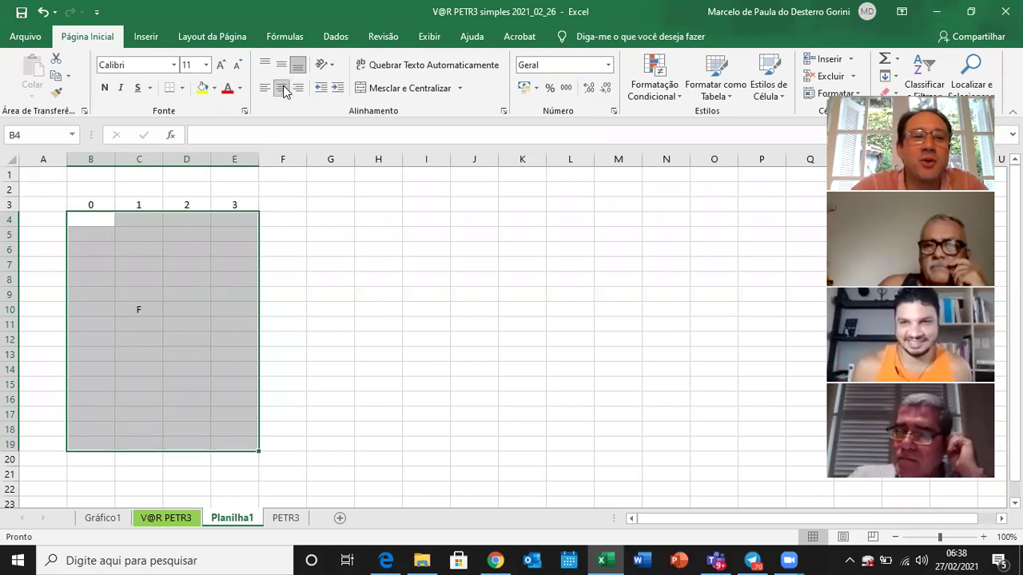
- Enter M in cell C12, two rows below the stage 1 F
key(Down)
key(Down)
key(Down)
key(Down)
key(Down)
key(Down)
key(Down)
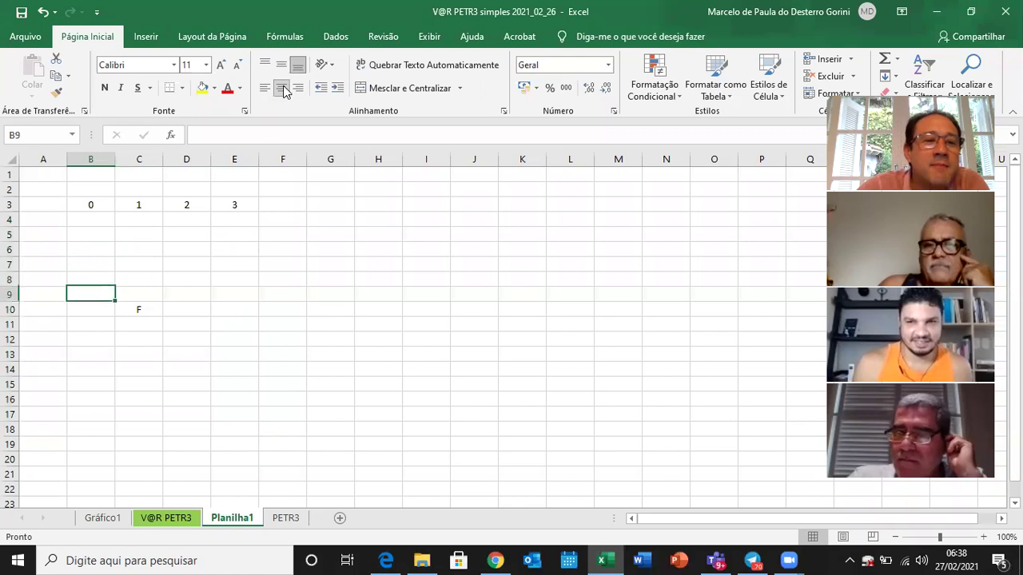
key(Right)
key(Up)
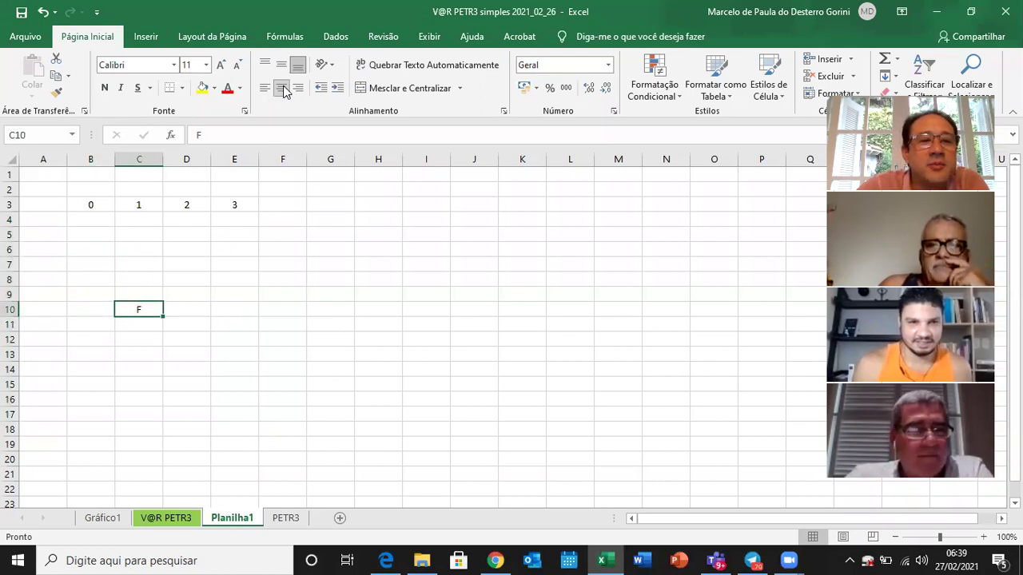
key(Down)
key(Down)
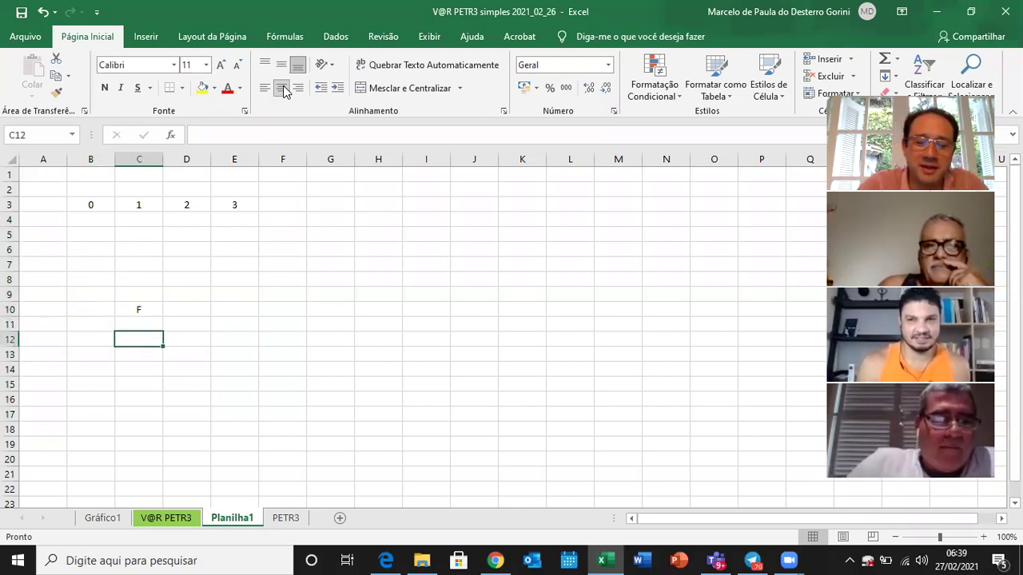
text(M)
key(Return)
- Move the M from cell C12 down to cell C15
key(Up)
key(Up)
key(Up)
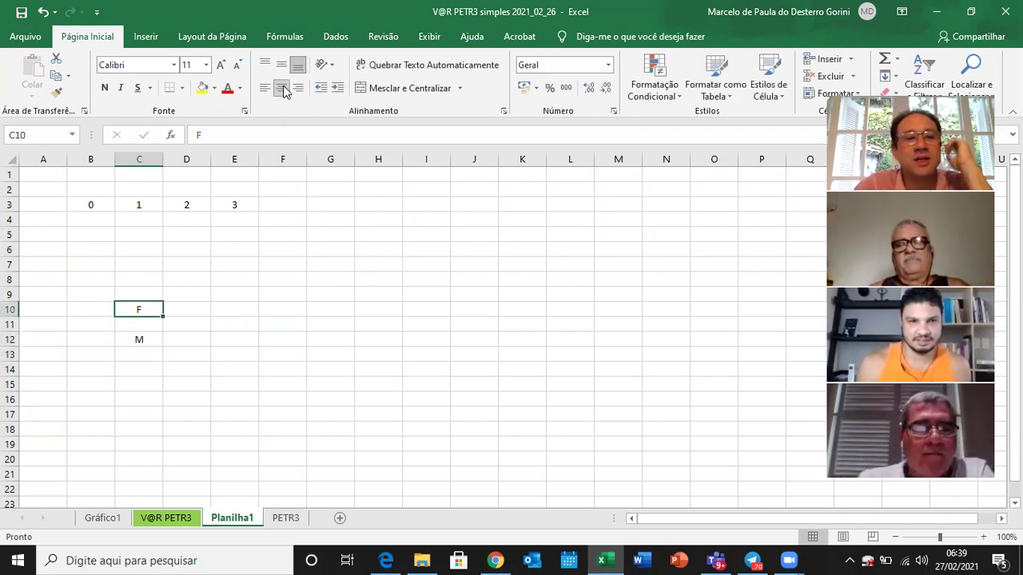
key(Down)
key(Down)
key(ctrl+x)
key(Down)
key(Down)
key(Down)
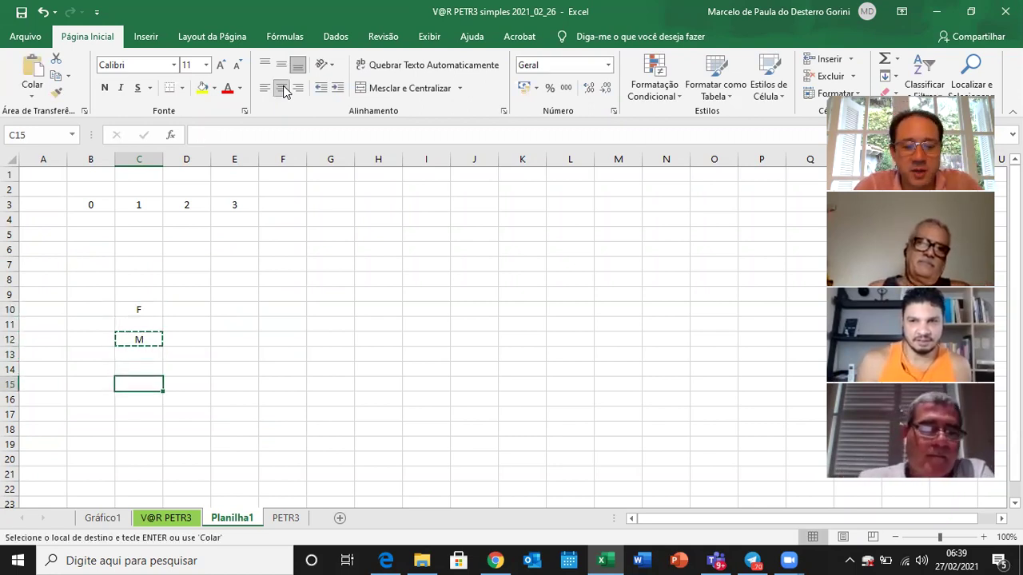
key(Return)
- Enter the outcome FF in cell D8 under stage 2
key(Up)
key(Up)
key(Up)
key(Up)
key(Up)
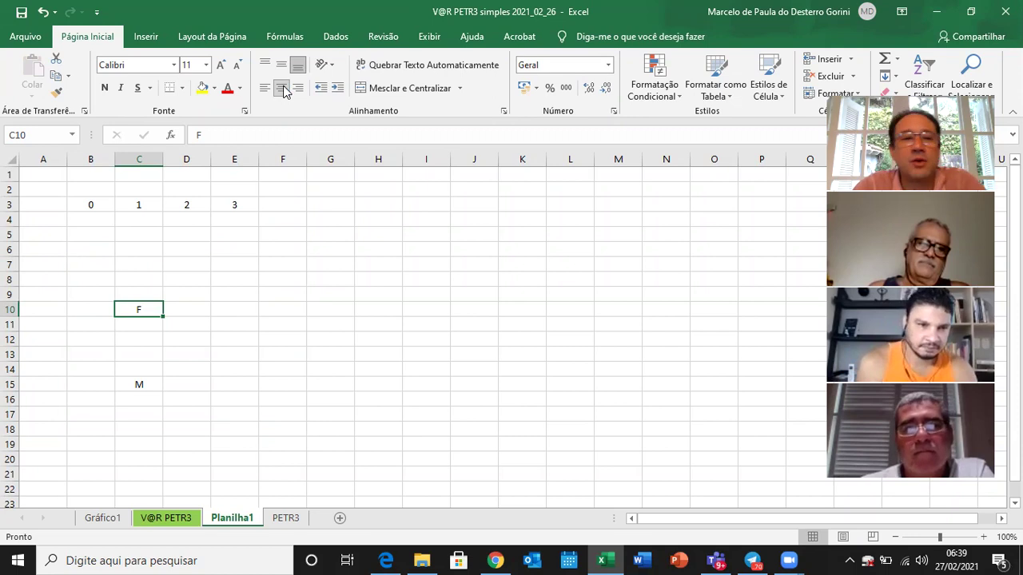
key(Right)
key(Up)
key(Up)
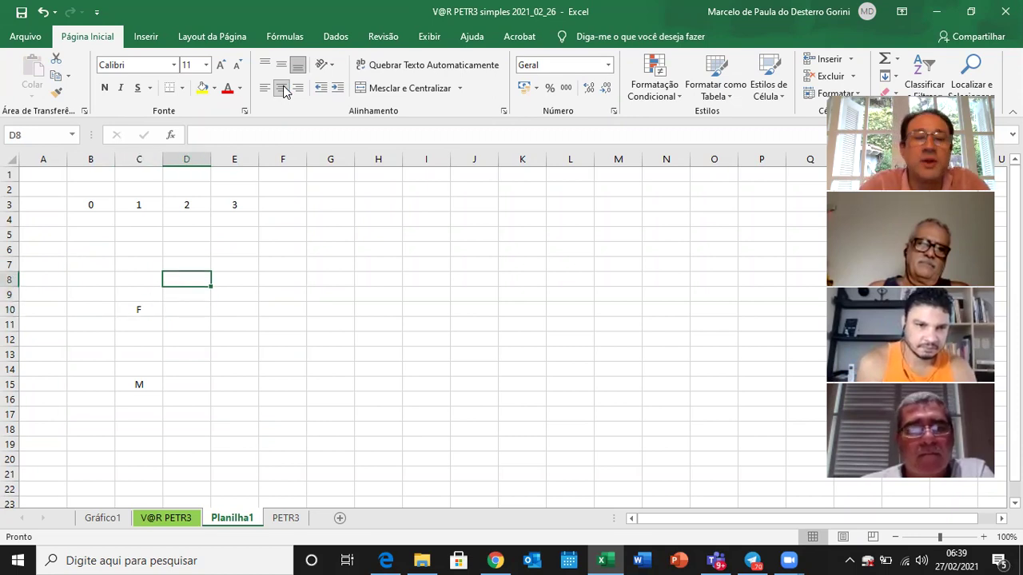
text(FF)
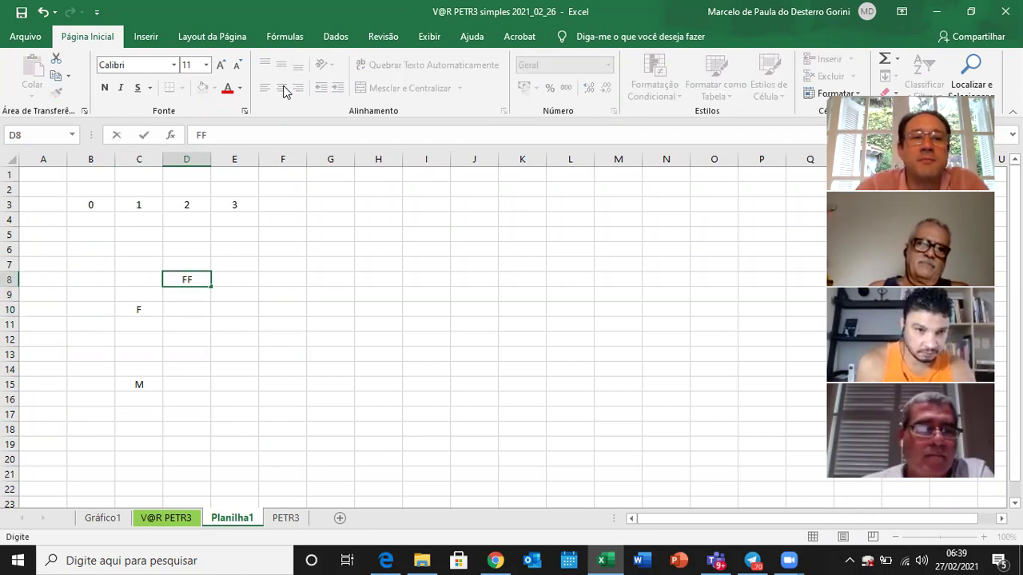
key(Return)
- Enter the outcome FM in cell D12 under stage 2
key(Up)
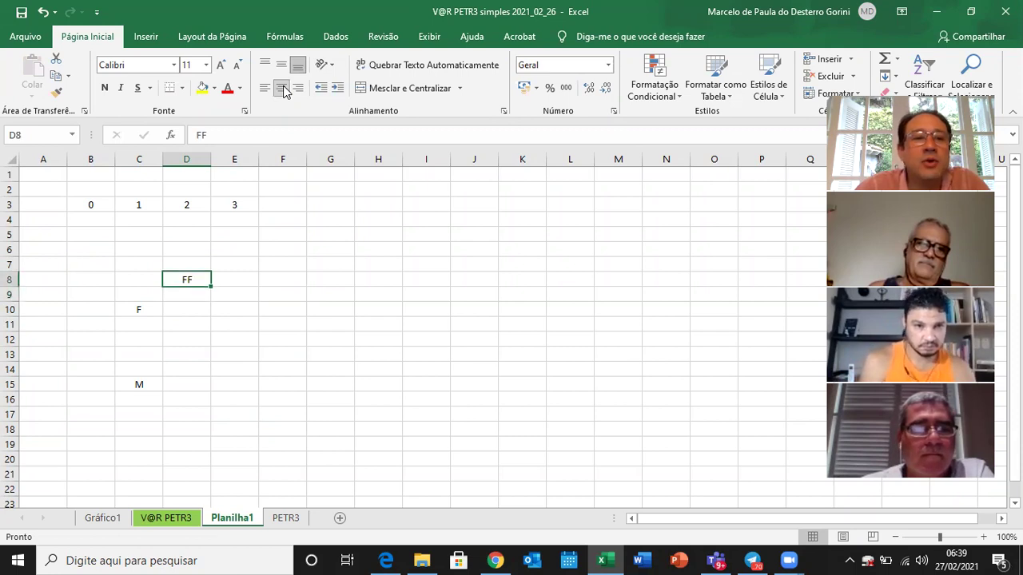
key(Down)
key(Down)
key(Down)
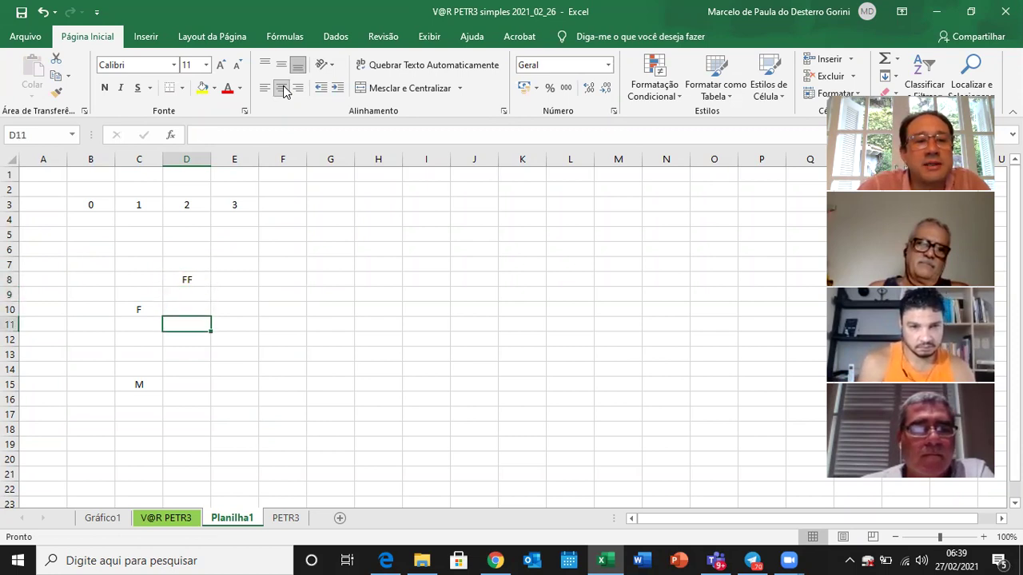
key(Down)
text(F)
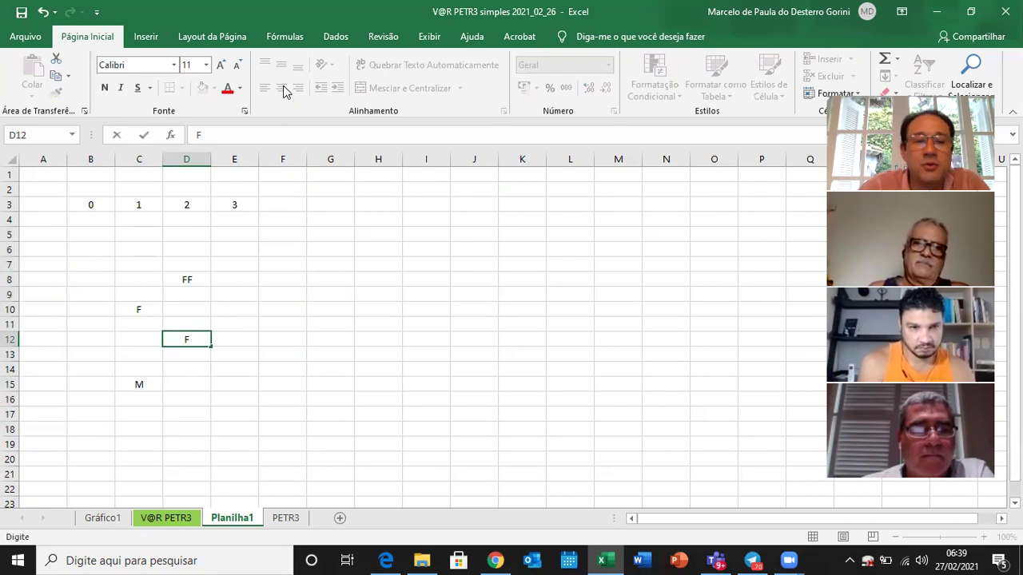
key(Return)
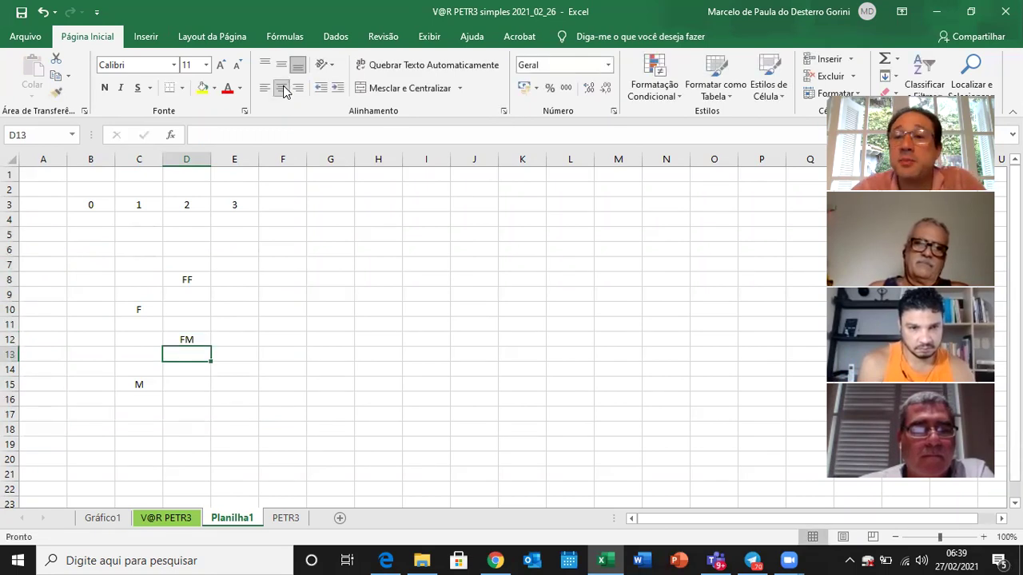
- Enter the outcome FFF in cell E6 under stage 3
key(Down)
key(Down)
key(Up)
key(Up)
key(Up)
key(Up)
key(Up)
key(Up)
key(Up)
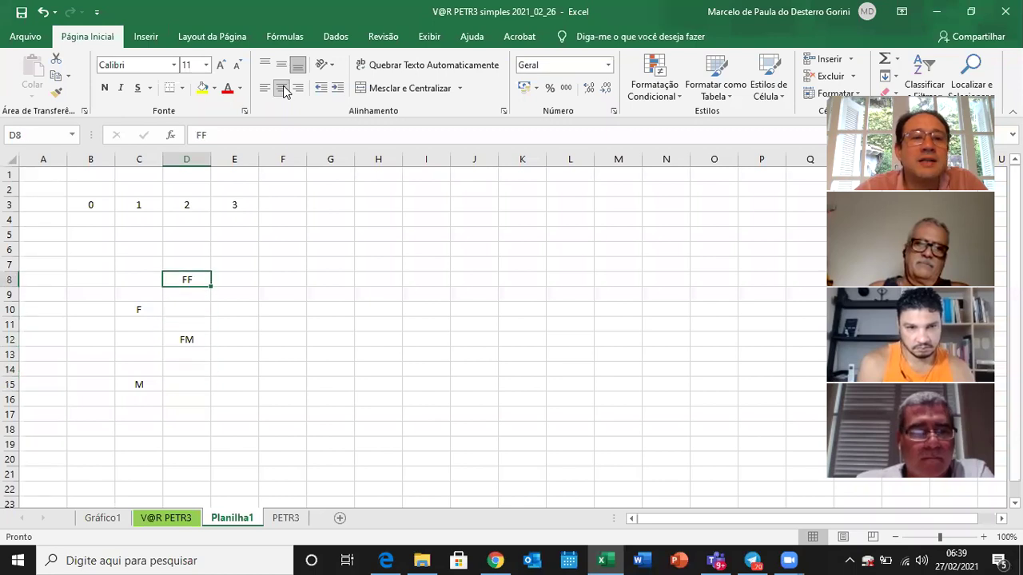
key(Right)
key(Up)
key(Up)
key(Up)
key(Down)
text(F)
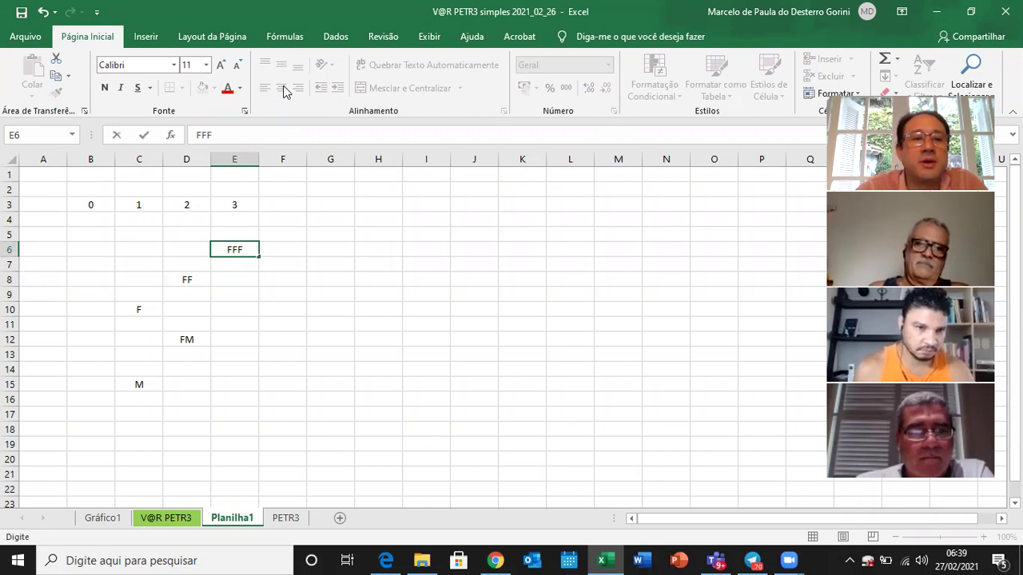
key(Return)
- Enter the outcome FFM in cell E10 under stage 3
key(Down)
key(Left)
key(Down)
key(Up)
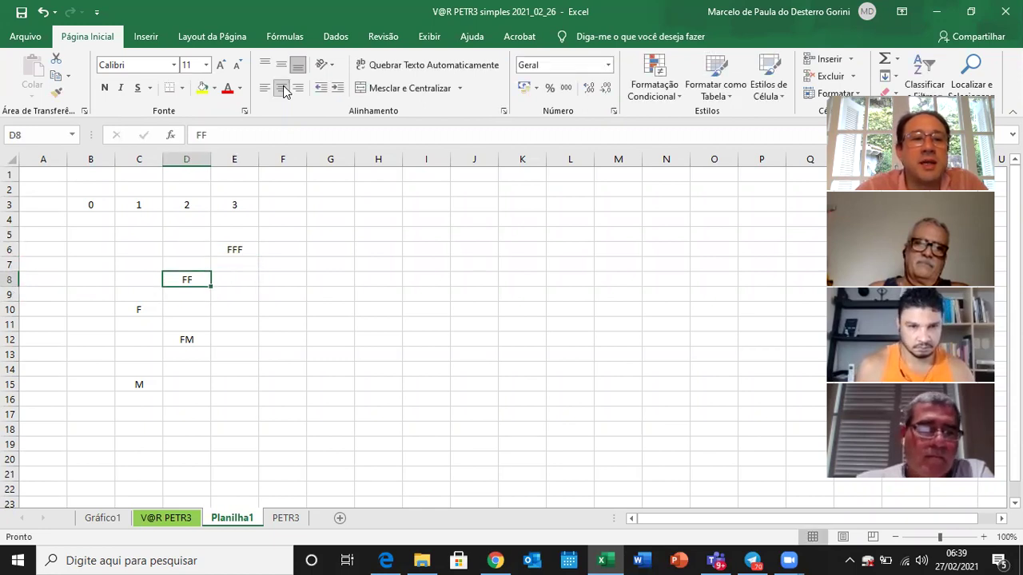
key(Right)
key(Down)
key(Down)
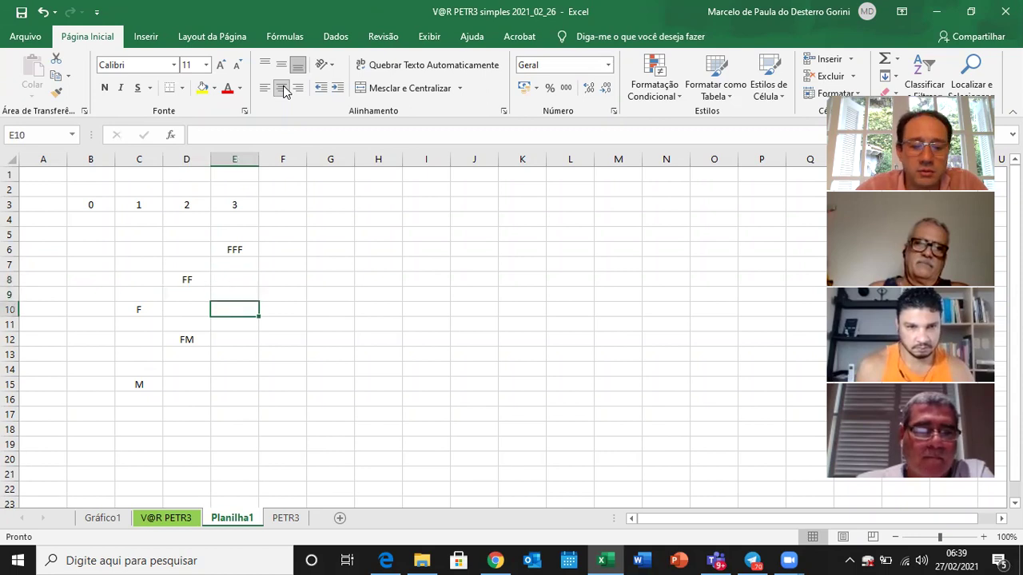
text(FFM)
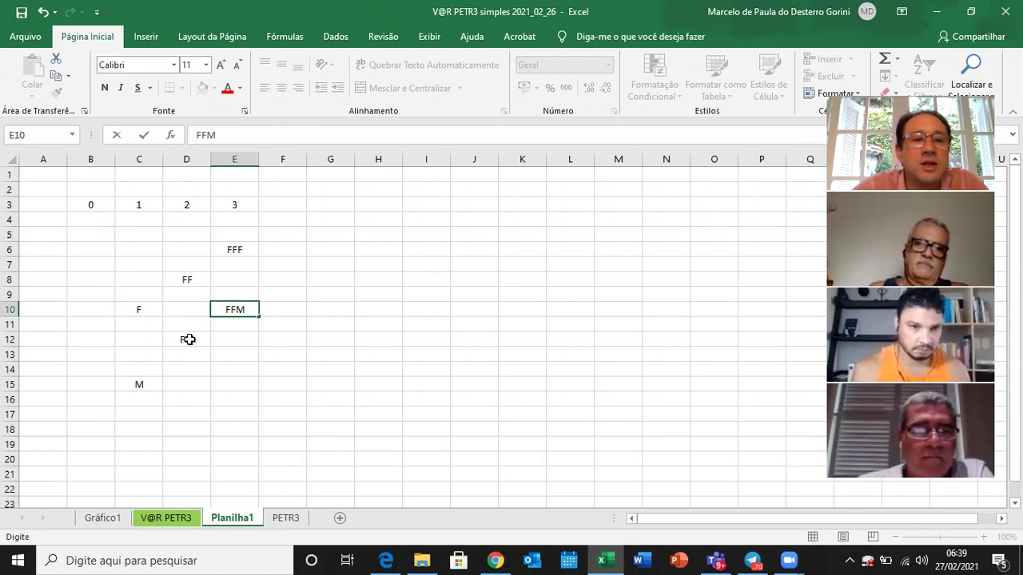
- Move the FM outcome from cell D12 down to cell D14
click(188, 339)
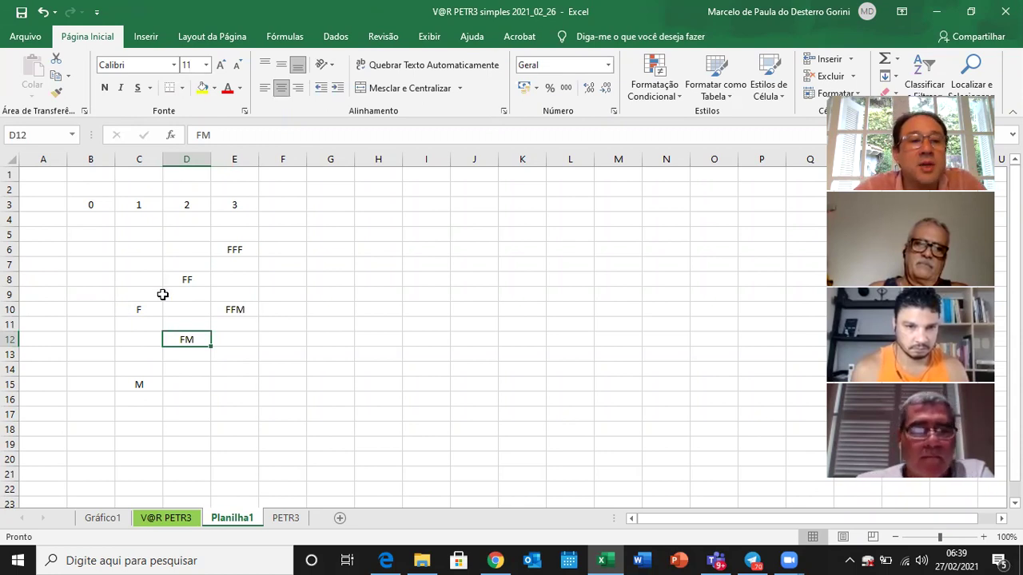
key(ctrl+c)
key(Down)
key(Down)
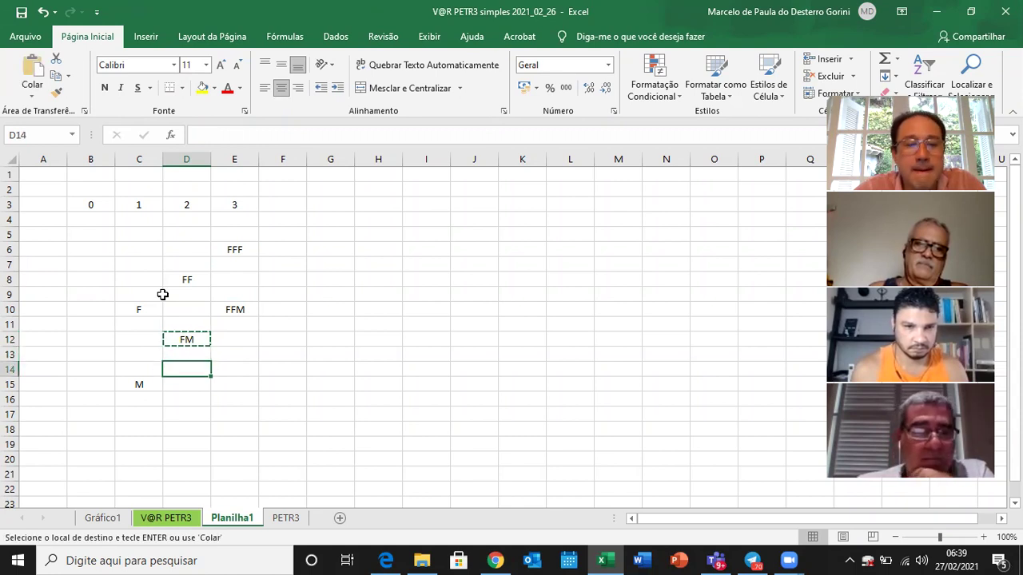
key(Return)
- Move the M from cell C15 down to cell C20
key(Down)
key(Left)
key(ctrl+x)
key(Down)
key(Down)
key(Down)
key(Down)
key(Down)
key(Return)
- Enter the outcome FMF in cell E12 under stage 3
key(Up)
key(Up)
key(Up)
key(Up)
key(Up)
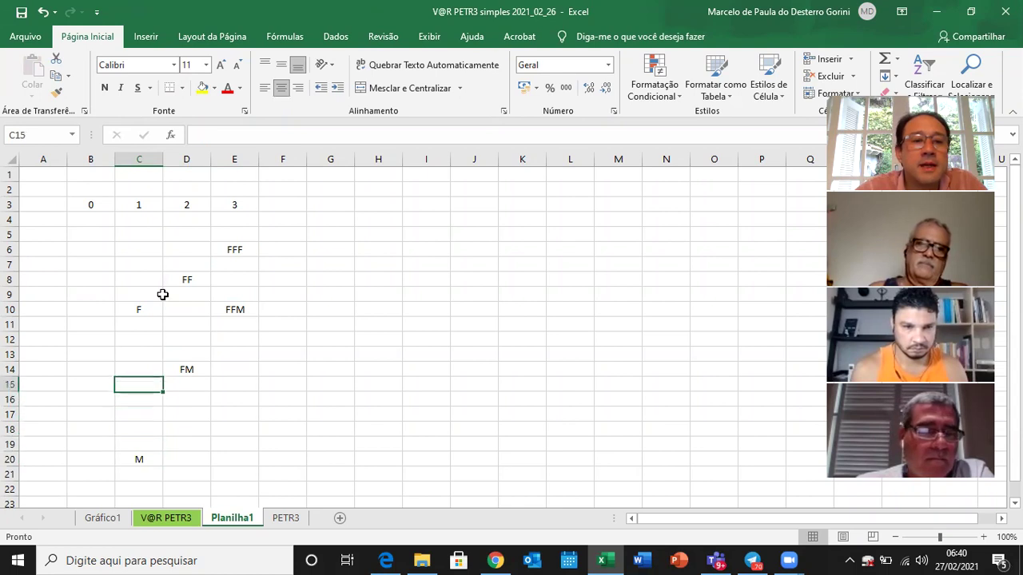
key(Right)
key(Up)
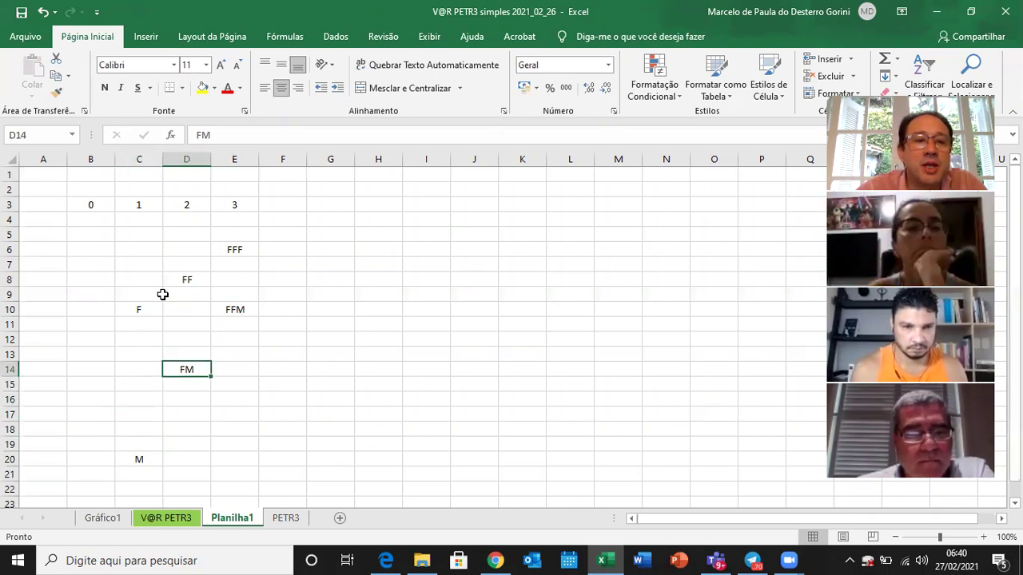
key(Right)
key(Up)
key(Up)
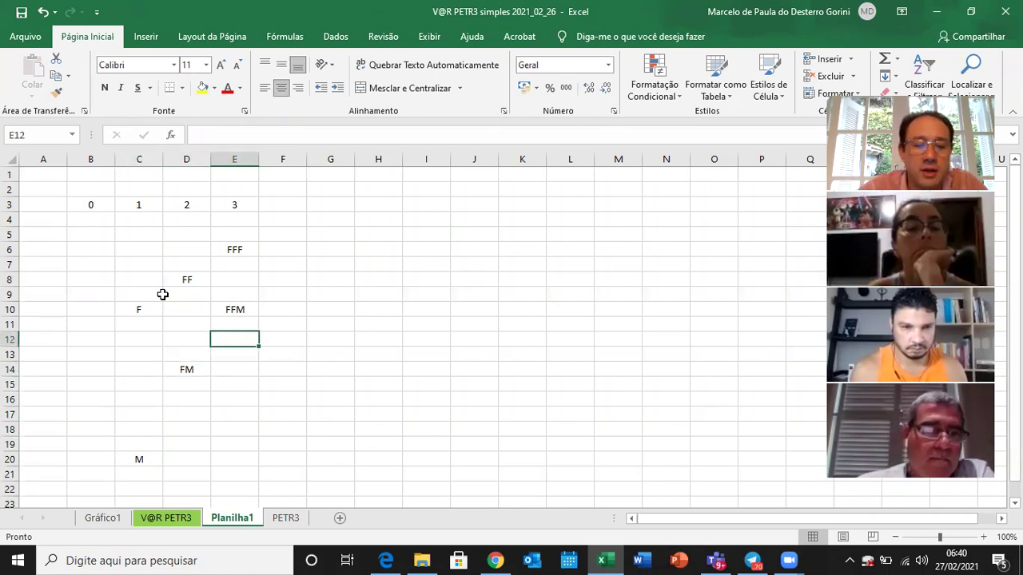
text(FM)
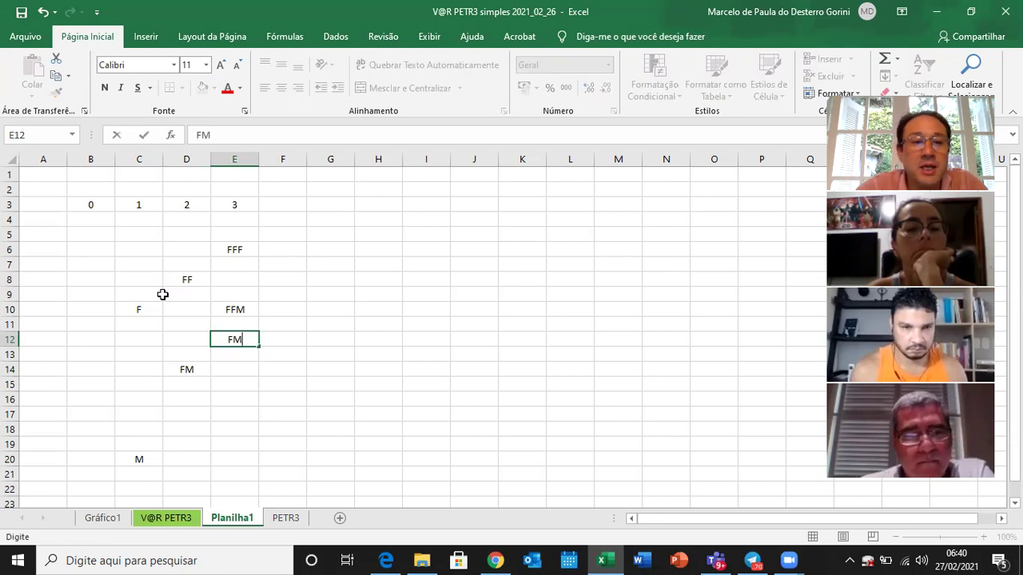
text(F)
- Enter the outcome FMM in cell E16 under stage 3
key(Down)
key(Down)
key(Down)
key(Down)
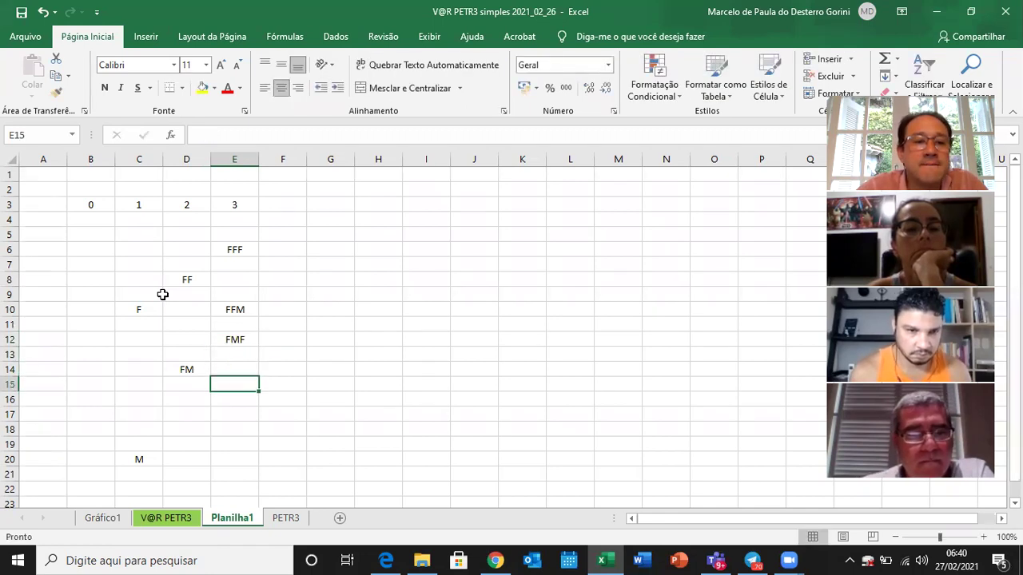
text(FMM)
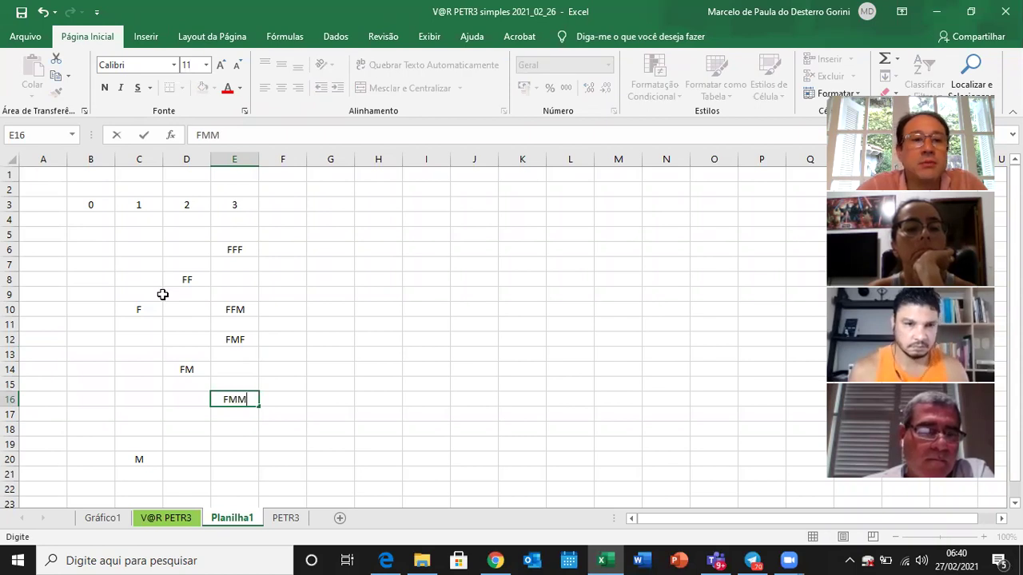
- Enter the outcome MF in cell D19 under stage 2
key(Down)
key(Down)
key(Down)
key(Down)
key(Down)
key(Down)
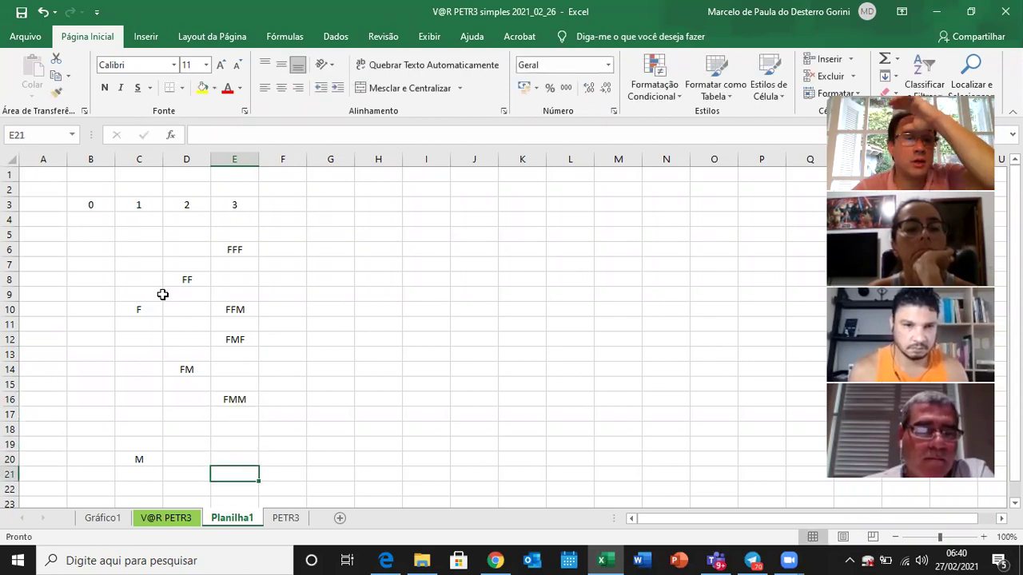
key(Down)
key(Down)
key(Left)
key(Left)
key(Up)
key(Up)
key(Up)
key(Up)
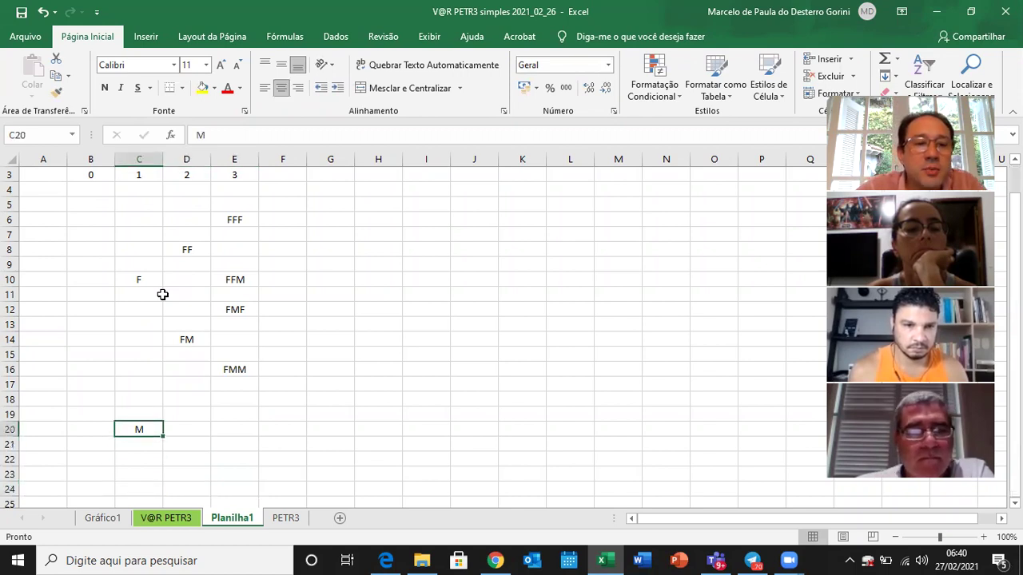
key(Up)
key(Right)
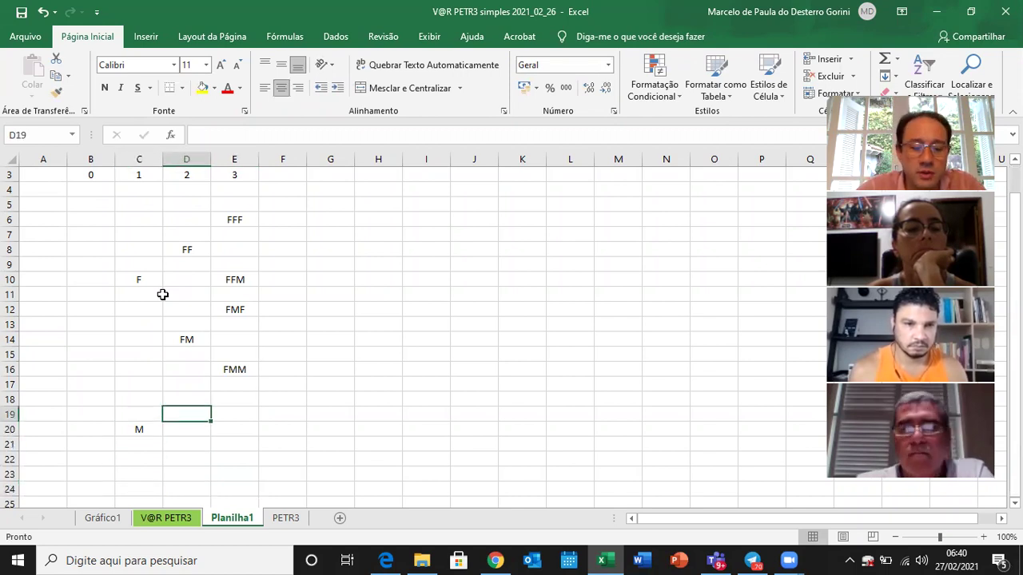
text(MF)
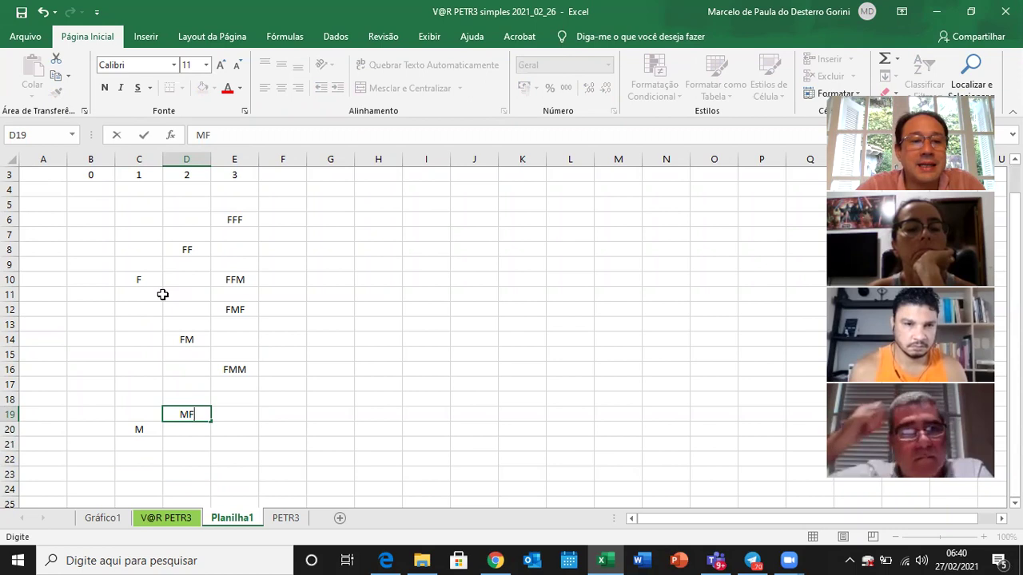
key(Return)
- Enter the outcome MM in cell D22 under stage 2
key(Down)
key(Down)
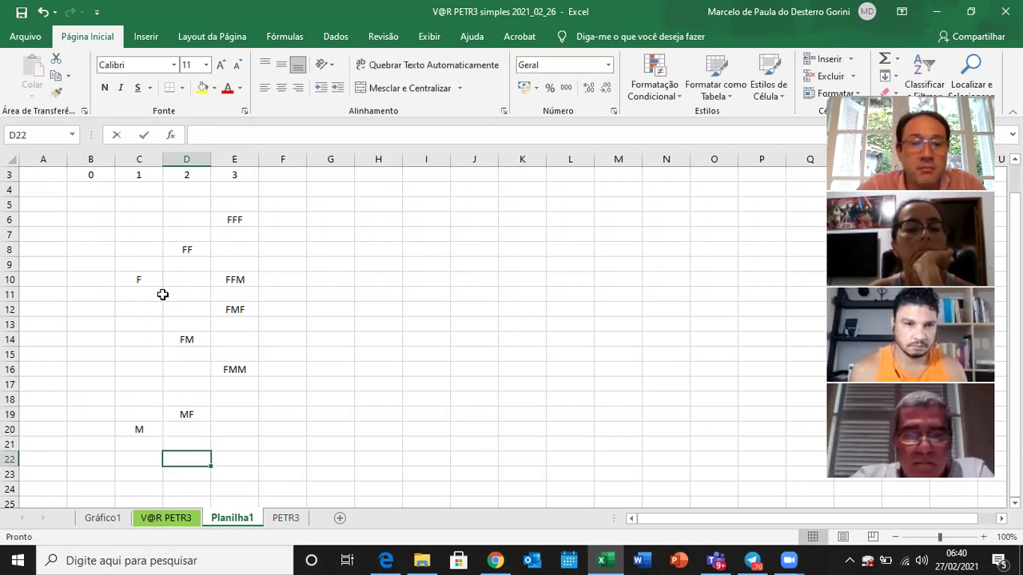
text(MM)
key(Up)
- Enter the outcome MFF in cell E18 under stage 3
key(Up)
key(Up)
key(Right)
key(Up)
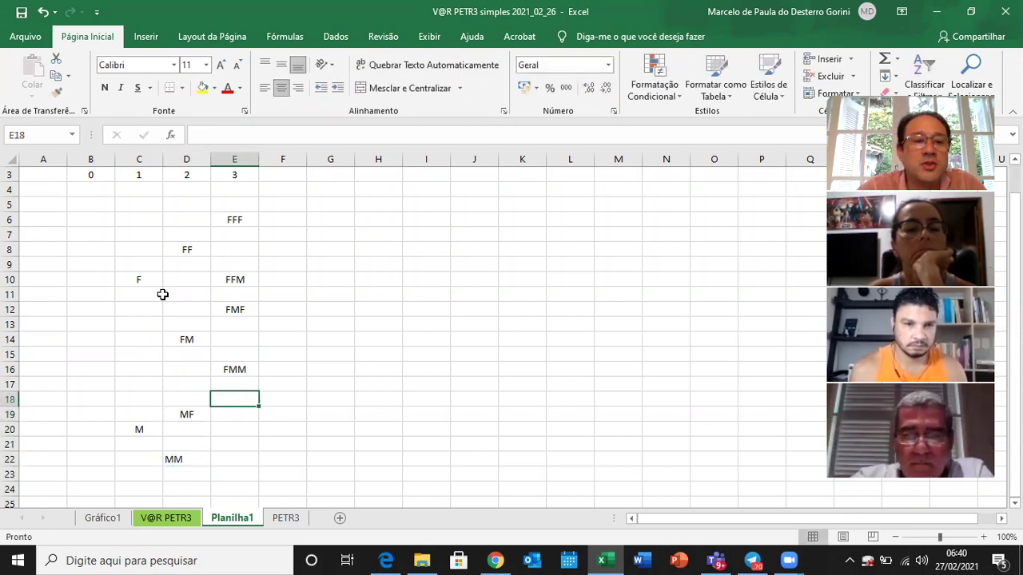
text(MF)
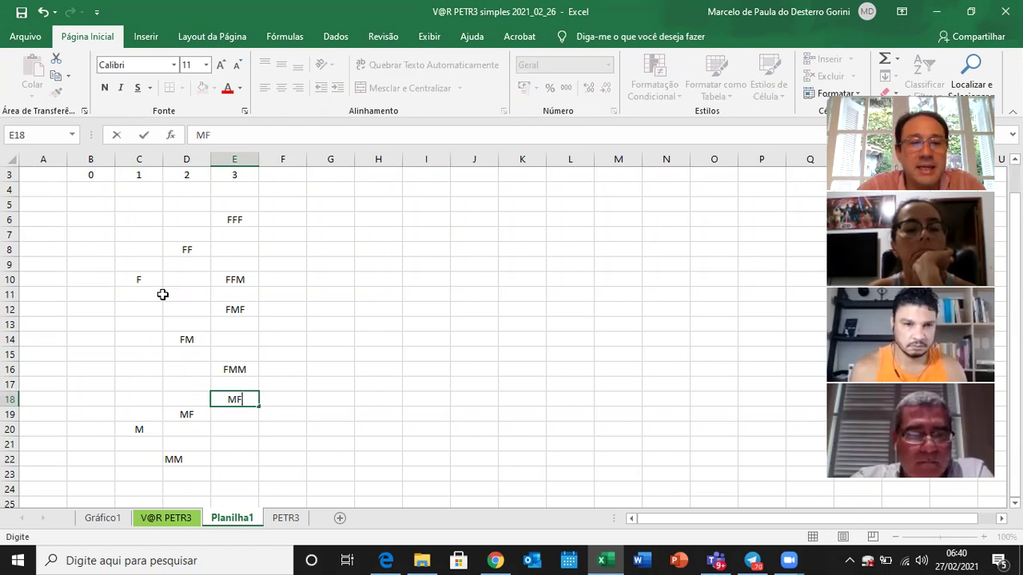
key(Return)
- Center the contents of columns B to E horizontally
key(Down)
key(Down)
key(Down)
key(Left)
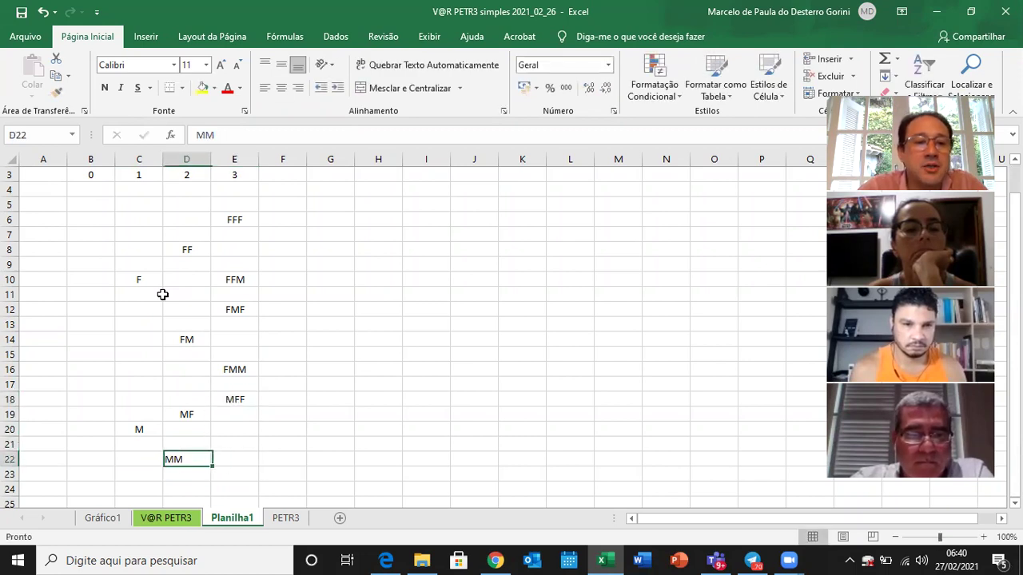
key(F2)
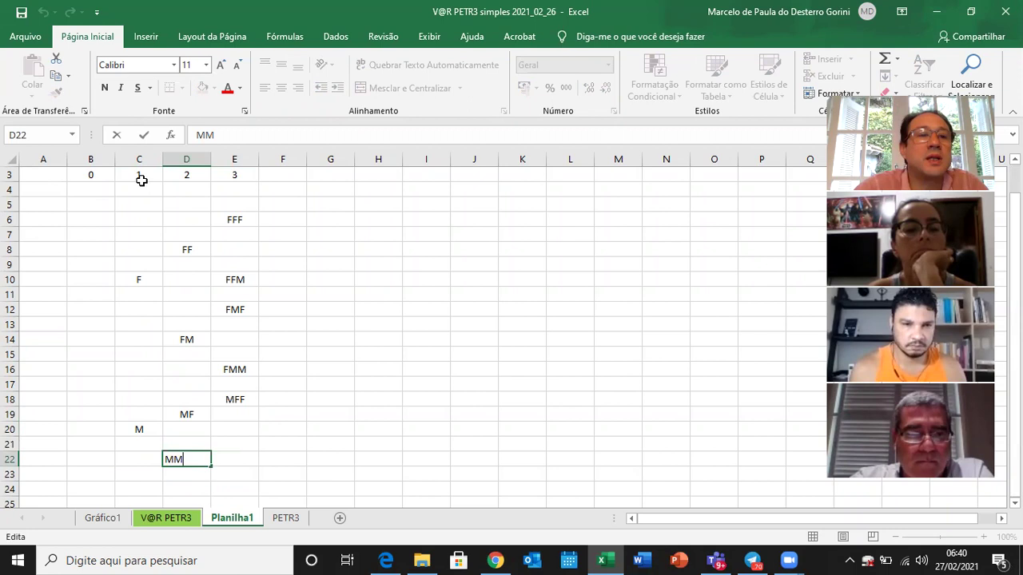
drag(89, 158, 232, 153)
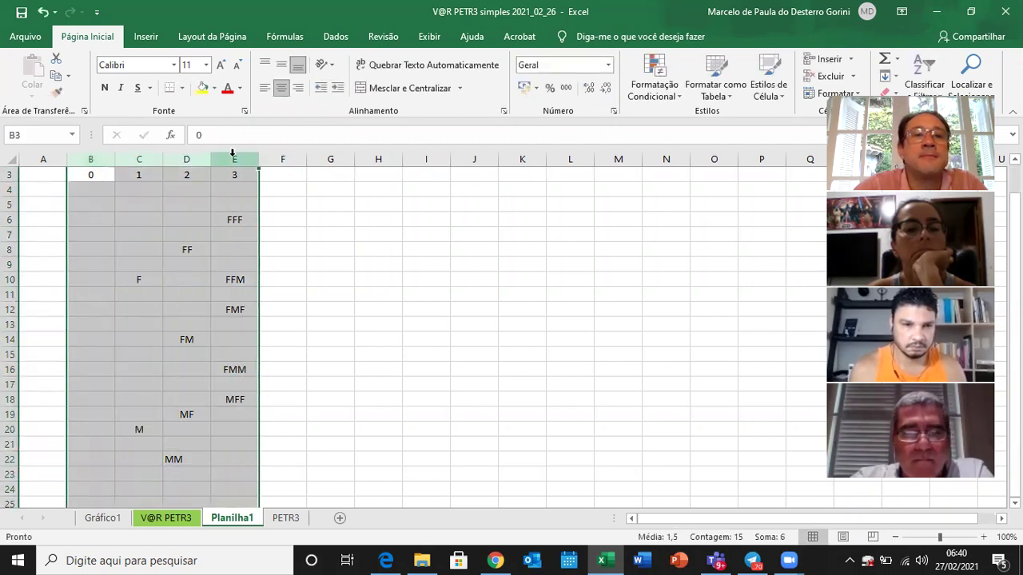
click(281, 88)
click(282, 88)
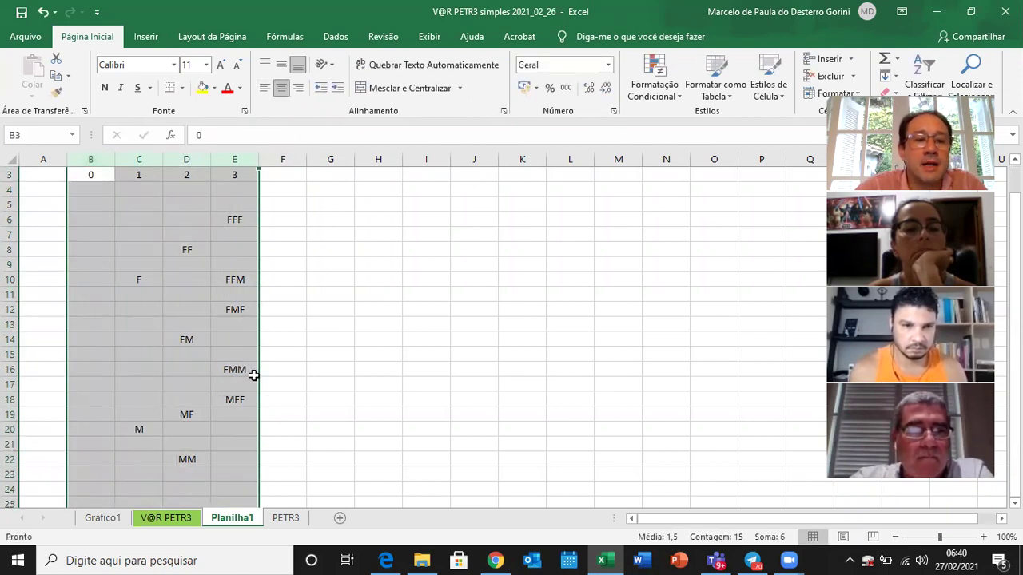
- Enter the outcome MFM in cell E20 under stage 3
click(227, 438)
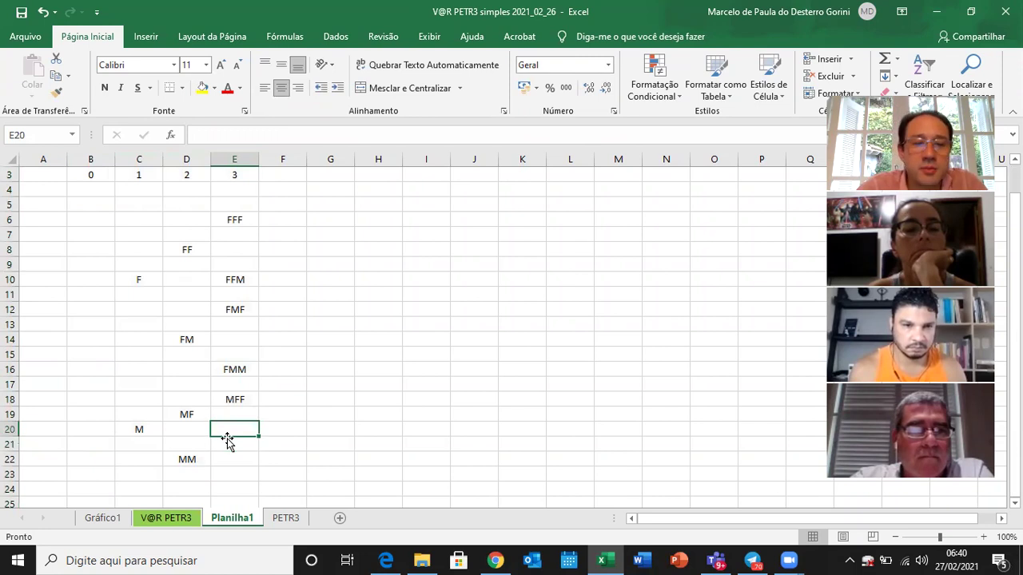
text(MFM)
key(Return)
text([)
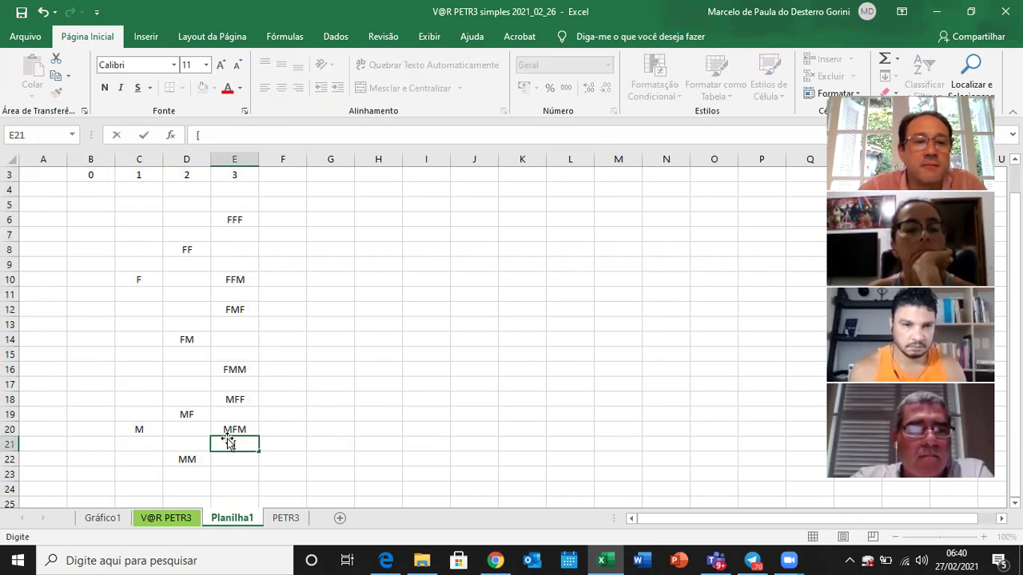
key(Escape)
- Move the MM outcome from cell D22 down to cell D23
key(Down)
key(Down)
key(Left)
key(Up)
key(ctrl+c)
key(Down)
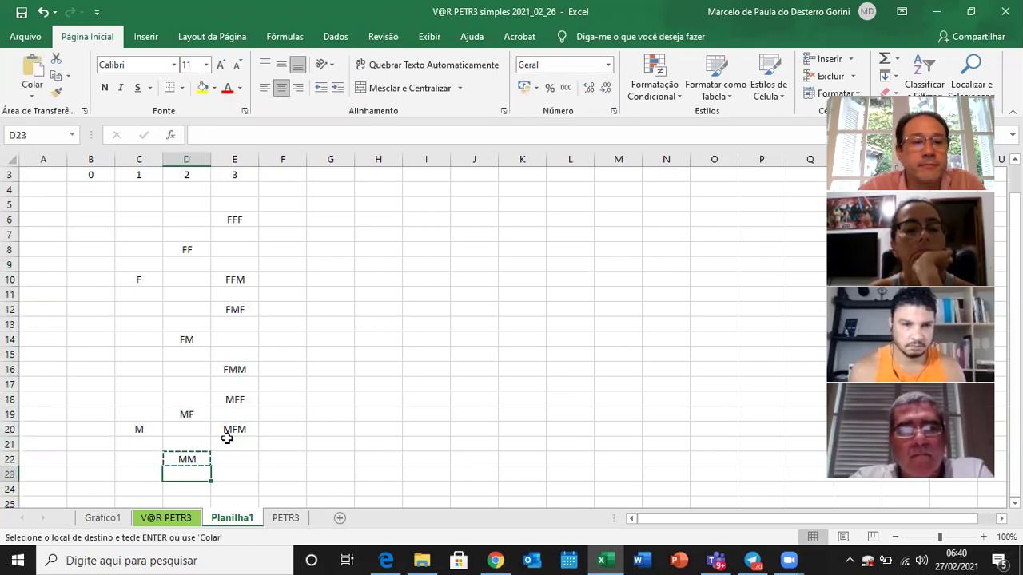
key(ctrl+v)
- Enter the outcome MMF in cell E22 under stage 3
key(Right)
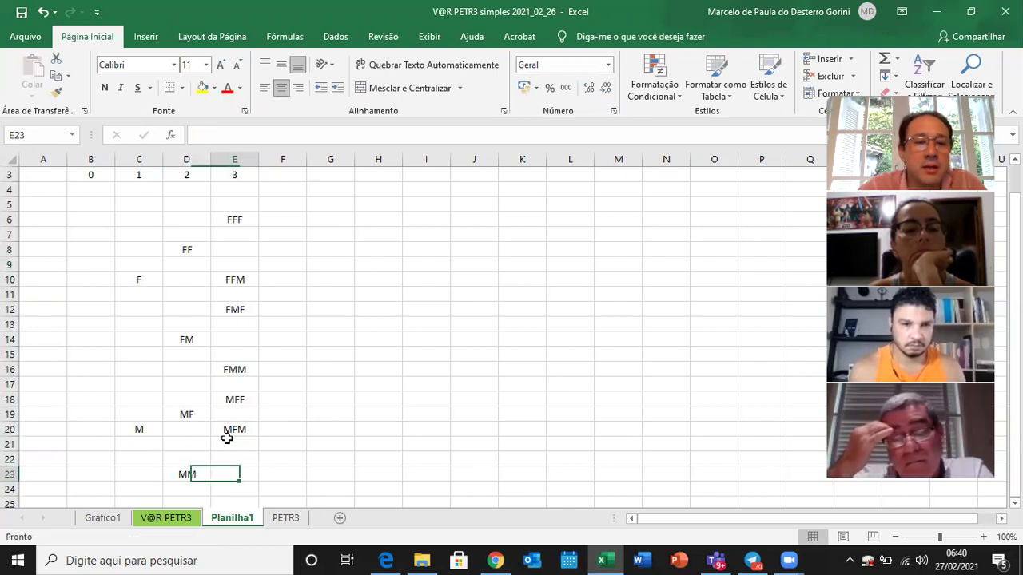
key(Up)
text(MM)
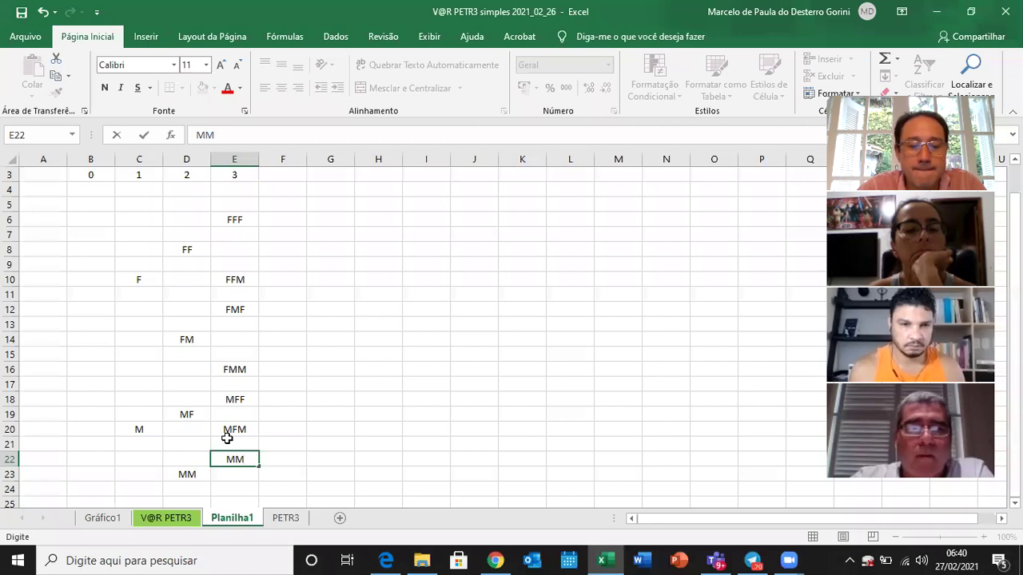
text(F)
key(Return)
- Enter the outcome MMM in cell E24 under stage 3
key(Return)
scroll(227, 438, down, 1)
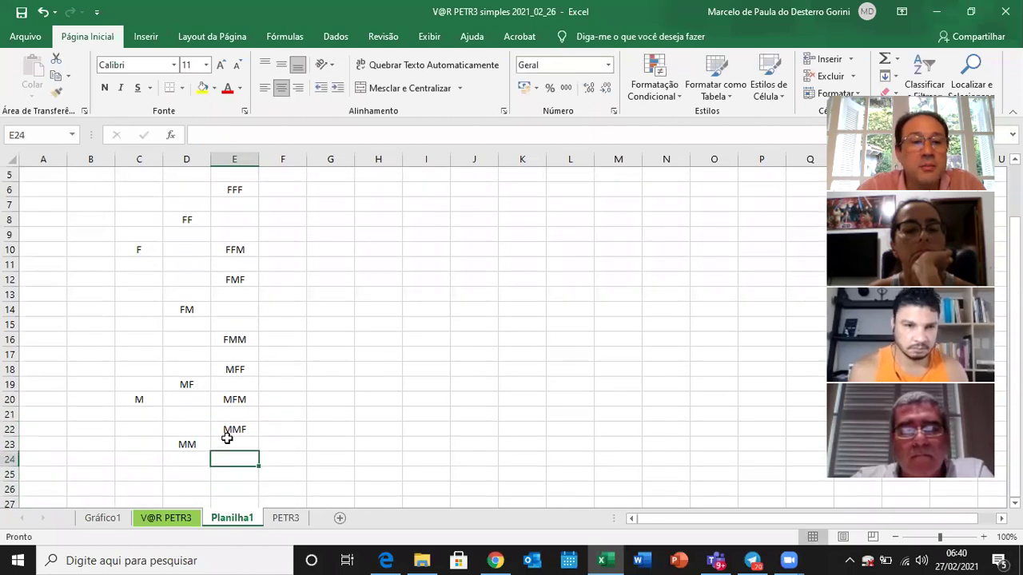
text(MMM)
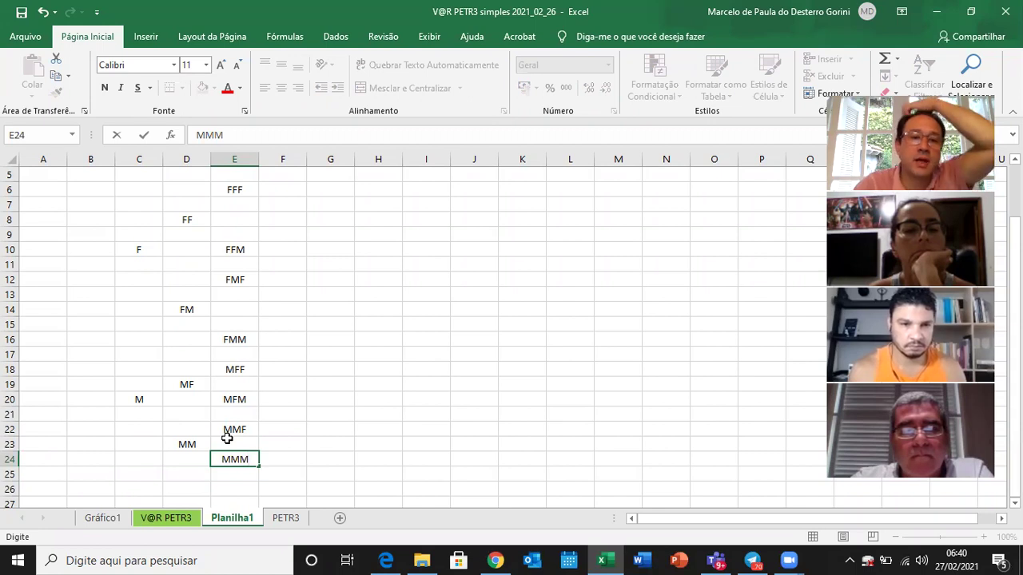
key(Return)
- Review the layout of the F and M outcome tree from stage 3 back up to the stage headings
key(Up)
key(Up)
key(Up)
key(Up)
key(Up)
key(Up)
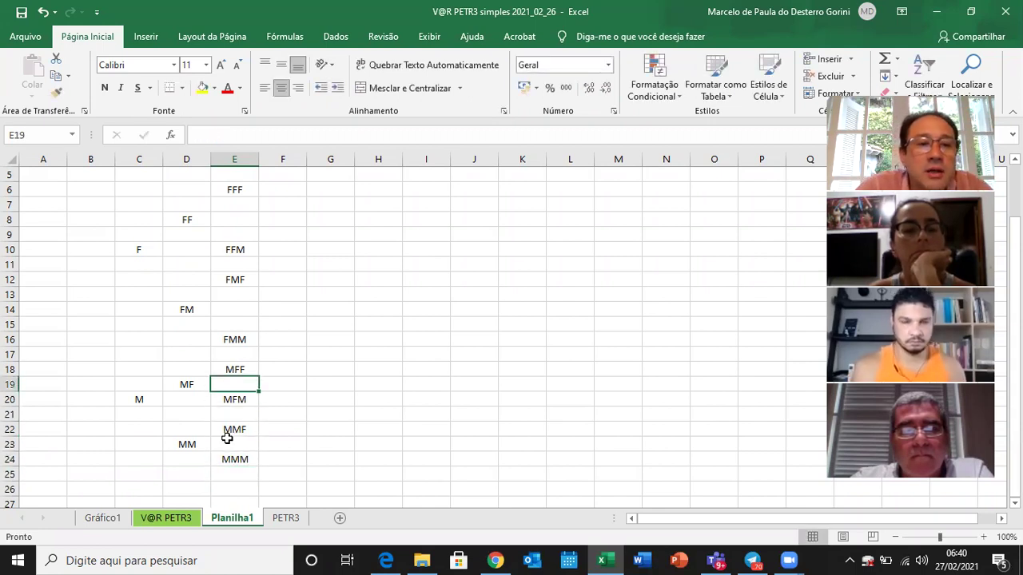
key(Up)
key(Up)
key(Up)
key(Left)
key(Left)
key(Right)
key(Right)
key(Left)
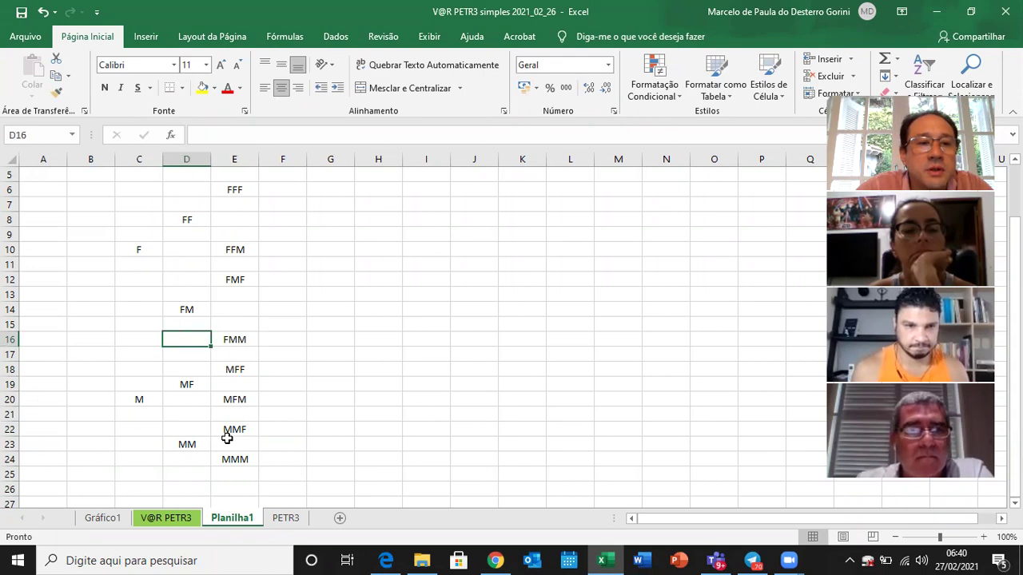
key(Right)
key(Up)
key(Up)
key(Up)
key(Up)
key(Up)
key(Up)
key(Up)
key(Up)
key(Up)
key(Up)
key(Up)
key(Up)
key(Up)
key(Up)
key(Up)
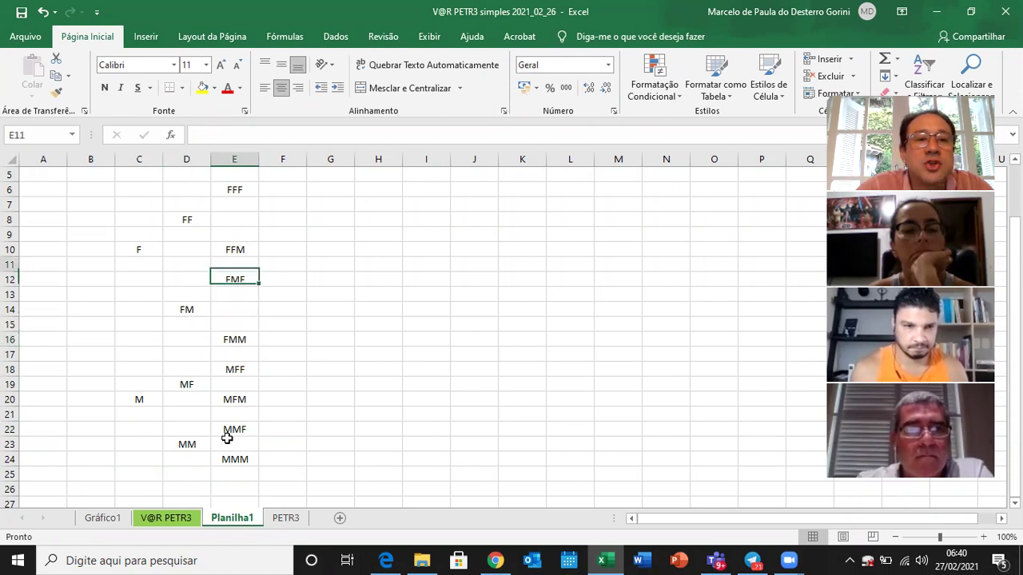
key(Down)
key(Down)
key(Down)
key(Down)
key(Down)
key(Down)
key(Down)
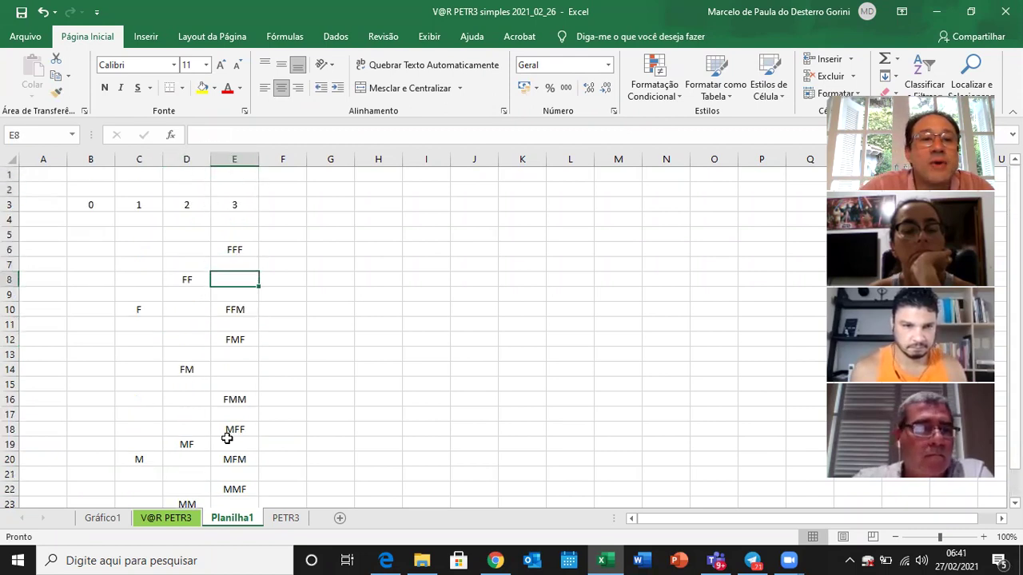
- Move the block C8:E26, from the FF row downward, up one row so it starts at C7
key(Left)
key(Left)
key(shift+Right)
key(shift+Right)
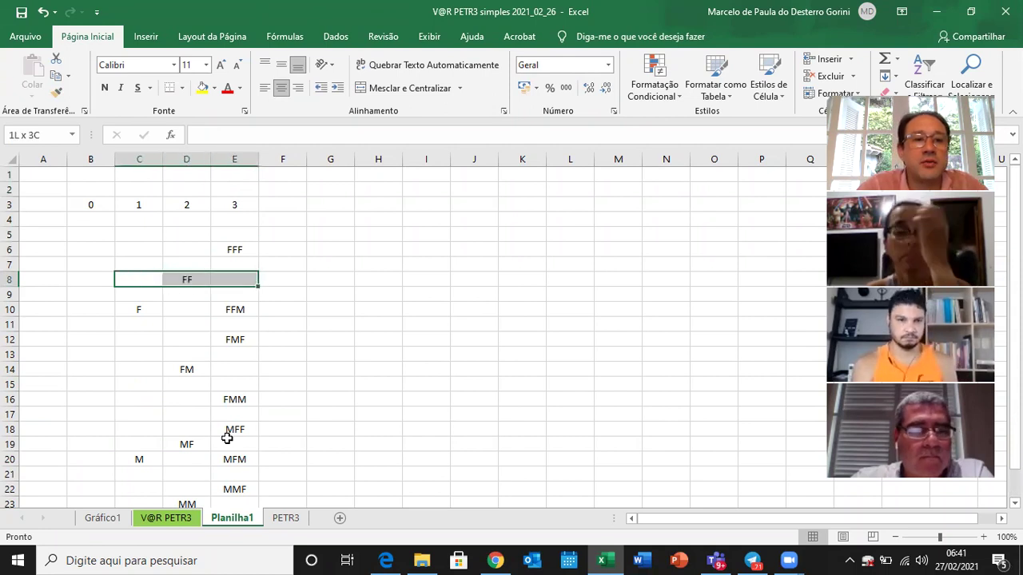
key(shift+Down)
key(shift+Down)
key(shift+Down)
key(shift+Down)
key(shift+Down)
key(shift+Down)
key(shift+Down)
key(shift+Down)
key(shift+Down)
key(shift+Down)
key(shift+Down)
key(shift+Down)
key(shift+Down)
key(shift+Down)
key(shift+Down)
key(shift+Down)
key(shift+Down)
key(shift+Down)
key(shift+Down)
key(shift+Down)
key(shift+Down)
key(shift+Up)
key(shift+Up)
key(shift+Up)
key(shift+Up)
key(shift+Up)
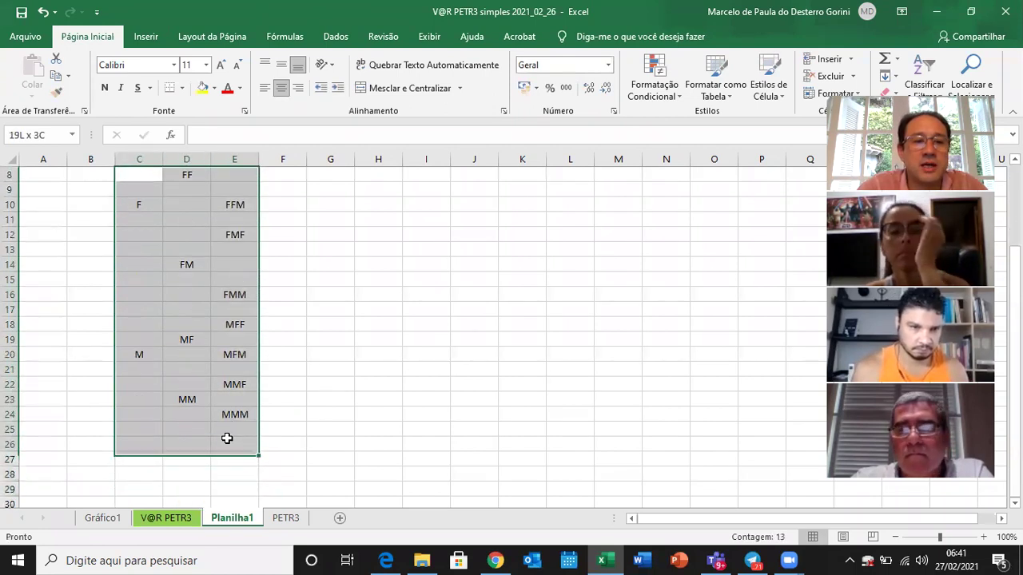
key(ctrl+c)
key(Up)
key(Up)
key(Up)
key(Down)
key(Down)
key(ctrl+v)
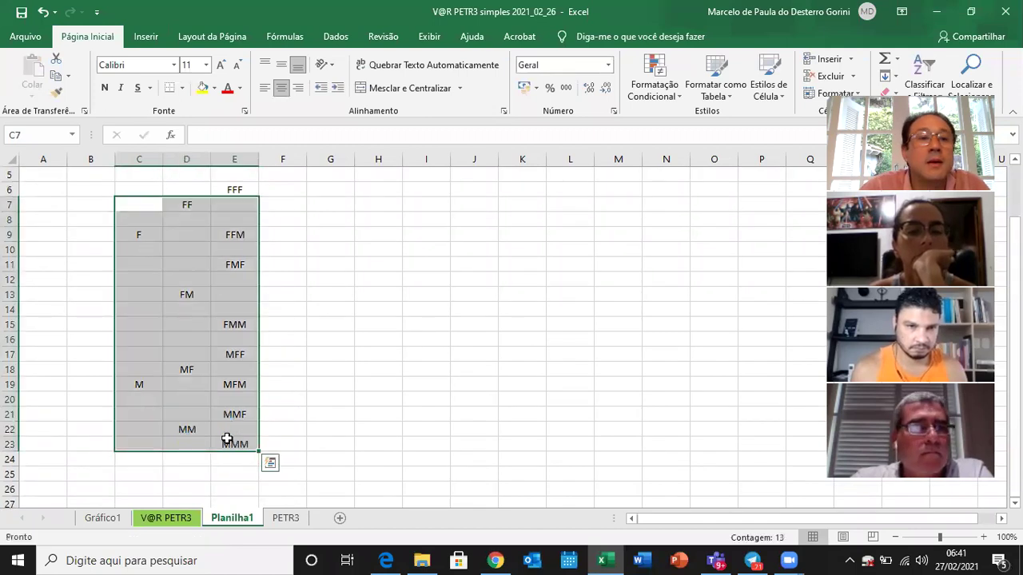
- Move the block C9:E23, from the F and FFM row downward, up one row to start at C8
key(Down)
key(Right)
key(Right)
key(Left)
key(Down)
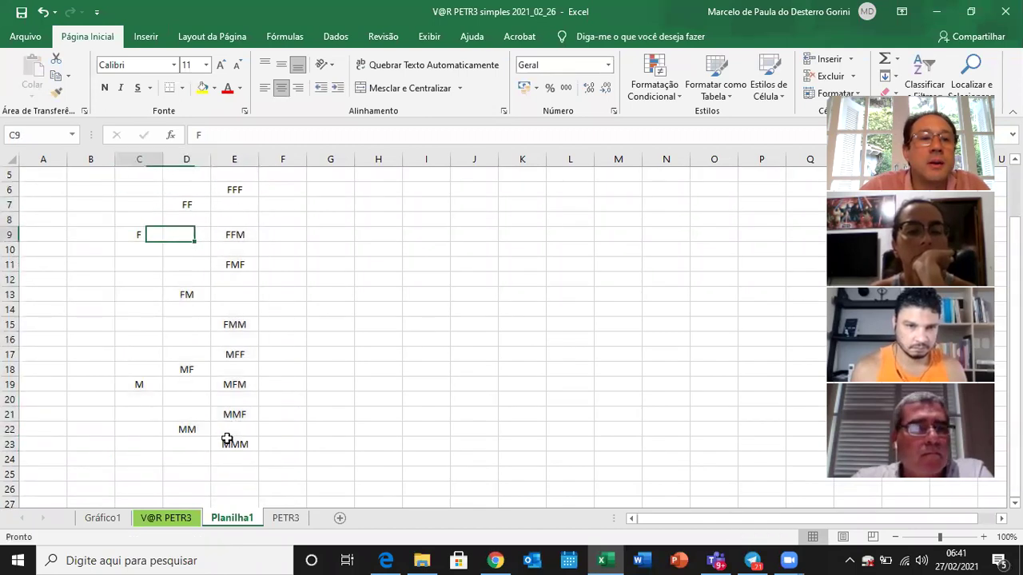
key(Left)
key(shift+Right)
key(shift+Right)
key(shift+Down)
key(shift+Down)
key(shift+Down)
key(shift+Down)
key(shift+Down)
key(shift+Down)
key(shift+Down)
key(shift+Down)
key(shift+Down)
key(shift+Down)
key(shift+Down)
key(shift+Down)
key(shift+Down)
key(shift+Down)
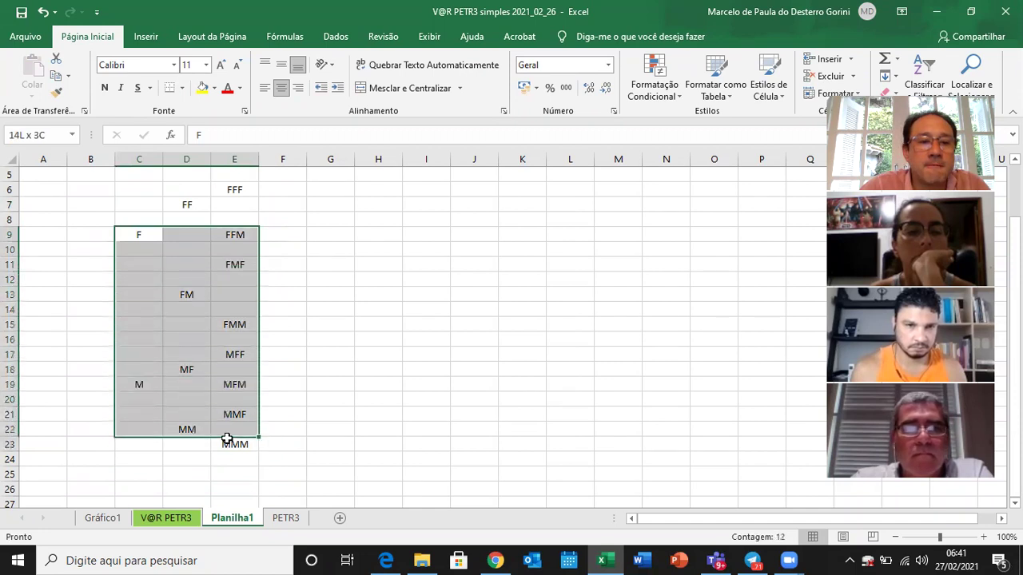
key(ctrl+x)
key(Up)
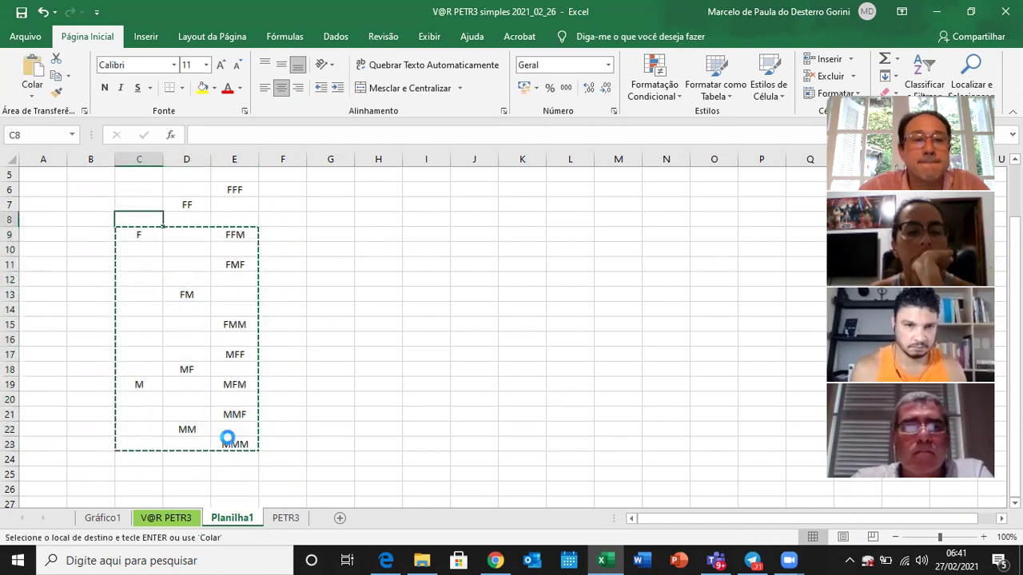
key(ctrl+v)
- Move the block C12:E22, from the FM row downward, up one row to start at C11
key(Down)
key(Down)
key(Up)
key(Up)
key(Down)
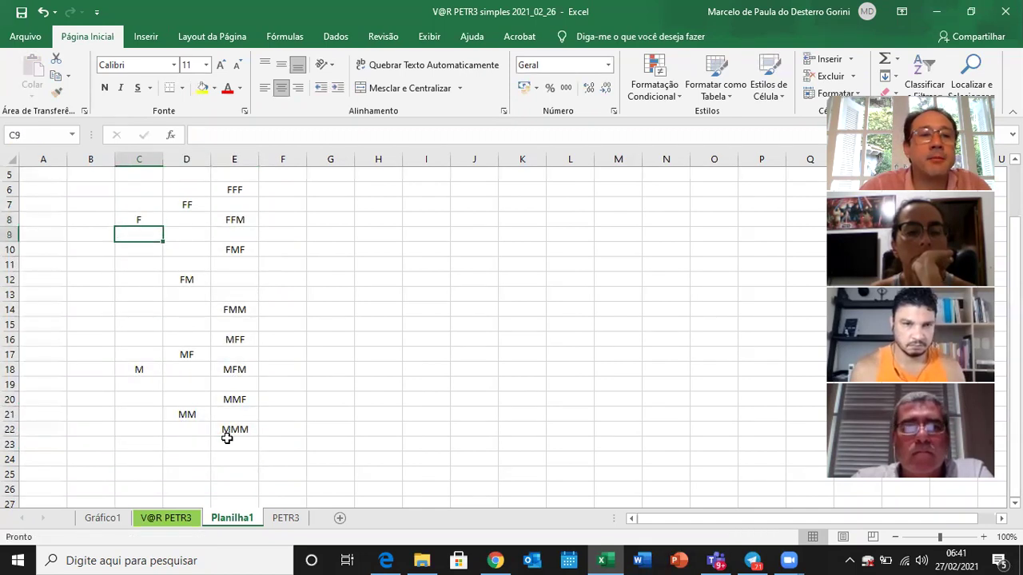
key(Down)
key(Down)
key(Right)
key(Right)
key(Left)
key(Down)
key(Down)
key(Left)
key(Up)
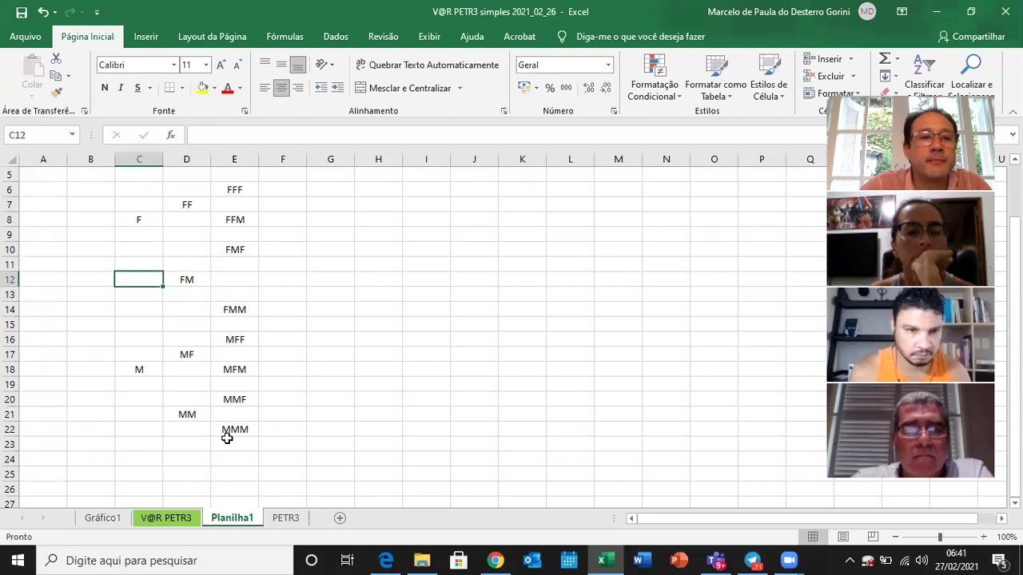
key(shift+Right)
key(shift+Right)
key(shift+Down)
key(shift+Down)
key(shift+Down)
key(shift+Down)
key(shift+Down)
key(shift+Down)
key(shift+Down)
key(shift+Down)
key(shift+Down)
key(shift+Down)
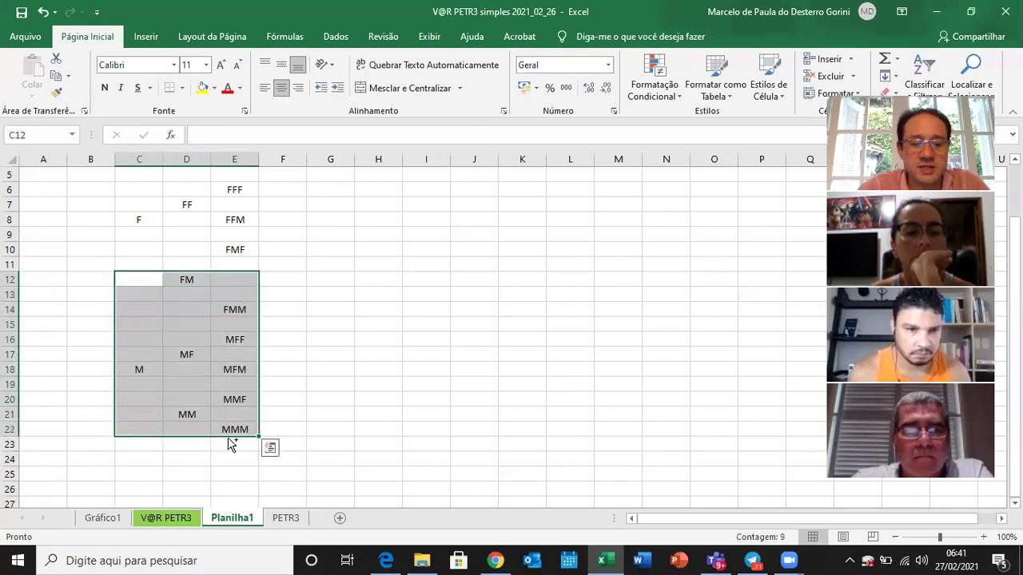
key(ctrl+x)
key(Up)
key(ctrl+v)
- Move the block C13:E21, from the FMM row downward, up one row to start at C12
key(Down)
key(Down)
key(shift+Right)
key(shift+Right)
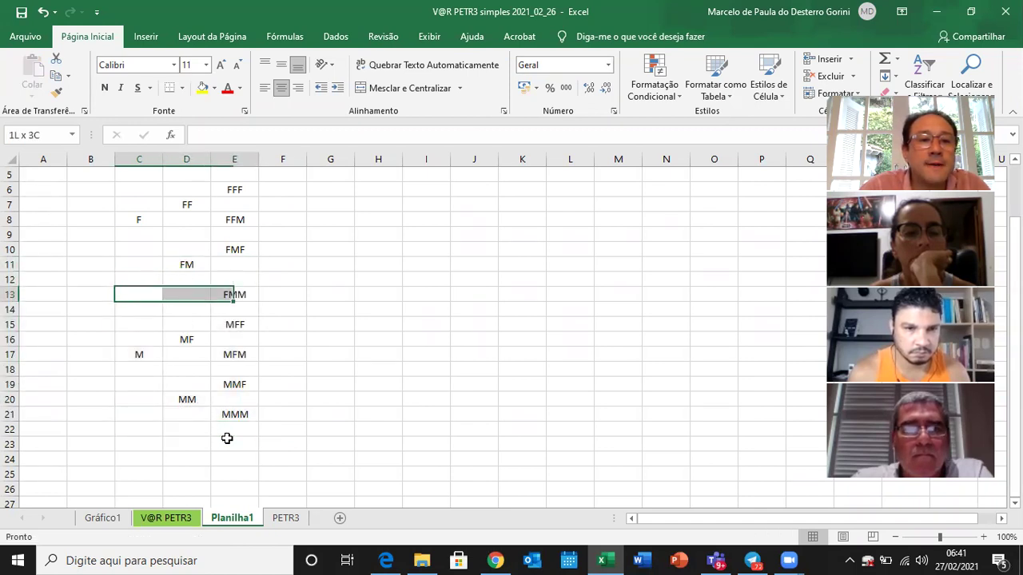
key(shift+Down)
key(shift+Down)
key(shift+Down)
key(shift+Down)
key(shift+Down)
key(shift+Down)
key(shift+Down)
key(shift+Down)
key(ctrl+x)
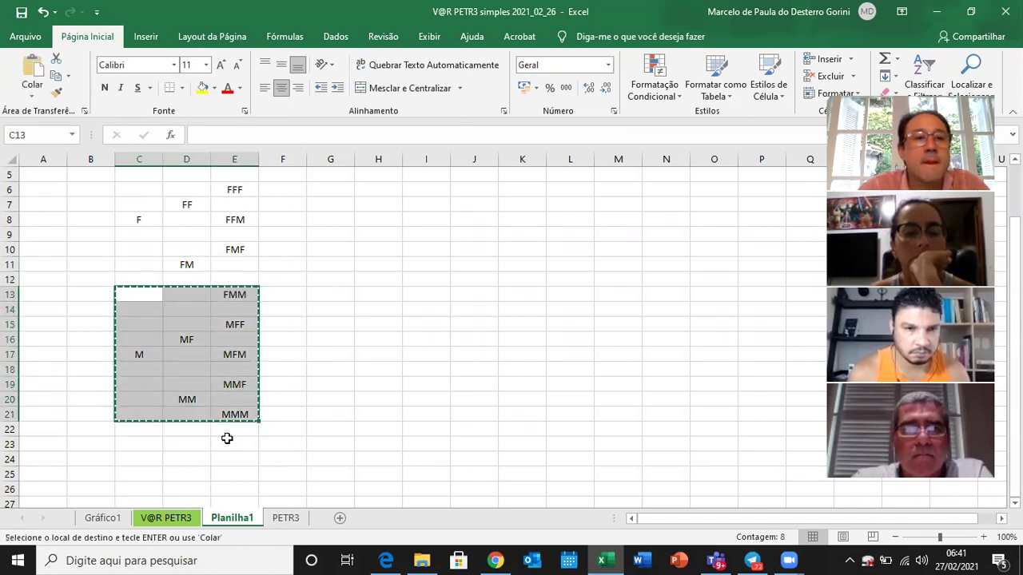
key(Up)
key(ctrl+v)
- Move the stage 1 outcome F from cell C8 down to cell C9, midway between FF and FM
key(Down)
key(Down)
key(Up)
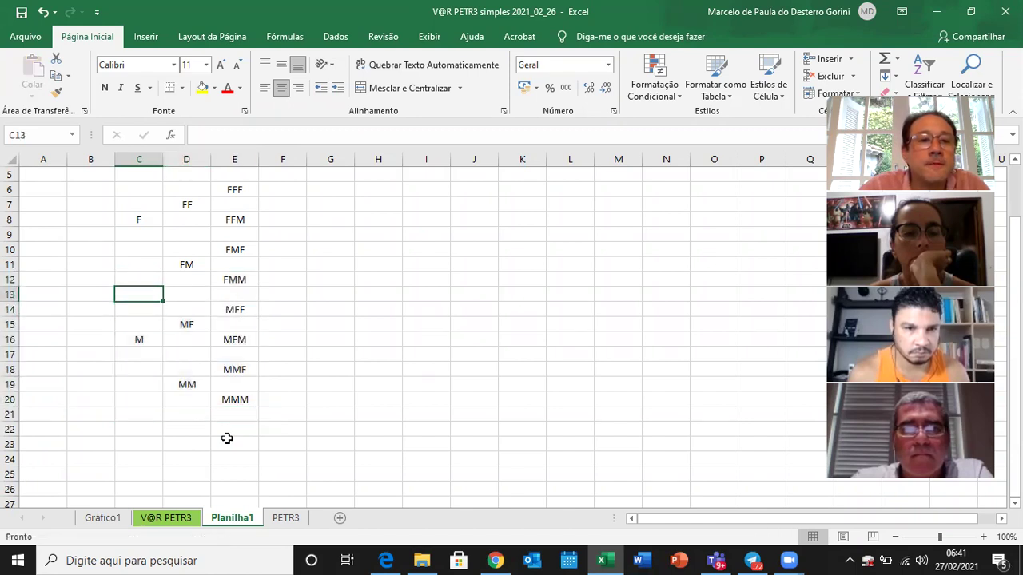
key(Right)
key(Up)
key(Up)
key(Up)
key(Up)
key(Up)
key(Up)
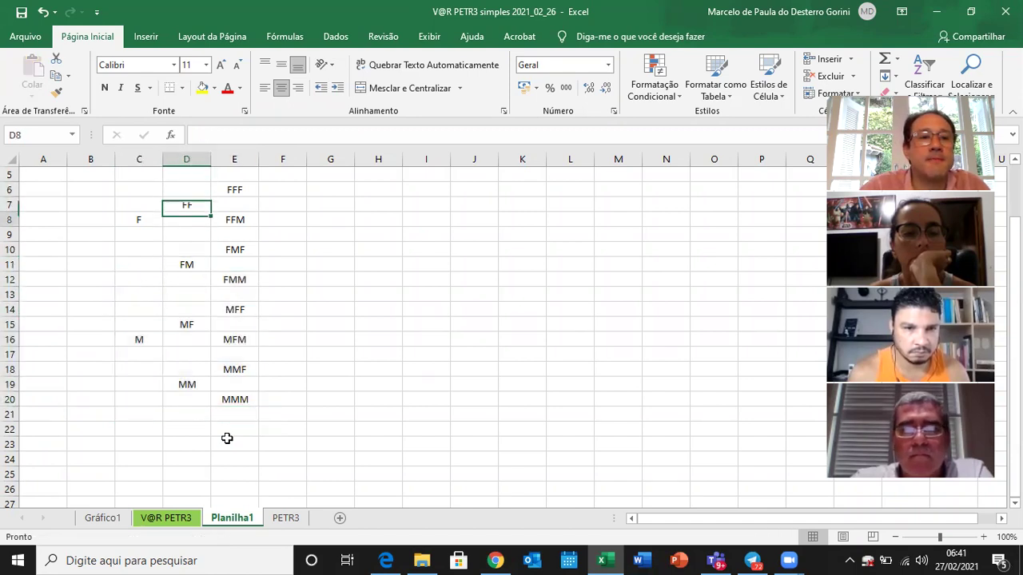
key(Down)
key(Left)
key(ctrl+x)
key(Down)
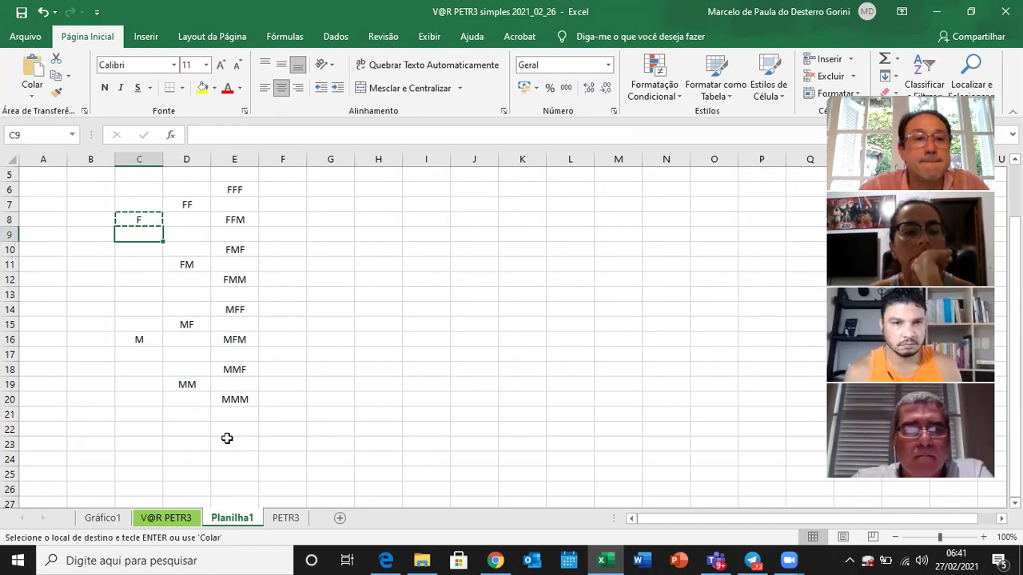
key(ctrl+v)
- Move the stage 1 outcome M from cell C16 down to cell C17, midway between MF and MM
key(Down)
key(Down)
key(Down)
key(Down)
key(Down)
key(Down)
key(Down)
key(Down)
key(Up)
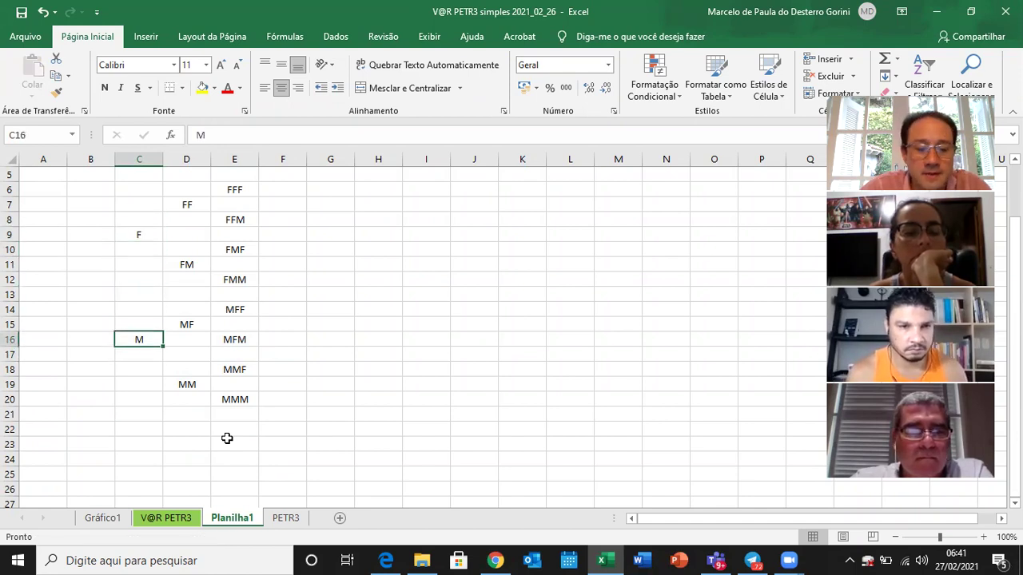
key(ctrl+x)
key(Down)
key(Up)
key(ctrl+x)
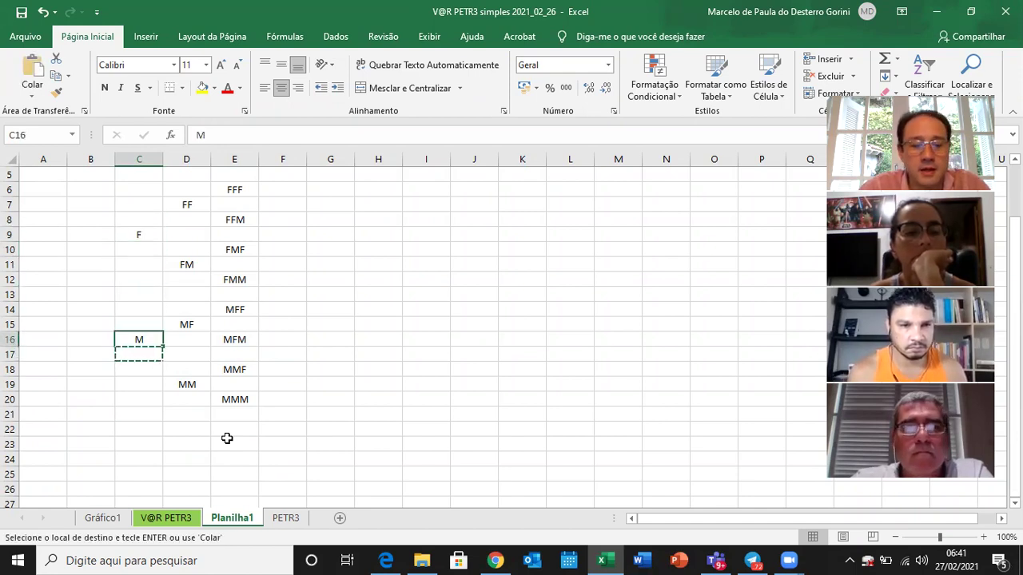
key(Down)
key(ctrl+v)
- Review the compacted outcome tree up to the stage headings and the FFF outcome
key(Up)
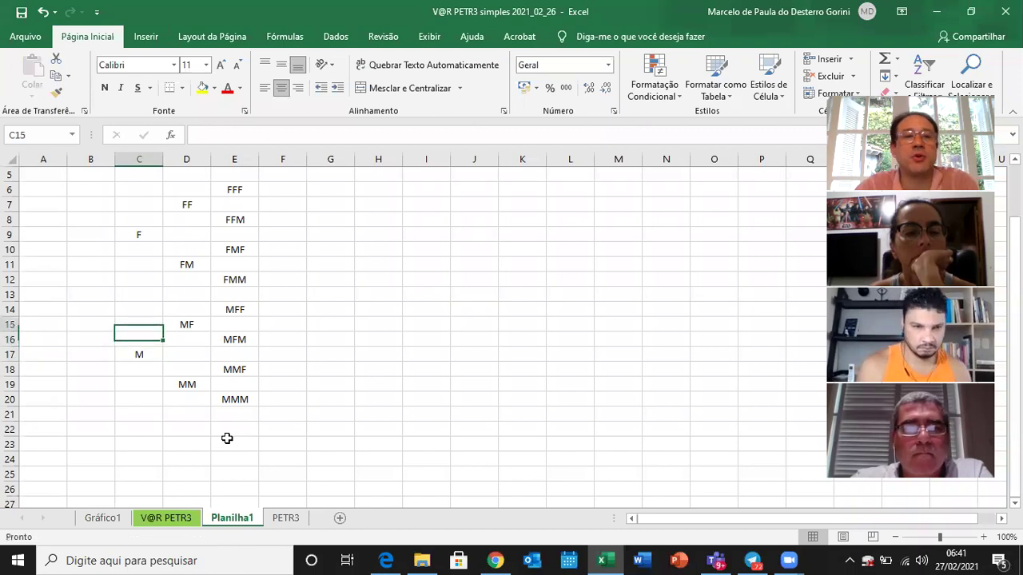
key(Up)
key(Up)
key(Up)
key(Up)
key(Up)
key(Up)
key(Up)
key(Up)
key(Up)
key(Up)
key(Up)
key(Up)
key(Up)
key(Up)
key(Up)
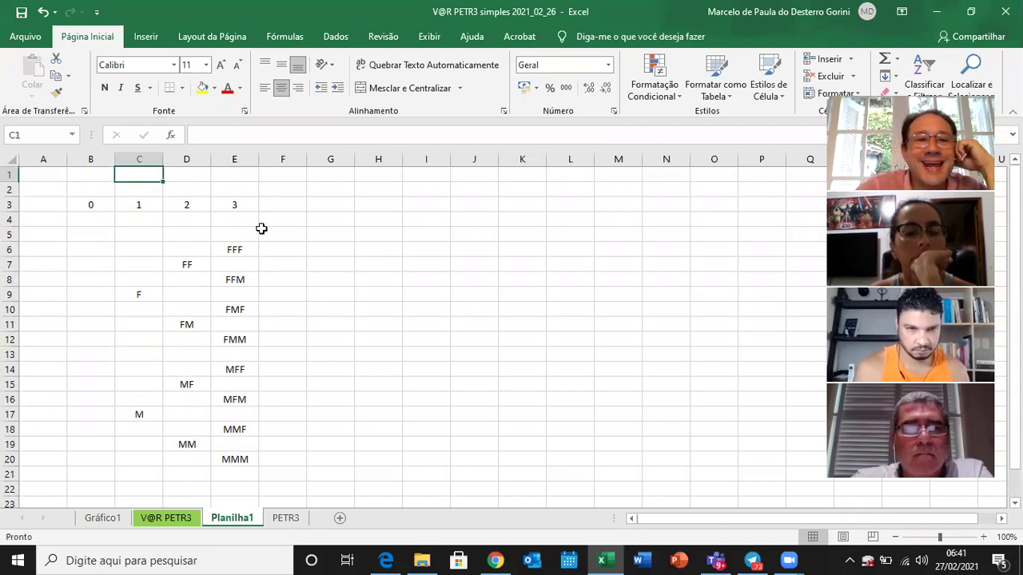
click(240, 242)
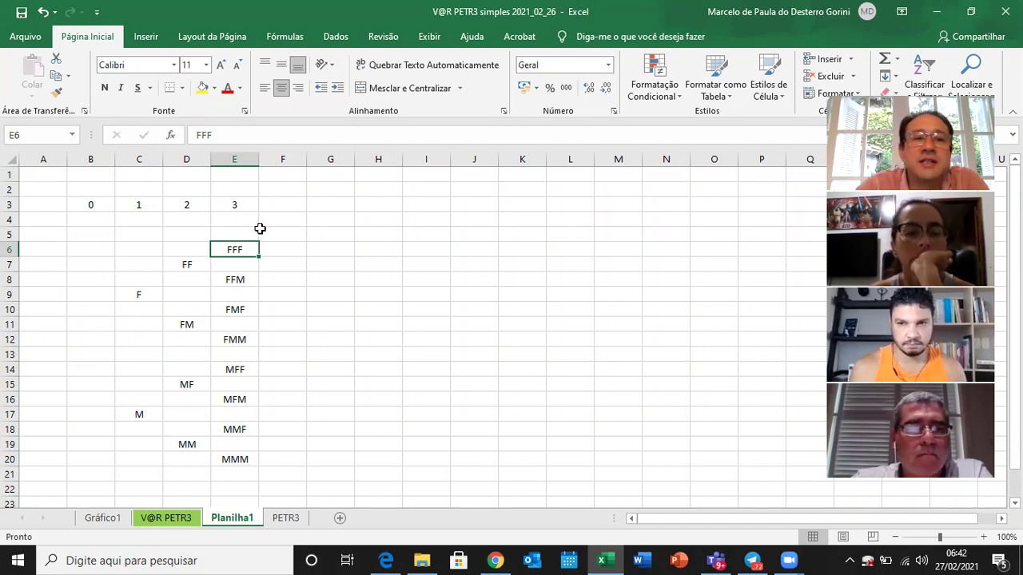
- Enter 50% in cell G6, on the row of the FFF outcome
click(342, 248)
text(50%)
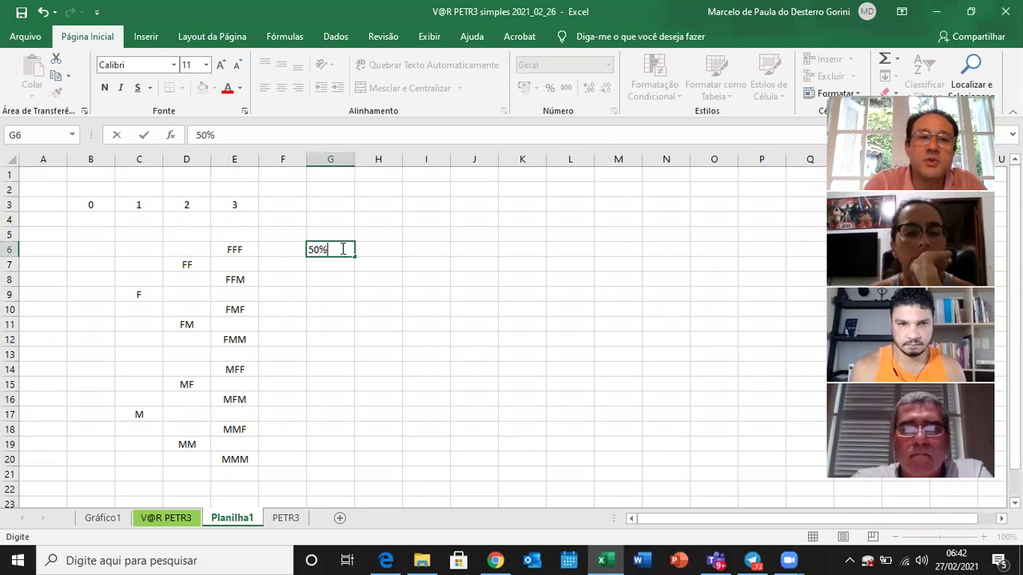
key(Return)
key(Up)
key(Right)
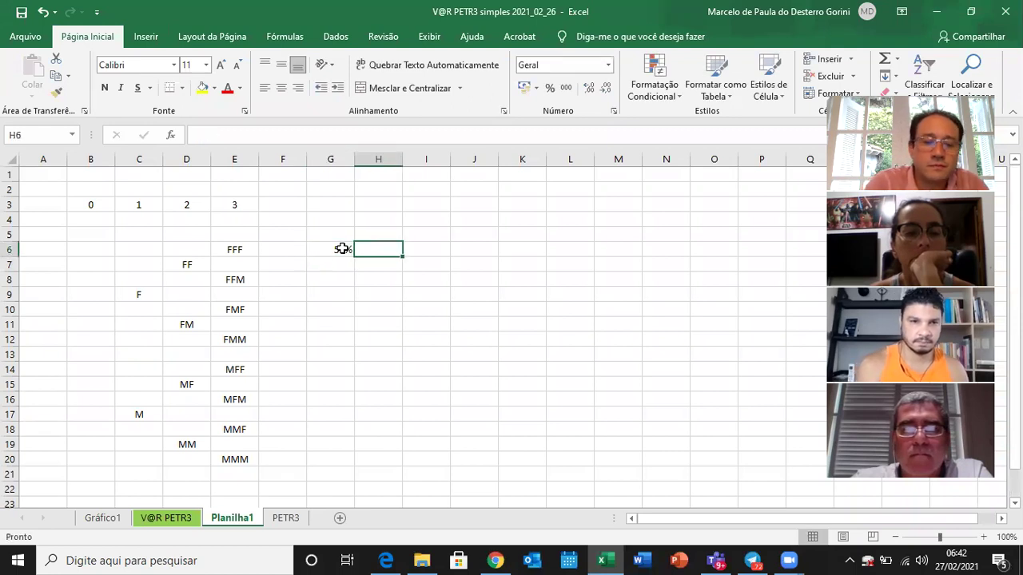
- Enter 50% in cells H6 and I6, on the row of the FFF outcome
text(%)
key(BackSpace)
key(BackSpace)
text(50%)
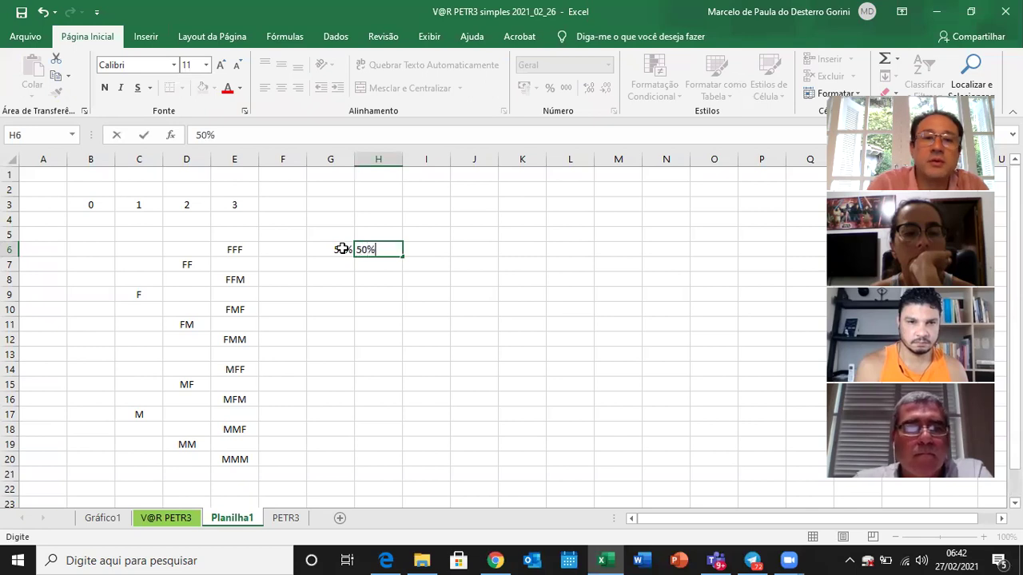
key(Return)
key(Up)
key(Right)
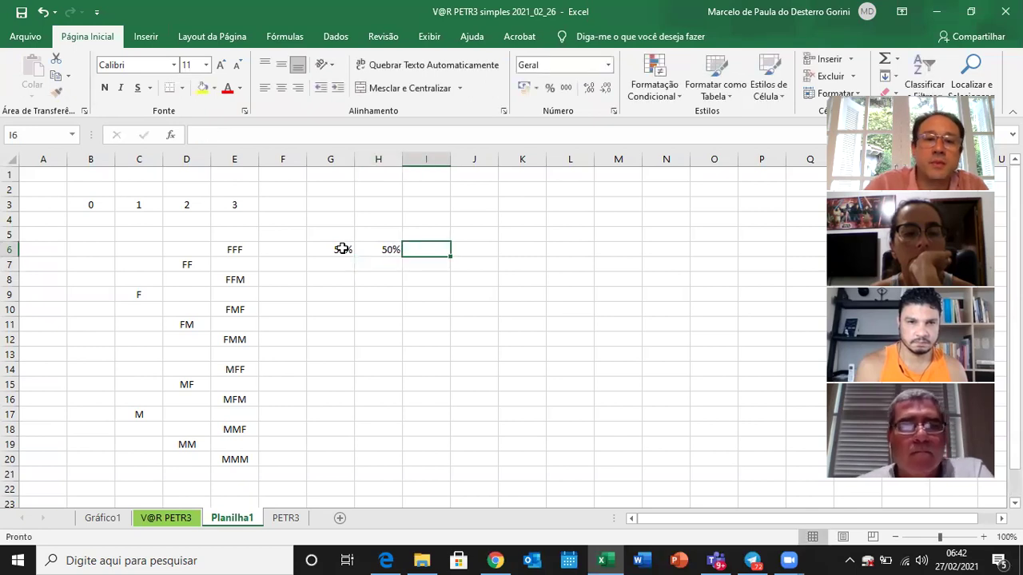
text(50%)
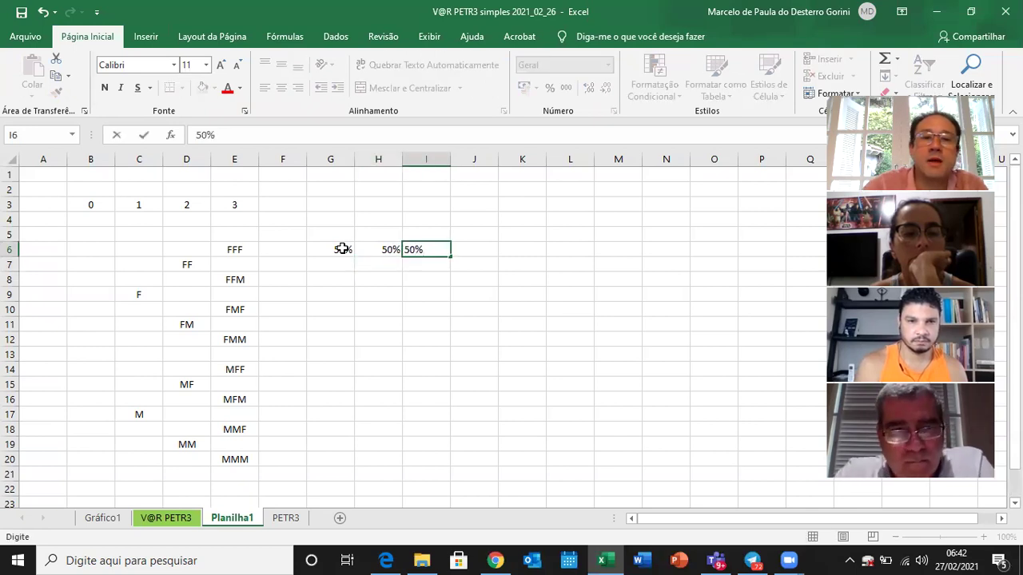
key(Return)
key(Up)
- Enter the formula =G6*H6*I6 in cell J6 to multiply the three FFF percentages, and check its references
key(Right)
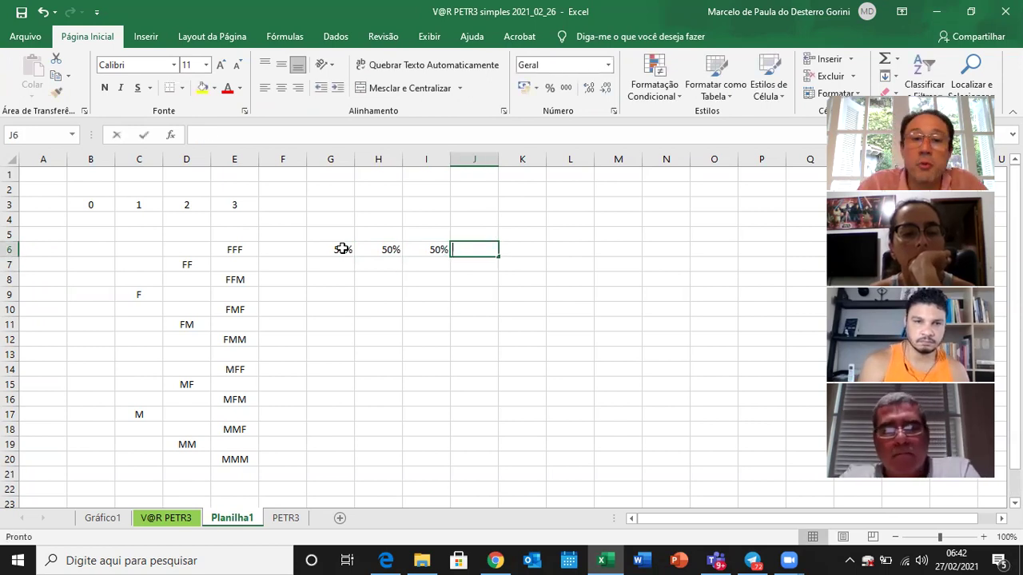
text(=)
key(Left)
key(Left)
key(Left)
text(*)
key(Left)
key(Left)
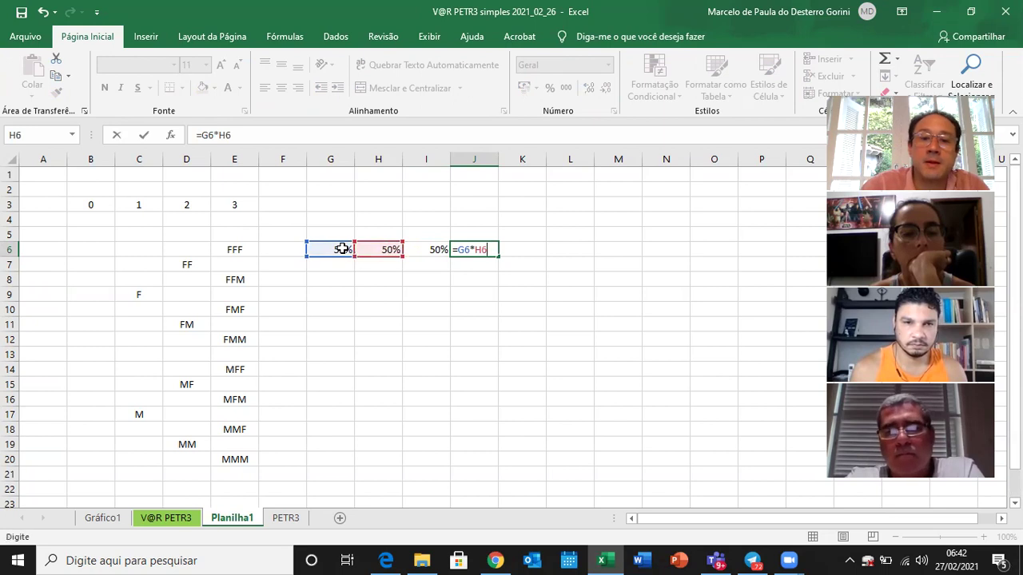
text(*)
key(Left)
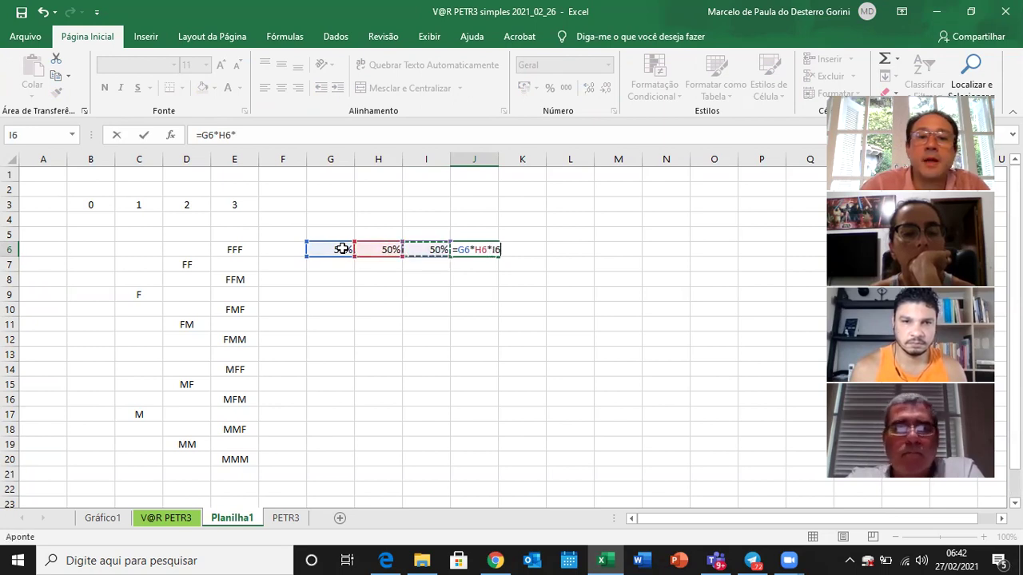
key(Return)
key(Up)
key(F2)
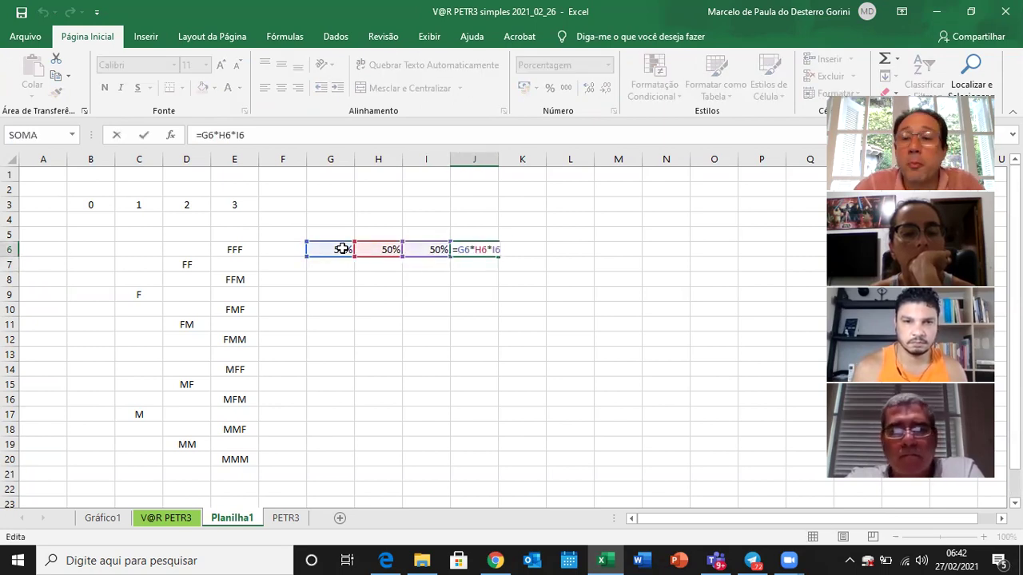
key(Escape)
- Center the contents of cells G6 to J6 horizontally
key(Left)
key(Left)
key(Left)
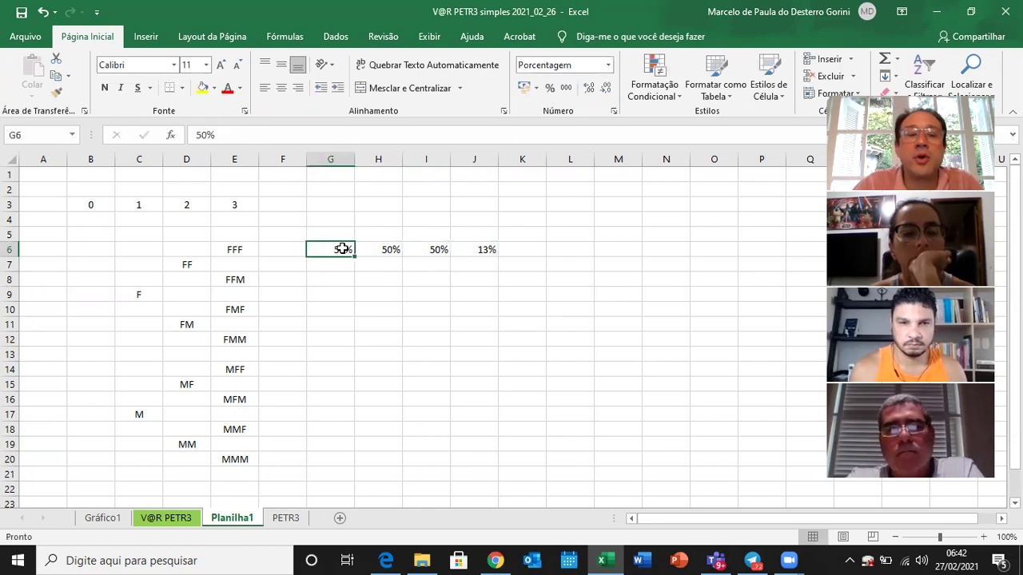
key(ctrl+shift+Right)
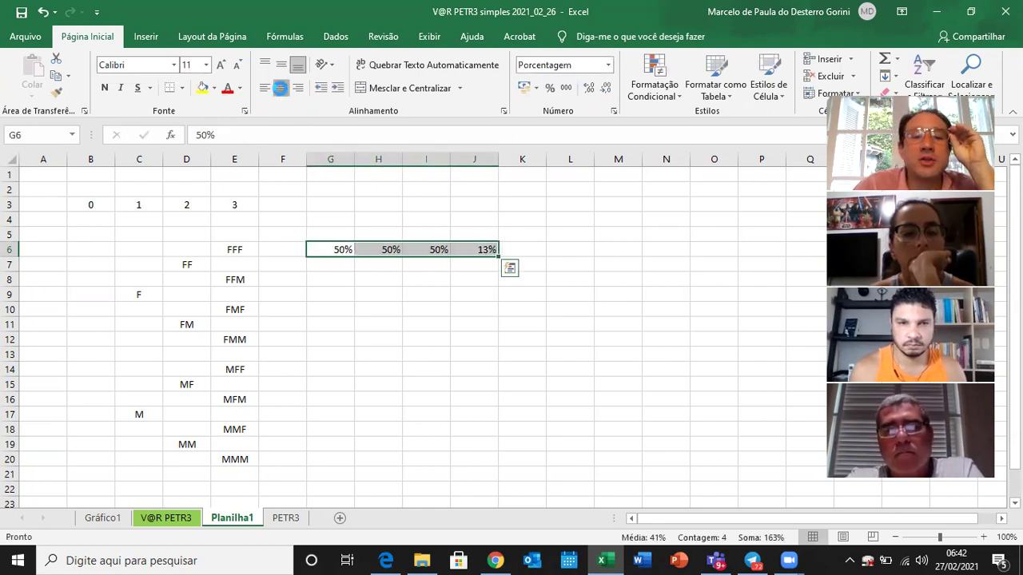
click(281, 91)
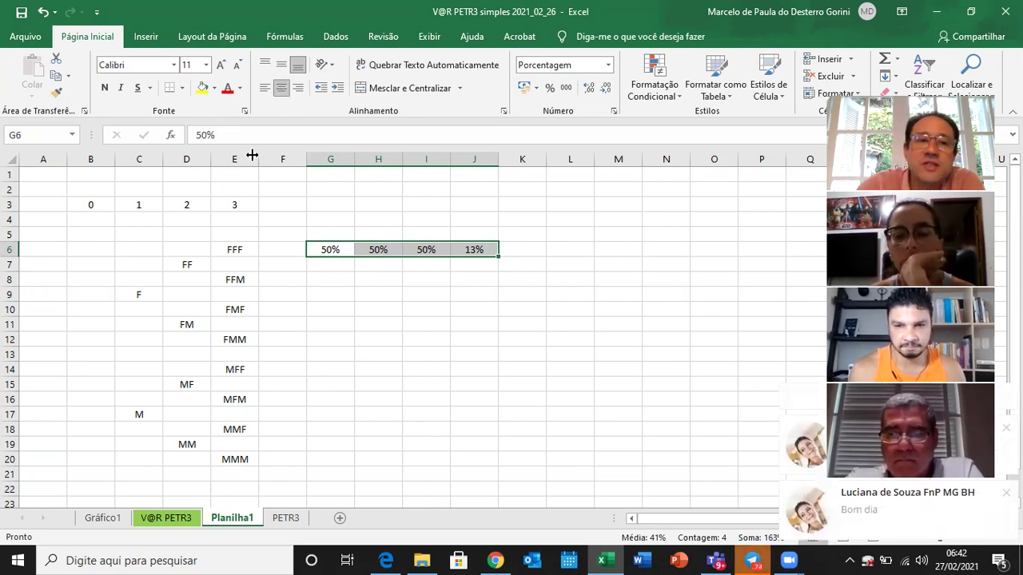
- Copy the FFF percentages and their product from G6:J6 to the MMM row, starting at cell G20
click(233, 248)
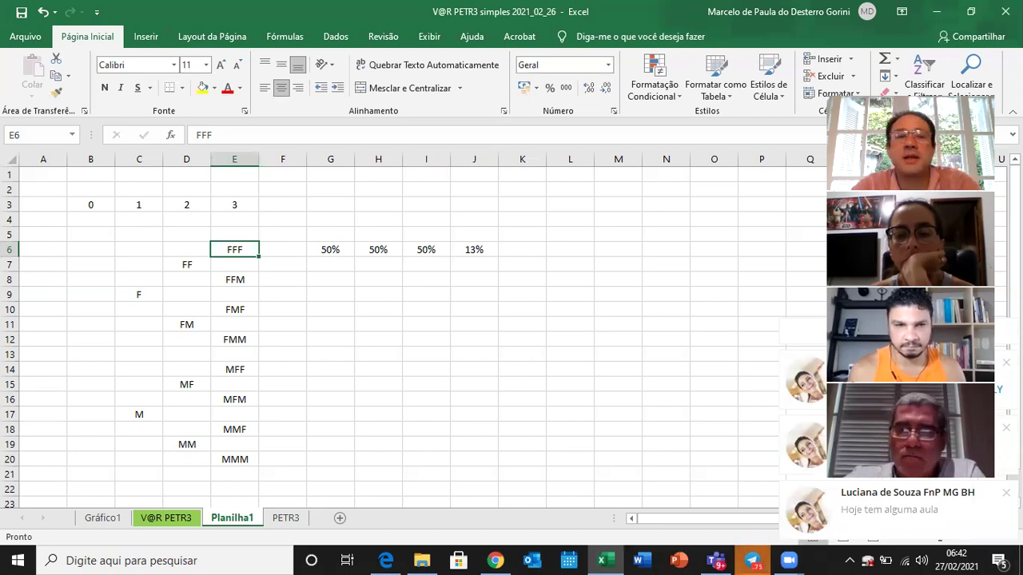
click(334, 249)
key(ctrl+shift+Right)
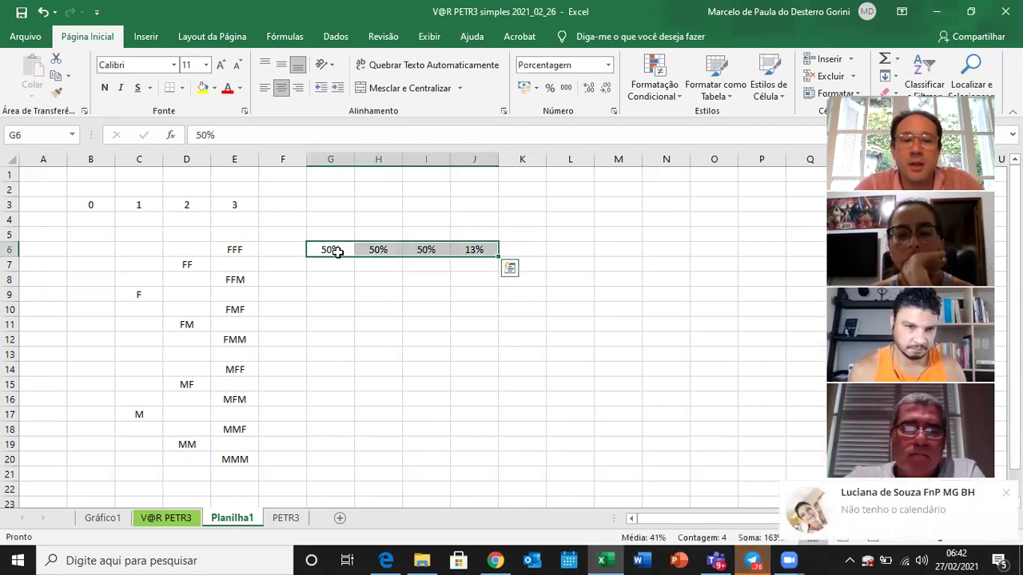
key(ctrl+c)
key(Down)
key(Down)
key(Down)
key(Down)
key(Down)
key(Down)
key(Down)
key(Down)
key(Down)
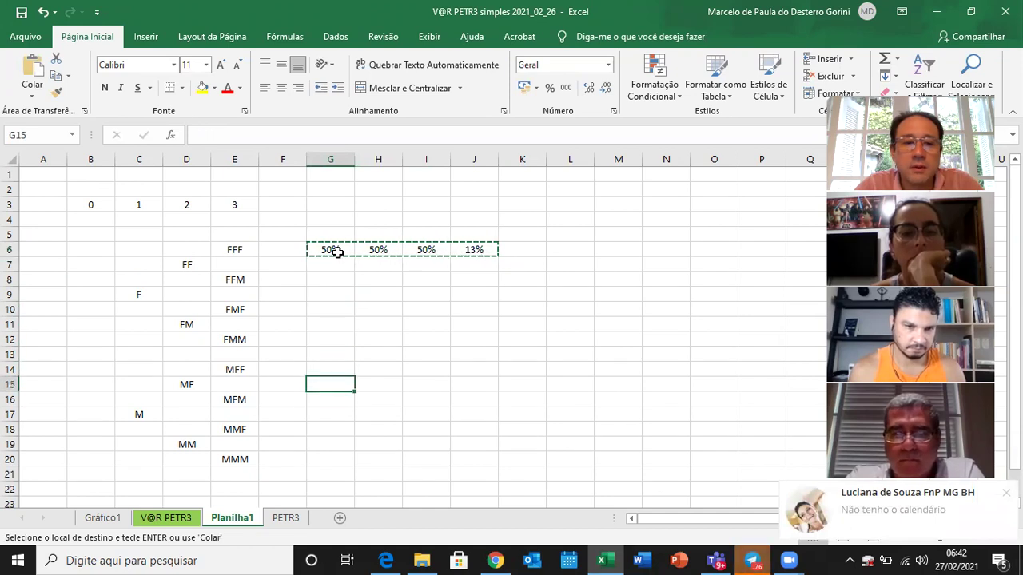
key(Down)
key(Down)
key(Down)
key(Down)
key(Down)
key(ctrl+v)
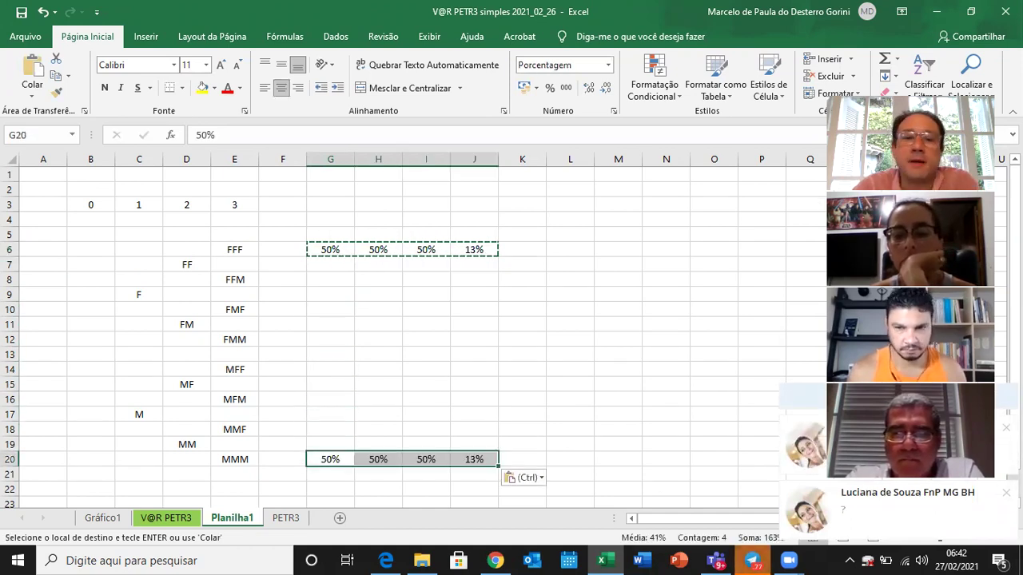
- Fill the outcomes with two F and one M (FFM, MFF and FMF) in yellow
click(417, 388)
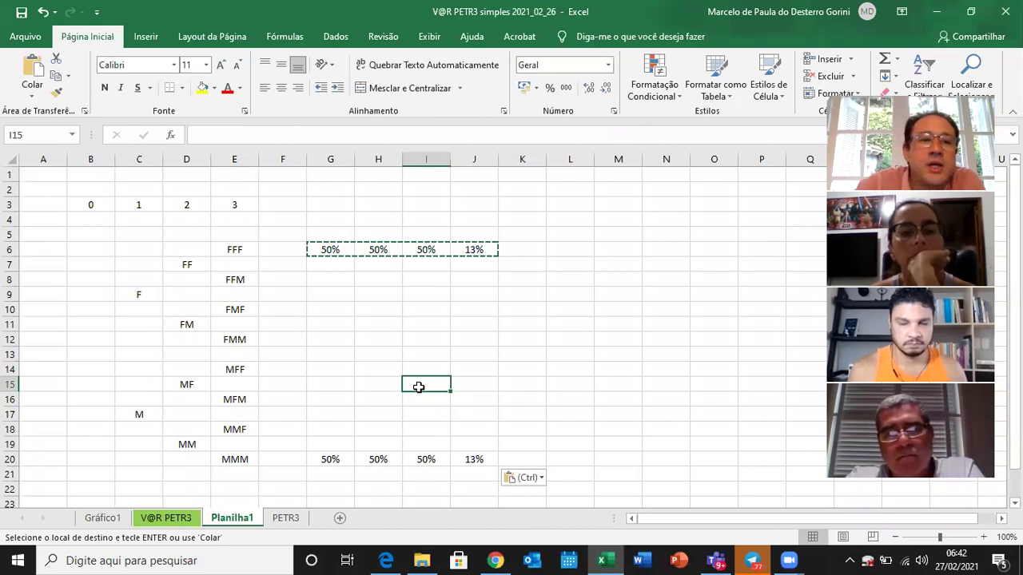
click(239, 275)
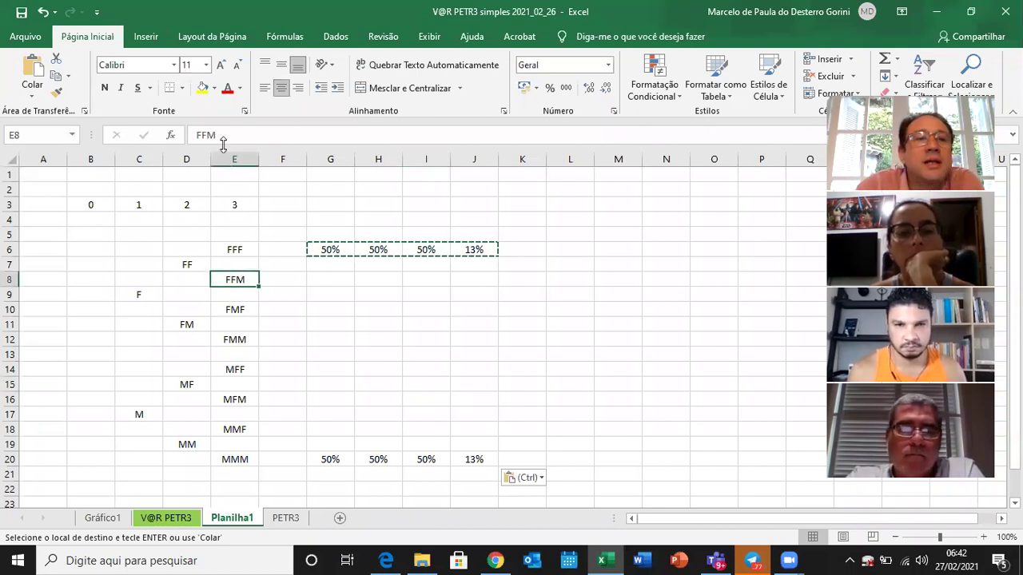
click(202, 90)
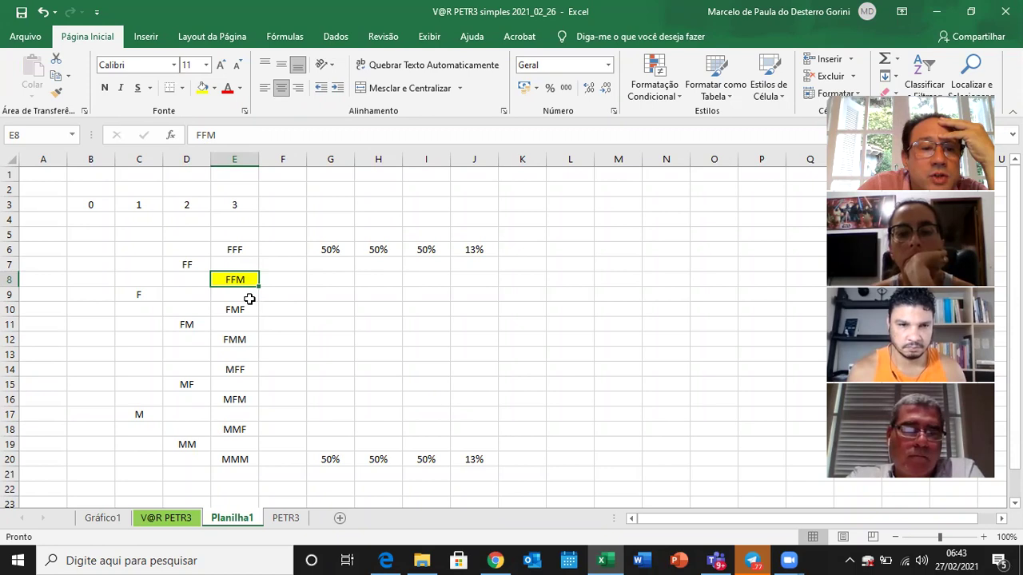
click(241, 369)
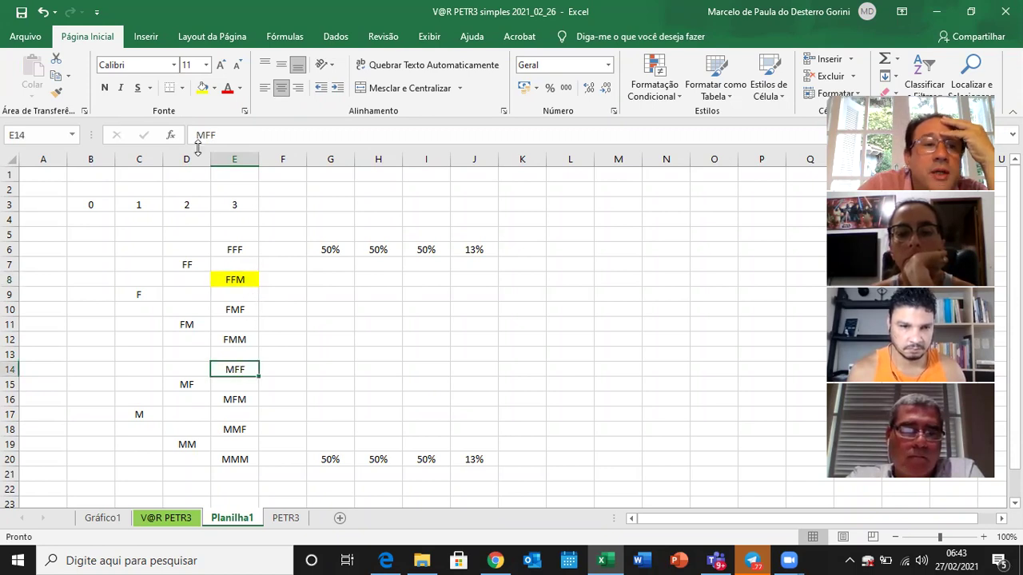
click(202, 88)
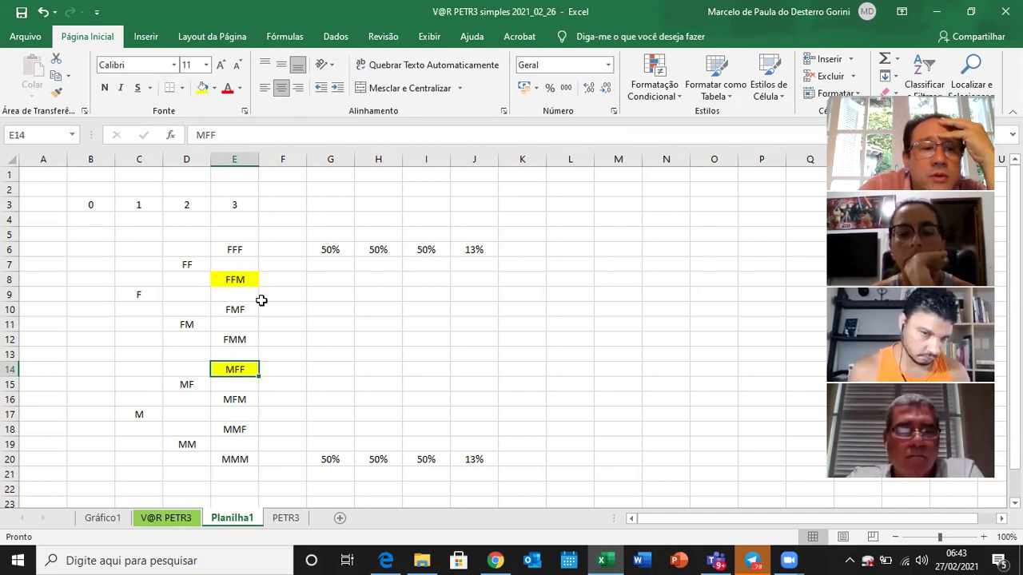
click(232, 309)
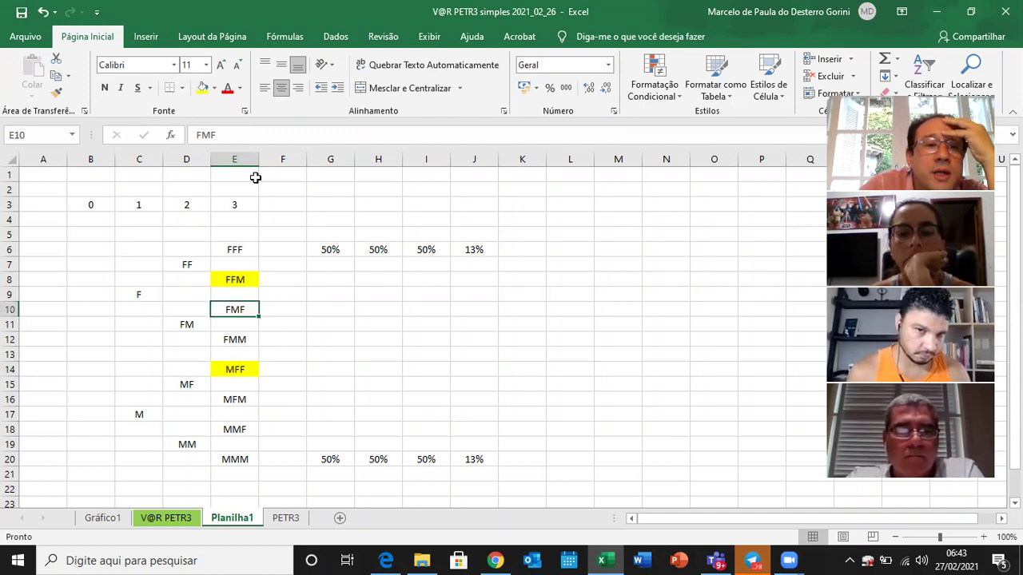
click(203, 88)
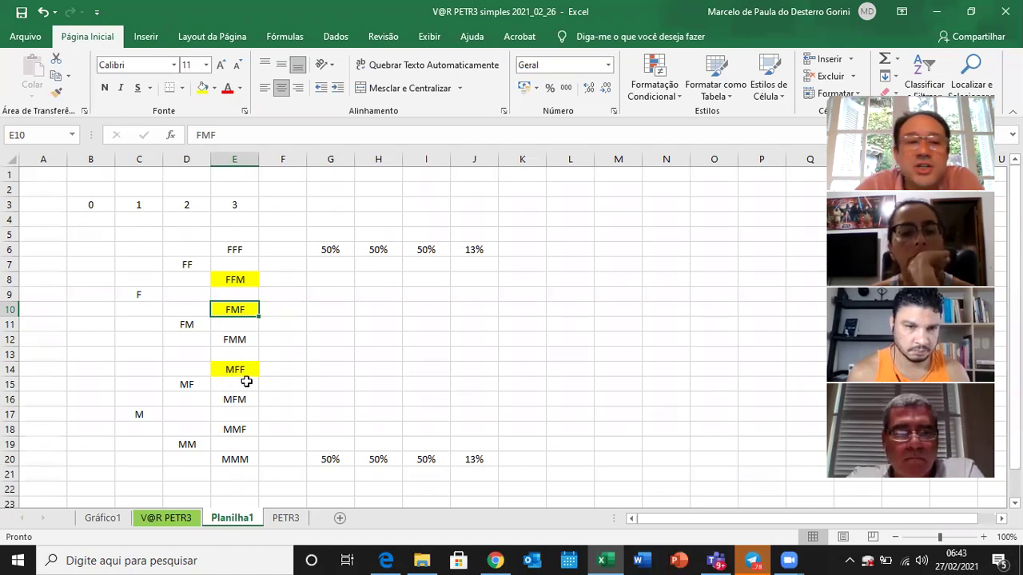
- Fill the outcomes with one F and two M (FMM, MFM and MMF) in light green
click(250, 340)
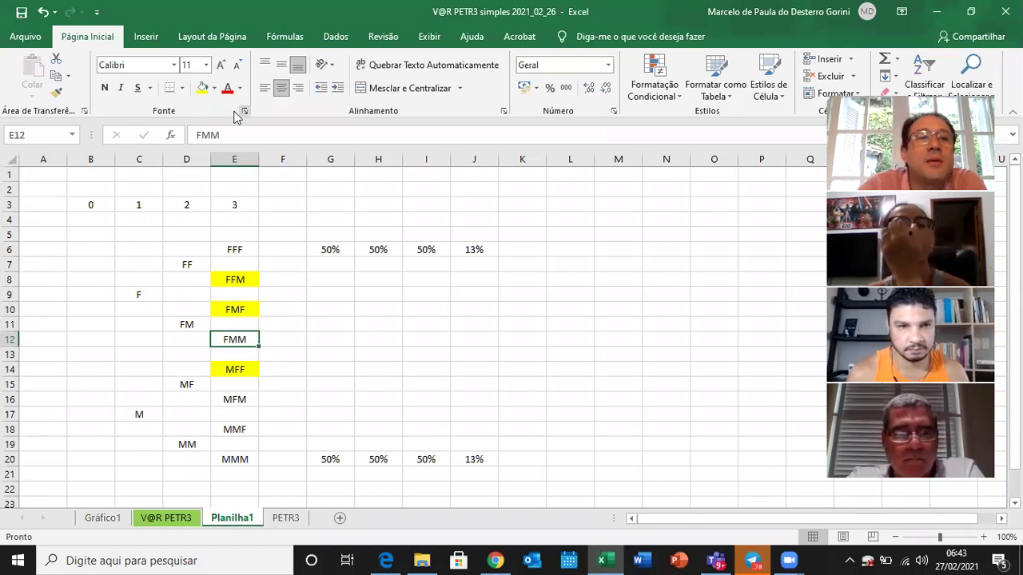
click(214, 89)
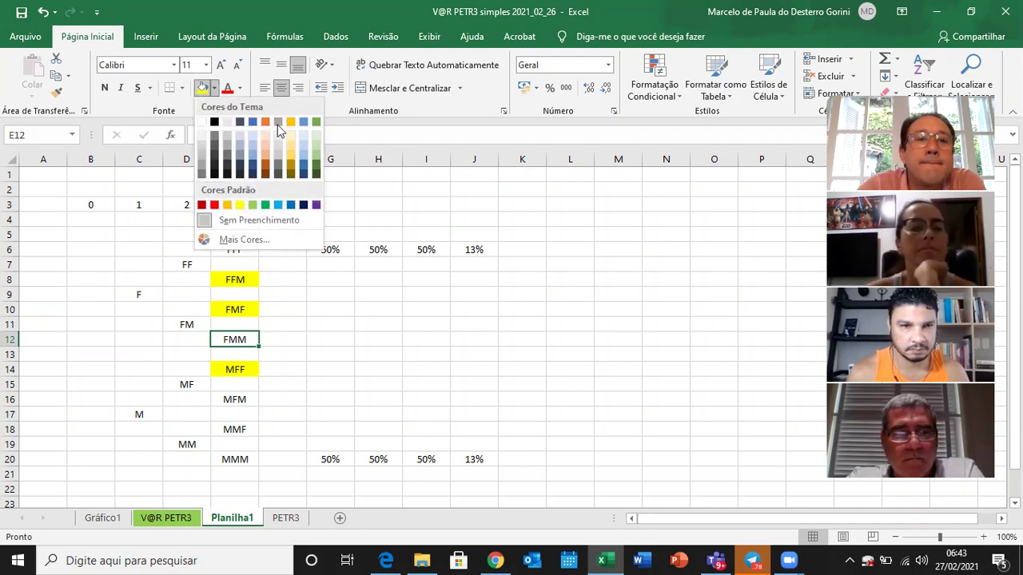
click(314, 144)
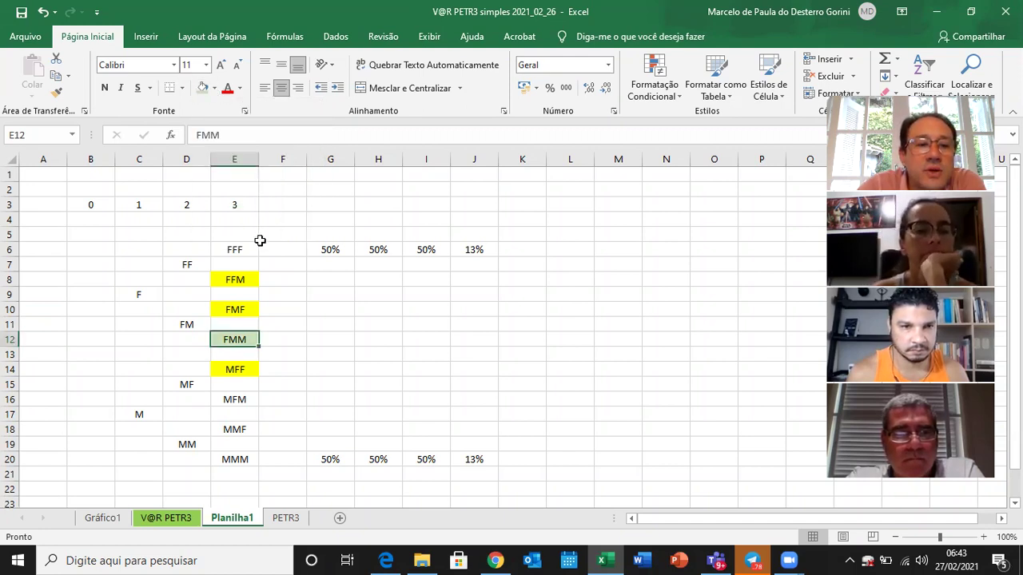
click(233, 396)
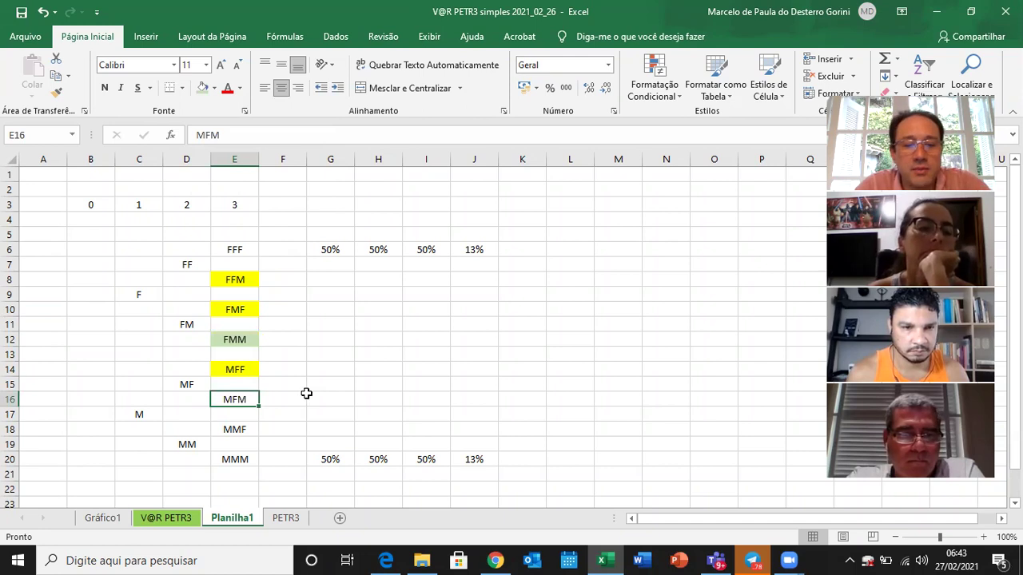
key(F4)
click(235, 428)
key(F4)
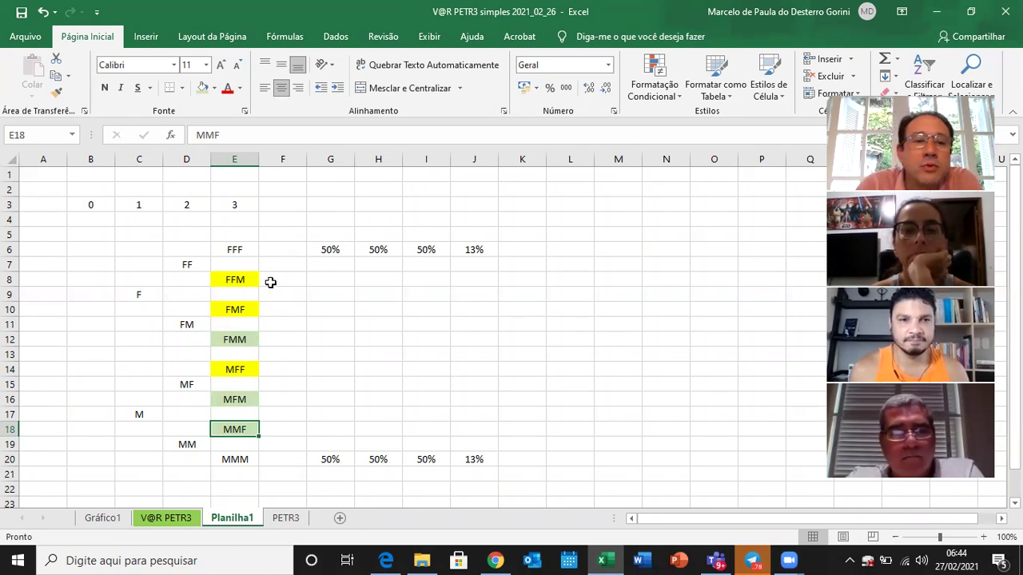
- Review the yellow outcomes, tracing the paths from F through FF to FFM and from F through FM to FMF
click(231, 279)
click(237, 310)
click(242, 368)
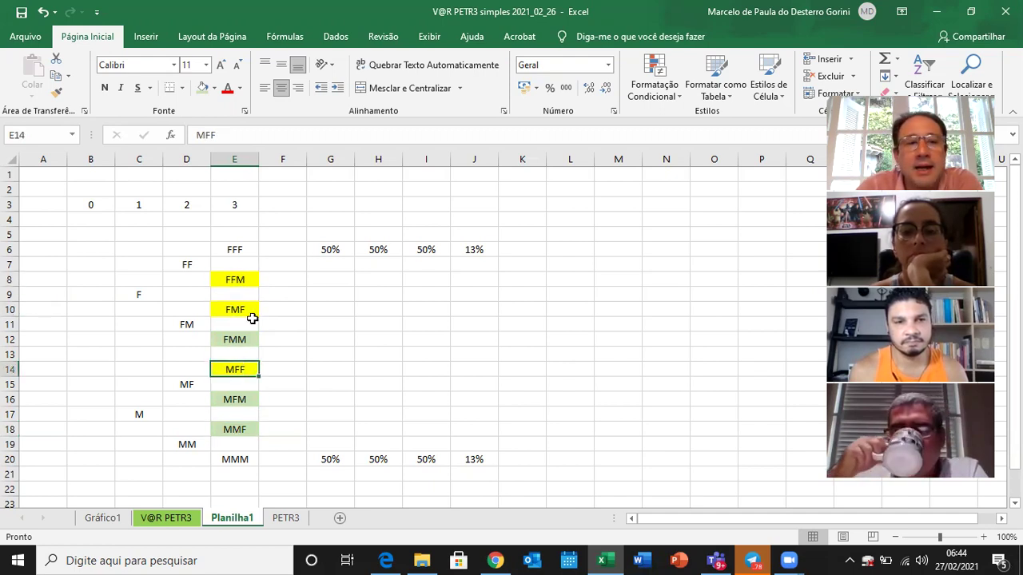
click(131, 296)
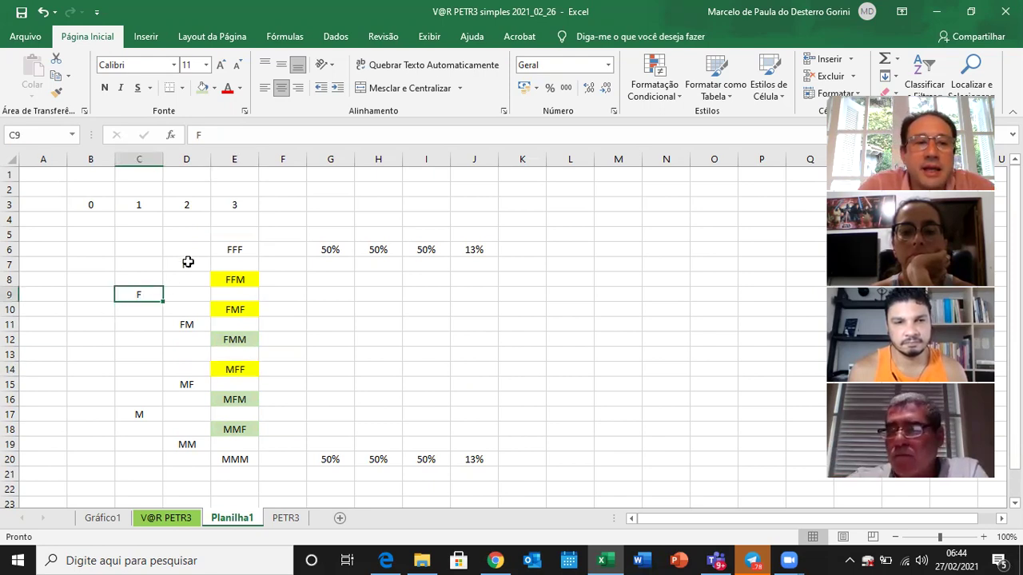
click(187, 264)
click(234, 280)
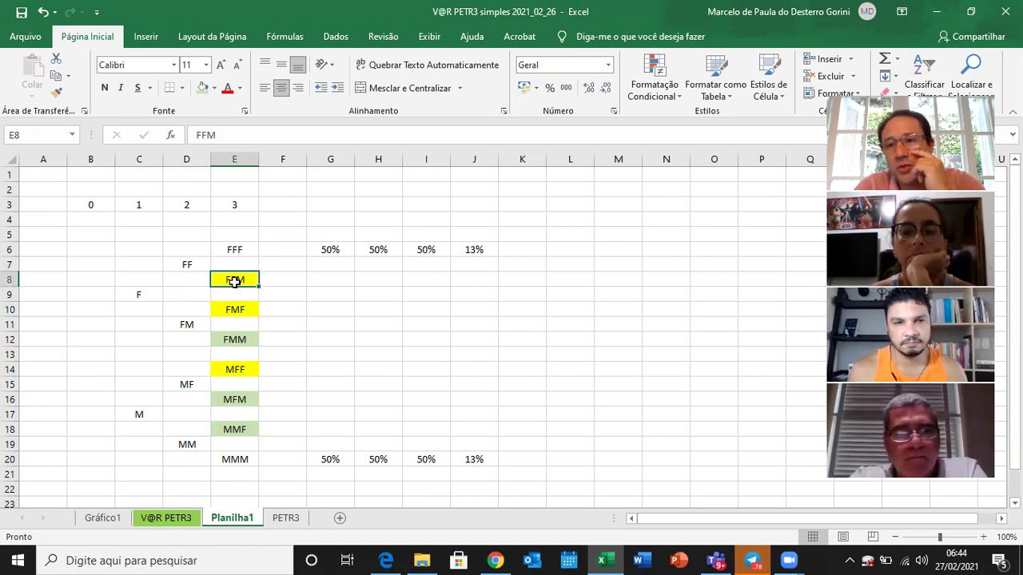
click(134, 292)
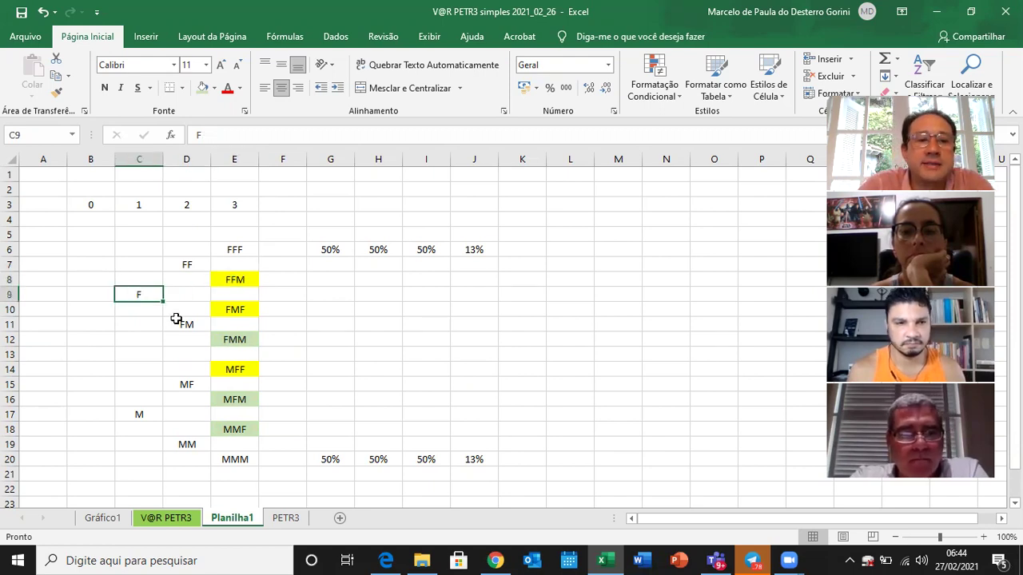
click(177, 321)
click(231, 308)
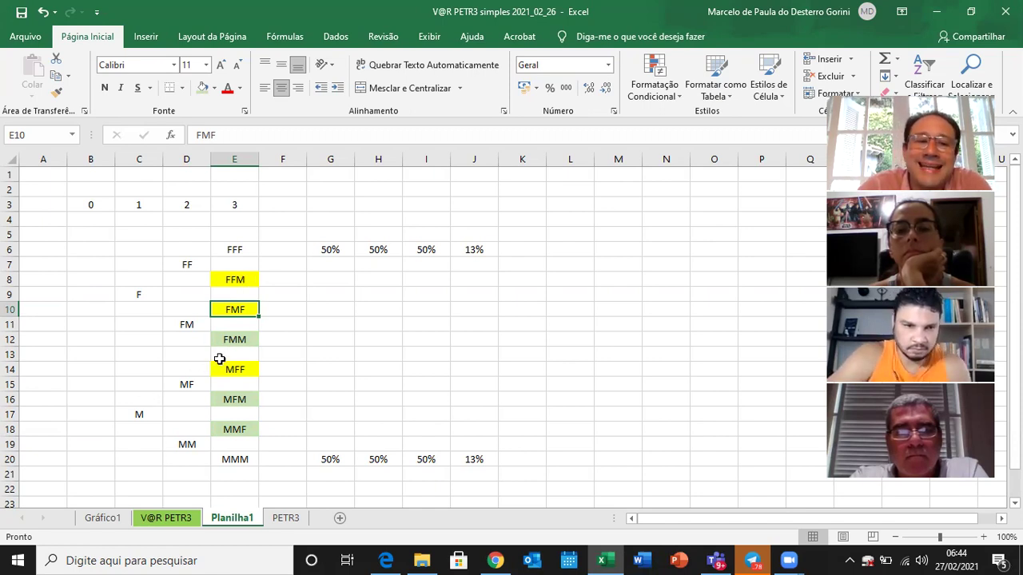
- Compare the green outcomes FMM, MFM and MMF with the yellow outcomes FFM, FMF and MFF
click(245, 340)
click(246, 360)
click(250, 399)
click(241, 432)
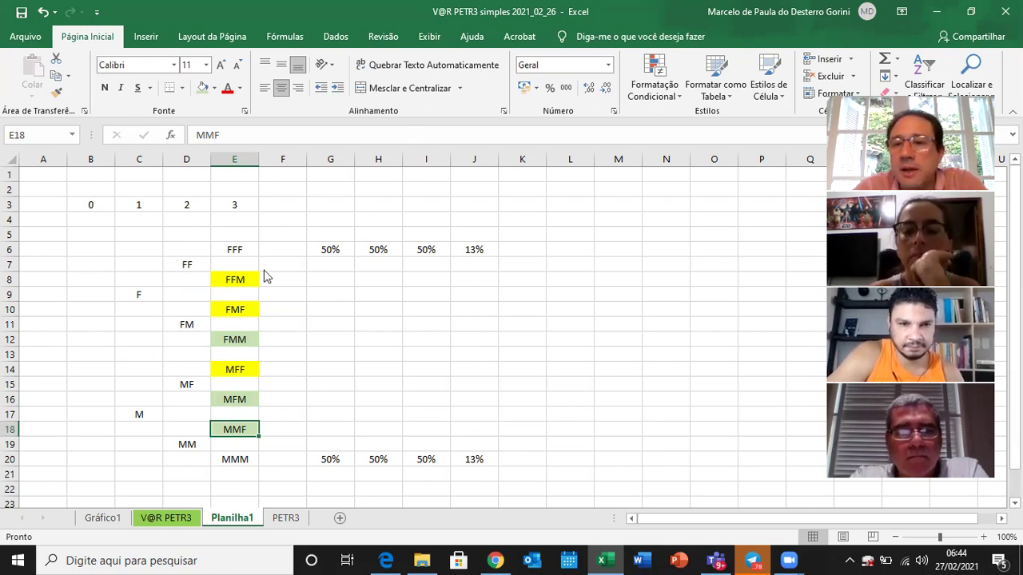
click(378, 358)
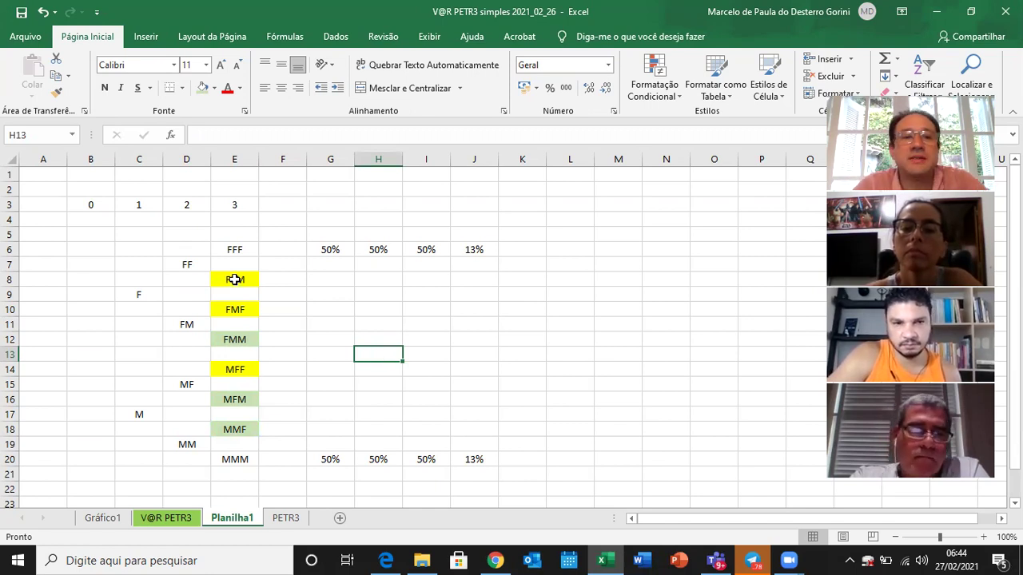
click(234, 278)
click(238, 306)
click(250, 365)
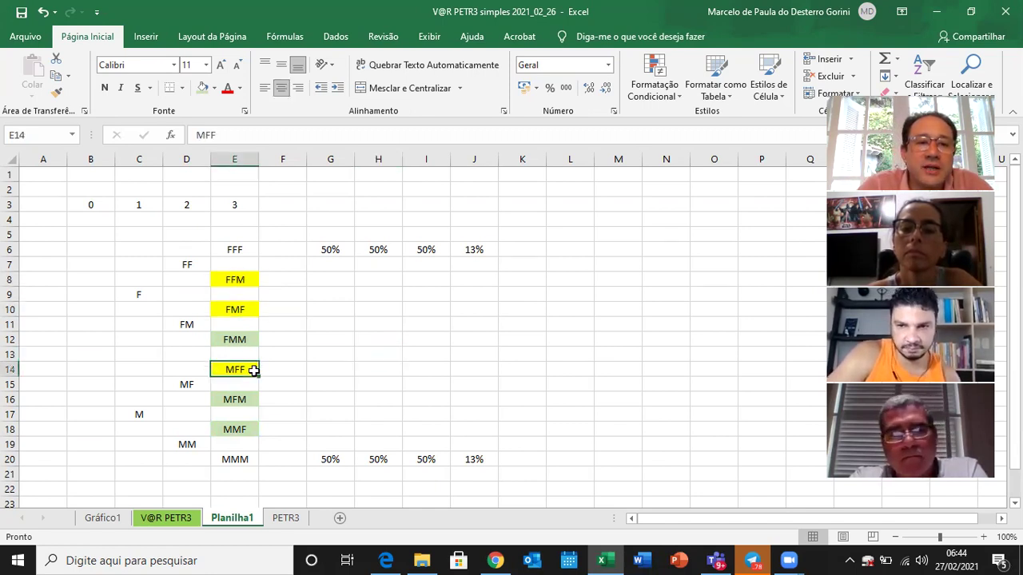
- Select all stage 3 outcomes from FFF to MMM, cells E6 to E20, to count them
click(237, 248)
key(shift+Down)
key(shift+Down)
key(shift+Down)
key(shift+Down)
key(shift+Down)
key(shift+Down)
key(shift+Down)
key(shift+Down)
key(shift+Down)
key(shift+Down)
key(shift+Down)
key(shift+Down)
key(shift+Down)
key(shift+Down)
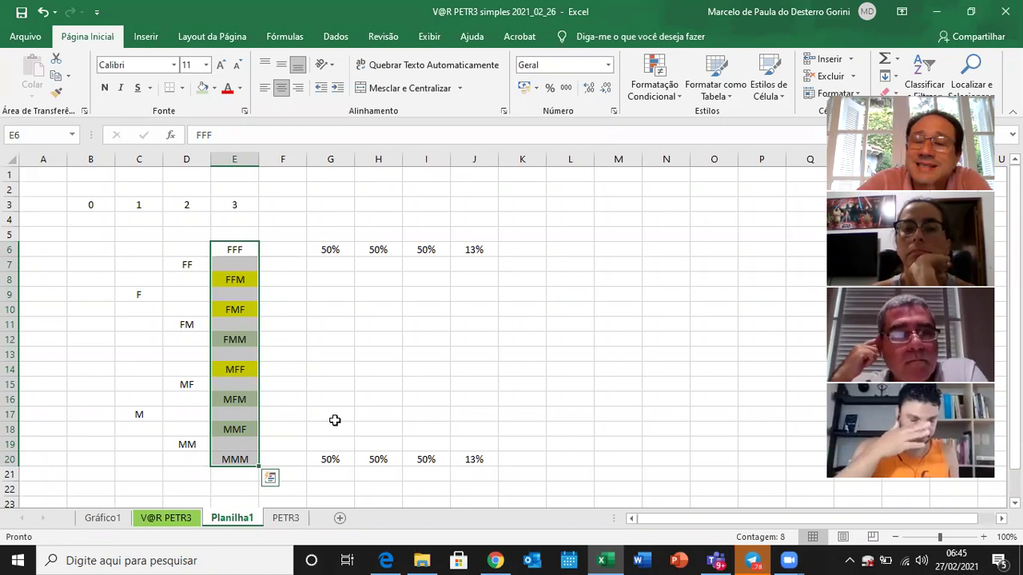
- Rename the sheet Planilha1 as "Exemplo Binomial Filhos"
double_click(236, 518)
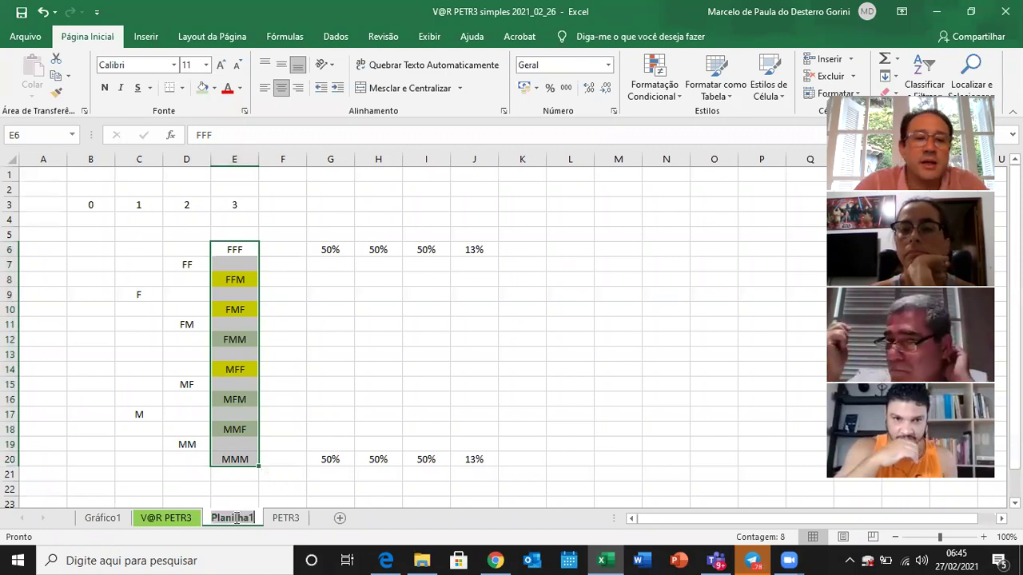
text(Exempl)
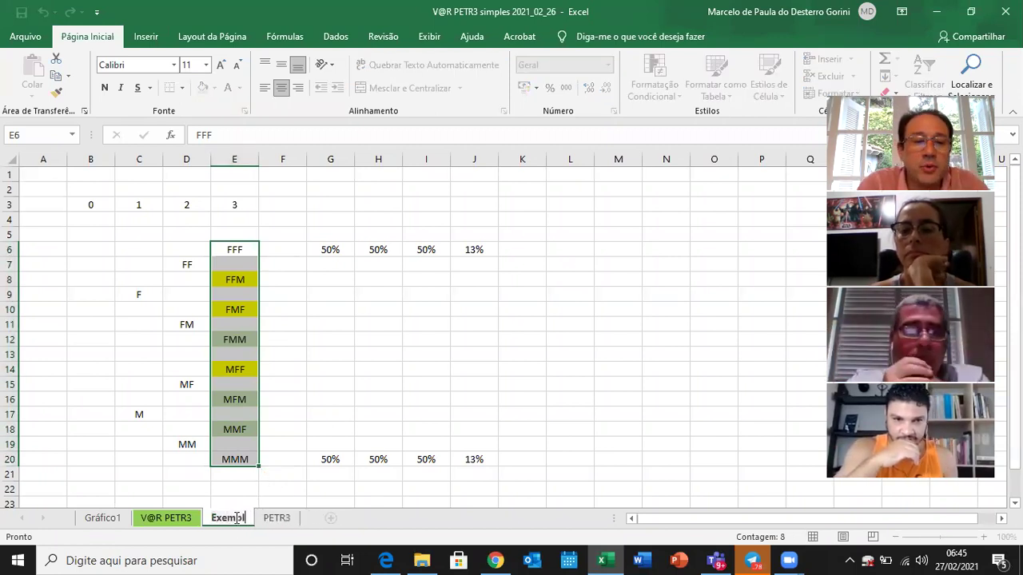
text(o Bino)
text(mial)
key(BackSpace)
key(BackSpace)
text(al Filhos)
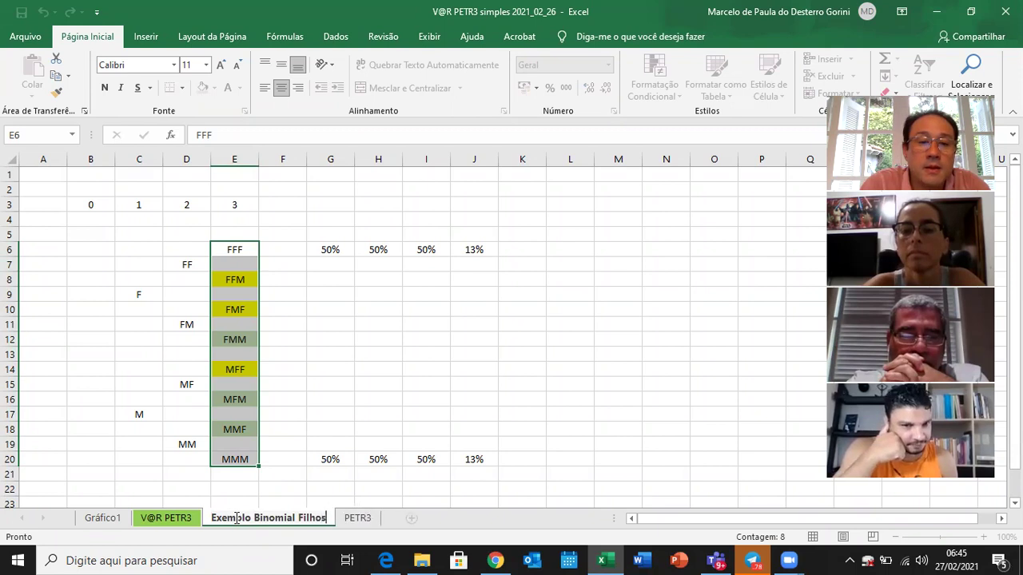
key(Return)
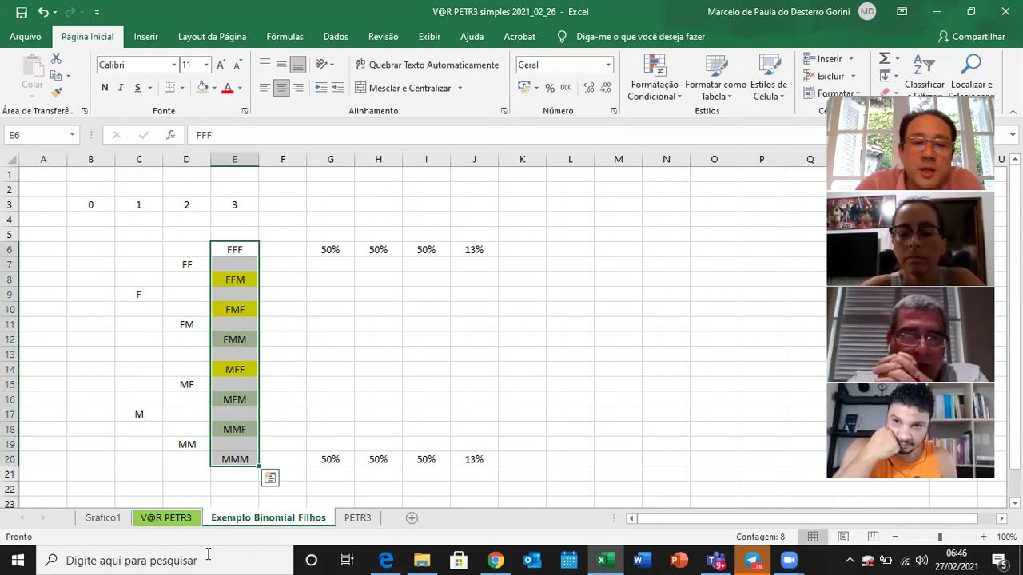
- Create a copy of the Exemplo Binomial Filhos sheet and place it before the PETR3 sheet
right_click(305, 520)
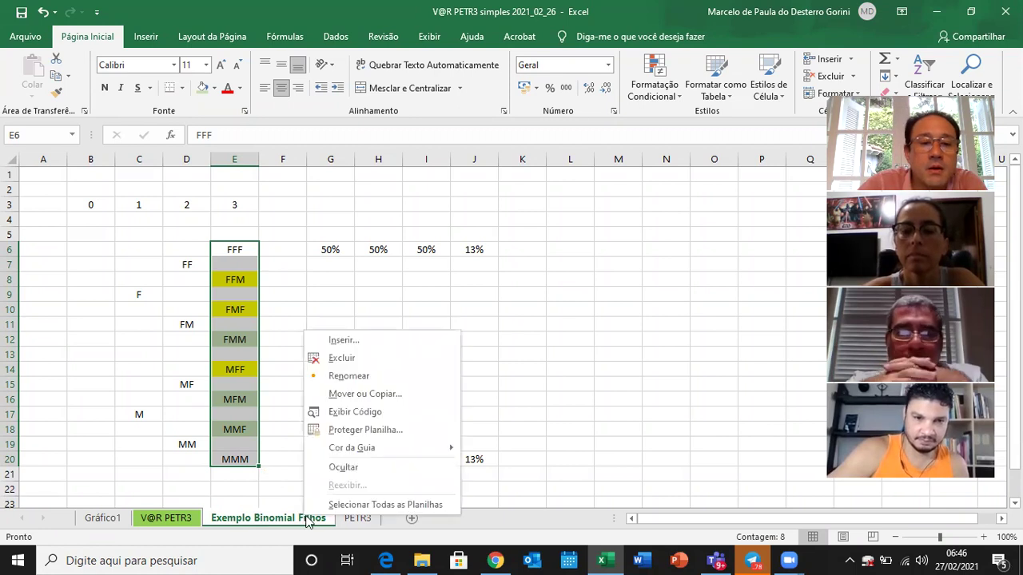
click(355, 393)
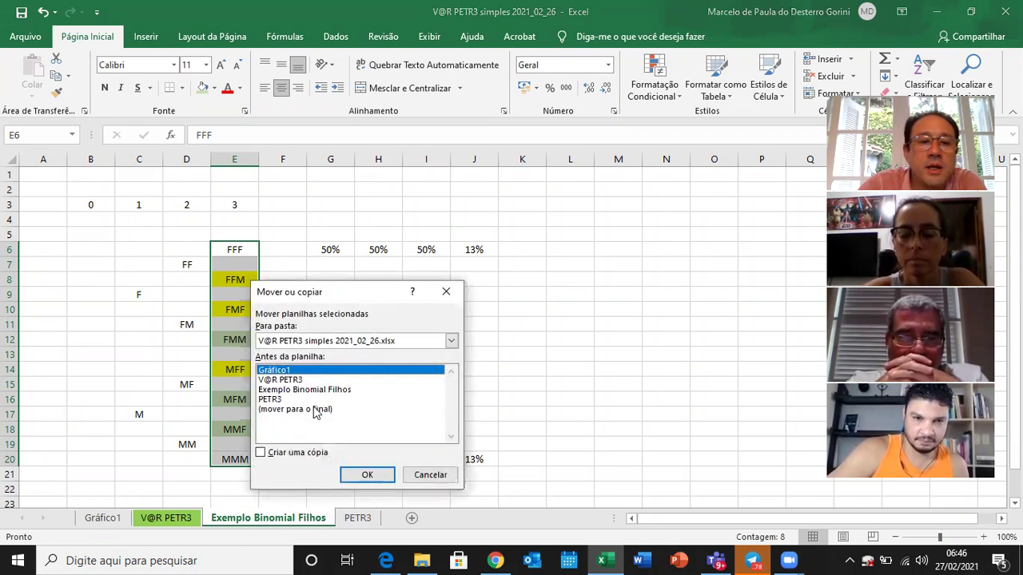
click(282, 453)
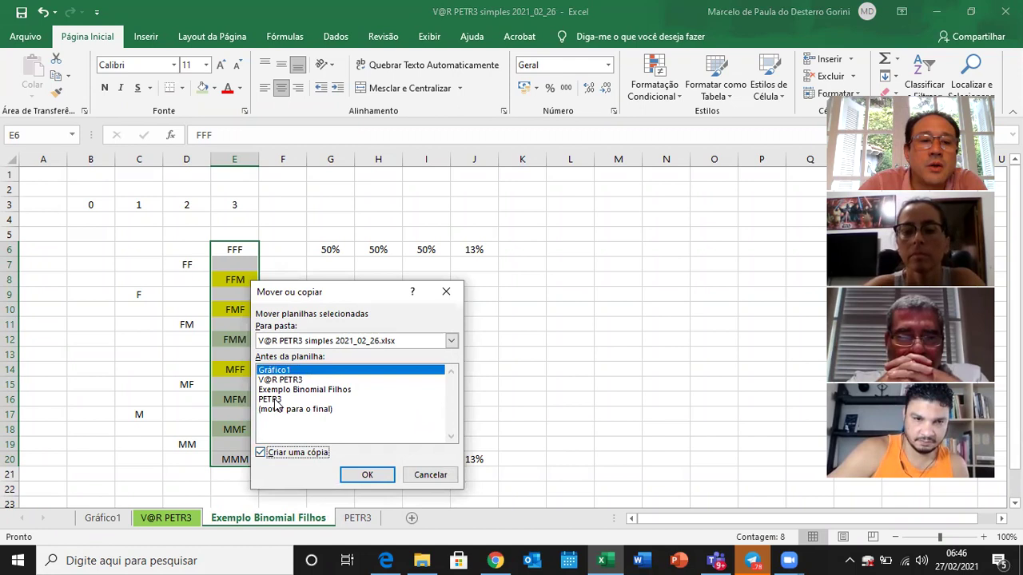
click(279, 399)
click(365, 475)
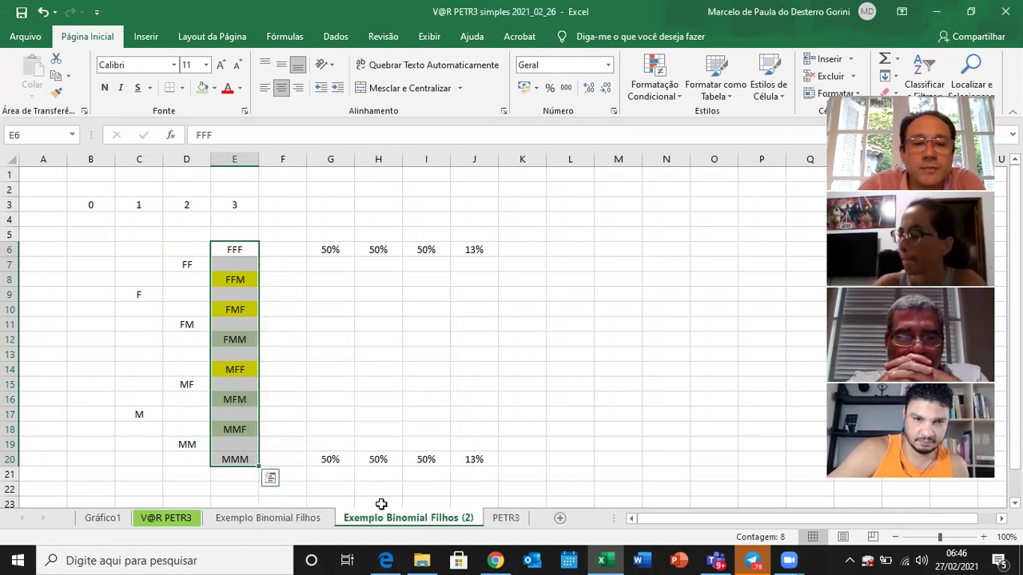
- Rename the copied sheet as "Exemplo Binomial Ação"
double_click(432, 518)
key(End)
key(BackSpace)
key(BackSpace)
key(BackSpace)
key(BackSpace)
key(BackSpace)
key(BackSpace)
key(BackSpace)
key(BackSpace)
key(BackSpace)
key(BackSpace)
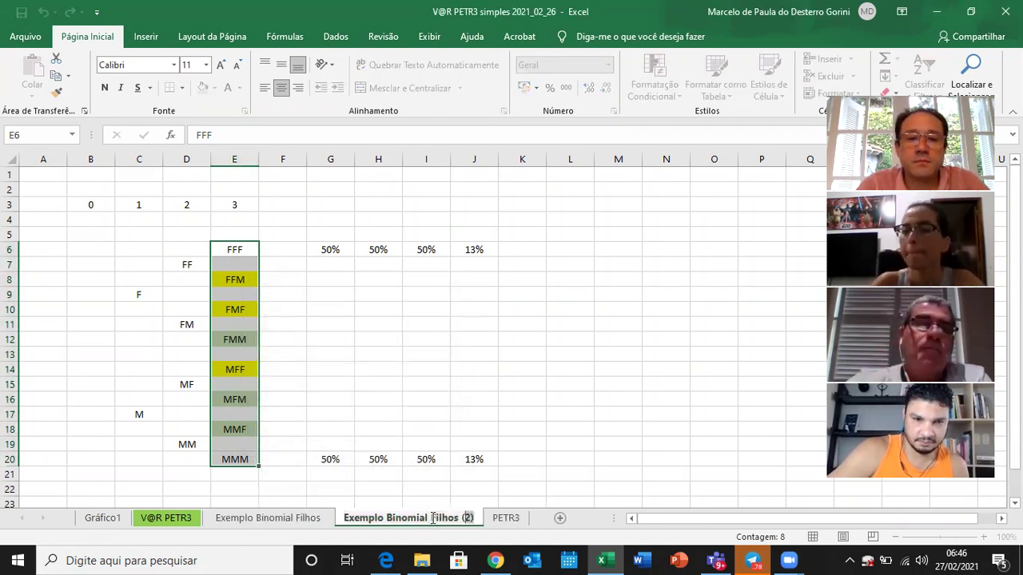
text(Ação)
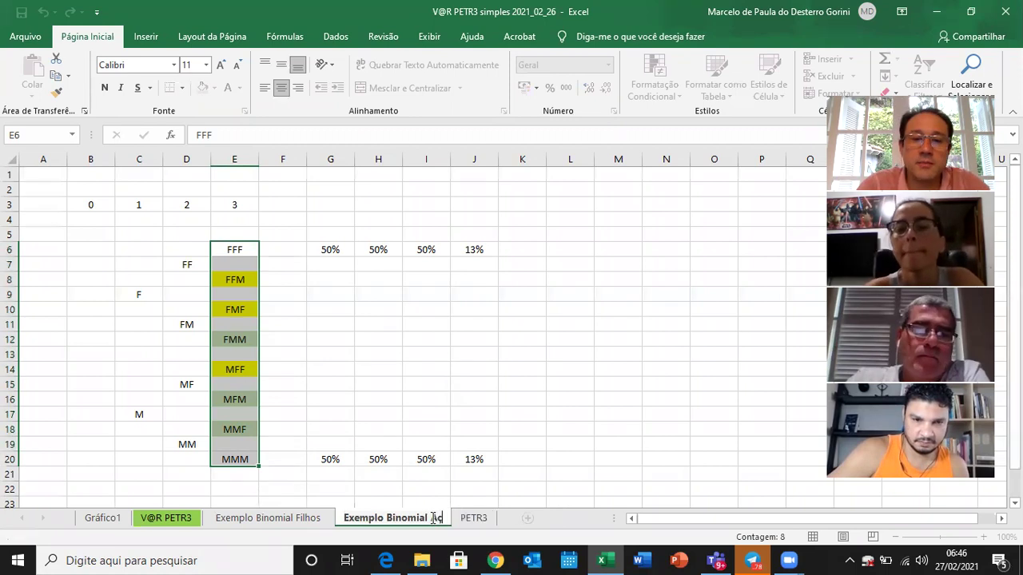
click(453, 310)
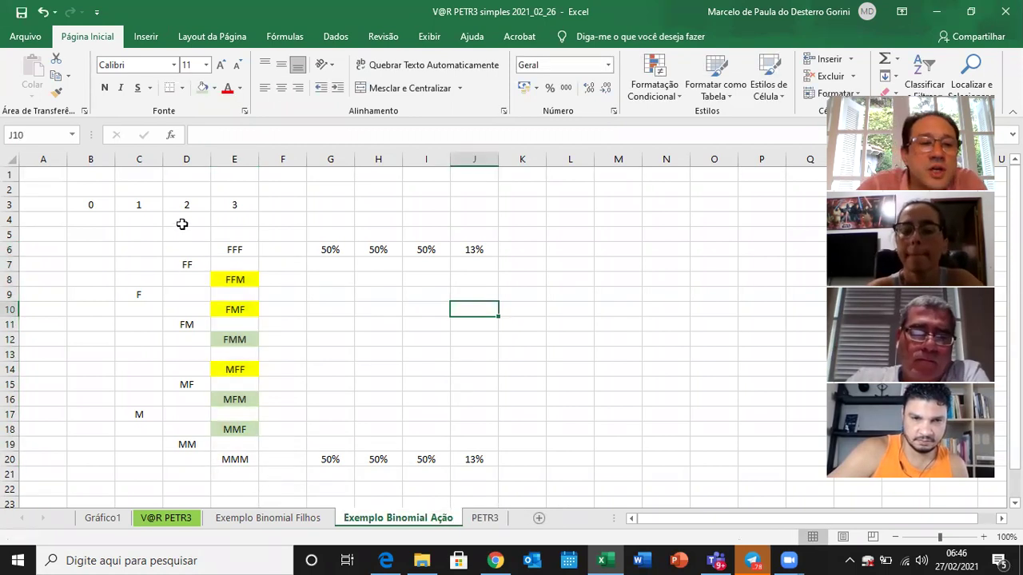
- Enter 100 in cell B13 as the tree's starting value under stage 0
click(11, 354)
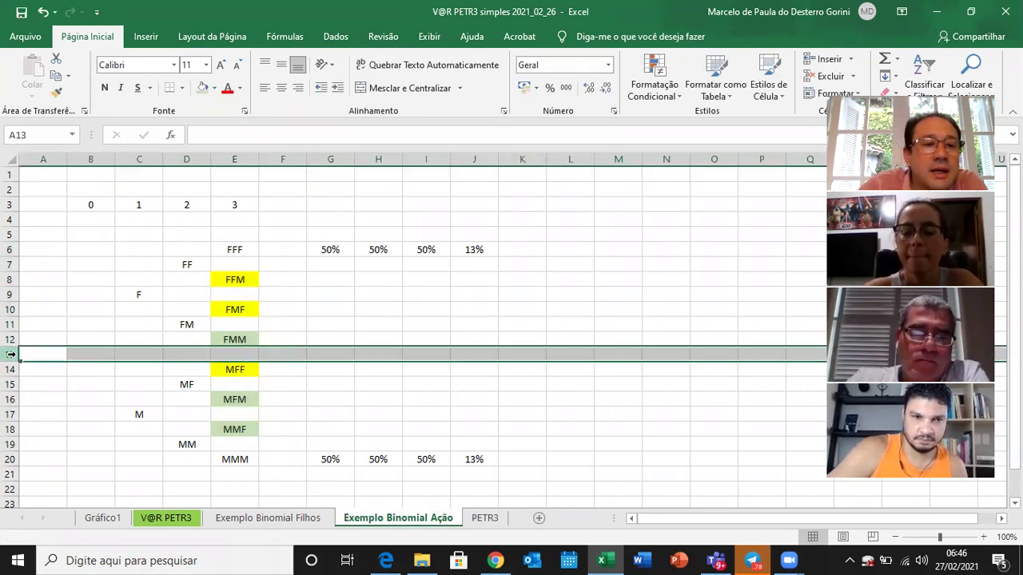
click(90, 354)
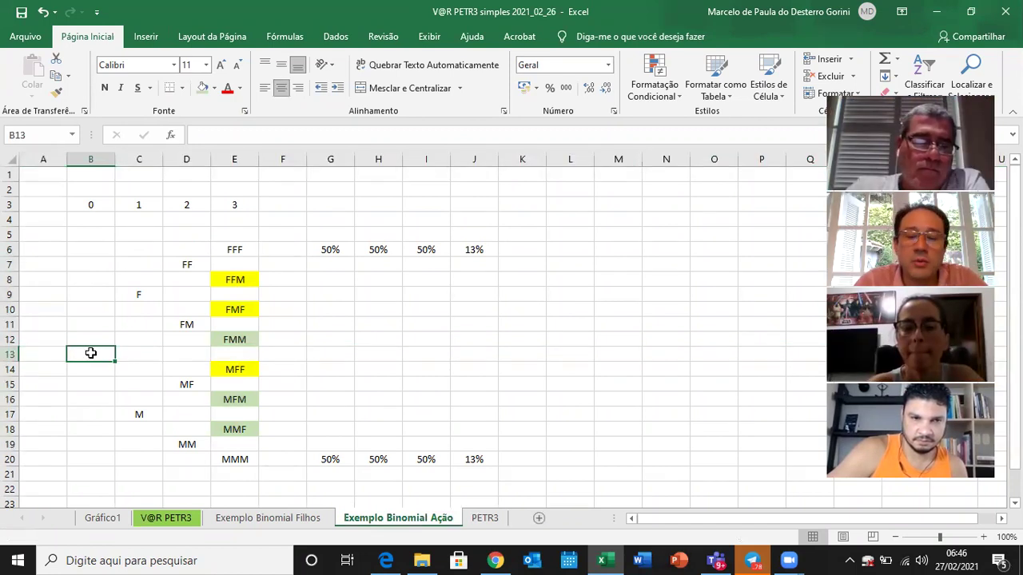
key(Return)
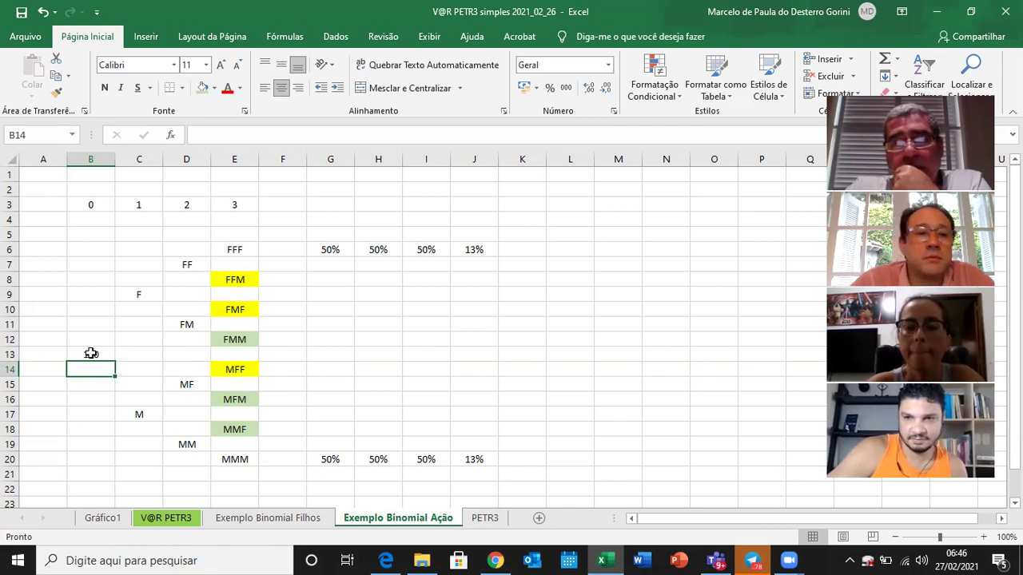
- Insert four blank rows above the stage numbers in row 3
click(12, 354)
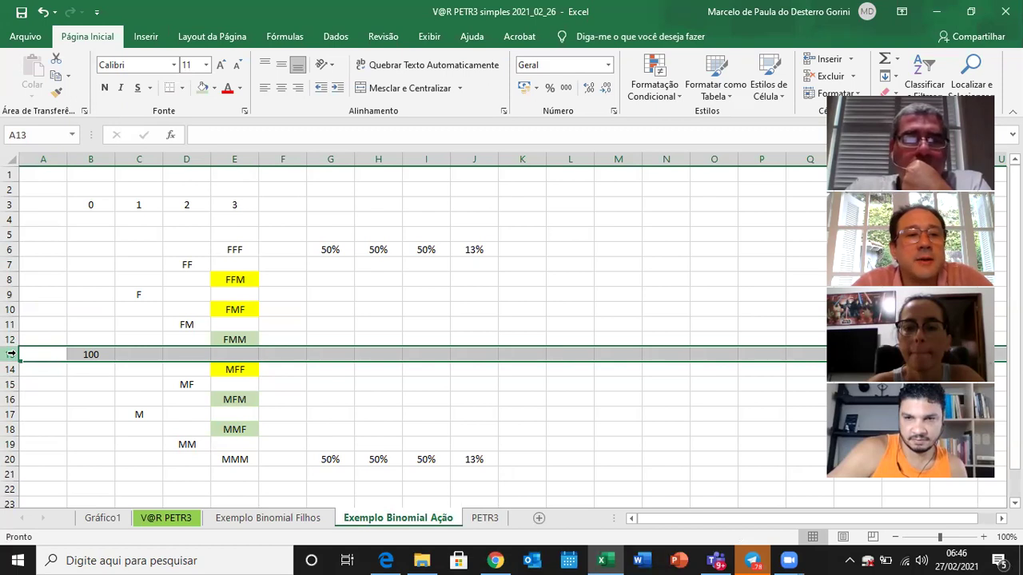
click(11, 204)
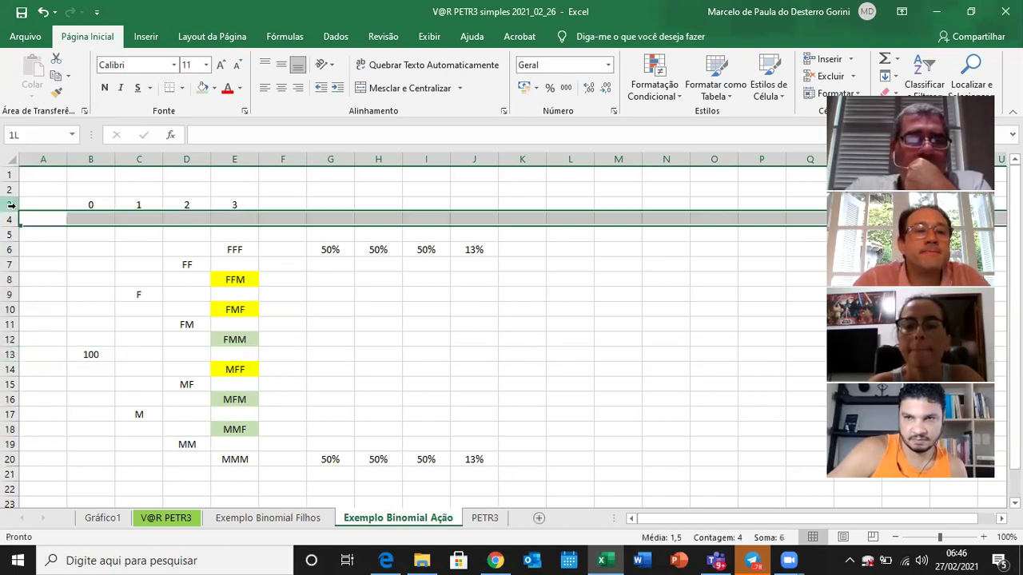
right_click(11, 205)
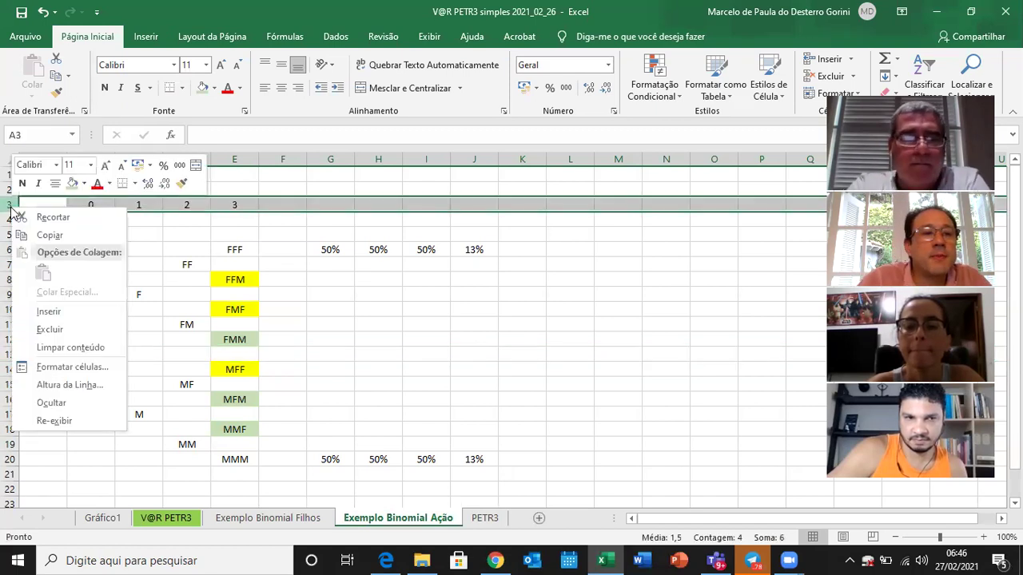
click(53, 312)
key(F4)
key(F4)
key(F4)
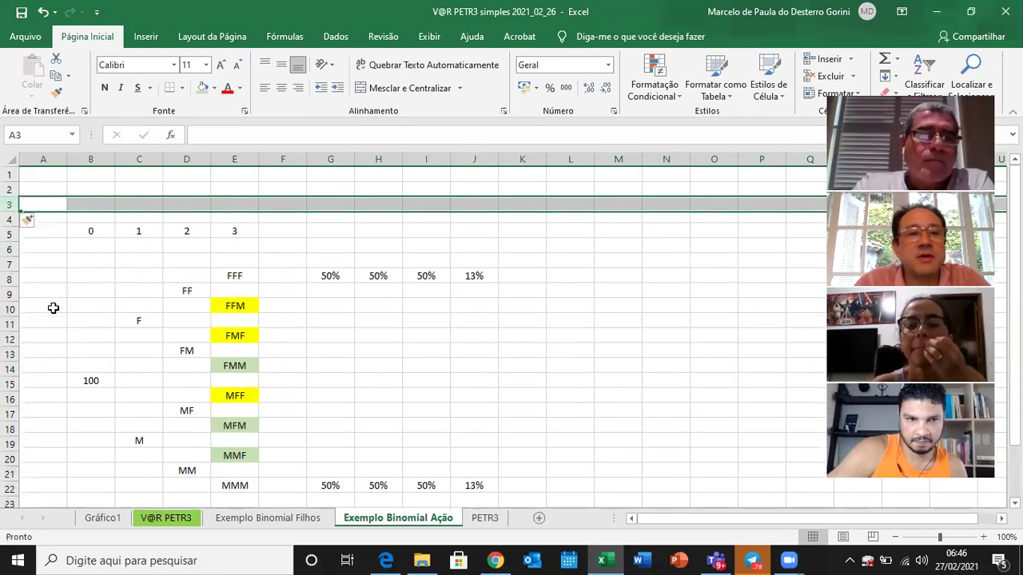
- Label cell B2 "So" and enter 100 beside it in C2
key(Up)
key(Right)
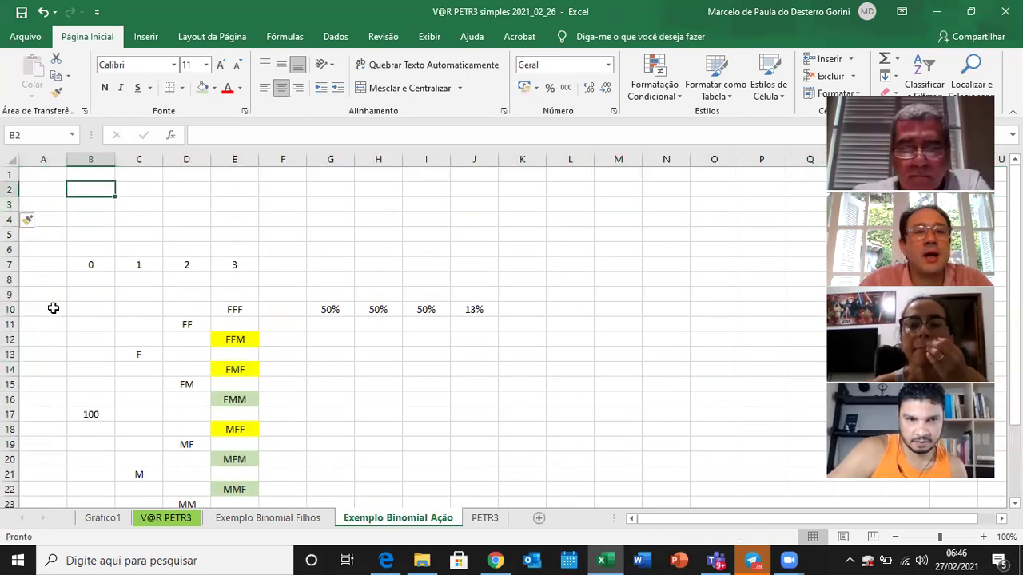
text(So])
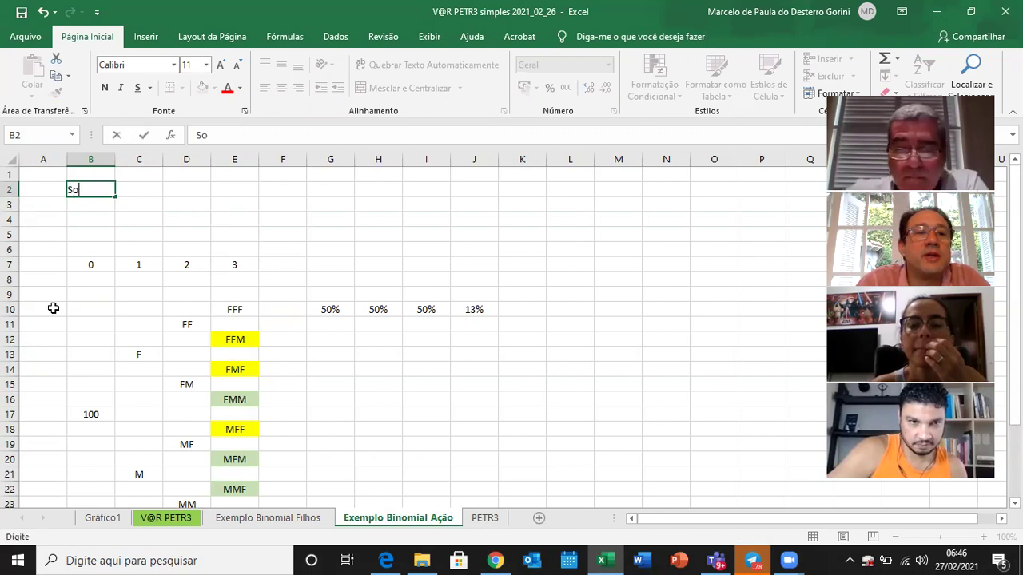
key(Return)
key(Up)
key(F2)
key(BackSpace)
key(Return)
key(Up)
key(Right)
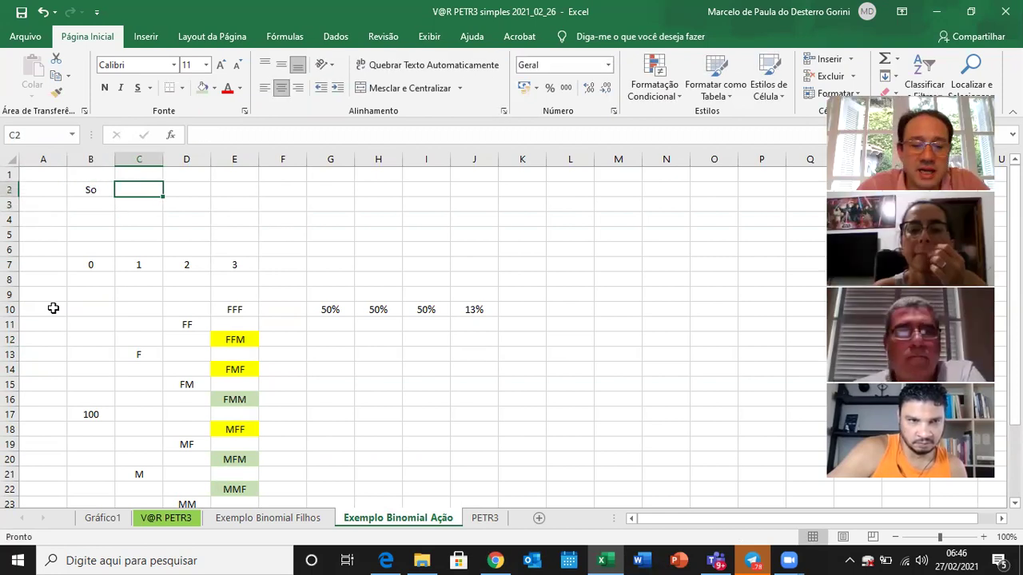
text(100)
key(Return)
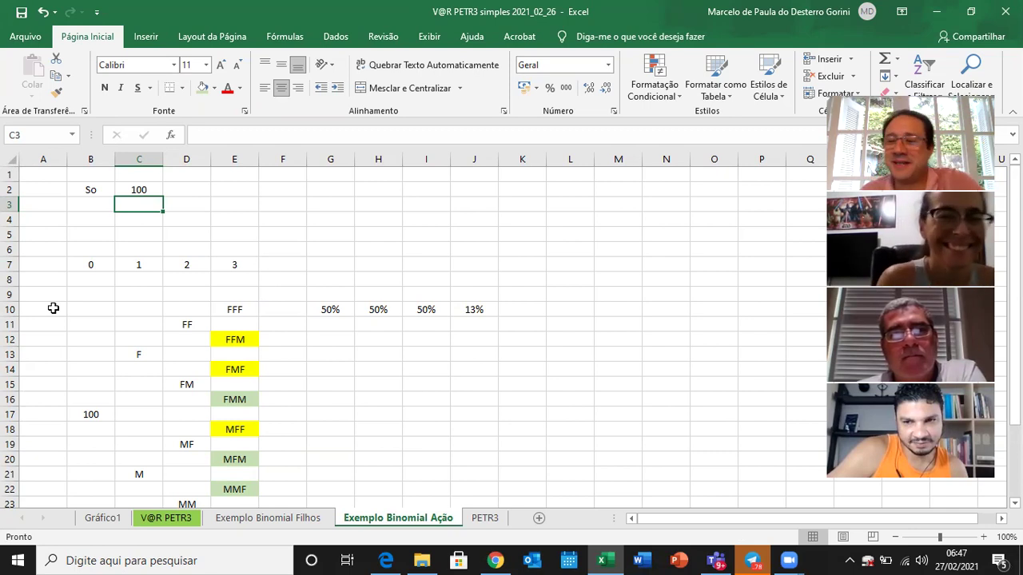
- Label B3 "u" and B4 "d", and set the u factor in C3 to 1,1
key(Left)
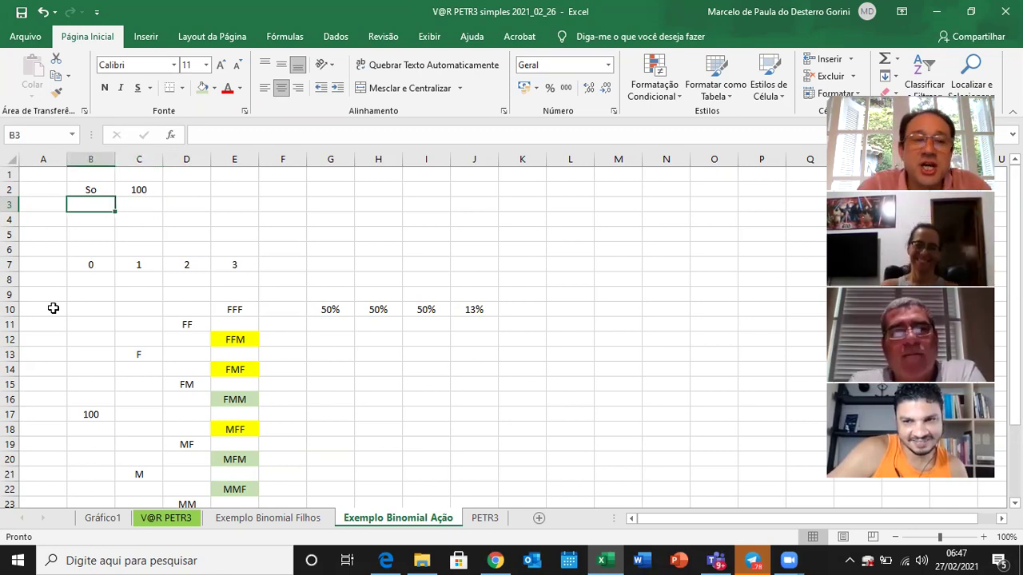
text(u)
key(Return)
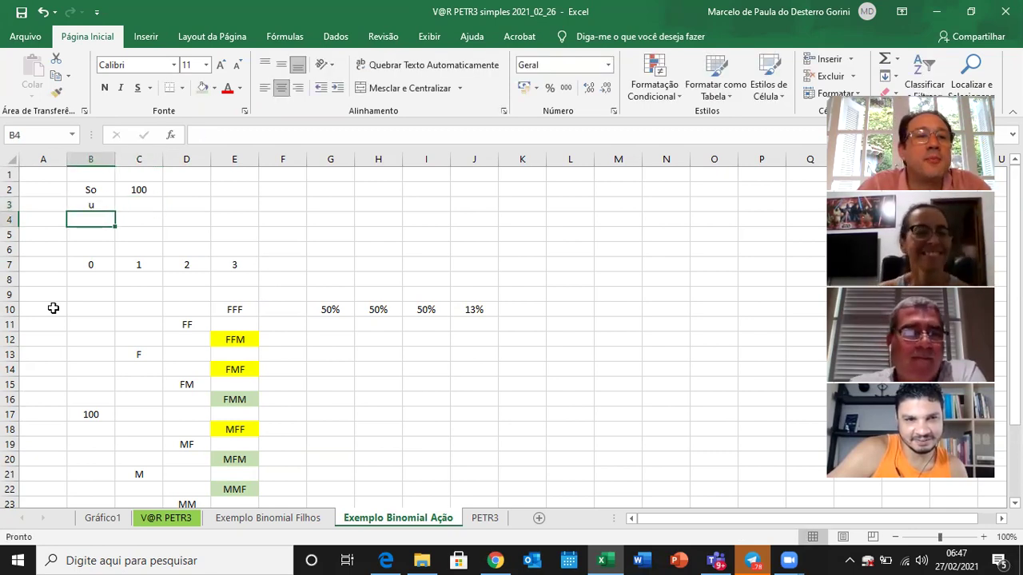
text(d)
key(Return)
key(Up)
key(Up)
key(Right)
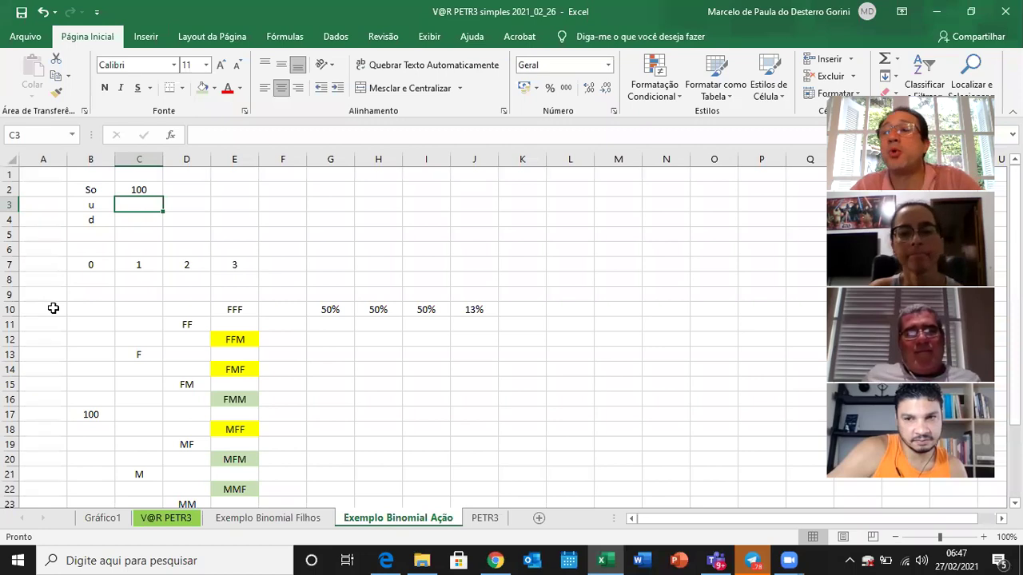
text(1,1)
key(Return)
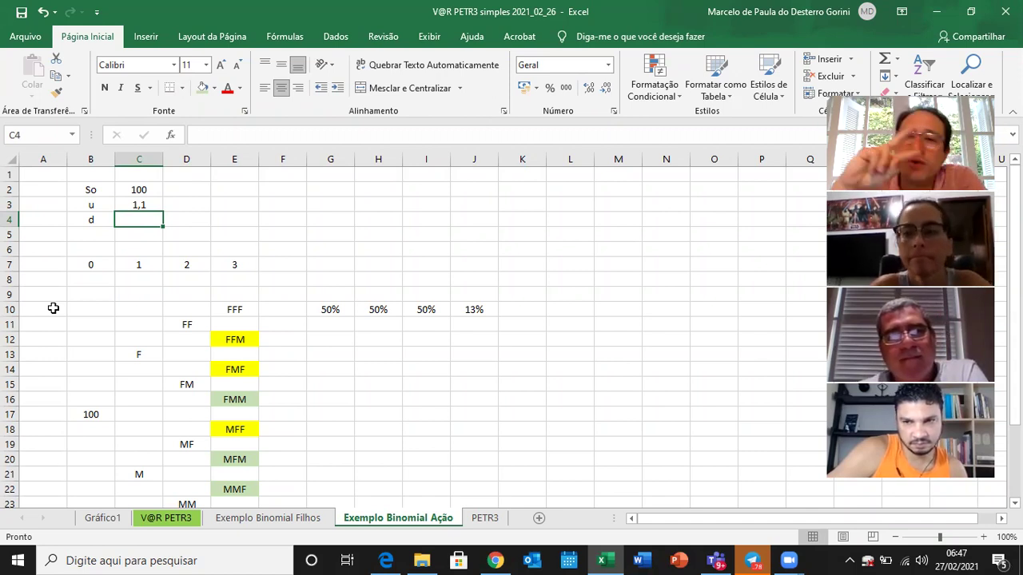
- Calculate the d factor in C4 as the inverse of u with the formula =1/C3
text(=)
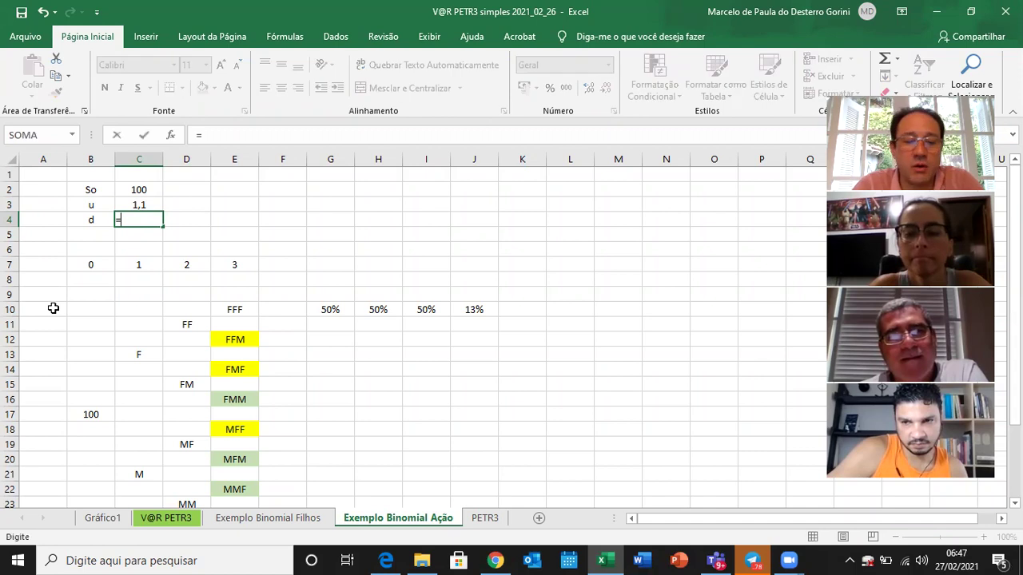
text(1/)
key(Up)
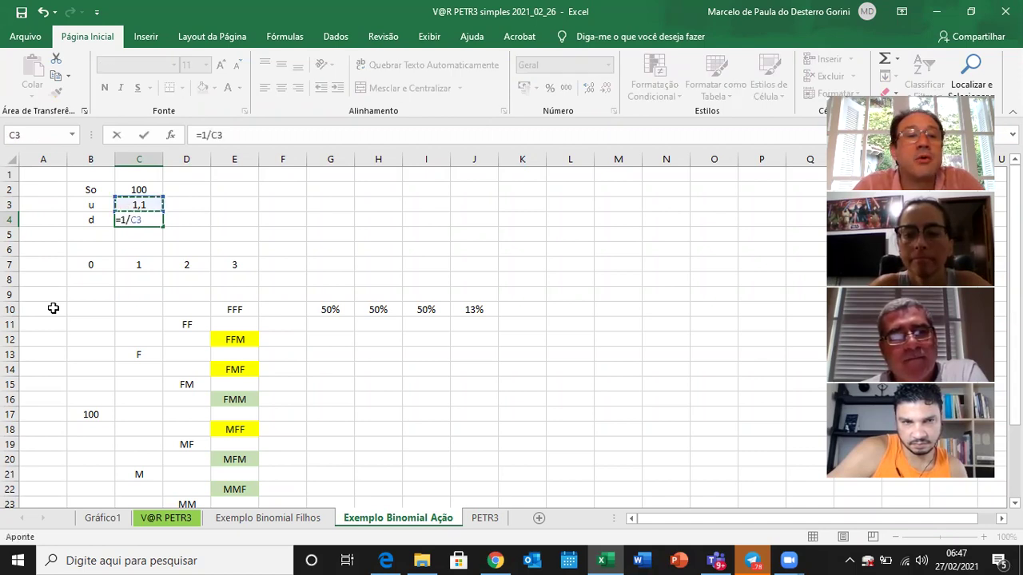
key(Return)
- Format the So, u and d values in C2 to C4 as Número with two decimal places
key(Up)
key(Up)
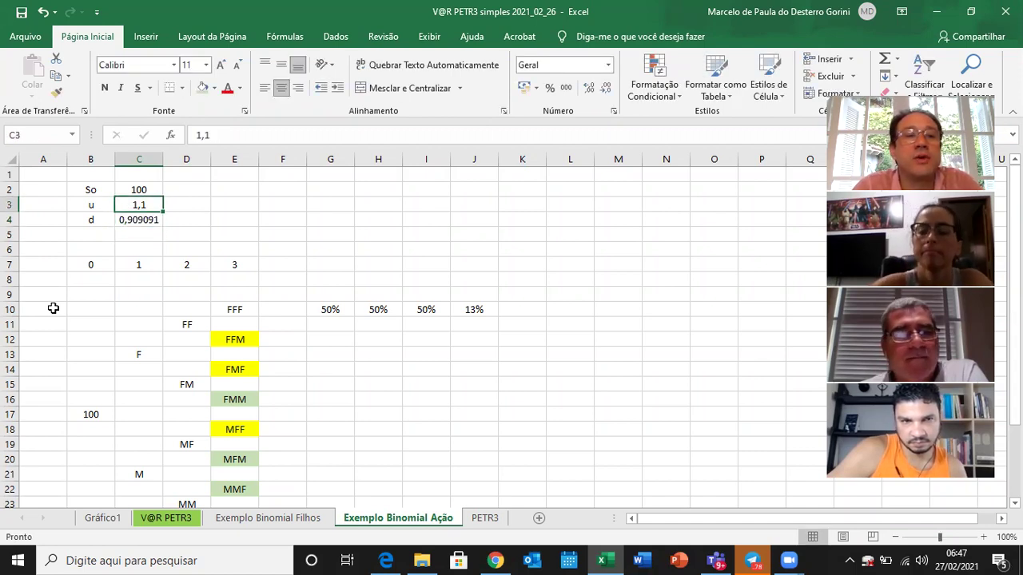
key(Up)
key(shift+Down)
key(shift+Down)
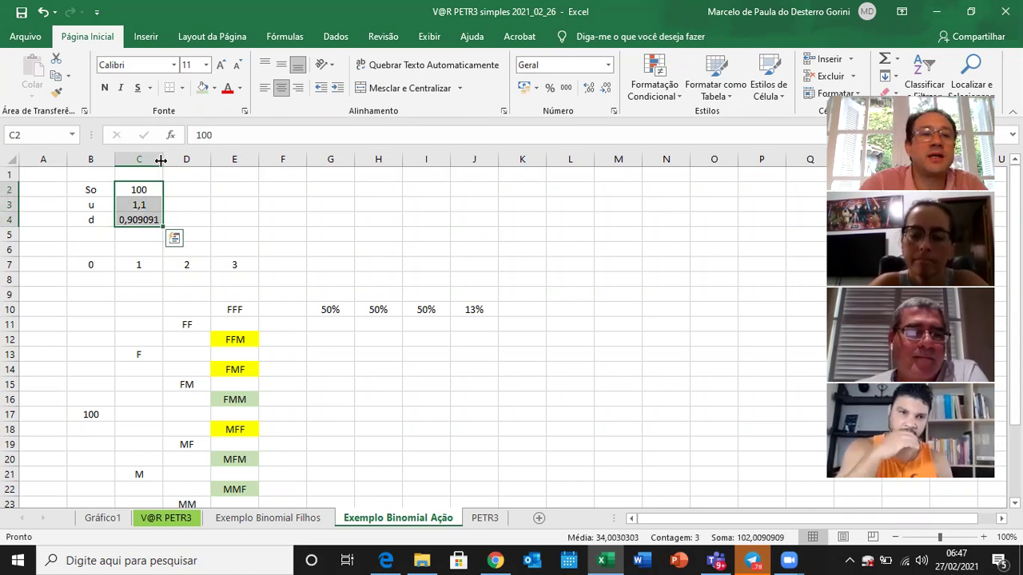
right_click(149, 206)
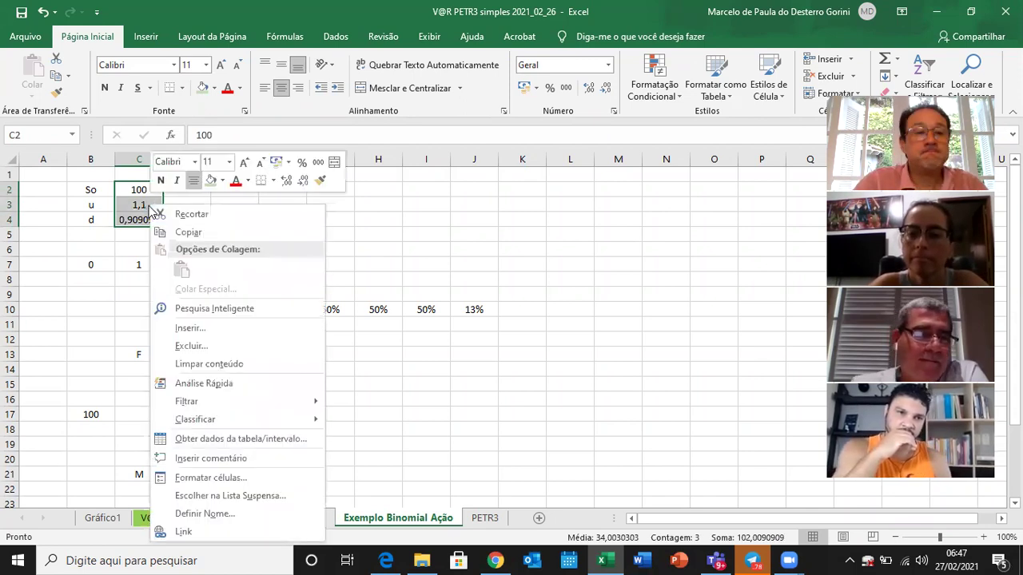
click(222, 476)
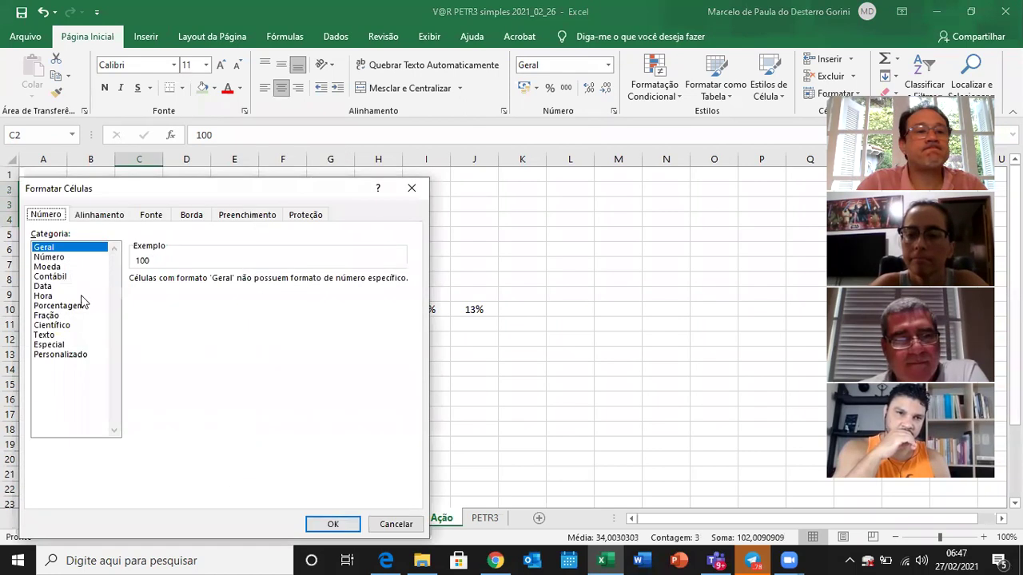
click(53, 258)
click(332, 524)
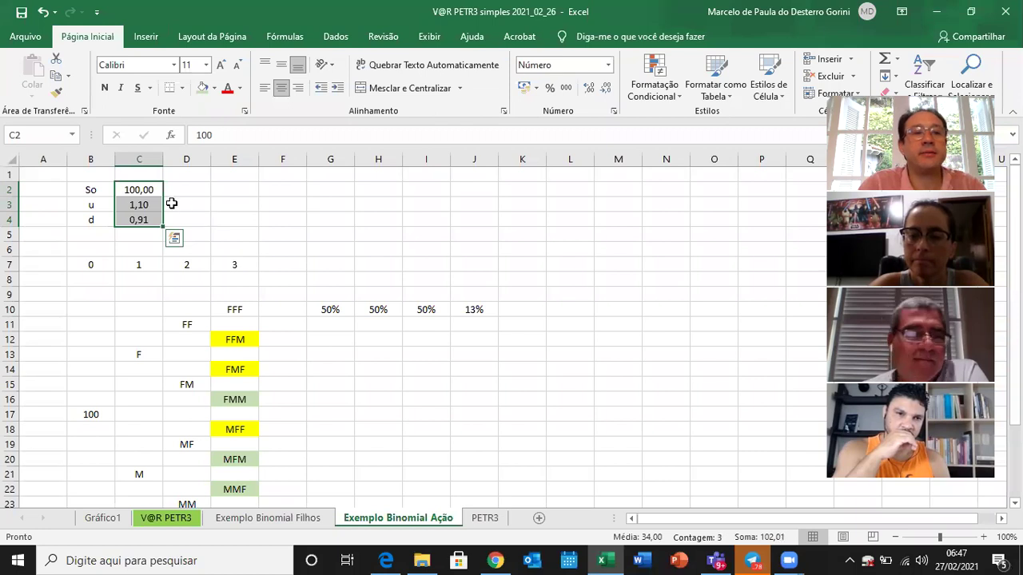
- Calculate the stage 1 up price in C13, in place of F, with the formula =B17*$C$3
click(253, 245)
key(Left)
key(Left)
key(Down)
key(Down)
key(Down)
key(Down)
key(Down)
key(Down)
key(Down)
key(Down)
key(Down)
key(Down)
key(Down)
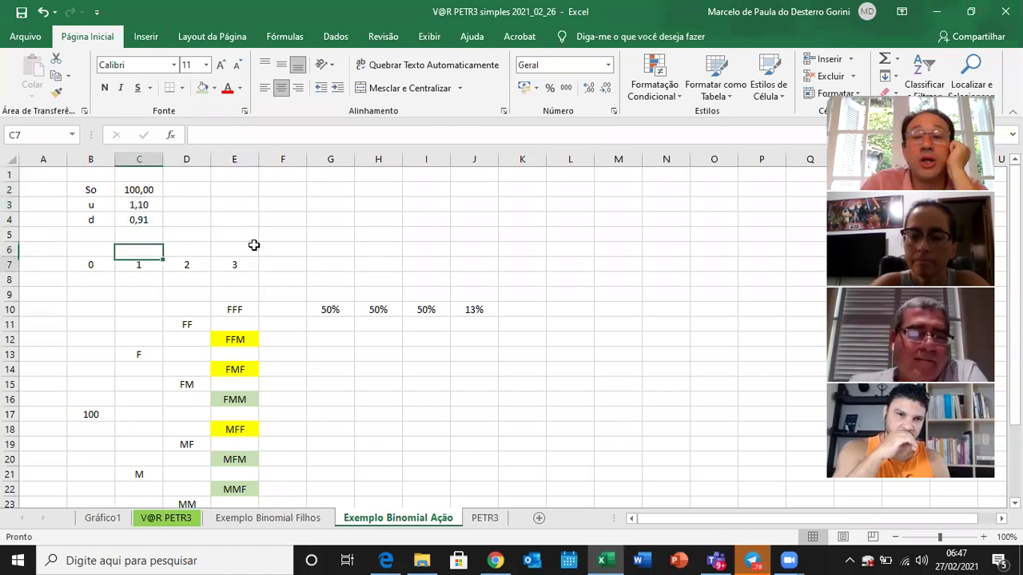
key(Left)
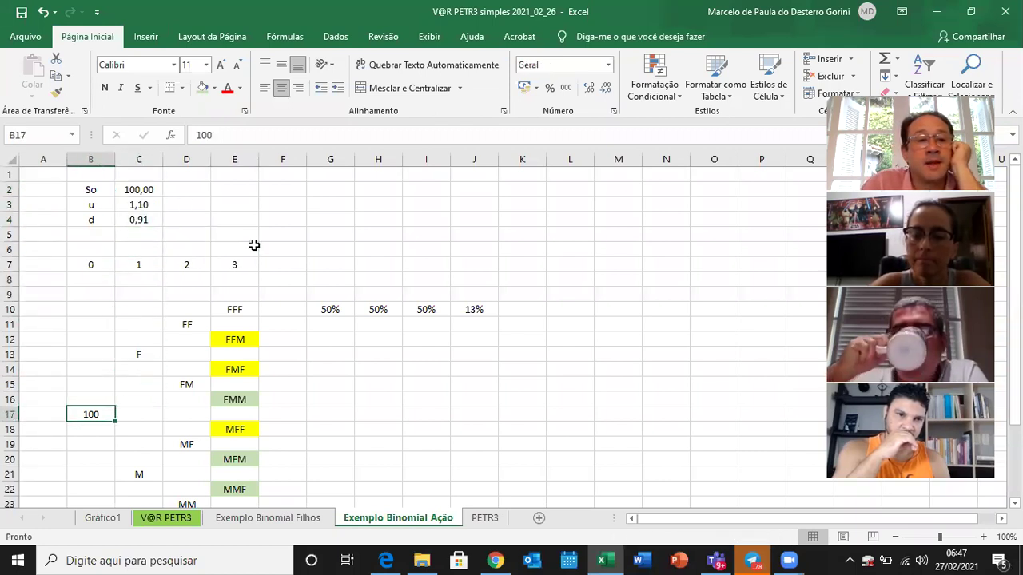
key(Right)
key(Right)
key(Up)
key(Up)
key(Up)
key(Left)
key(Up)
text(=)
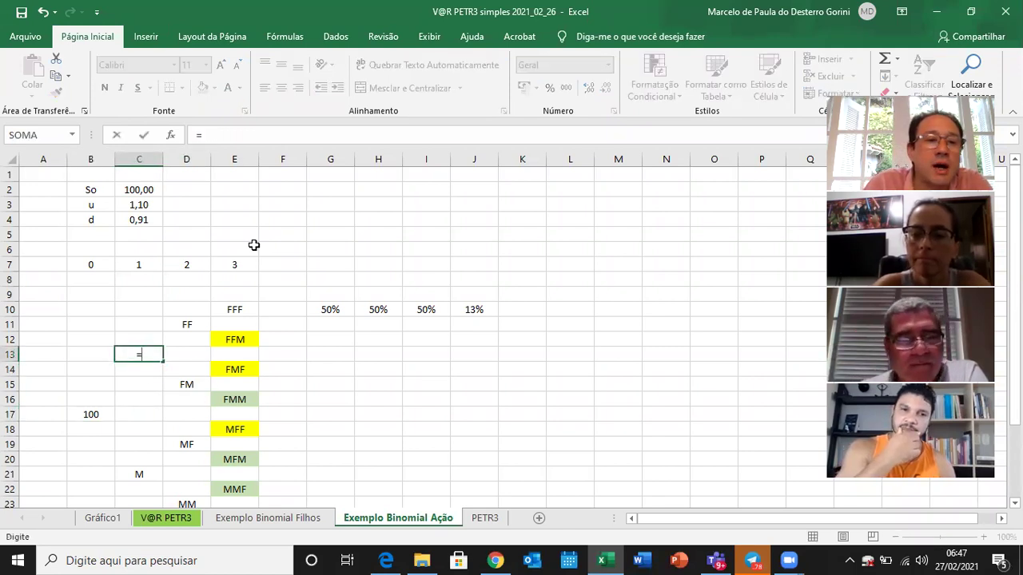
key(Left)
key(Down)
key(Down)
key(Down)
key(Down)
text(*)
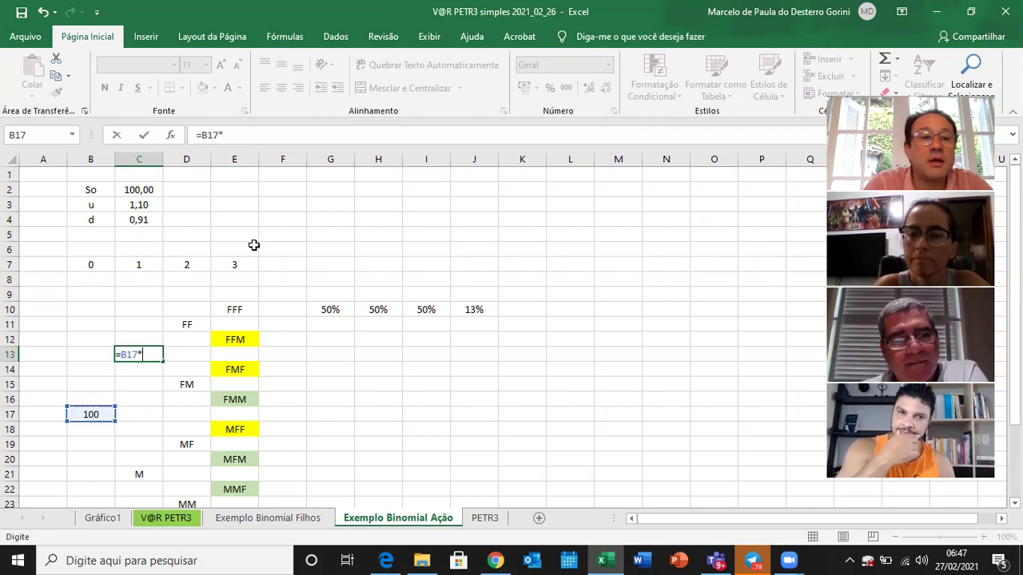
key(Up)
key(Up)
key(Up)
key(Up)
key(Up)
key(Up)
key(Up)
key(Up)
key(Up)
key(Up)
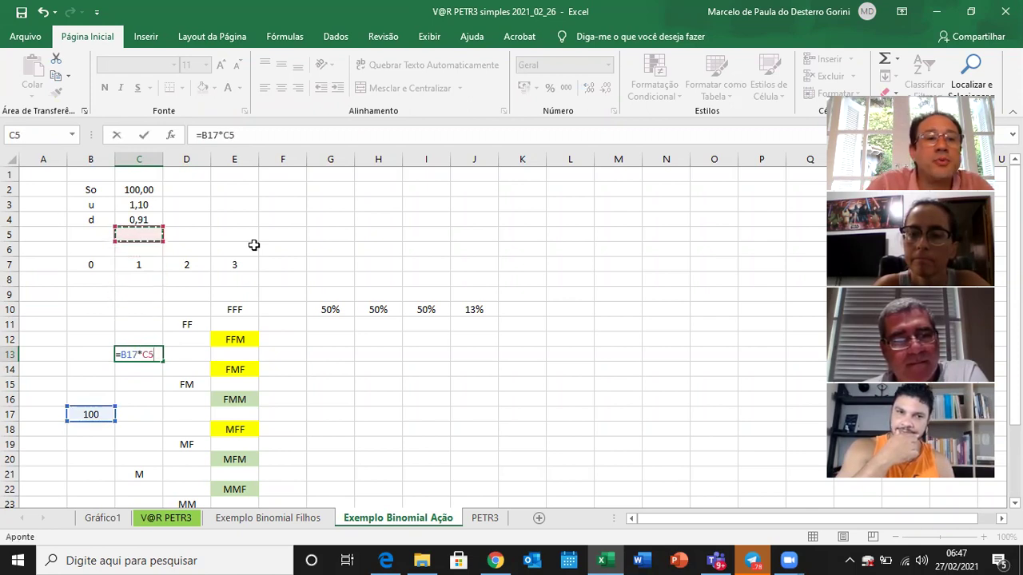
key(F4)
key(Return)
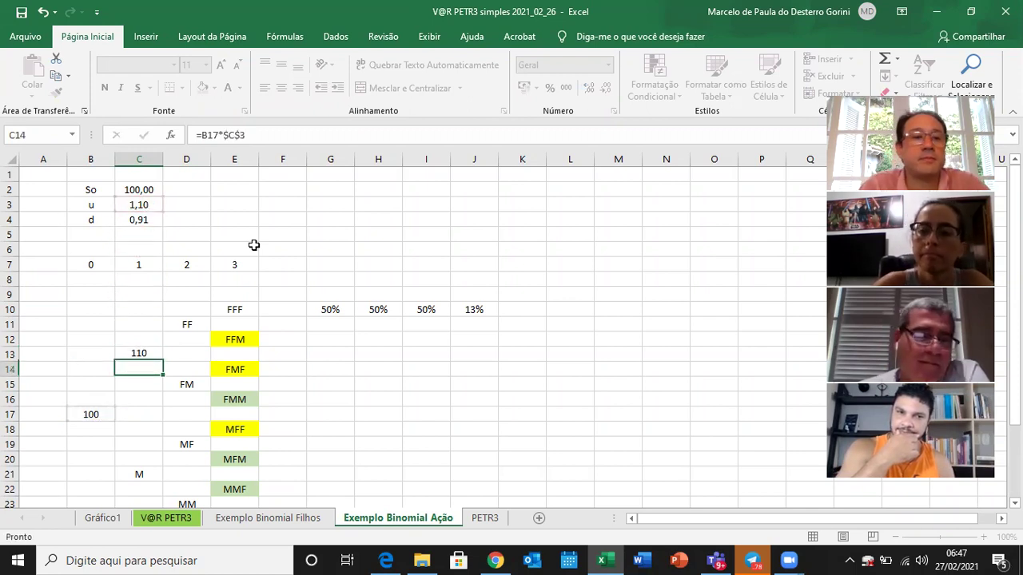
- Calculate the stage 2 up-up price in D11, in place of FF, by multiplying C13 by the u factor
key(Up)
key(Right)
key(Up)
key(Up)
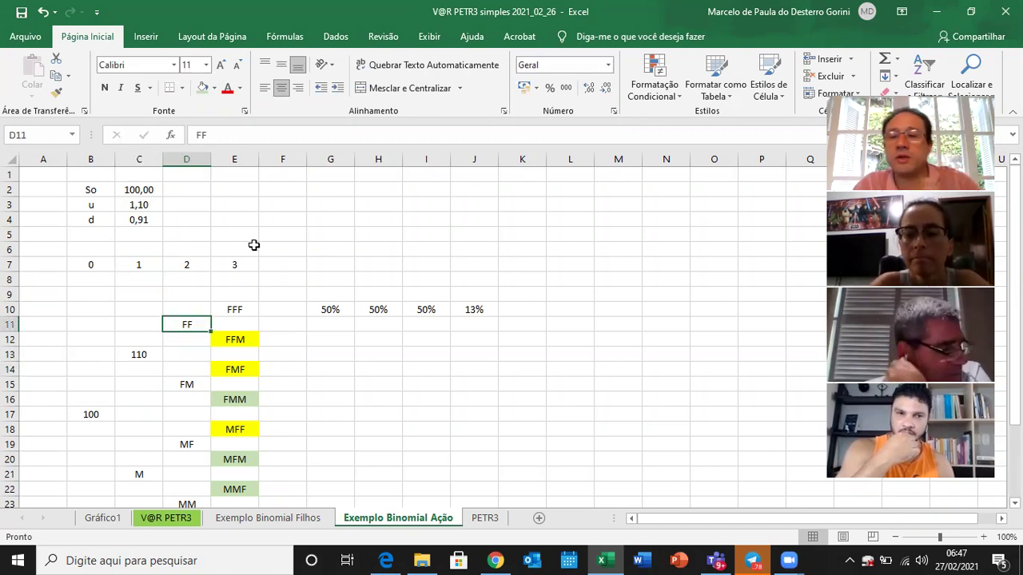
text(=)
key(Left)
key(Down)
key(Down)
text(*)
key(Up)
key(Up)
key(Up)
key(Up)
key(Up)
key(Up)
key(Up)
key(Up)
key(Left)
key(Return)
- Calculate the highest stage 3 price in E10, in place of FFF, with the formula =D11*C3
key(Right)
key(Up)
key(Up)
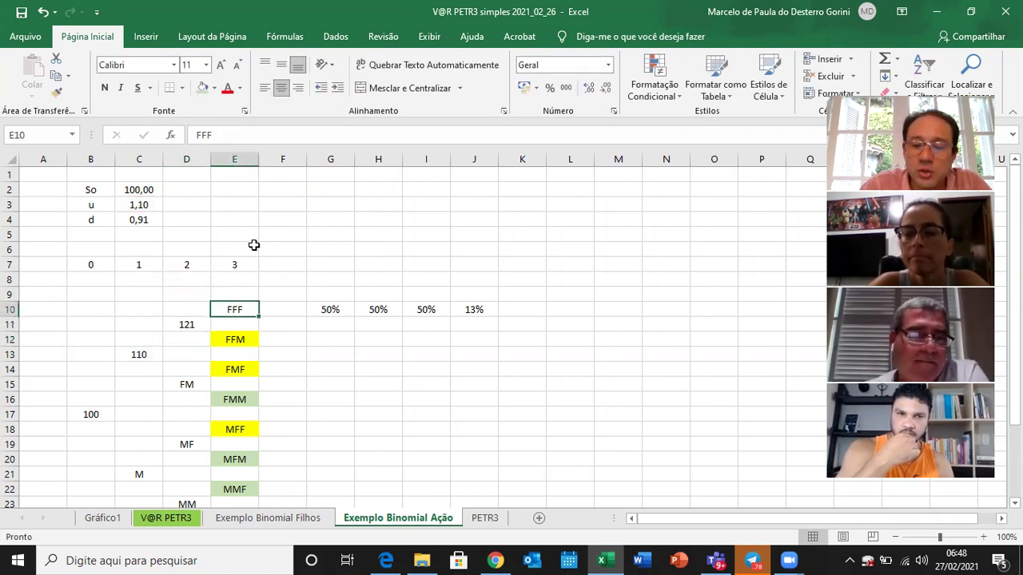
text(=)
key(Left)
key(Left)
key(Up)
key(Up)
key(Right)
text(()
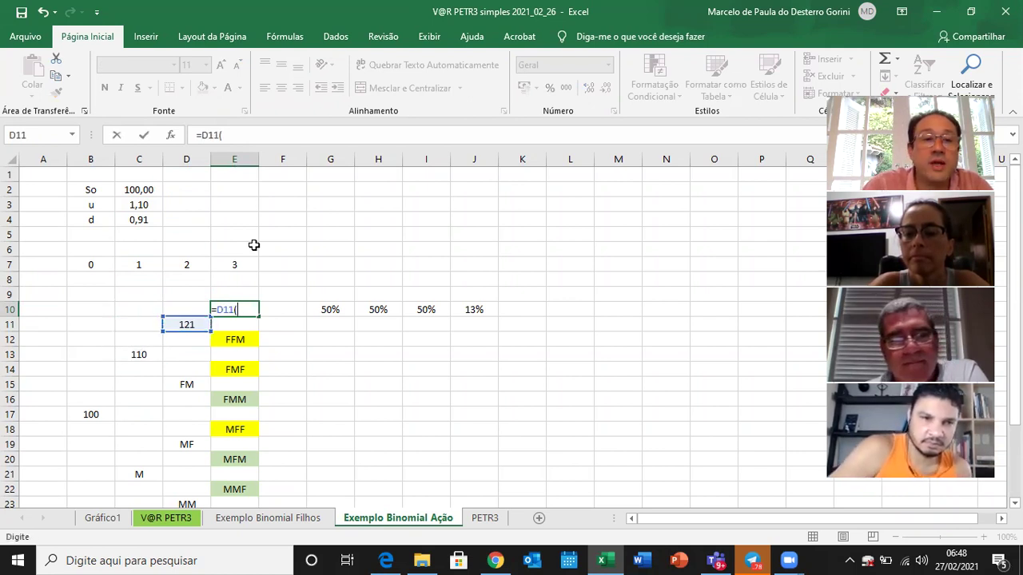
key(Left)
key(Up)
key(Up)
key(Up)
key(Left)
key(Up)
key(Up)
key(Up)
key(Up)
key(Return)
key(Up)
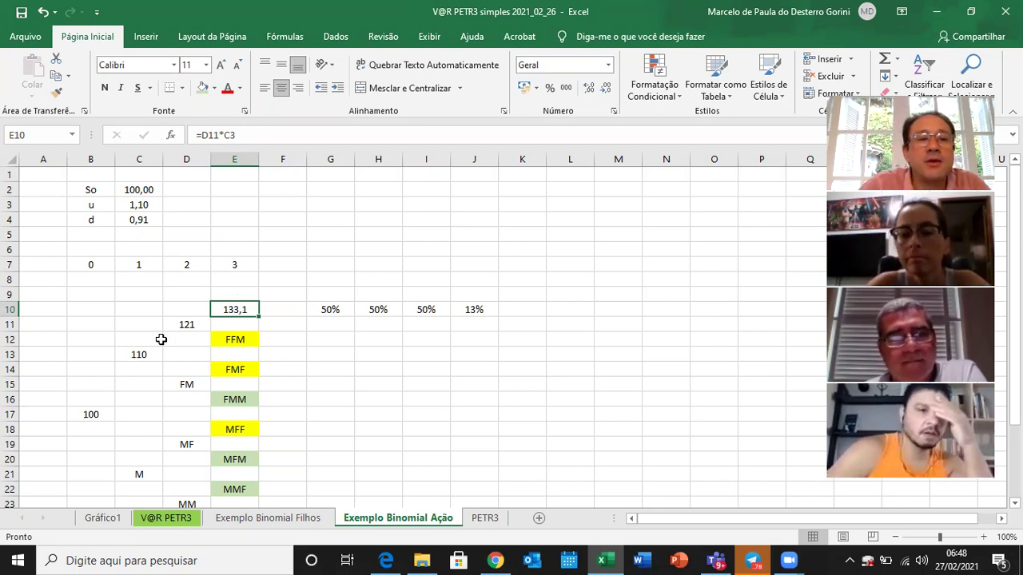
- Replace FFM in E12 with the down move from D11 using the formula =D11*C4
click(234, 338)
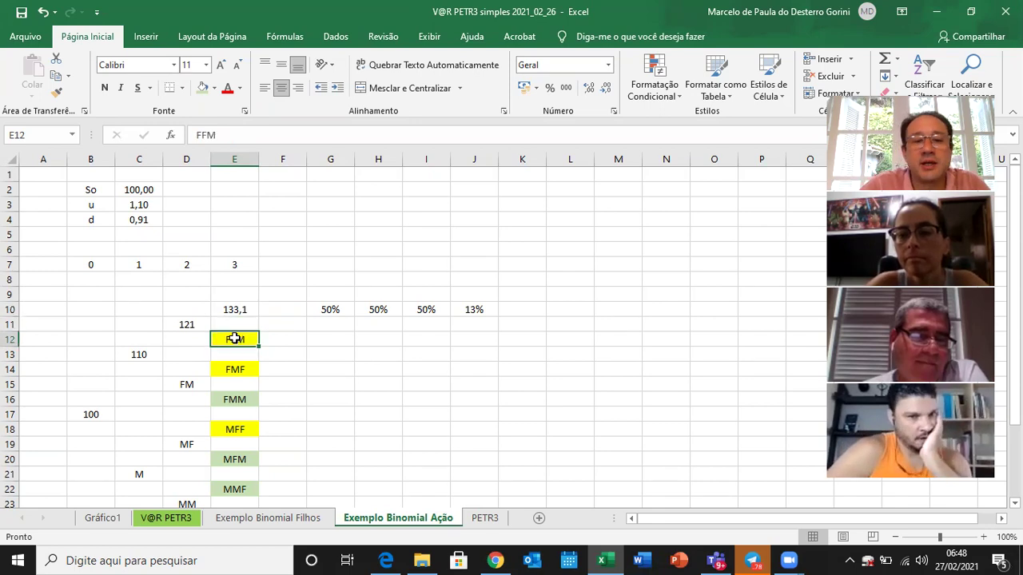
text(=)
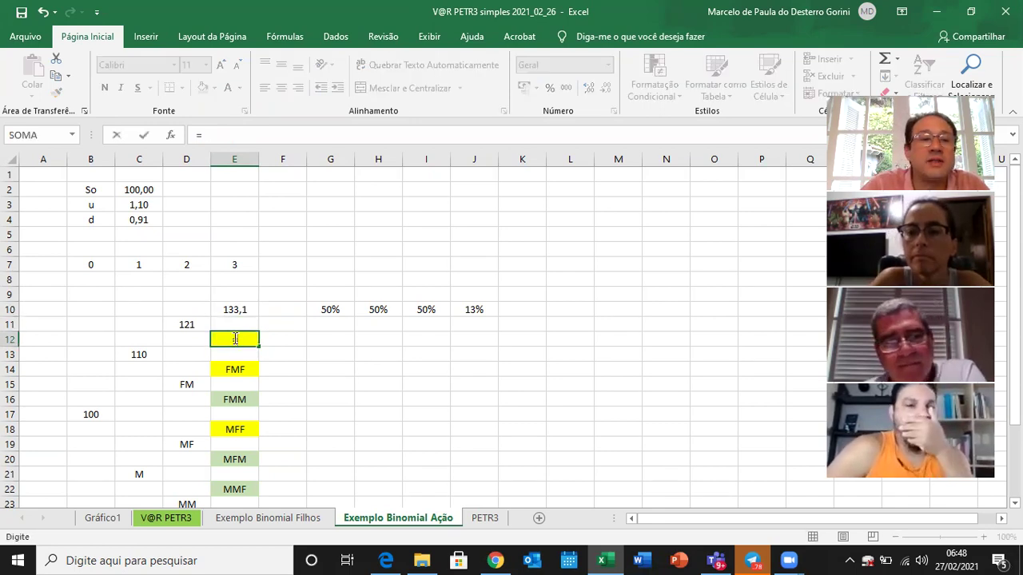
key(Left)
key(Up)
text(*)
key(Up)
key(Up)
key(Up)
key(Up)
key(Up)
key(Up)
key(Up)
key(Up)
key(Left)
key(Left)
key(Return)
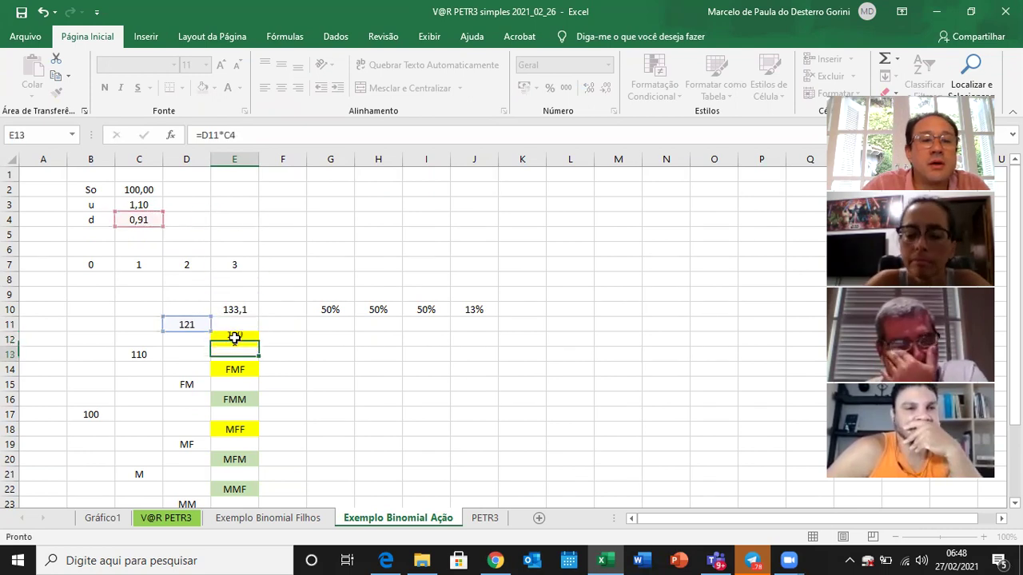
- Replace FM in D15 with the down move from C13 by multiplying C13 by the d factor in C4
key(Down)
key(Down)
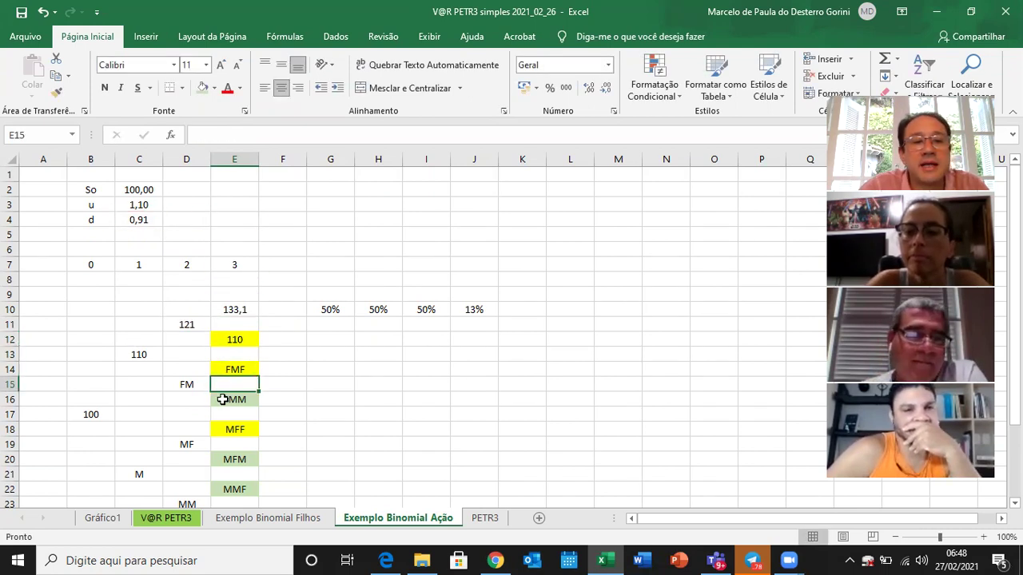
key(Left)
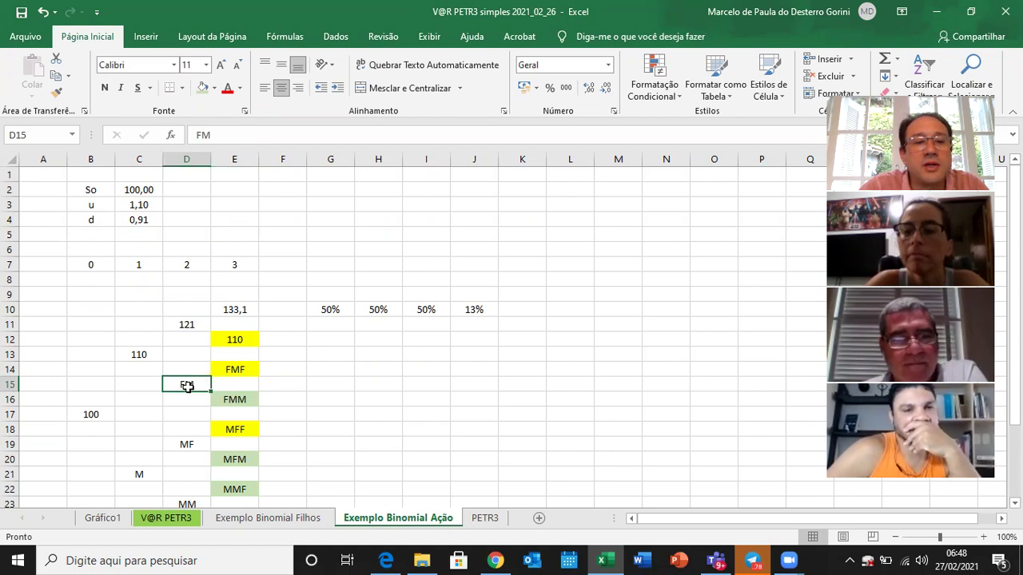
text(=)
key(Up)
key(Up)
key(Left)
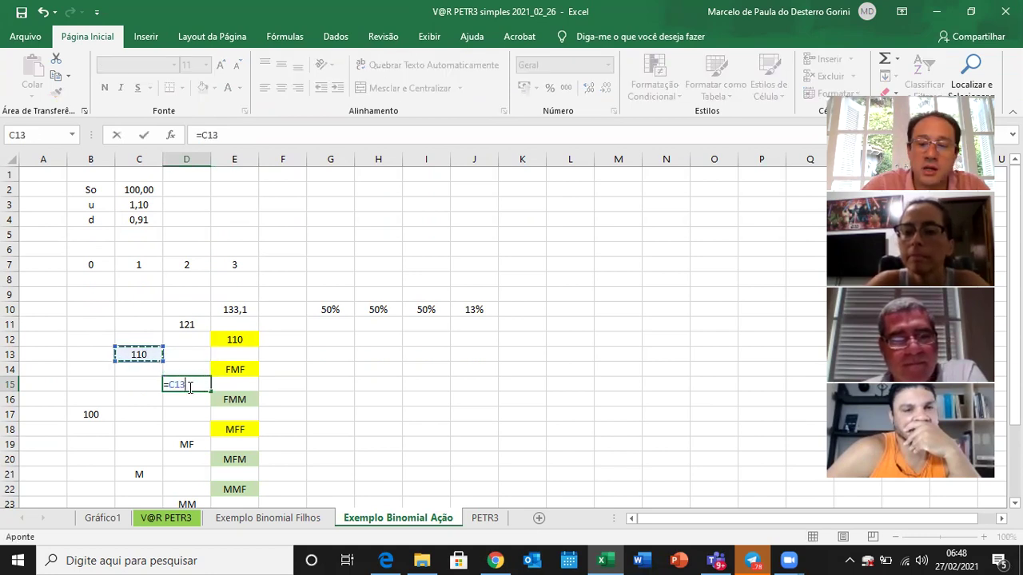
text(*)
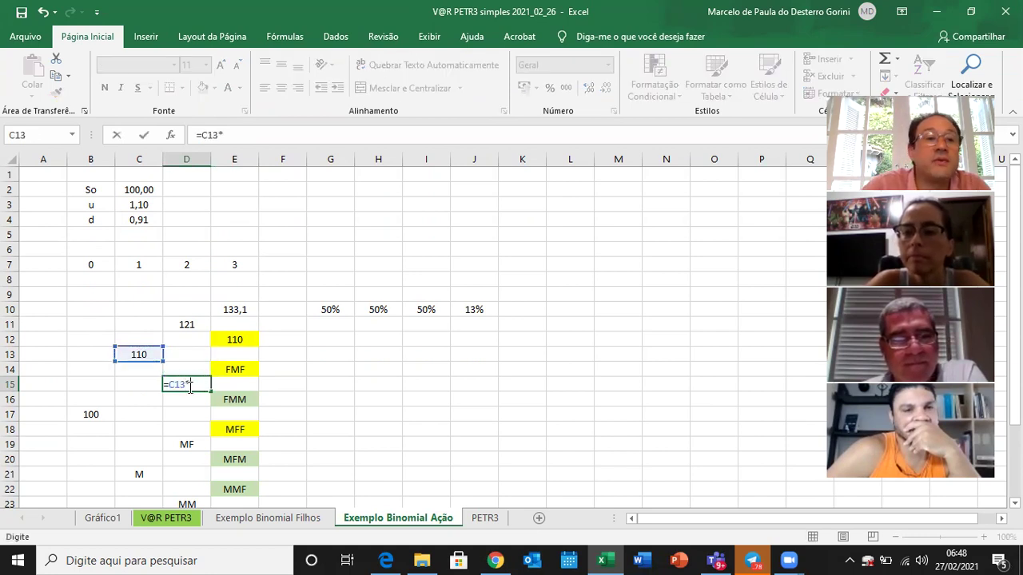
click(140, 220)
key(ctrl+Return)
- Replace FMF in E14 with the up move from D15 by multiplying D15 by the u factor in C3
key(Right)
key(Up)
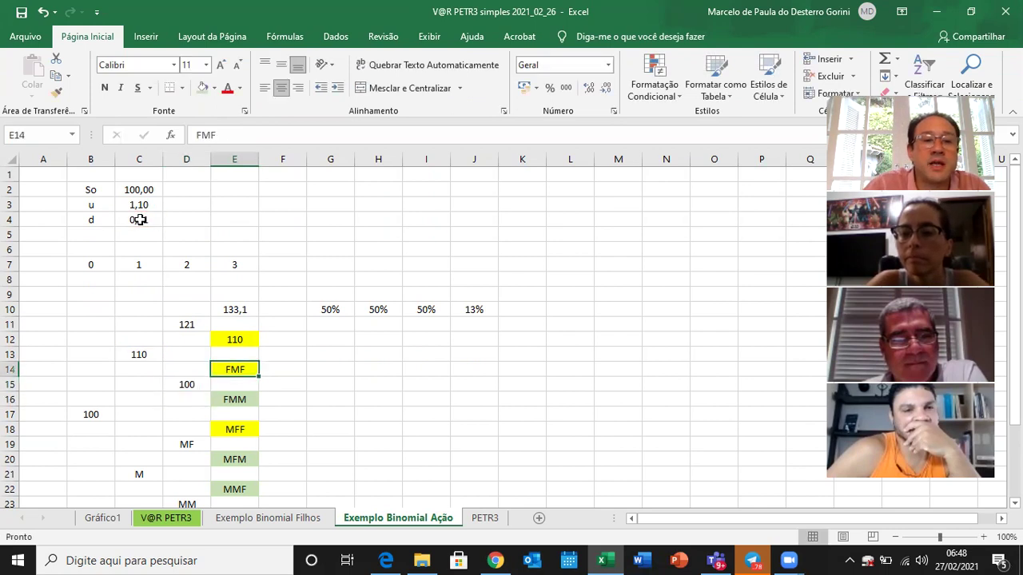
text(=)
key(Left)
key(Down)
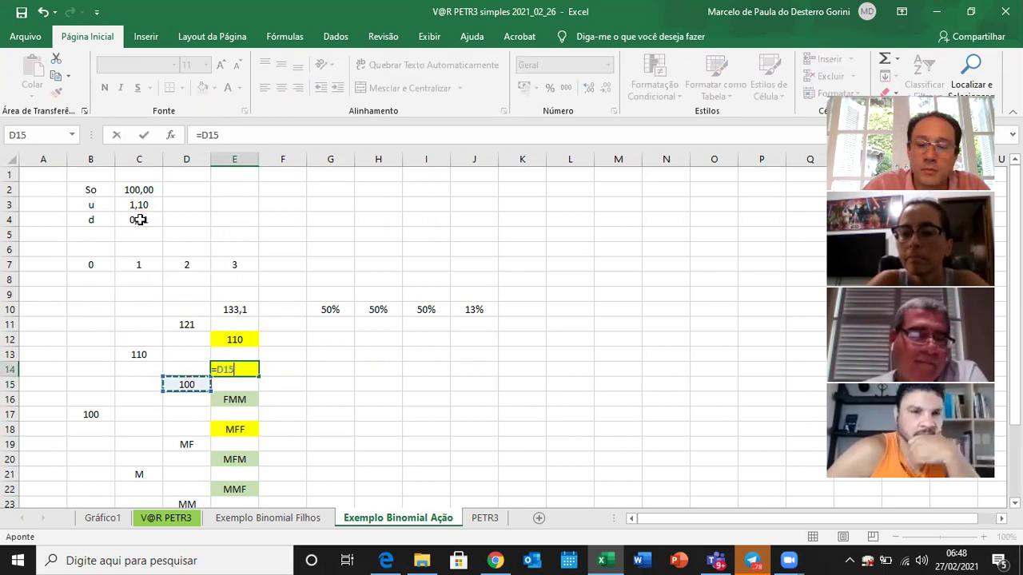
text(*)
click(144, 204)
key(Return)
- Replace FMM in E16 with the down move from D15 by multiplying D15 by the d factor in C4
key(Return)
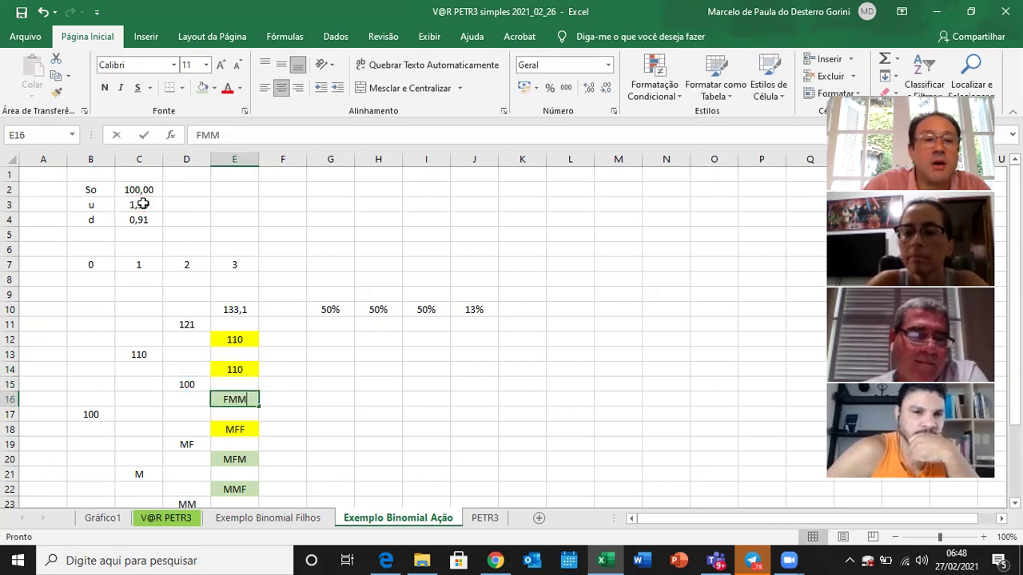
text(=)
key(Up)
key(Up)
key(Left)
key(Down)
text(*)
click(143, 217)
key(Return)
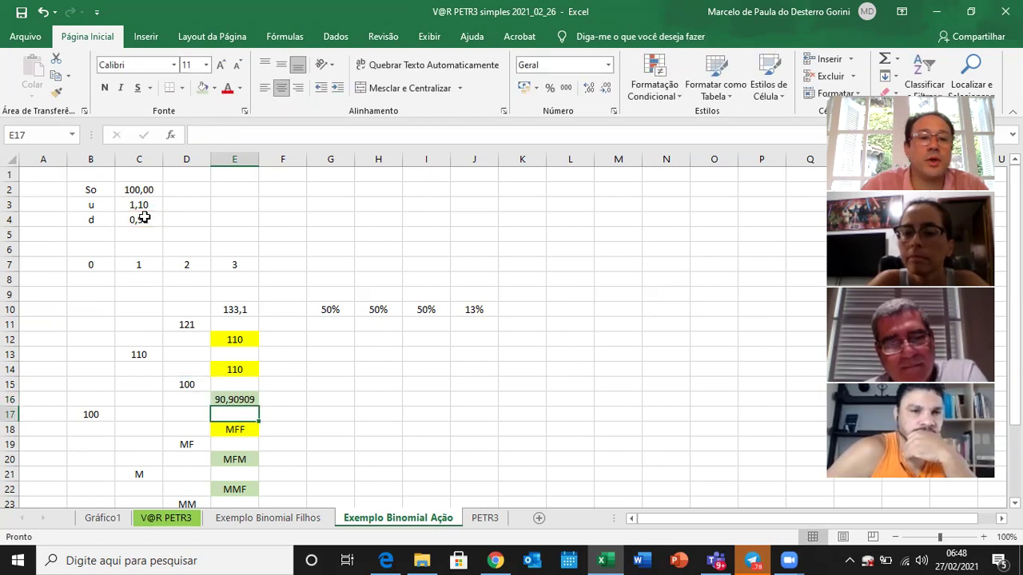
- Examine the lower branch of the tree, from M in C21 to the stage 3 outcomes MFF through MMM
key(Down)
key(Down)
key(Down)
key(Down)
key(Down)
key(Down)
key(Down)
key(Down)
key(Left)
key(Up)
key(Up)
key(Up)
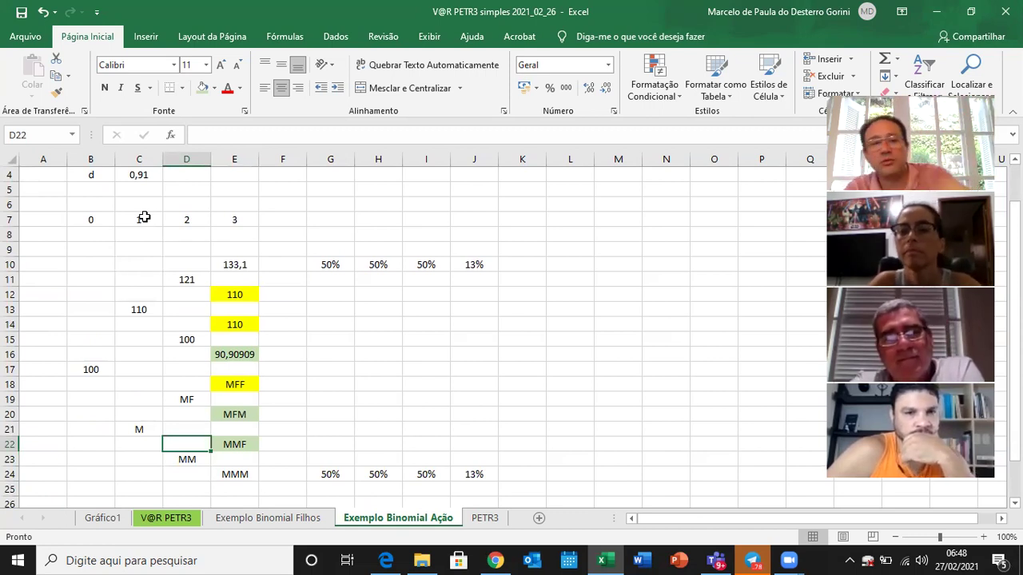
- Replace M in C21 with the down move from B17 by multiplying B17 by the d factor in C4
key(Up)
key(Left)
text(=)
key(Up)
key(Up)
key(Up)
key(Up)
key(Left)
text(*)
key(Up)
key(Up)
key(Up)
key(Up)
key(Up)
key(Up)
key(Up)
key(Up)
key(Up)
key(Up)
key(Up)
key(Up)
key(Up)
key(Up)
key(Up)
key(Up)
key(Return)
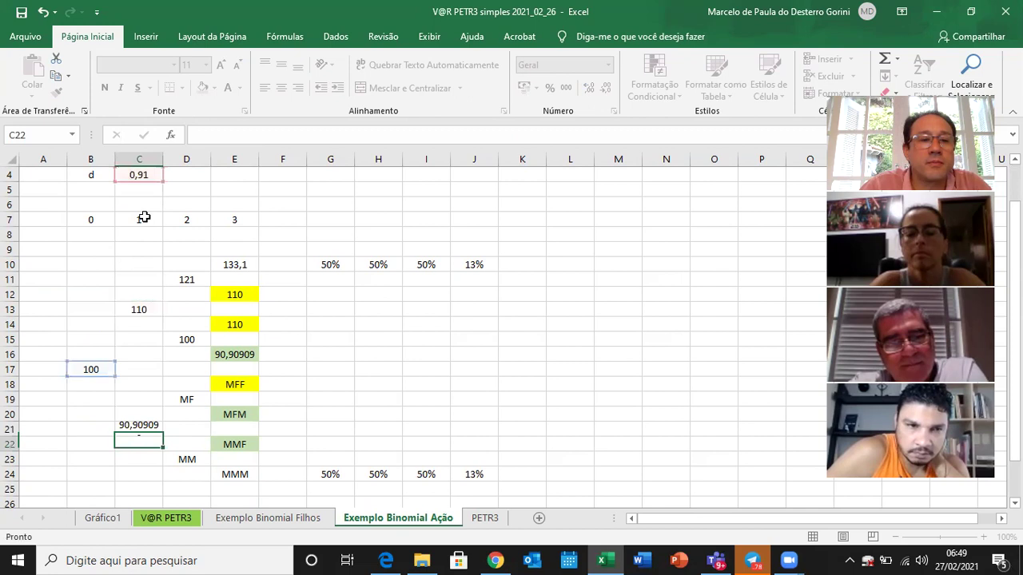
- Replace MM in D23 with the down move from C21 by multiplying C21 by the d factor in C4
key(Up)
key(Right)
key(Down)
key(Down)
text(=)
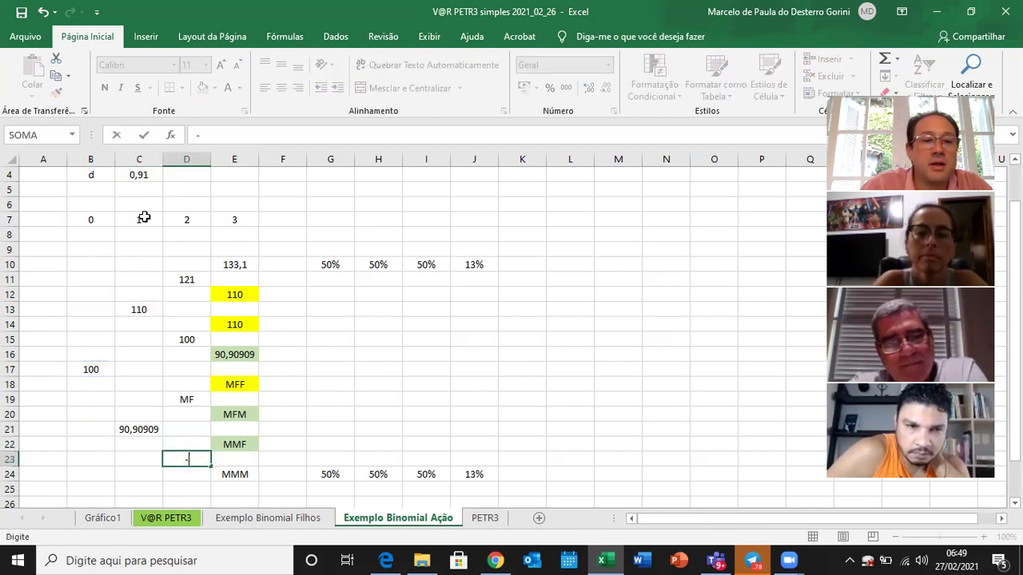
key(Up)
key(Up)
key(Left)
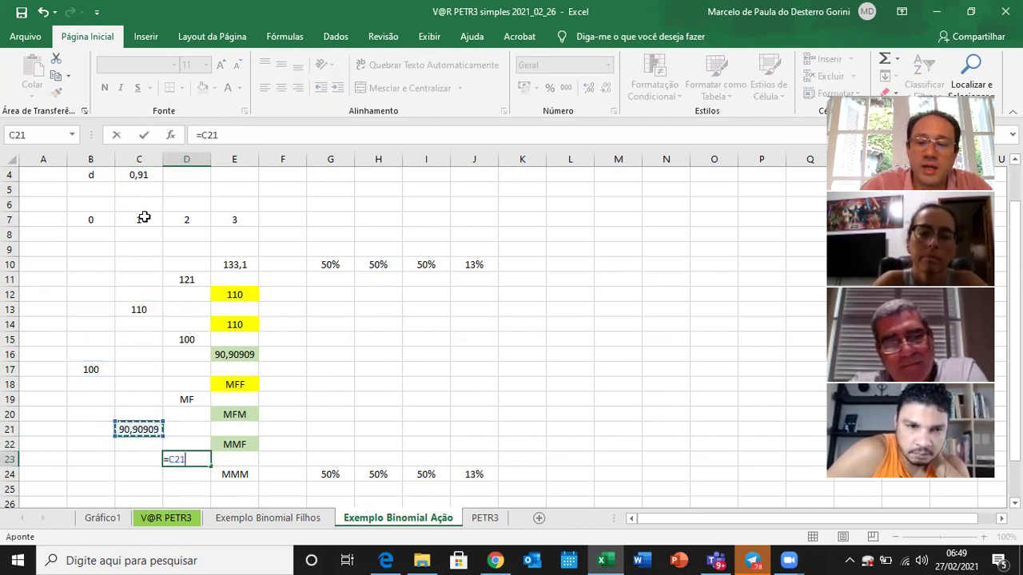
text(*)
click(139, 169)
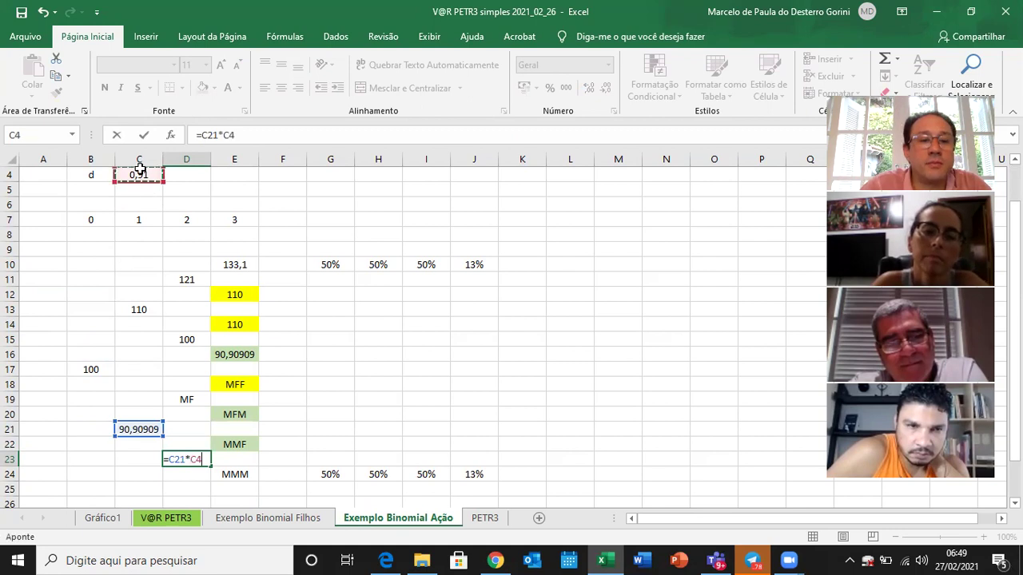
key(Return)
- Replace MMM in E24 with the down move from D23 by multiplying D23 by the d factor in C4
key(Right)
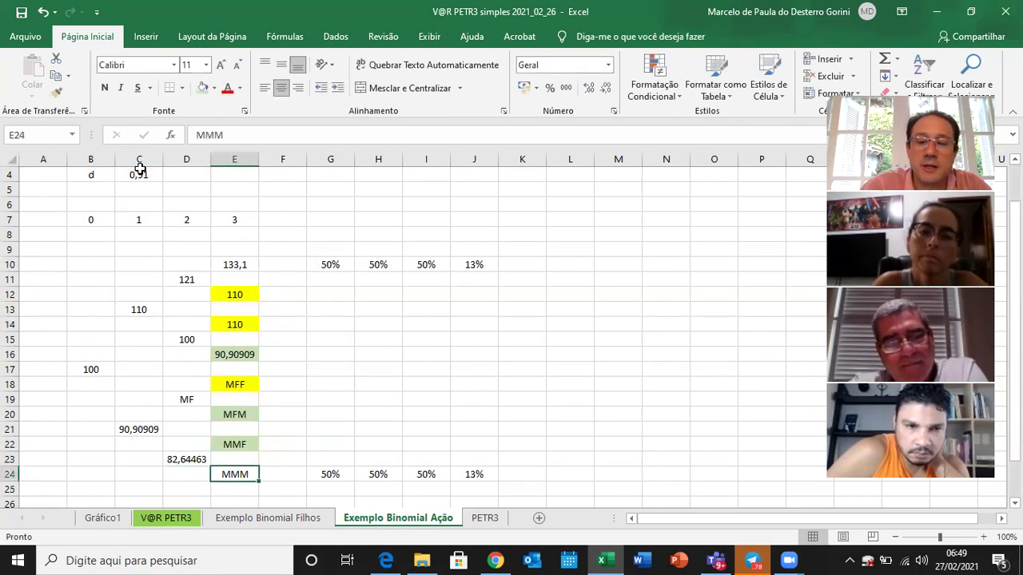
text(=)
click(177, 461)
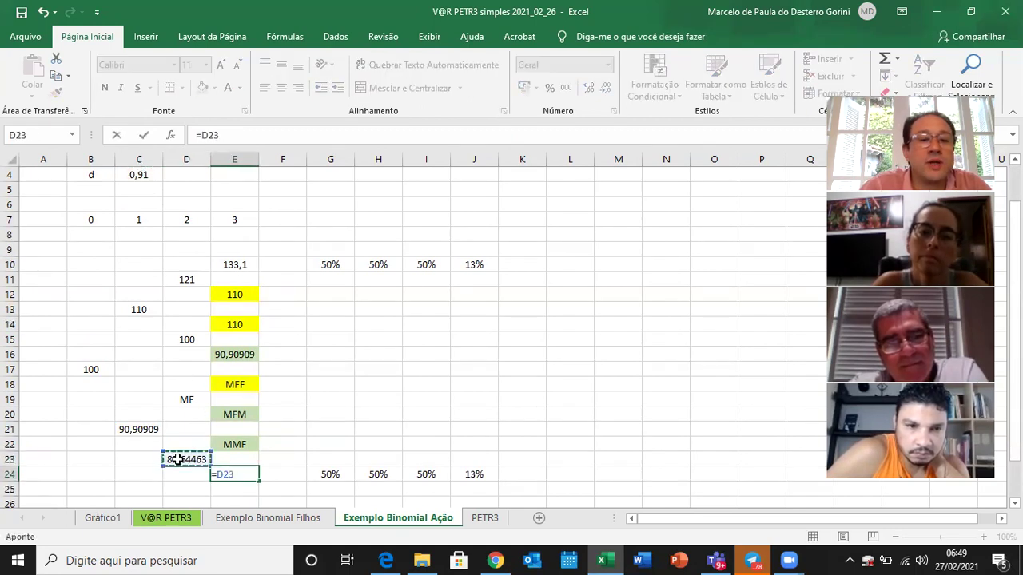
text(*)
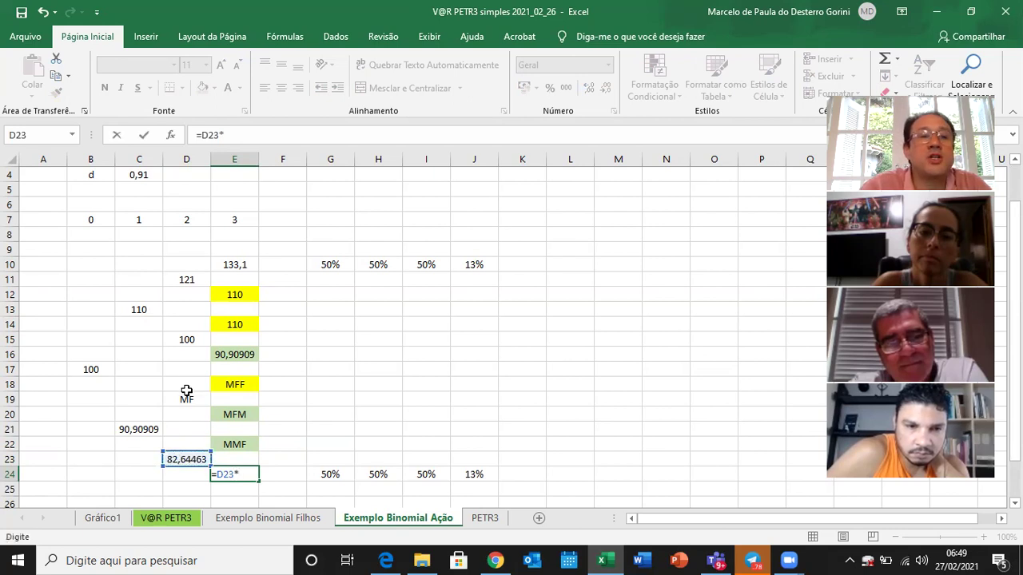
click(139, 176)
key(Return)
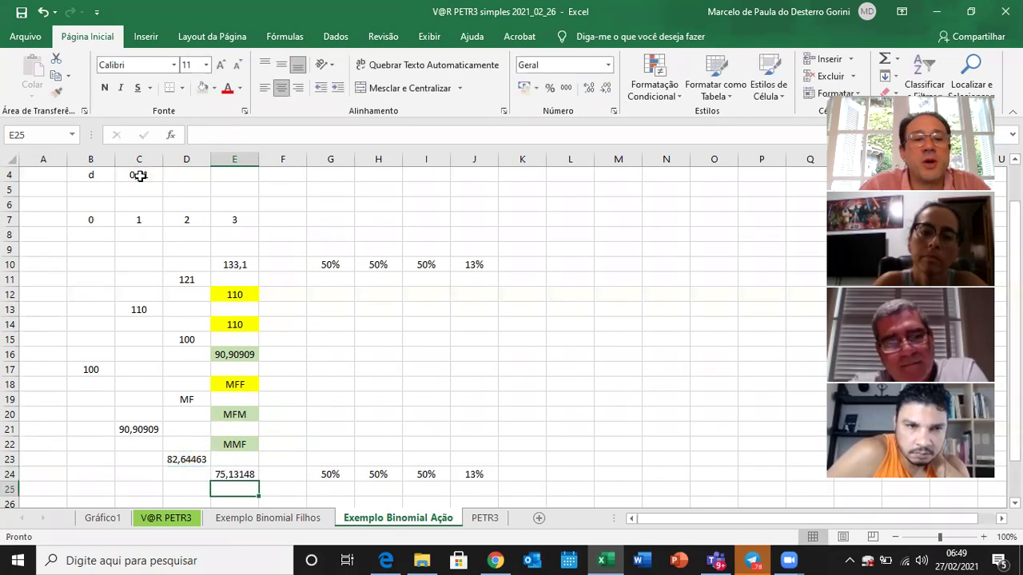
- Replace MMF in E22 with the up move from D23 by multiplying D23 by the u factor in C3
key(Up)
key(Up)
key(Up)
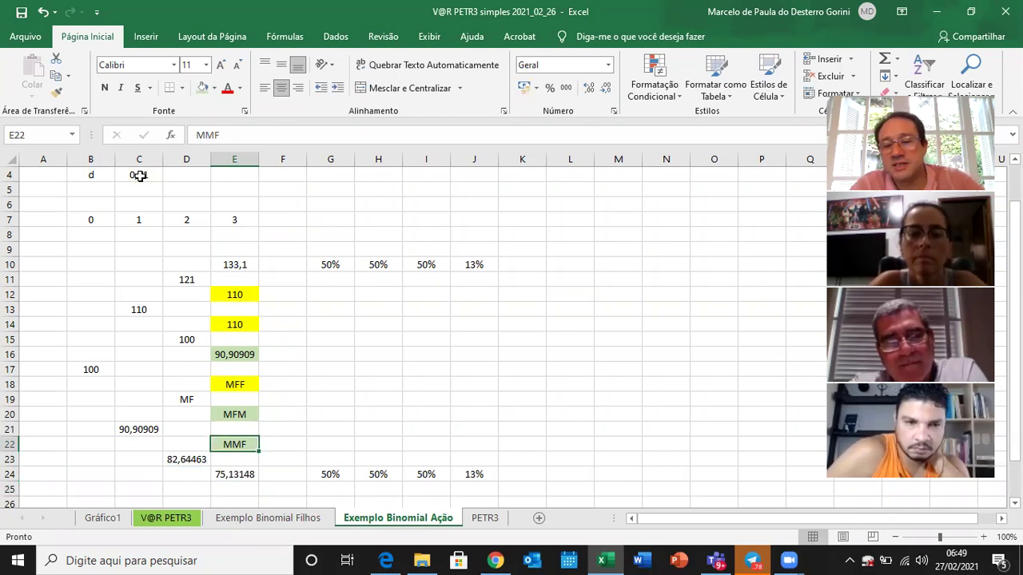
text(=)
key(Left)
key(Down)
text(*)
key(Up)
key(Up)
key(Up)
key(Up)
key(Up)
key(Up)
key(Up)
key(Up)
key(Up)
key(Up)
key(Up)
key(Up)
key(Up)
key(Up)
key(Up)
key(Up)
key(Up)
key(Up)
key(Up)
key(Up)
key(Up)
key(Left)
key(Left)
key(Down)
key(Down)
key(Return)
- Replace MF in D19 with the up move from C21 by multiplying C21 by the u factor in C3
key(Up)
key(Up)
key(Up)
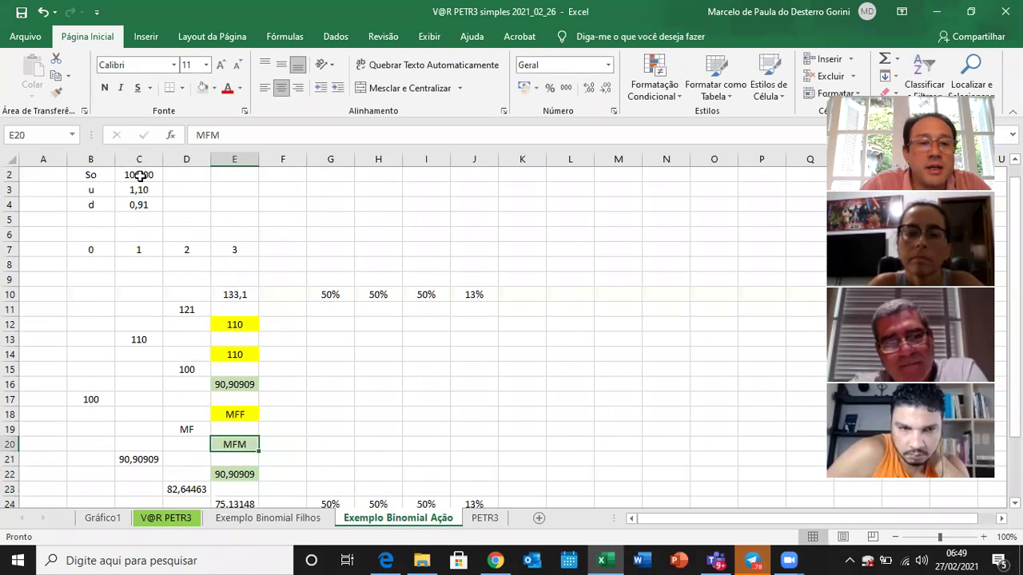
key(Up)
key(Left)
text(=)
key(Down)
key(Down)
key(Left)
text(*)
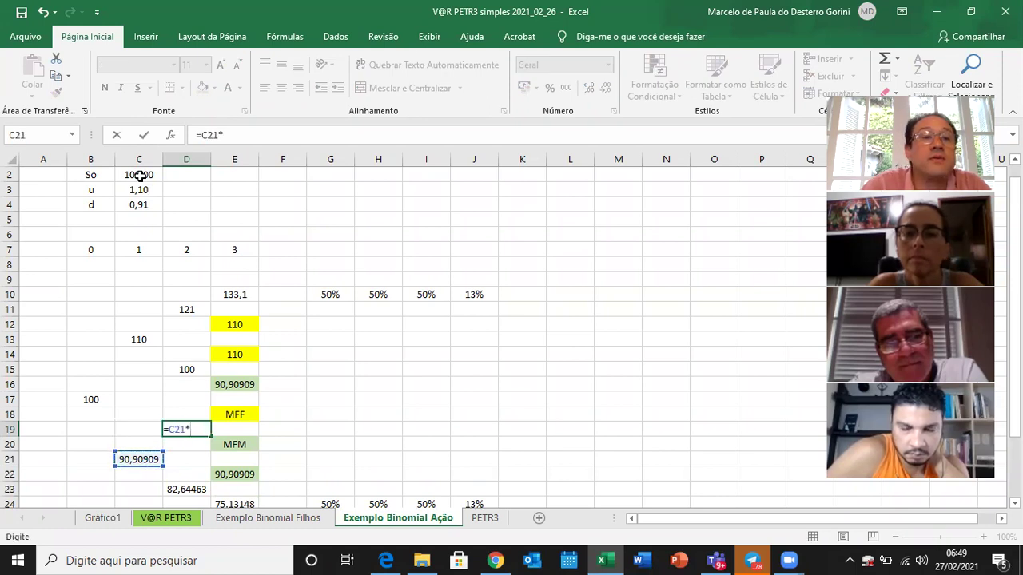
click(144, 189)
key(Return)
- Replace MFF in E18 with the up move from D19 by multiplying D19 by the u factor in C3
key(Up)
key(Right)
key(Up)
text(=)
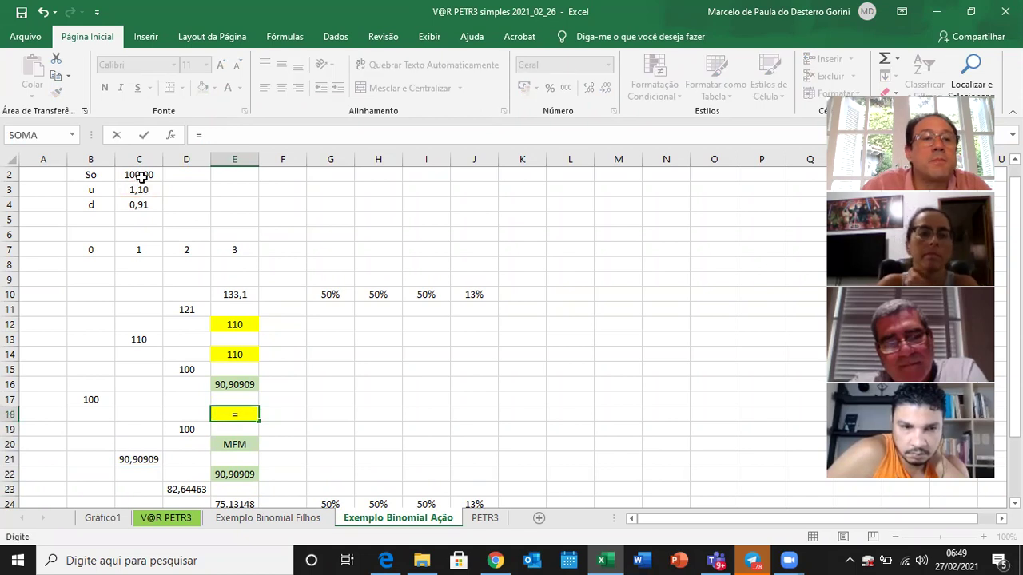
click(183, 430)
text(*)
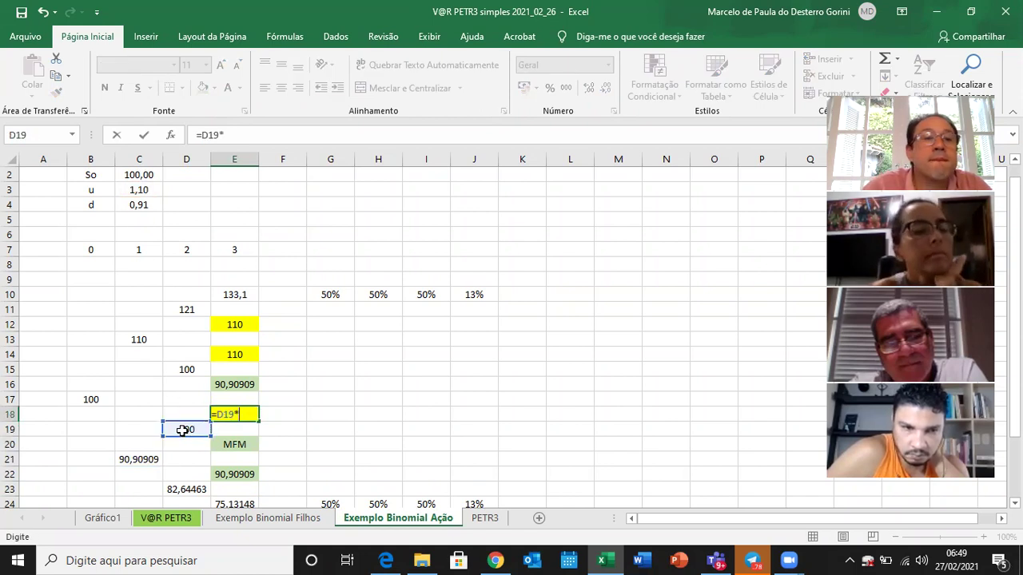
click(148, 189)
key(Return)
- Replace MFM in E20 with the down move from D19 by multiplying D19 by the d factor in C4
key(Down)
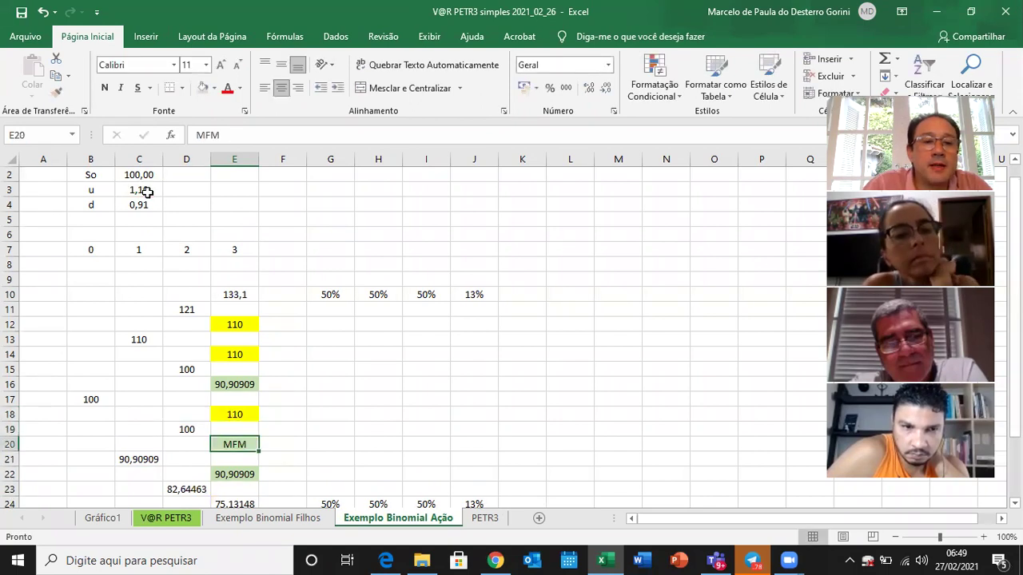
text(=)
key(Up)
key(Left)
text(*)
click(148, 203)
key(Return)
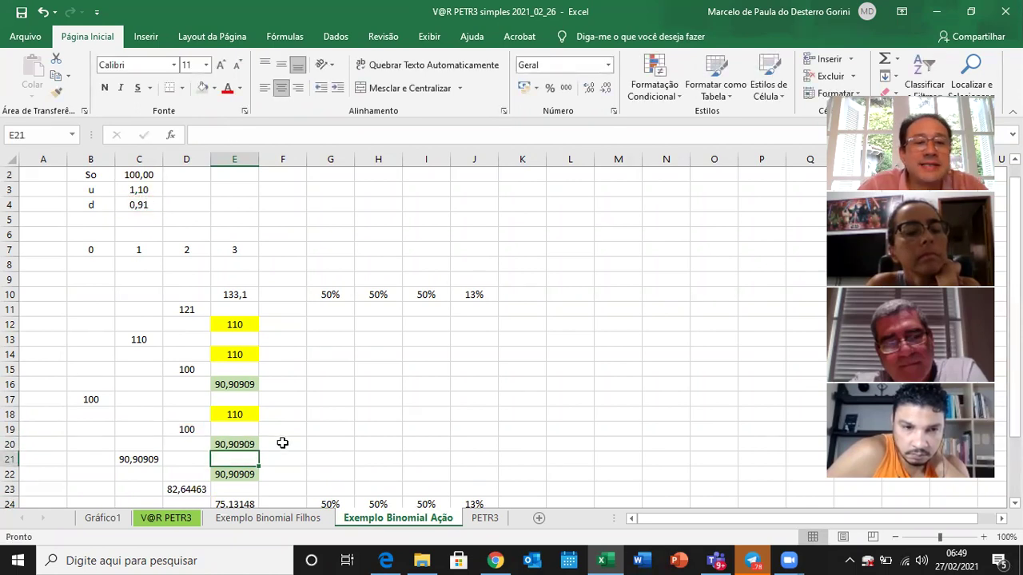
- Delete the empty rows 8 and 9 between the stage numbers and the price tree
click(11, 264)
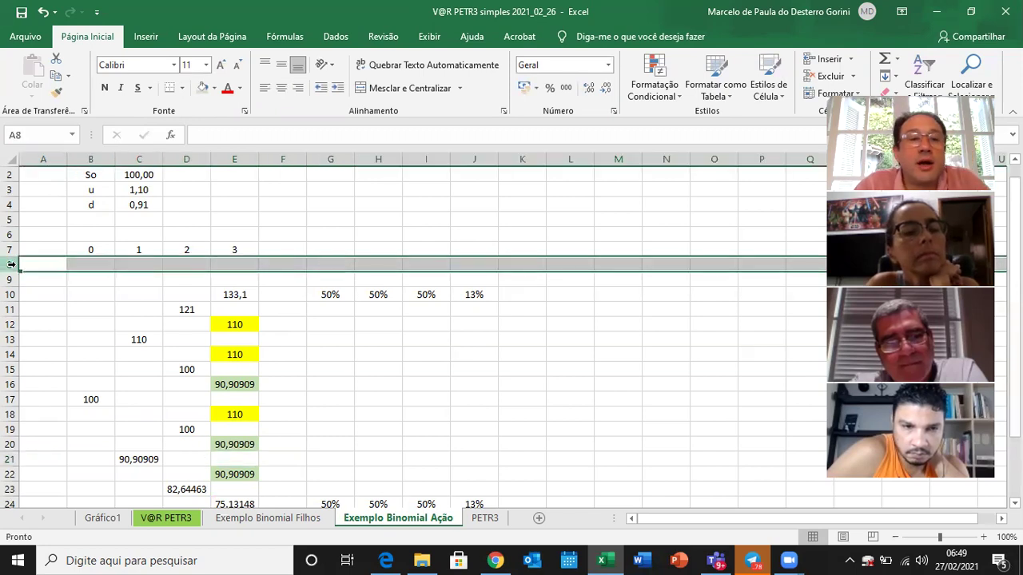
drag(11, 264, 11, 278)
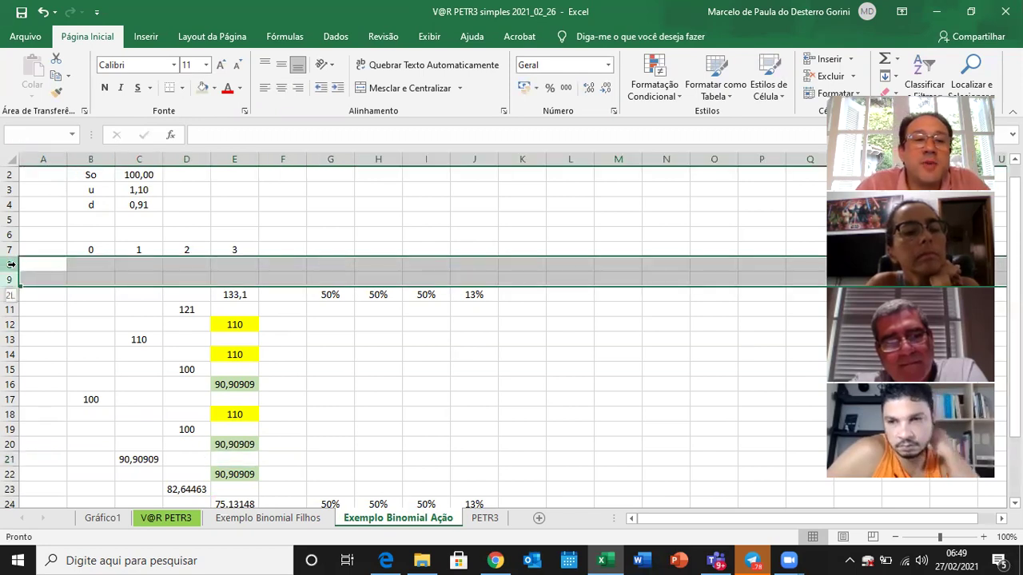
right_click(172, 277)
click(210, 397)
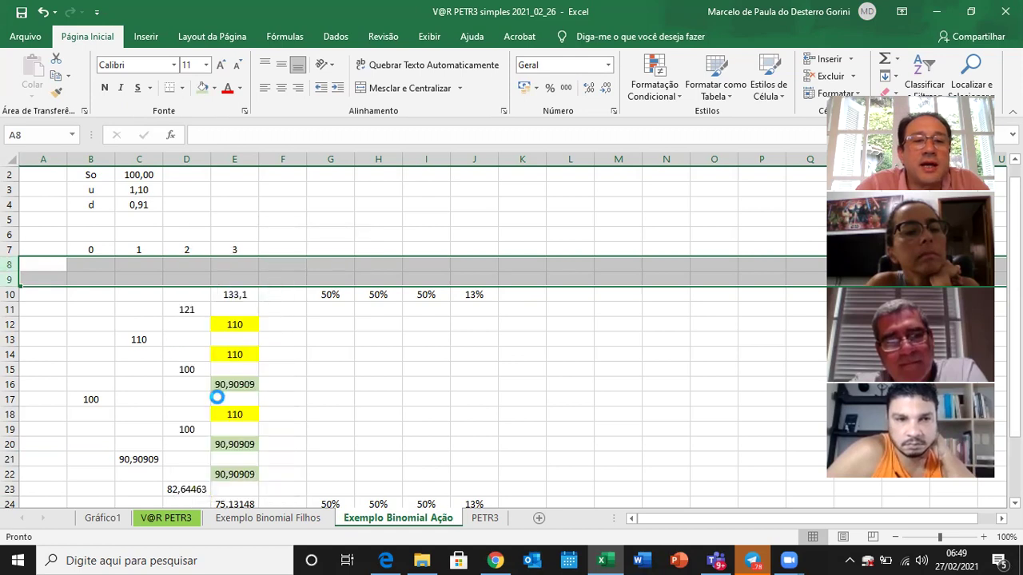
click(401, 386)
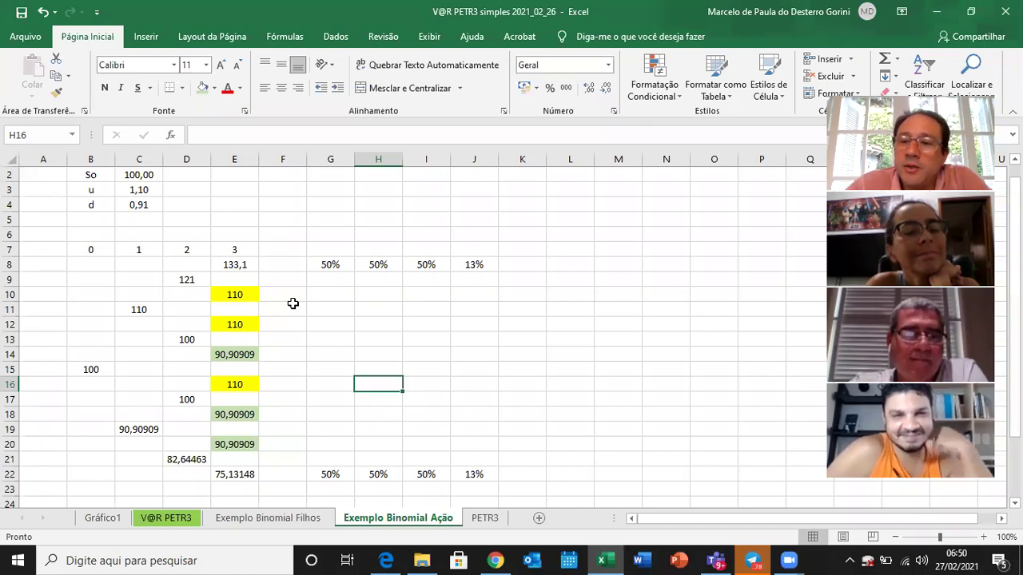
- Examine the formulas behind the stage 2 price in D9 and the lower stage 3 prices in E14, E18, E20 and E22
click(182, 280)
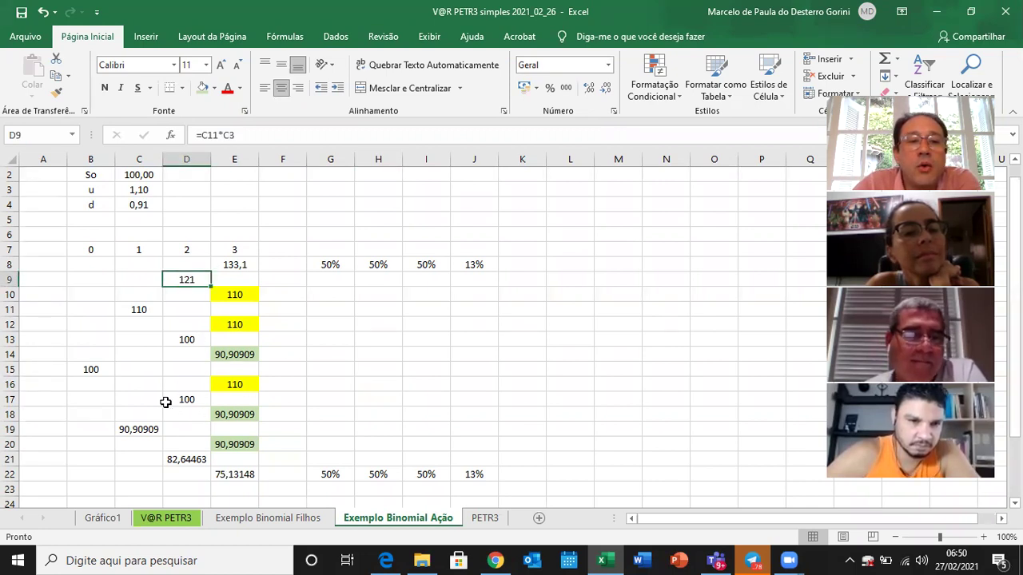
click(249, 355)
click(244, 415)
click(244, 444)
click(243, 476)
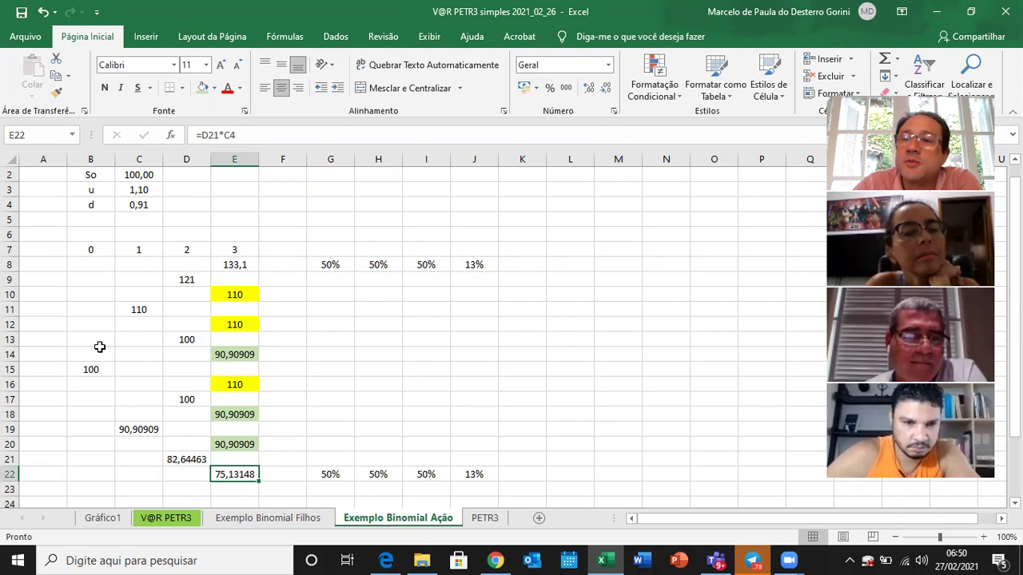
- Clear the old probability percentages from the range G7:J22 beside the tree
click(334, 243)
key(shift+Down)
key(shift+Down)
key(shift+Down)
key(shift+Down)
key(shift+Down)
key(shift+Down)
key(shift+Down)
key(shift+Down)
key(shift+Down)
key(shift+Down)
key(shift+Down)
key(shift+Down)
key(shift+Down)
key(shift+Down)
key(shift+Down)
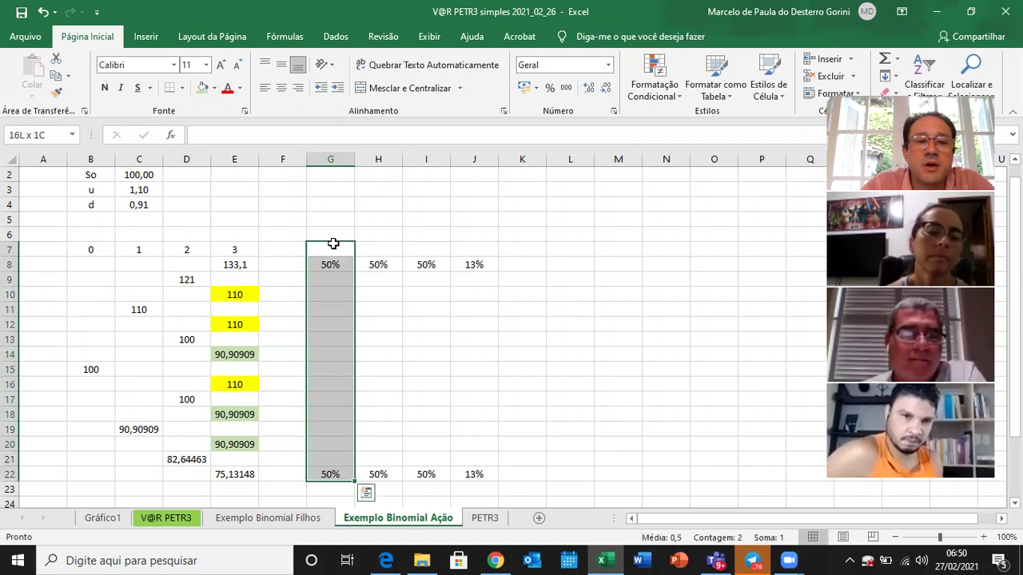
key(shift+Right)
key(shift+Right)
key(shift+Right)
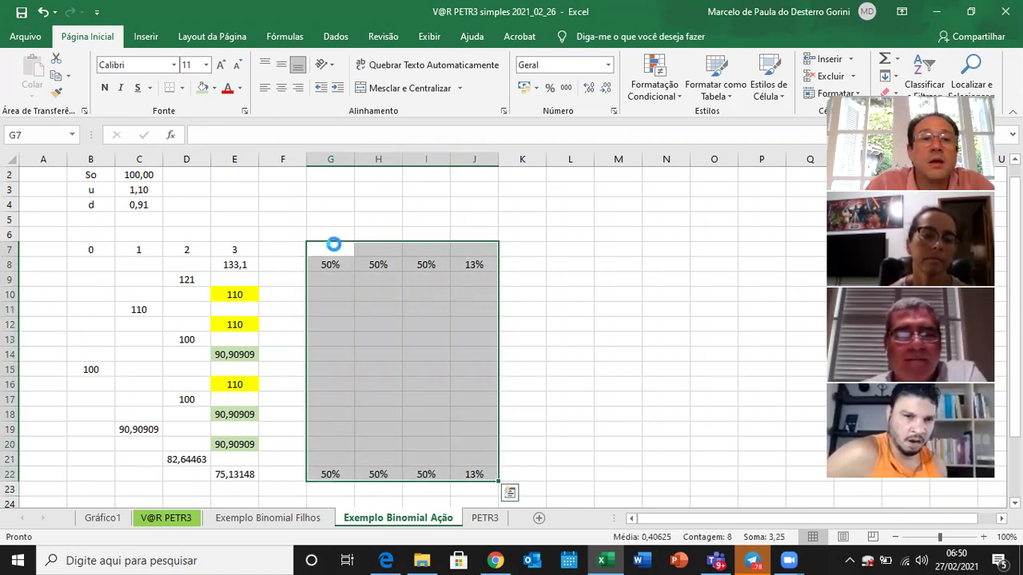
key(ctrl+z)
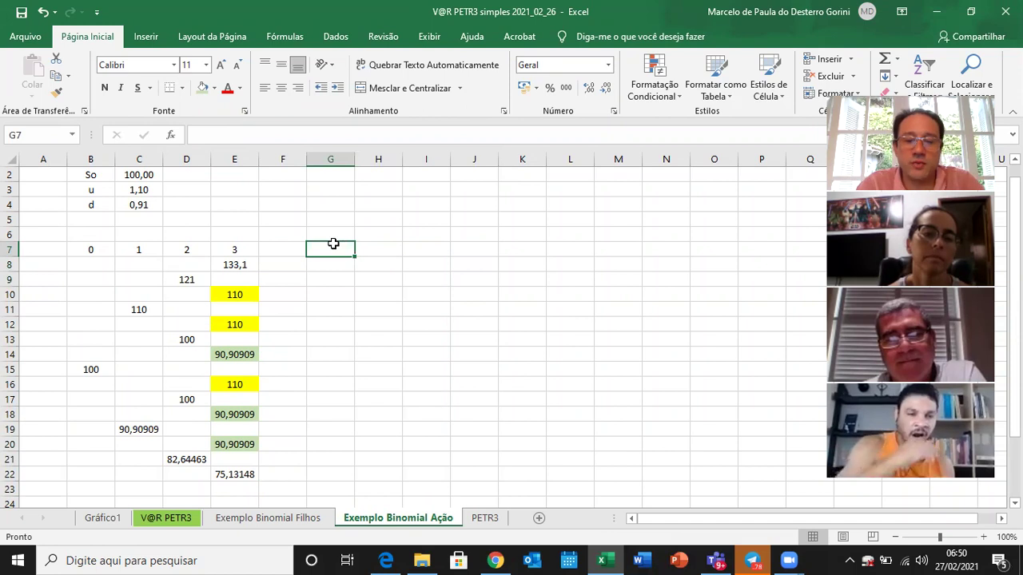
- Add the column headings Up in G7 and Down in H7
text(Up)
key(Return)
key(Up)
key(Right)
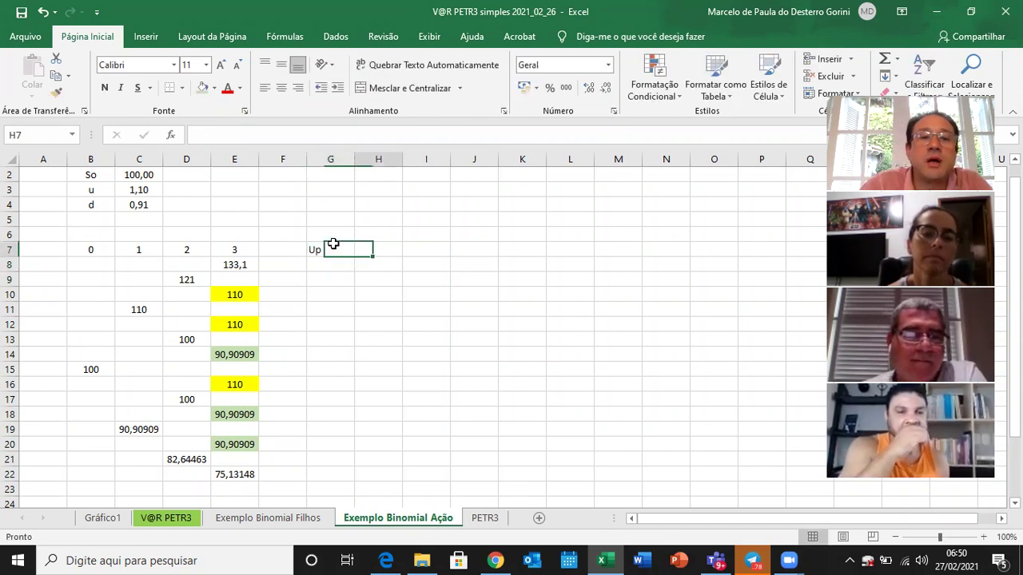
text(Do)
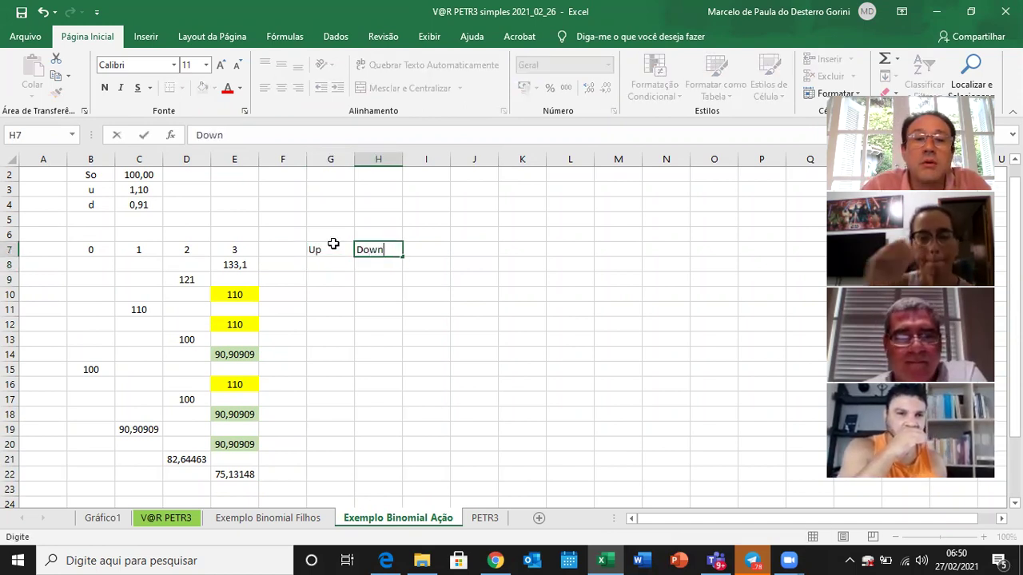
text(wn)
key(Return)
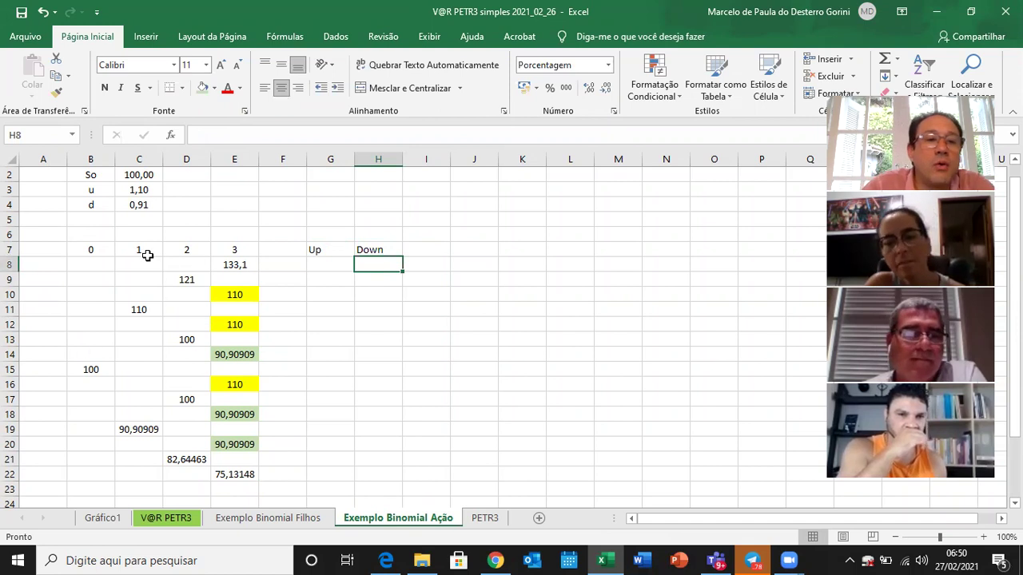
- Enter 3% in G8 under the Up heading
key(Left)
text(3)
key(Return)
key(Up)
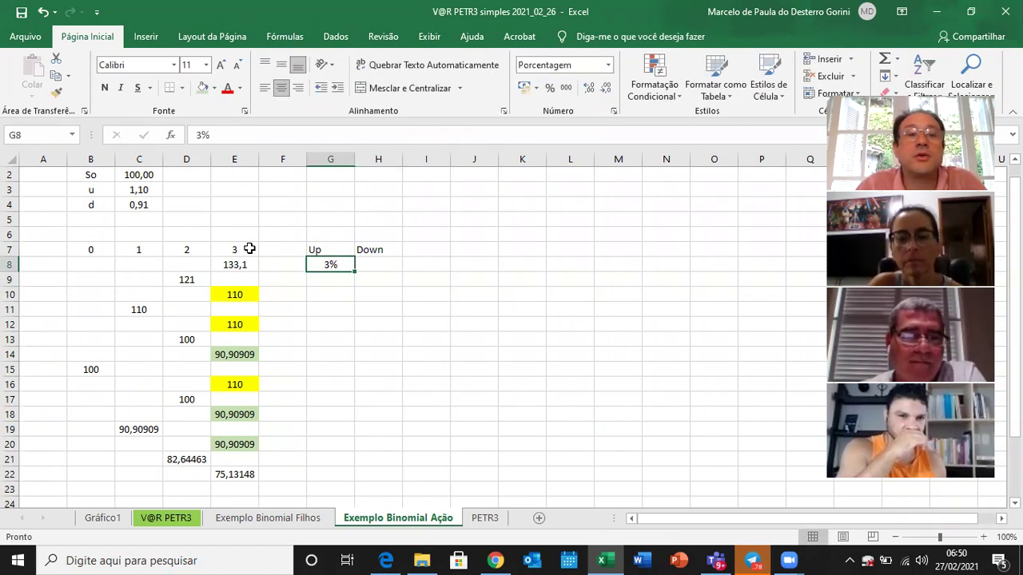
- Copy the General number formatting of D9 onto the range G8:H22 under the Up and Down headings
key(shift+Right)
key(shift+Down)
key(Left)
key(Left)
key(Left)
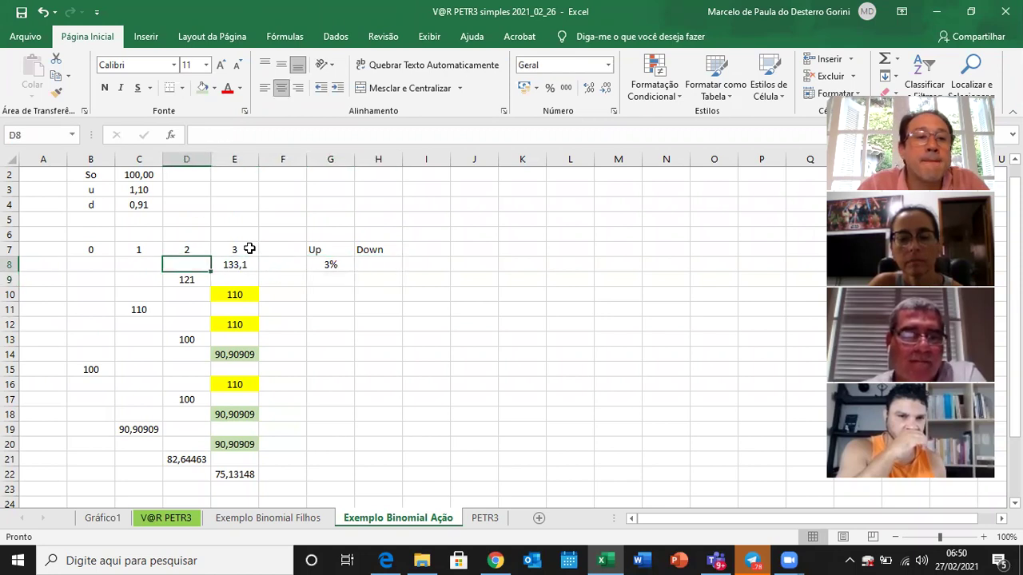
key(Down)
click(56, 93)
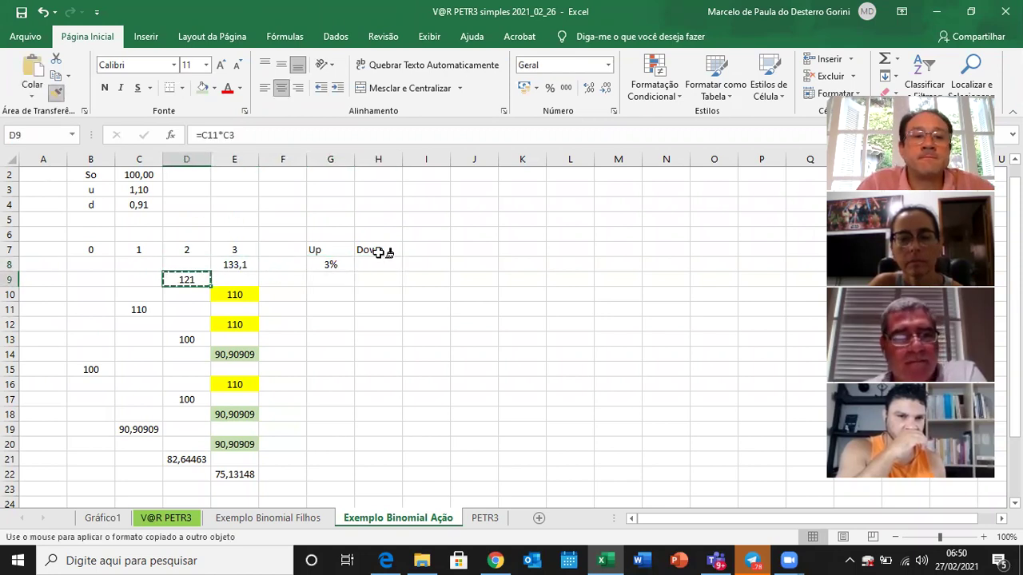
mouse_move(328, 267)
mouse_down()
mouse_move(381, 276)
mouse_move(373, 477)
mouse_up()
- Enter 3 in G8 as the number of up moves for the highest stage 3 price
key(Down)
key(Up)
text(3)
key(Return)
key(Up)
key(Right)
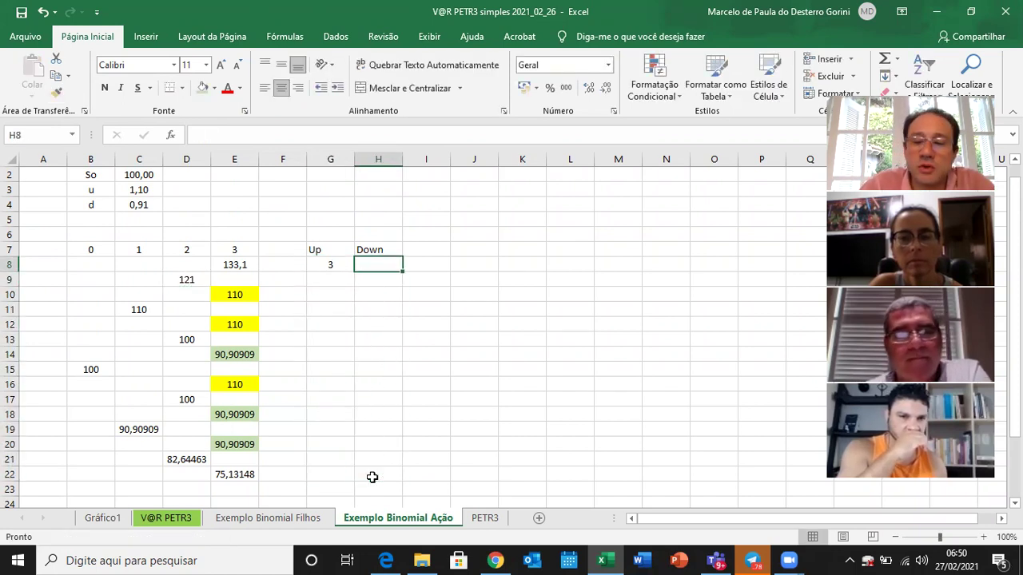
text(=)
key(Left)
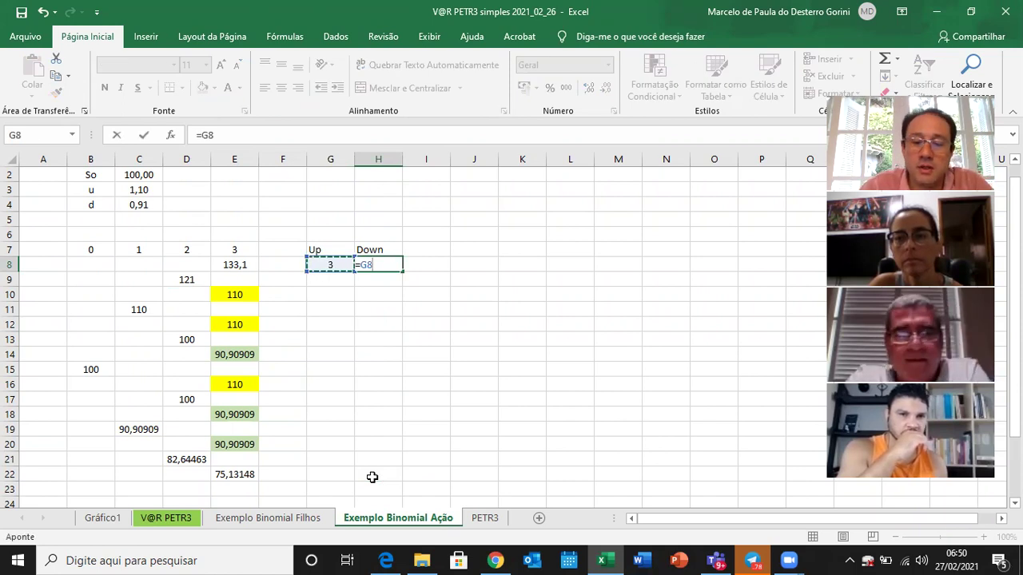
text(3)
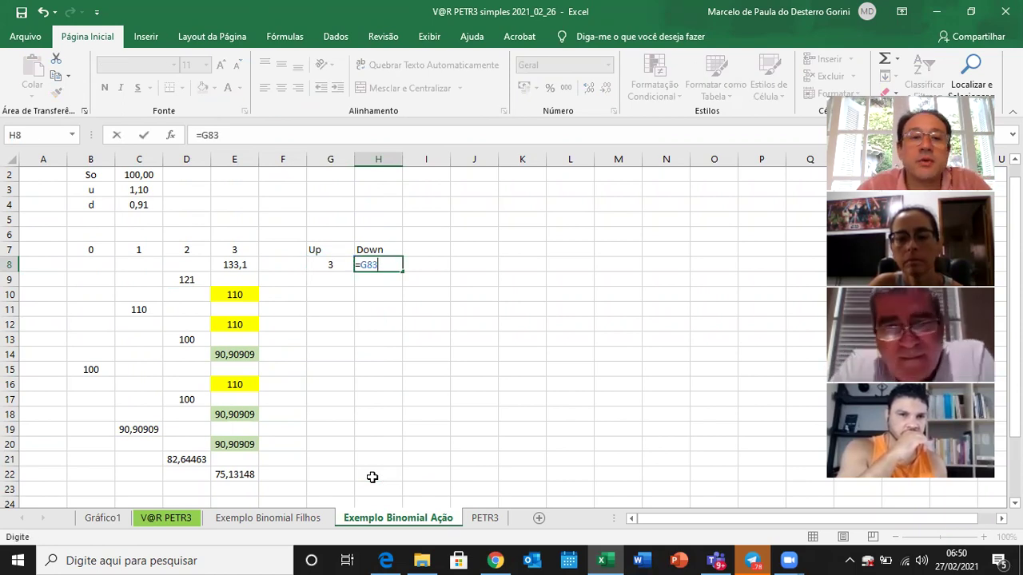
key(Escape)
- Calculate the down moves in H8 with the formula =3-G8
text(=)
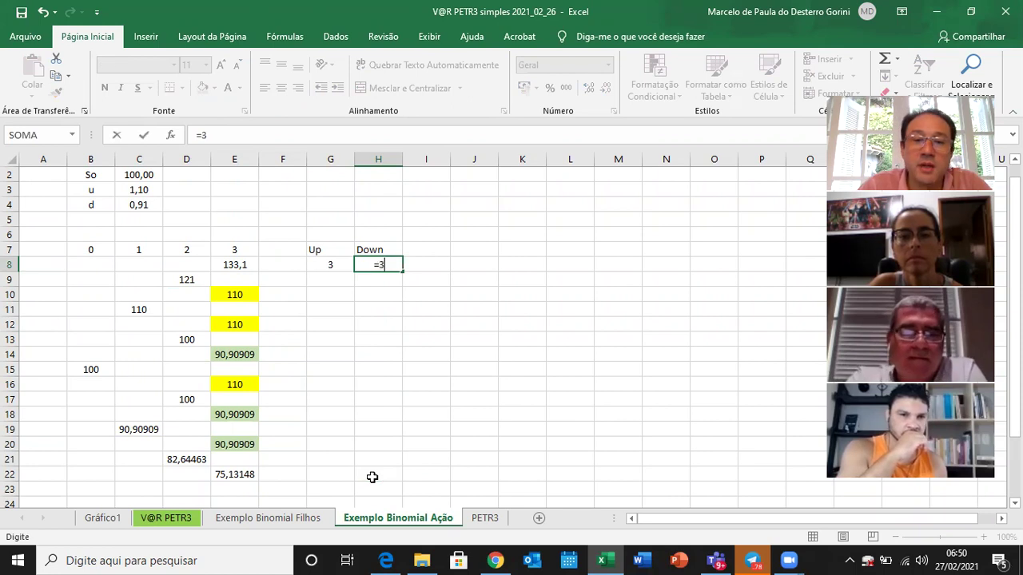
text(3-)
key(Left)
key(Return)
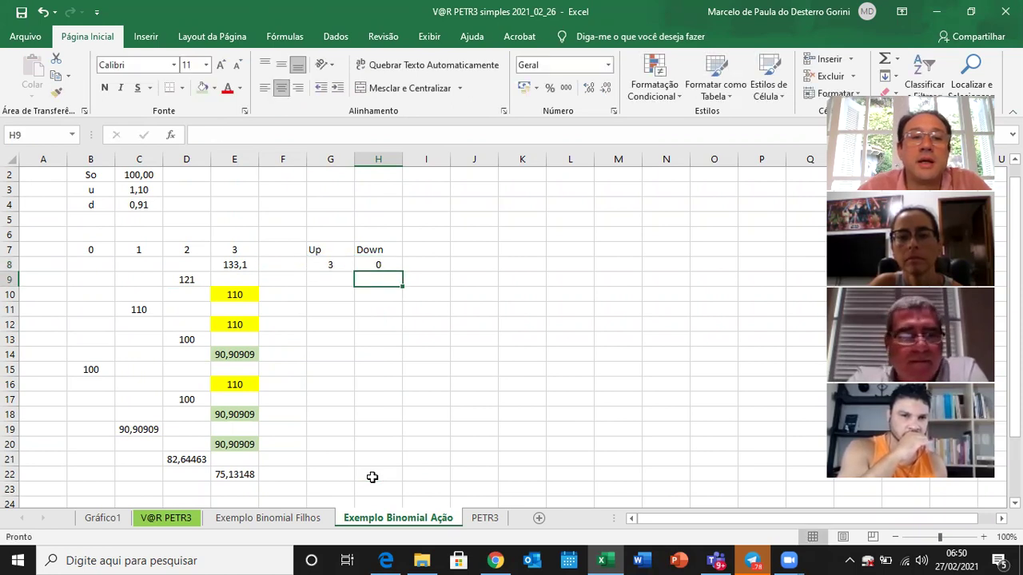
- Center the Up and Down headings in G7:H7
key(Up)
key(Left)
key(Up)
key(shift+Right)
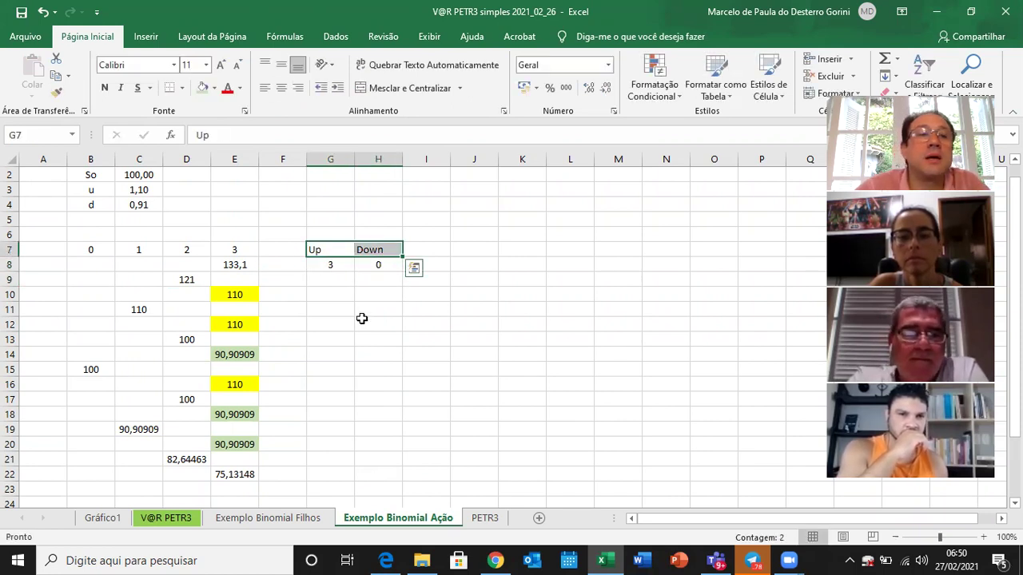
click(281, 88)
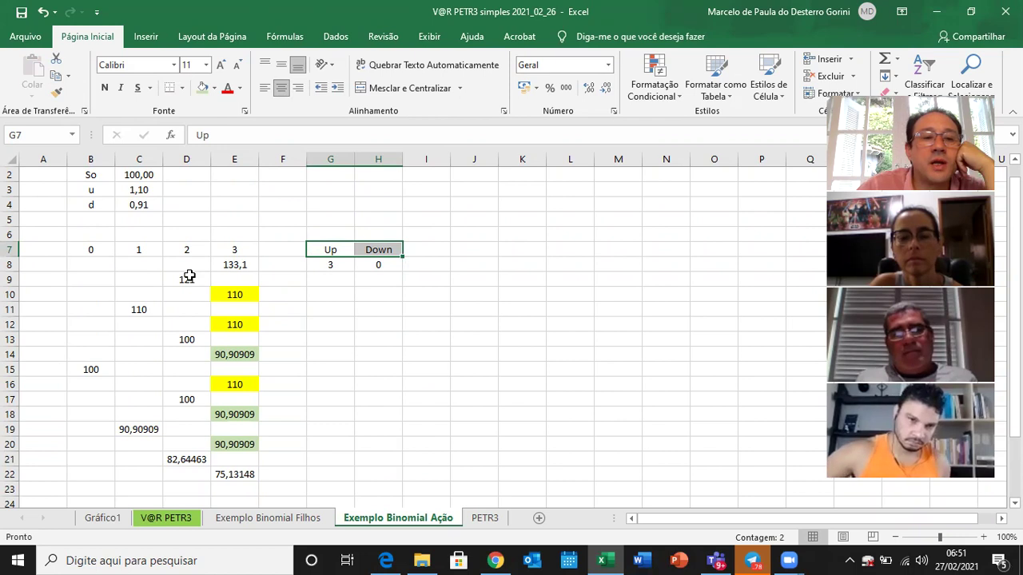
- Enter 2 up moves in G10 and copy the down-moves formula from H8 to H10
click(347, 302)
text(2)
key(Return)
click(384, 263)
key(ctrl+c)
key(Down)
key(Down)
key(ctrl+v)
- Enter 2 up moves in G12 and copy the down-moves formula from H10 to H12
key(Left)
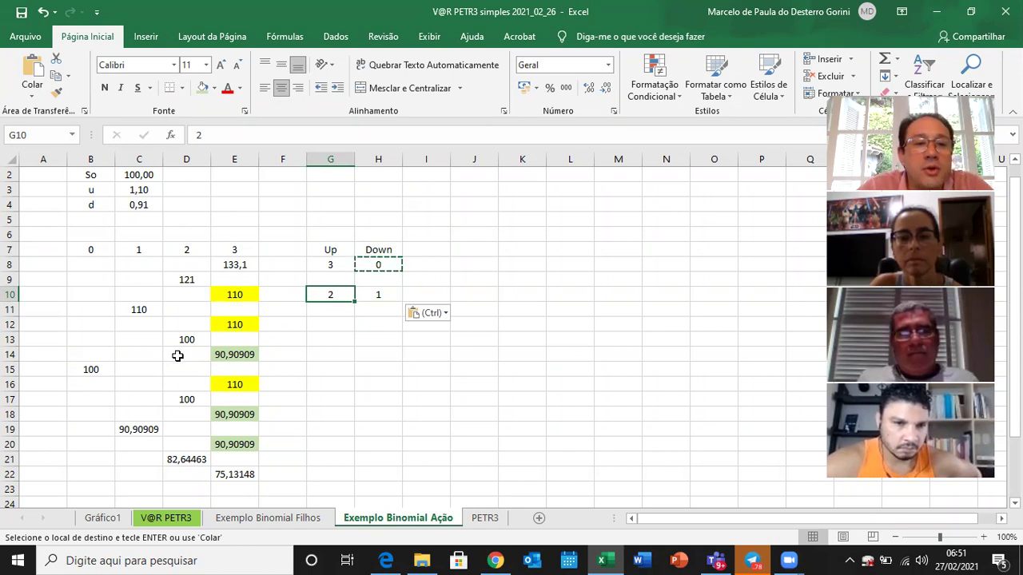
key(Down)
key(Down)
key(Return)
key(Up)
key(Up)
key(Up)
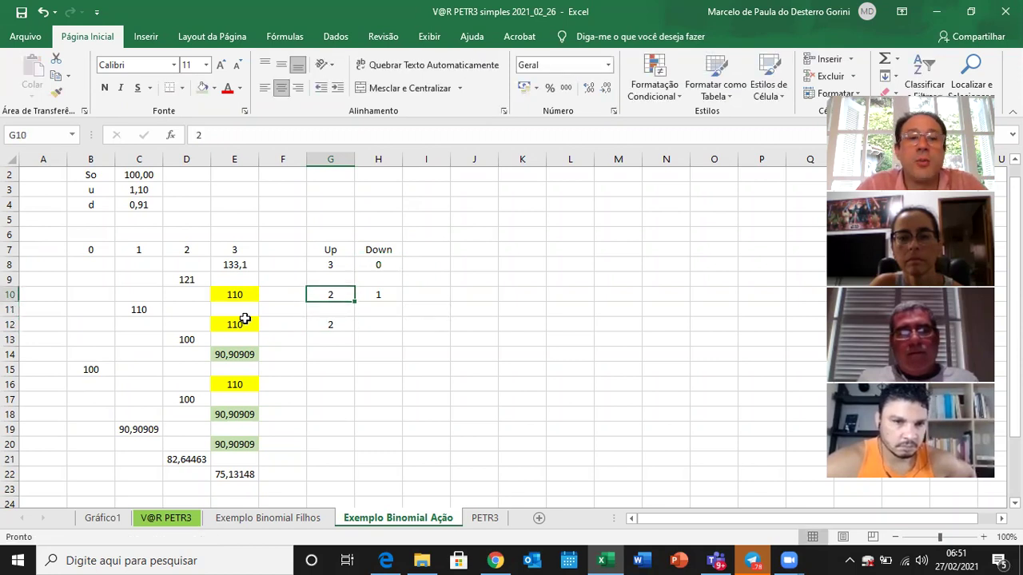
key(Right)
key(ctrl+c)
key(Down)
key(Down)
key(ctrl+v)
key(Left)
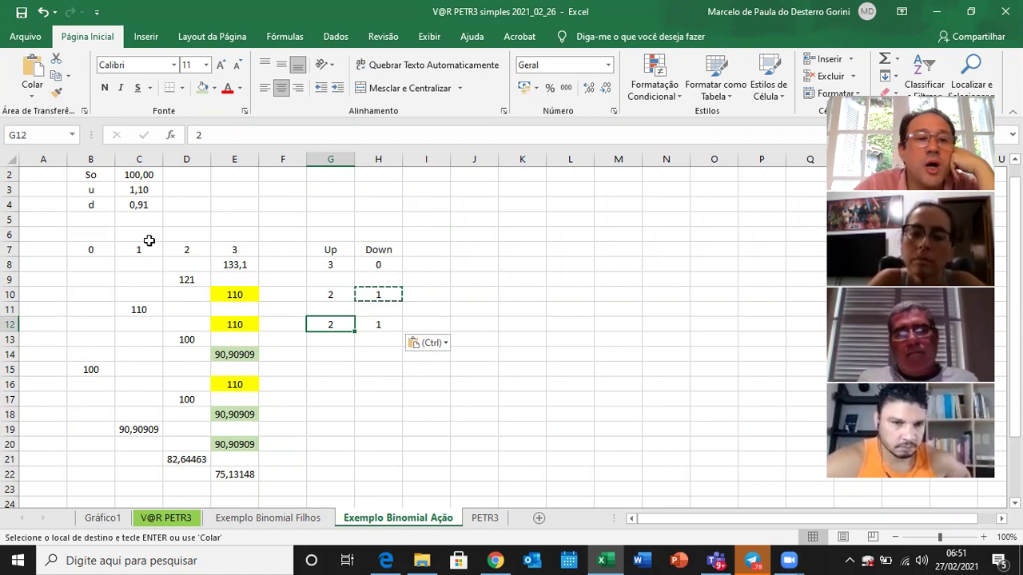
- Enter 1 up move in G14 and copy the down-moves formula from H12 to H14
click(328, 353)
key(Escape)
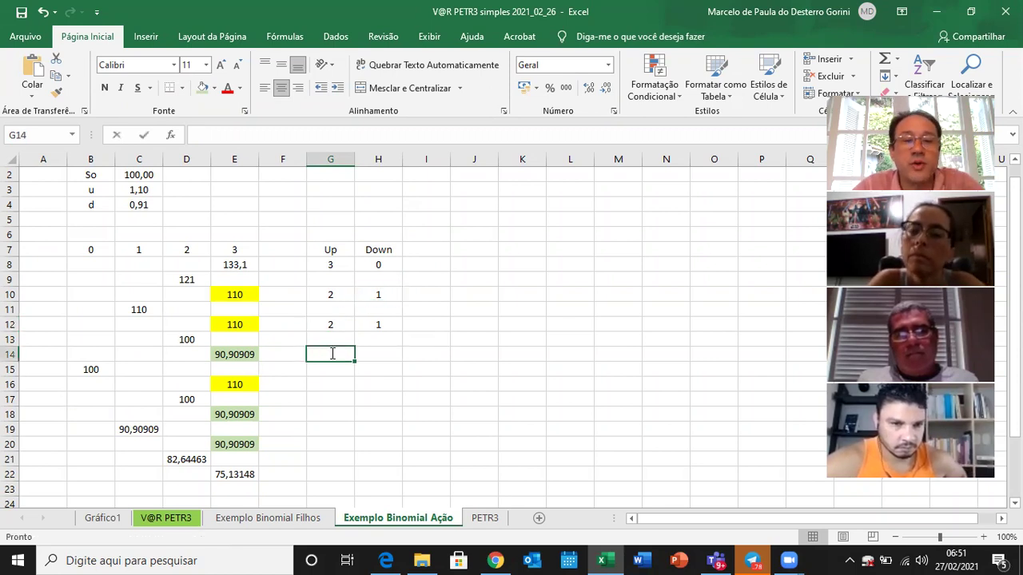
key(Return)
key(Up)
key(Up)
key(Up)
key(Right)
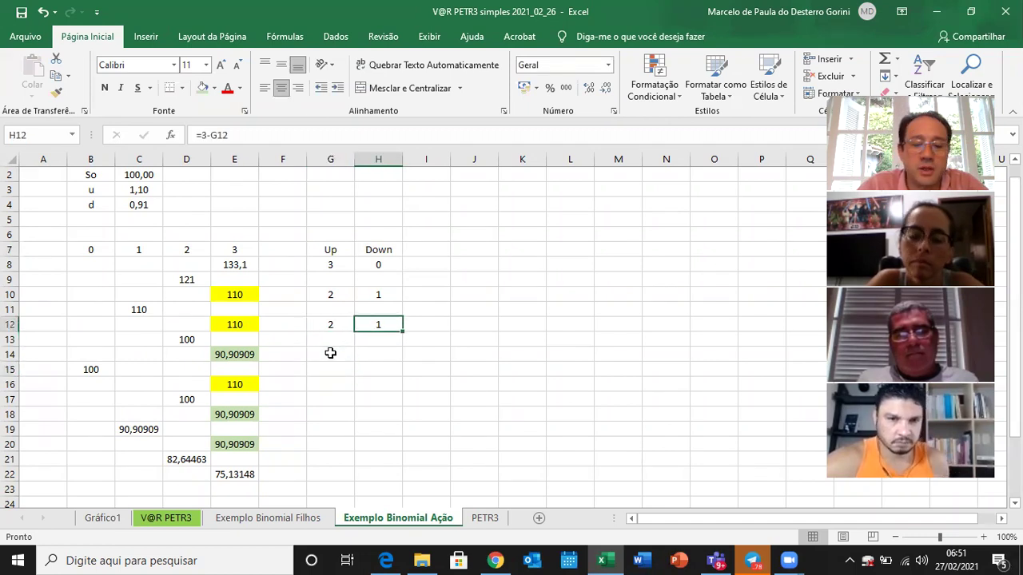
key(ctrl+c)
key(Down)
key(Down)
key(ctrl+v)
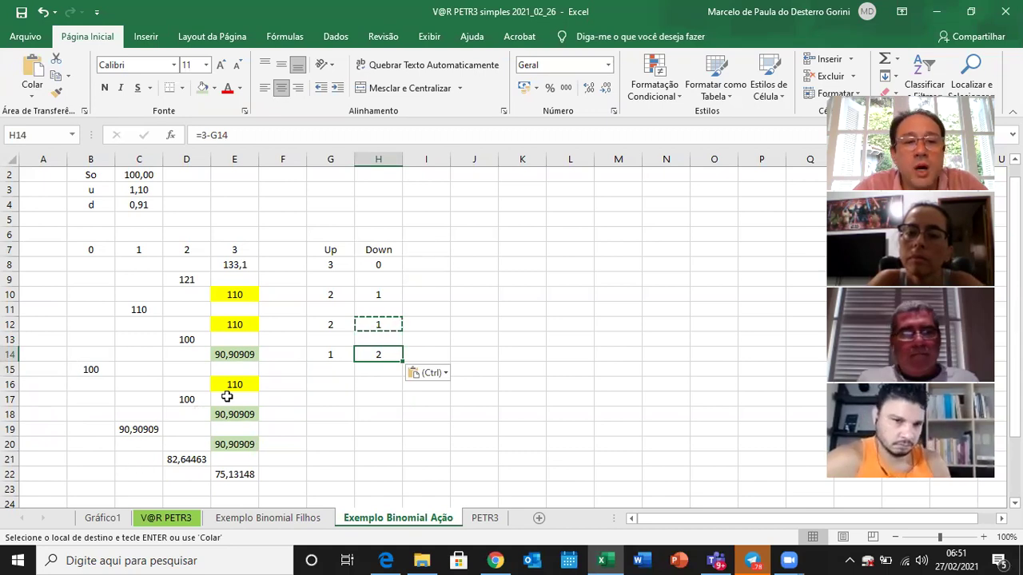
- Enter 2 up moves in G16 and copy the down-moves formula from H14 to H16
click(324, 383)
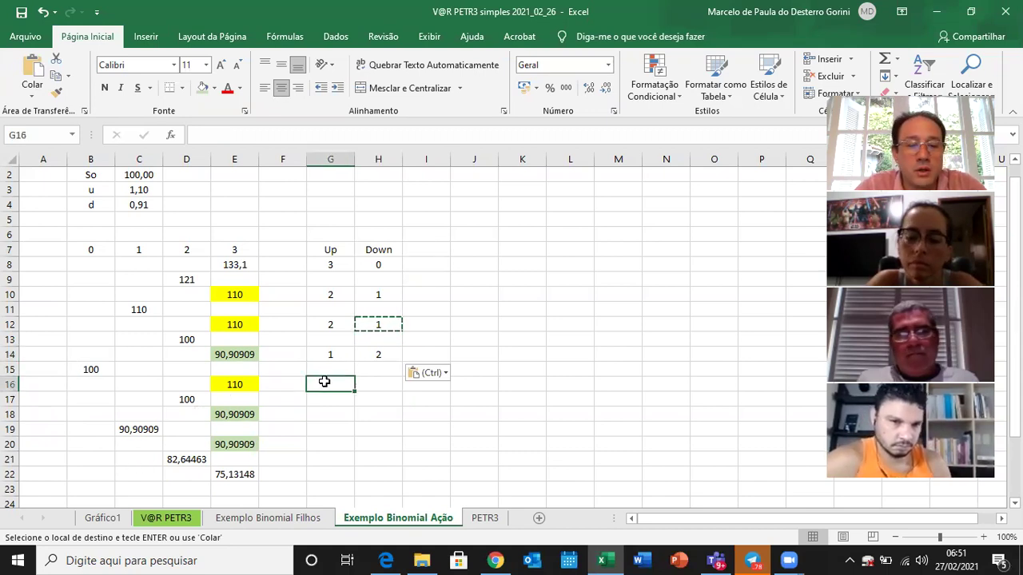
key(Return)
key(Right)
key(Up)
key(Up)
key(ctrl+c)
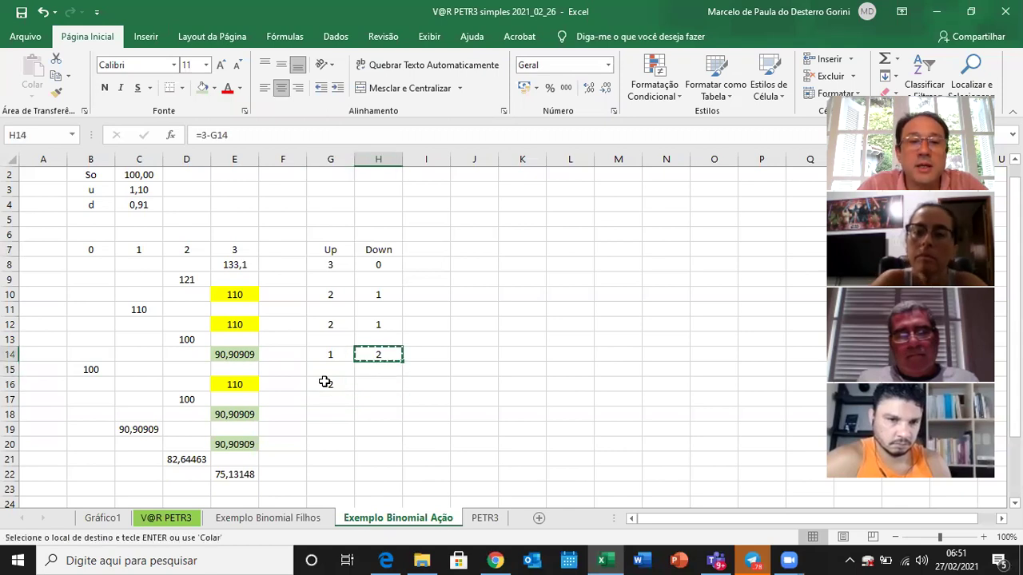
key(Down)
key(Down)
key(ctrl+v)
key(Escape)
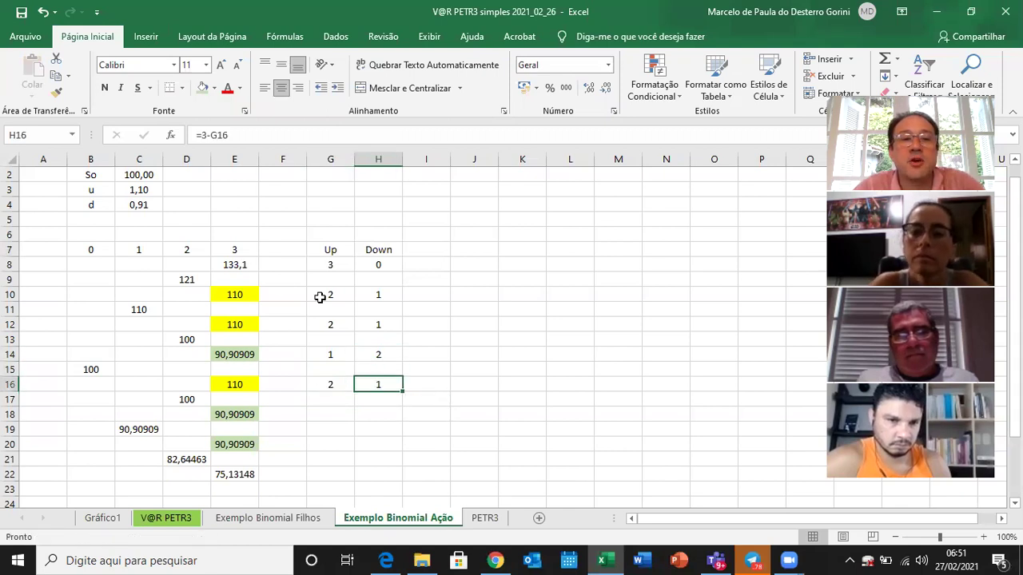
- Compare the up and down moves beside the three yellow stage 3 prices in rows 10, 12 and 16
click(233, 294)
key(shift+Right)
key(shift+Right)
key(shift+Right)
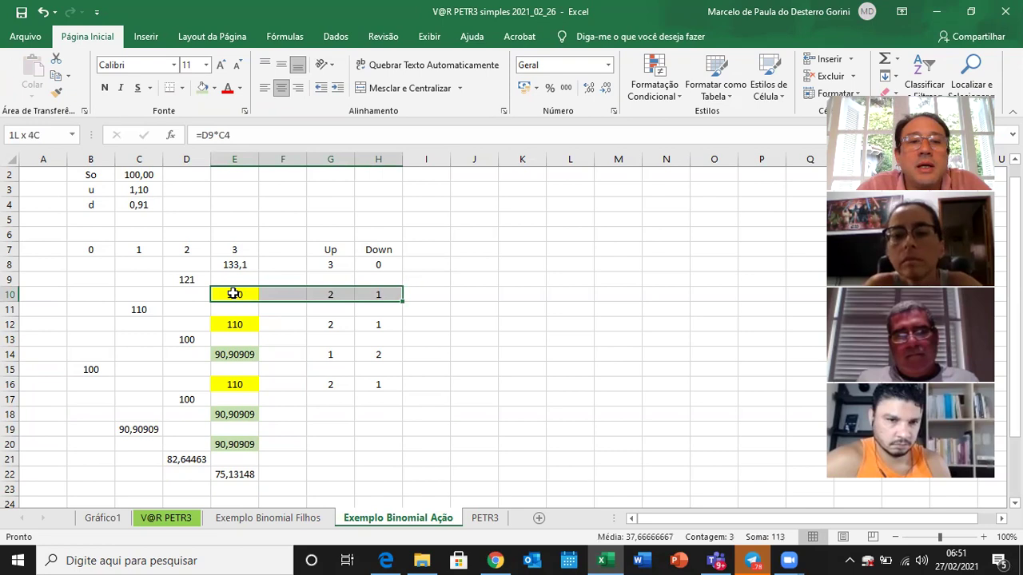
key(Down)
key(Down)
key(shift+Right)
key(shift+Right)
key(shift+Right)
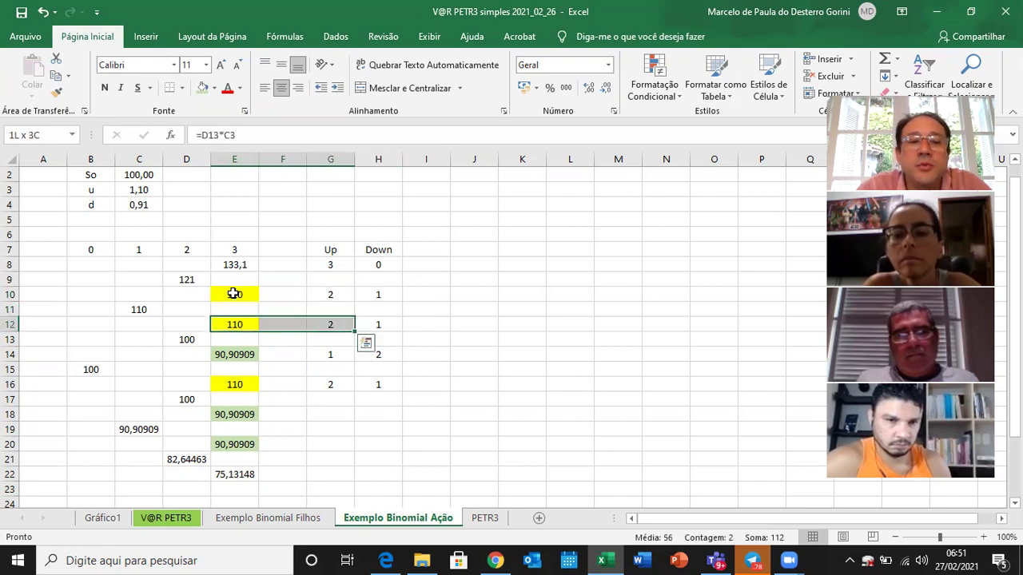
key(Left)
key(Down)
key(Down)
key(Down)
key(Down)
key(Right)
key(shift+Right)
key(shift+Right)
key(shift+Right)
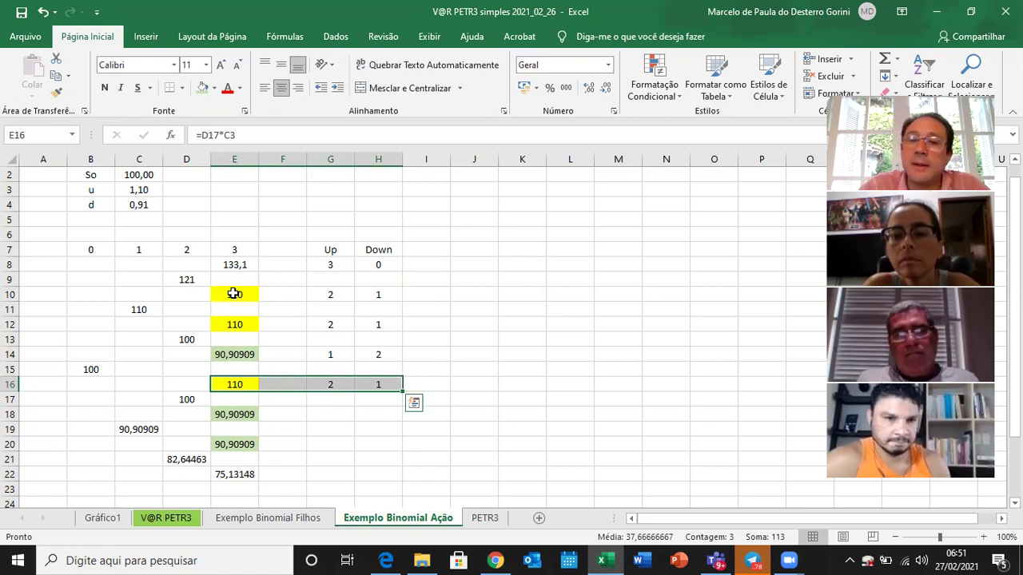
key(Up)
key(Up)
key(Up)
key(Up)
key(Up)
key(Up)
key(Up)
key(Right)
key(Right)
key(Down)
key(Right)
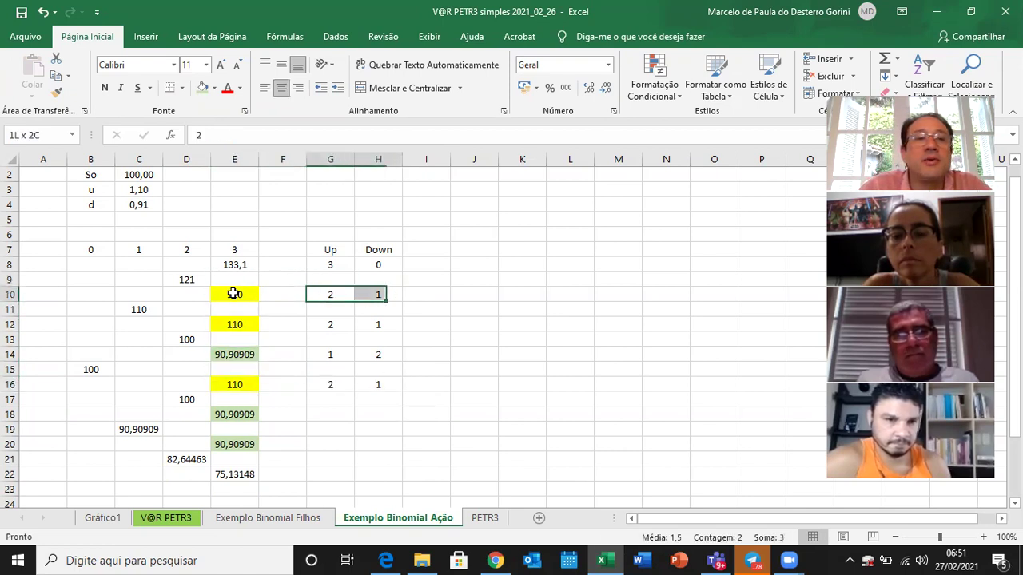
key(Right)
key(Left)
key(Left)
key(Left)
key(Left)
click(56, 93)
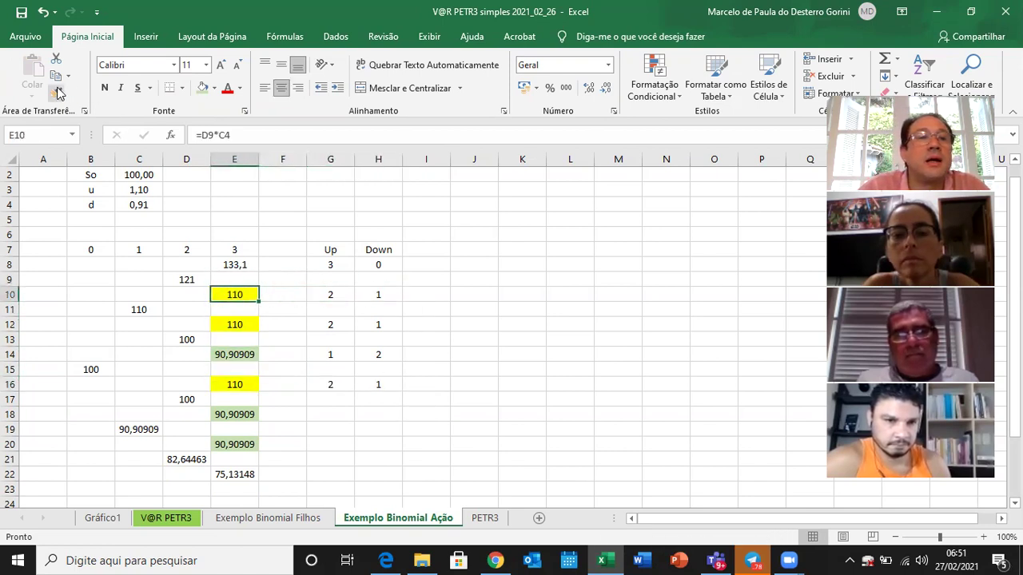
click(334, 297)
drag(334, 297, 392, 302)
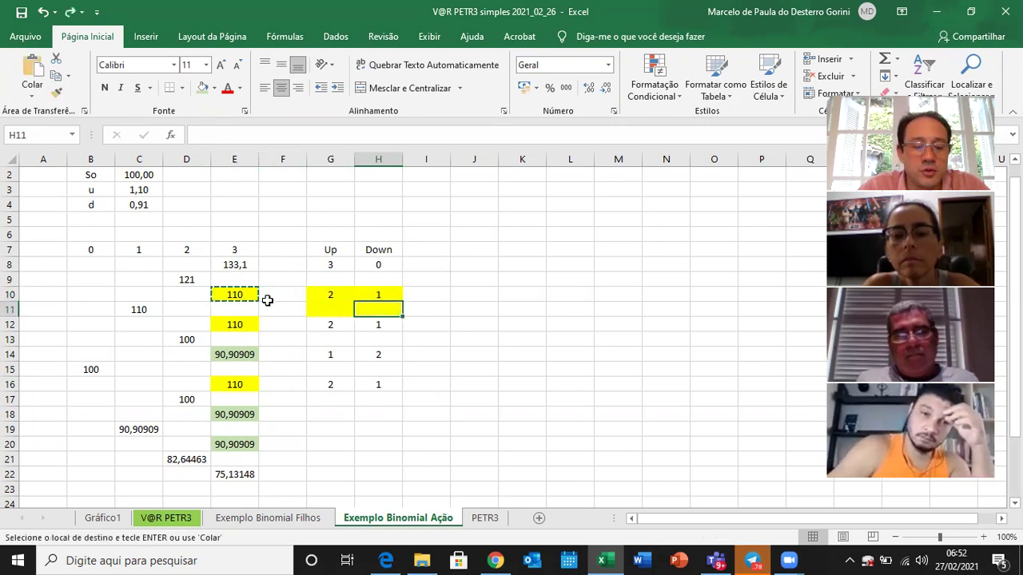
key(ctrl+z)
- Copy the yellow formatting of E10 onto the move counts in G10:H10, G12:H12 and G16:H16
click(228, 294)
click(55, 93)
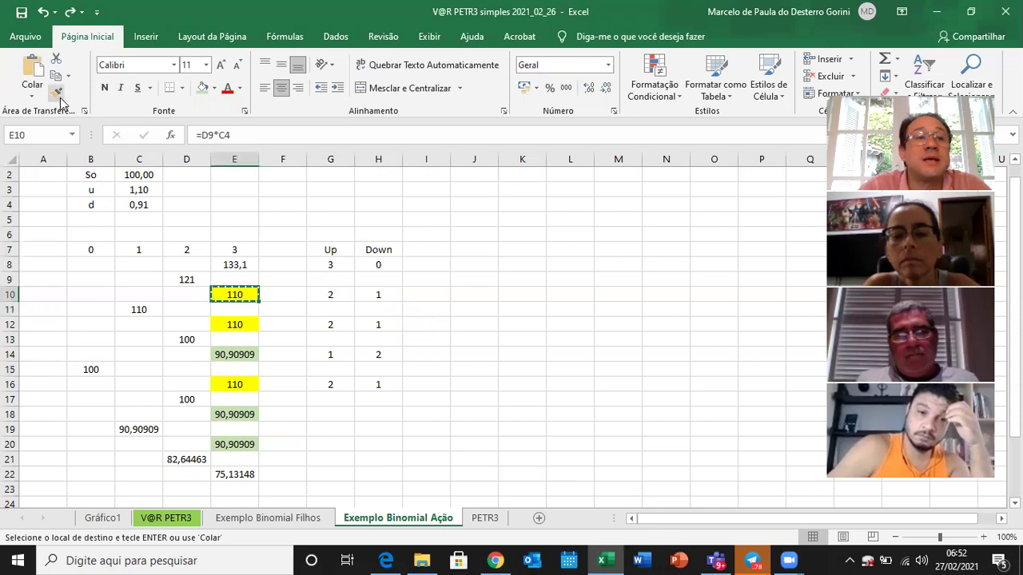
click(334, 298)
drag(330, 297, 376, 295)
drag(328, 324, 376, 328)
drag(331, 389, 382, 390)
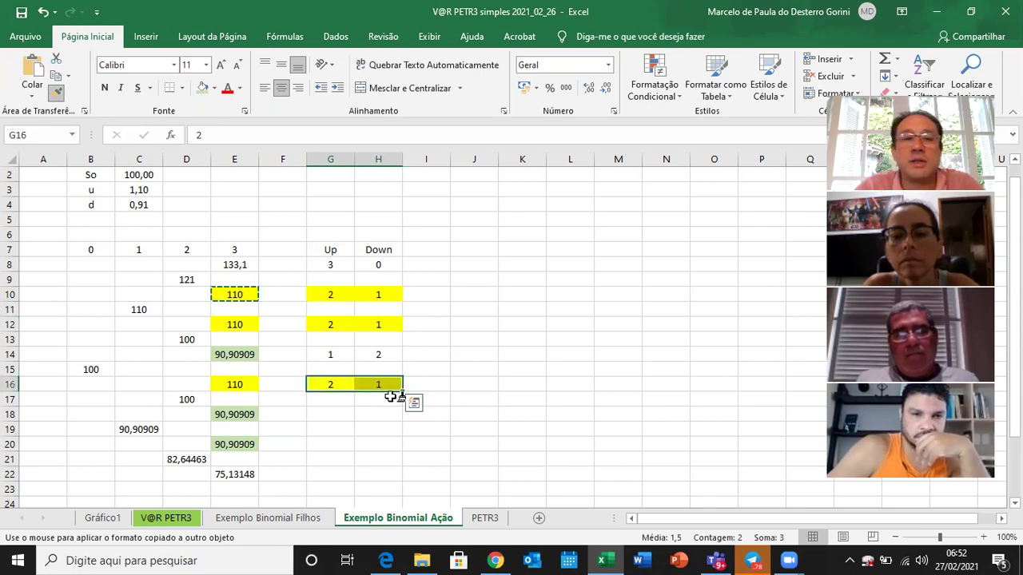
key(Escape)
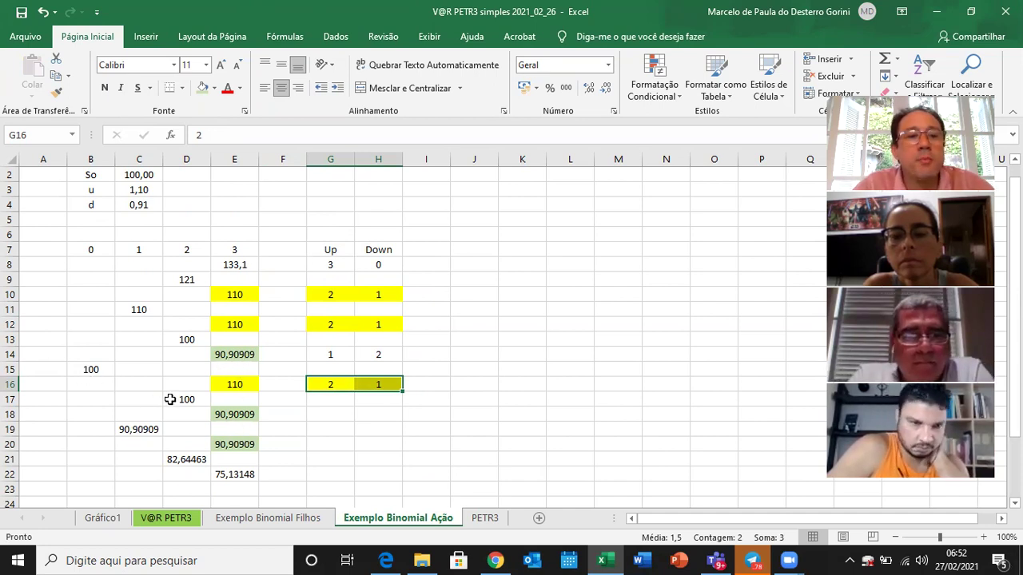
- Enter 1 up move in G18 and copy the down-moves formula from H14 to H18
click(319, 416)
text(1)
key(Tab)
key(Up)
key(Up)
key(Up)
key(Up)
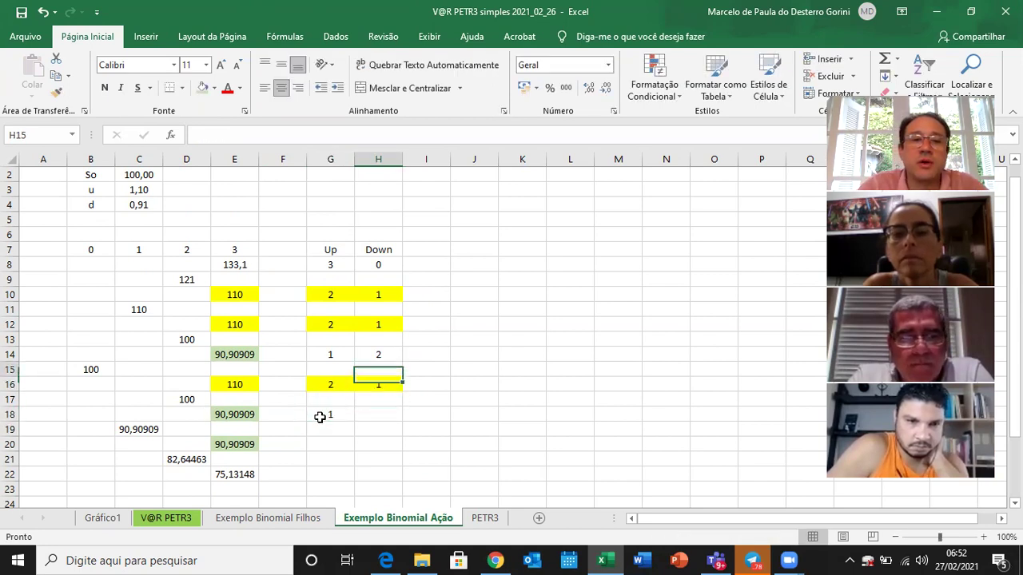
key(ctrl+c)
key(Down)
key(Down)
key(Down)
key(Down)
key(ctrl+v)
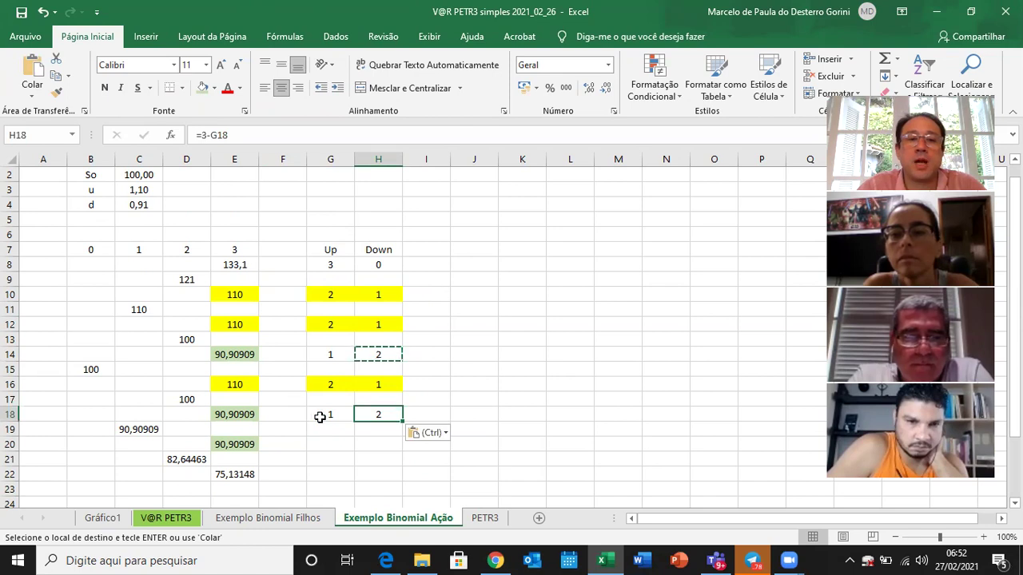
key(F2)
click(319, 417)
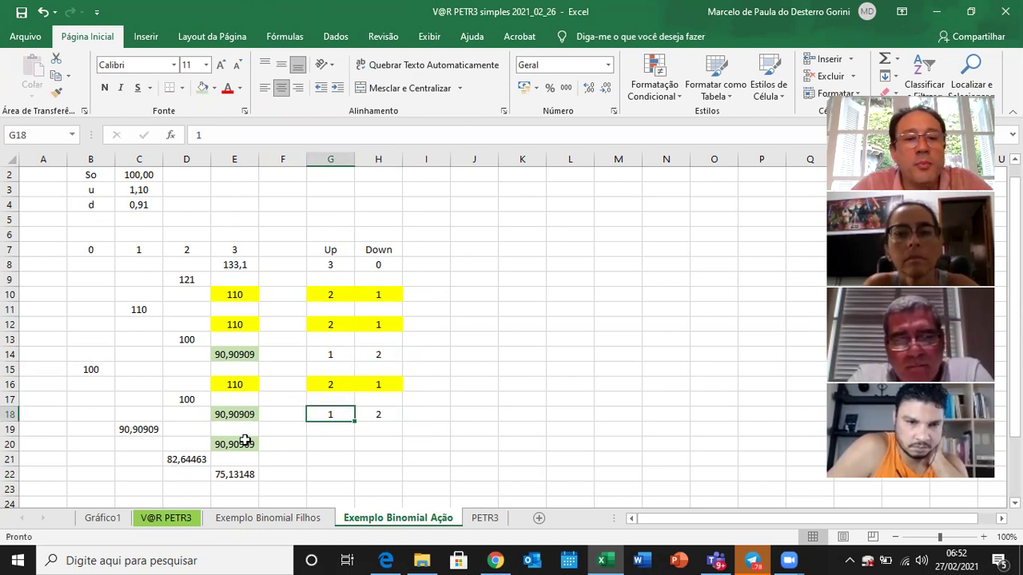
- Enter 1 up move in G20 and copy the down-moves formula from H18 to H20
click(320, 441)
text(1)
key(Up)
key(Up)
key(Right)
key(ctrl+c)
key(Down)
key(Down)
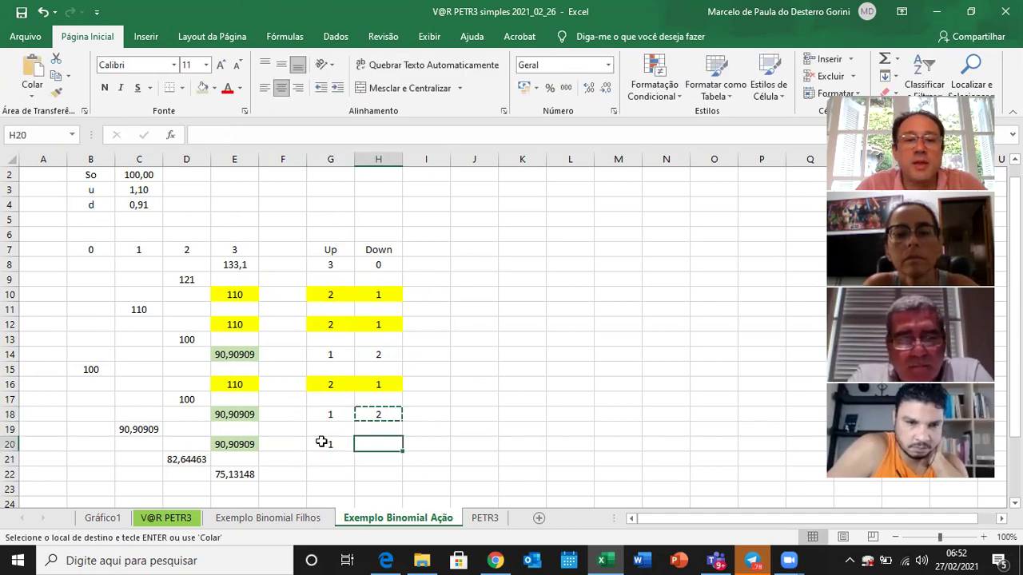
key(ctrl+v)
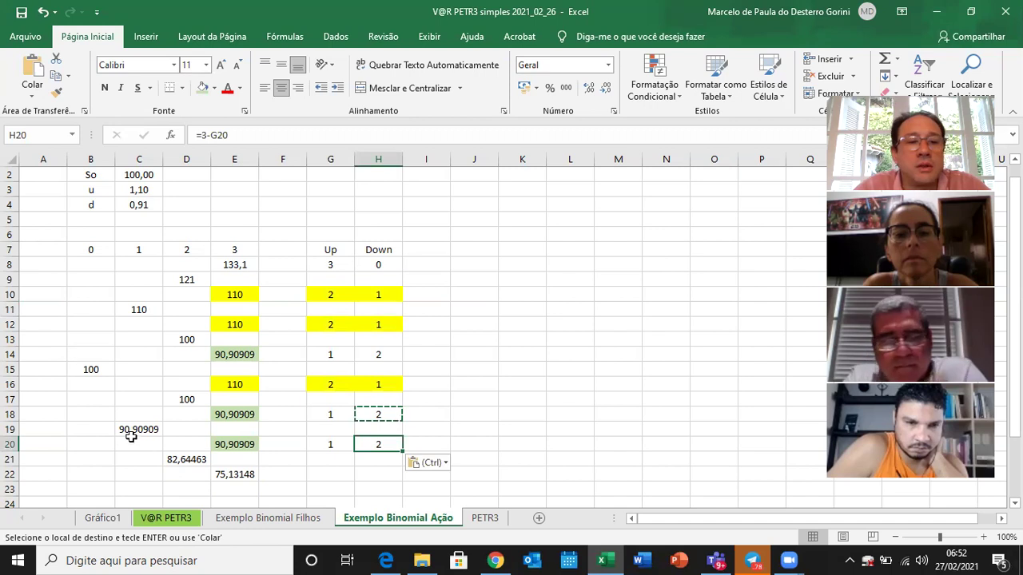
- Enter 0 up moves in G22 and copy the down-moves formula from H20 to H22
click(320, 475)
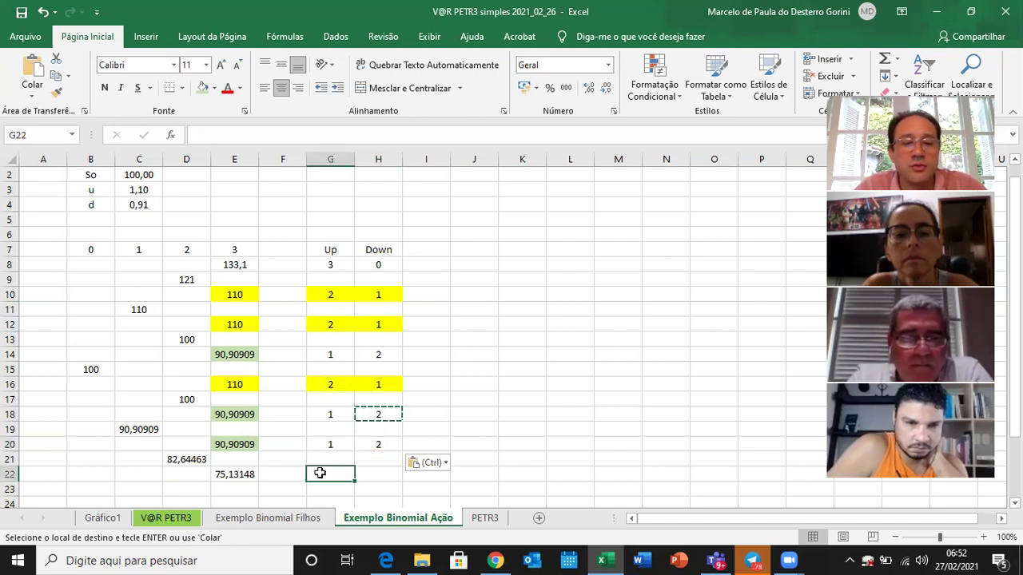
text(0)
key(Return)
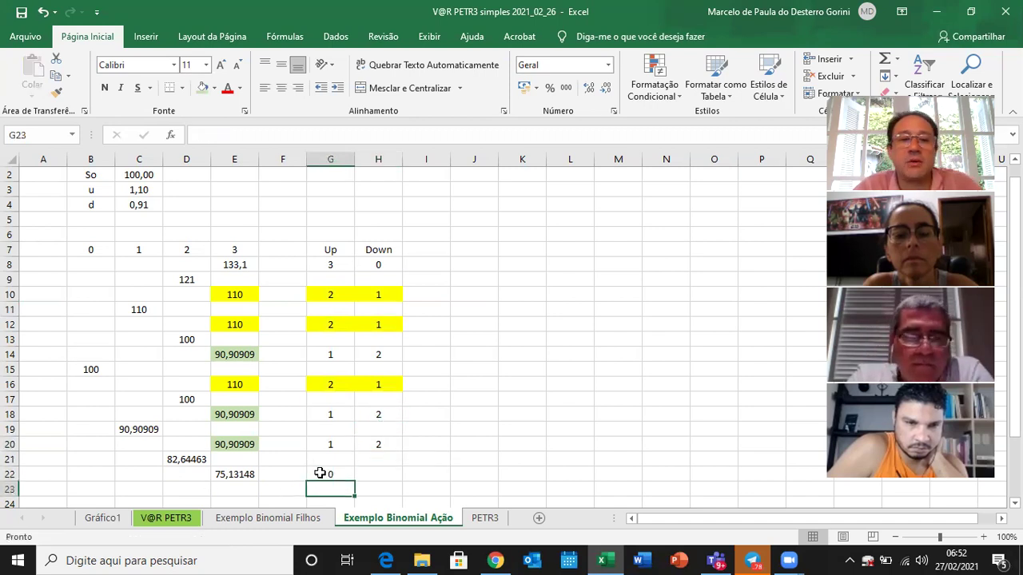
click(380, 438)
key(ctrl+c)
key(Down)
key(Down)
key(ctrl+v)
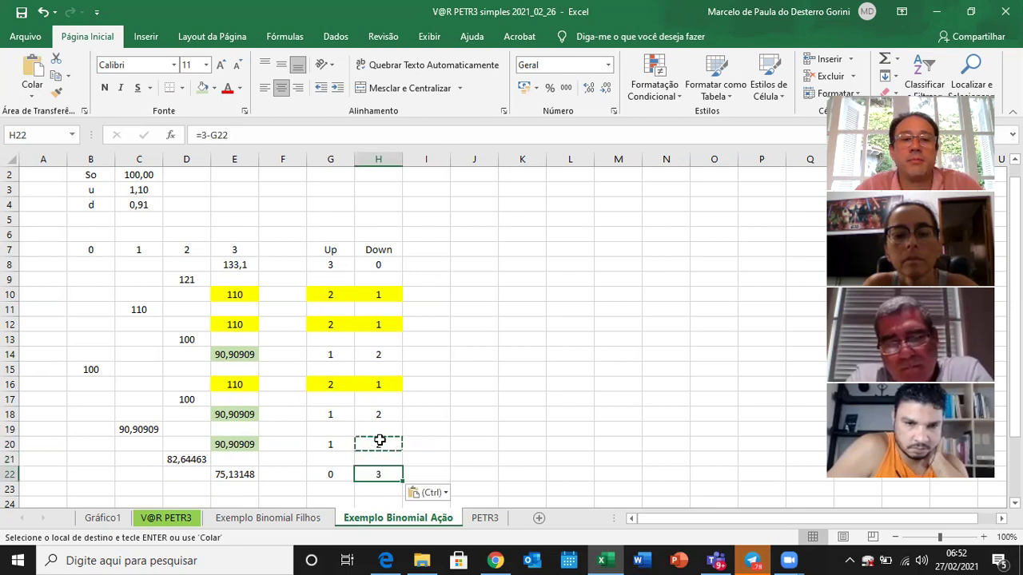
key(Escape)
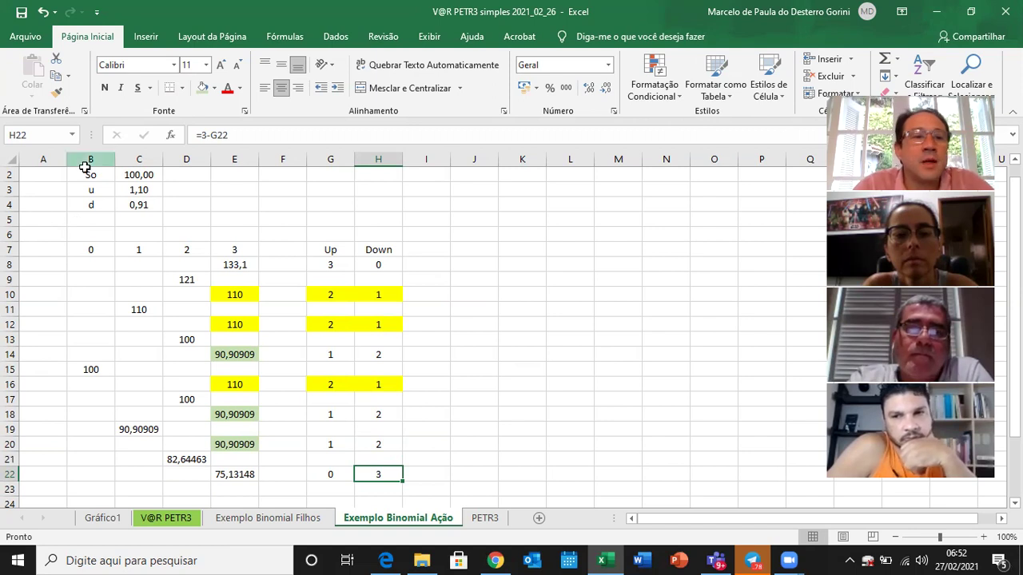
click(503, 240)
key(Up)
key(Up)
key(Up)
key(Up)
key(Up)
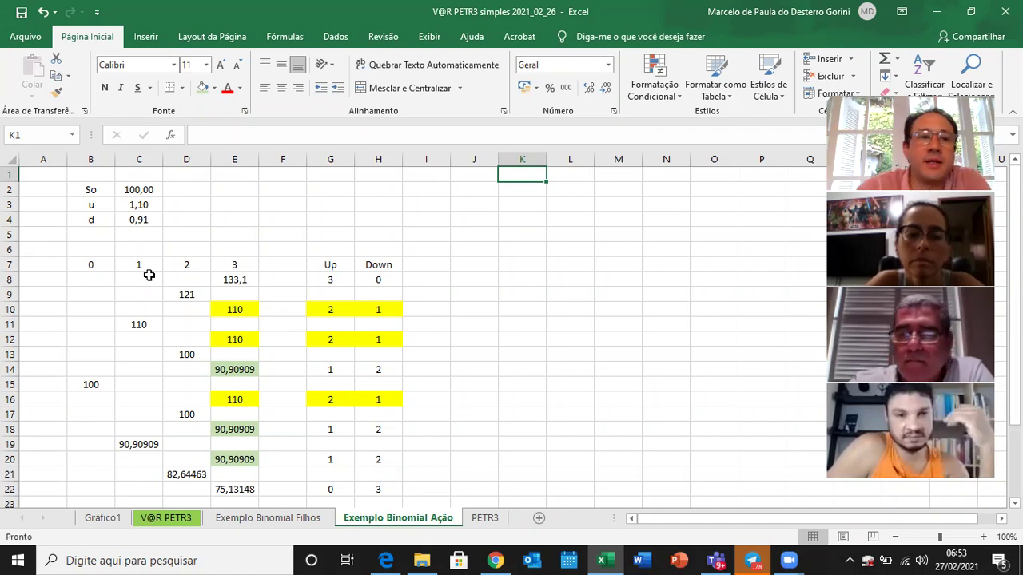
- Delete the empty row 6 above the stage headings
click(11, 250)
right_click(11, 249)
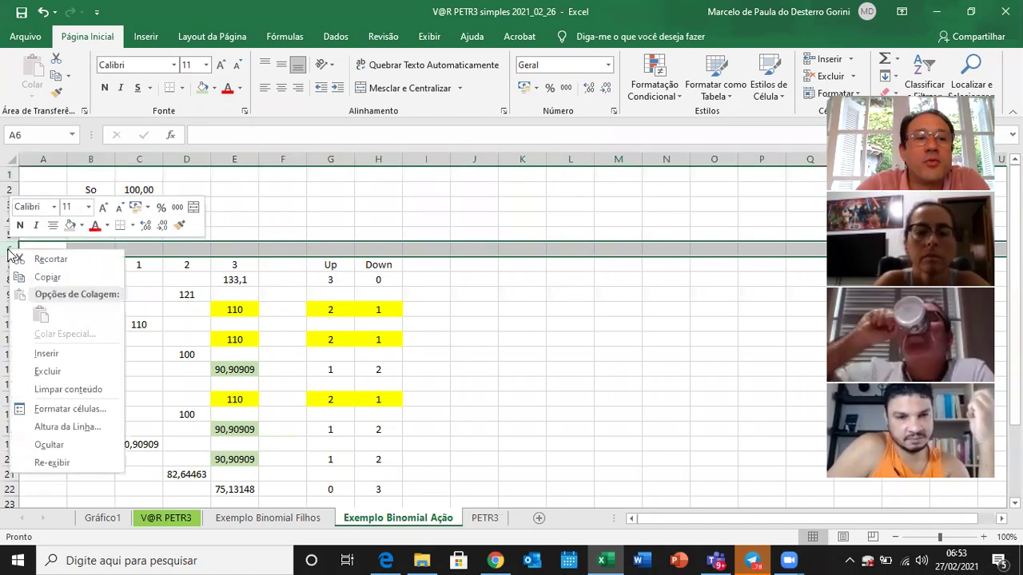
click(50, 372)
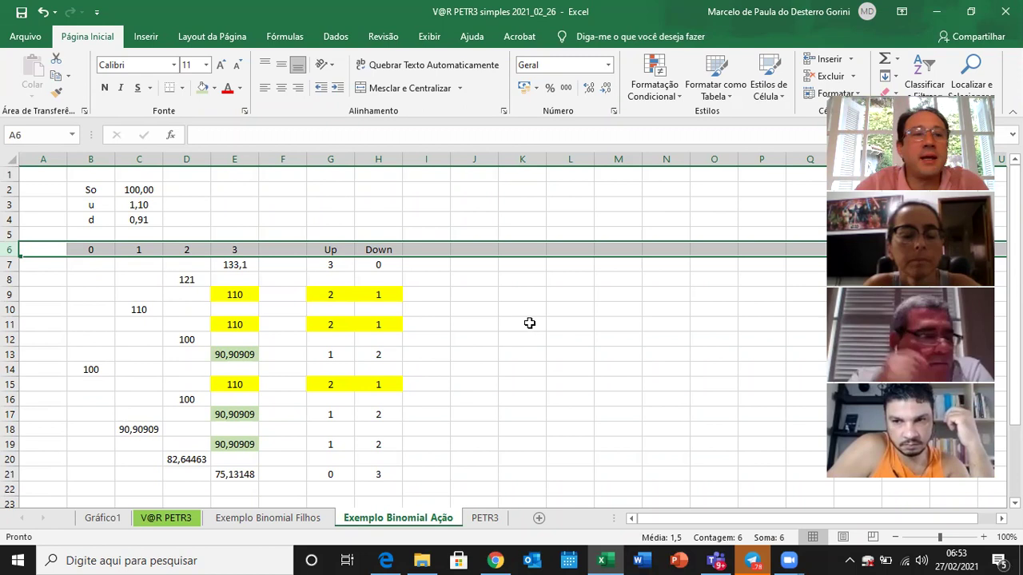
- Enter the probability labels p in E3 and 1-p in E4
click(239, 206)
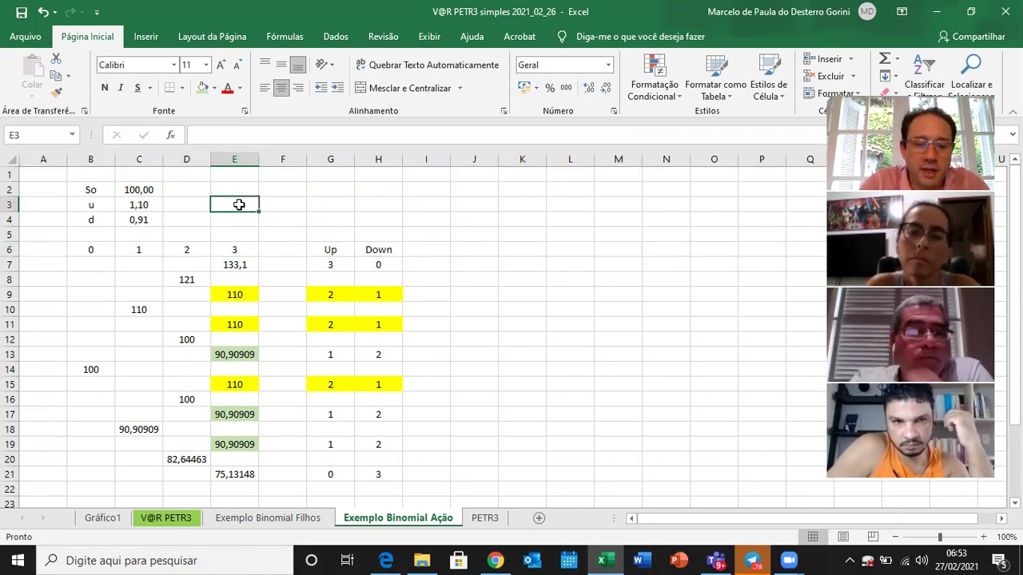
key(Down)
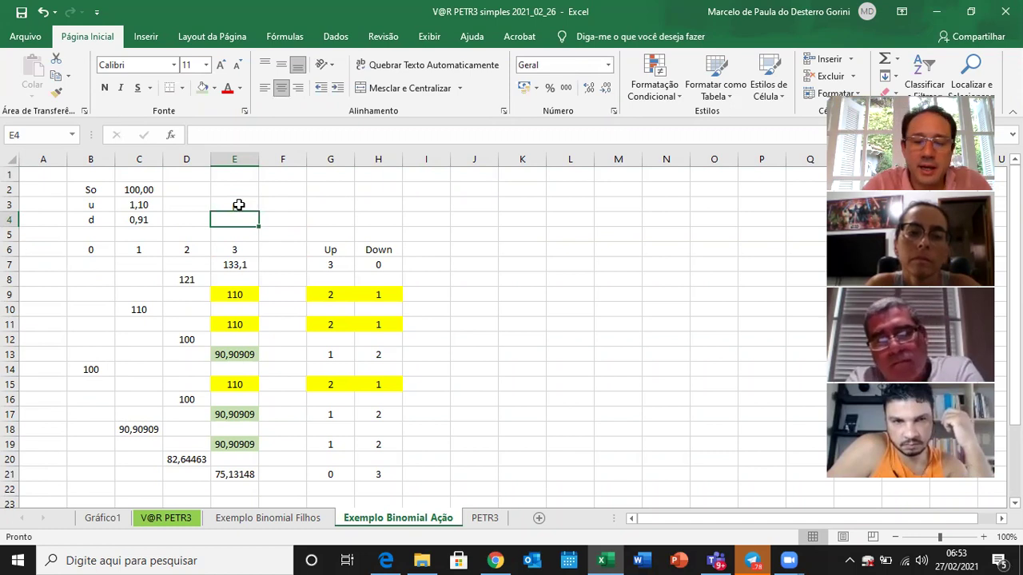
text(1-p)
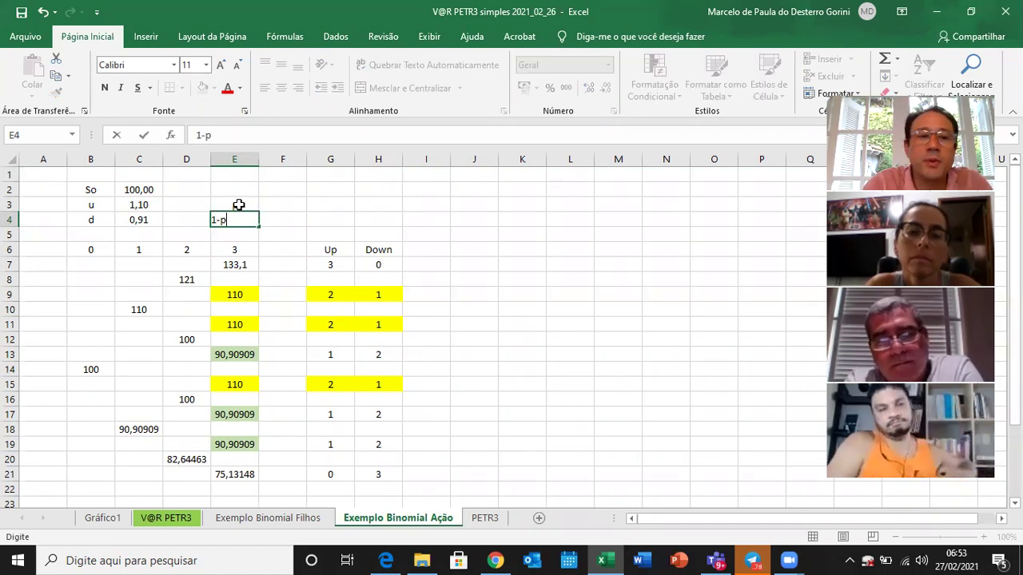
key(Return)
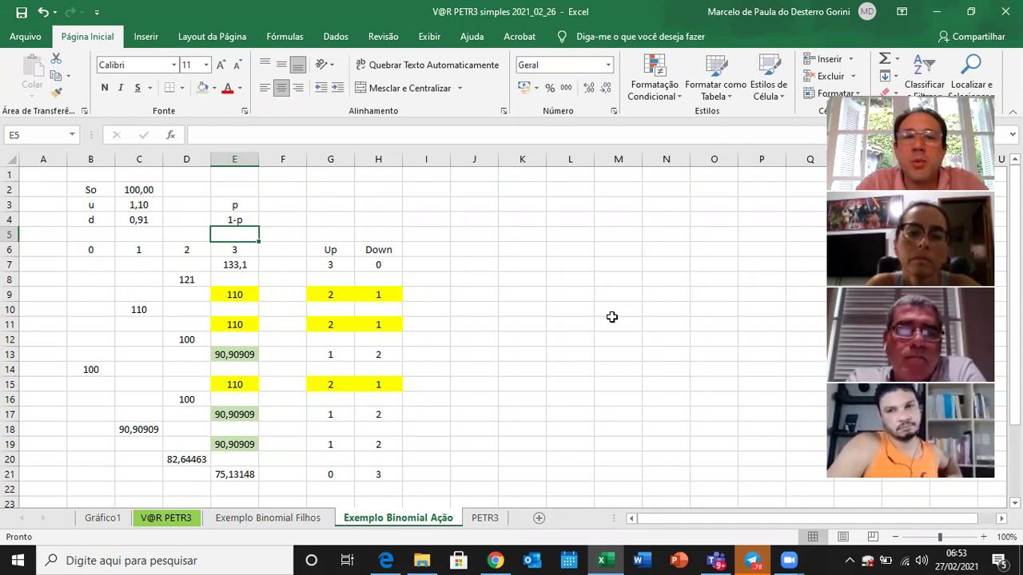
- Start a one-step tree diagram with So in K5 and the up-branch label So*u in M3
click(527, 235)
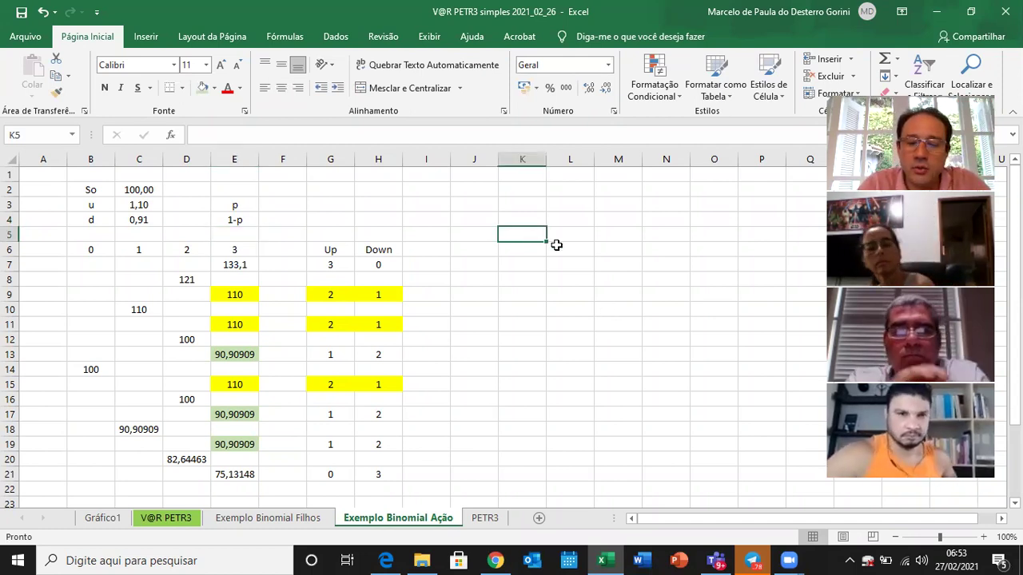
text(So)
key(ctrl+Return)
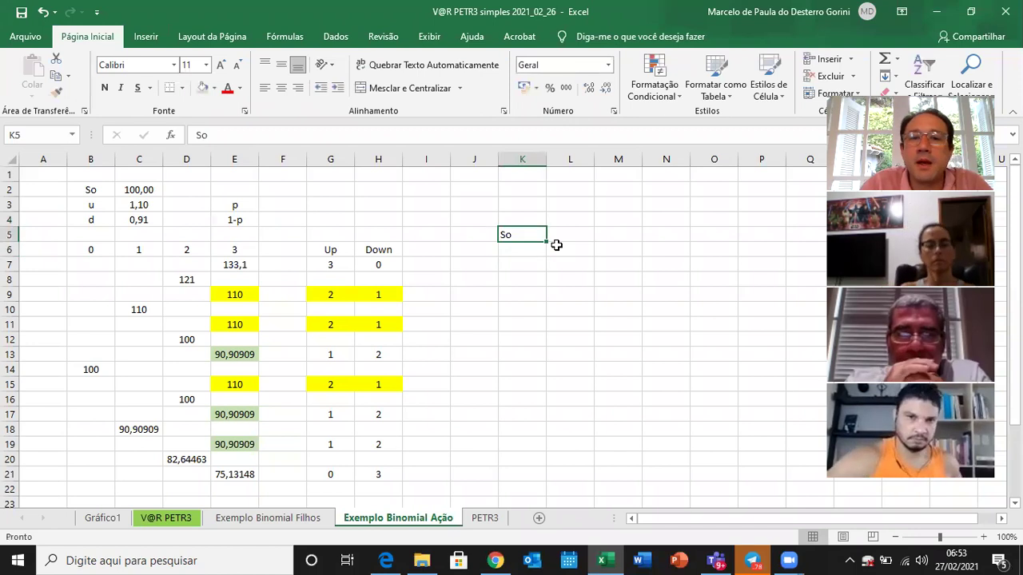
key(Up)
key(Right)
key(Right)
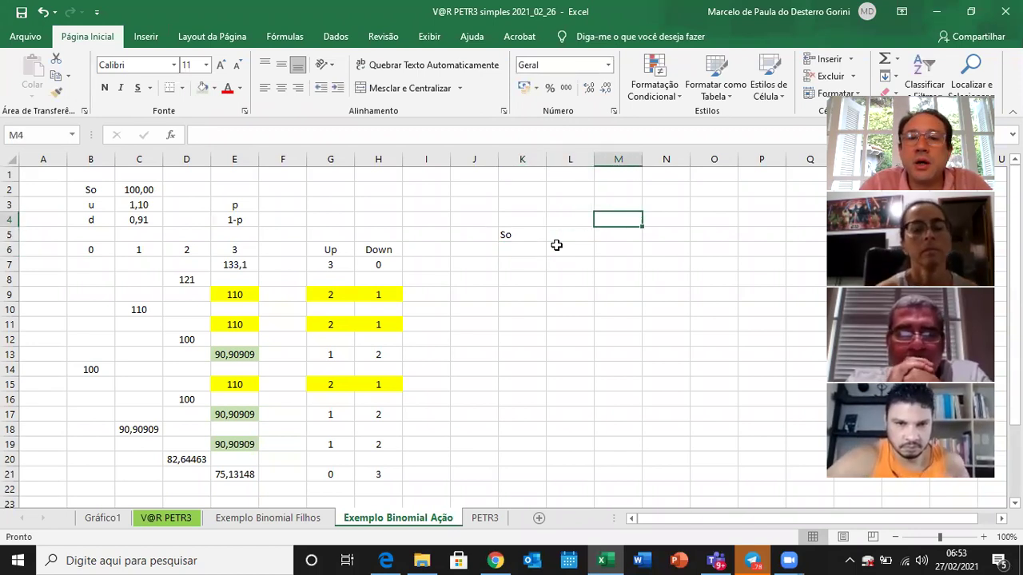
key(Up)
text(S)
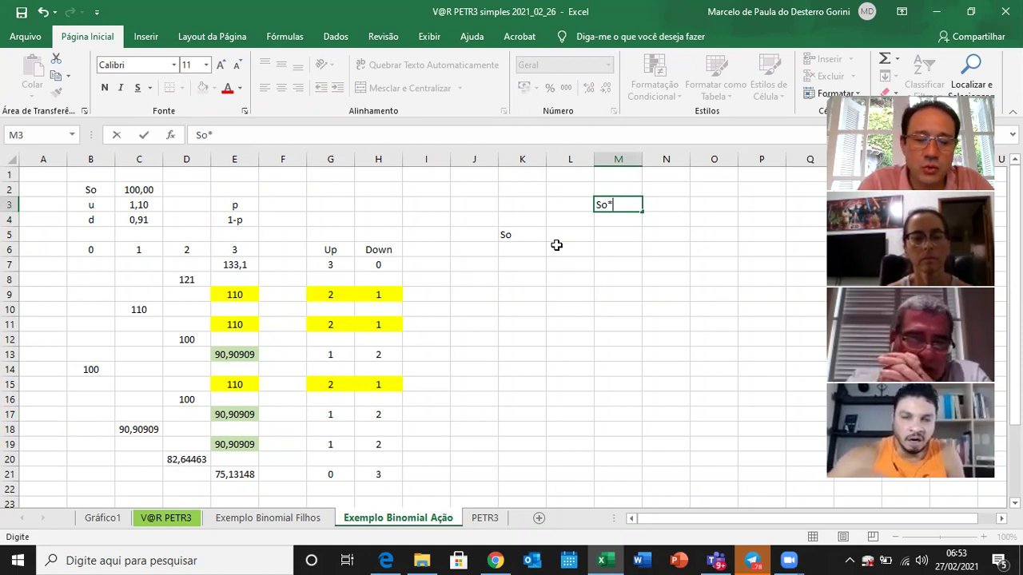
key(Return)
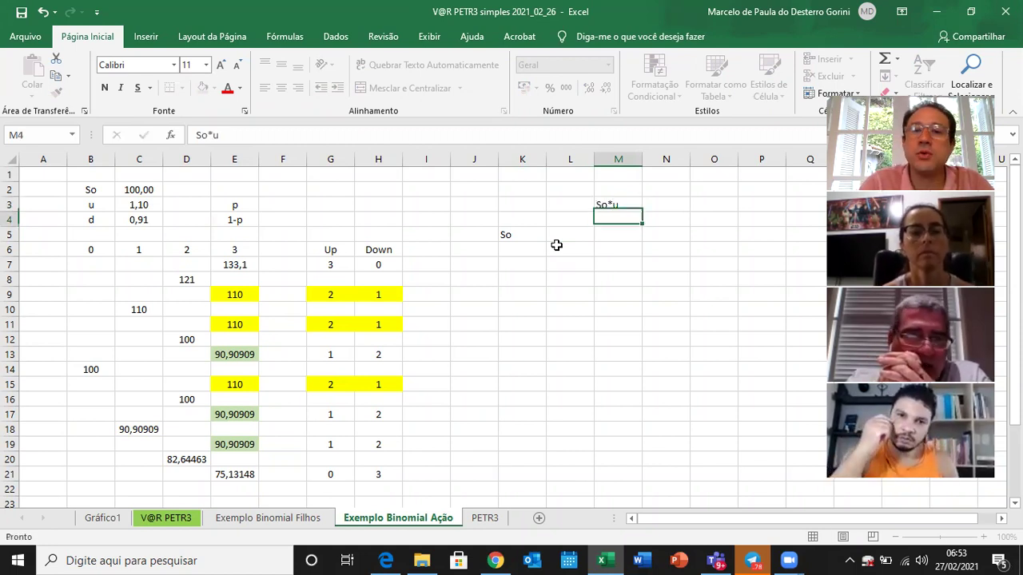
- Enter the down-branch label S0*d in M7
key(Down)
key(Left)
key(Right)
key(Down)
key(Down)
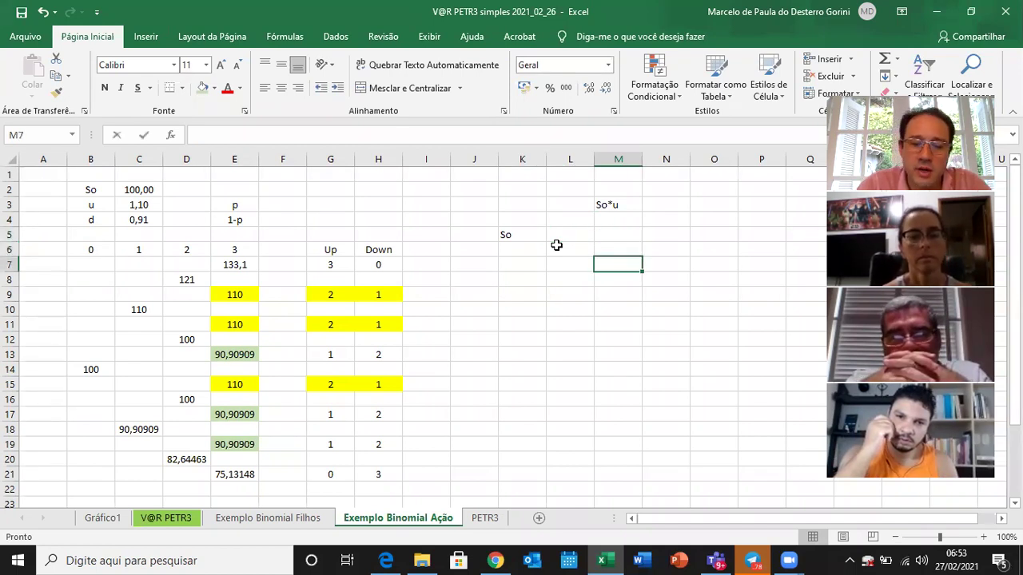
text(S)
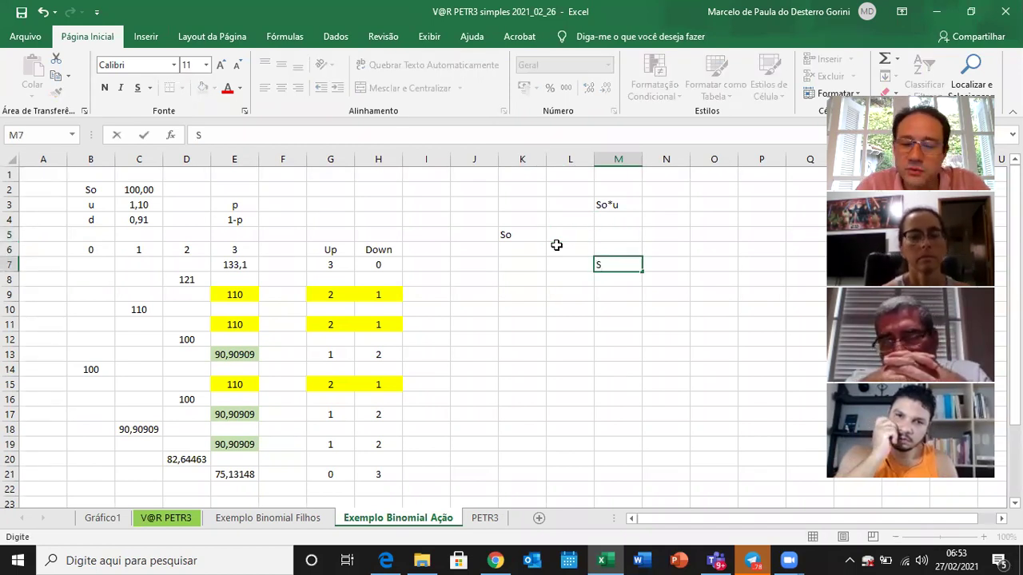
text(0*d)
key(Return)
- Label the branch probabilities with p in N3 beside So*u and 1-p in N7 beside S0*d
key(Up)
key(Up)
key(Up)
key(Up)
key(Left)
key(Left)
key(Right)
key(Right)
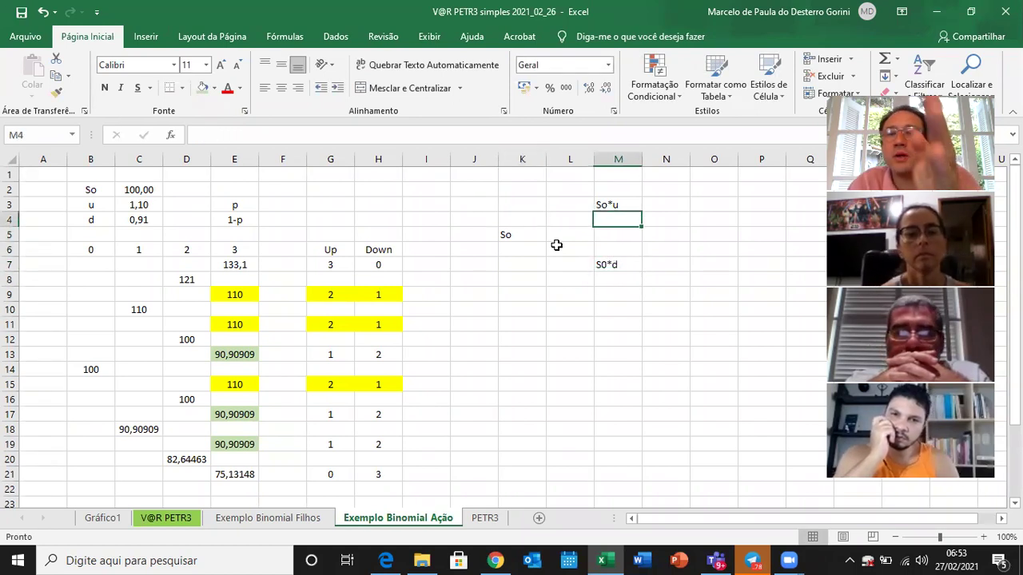
key(Left)
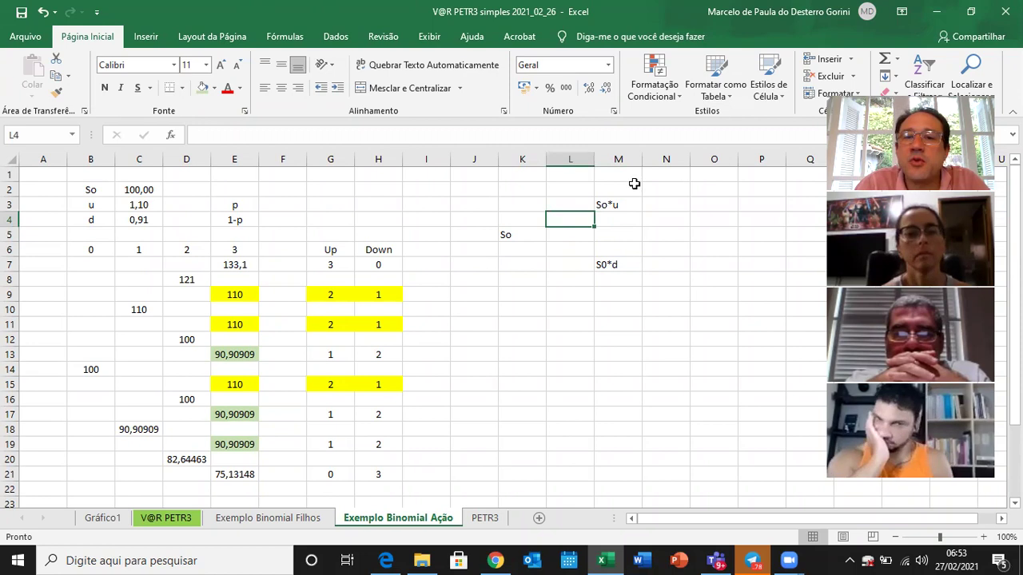
click(670, 206)
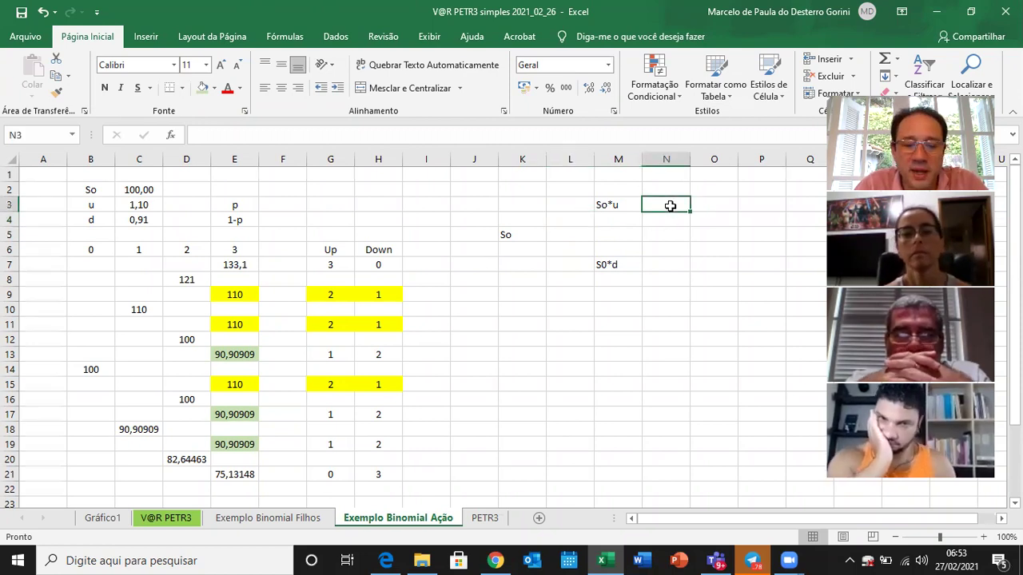
text(p)
key(Return)
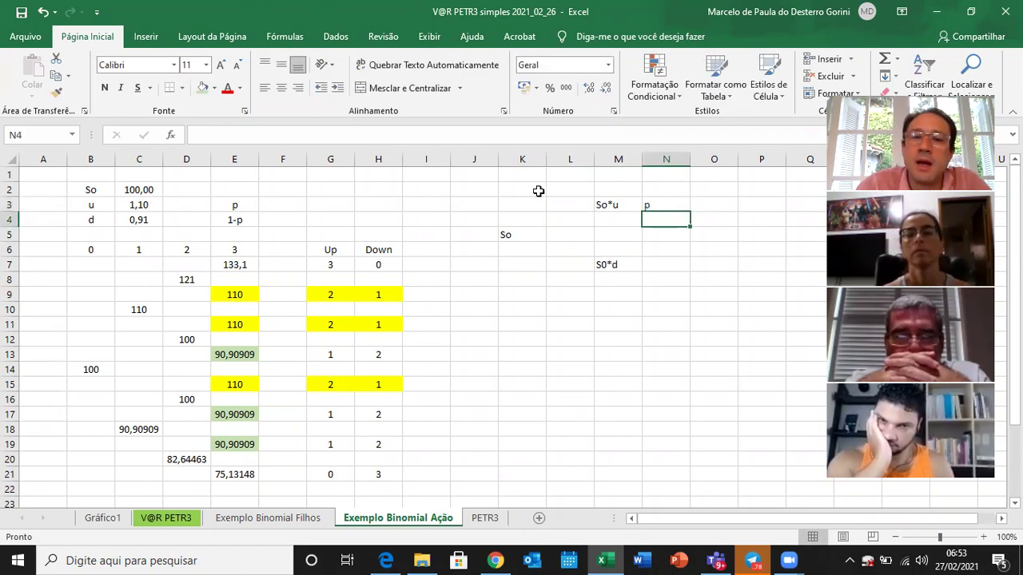
click(658, 265)
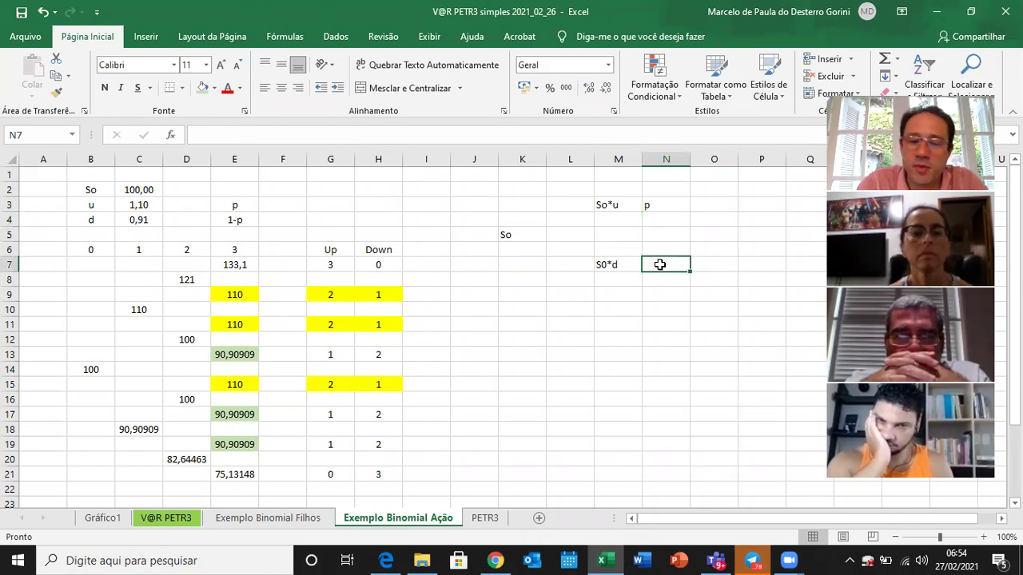
text(1-)
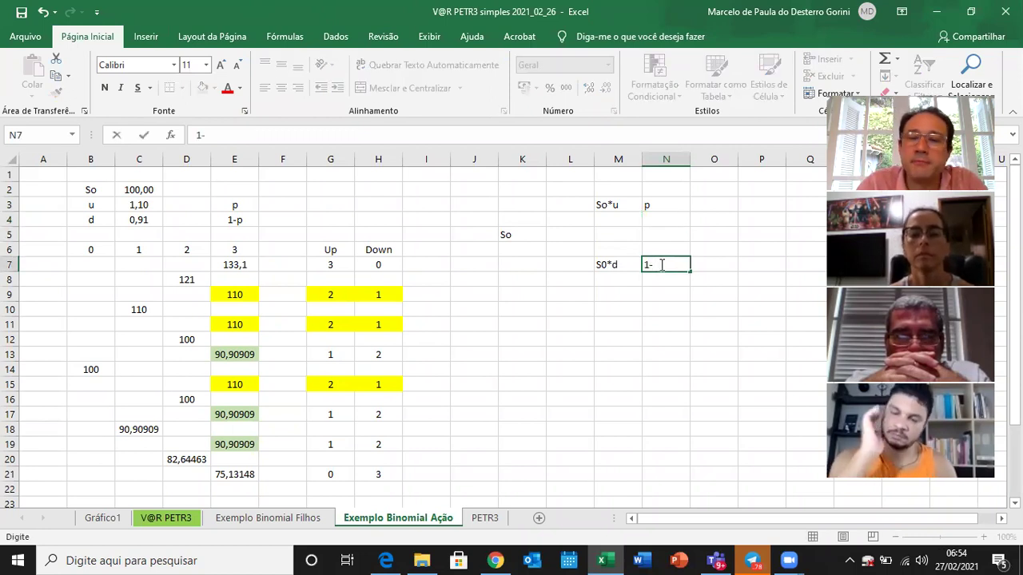
key(Return)
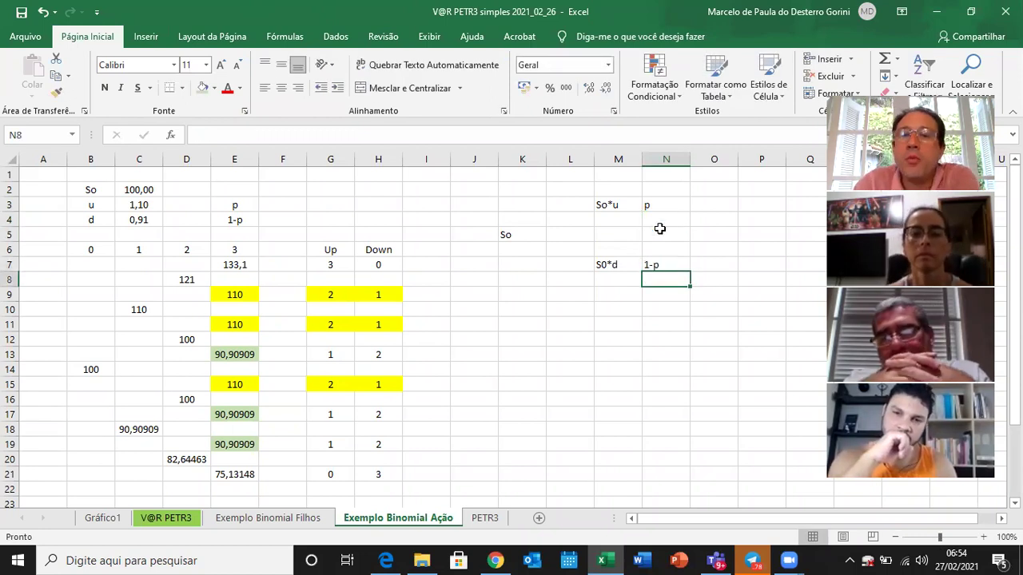
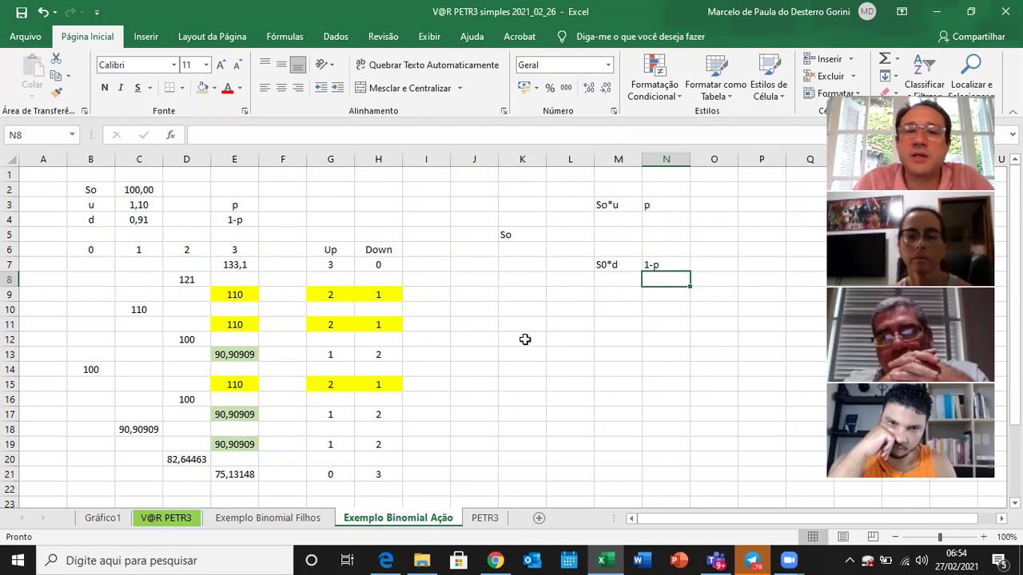
- Copy the one-step tree diagram in K3:N7 to the block starting at K10
drag(521, 203, 666, 265)
key(ctrl+c)
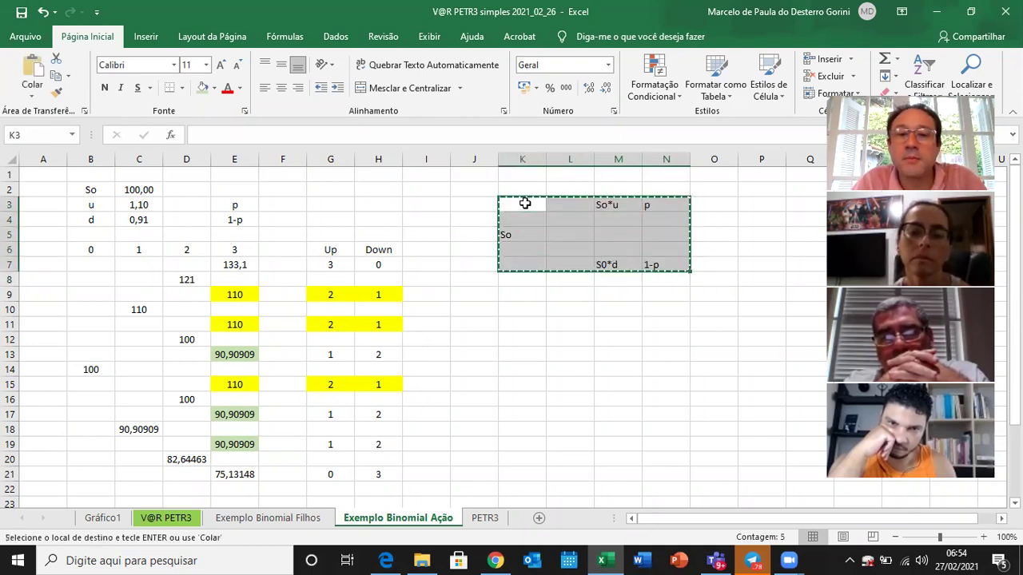
key(Down)
key(Down)
key(Down)
key(Down)
key(Down)
key(Down)
key(Down)
key(ctrl+v)
- Replace the So label in K12 of the copied diagram with the value 100
key(Down)
key(Down)
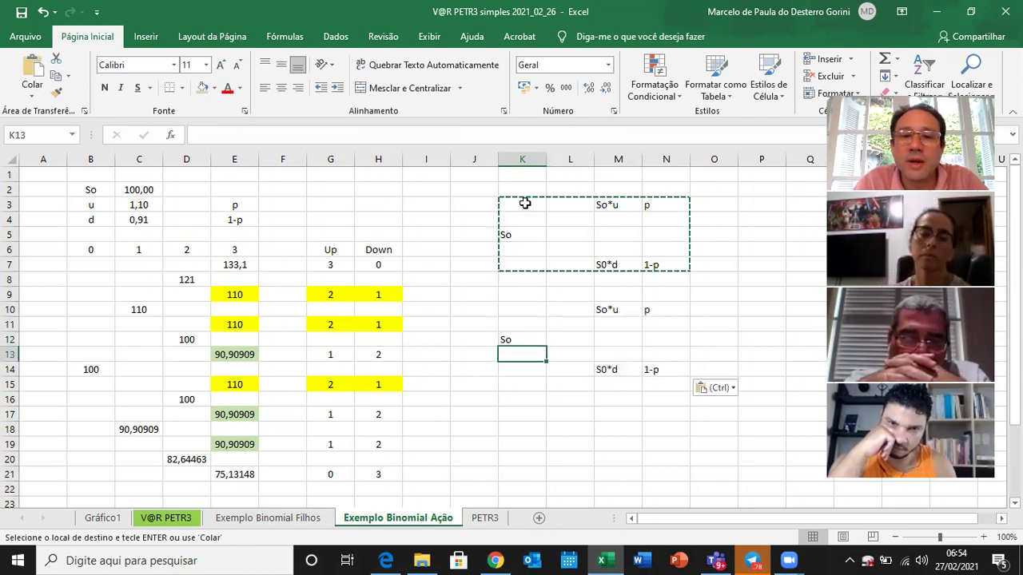
text(100)
key(Return)
- Calculate the up-branch price in M10 with the formula =K12*C3
key(Up)
key(Up)
key(Up)
key(Right)
key(Right)
text(=)
key(Left)
key(Left)
key(Down)
key(Down)
text(*)
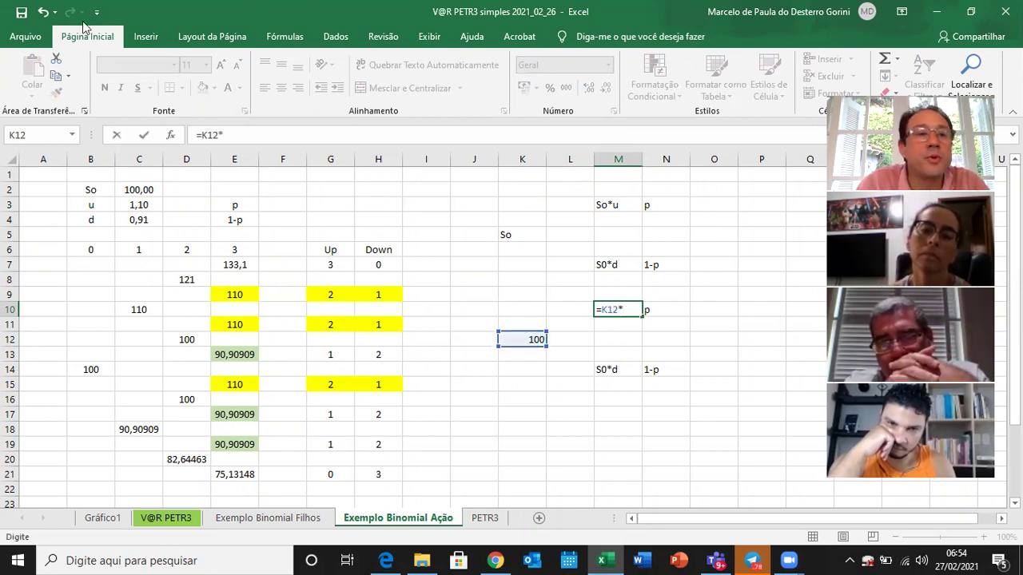
click(128, 205)
key(Return)
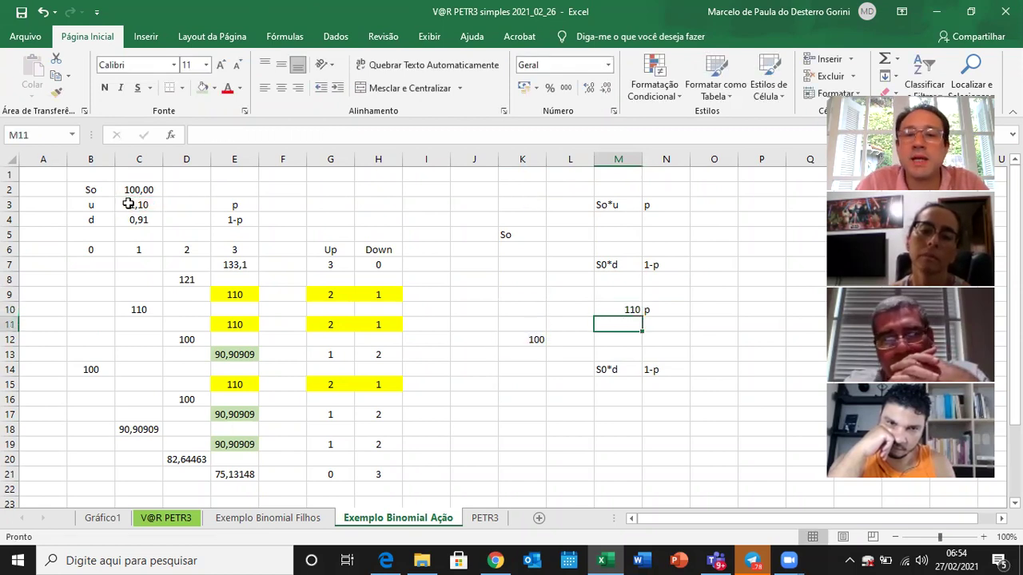
- Calculate the down-branch price in M14 with the formula =K12*C4
click(633, 371)
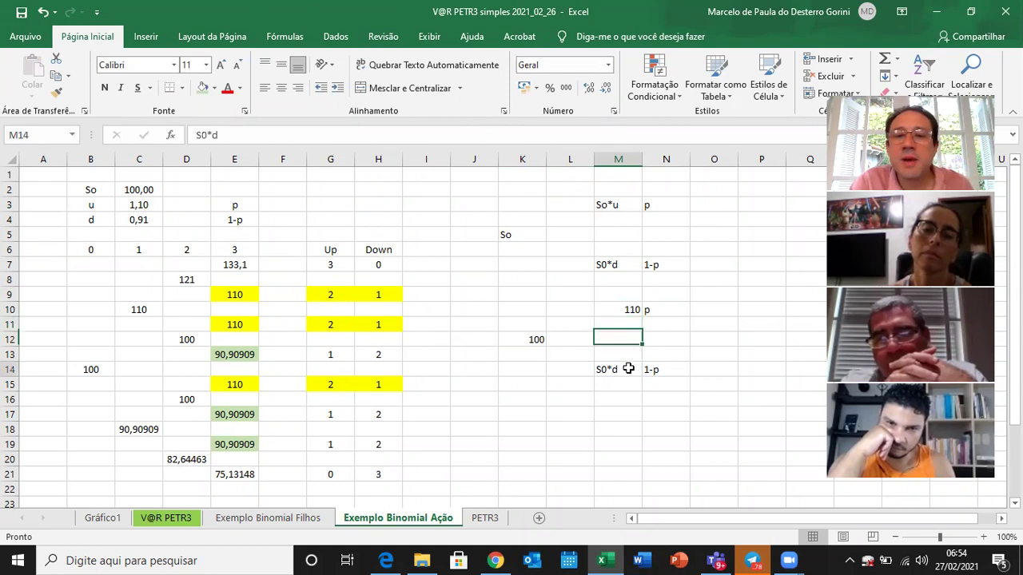
text(=)
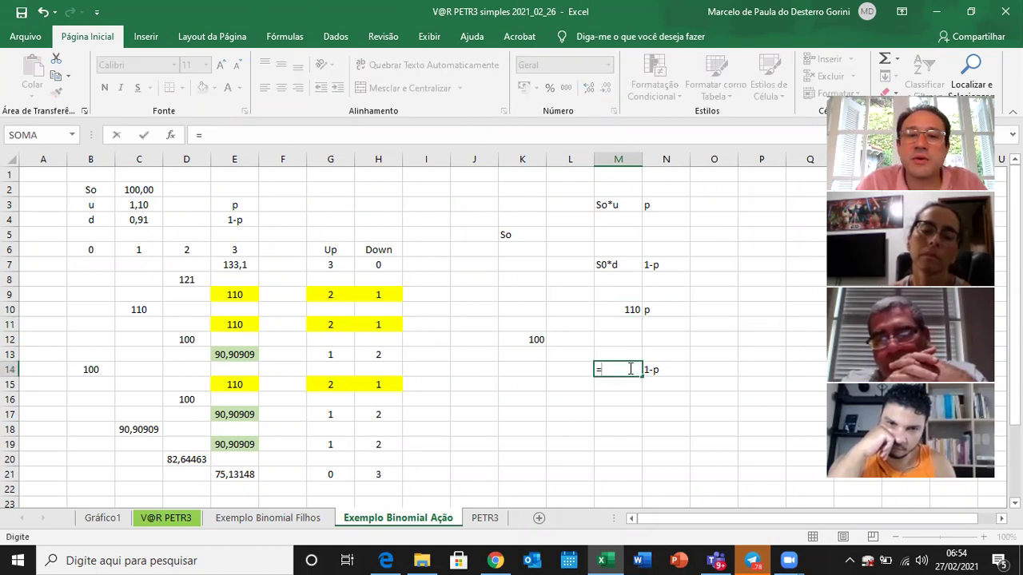
click(523, 328)
click(524, 339)
text(*)
click(141, 220)
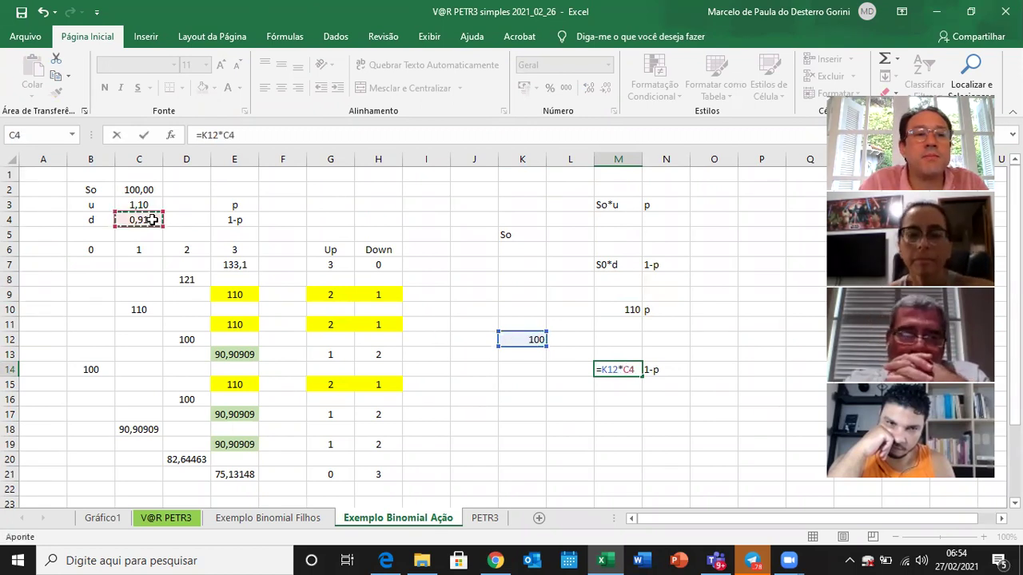
key(Return)
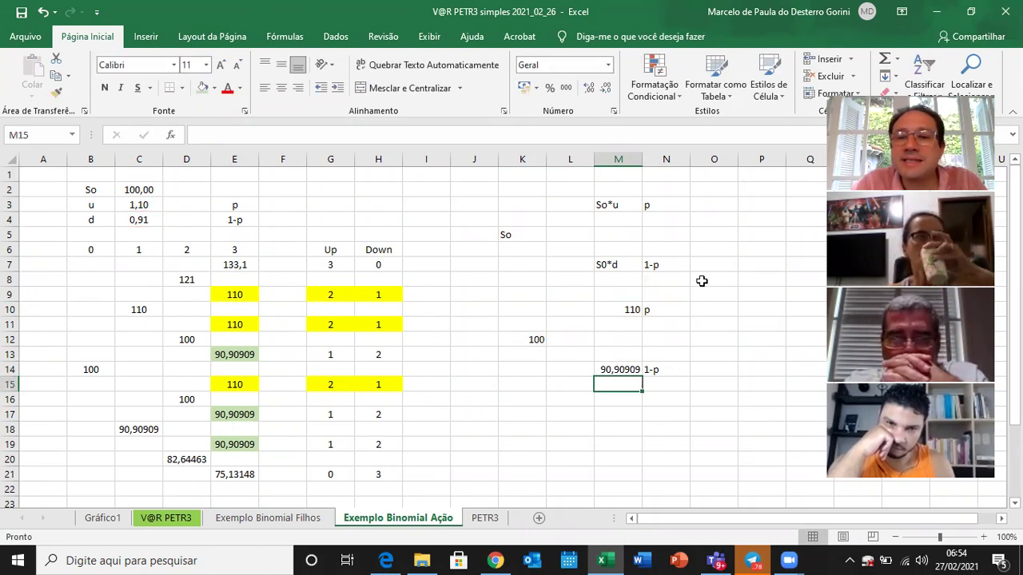
click(675, 308)
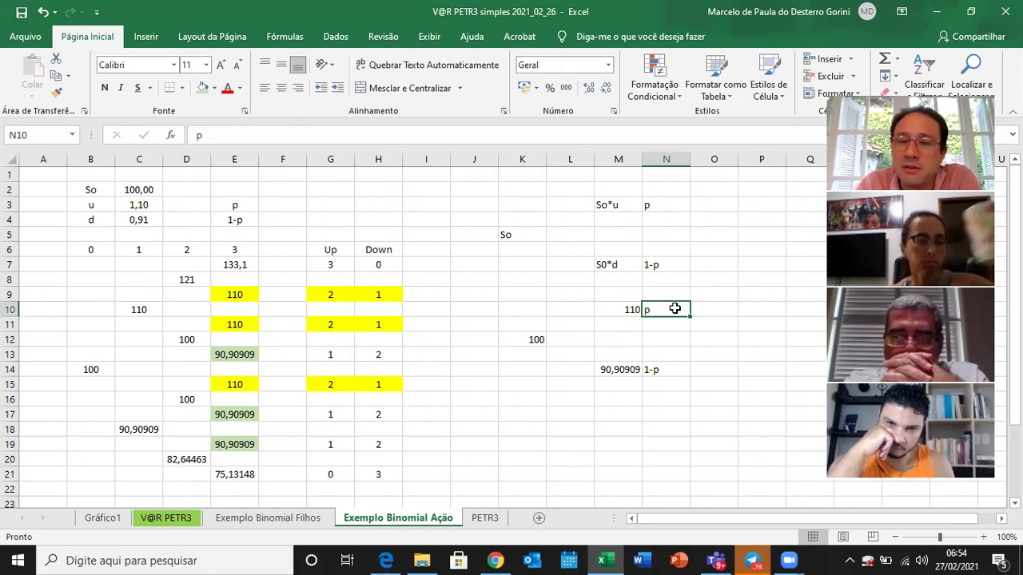
key(Down)
key(Down)
key(Down)
key(Down)
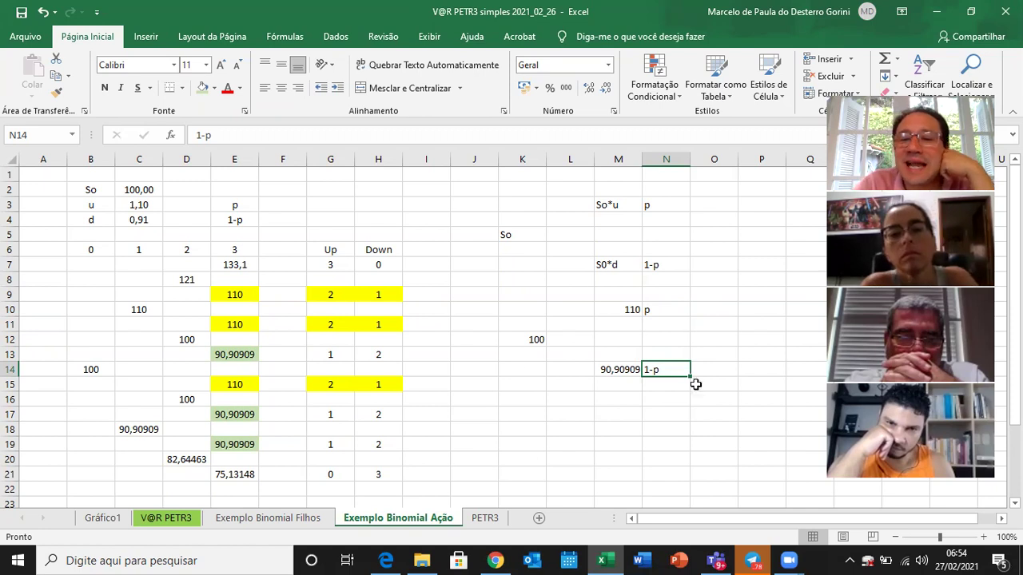
click(627, 310)
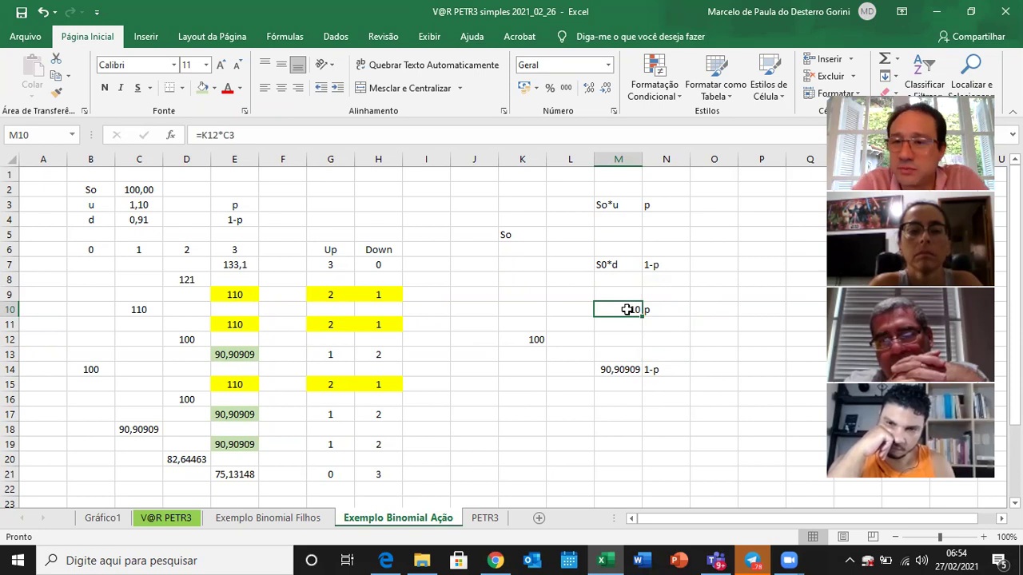
- Enter the label Rf in K16 below the numeric one-step tree
click(568, 392)
click(537, 397)
text(RF)
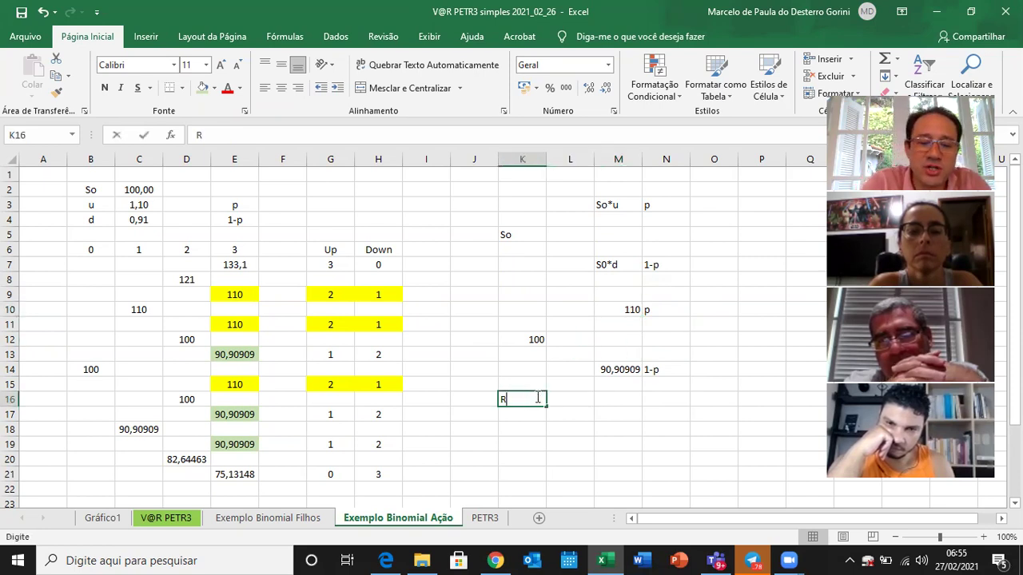
key(Return)
click(537, 397)
double_click(537, 397)
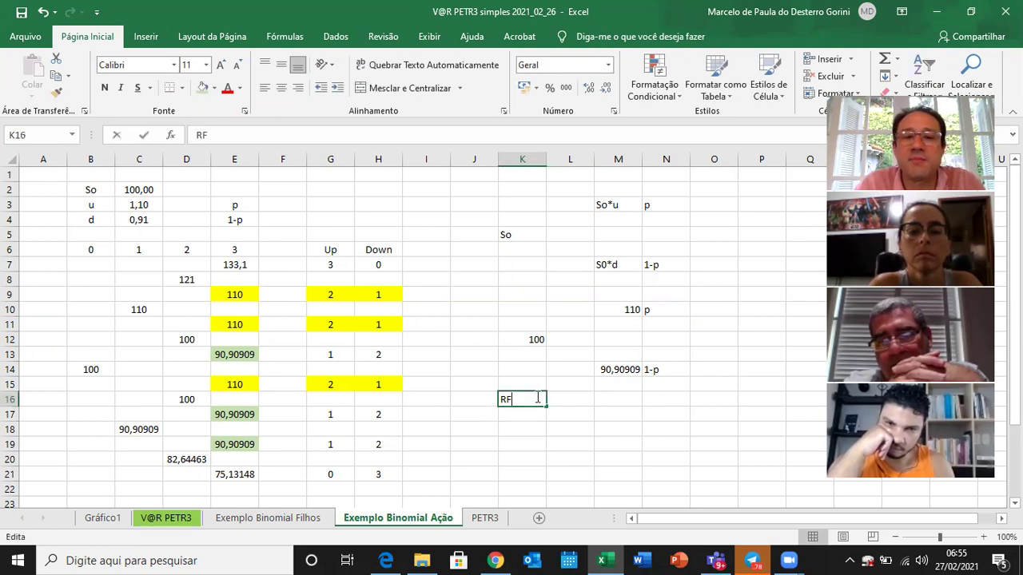
key(BackSpace)
text(f)
key(Return)
click(537, 397)
key(Right)
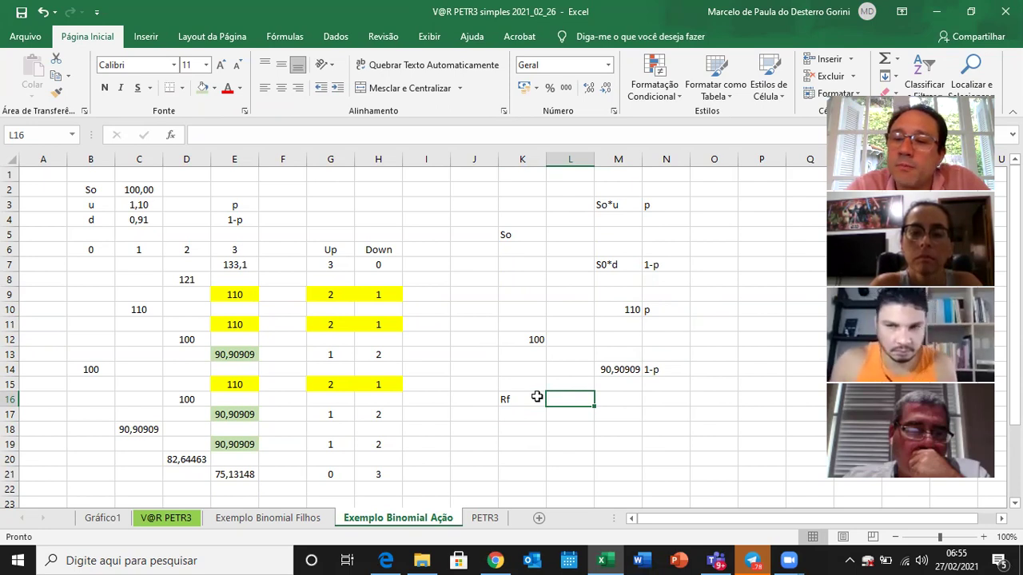
- Enter the rate 2% in L16 beside the Rf label and the unit label aa in M16
text(2%)
key(Return)
key(Up)
key(Right)
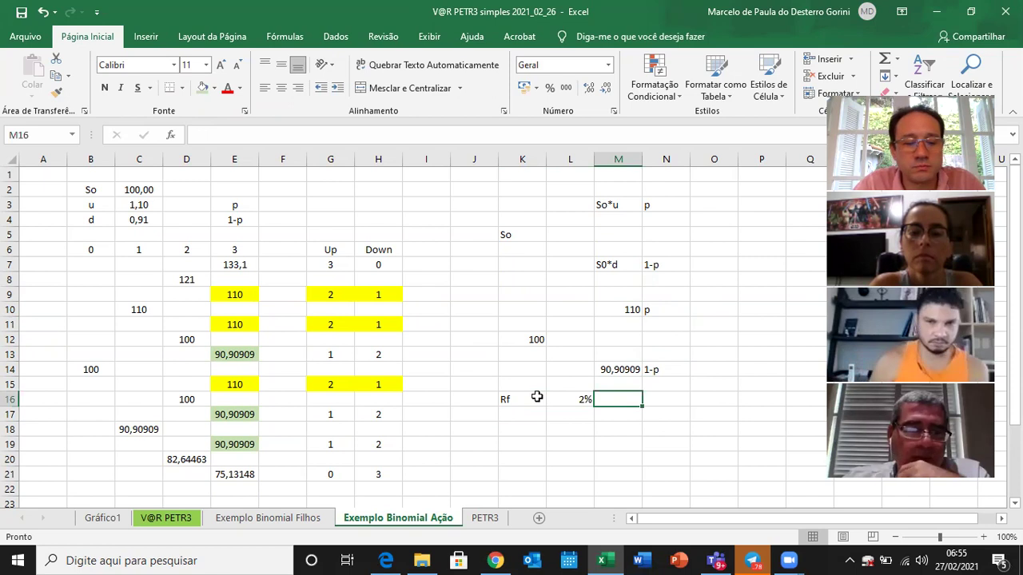
text(aa)
key(Return)
key(Up)
- Copy the Rf row K16:M16 into the row directly below, starting at K17
click(537, 397)
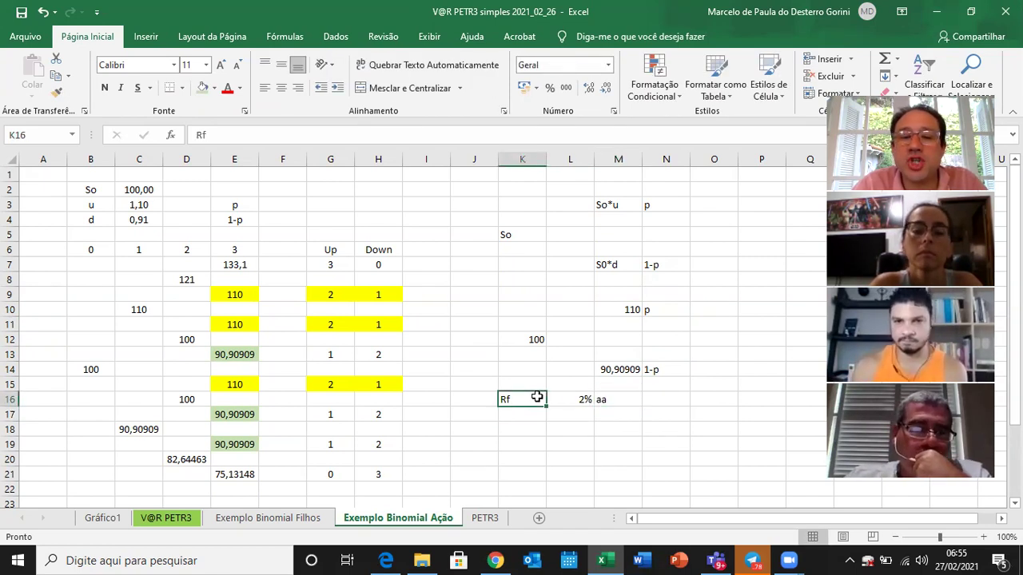
key(shift+Right)
key(shift+Right)
key(ctrl+c)
key(Down)
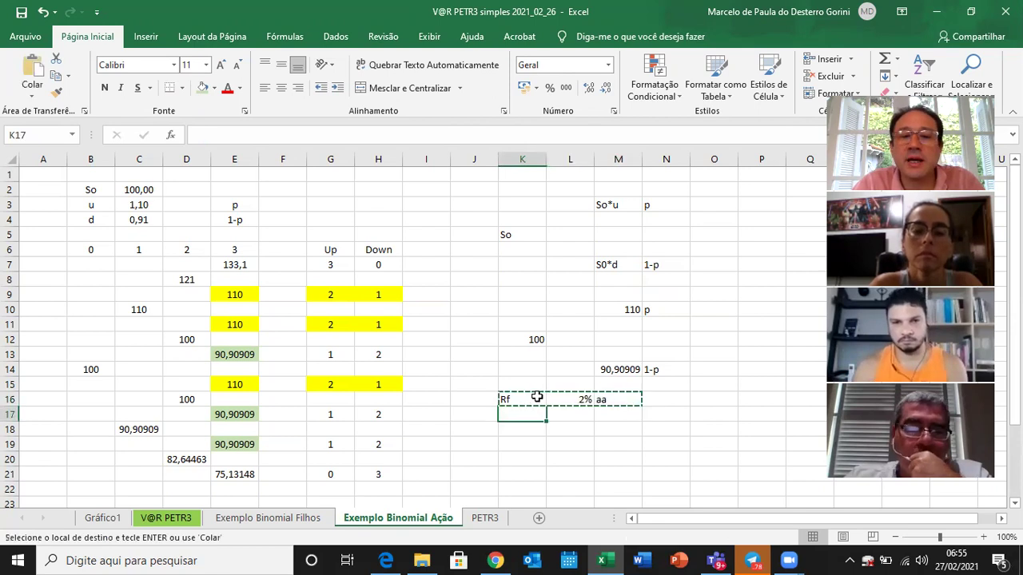
key(ctrl+v)
- Change the unit label of the copied Rf row in M17 to ad
key(Right)
key(Right)
key(F2)
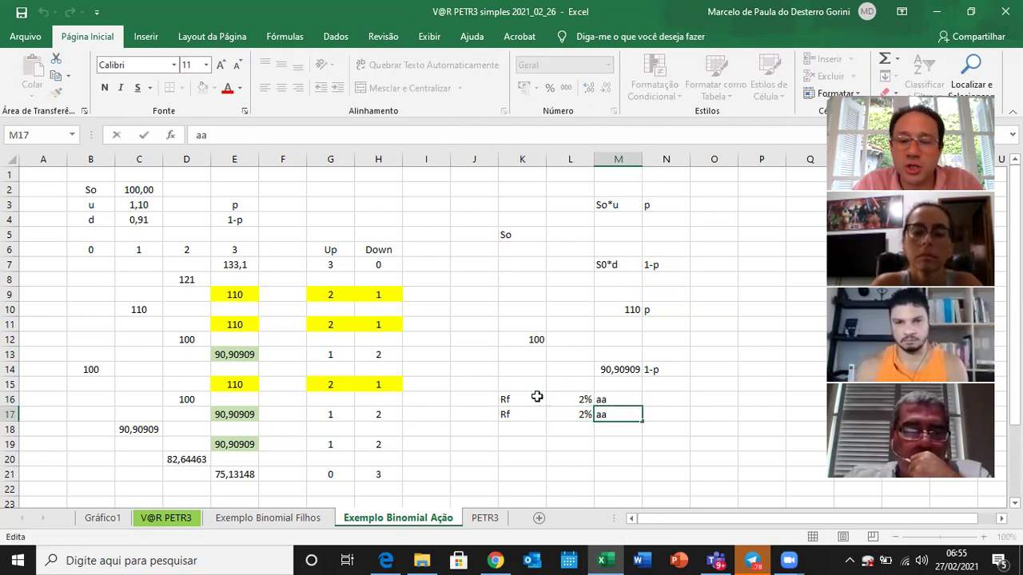
key(BackSpace)
text(d)
key(ctrl+Return)
- Calculate the daily rate in L17 with the formula =(1+L16)^(1/252)-1
key(Left)
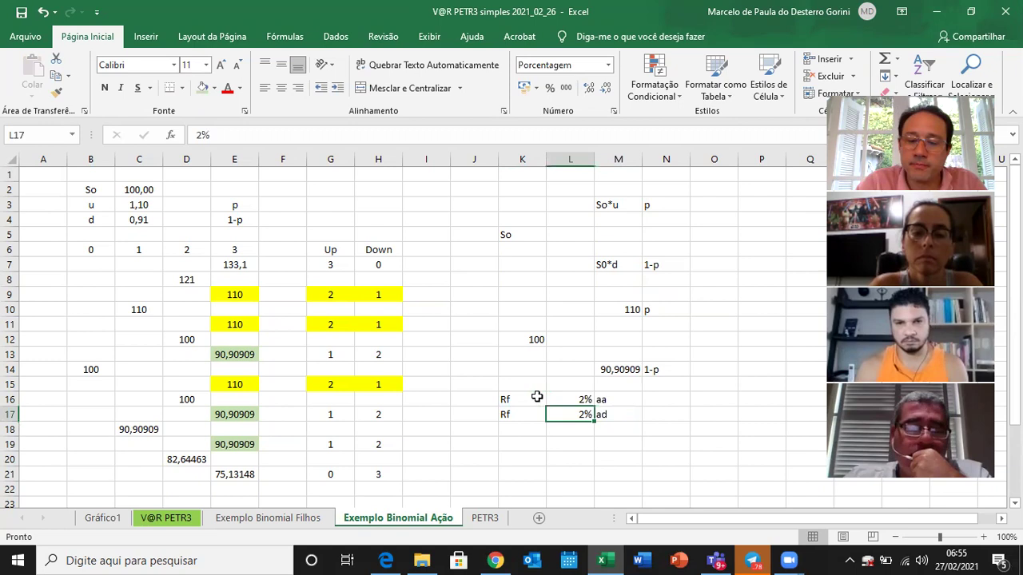
text(=(1+)
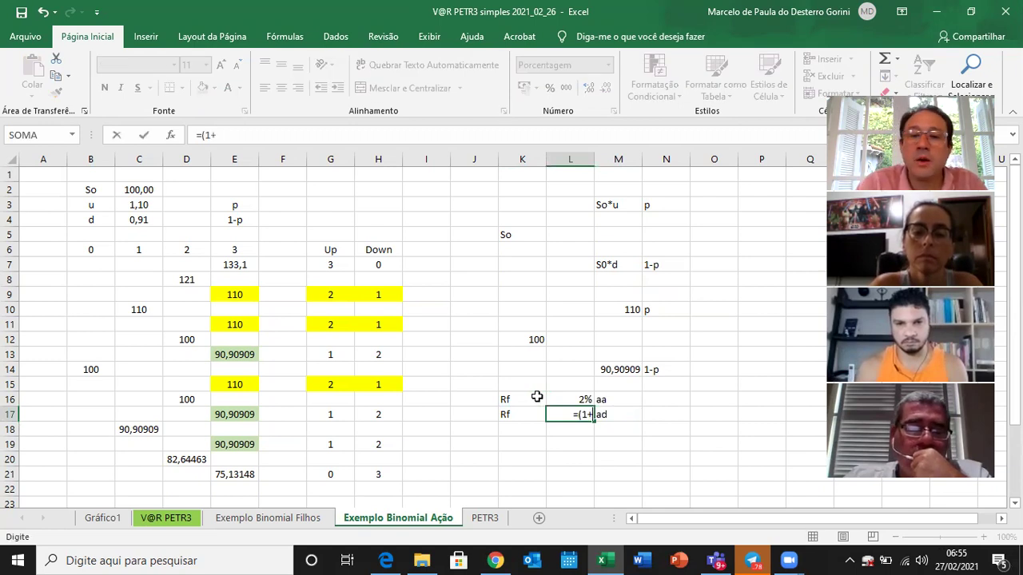
key(Up)
text())
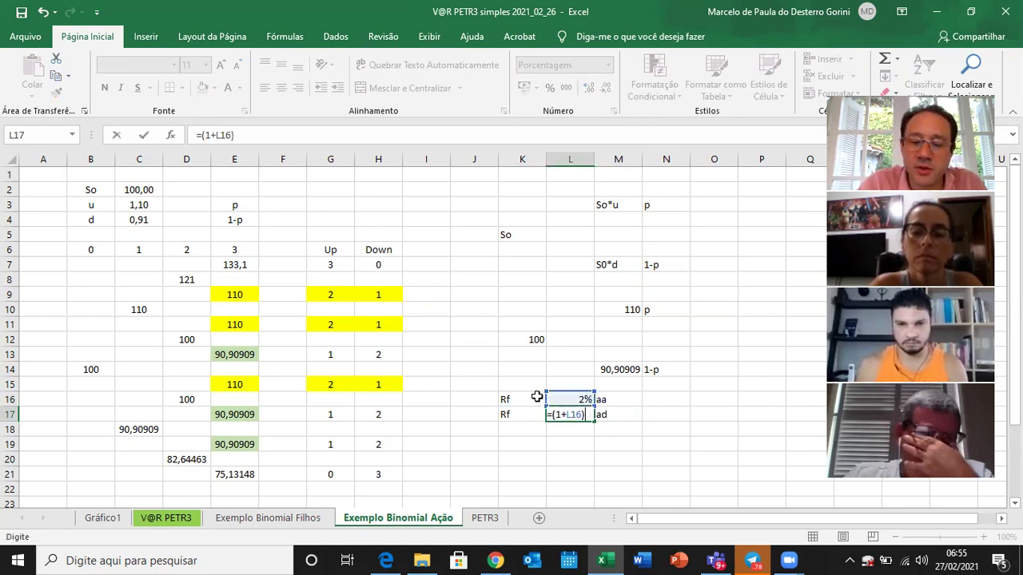
text(^(1/252))
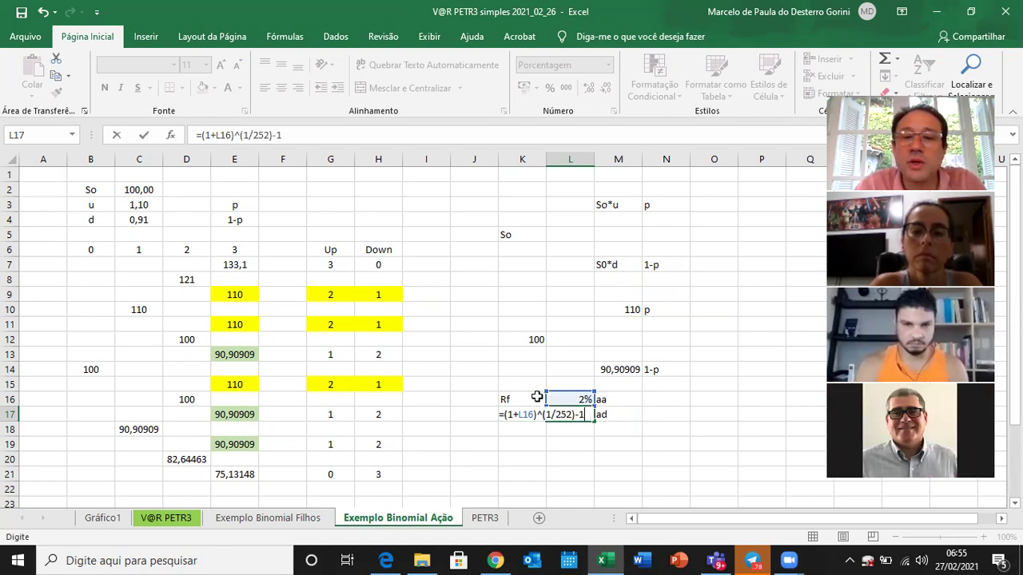
text(-1)
key(Return)
- Show both Rf rates in L16:L17 with three decimal places
key(Up)
key(Up)
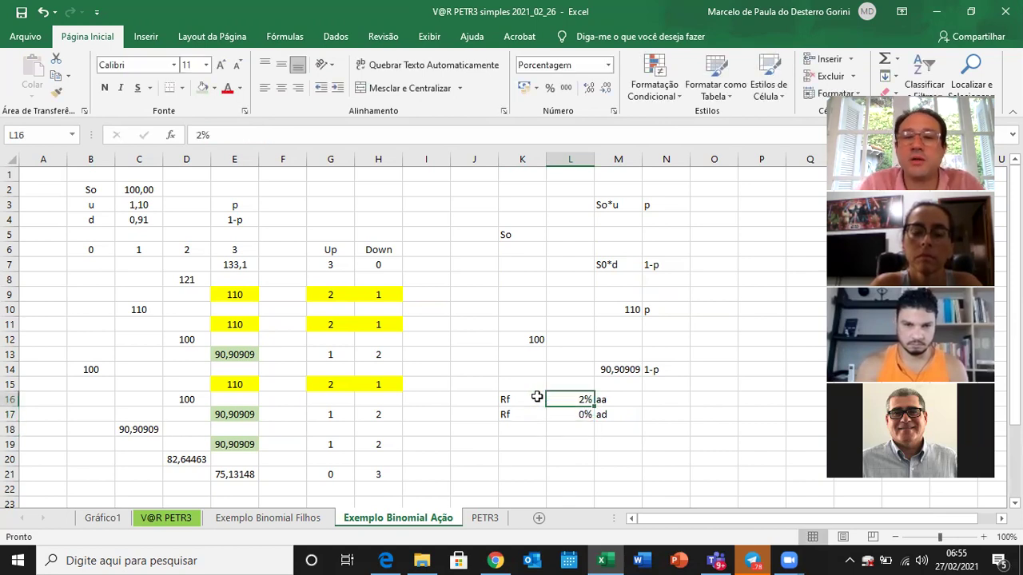
key(shift+Down)
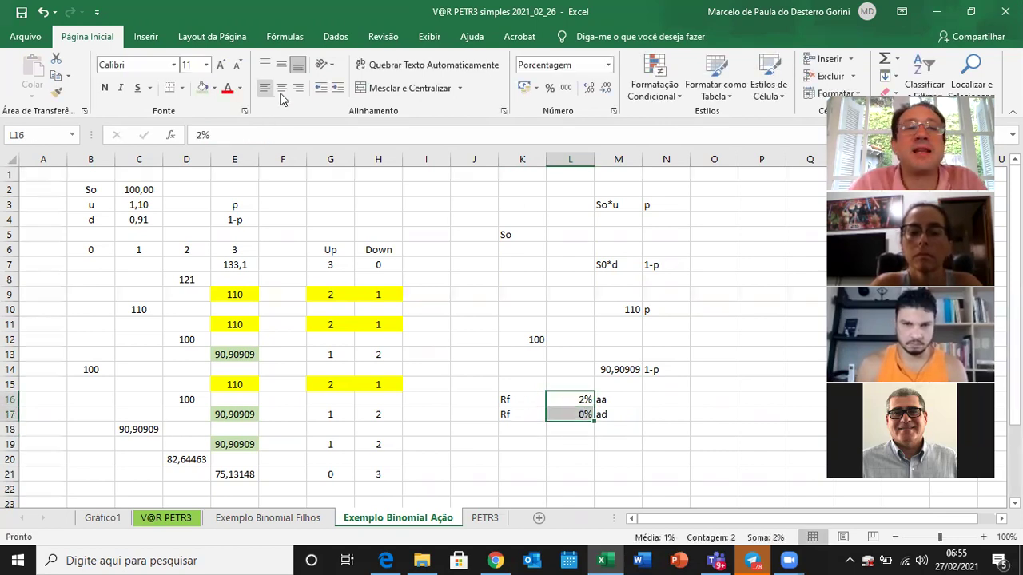
click(589, 87)
click(589, 87)
click(588, 87)
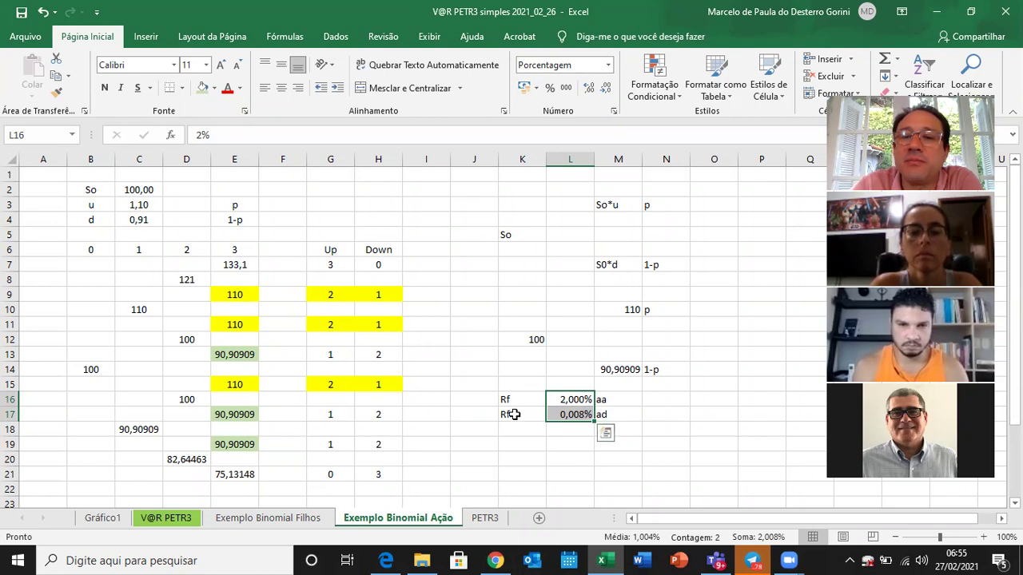
- Replace the p label in N10 with the up-move probability 70%
click(673, 310)
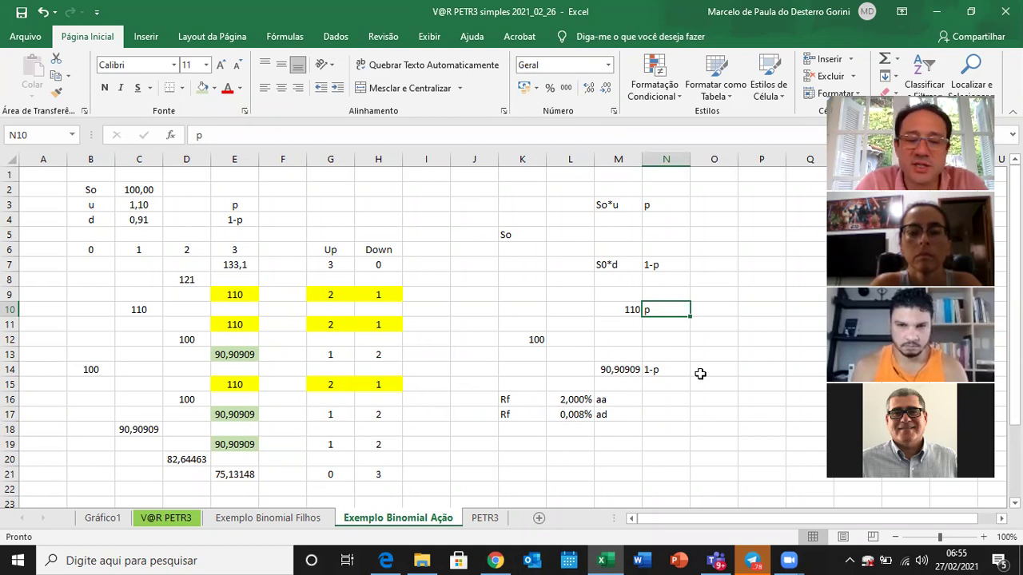
text(50)
key(Escape)
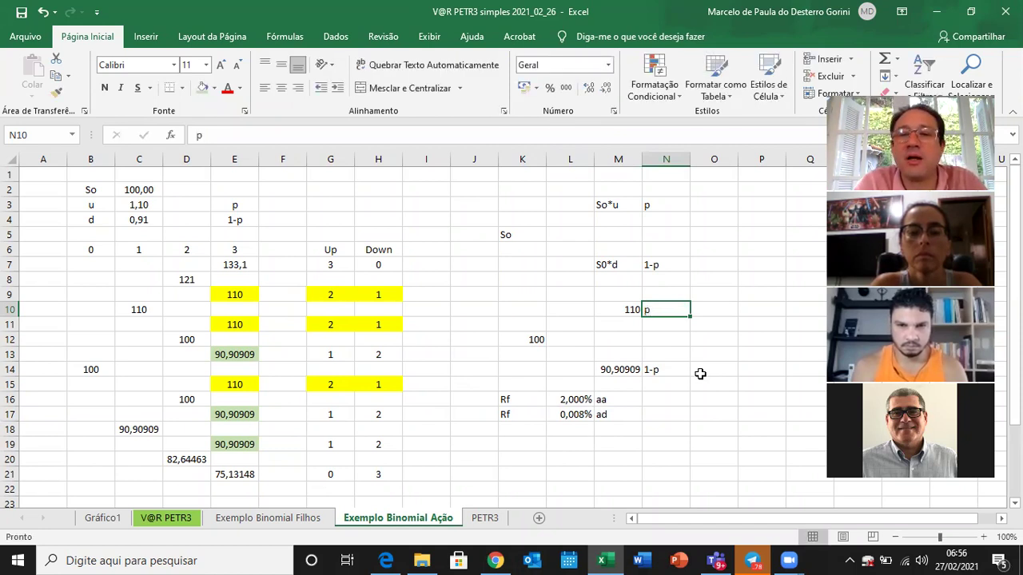
text(70%)
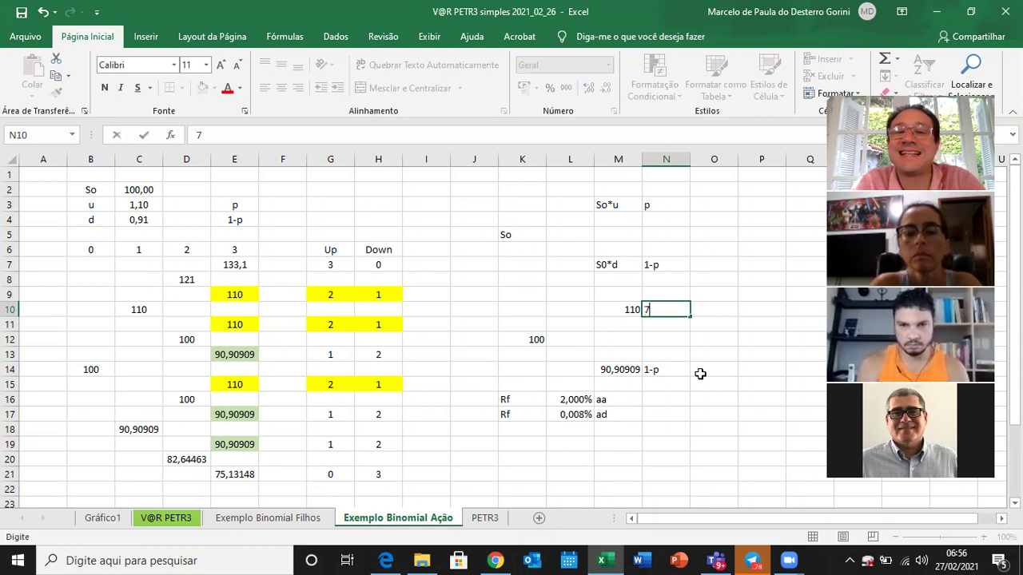
key(Return)
- Calculate the down-move probability in N14 with the formula =1-N10
key(Down)
key(Down)
key(Down)
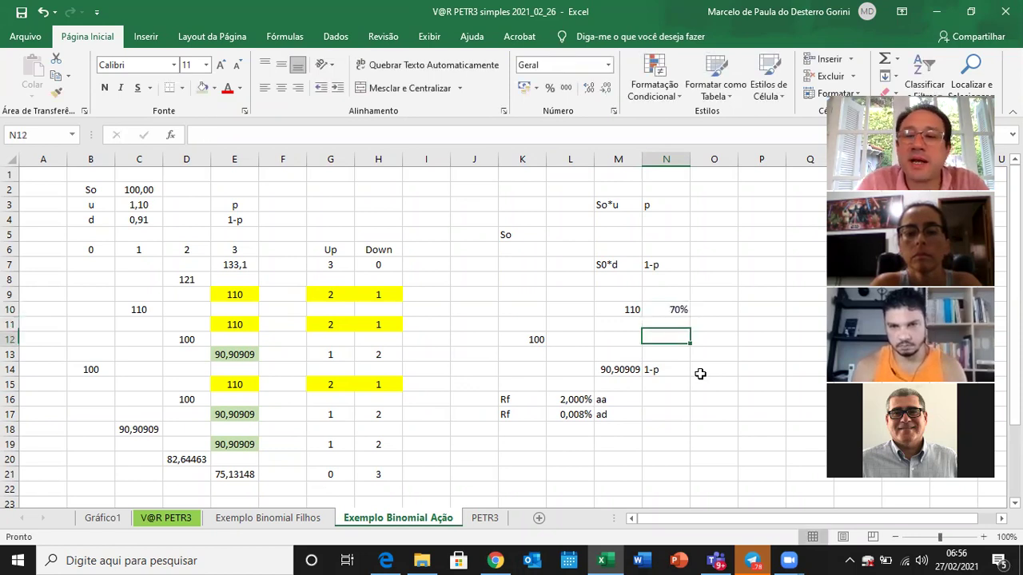
text(=1)
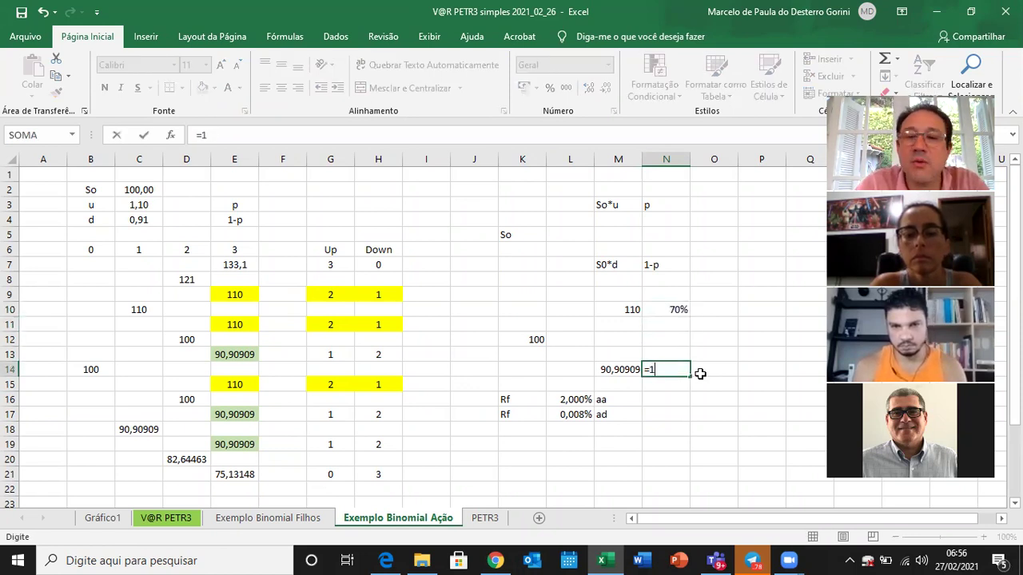
text(-)
key(Up)
key(Up)
key(Up)
key(Up)
key(Return)
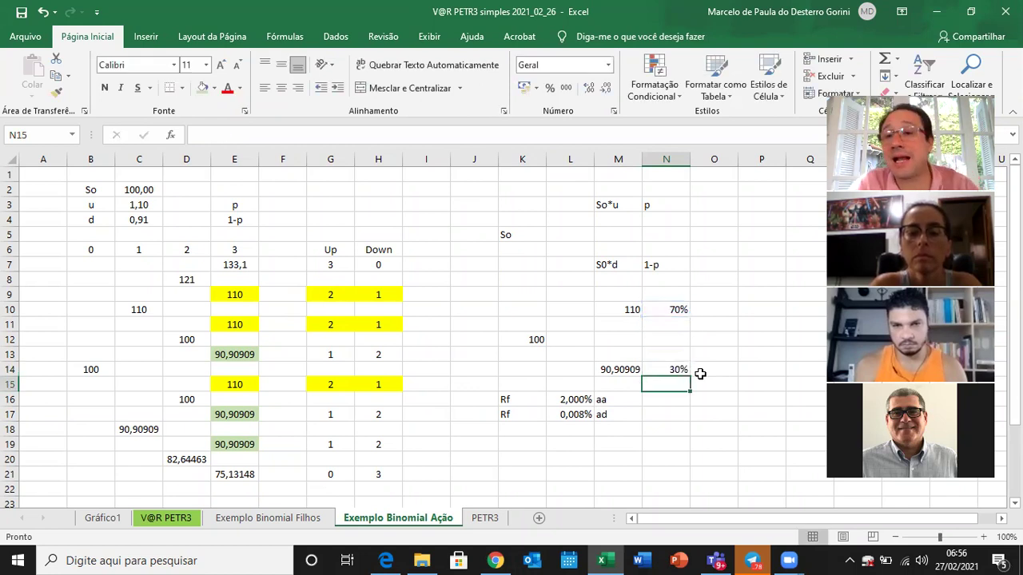
key(Up)
key(Up)
key(Up)
key(Up)
key(Up)
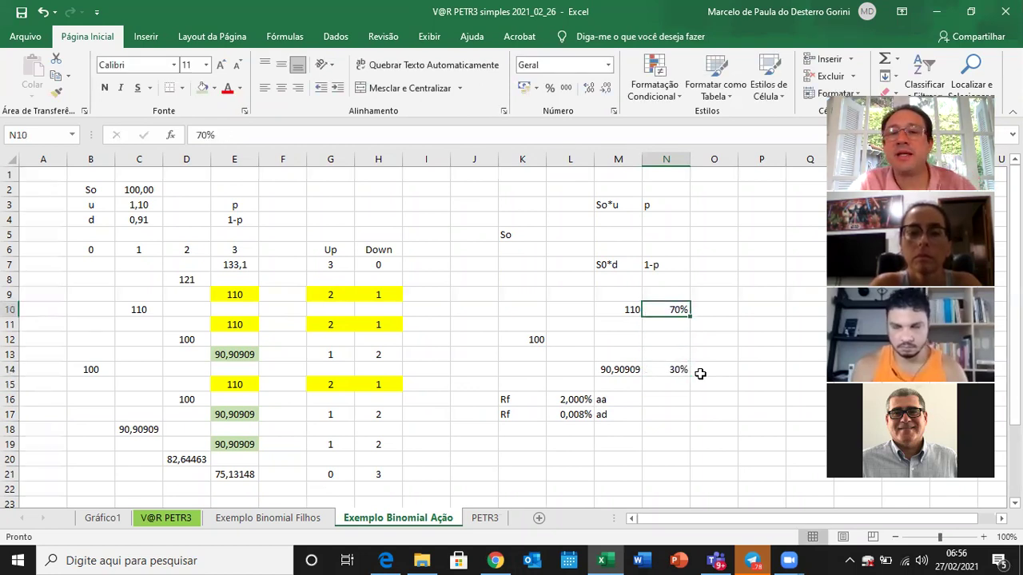
key(Left)
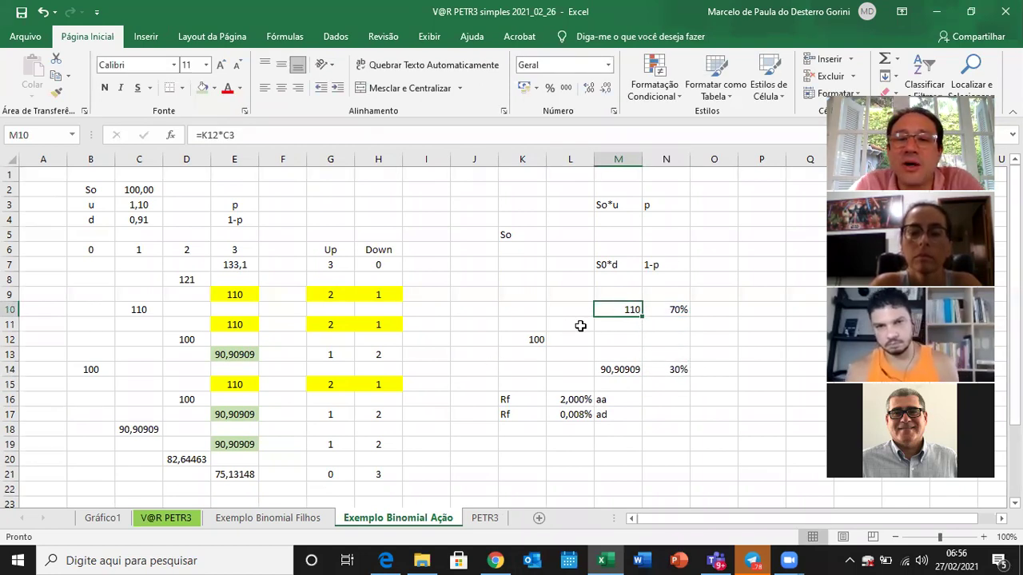
- Calculate the discounted, probability-weighted up-branch value in P10 with the formula =M10/(1+L17)*N10
click(748, 309)
text(=)
key(Left)
key(Left)
key(Left)
text(/)
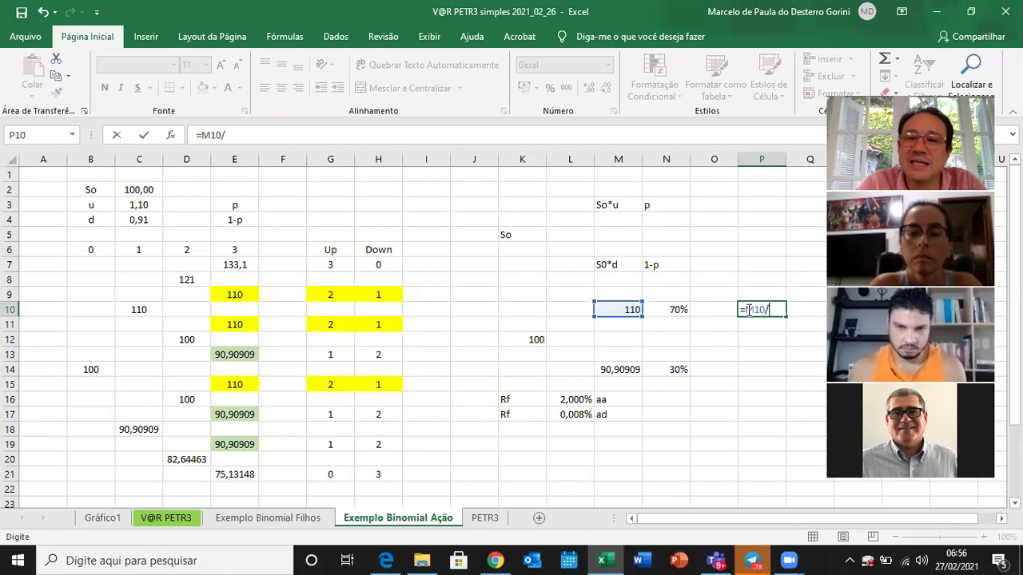
text((1+)
key(Left)
key(Left)
key(Left)
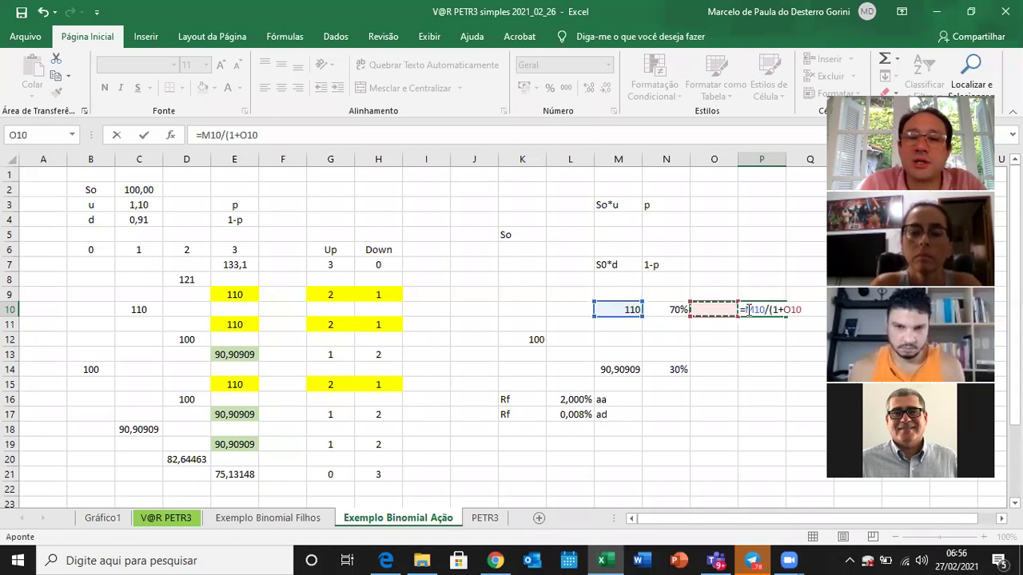
key(Down)
key(Down)
key(Down)
key(Down)
key(Down)
key(Left)
key(Down)
key(Down)
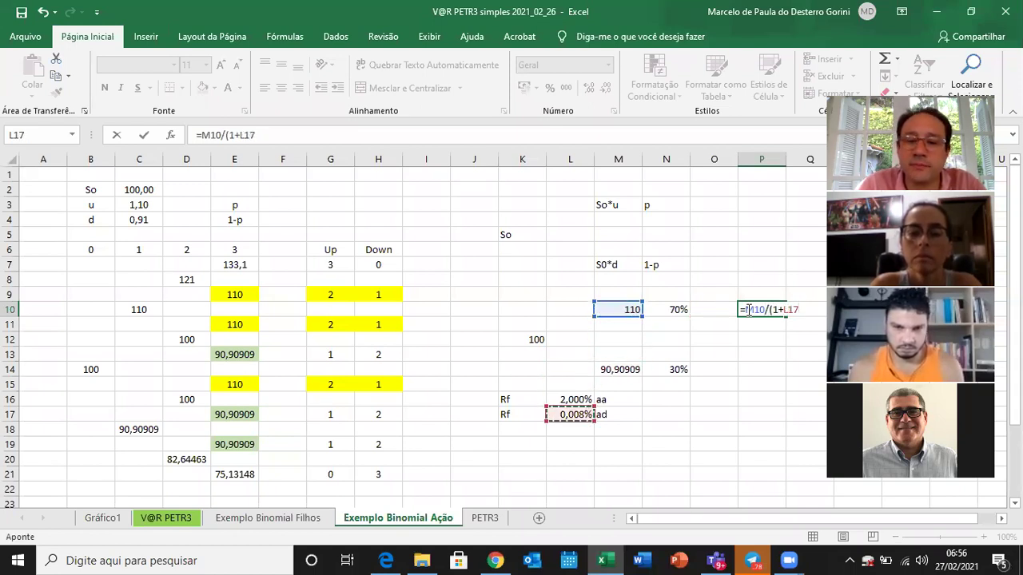
text()*)
key(Left)
key(Left)
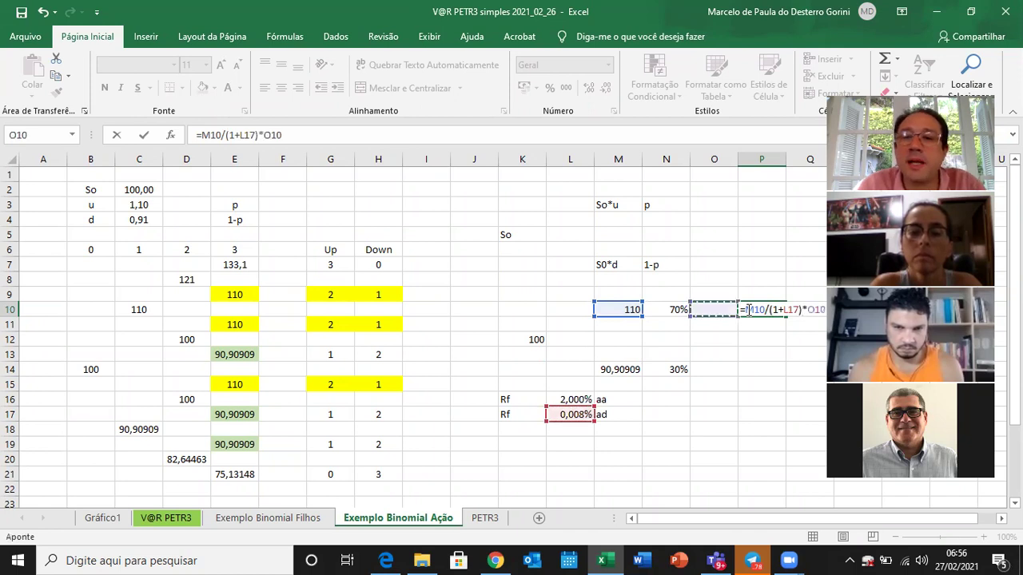
key(Return)
click(748, 310)
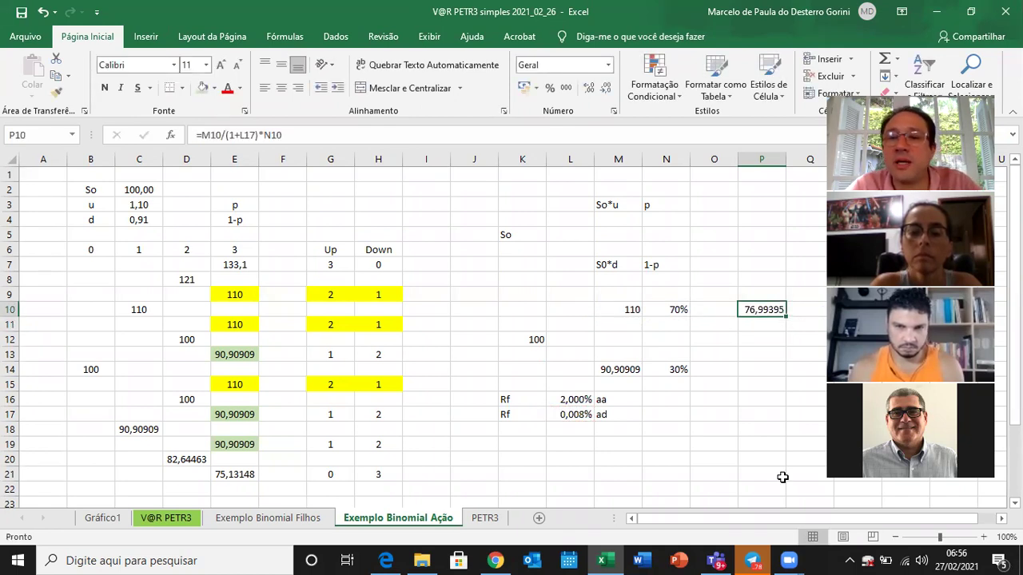
- Calculate the discounted, probability-weighted down-branch value in P14 with the formula =M14/(1+L17)*N14
click(762, 368)
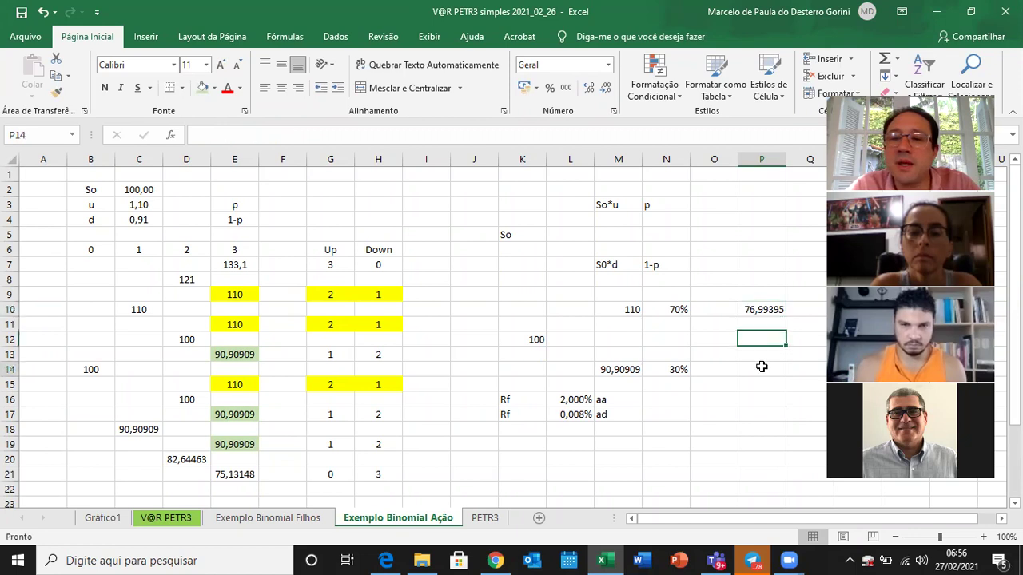
text(=)
key(Left)
key(Left)
key(Left)
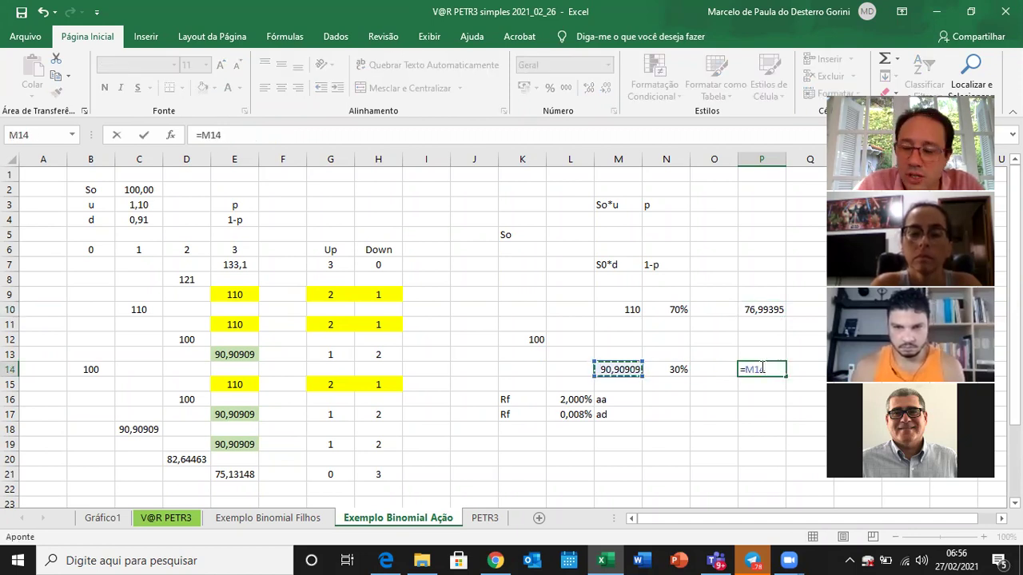
text(/(1)
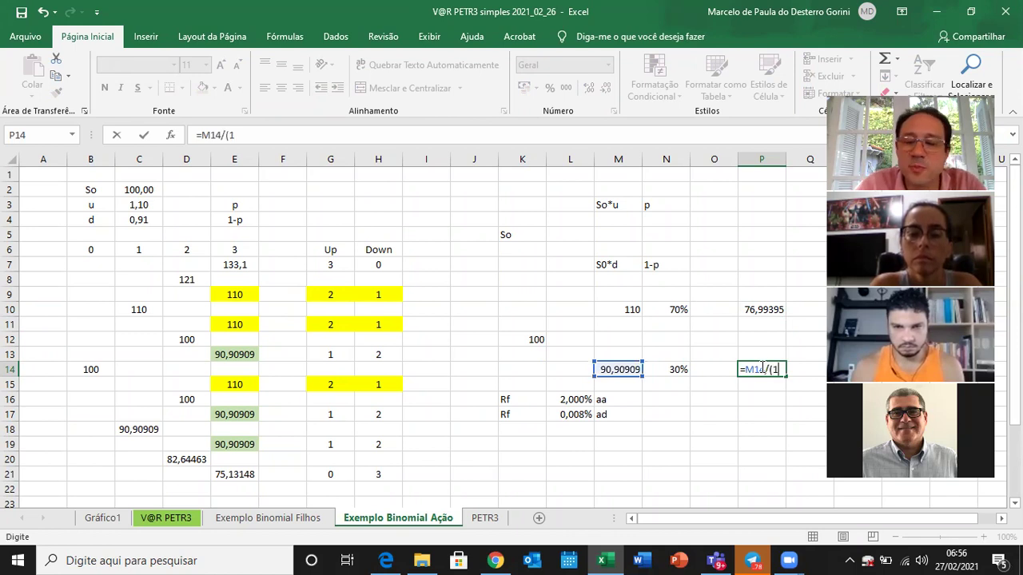
text(+)
key(Left)
key(Left)
key(Left)
key(Left)
key(Down)
key(Down)
key(Down)
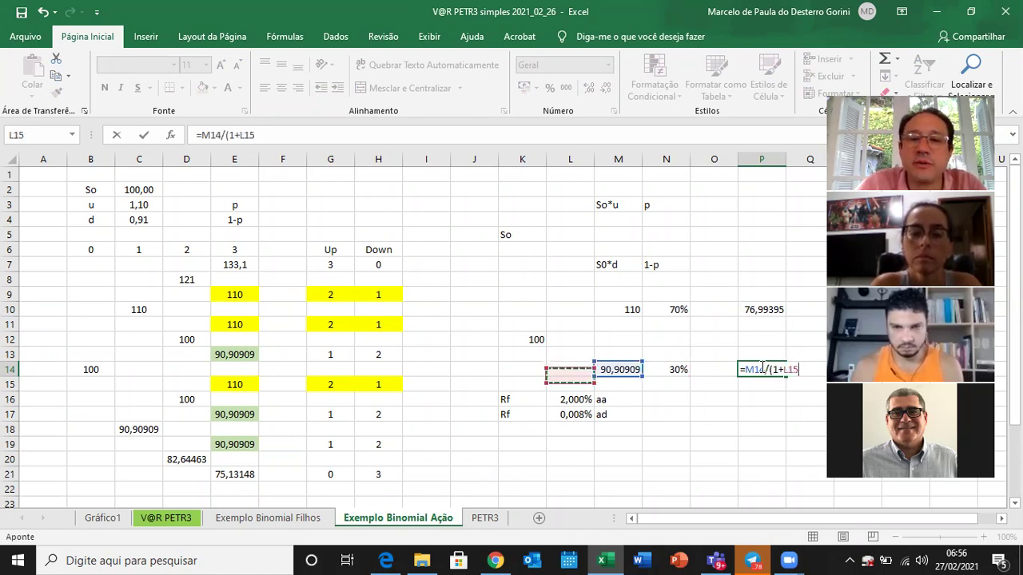
text()*)
key(Left)
key(Left)
key(Return)
- Add the two discounted branch values in P16 with the formula =P10+P14
key(Return)
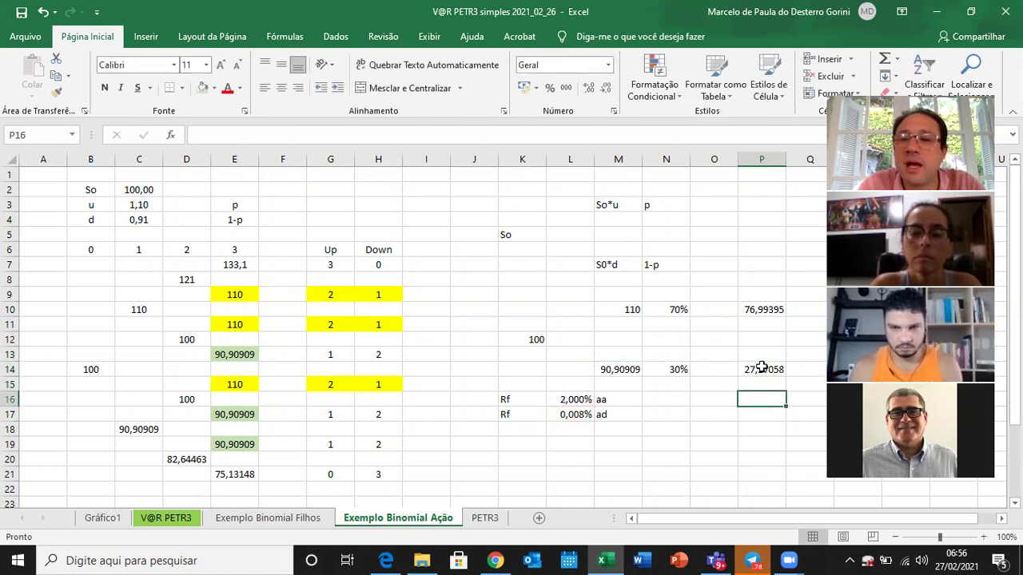
text(=)
key(Up)
key(Up)
key(Up)
key(Up)
key(Up)
key(Up)
text(+)
click(762, 367)
key(Return)
key(Up)
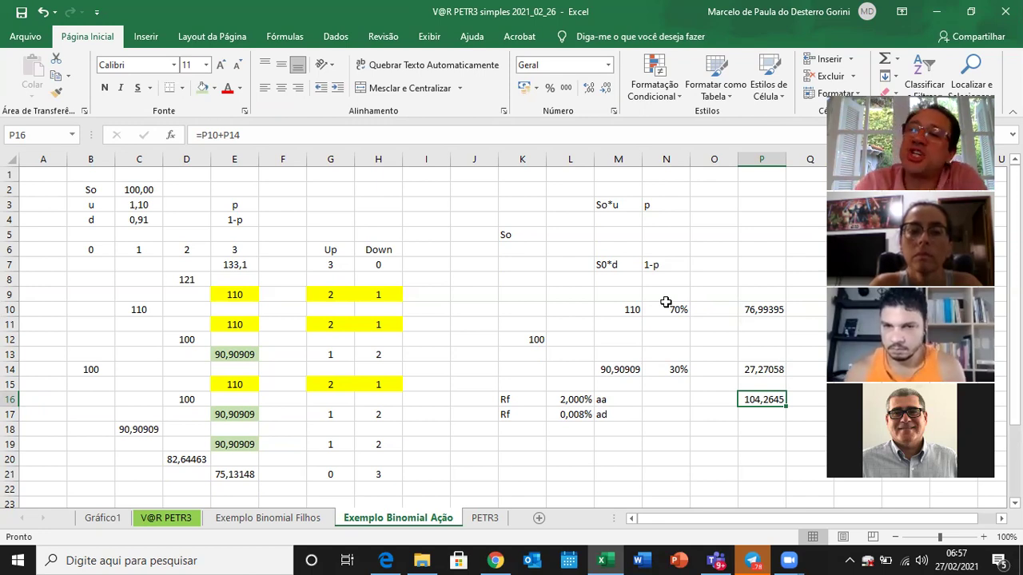
- Calculate the difference between the expected present value and the initial price in P17 with =P16-K12
key(Down)
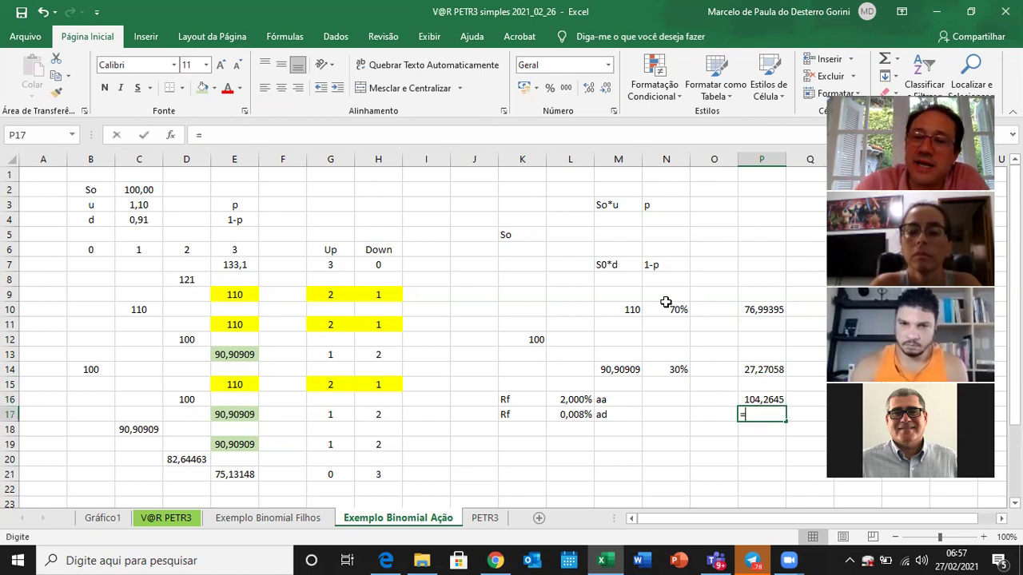
text(=)
key(Up)
text(-)
click(530, 340)
key(Return)
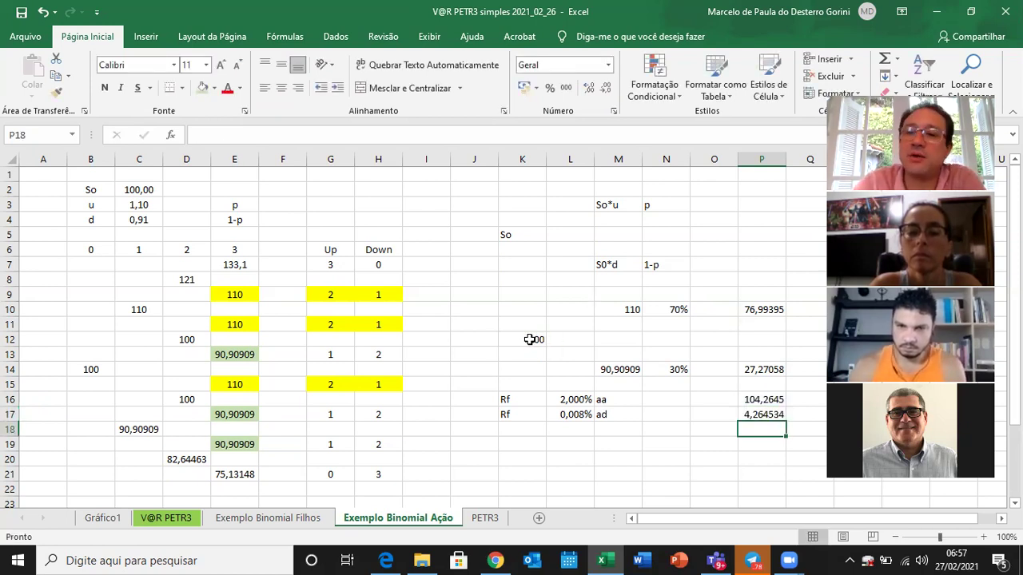
- Move the difference formula from P17 down to P18
key(Up)
key(ctrl+x)
key(Down)
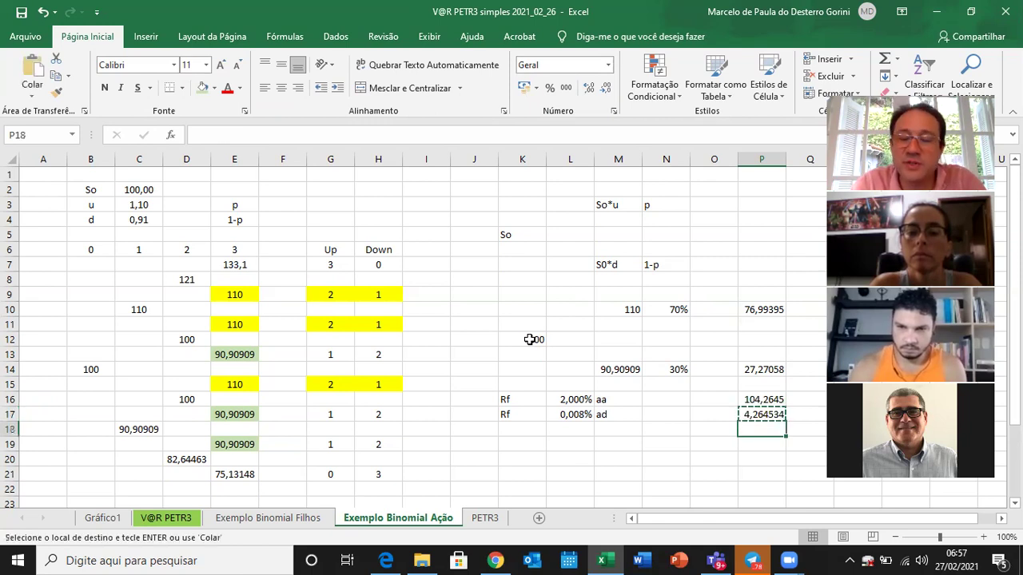
key(ctrl+v)
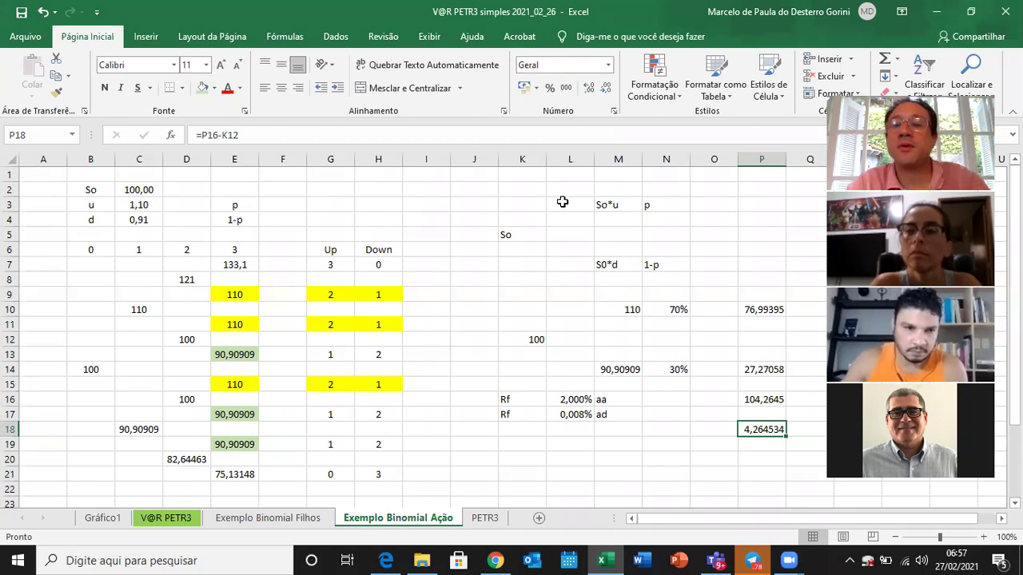
key(Up)
key(Up)
key(Up)
key(Up)
key(Up)
key(Left)
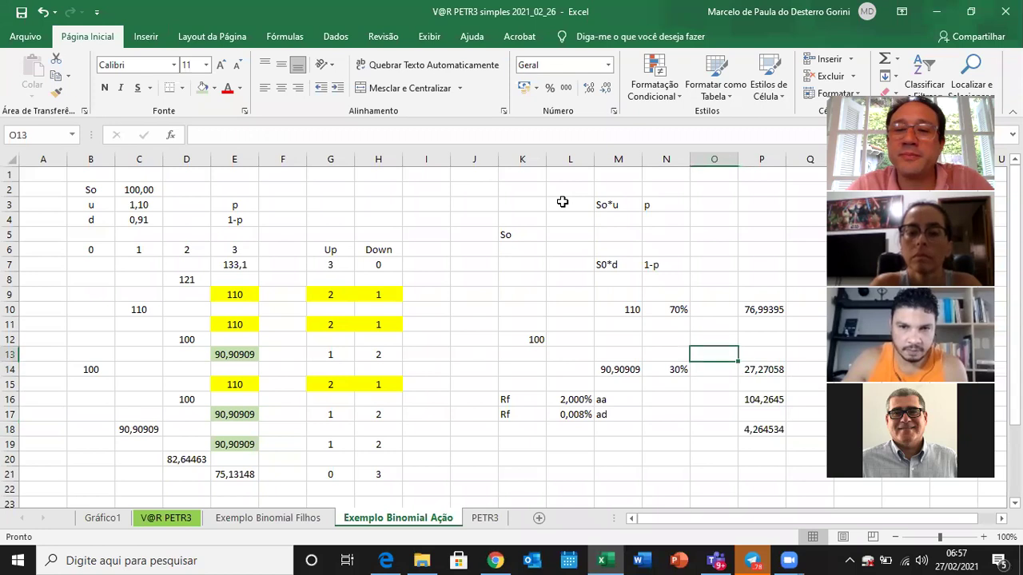
- Shrink the workbook to a floating window, reposition it and enlarge it slightly to fit more of the numeric example
key(Up)
key(Up)
key(Up)
key(Left)
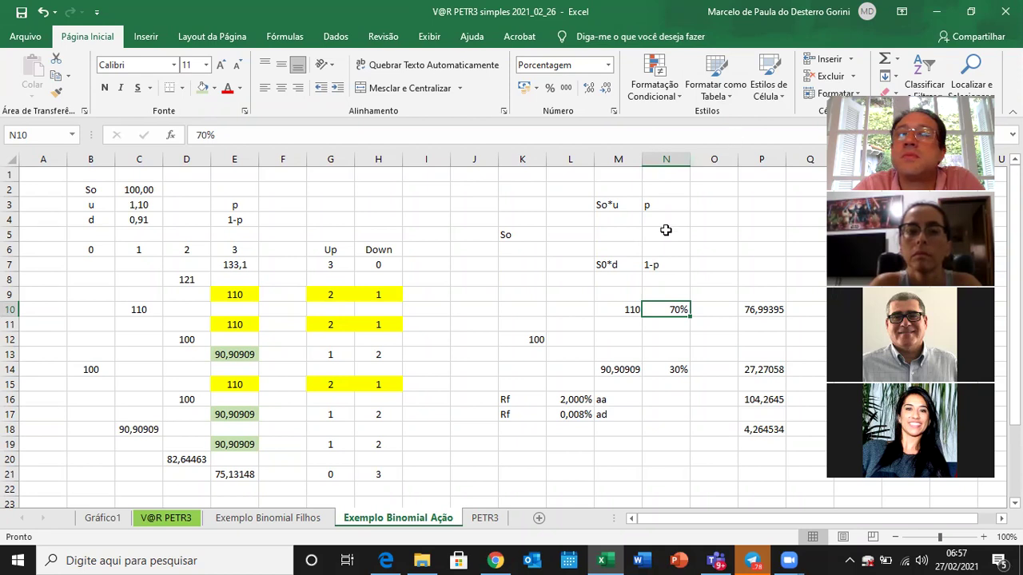
click(976, 12)
drag(661, 132, 471, 100)
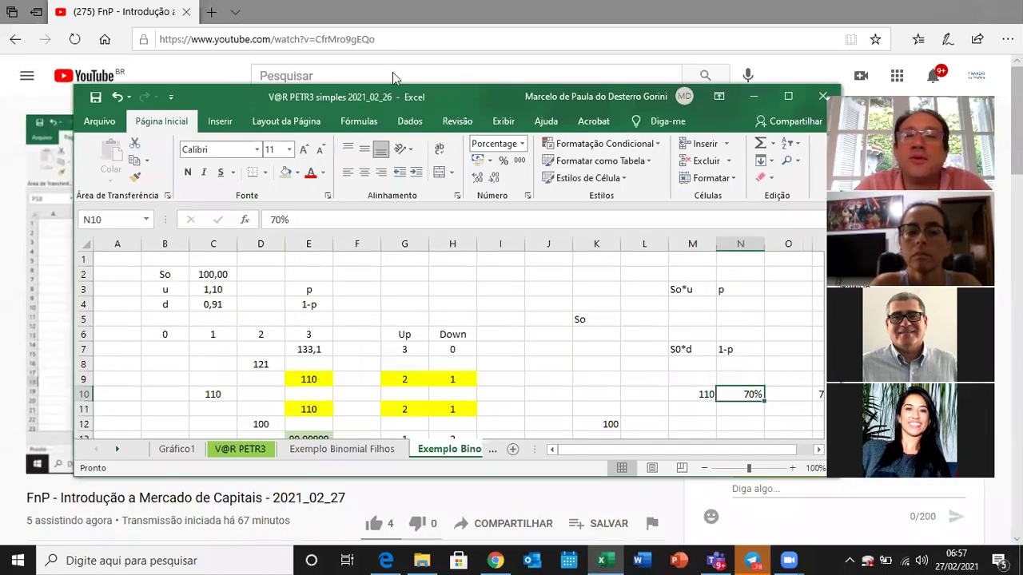
drag(415, 97, 385, 89)
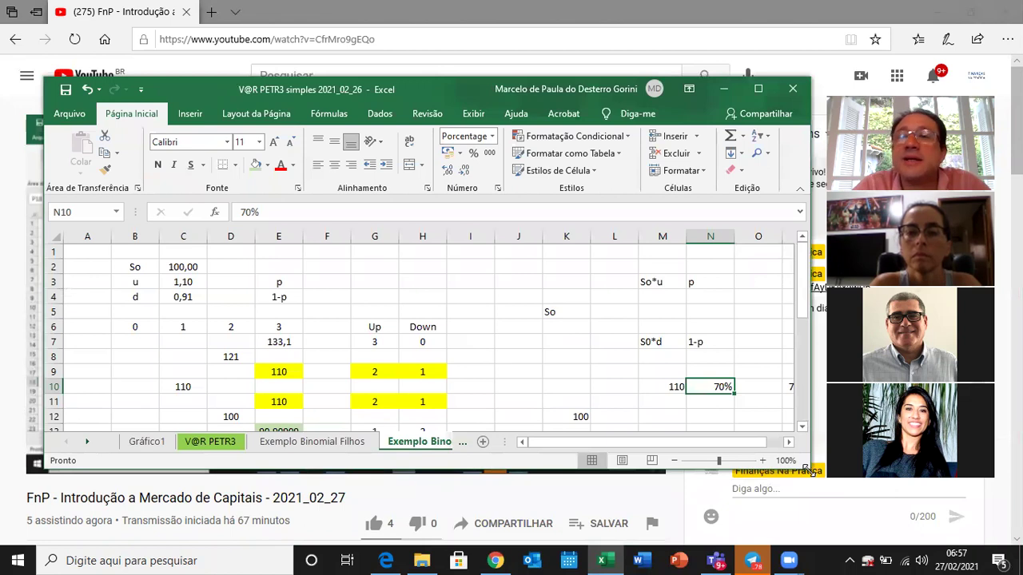
drag(809, 471, 828, 494)
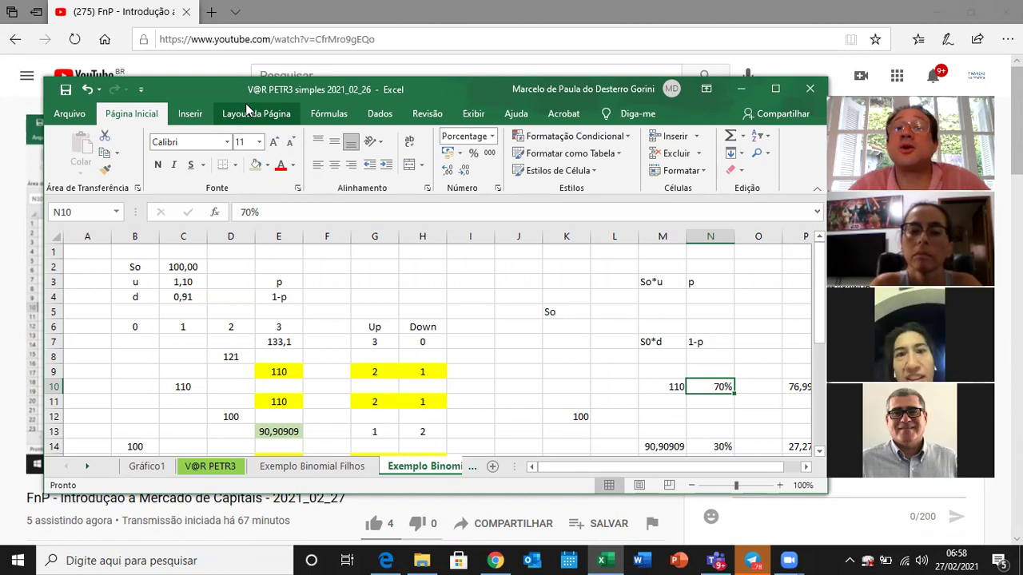
- Try the auto-hide ribbon display, and settle on showing only the ribbon's tab names
click(707, 91)
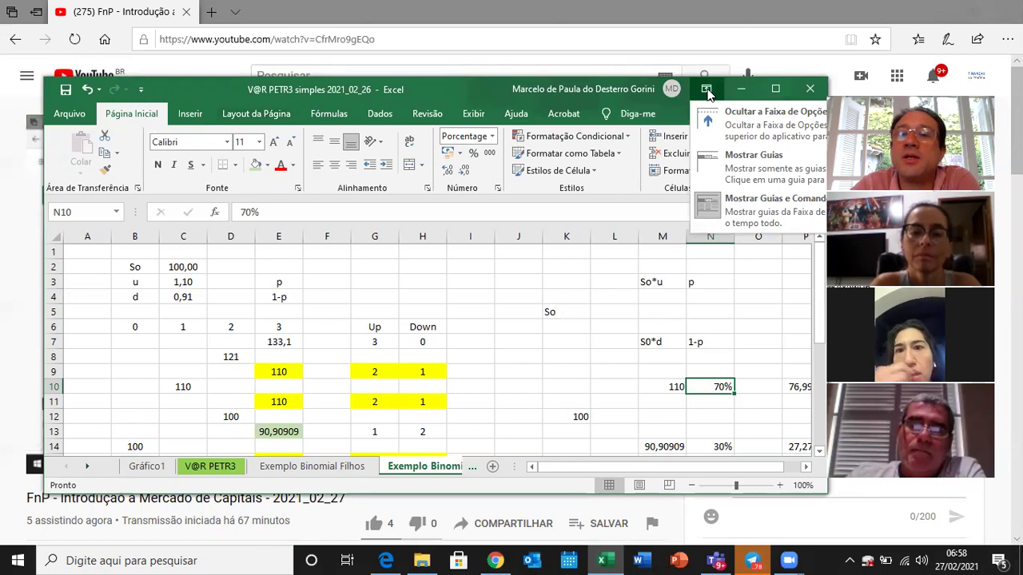
click(711, 120)
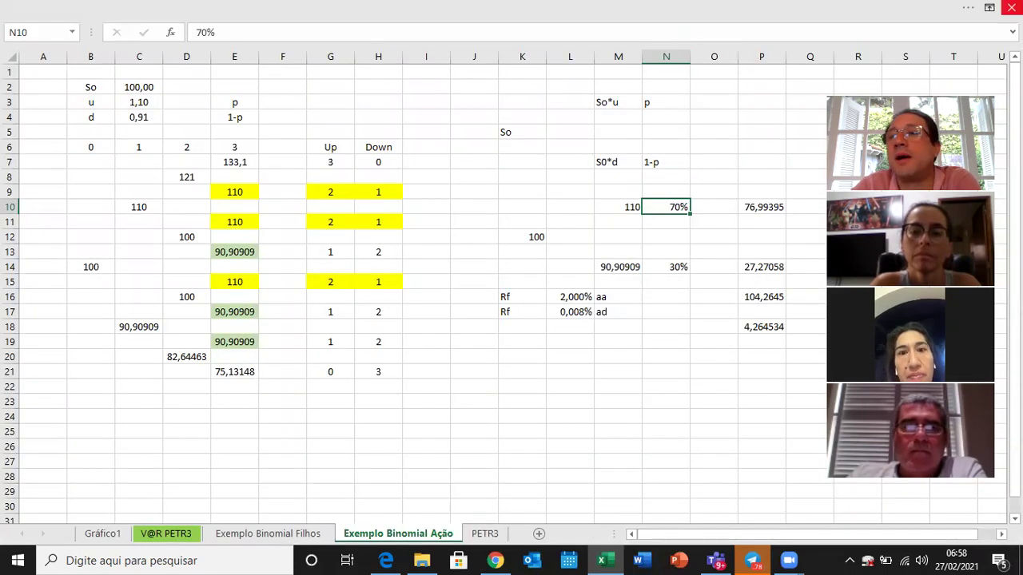
click(990, 8)
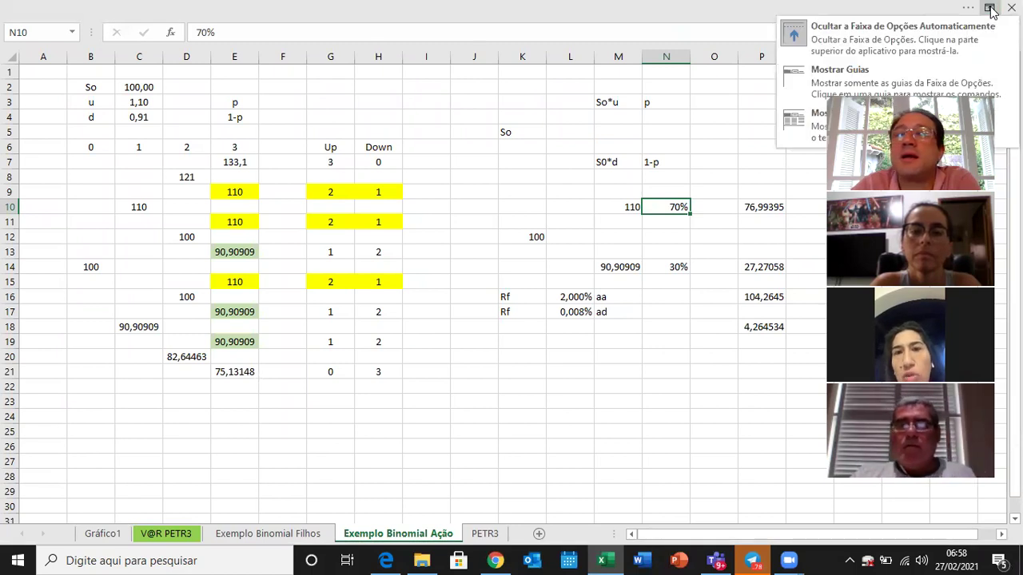
click(848, 80)
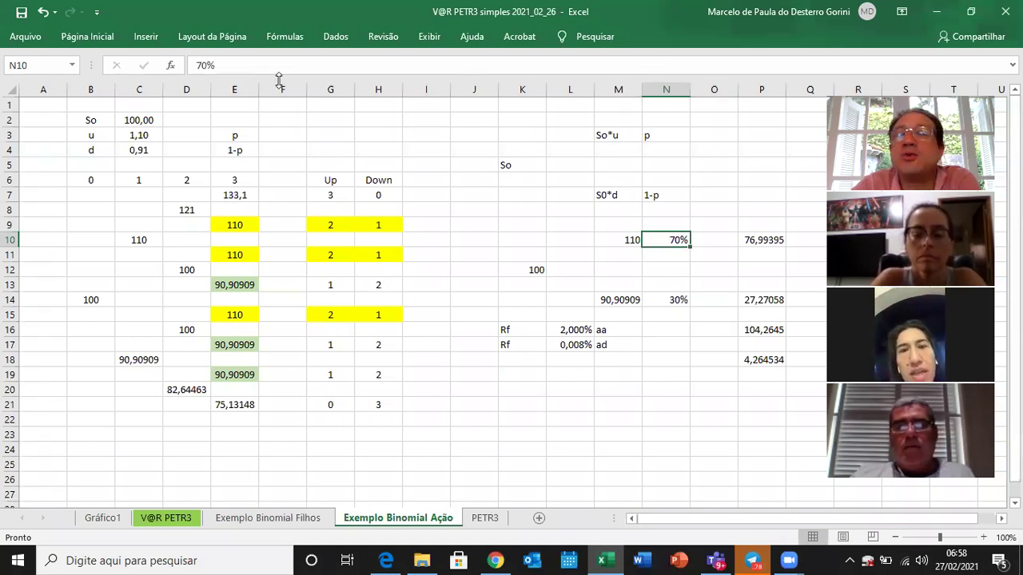
- Return the workbook to a floating window, reposition it slightly and set the sheet's zoom to 90%
click(971, 12)
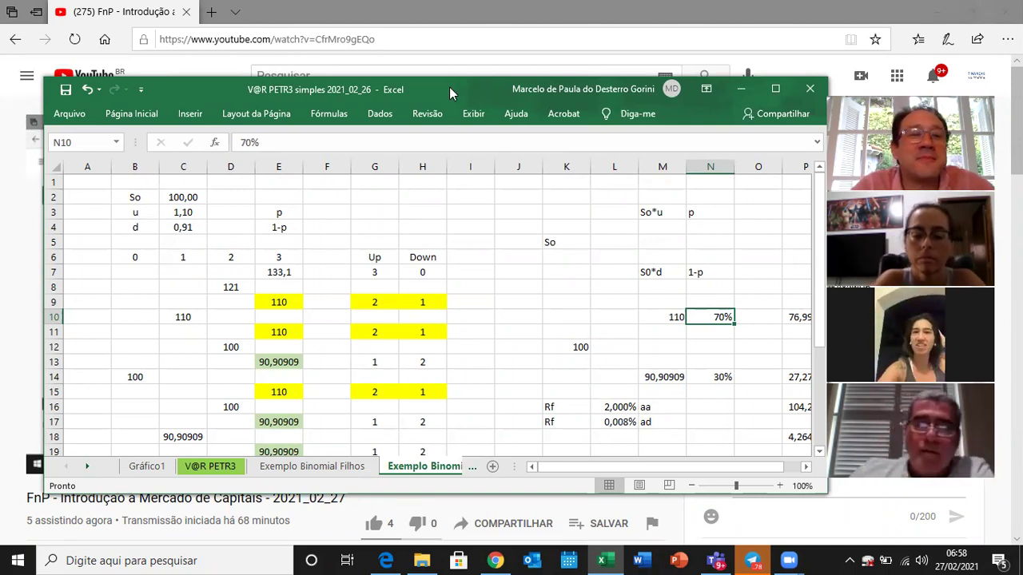
drag(450, 88, 421, 85)
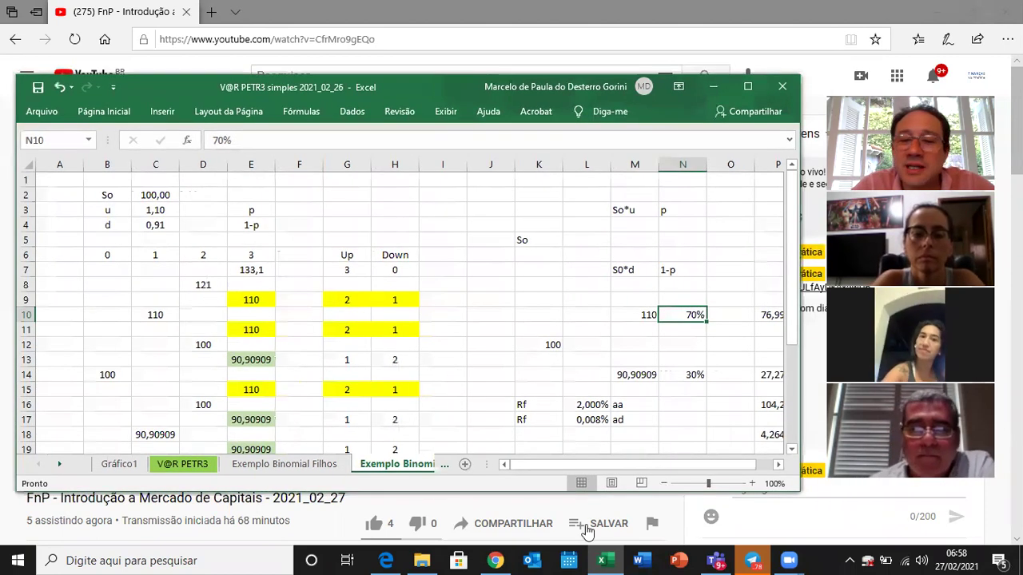
click(663, 485)
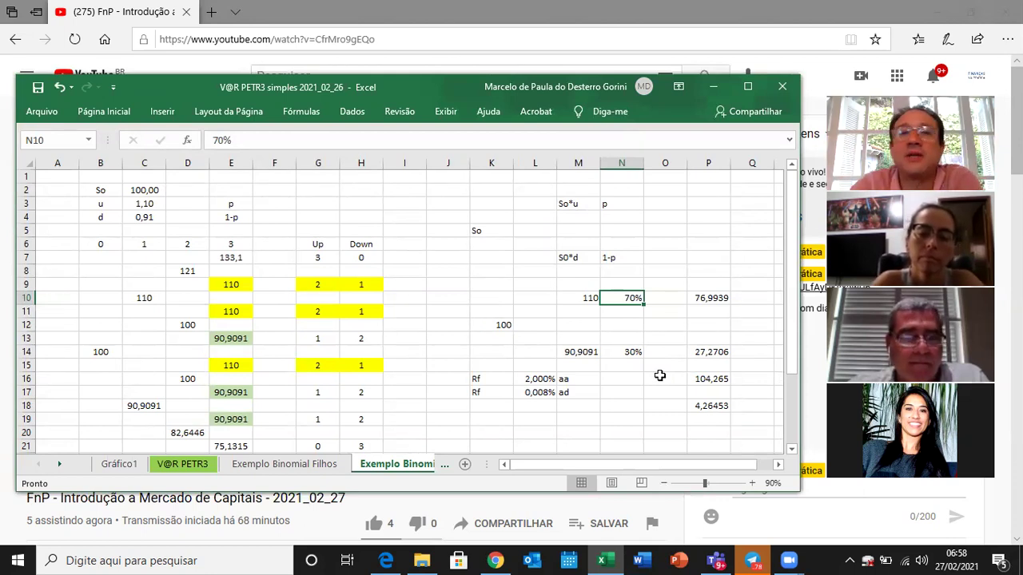
- Use Goal Seek to bring the difference in P18 to 0 by changing the up probability in N10, and keep the solution
click(353, 111)
click(580, 171)
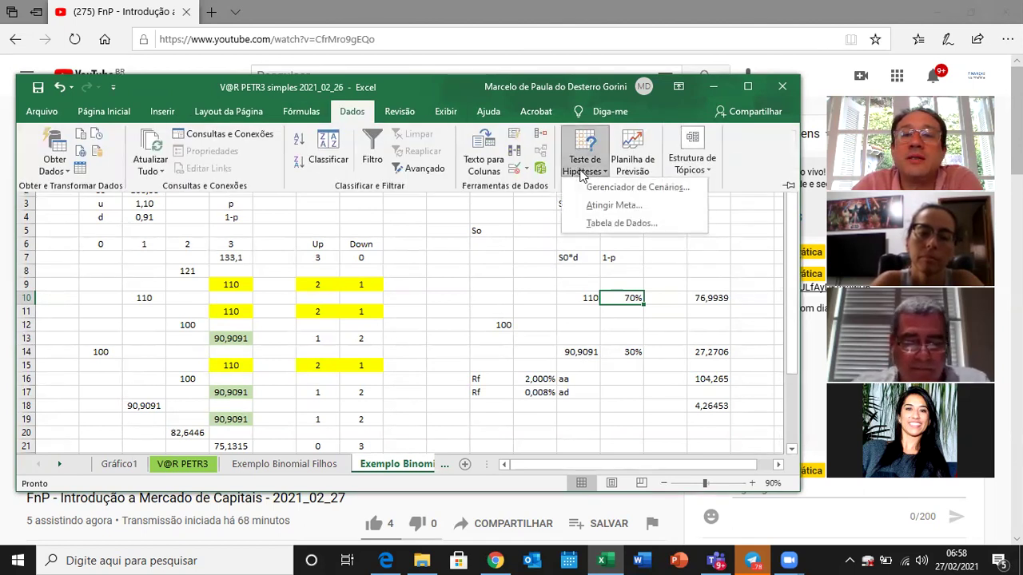
click(601, 206)
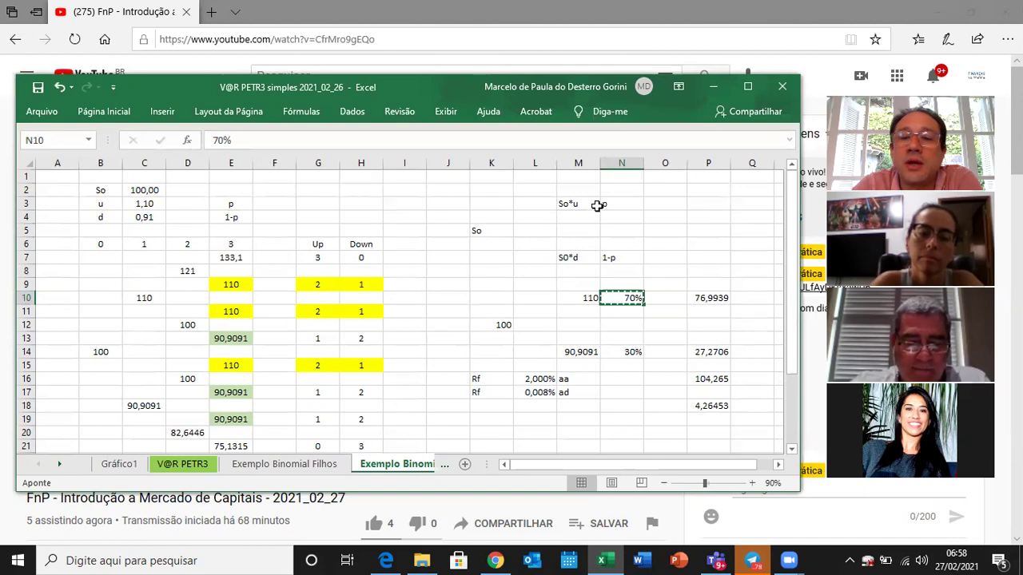
click(380, 448)
click(713, 406)
click(385, 443)
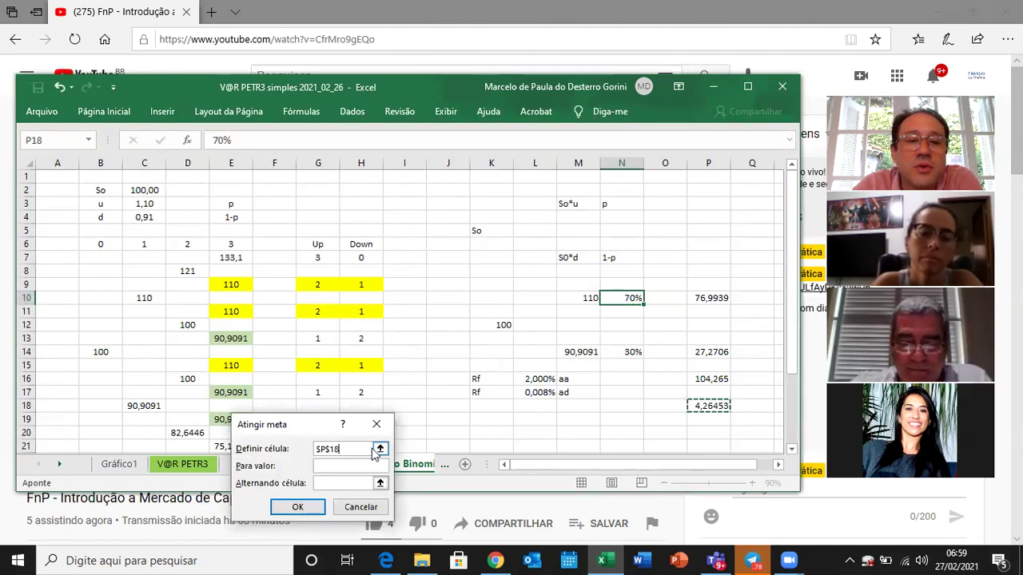
click(351, 466)
text(0)
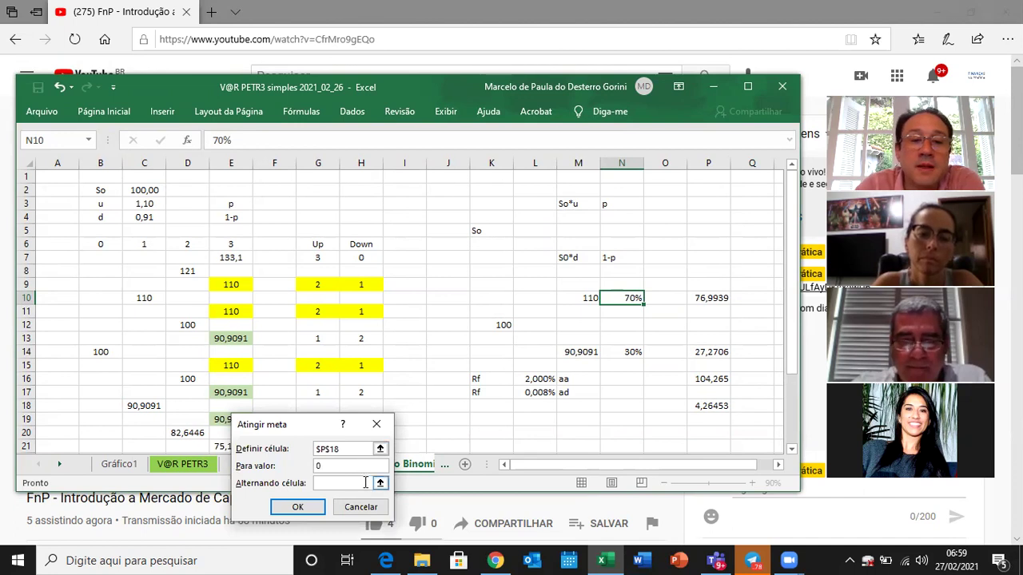
click(381, 484)
click(629, 299)
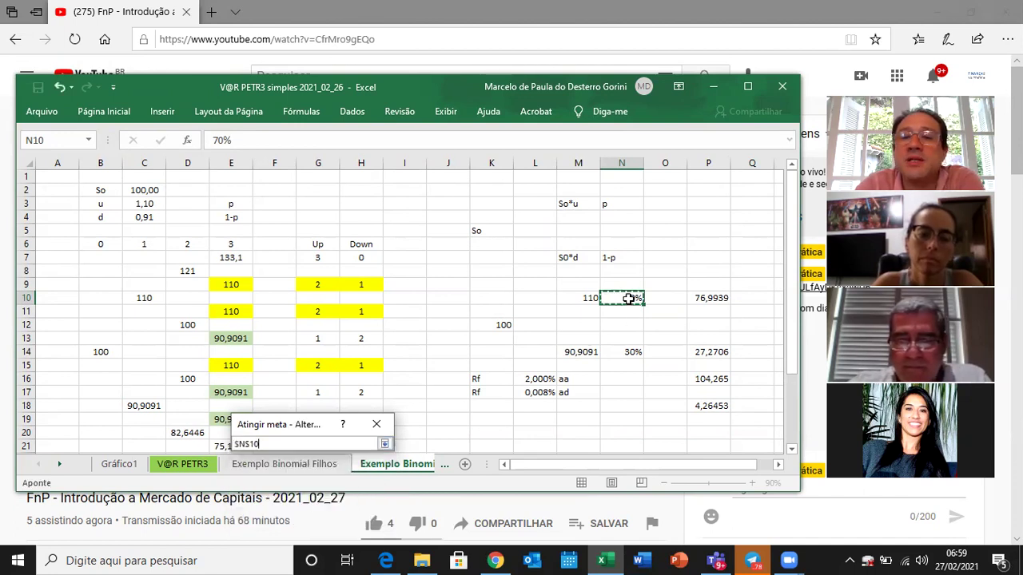
click(384, 443)
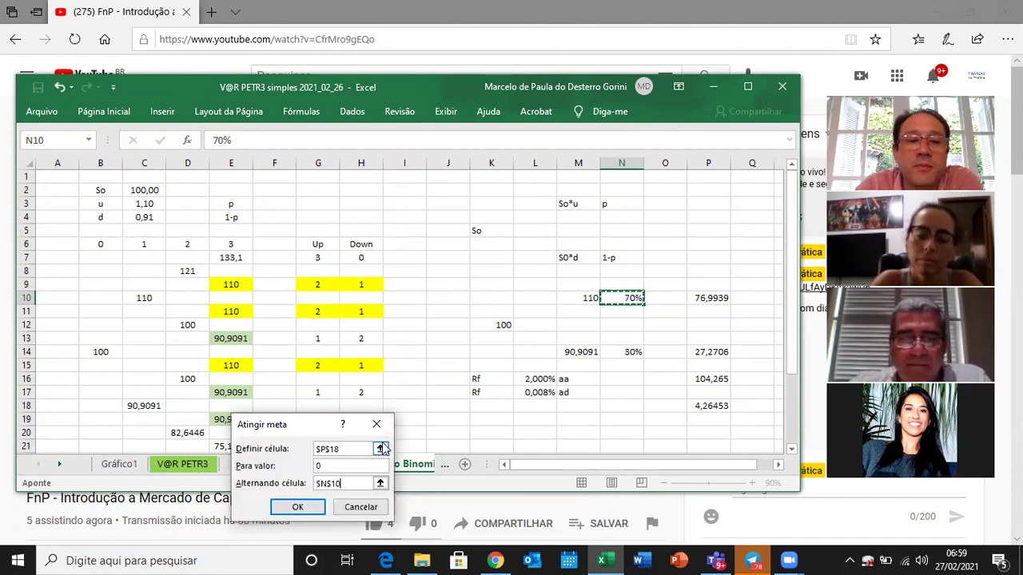
click(299, 509)
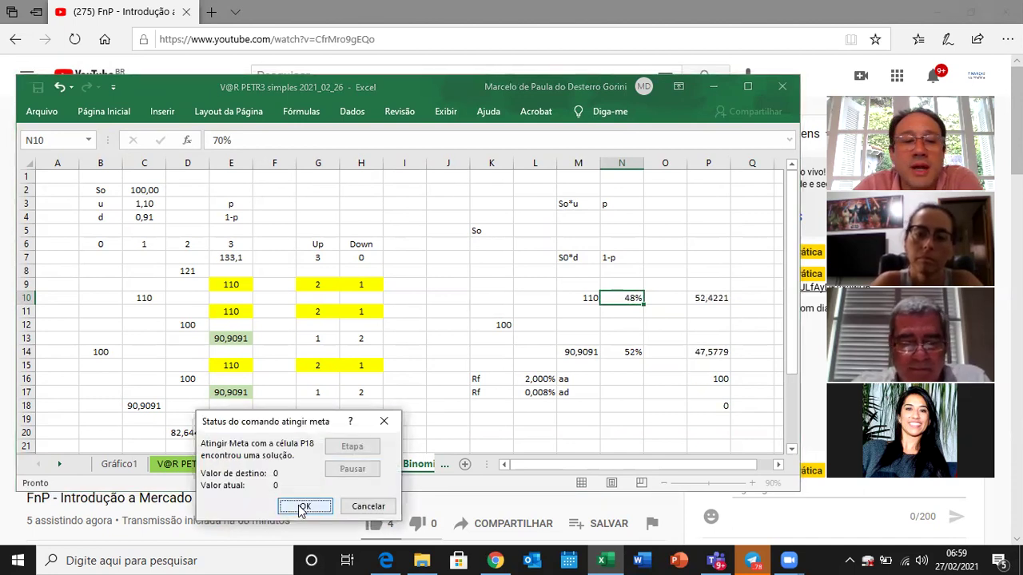
click(304, 507)
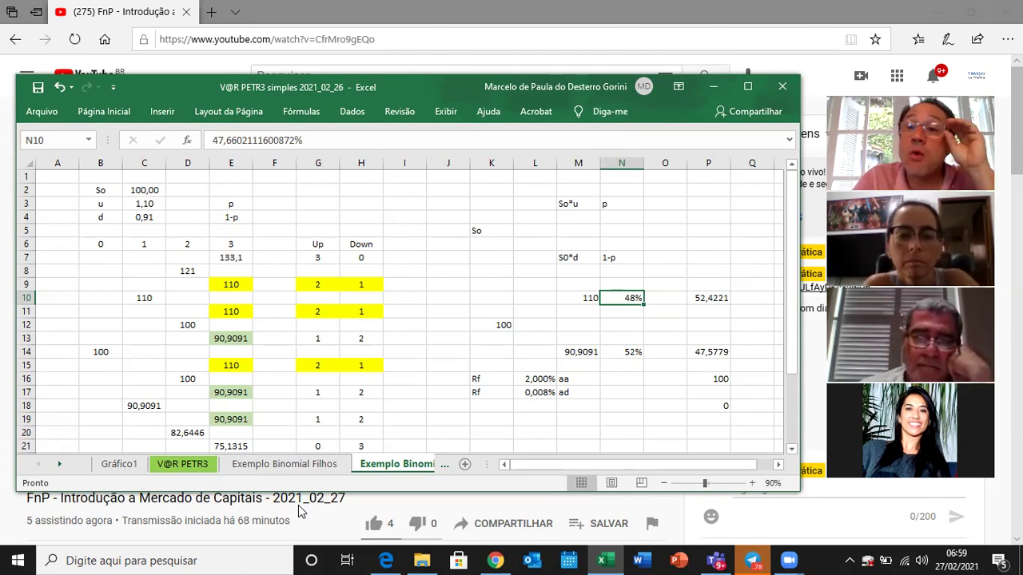
- Examine the recalculated probabilities, discounted branch values and price difference in the one-step example
key(Down)
key(Down)
key(Down)
key(Down)
key(Down)
key(Down)
key(Down)
key(Down)
key(Left)
key(Down)
key(Up)
key(Up)
key(Right)
key(Up)
key(Right)
key(Down)
key(Down)
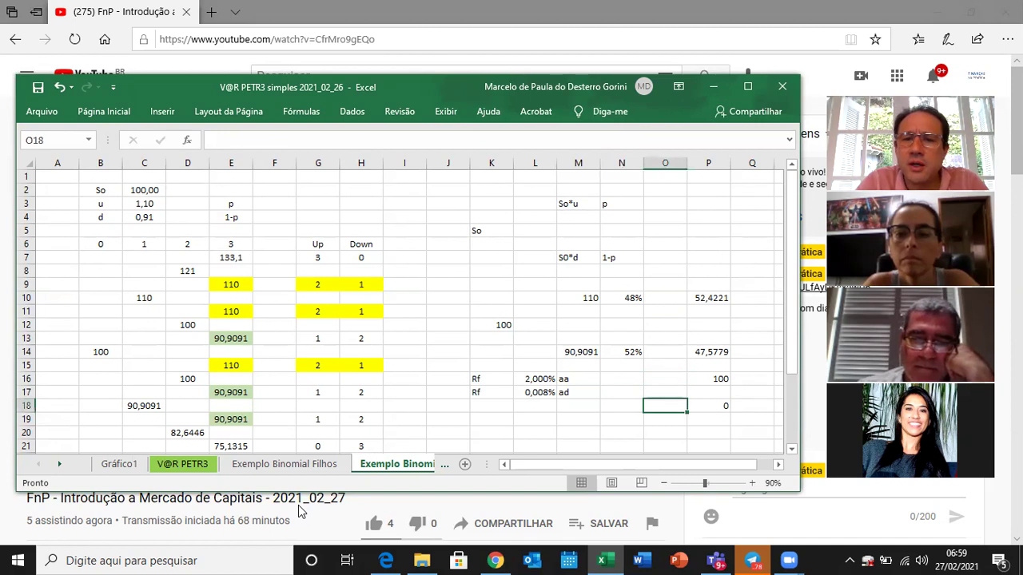
- Enter the label p in M19, below the Rf rows
key(Left)
key(Down)
key(Left)
text(p)
key(Right)
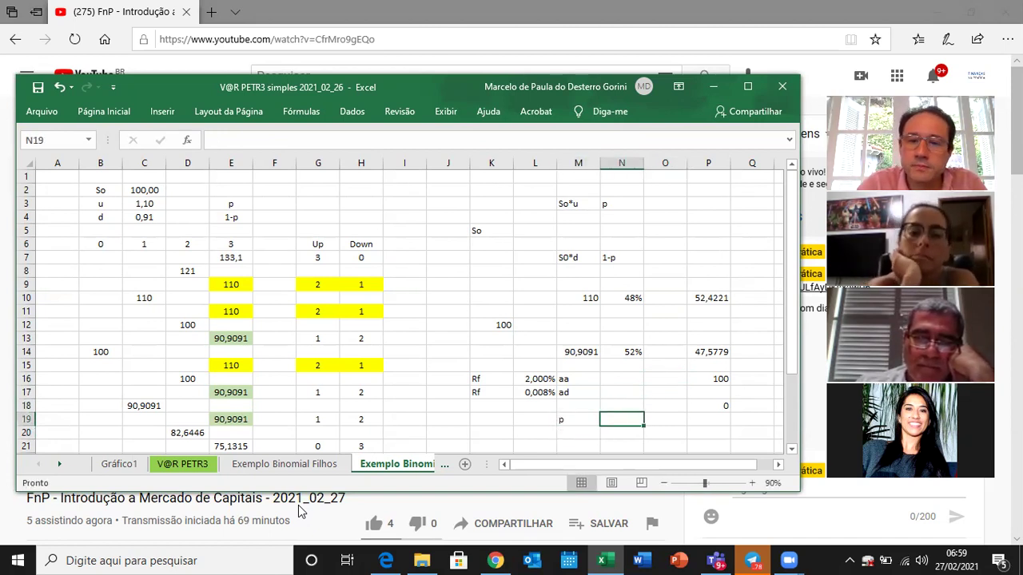
- Calculate the risk-neutral up probability in N19 with the formula =((1+L17)-C4)/(C3-C4)
text(=(1+)
key(Up)
key(Up)
key(Left)
key(Left)
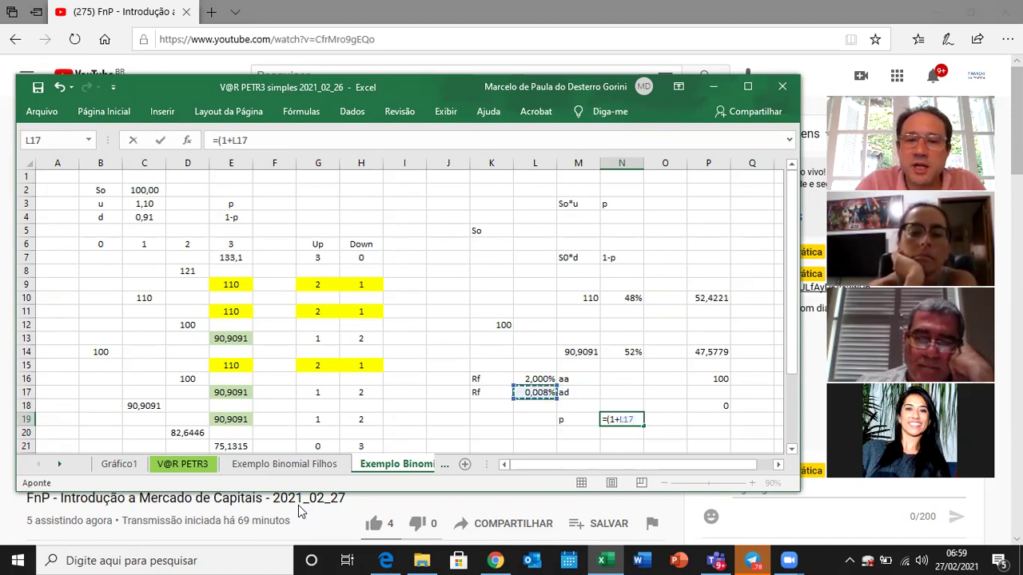
text())
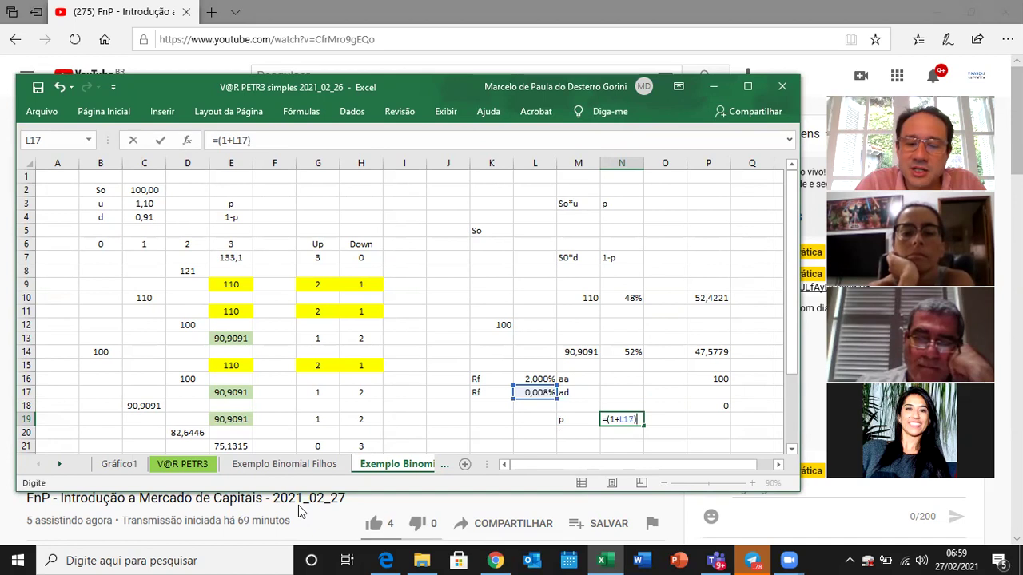
text(-)
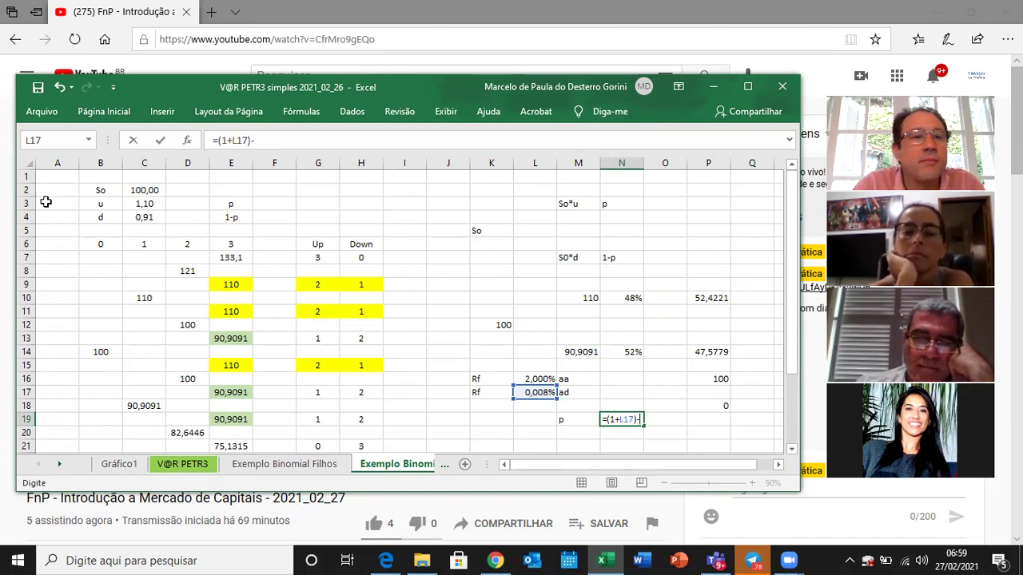
click(136, 219)
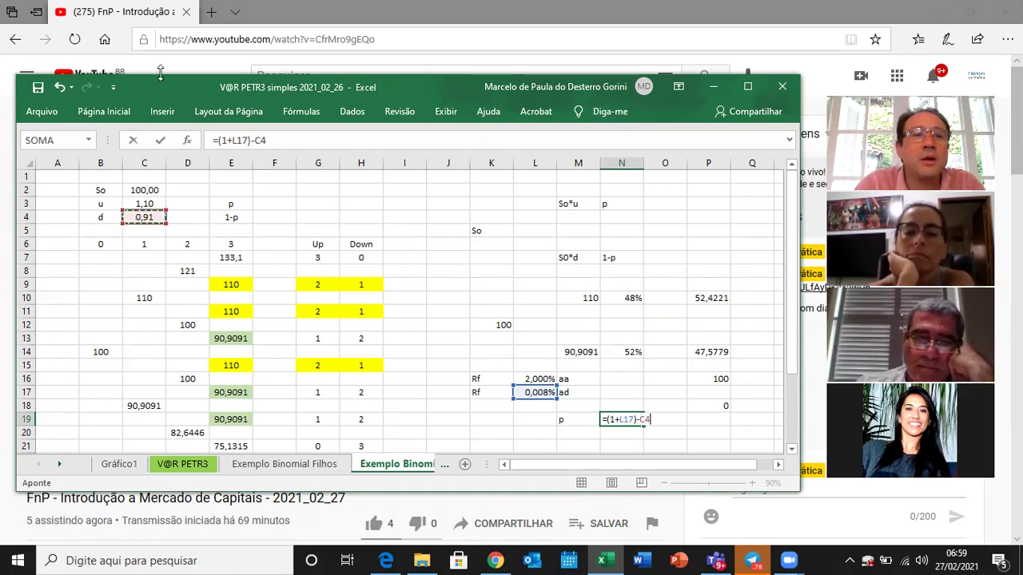
click(217, 140)
text(()
text()/()
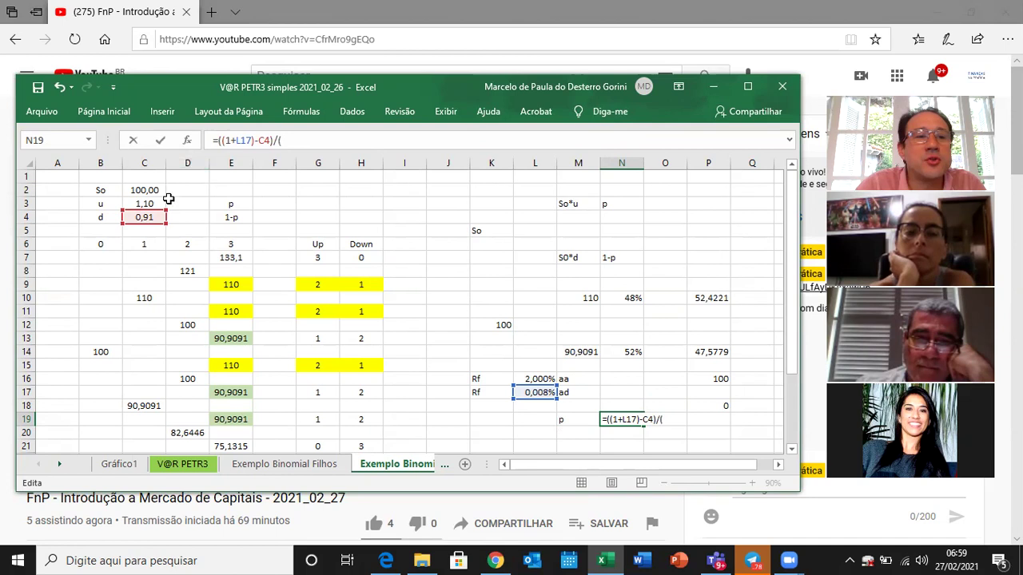
click(147, 204)
text(-)
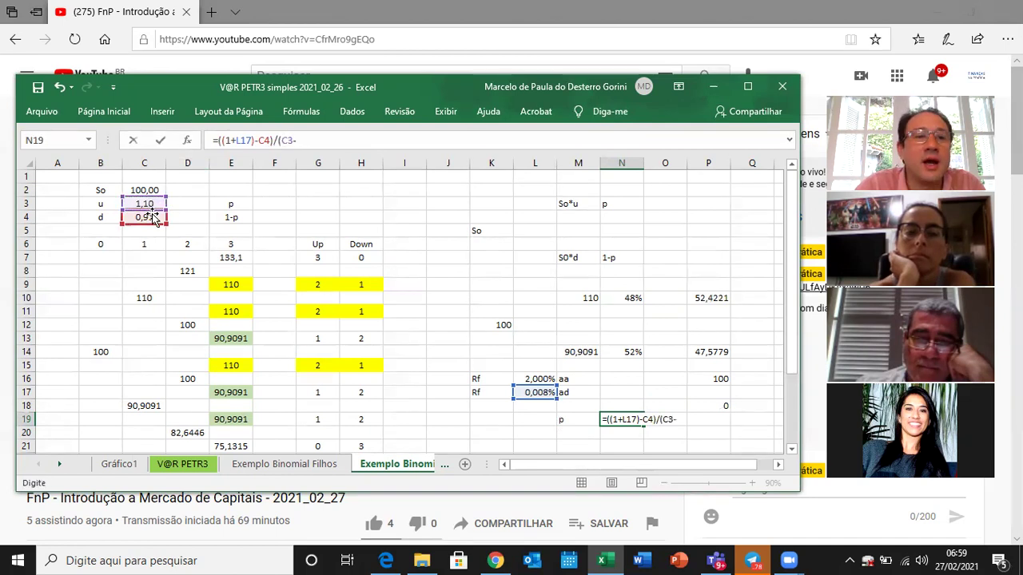
click(153, 217)
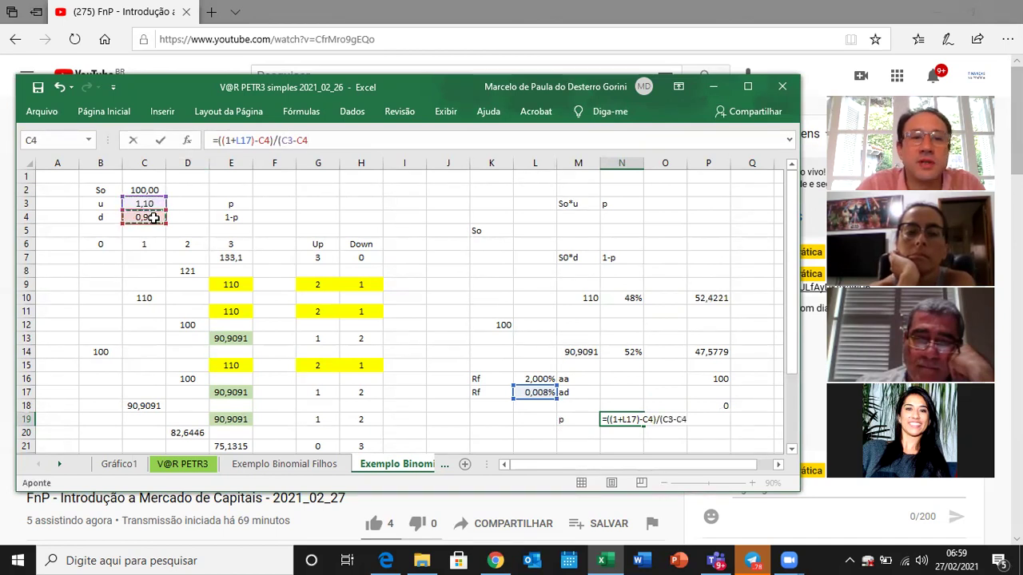
text())
key(ctrl+Return)
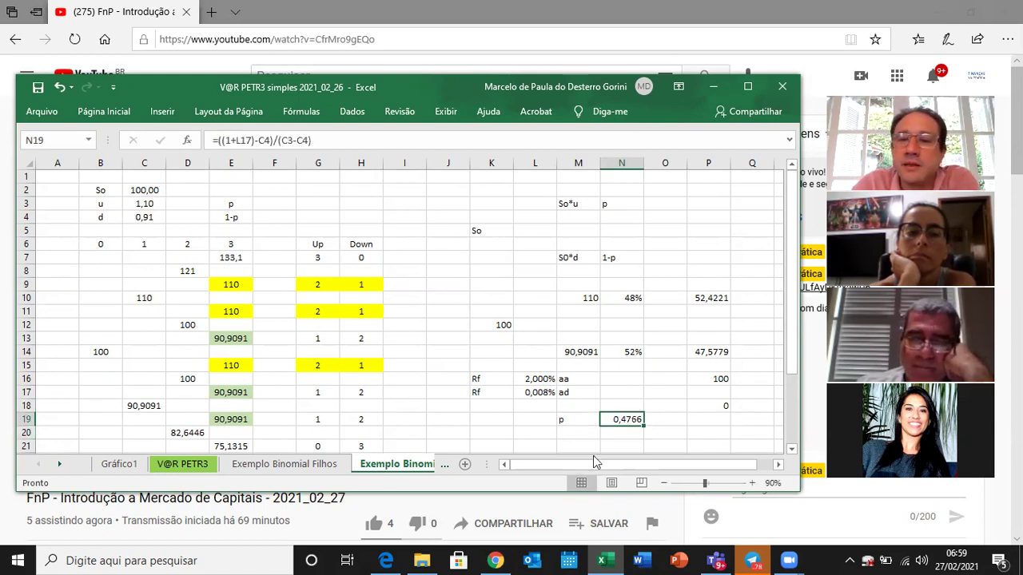
- Check the full-precision probability in N10 against the formula result, and restore the permanently expanded ribbon
click(622, 301)
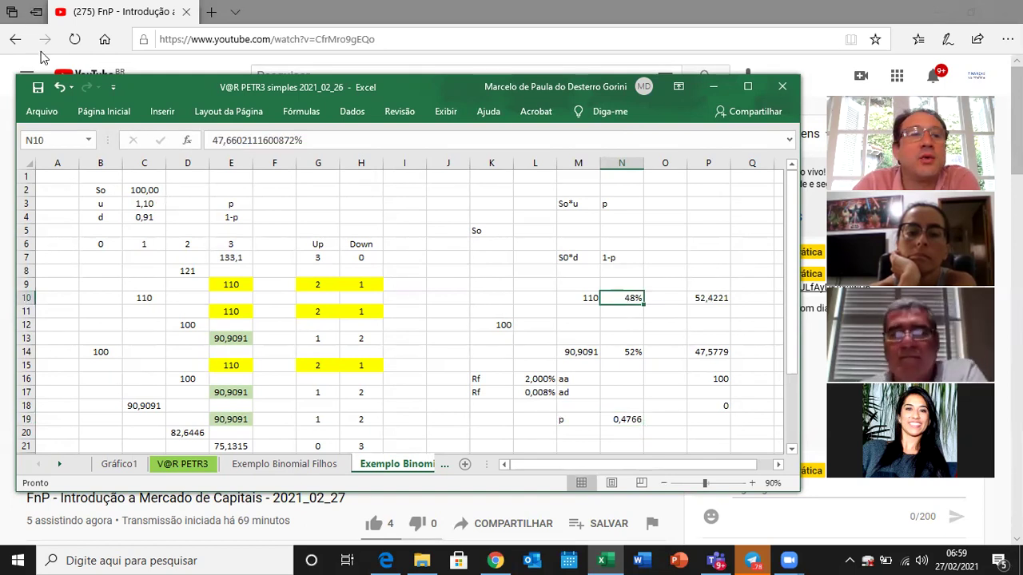
click(104, 113)
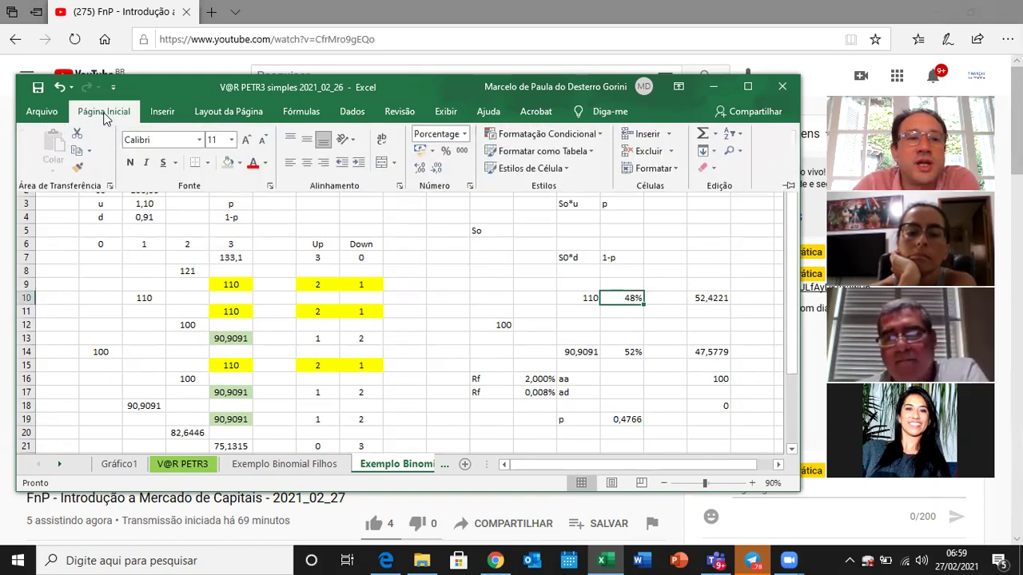
click(789, 186)
click(667, 261)
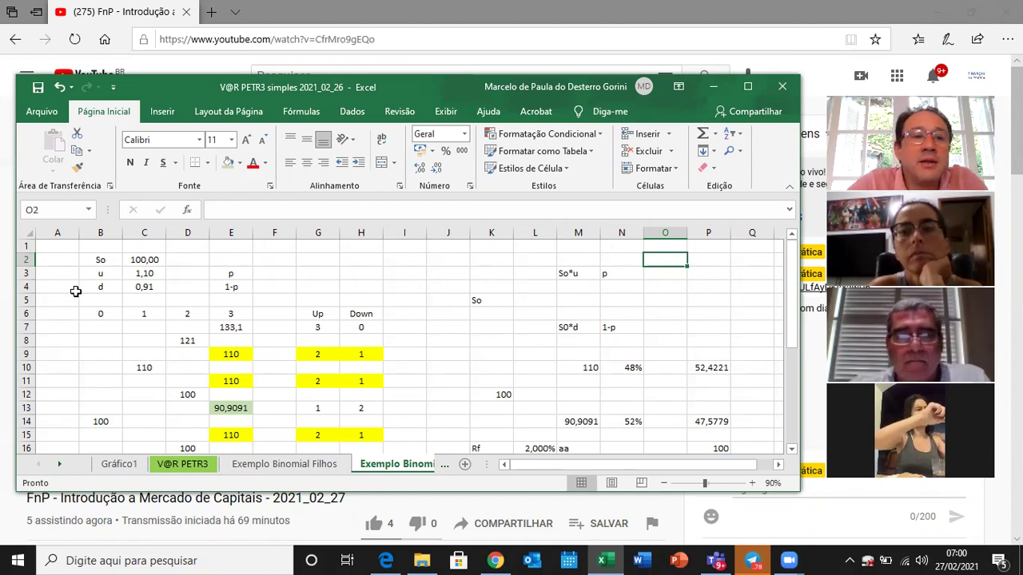
- Examine the up factor u and down factor d in B3:C4
click(144, 274)
key(Down)
key(Up)
key(Down)
key(Up)
key(Down)
key(Up)
key(Down)
key(Up)
key(Down)
key(Up)
key(Left)
key(Right)
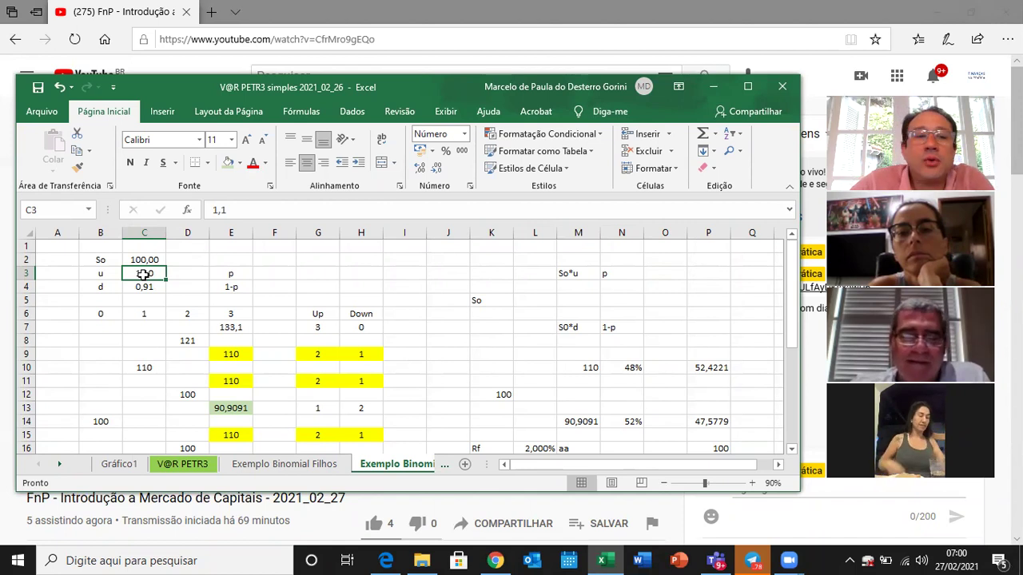
key(Down)
key(Left)
key(Up)
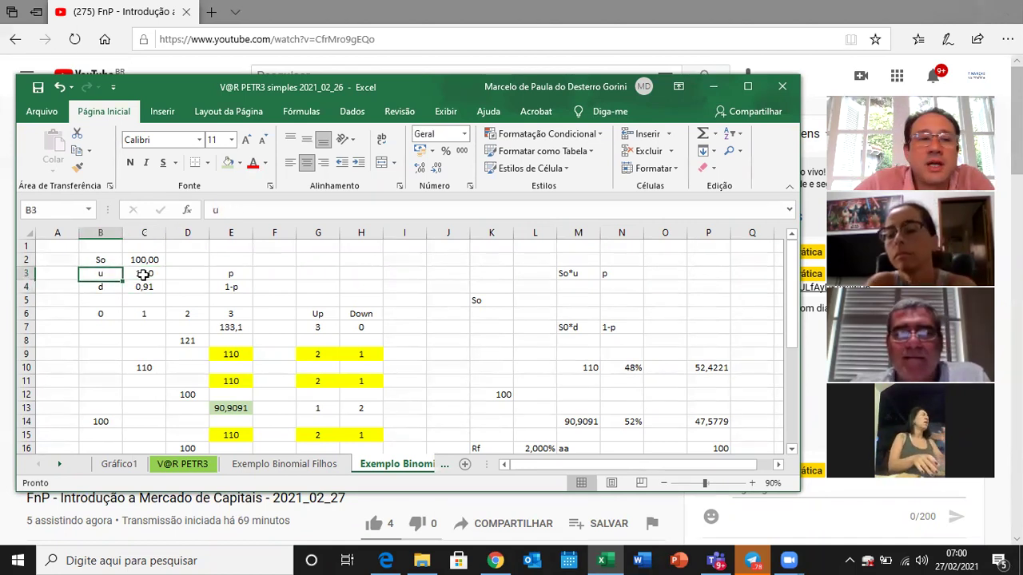
key(Right)
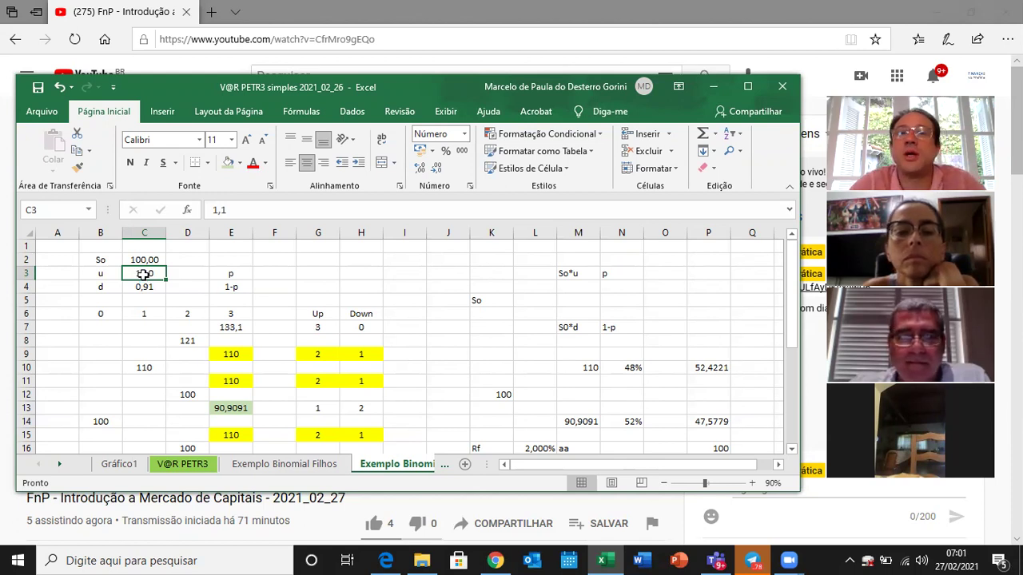
- Maximize the workbook window and open the V@R PETR3 sheet
click(750, 84)
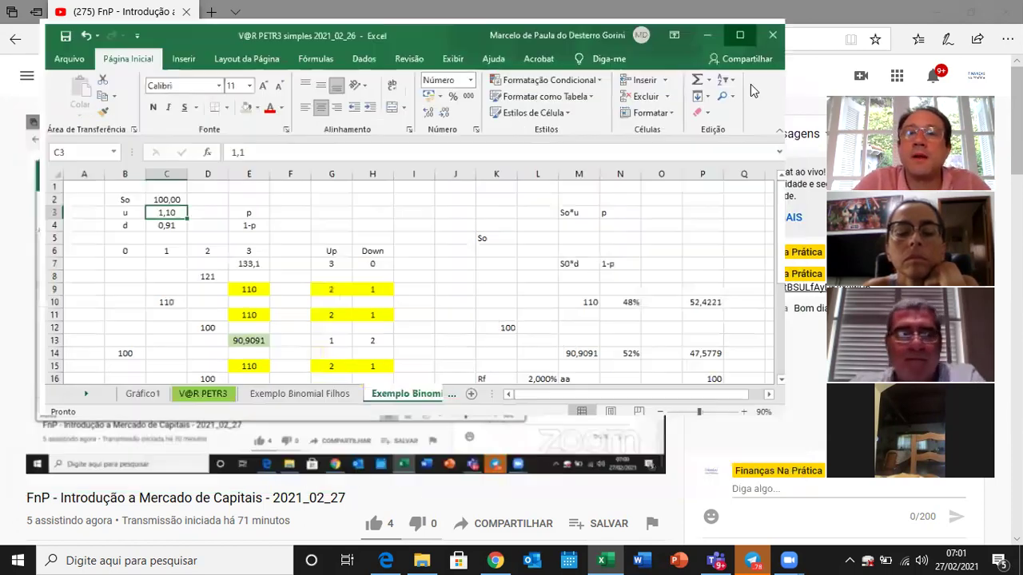
key(super+Up)
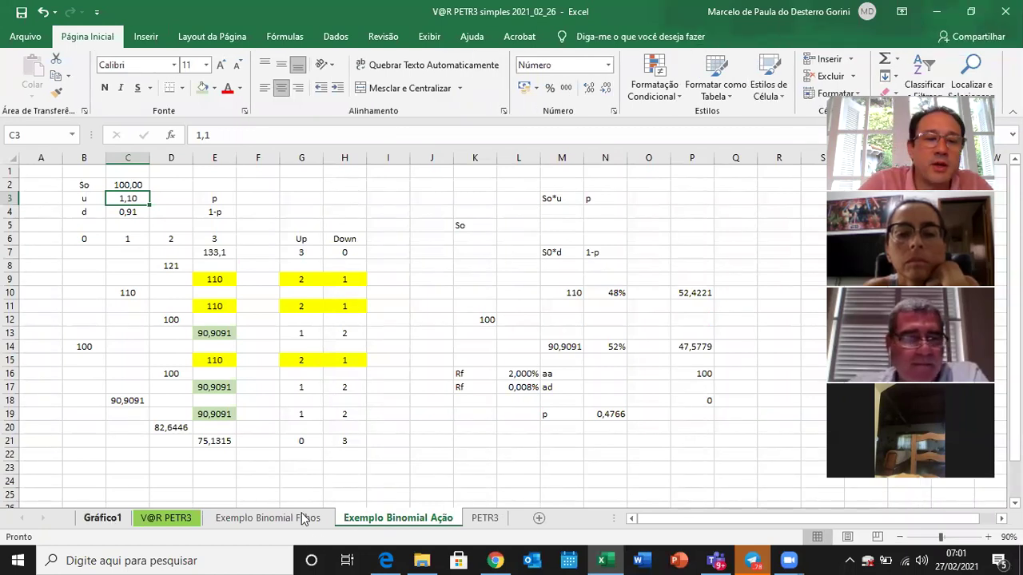
click(160, 520)
click(71, 342)
click(45, 295)
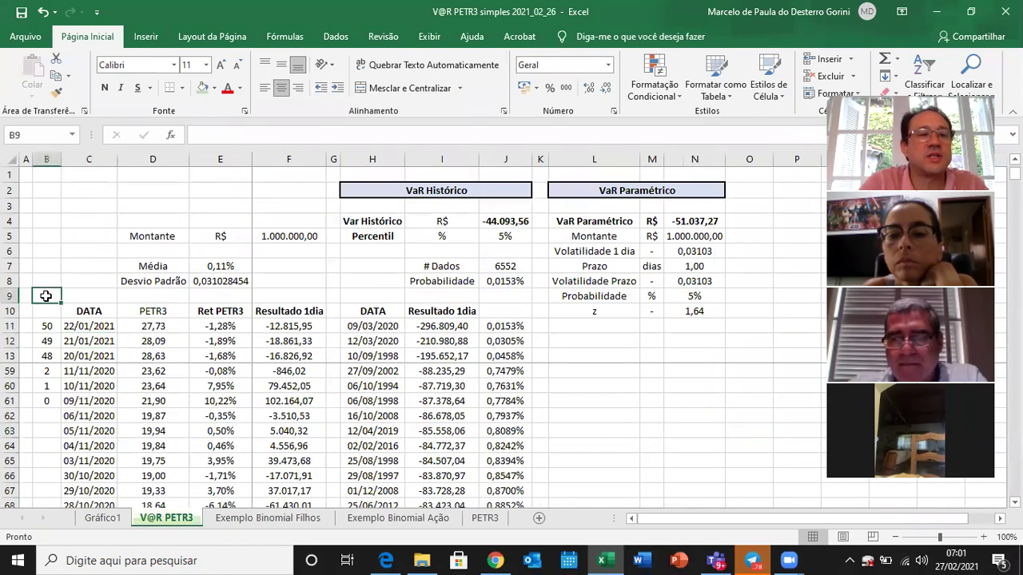
- Examine the day numbering in column B alongside the dates and PETR3 prices on the V@R PETR3 sheet
key(Down)
key(Down)
key(Down)
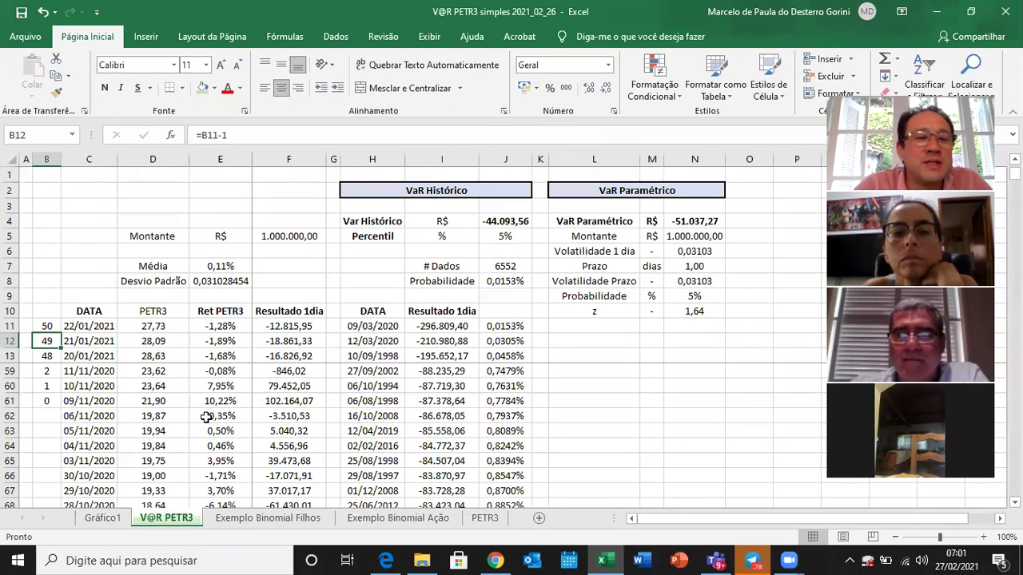
click(51, 401)
key(Up)
key(Up)
key(Up)
key(Up)
key(Up)
key(Up)
key(Up)
key(Up)
key(Up)
key(Up)
key(Up)
key(Up)
key(Up)
key(Up)
key(Up)
key(Up)
key(Up)
key(Up)
key(Up)
key(Up)
key(Up)
key(Up)
key(Up)
key(Up)
key(Up)
key(Up)
key(Up)
key(Up)
key(Up)
key(Up)
key(Up)
key(Up)
key(Up)
key(Up)
key(Up)
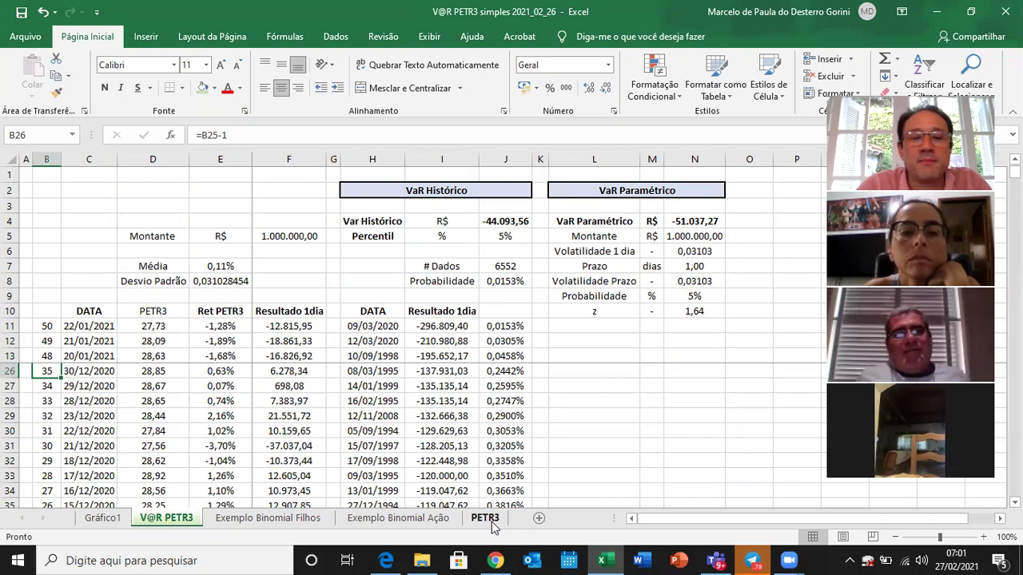
- Examine the tree's period numbers 0 to 3 in row 6 of the Exemplo Binomial Ação sheet
click(439, 517)
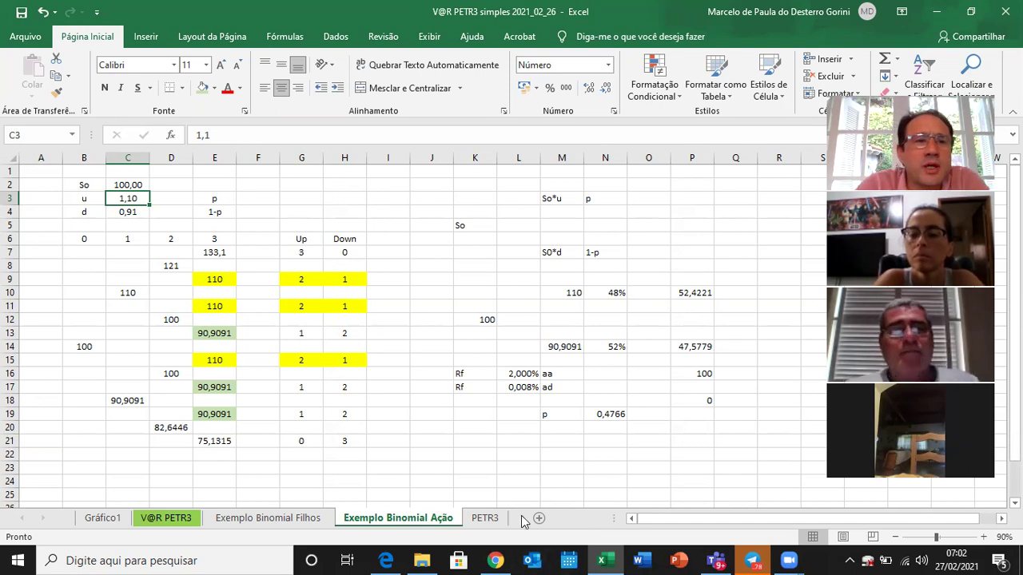
click(76, 240)
key(ctrl+Right)
key(ctrl+Left)
key(ctrl+Right)
key(ctrl+Left)
key(Right)
key(Right)
key(Left)
key(Right)
key(Left)
key(Left)
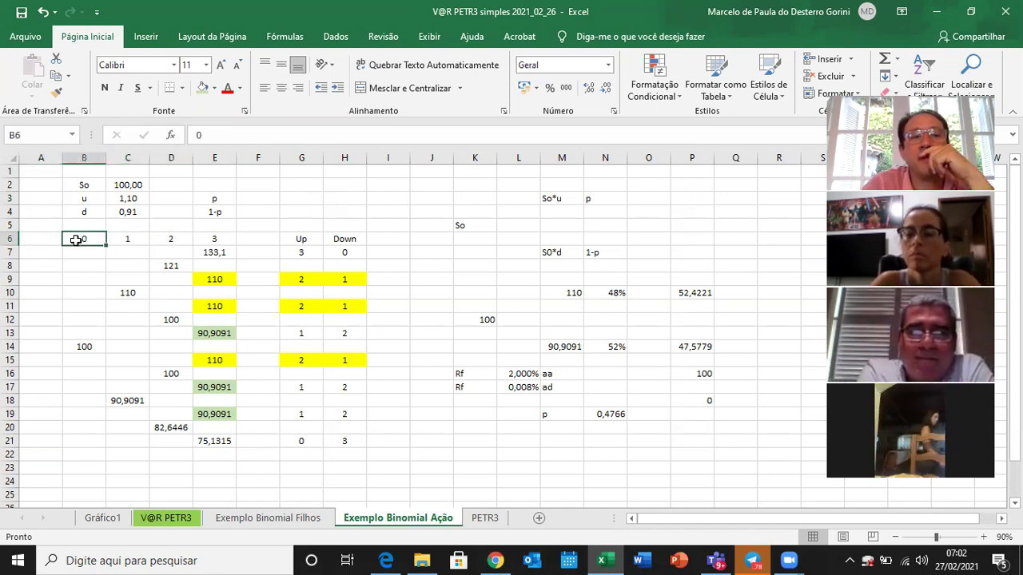
key(Right)
key(Right)
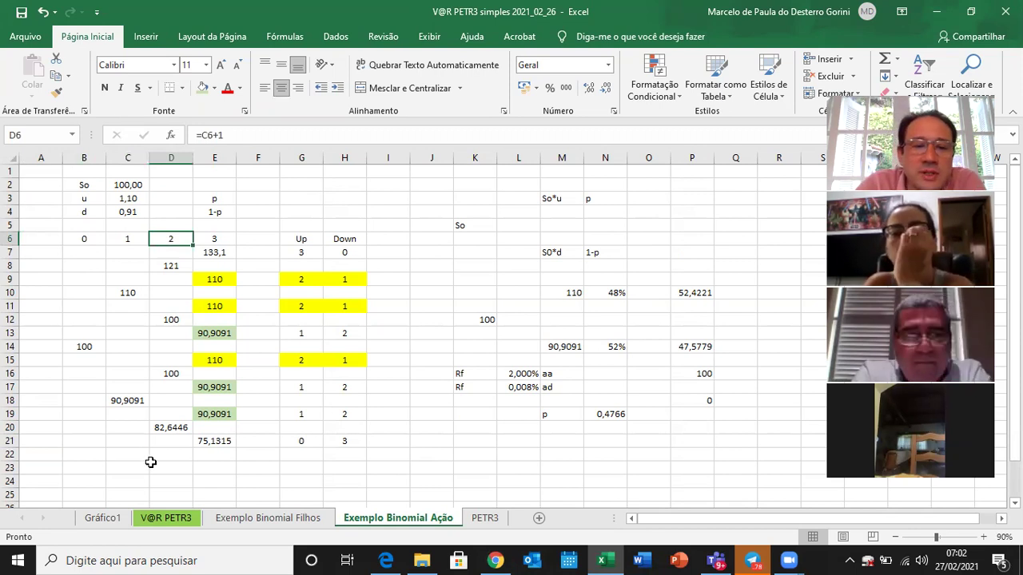
- Examine the most recent dates on the V@R PETR3 sheet, from 22/01/2021 back to 19/01/2021, and that day's PETR3 price
click(178, 521)
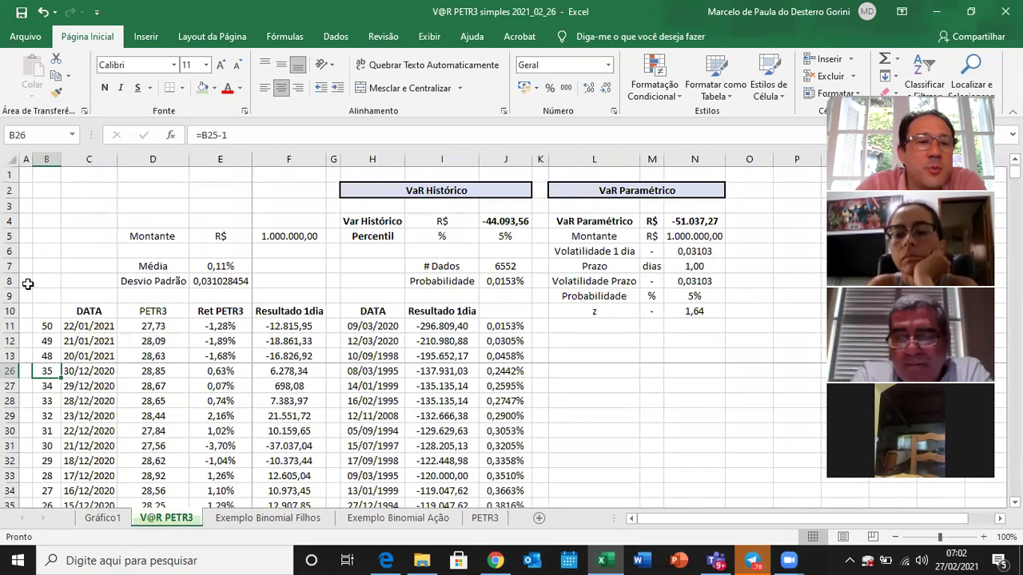
click(44, 326)
key(Right)
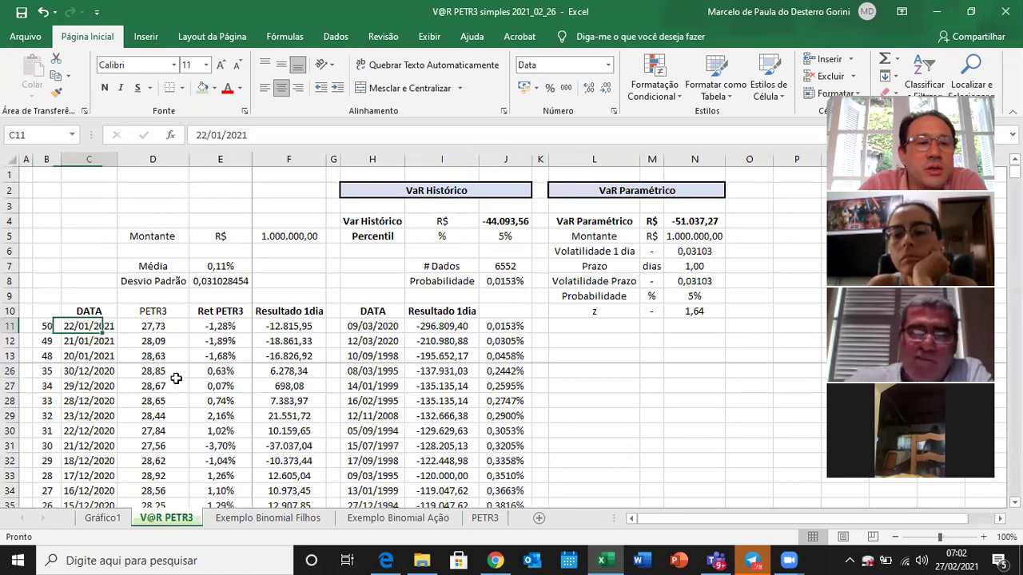
key(Down)
key(Down)
key(Down)
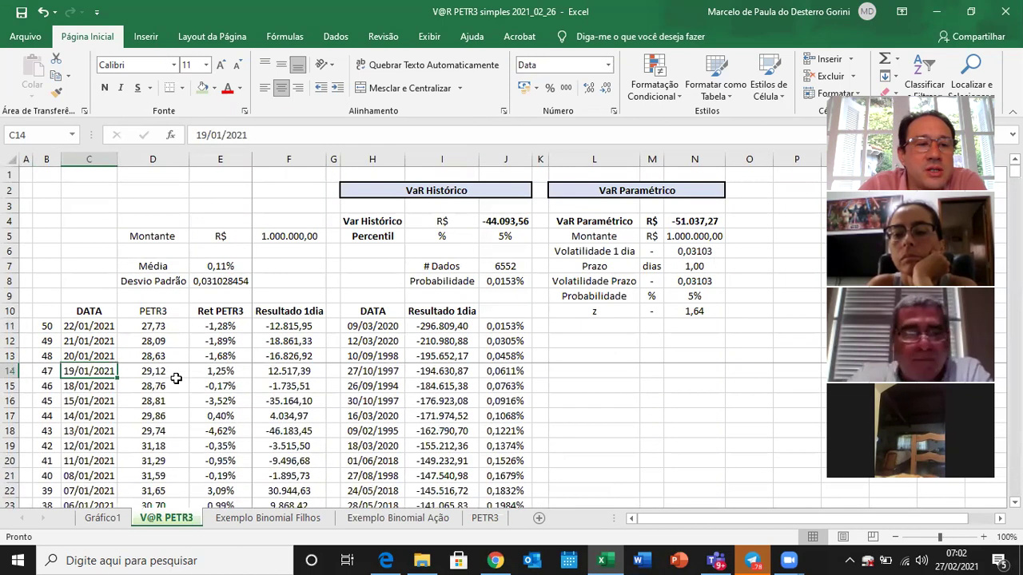
key(Up)
key(Up)
key(Up)
key(Down)
key(Down)
key(Down)
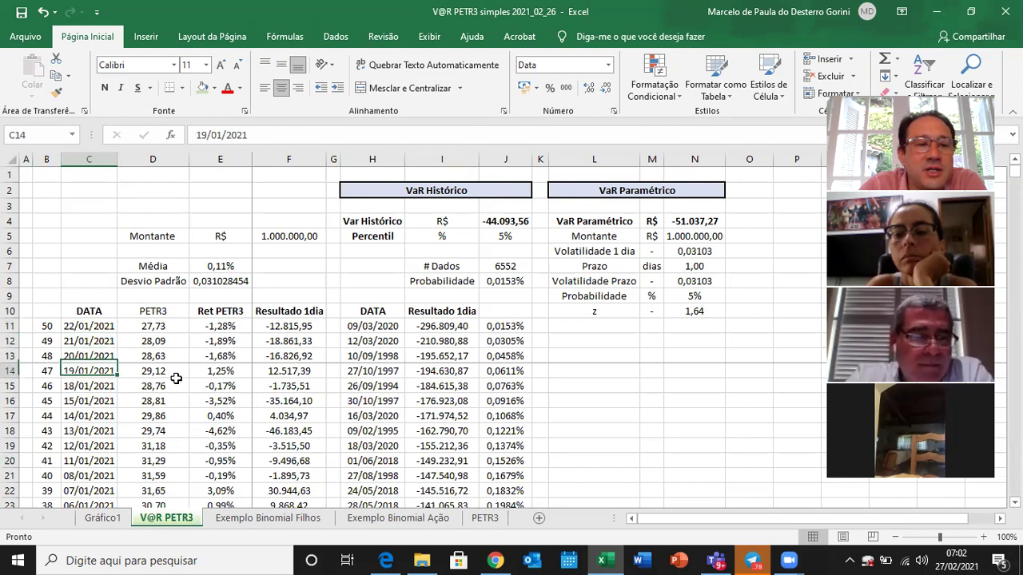
key(Right)
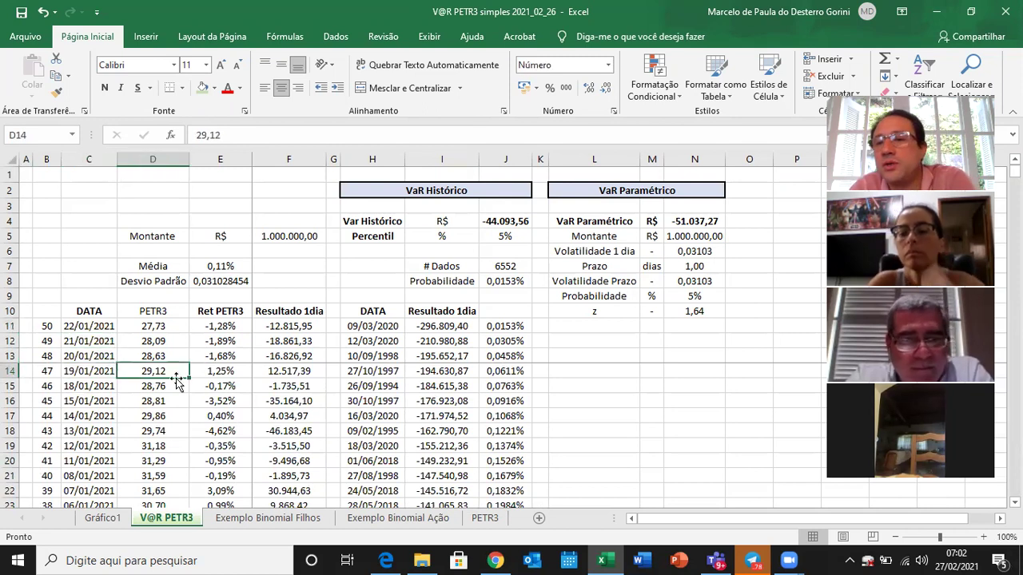
key(Left)
key(Right)
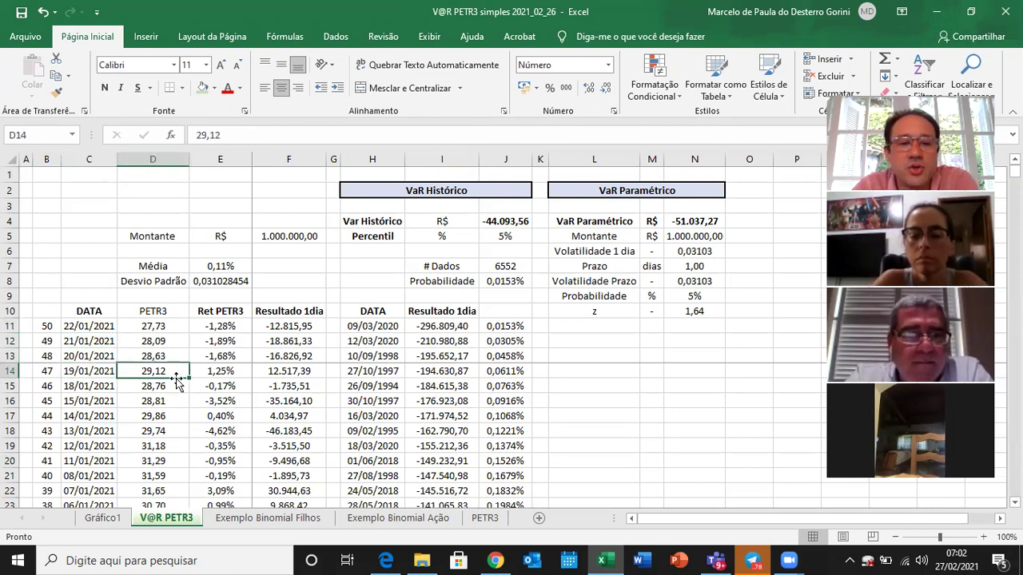
- Create a copy of the Exemplo Binomial Ação sheet and place it before the PETR3 sheet
click(382, 521)
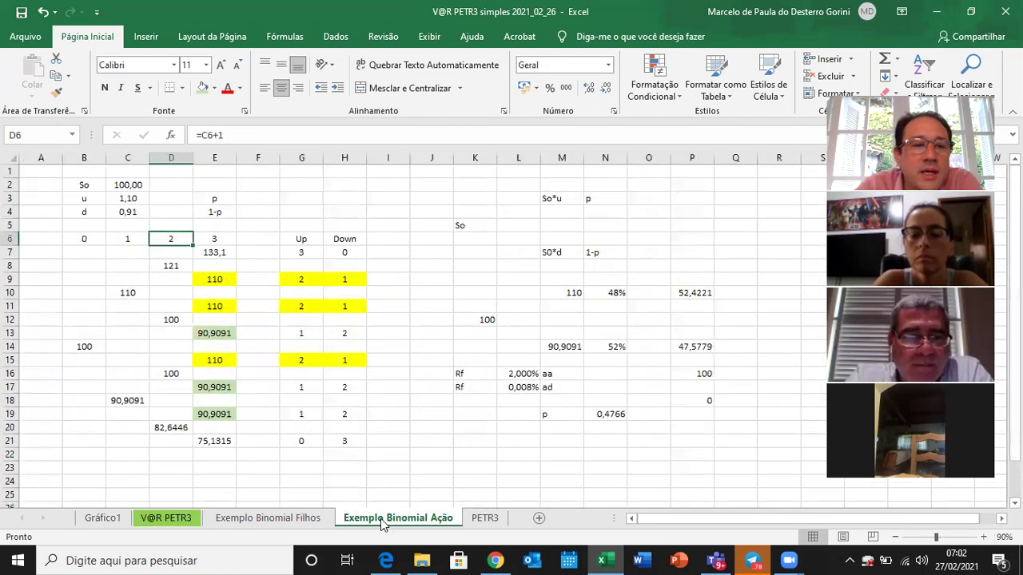
right_click(411, 521)
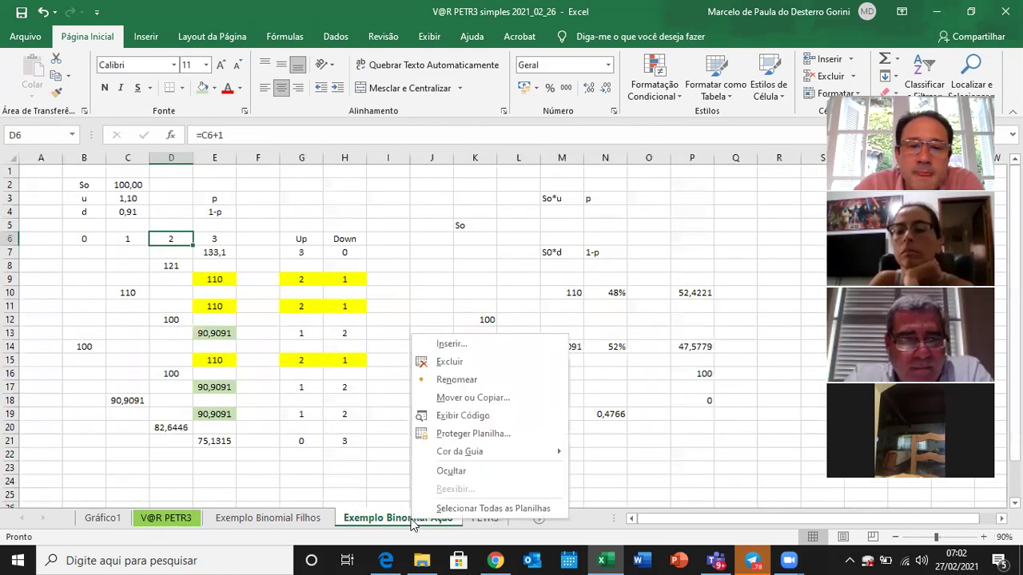
click(464, 394)
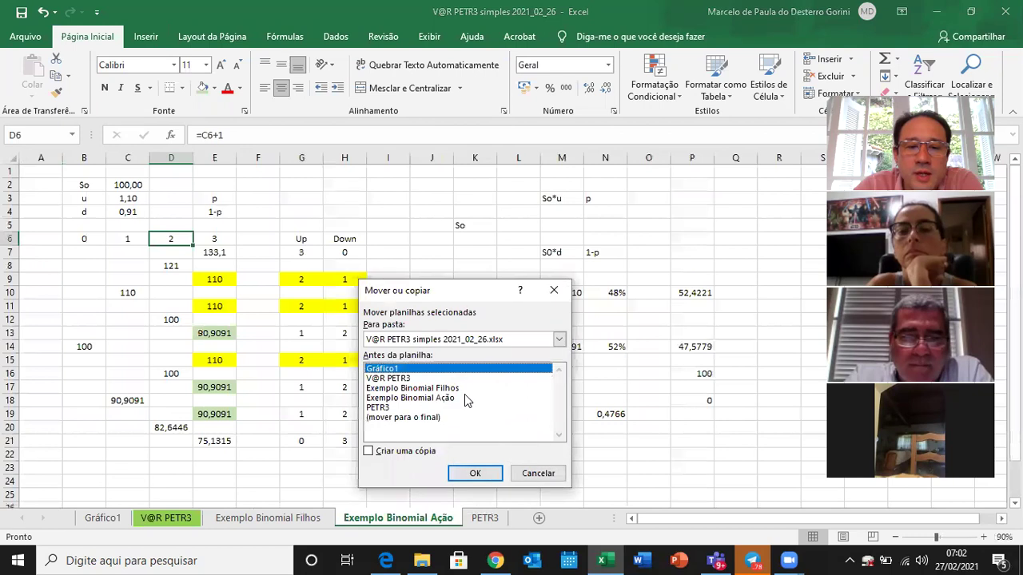
click(405, 453)
click(409, 407)
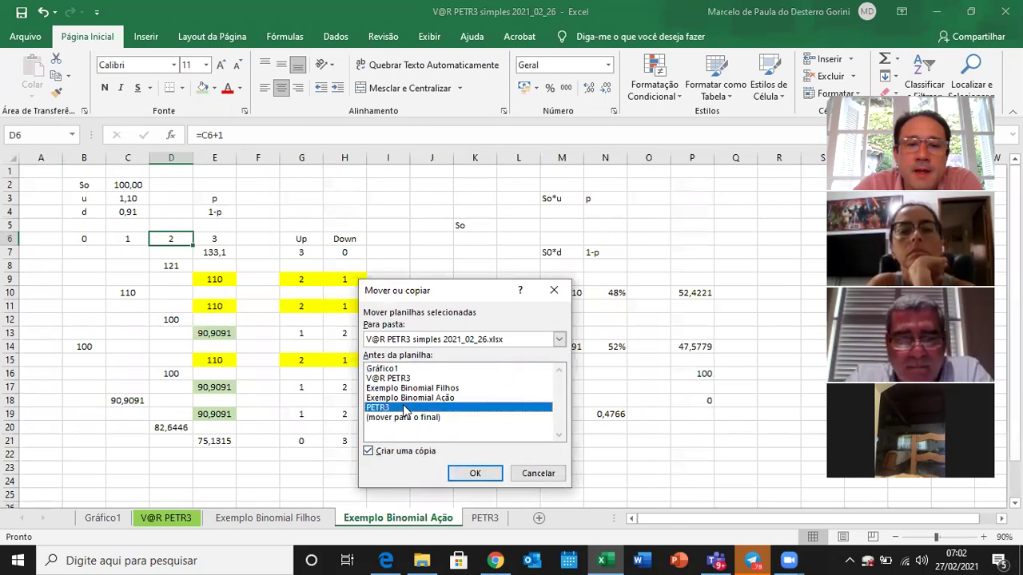
click(475, 474)
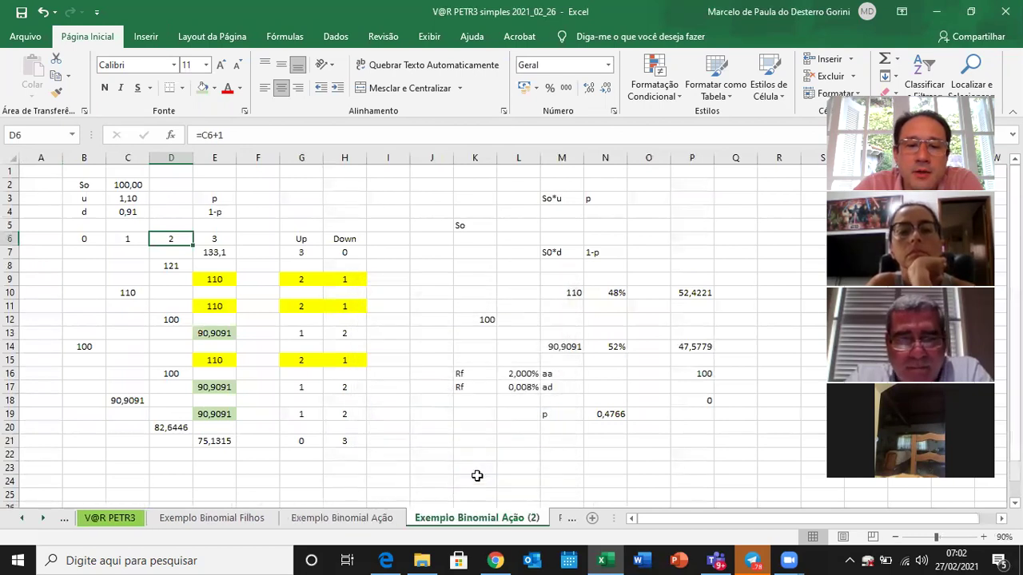
- Rename the copied sheet as Exemplo Binomial PETR3 3d
double_click(460, 520)
key(Left)
key(Left)
key(Left)
key(Left)
key(Left)
key(Left)
key(Left)
key(Left)
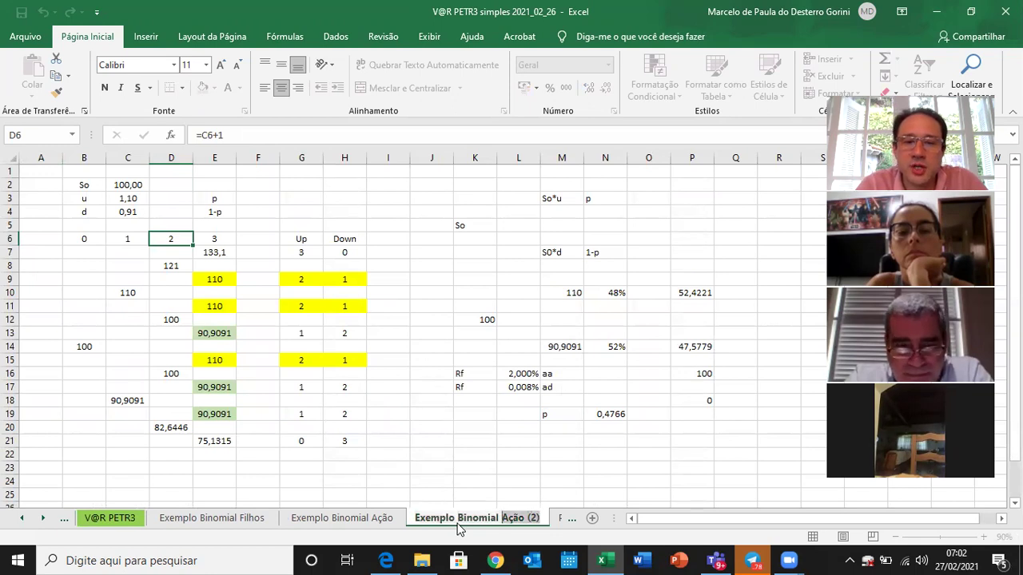
key(shift+End)
text(PETR)
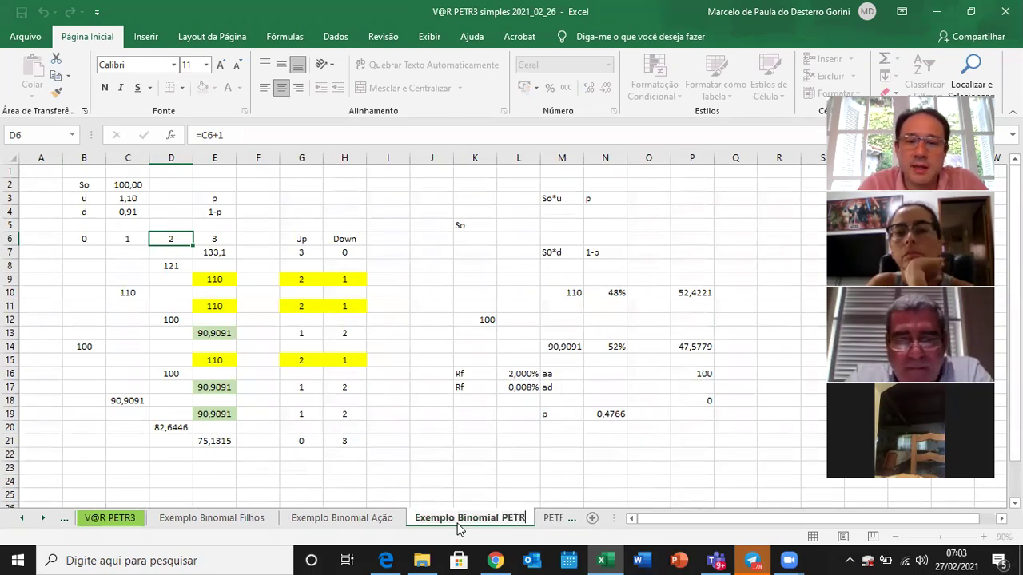
text(3)
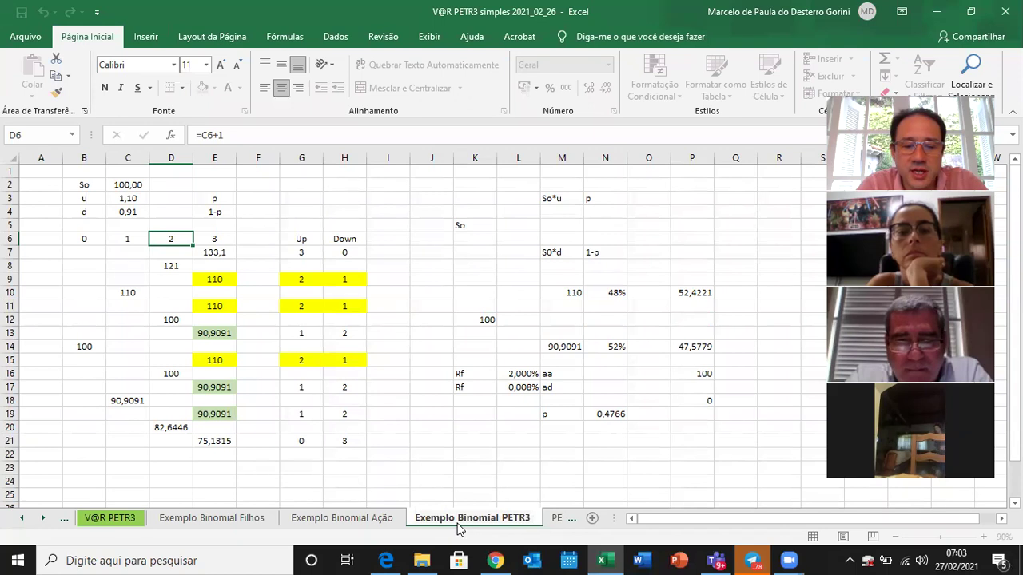
text( 3d)
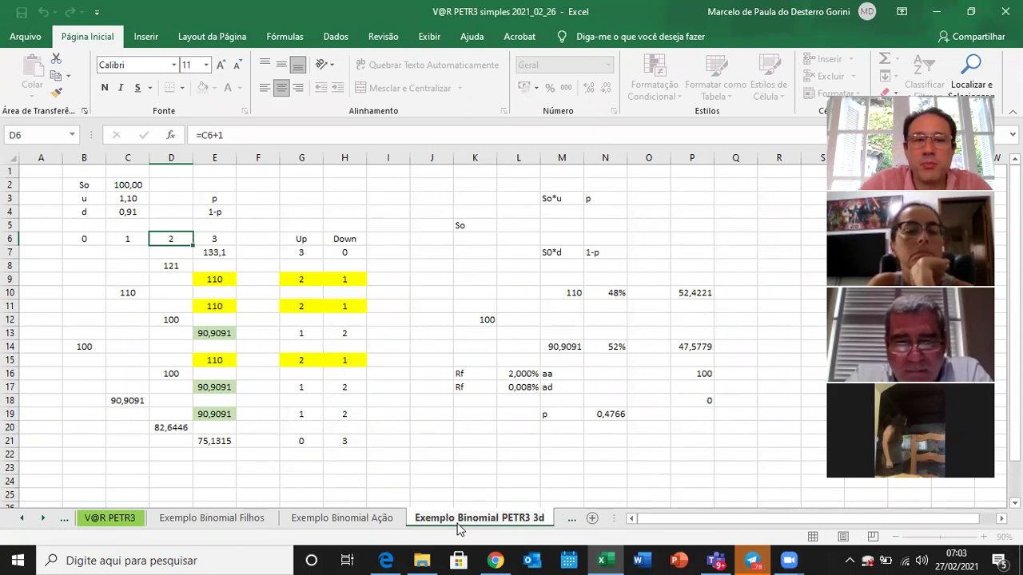
click(354, 238)
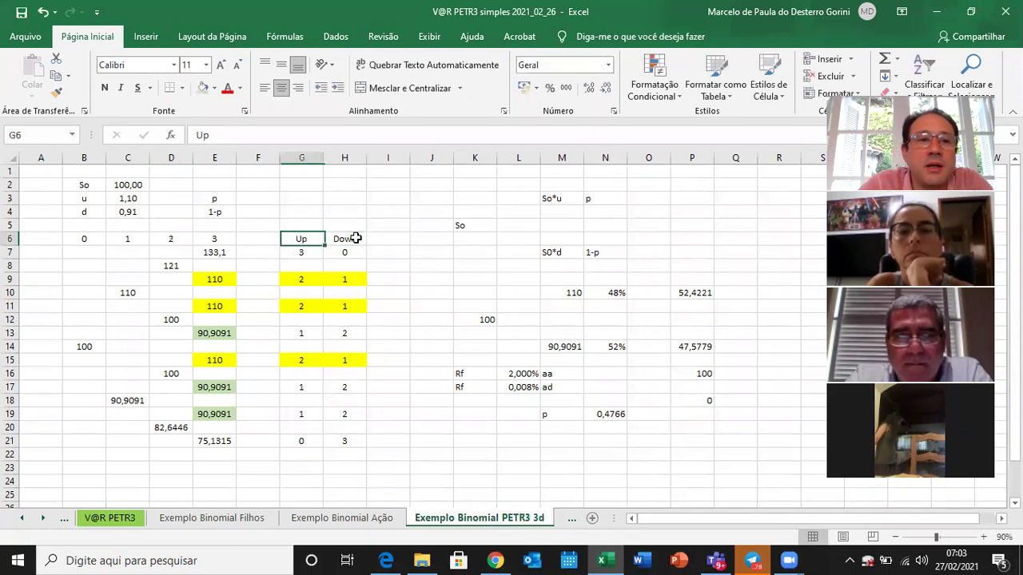
- Link the initial price So in C2 to the 19/01/2021 PETR3 price with the formula ='V@R PETR3'!D14
key(Left)
key(Up)
key(Up)
key(Up)
key(Up)
text(=)
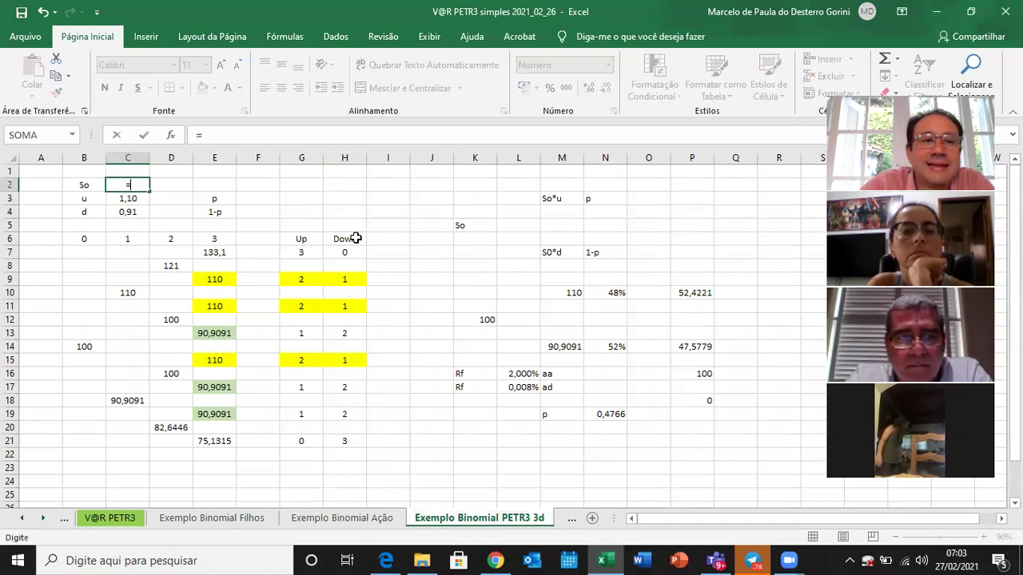
click(134, 519)
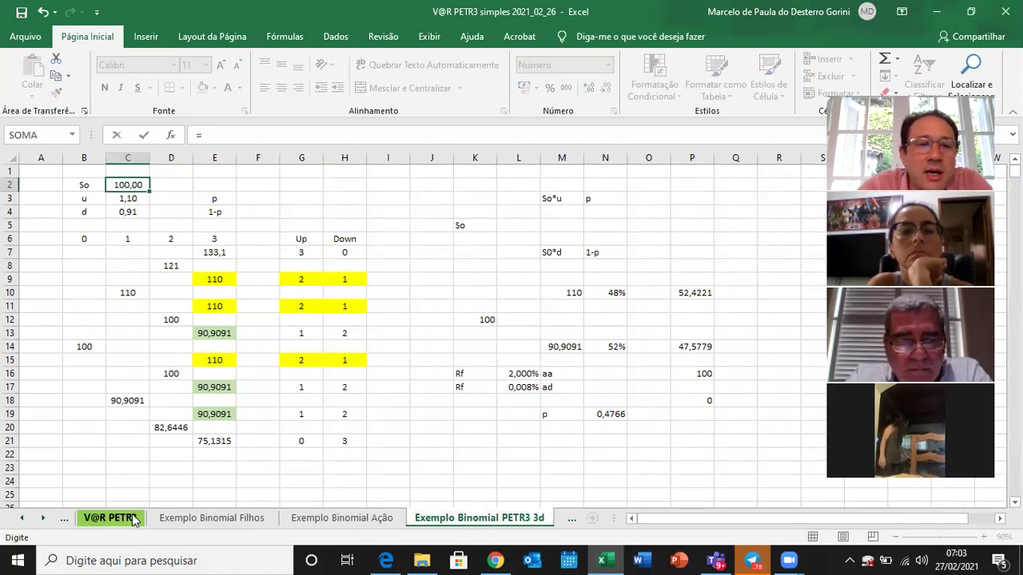
click(159, 327)
key(Down)
key(Down)
key(Down)
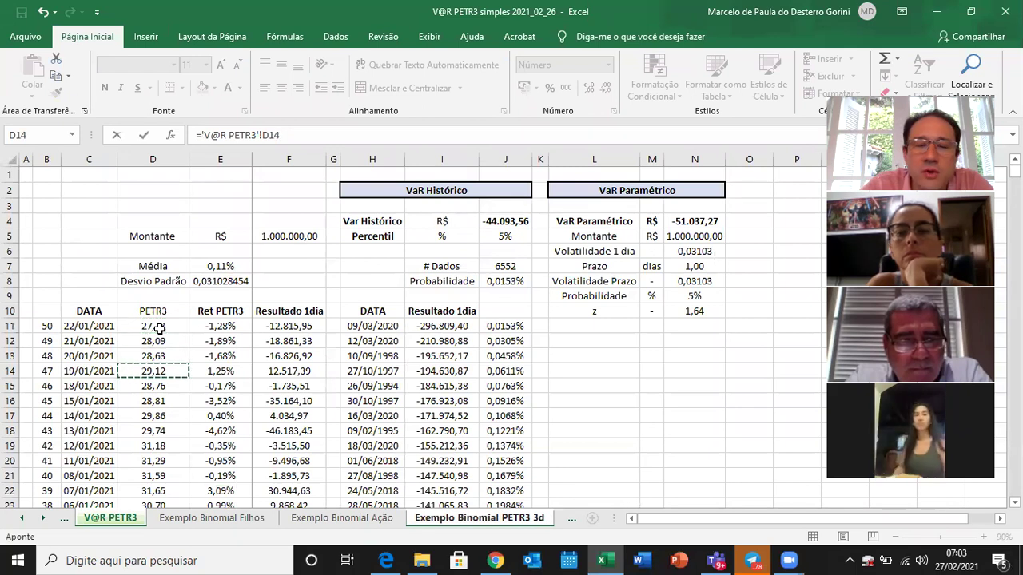
key(ctrl+Page_Down)
key(Return)
key(Up)
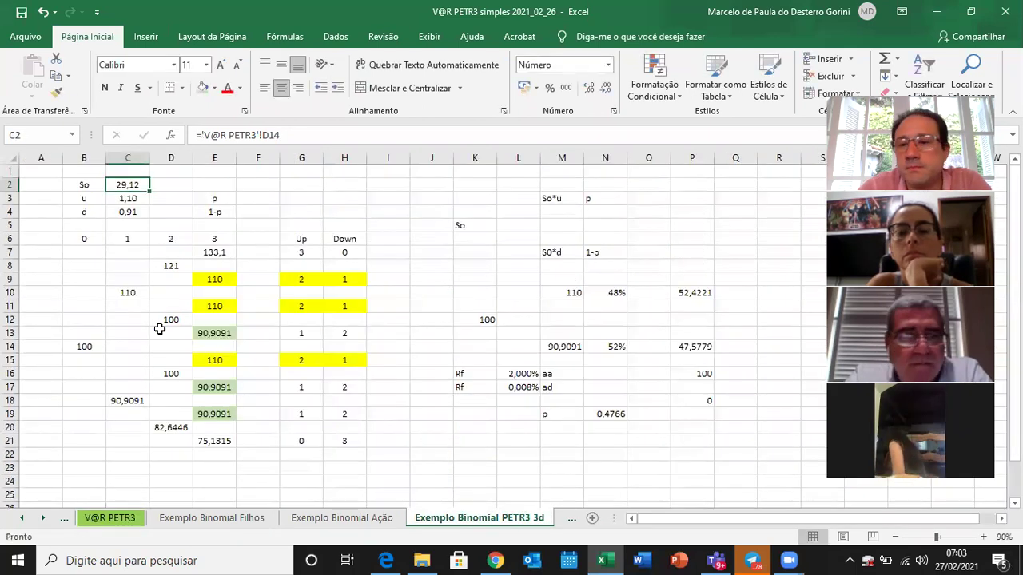
- Insert a blank row between the So and u rows
key(Down)
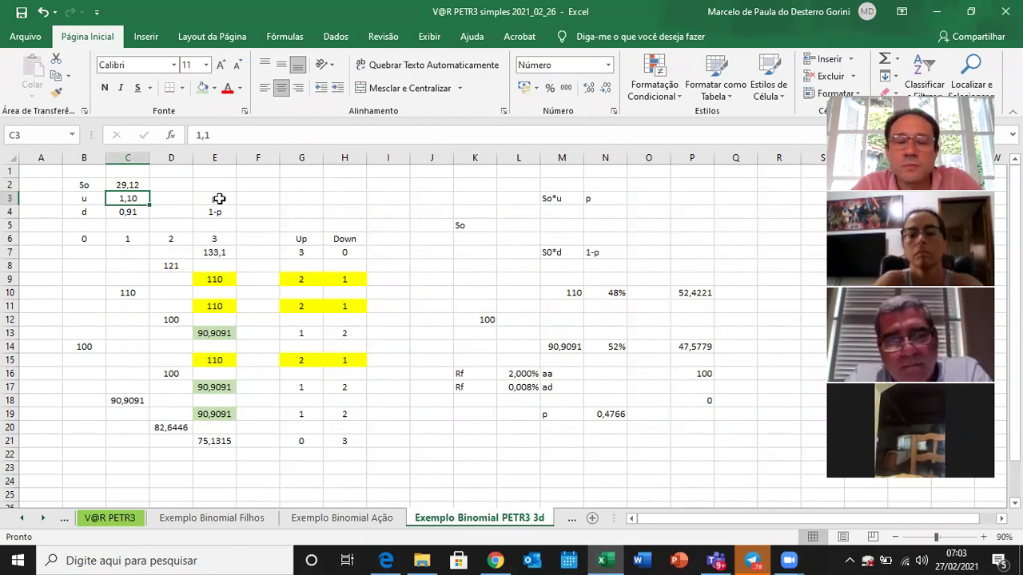
click(11, 197)
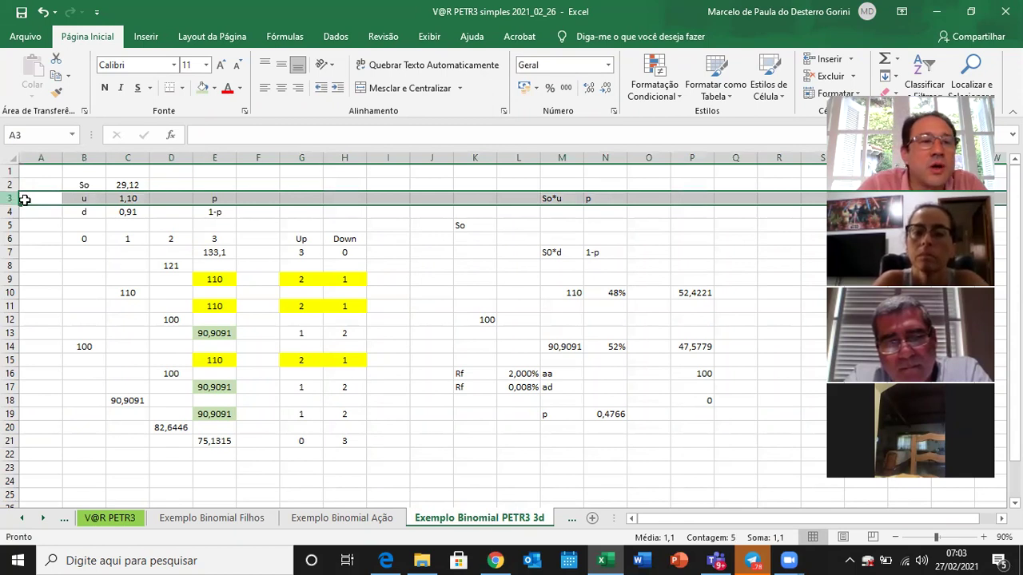
right_click(34, 201)
click(74, 306)
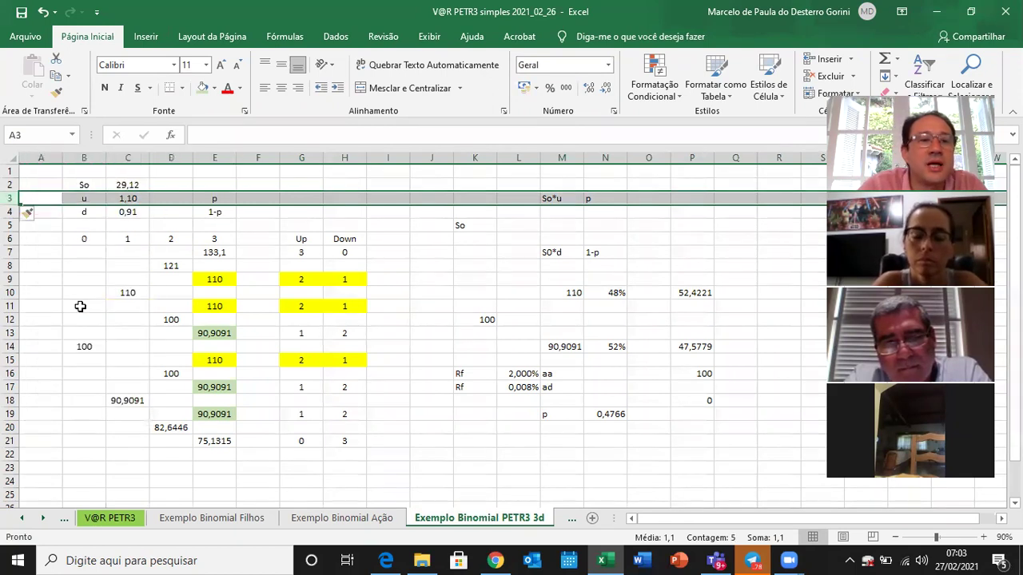
- Enter the label Desv Pd in B3 of the new row
key(Right)
text(De)
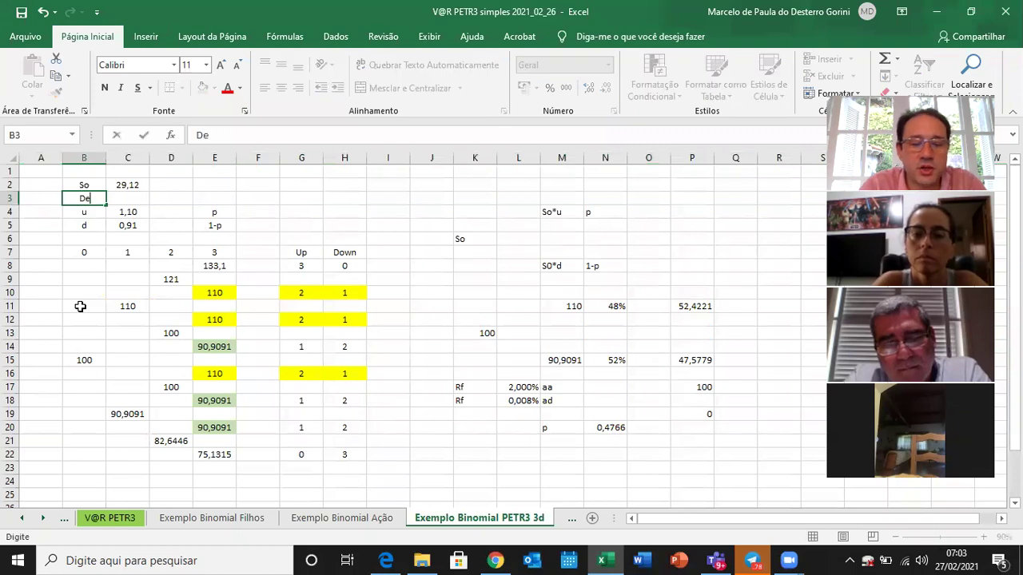
text(v)
key(BackSpace)
key(BackSpace)
key(BackSpace)
text(Des)
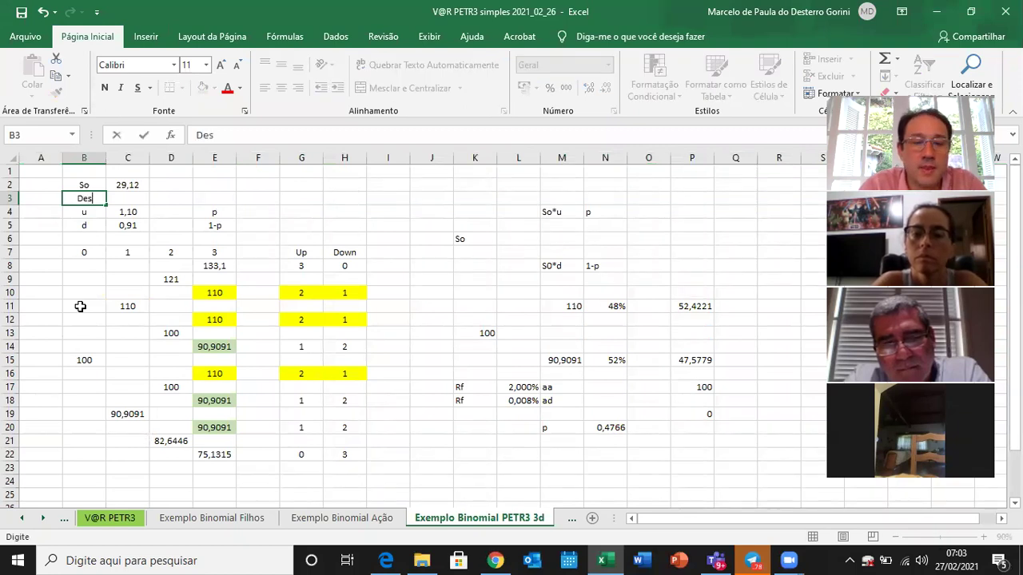
text(v Pd)
key(Return)
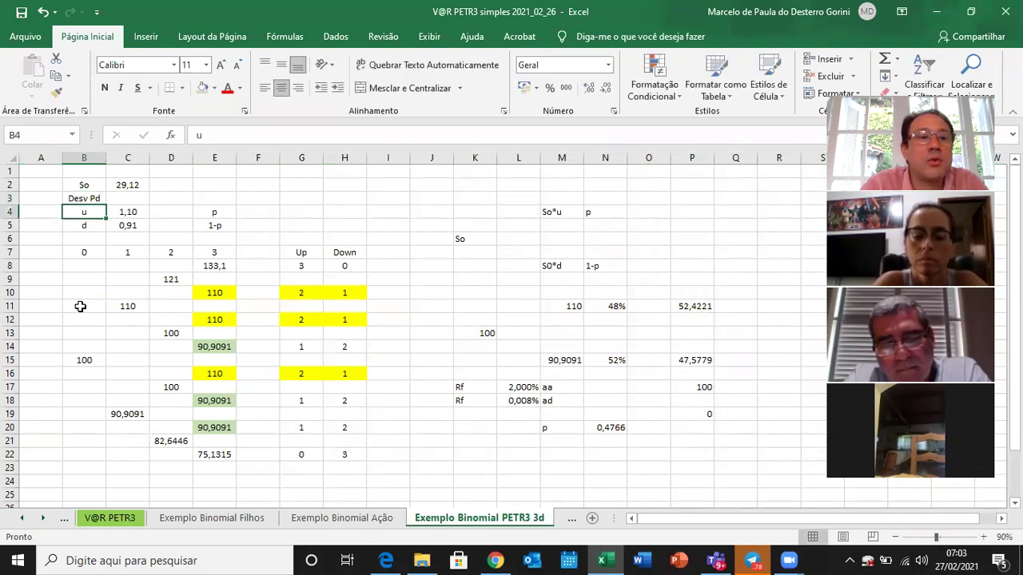
- Link the Desv Pd value in C3 to the Desvio Padrão in cell E8 of the V@R PETR3 sheet
key(Up)
key(Right)
text(=)
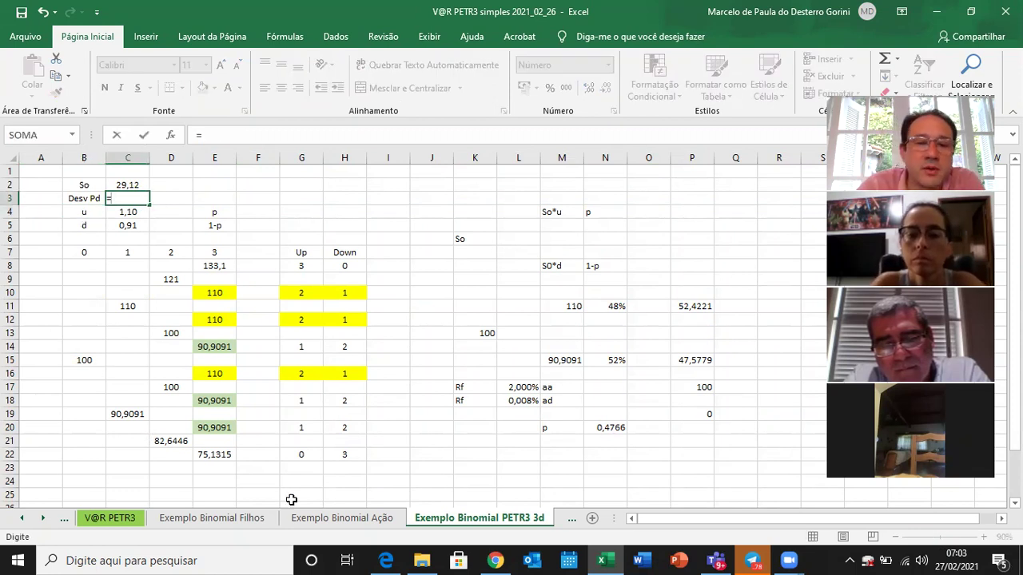
click(308, 520)
click(250, 521)
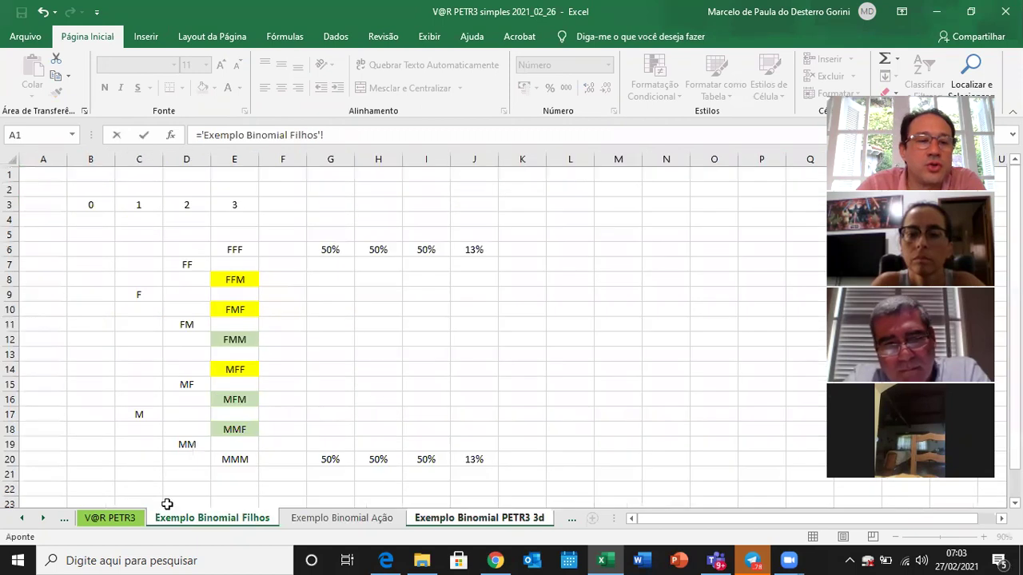
click(111, 520)
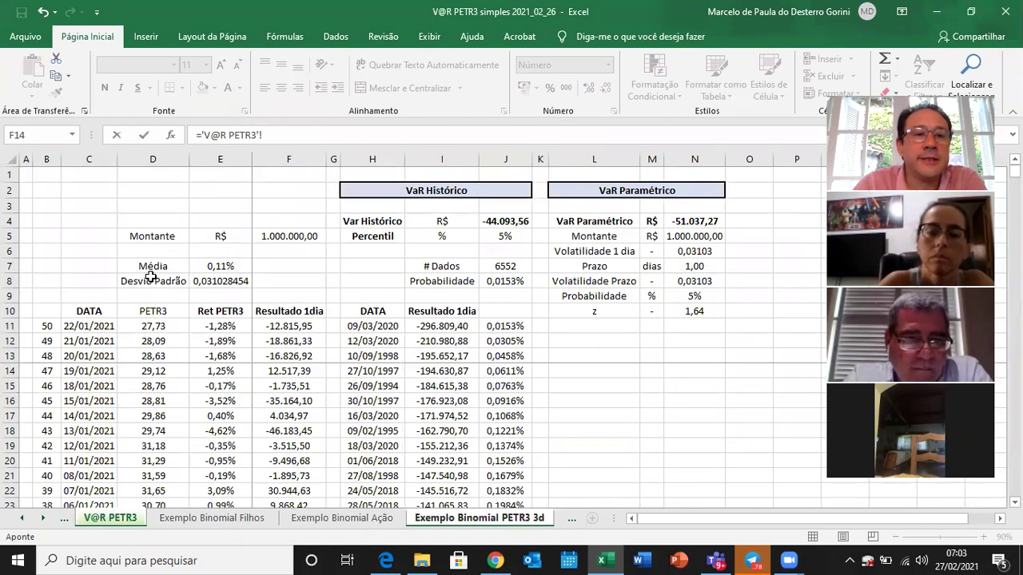
click(227, 283)
key(Return)
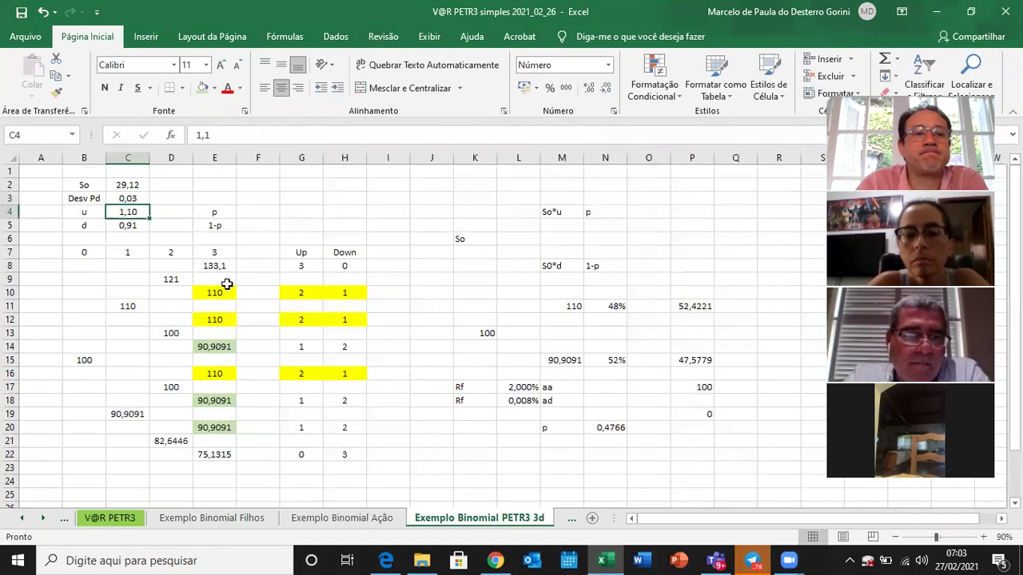
- Calculate the up factor u in C4 from the standard deviation with the formula =EXP(C3)
key(Down)
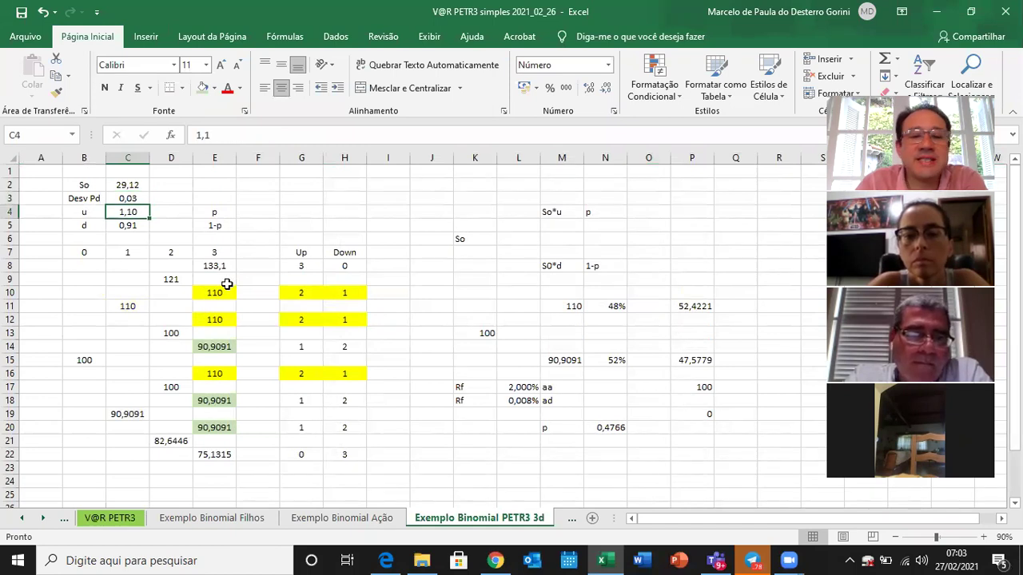
text(=exp)
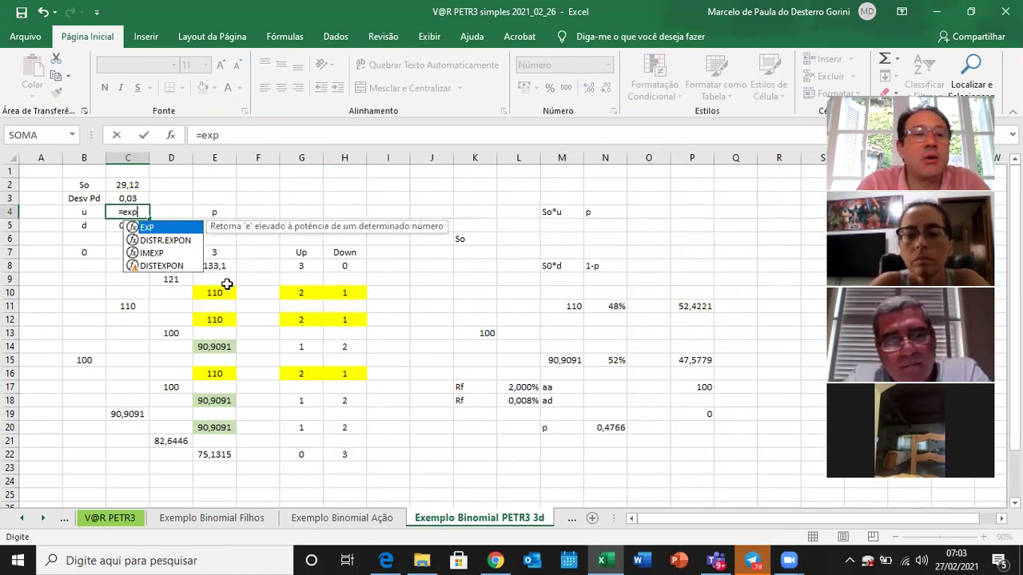
text(()
key(Up)
text())
key(Return)
key(Up)
key(F2)
key(Escape)
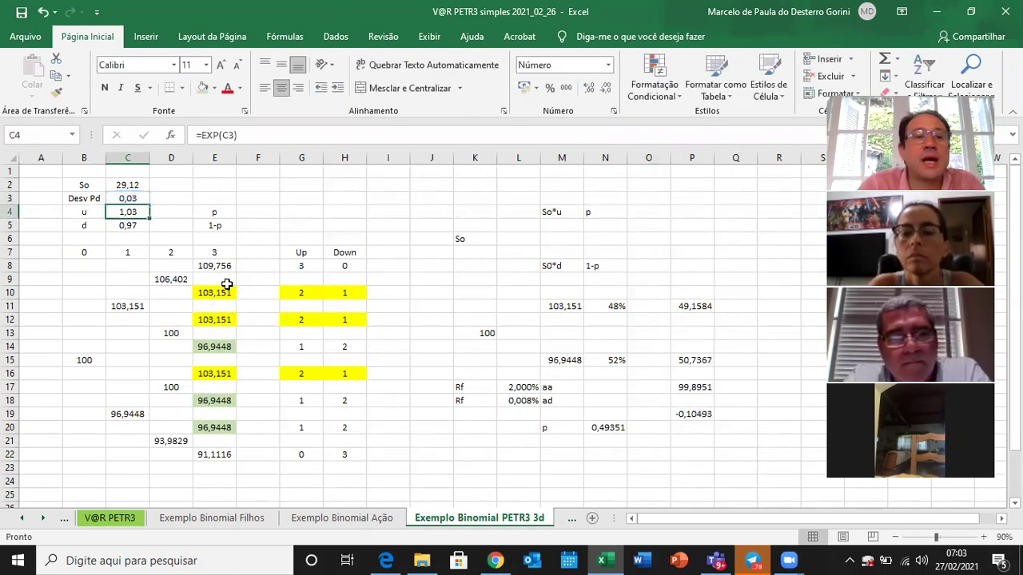
- Examine the formulas of the u and d factors in C4 and C5 and the cells they reference
key(Down)
key(F2)
key(Escape)
key(Up)
key(F2)
key(Escape)
key(Down)
key(F2)
key(Escape)
key(Up)
key(Down)
key(F2)
key(Escape)
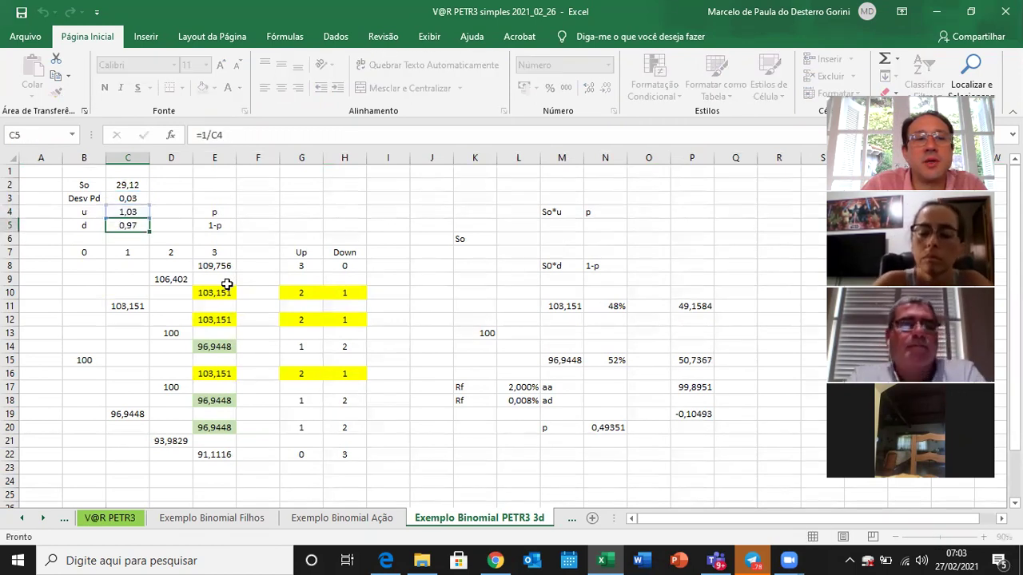
key(Up)
key(F2)
key(Escape)
key(Down)
key(F2)
key(Escape)
key(Up)
key(Down)
key(F2)
key(Escape)
key(Up)
key(Up)
key(Up)
key(Left)
key(Right)
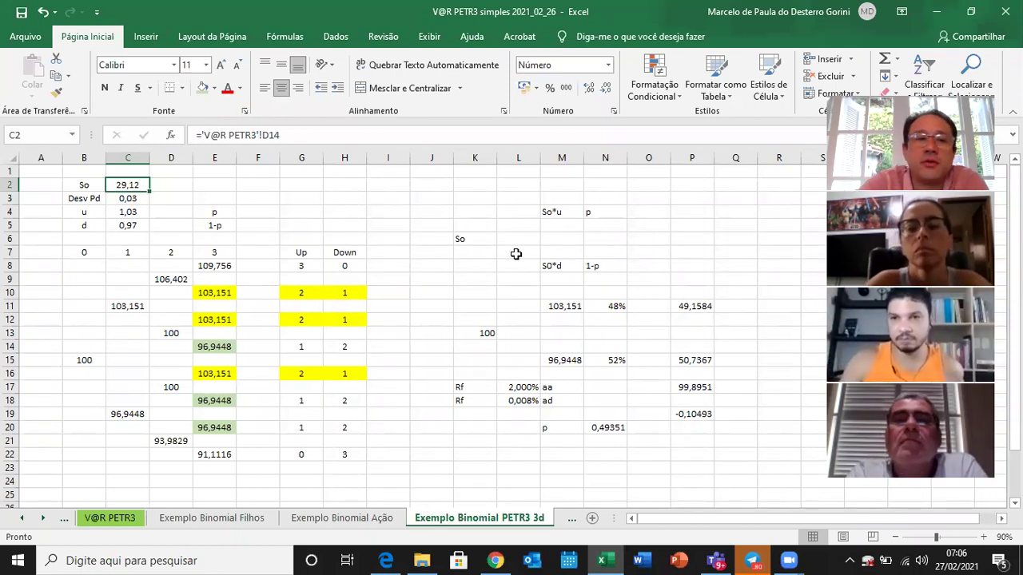
- Review the u and So inputs, and inspect the Desvio Padrão formula in E8 of the V@R PETR3 sheet
click(128, 214)
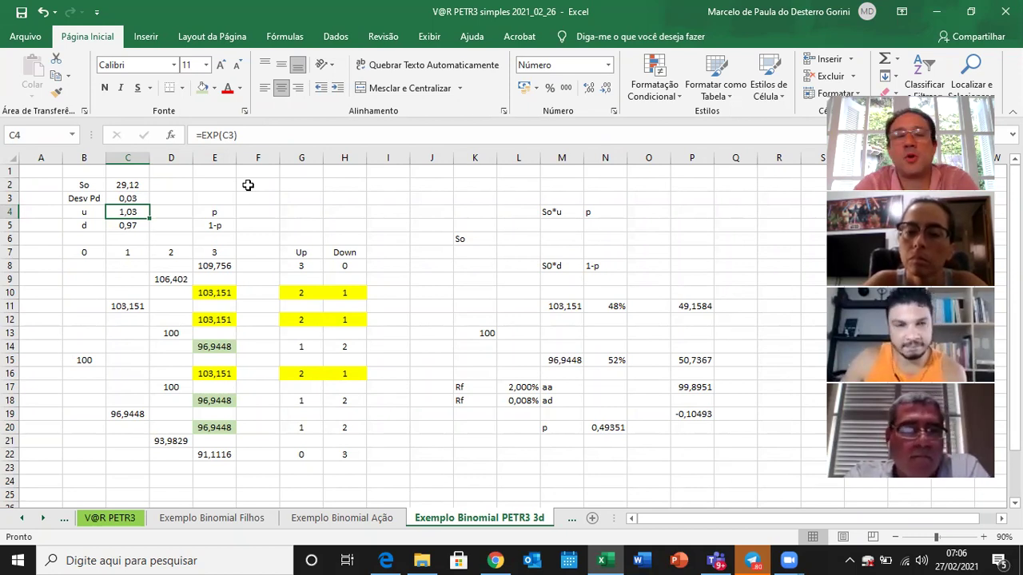
key(Up)
key(Up)
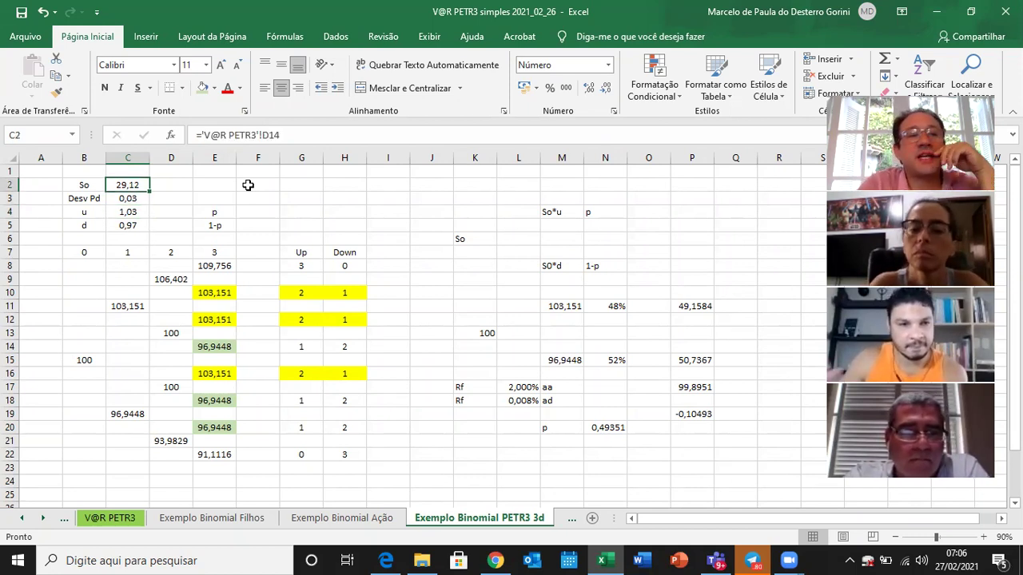
click(110, 517)
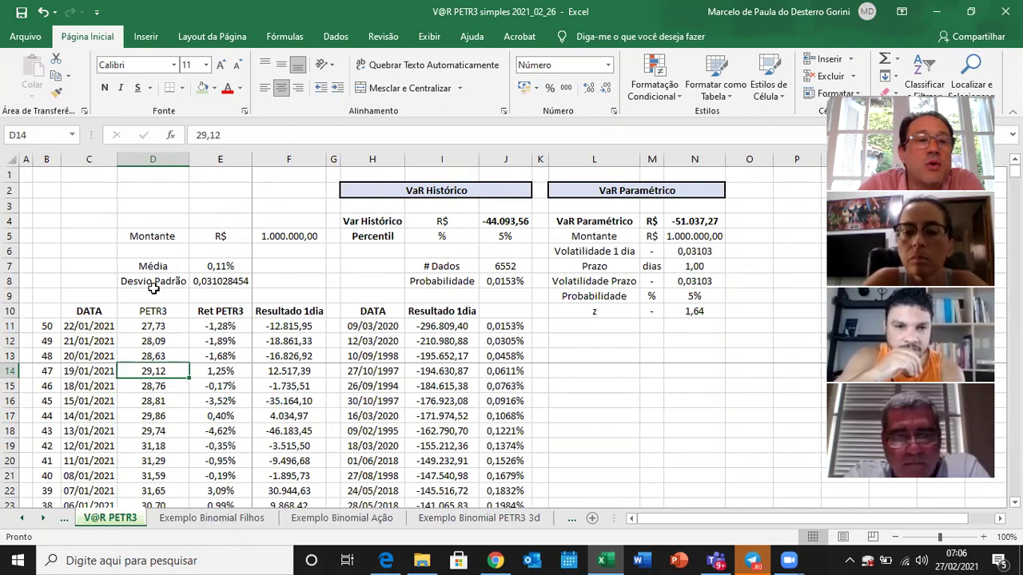
click(218, 281)
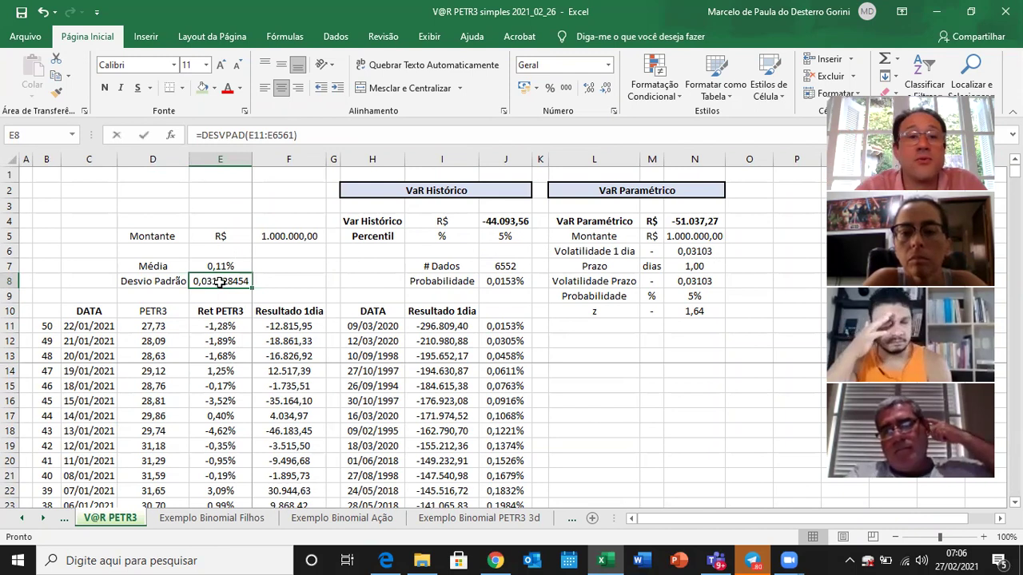
double_click(219, 282)
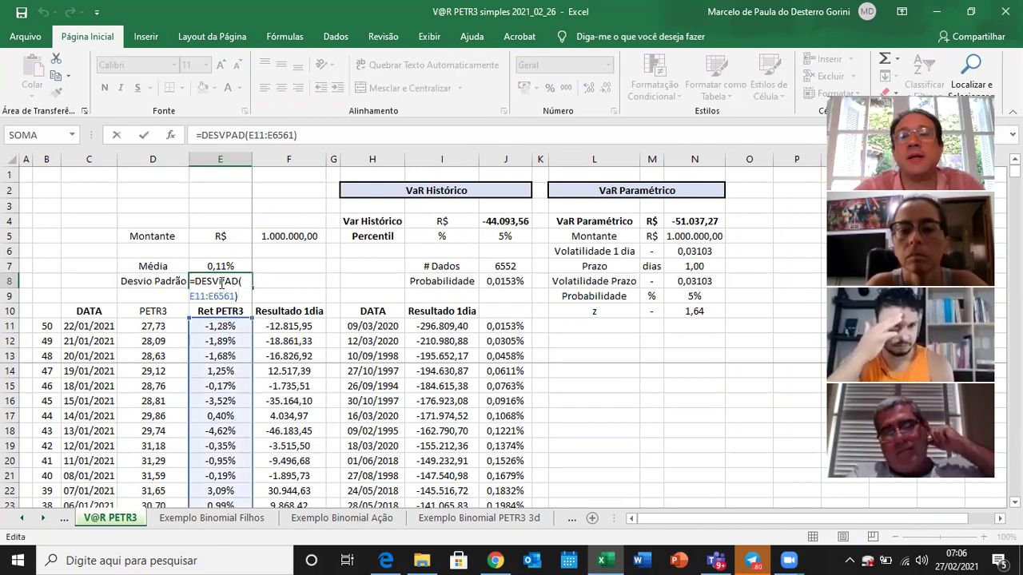
key(Escape)
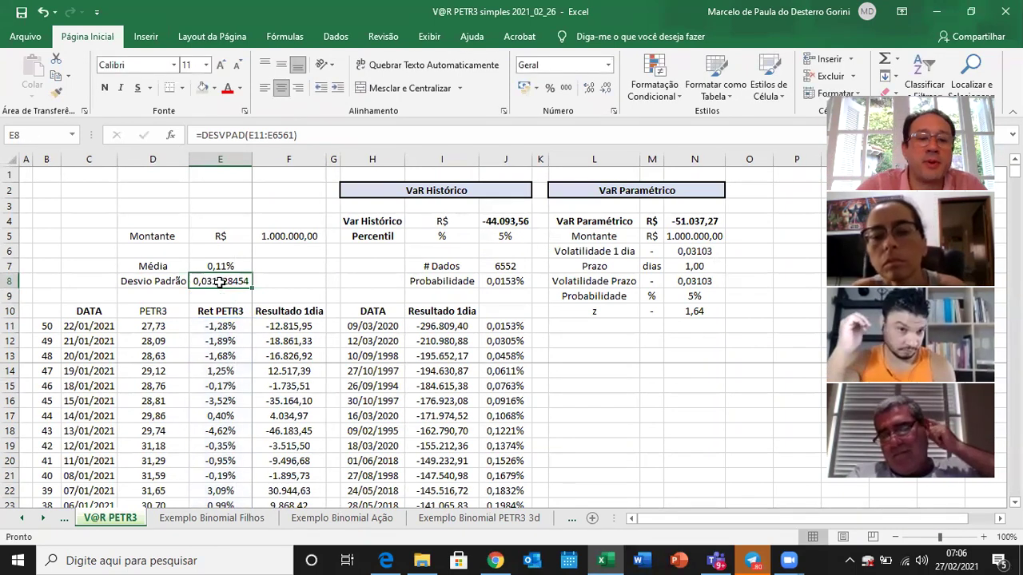
- Return to the Exemplo Binomial PETR3 3d sheet and recheck the u and d formulas in C4 and C5
click(480, 518)
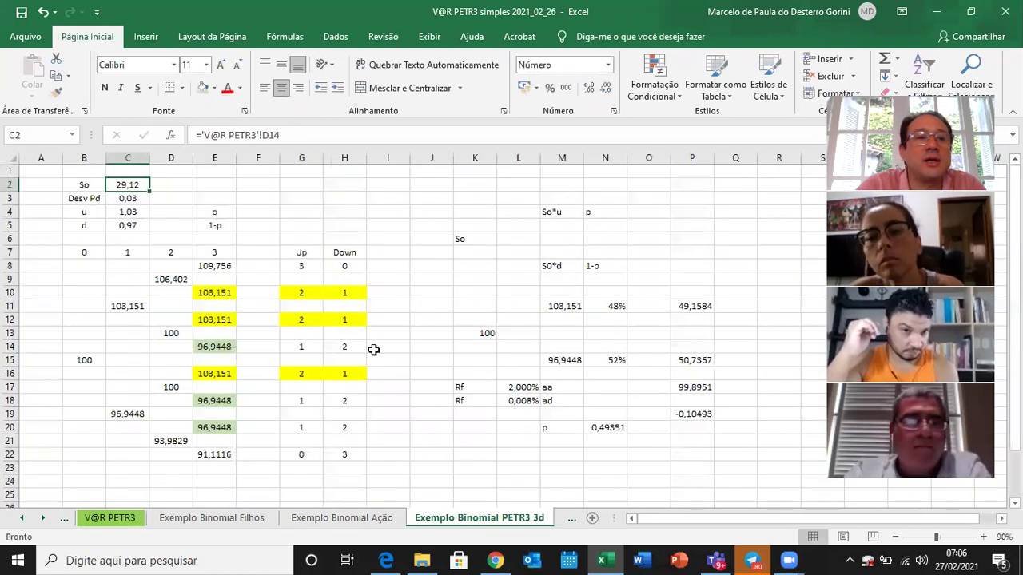
click(126, 213)
key(F2)
key(Return)
key(F2)
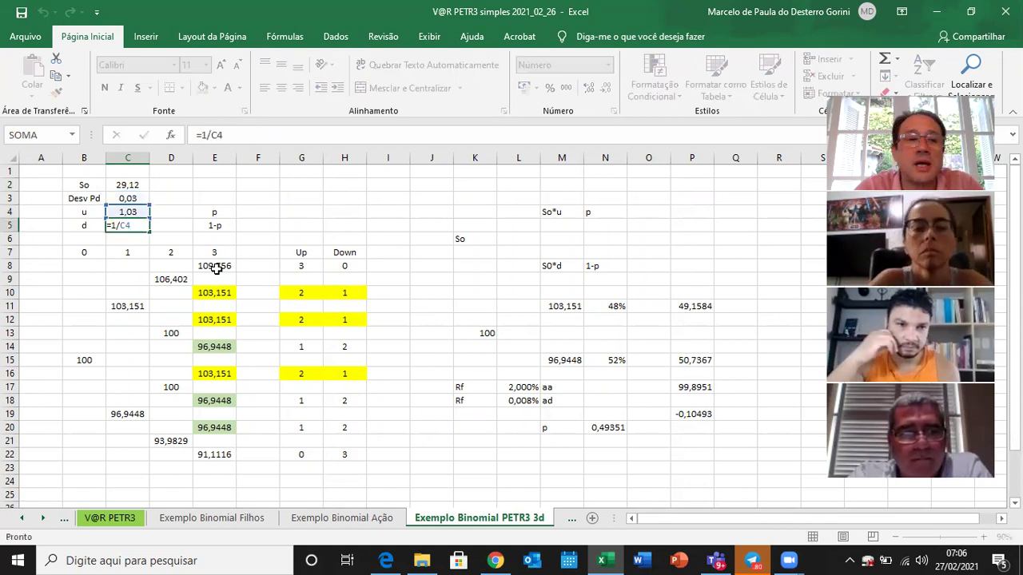
- Finish the down factor in C5 as =1/C4 and link the tree's starting price in B15 to C2
key(Return)
key(Down)
key(Down)
key(Down)
key(Down)
key(Down)
key(Down)
key(Down)
key(Down)
key(Down)
key(Left)
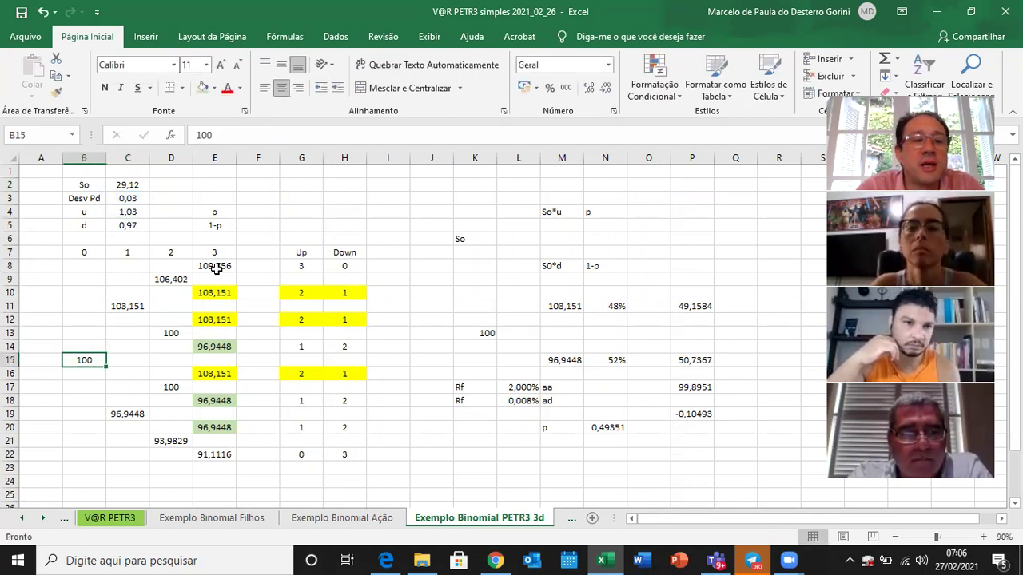
text(=)
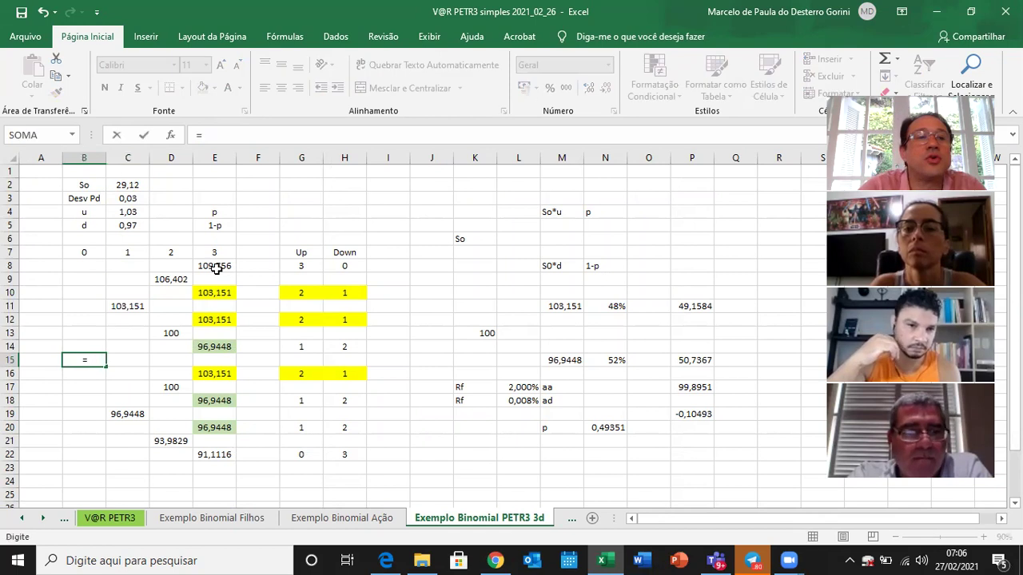
click(128, 185)
key(Return)
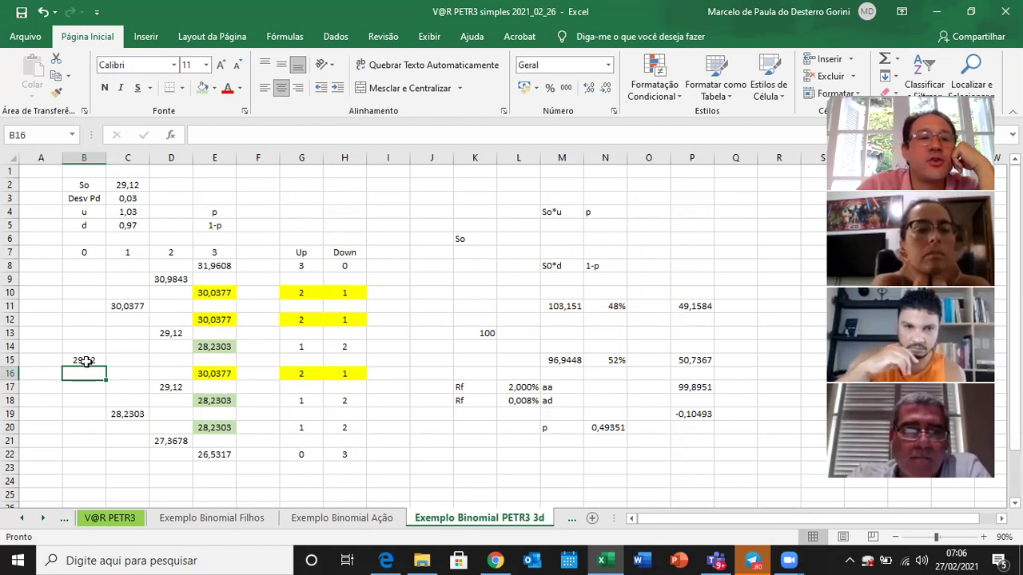
- Examine the formulas of the binomial tree nodes, from C11 and D9 through the day-3 prices in E8 to E22
click(128, 305)
click(164, 280)
click(213, 269)
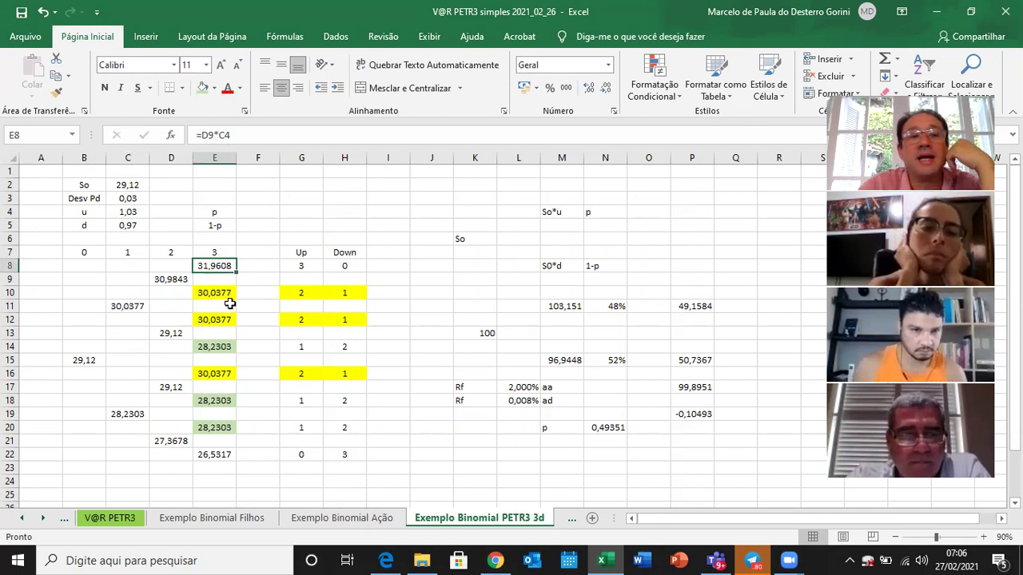
click(212, 293)
click(222, 321)
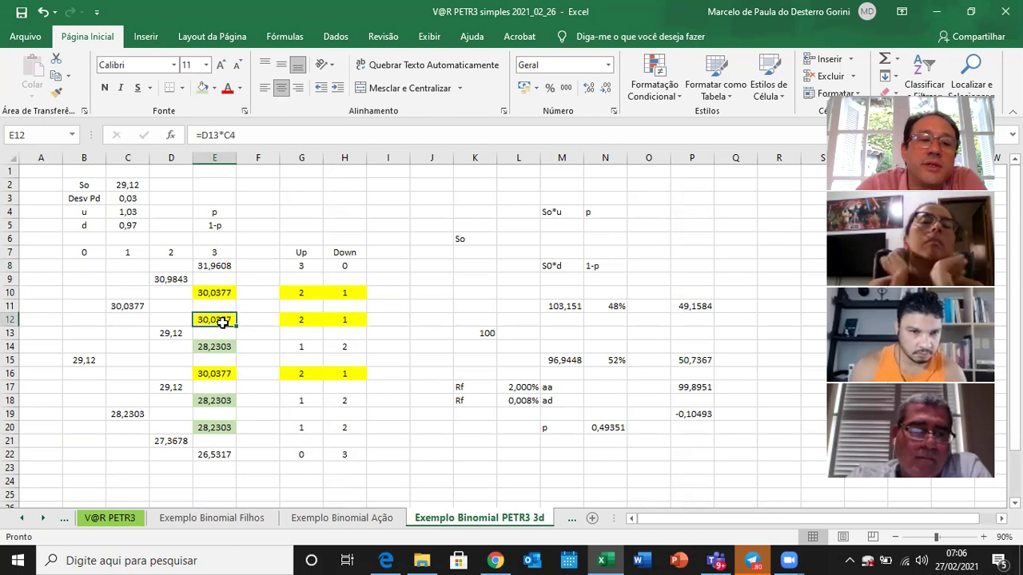
click(222, 372)
click(222, 349)
click(222, 401)
click(222, 429)
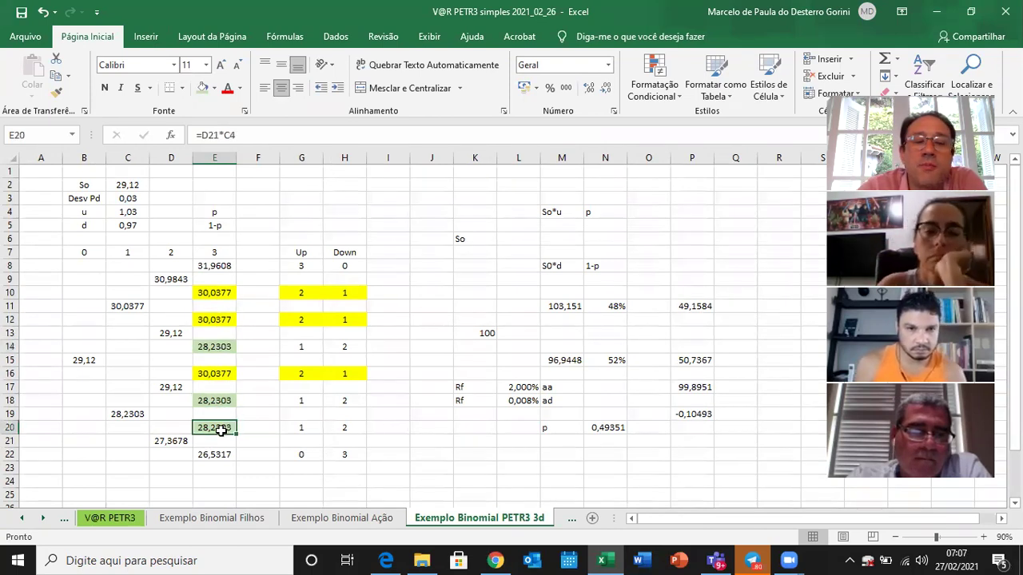
click(218, 454)
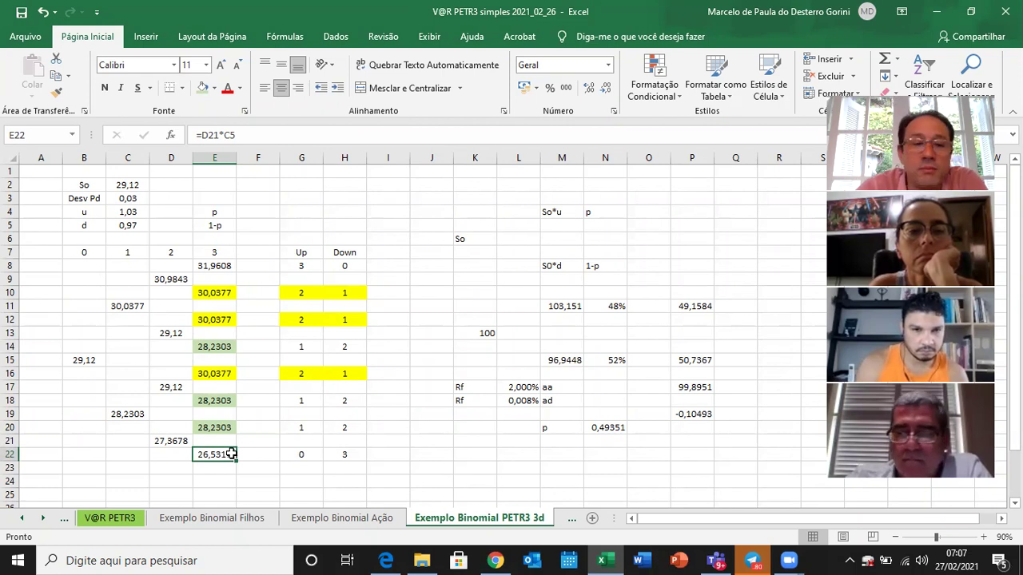
- Check the most recent PETR3 price in D11 of the V@R PETR3 sheet and return to the Exemplo Binomial PETR3 3d sheet
click(108, 520)
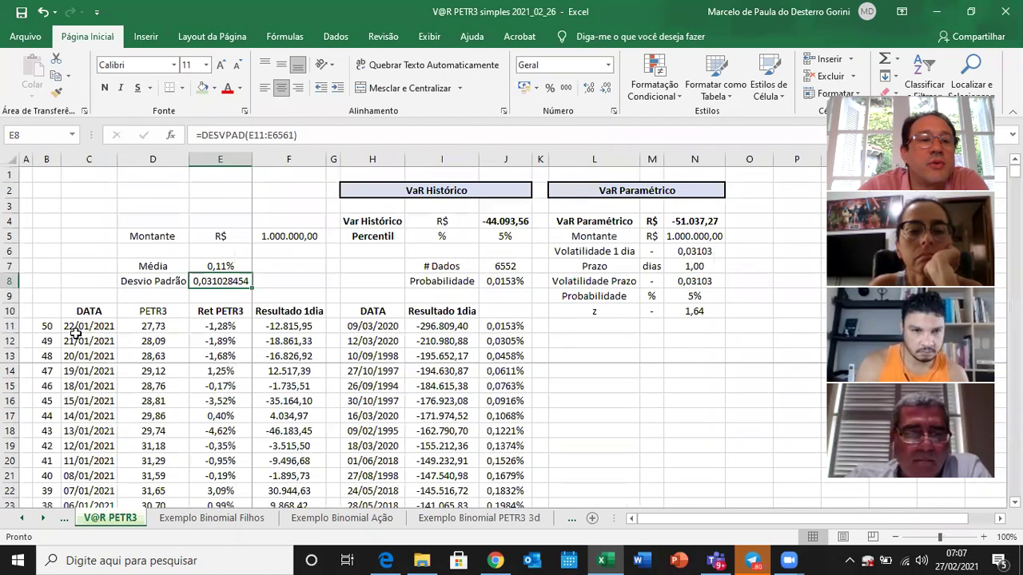
click(142, 324)
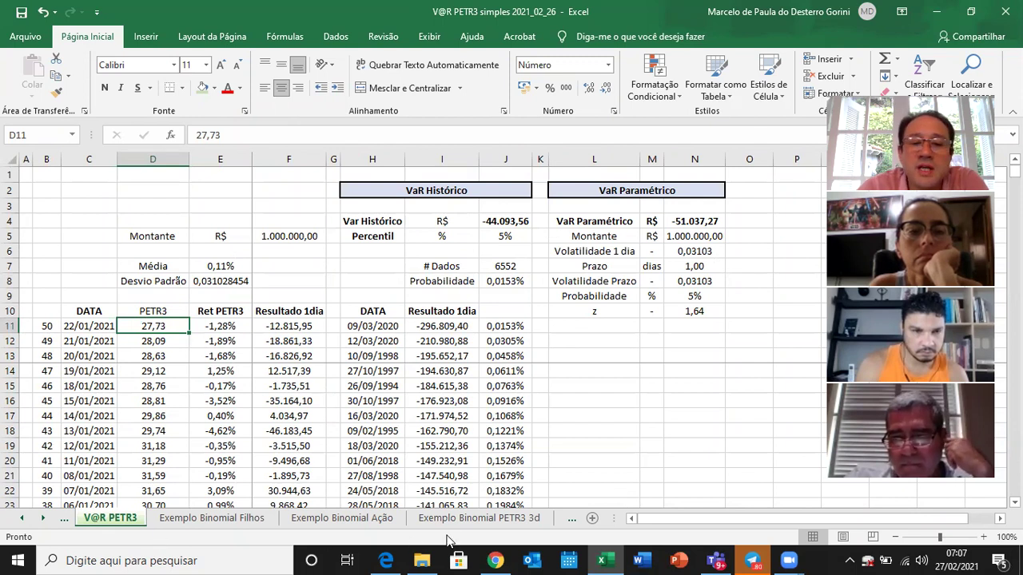
click(470, 519)
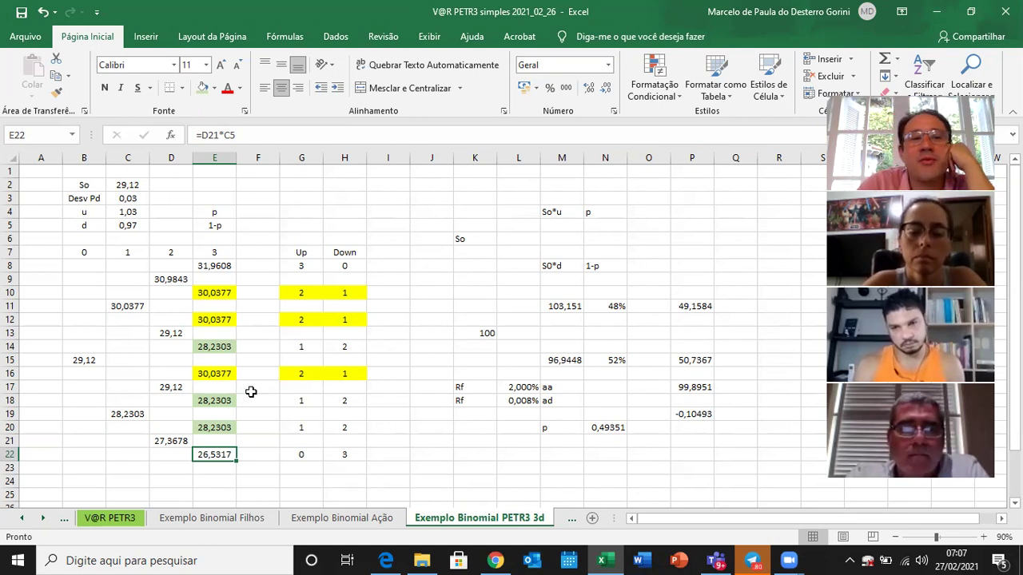
- Compare the repeated day-3 prices in E10 and E12, and review the whole set of outcomes in E8:E22
click(224, 293)
click(221, 318)
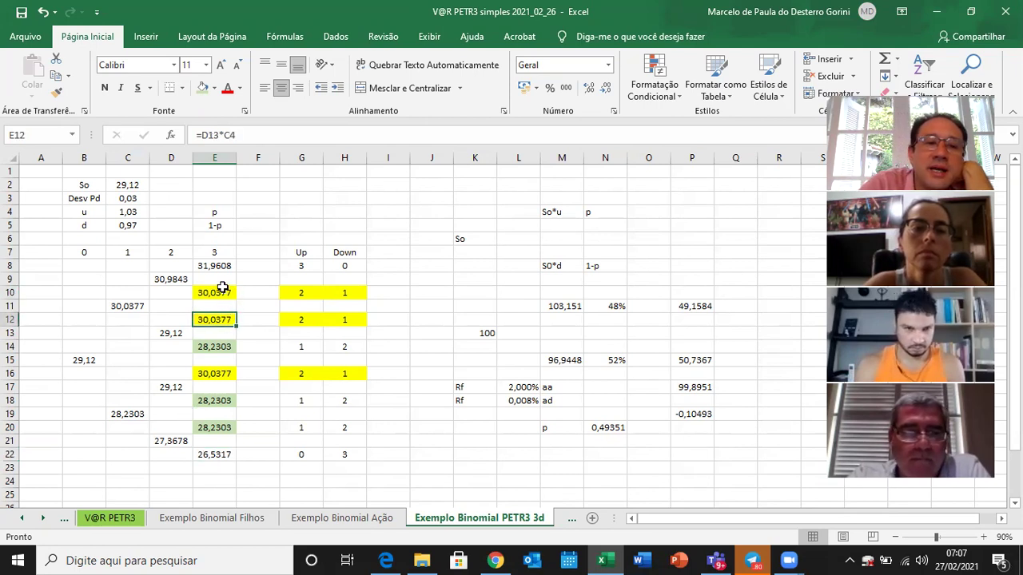
click(222, 289)
click(220, 318)
click(217, 281)
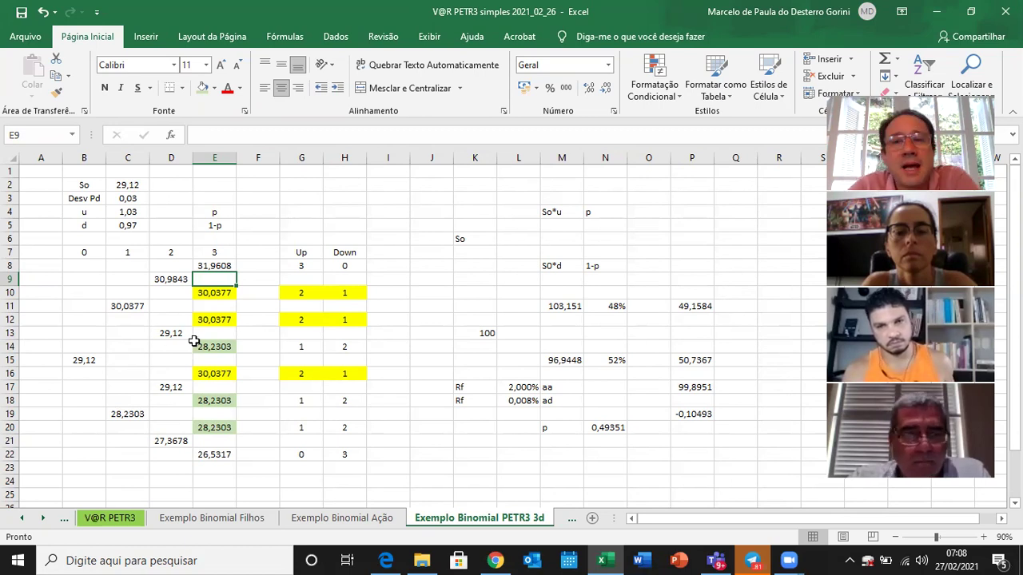
click(210, 266)
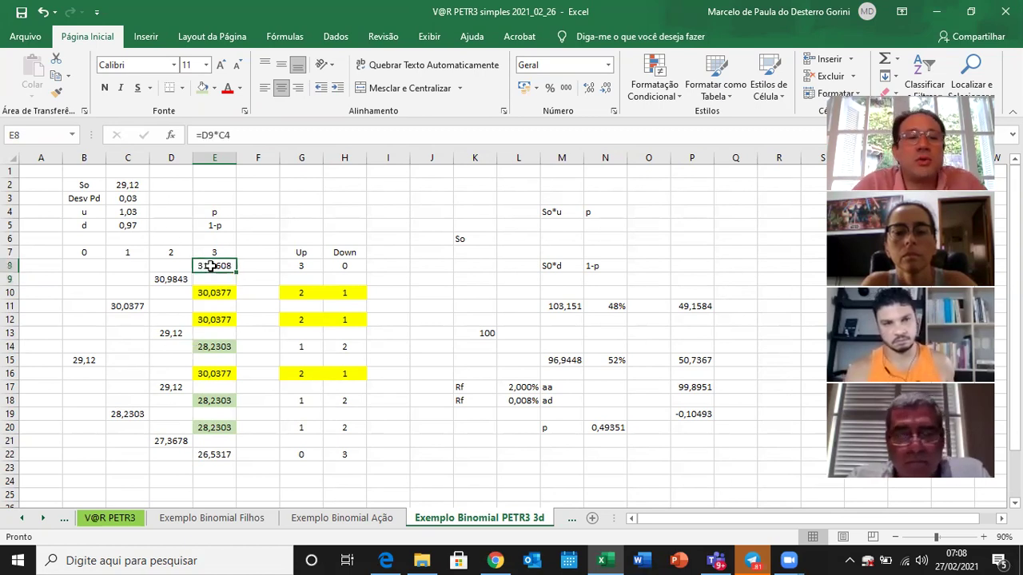
drag(210, 266, 214, 454)
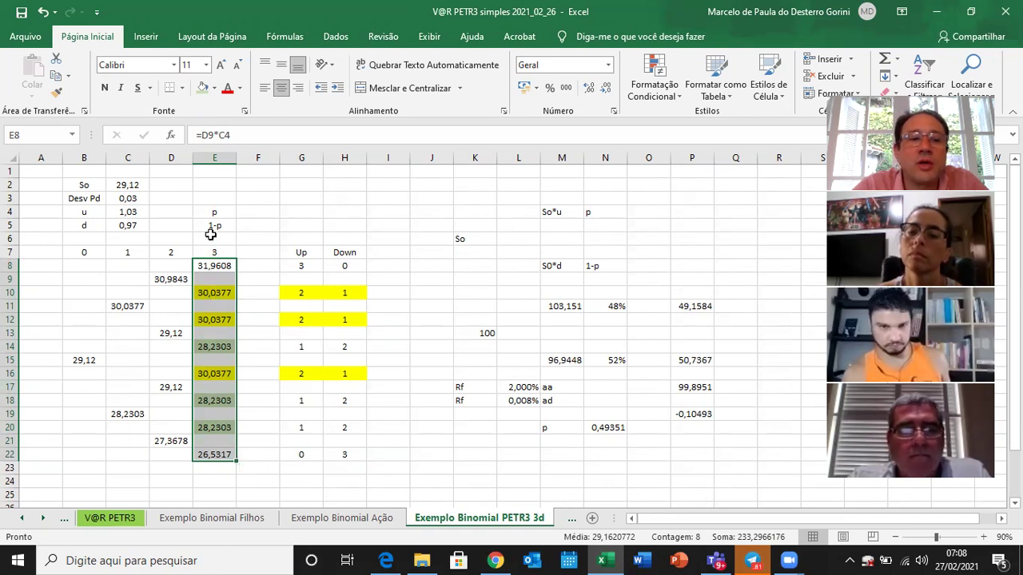
- Enter =1/8 in F8 as the probability of the highest day-3 price
click(259, 266)
text(=)
key(Left)
key(BackSpace)
key(BackSpace)
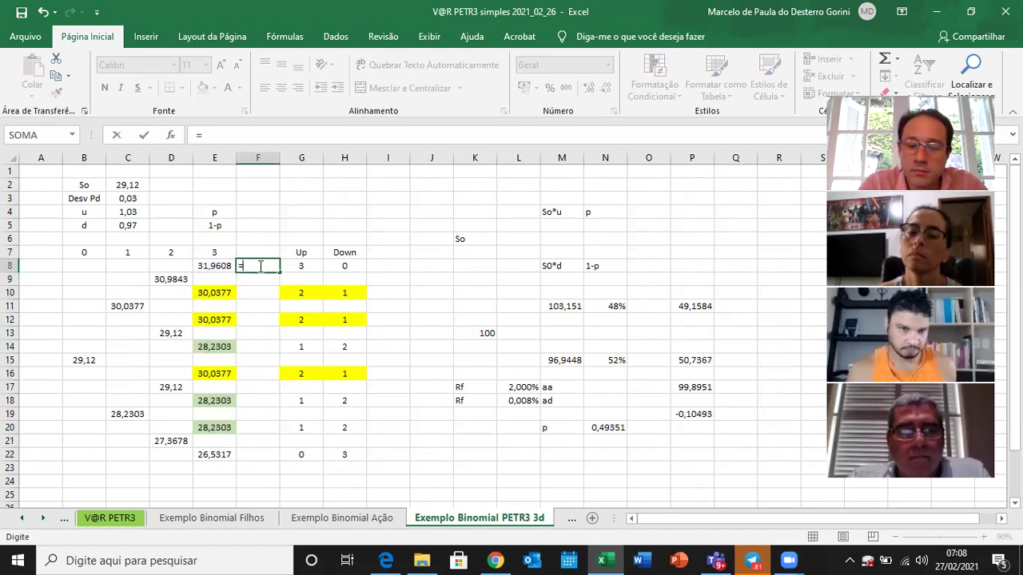
text(1/8)
key(Return)
click(260, 266)
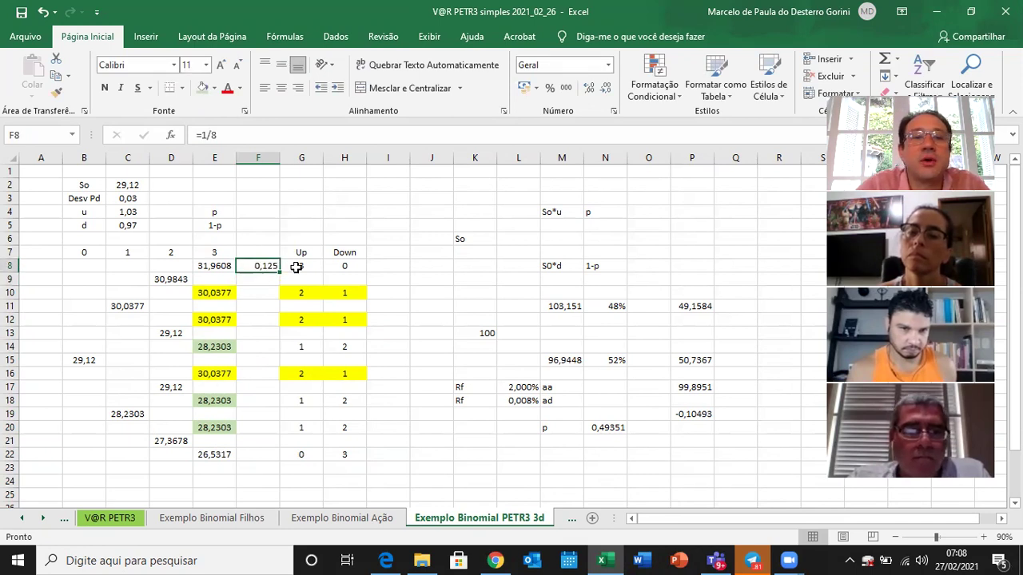
- Insert two blank columns before column J
click(429, 155)
right_click(431, 159)
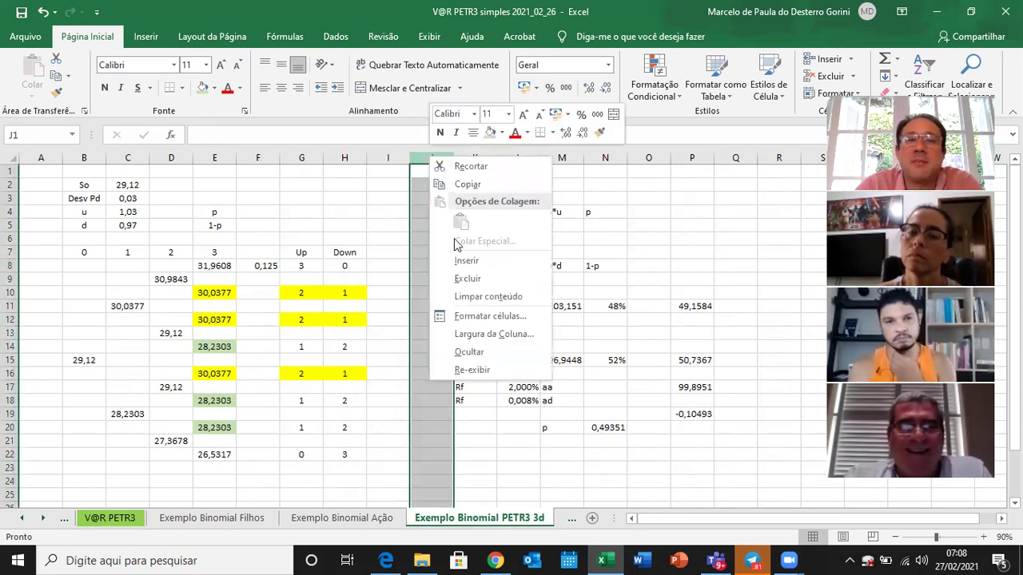
click(464, 261)
key(F4)
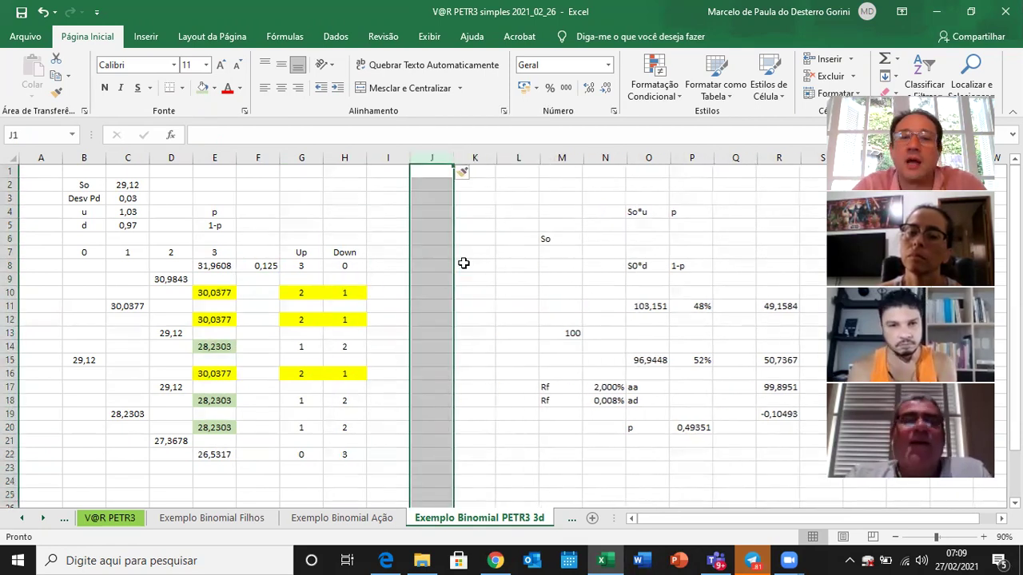
- Clear the probability formula from F8
key(Left)
key(Left)
key(Left)
key(Down)
key(Down)
key(Down)
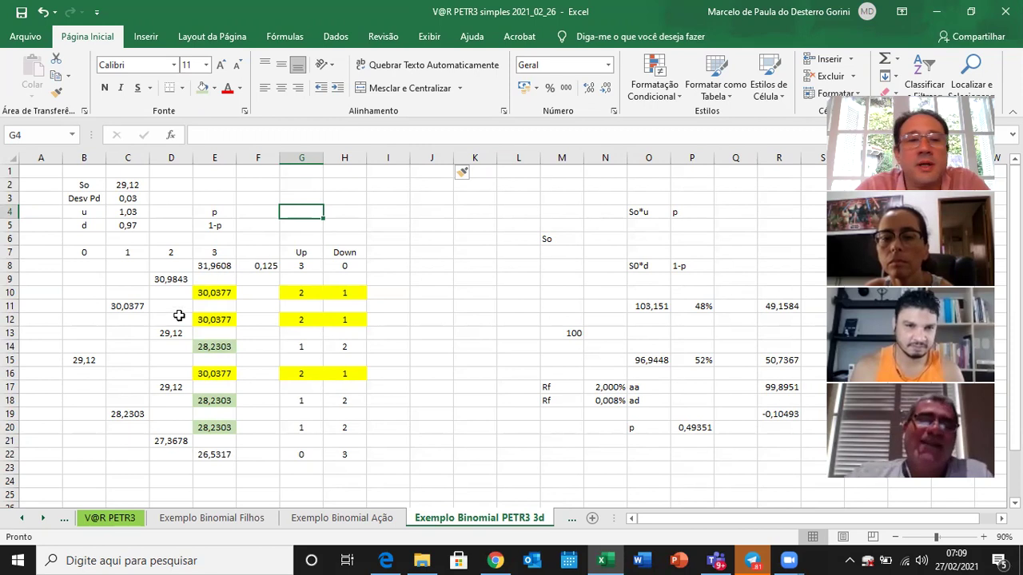
double_click(252, 268)
key(Escape)
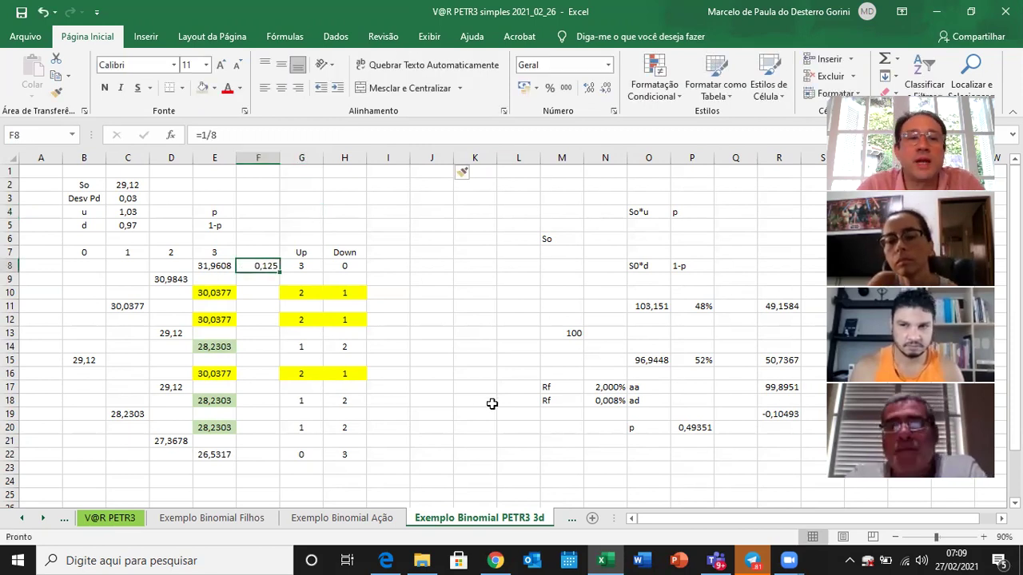
key(Delete)
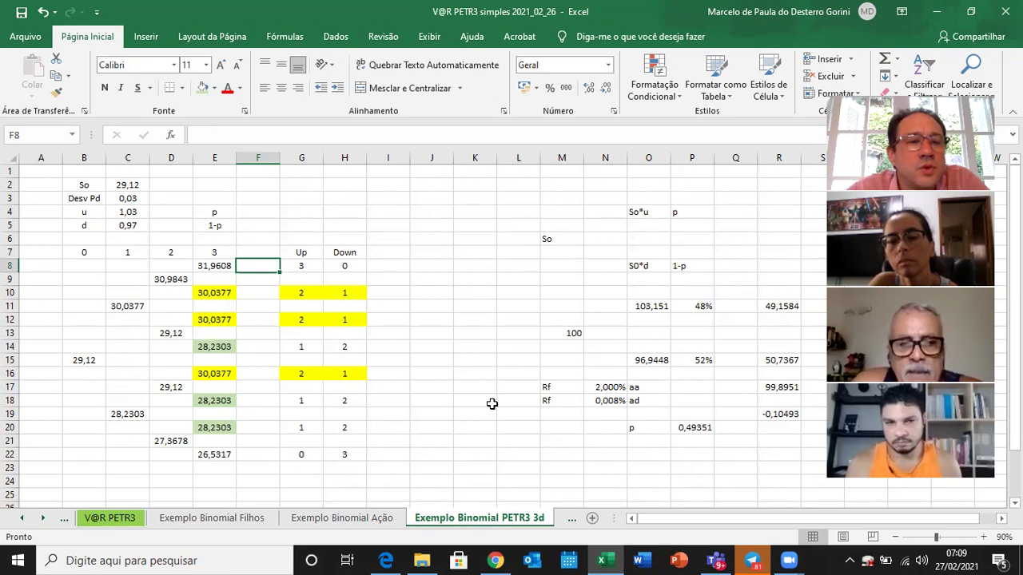
- Review the starting price in B15 against the day-3 outcomes in E10, E8 and E22
click(87, 359)
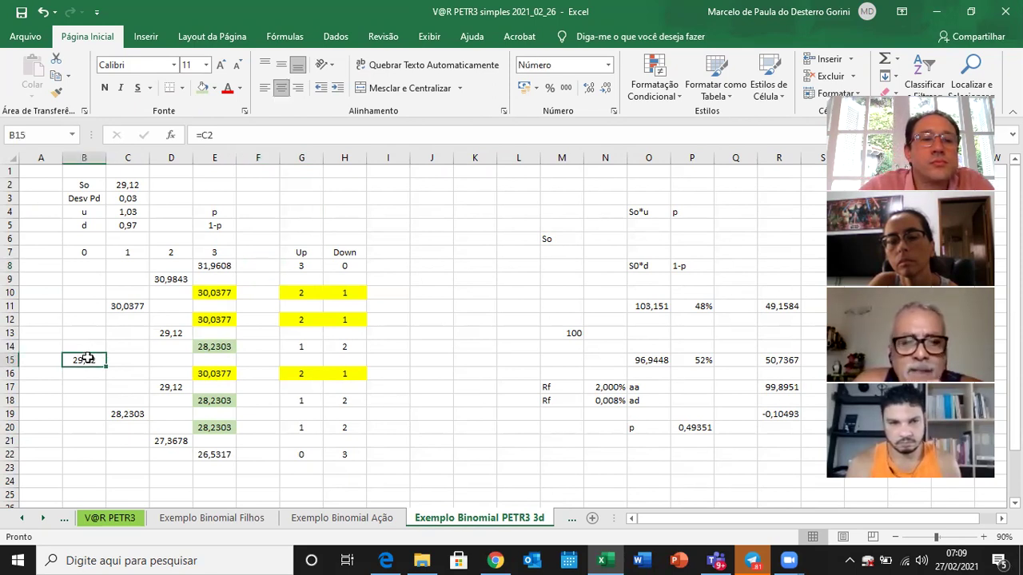
click(222, 293)
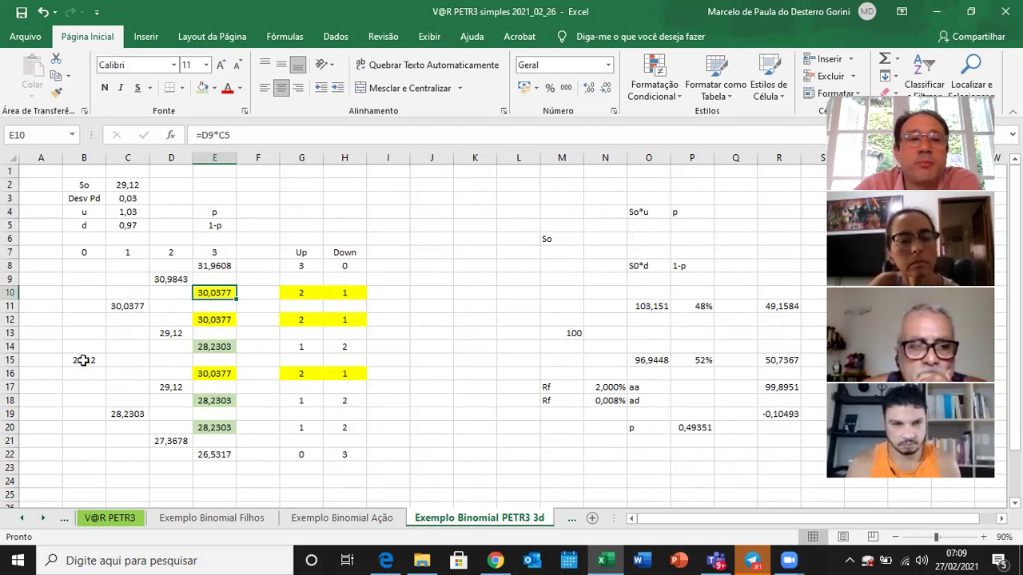
click(221, 264)
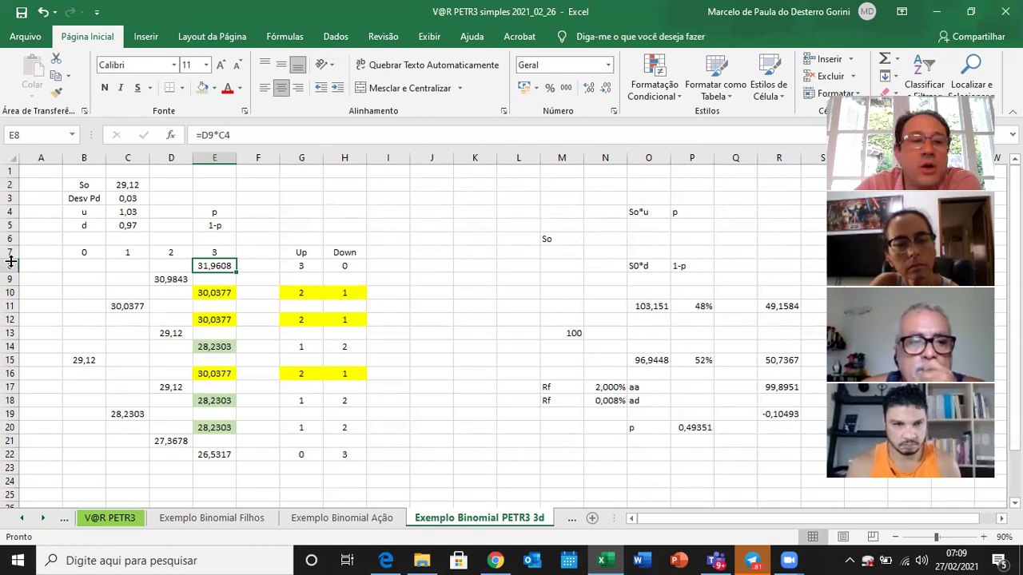
click(224, 455)
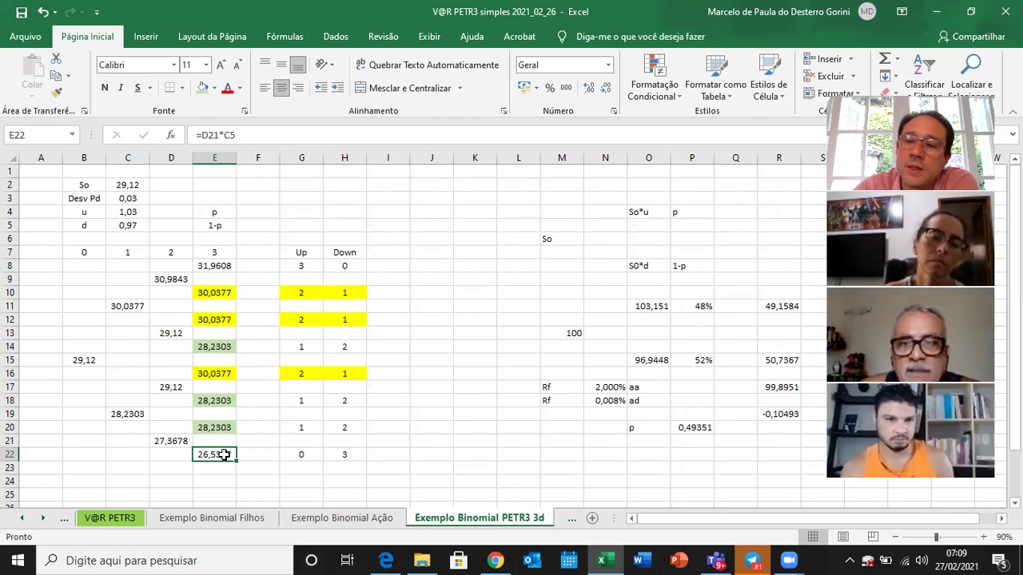
click(87, 359)
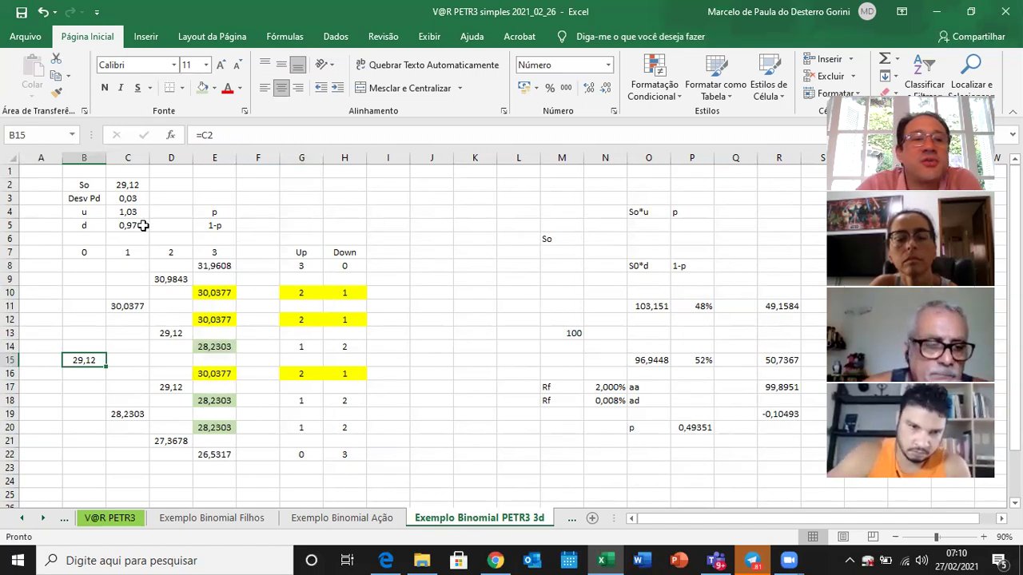
- Insert six blank rows at row 7, above the tree's day-number header
click(9, 184)
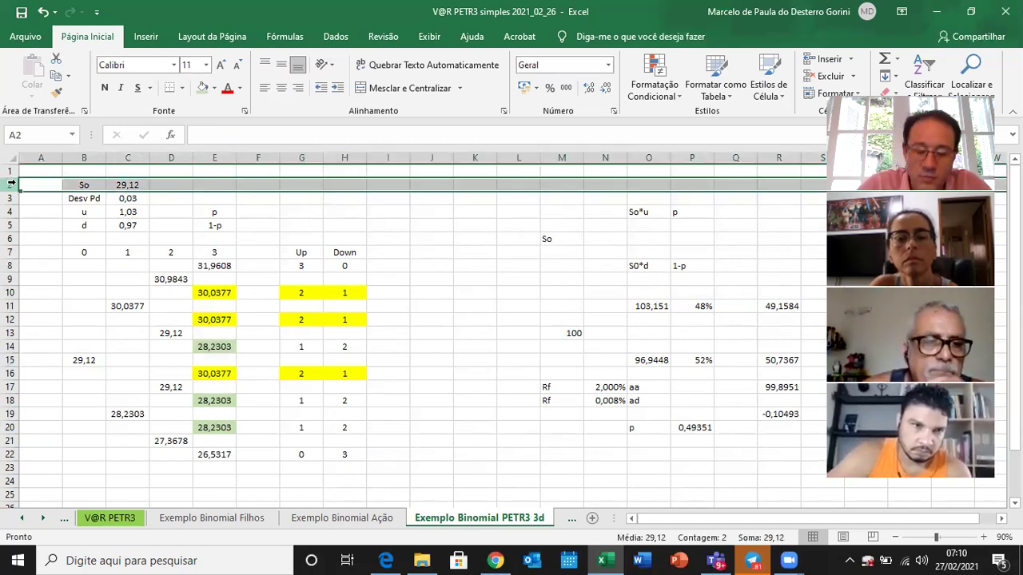
click(9, 251)
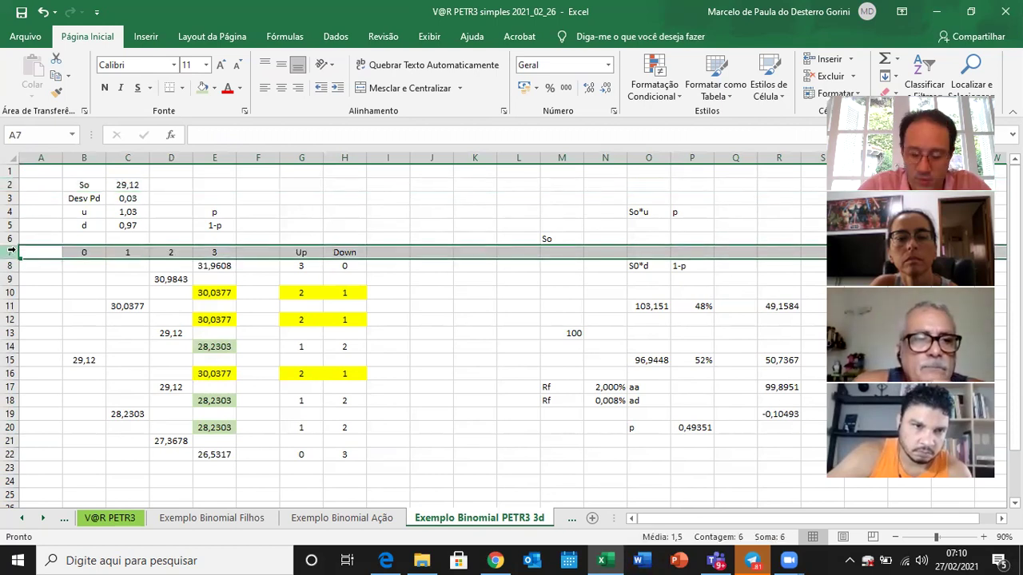
right_click(11, 251)
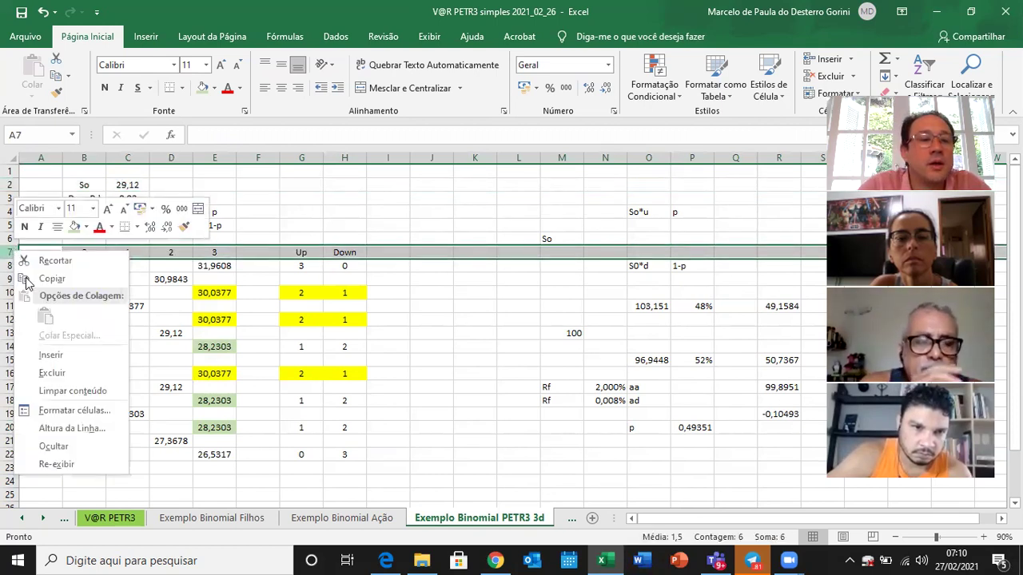
click(51, 354)
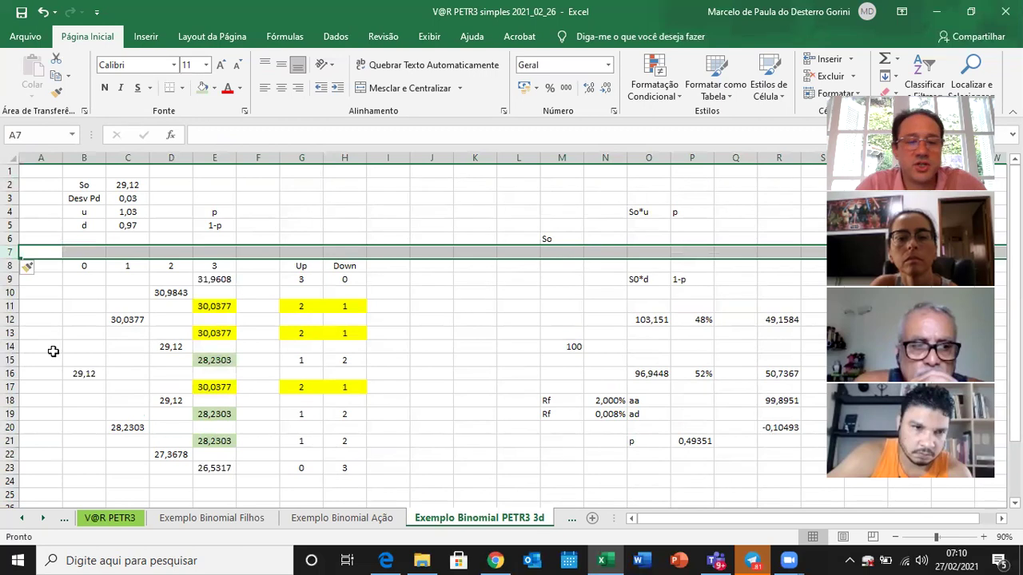
key(F4)
key(F4)
key(F4)
key(F4)
key(F4)
- Label cell B7 "Montante (R$)" and widen column B to fit the text
key(Right)
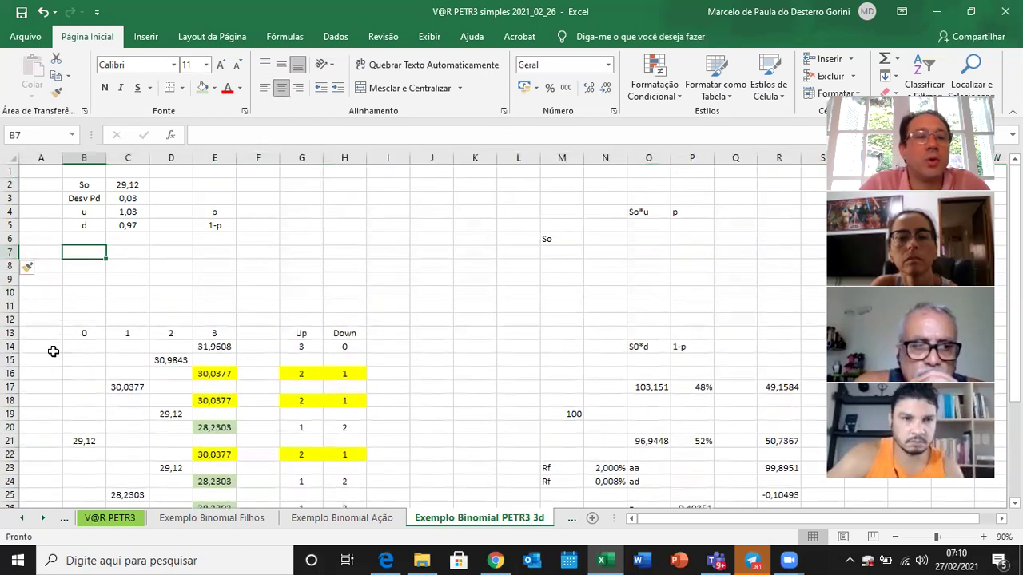
text(Montante)
key(Return)
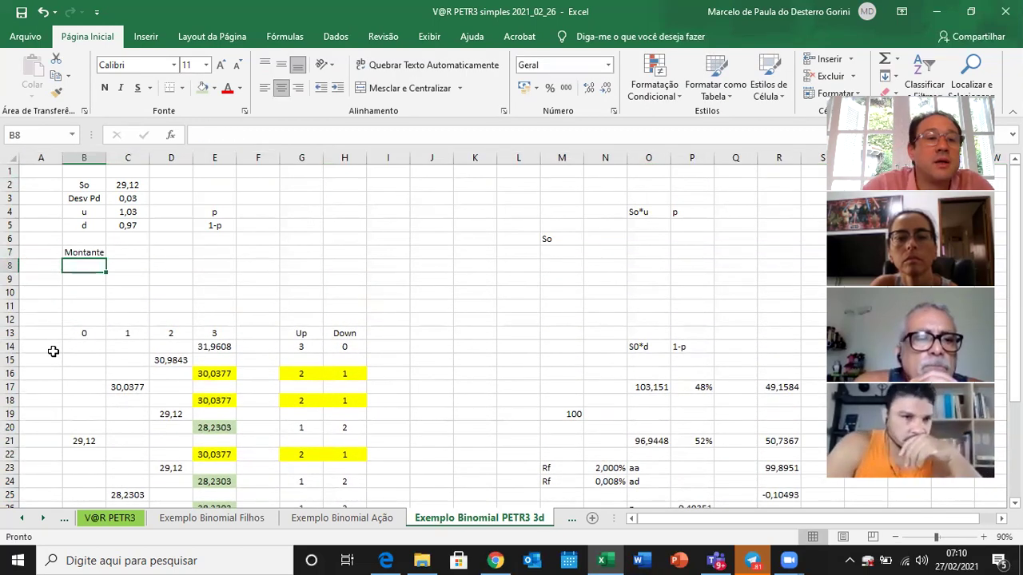
key(Up)
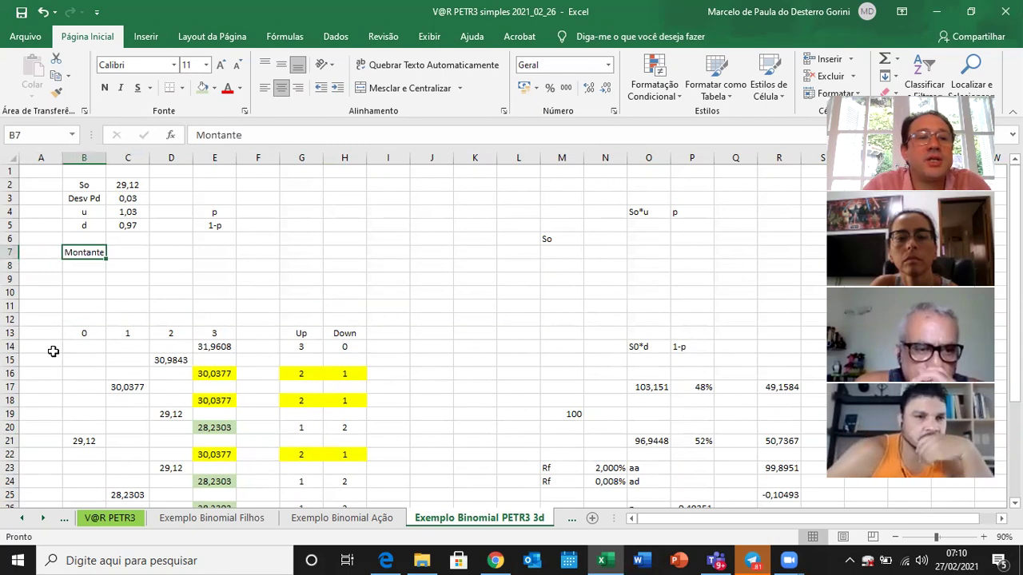
key(F2)
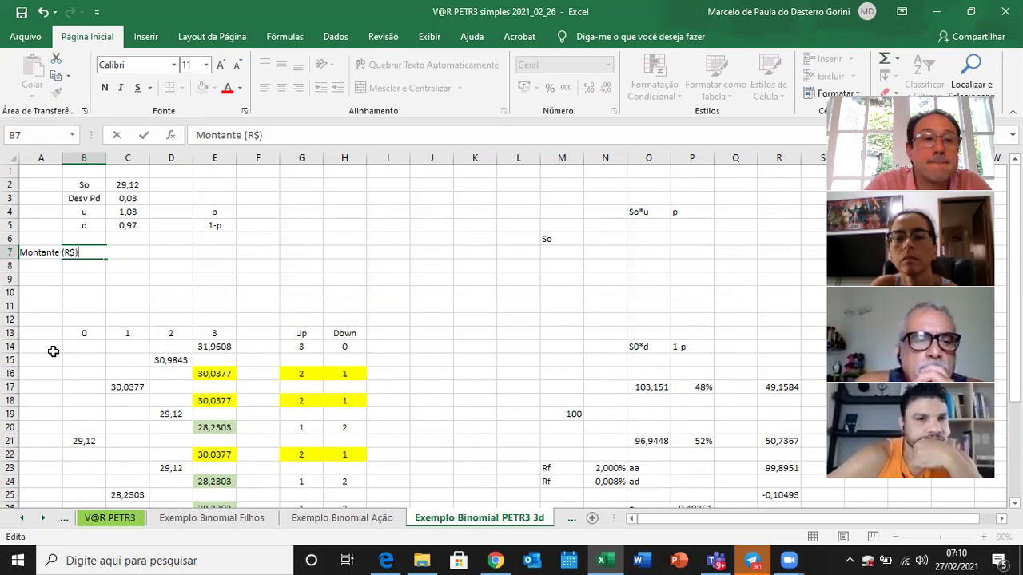
key(Return)
drag(102, 159, 124, 159)
- Enter 1000000 as the invested amount in C7
key(Up)
key(Right)
text(=)
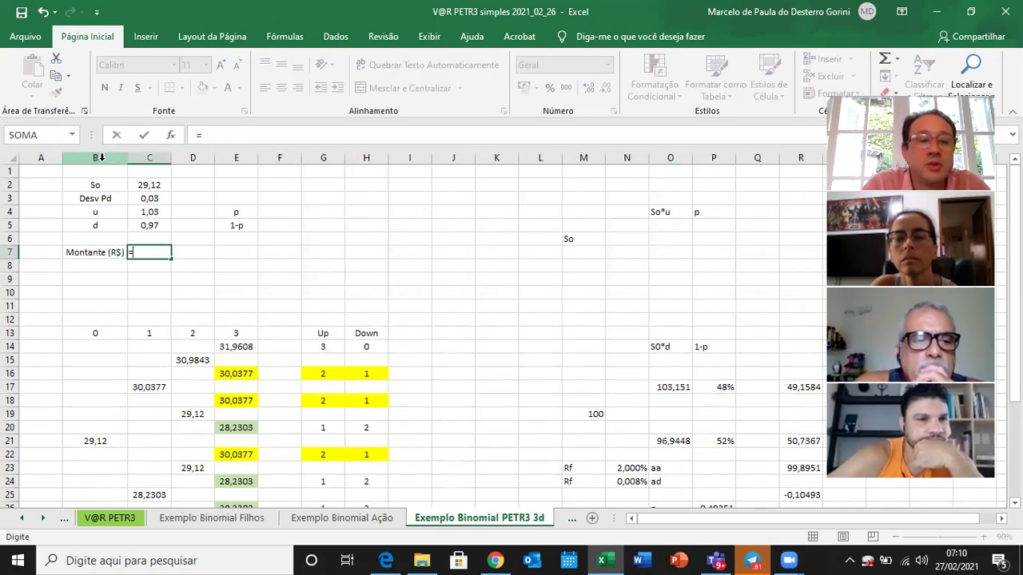
key(Escape)
text(1000000)
key(Return)
key(Up)
- Copy C17's formatting to C7, then set C7's number format to two decimals with a thousands separator
click(158, 387)
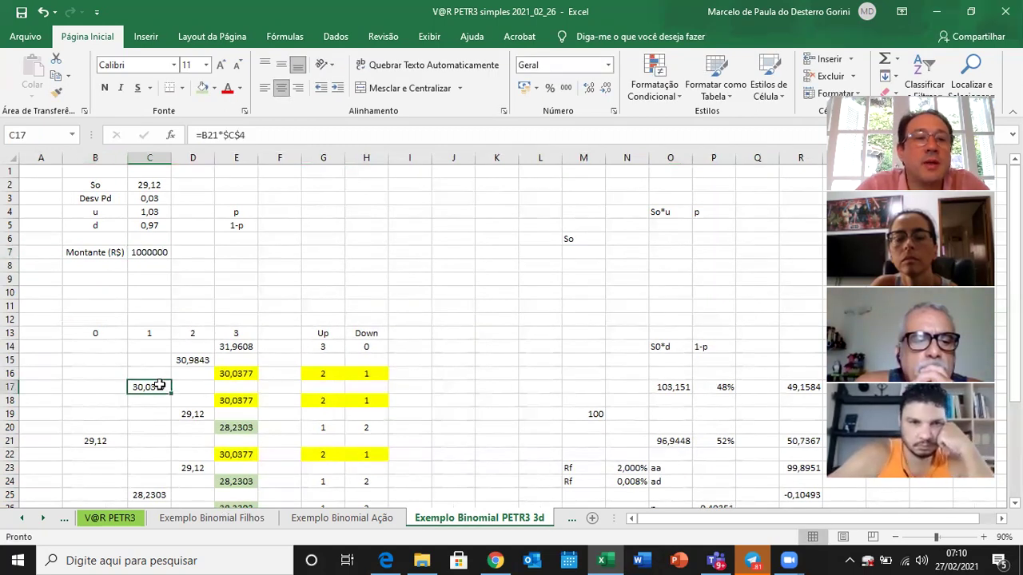
click(60, 93)
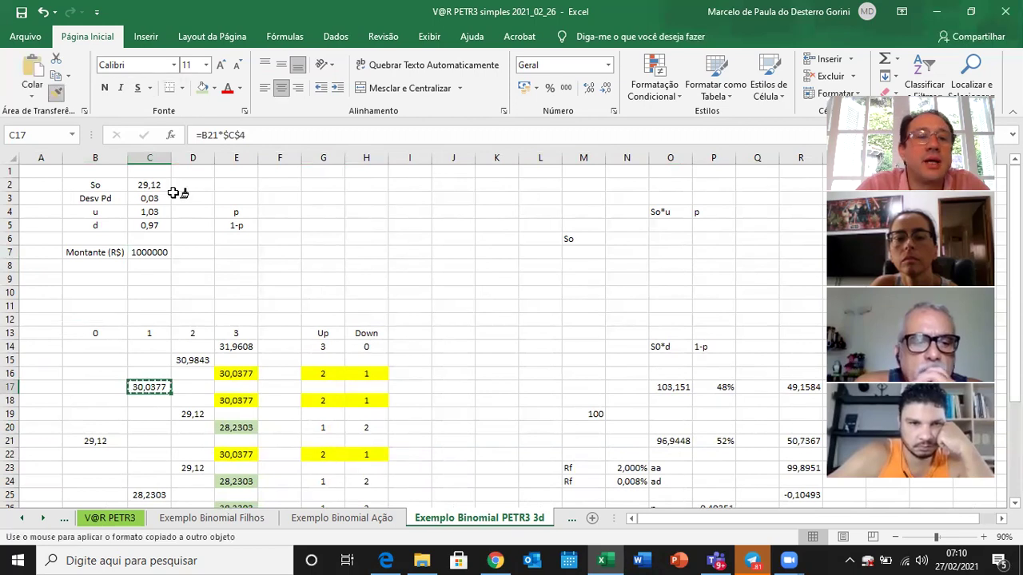
click(156, 251)
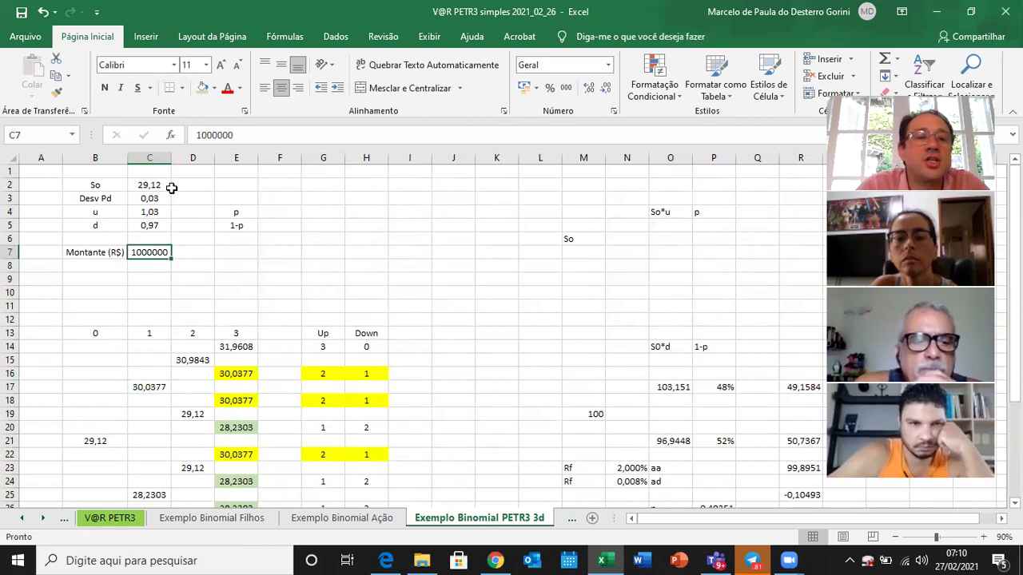
right_click(159, 251)
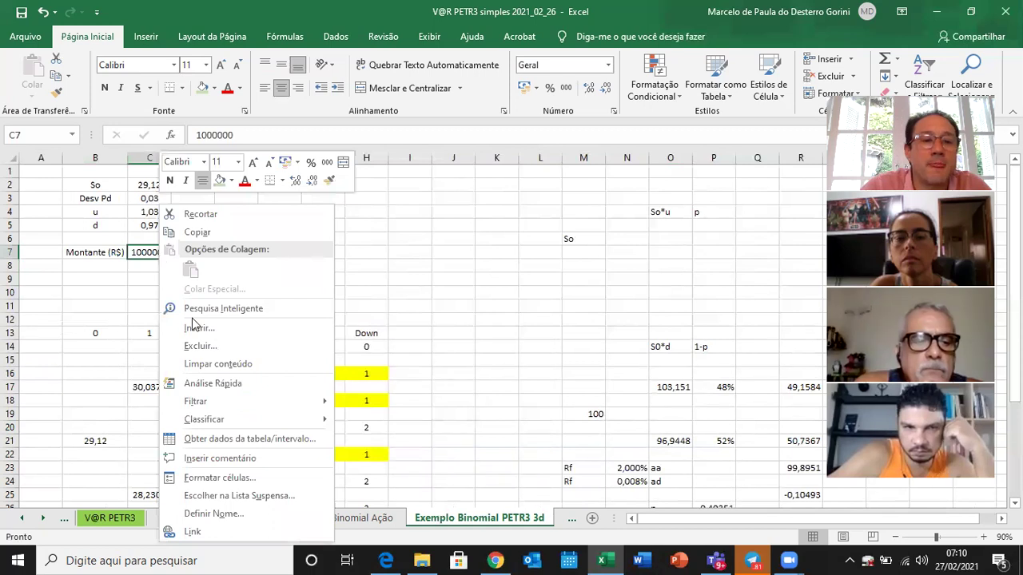
click(220, 477)
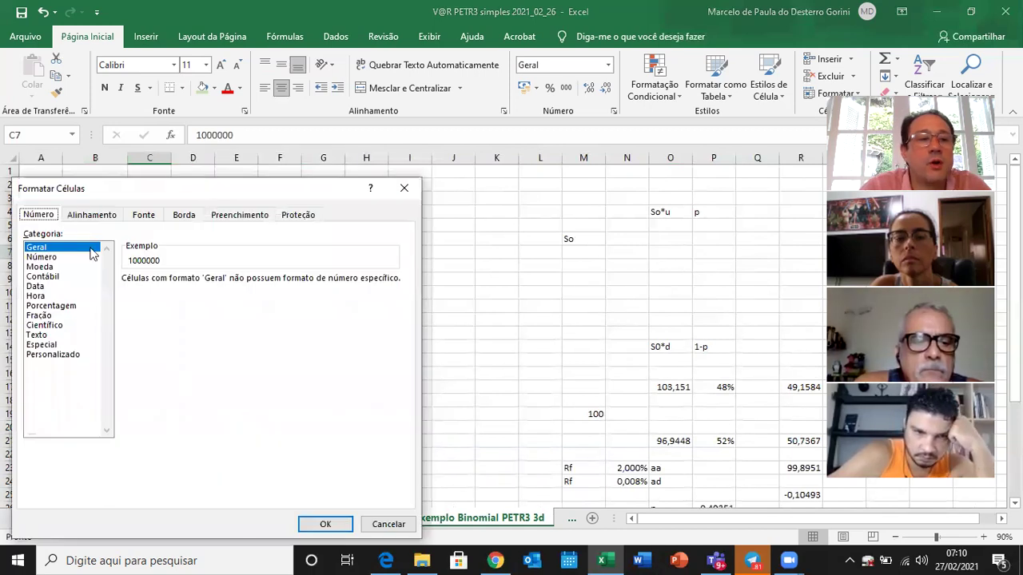
click(70, 257)
click(127, 298)
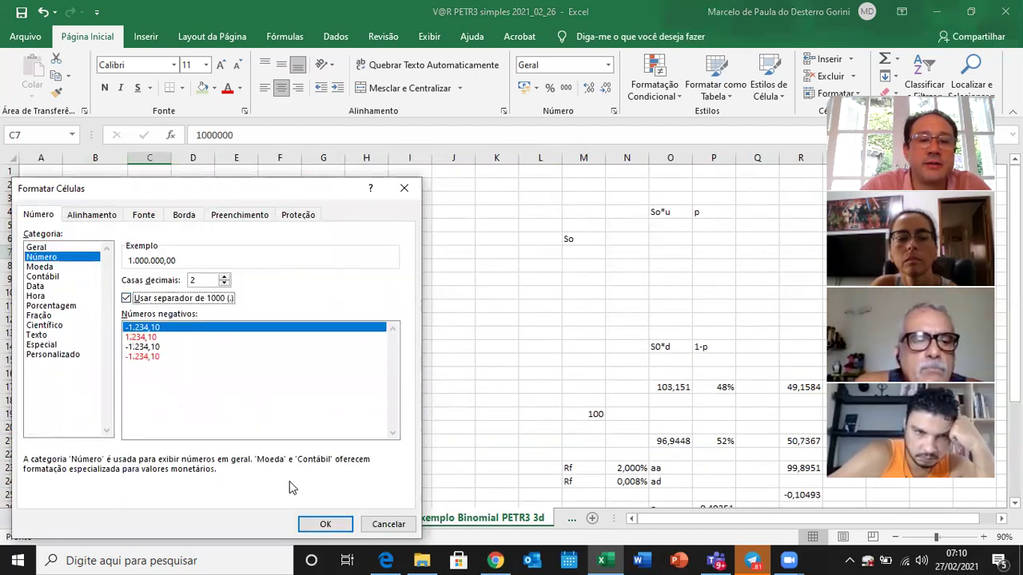
click(328, 523)
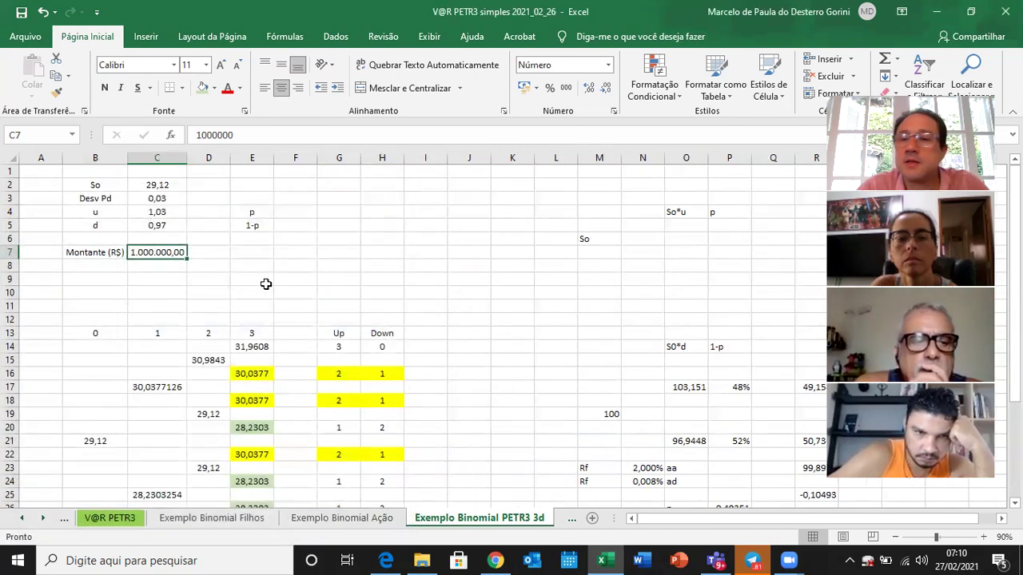
- Label cell B8 "# Ações"
key(Left)
key(Down)
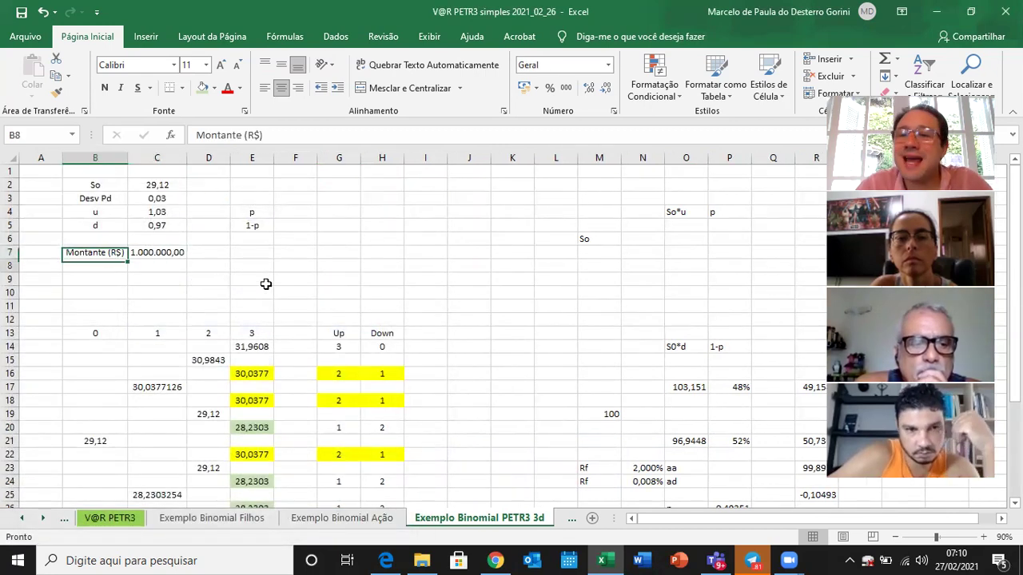
text(# Ações)
key(Return)
key(Up)
- Calculate the number of shares in C8 with the formula =C7/C2
key(Right)
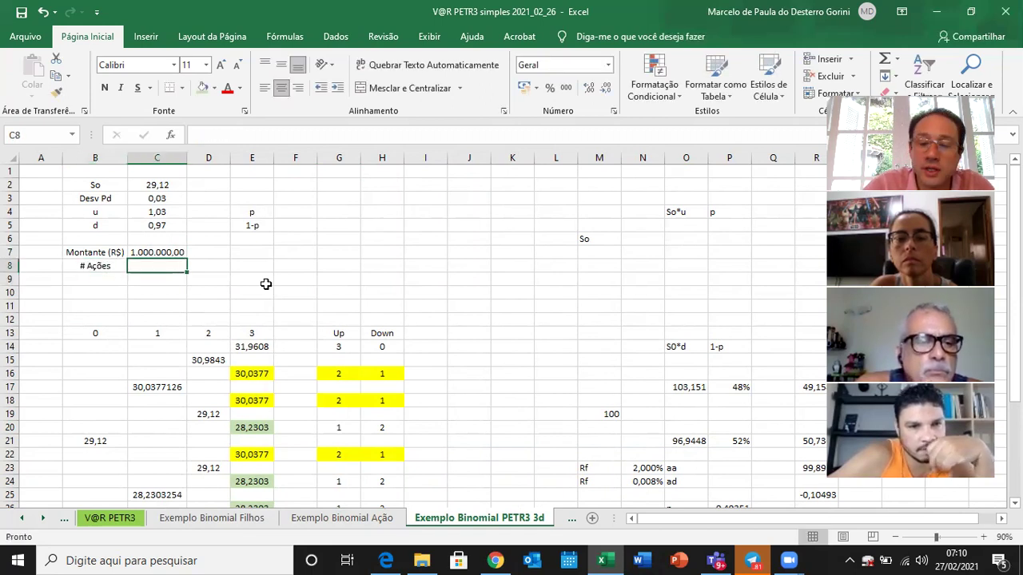
text(=)
key(Up)
text(/)
key(Up)
key(Up)
key(Up)
key(Up)
key(Up)
key(Up)
key(Return)
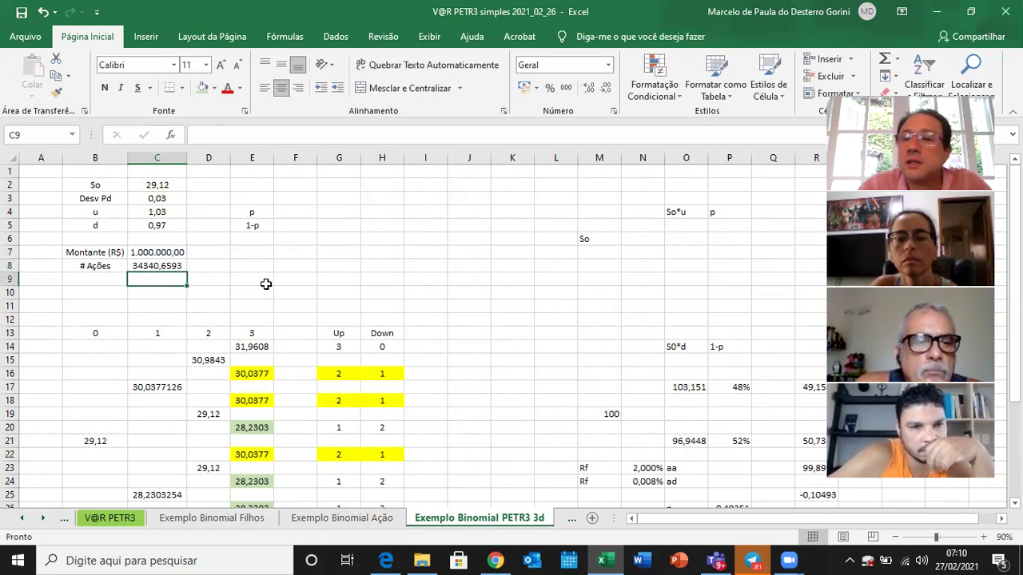
key(Up)
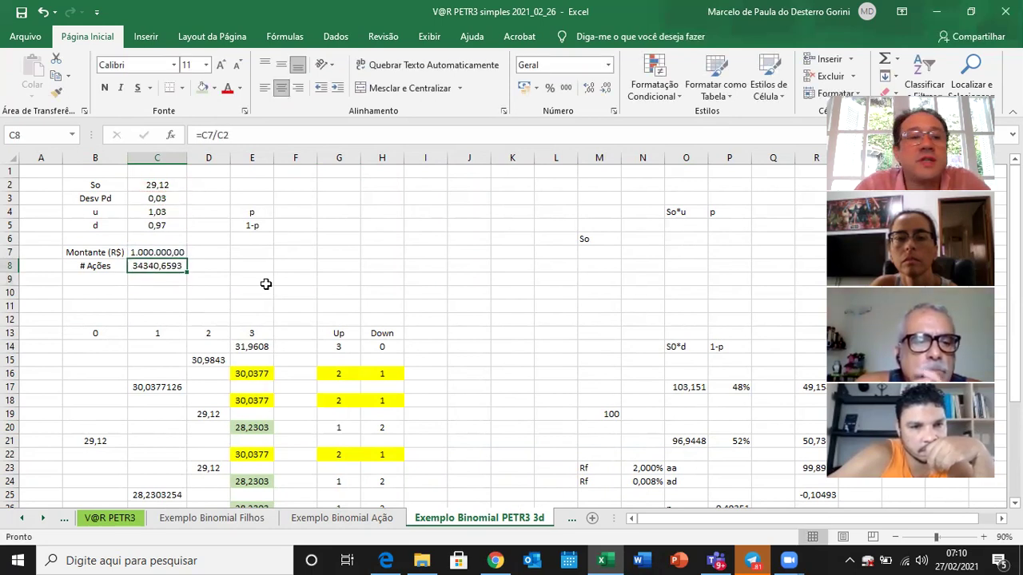
- Copy C7's number format to C8 and replace the share formula with the fixed value 35.000
click(154, 252)
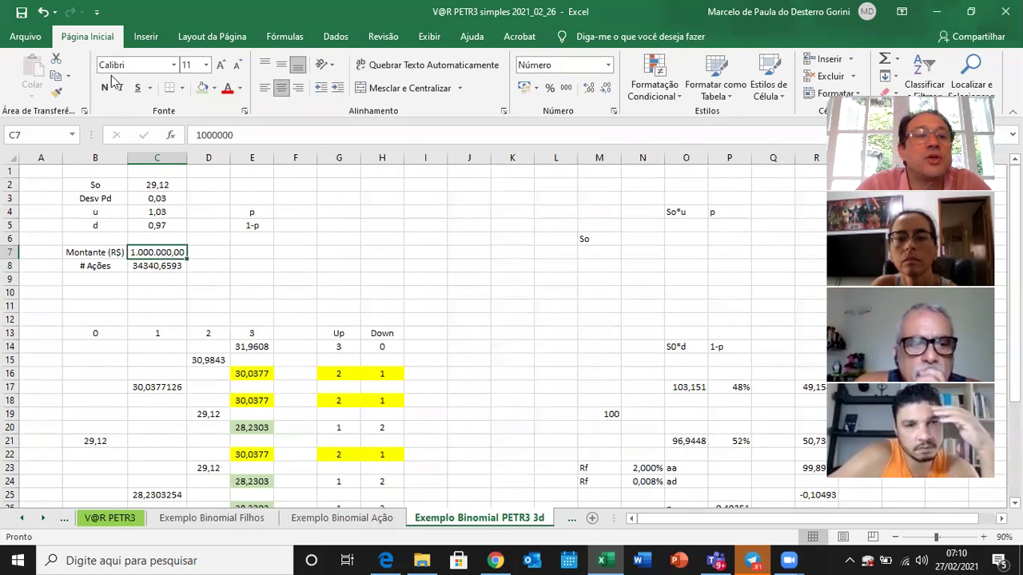
click(62, 93)
click(156, 265)
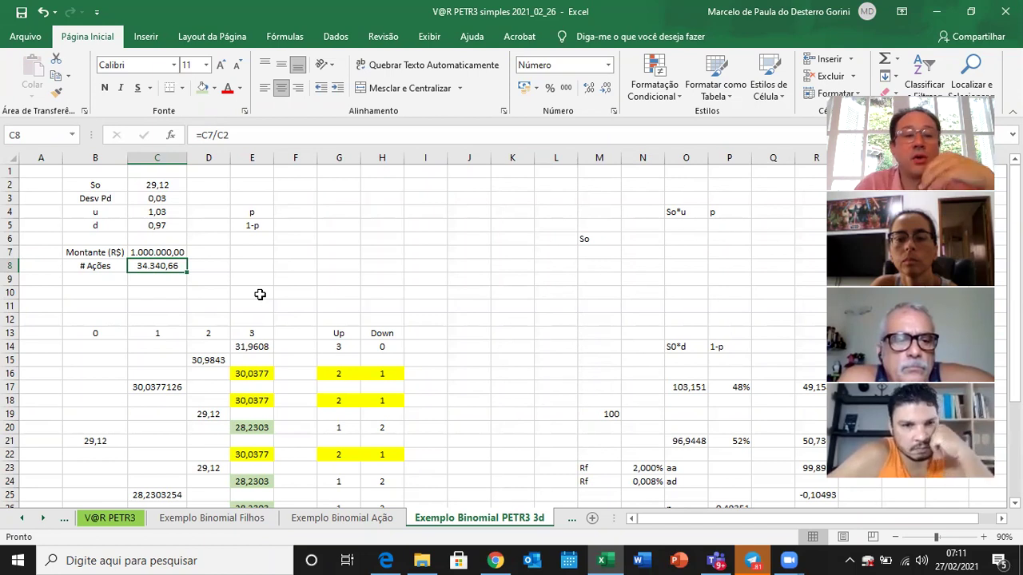
text(35.000)
key(Return)
- Replace the invested amount in C7 with the formula =C8*C2
key(Up)
key(Up)
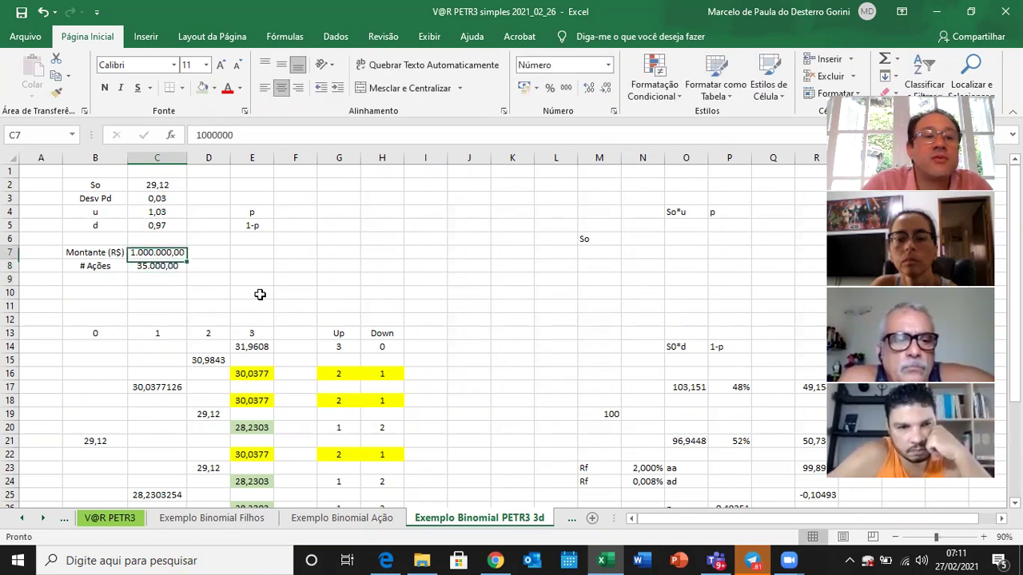
text(=)
key(Down)
text(*)
key(Up)
key(Up)
key(Up)
key(Up)
key(Up)
key(Return)
key(Up)
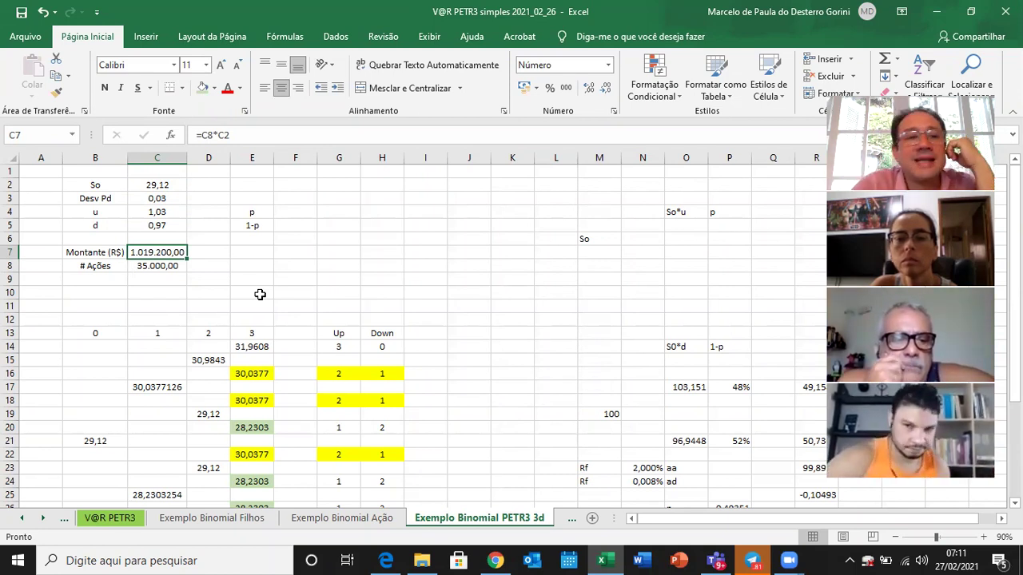
key(Left)
key(Down)
key(Right)
key(Left)
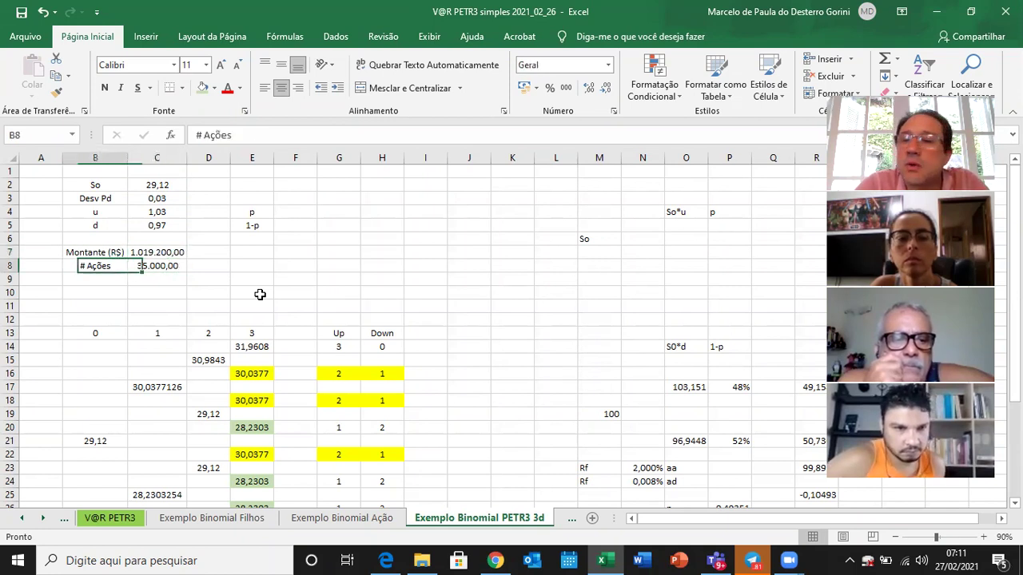
key(Right)
key(Left)
key(Right)
key(Left)
key(Right)
key(Right)
key(Right)
key(Right)
key(Left)
key(Left)
key(Left)
key(Left)
- Copy the share label and quantity from B8:C8 to I8:J8 and fit column J to its contents
key(shift+Right)
key(ctrl+c)
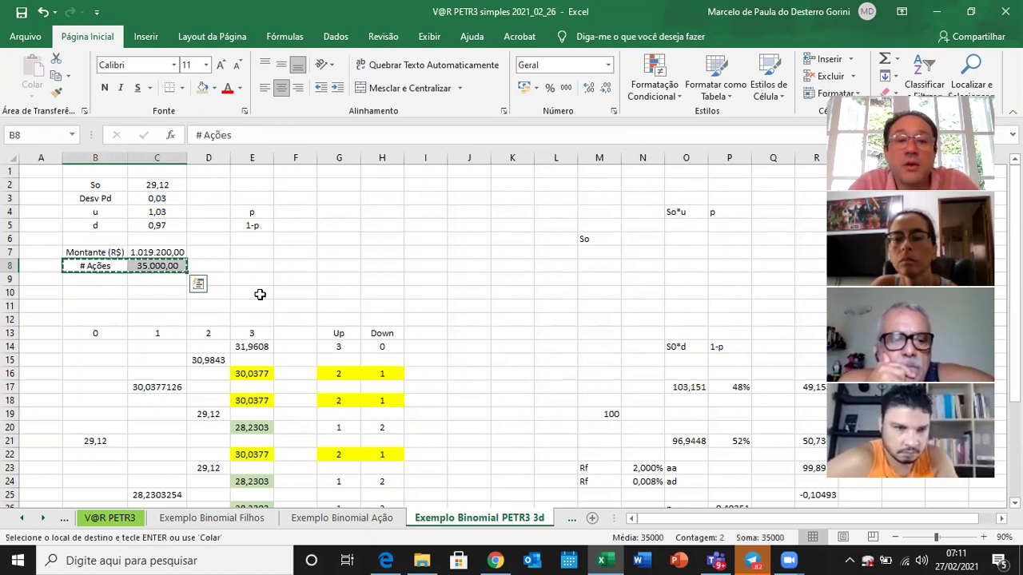
key(Right)
key(Right)
key(Right)
key(Right)
key(Right)
key(Right)
key(Right)
key(Right)
key(Left)
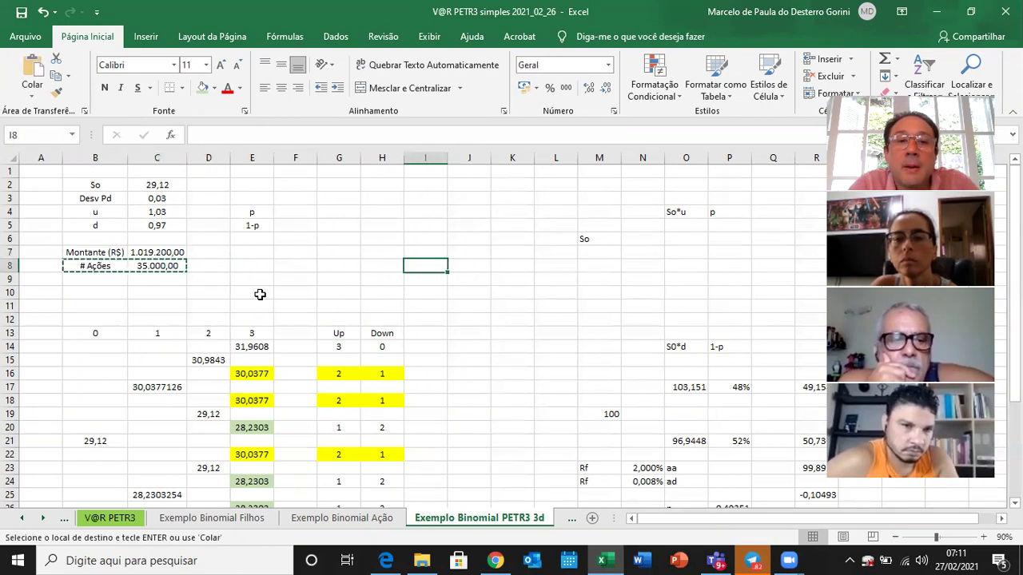
key(ctrl+v)
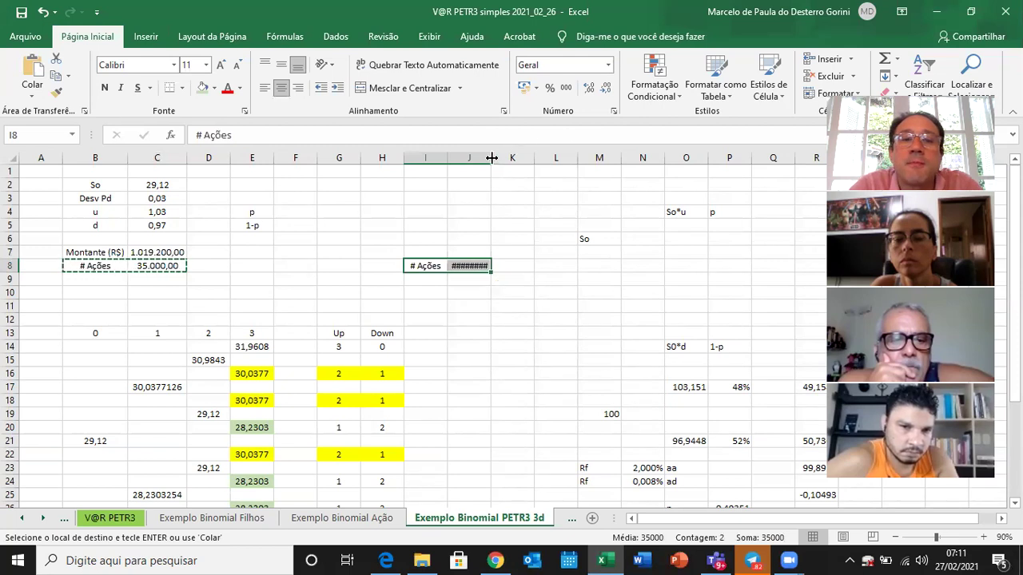
double_click(491, 157)
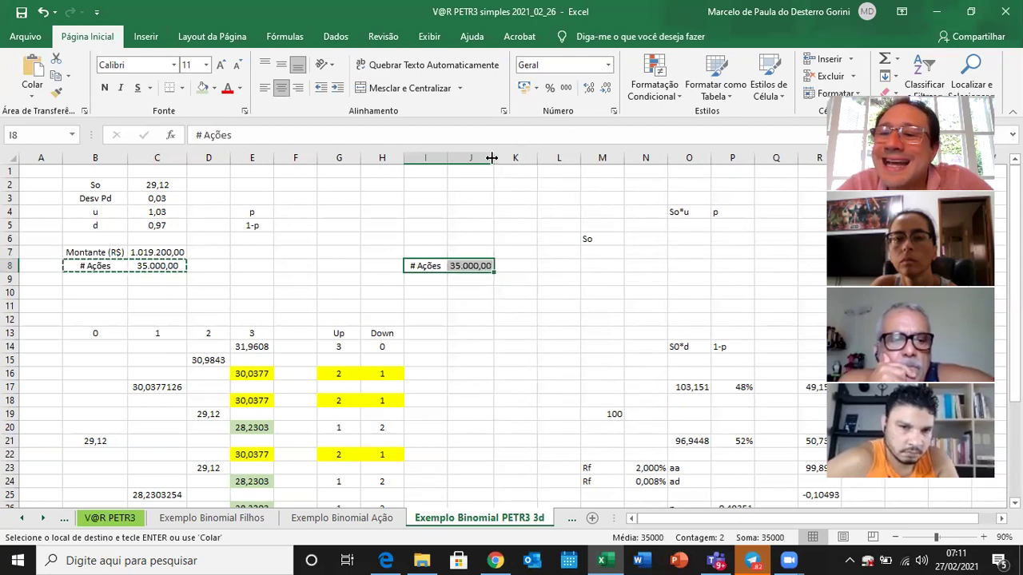
- Calculate the portfolio value for the highest day-3 price in J14 with the formula =E14*J8
click(374, 350)
key(Right)
key(Right)
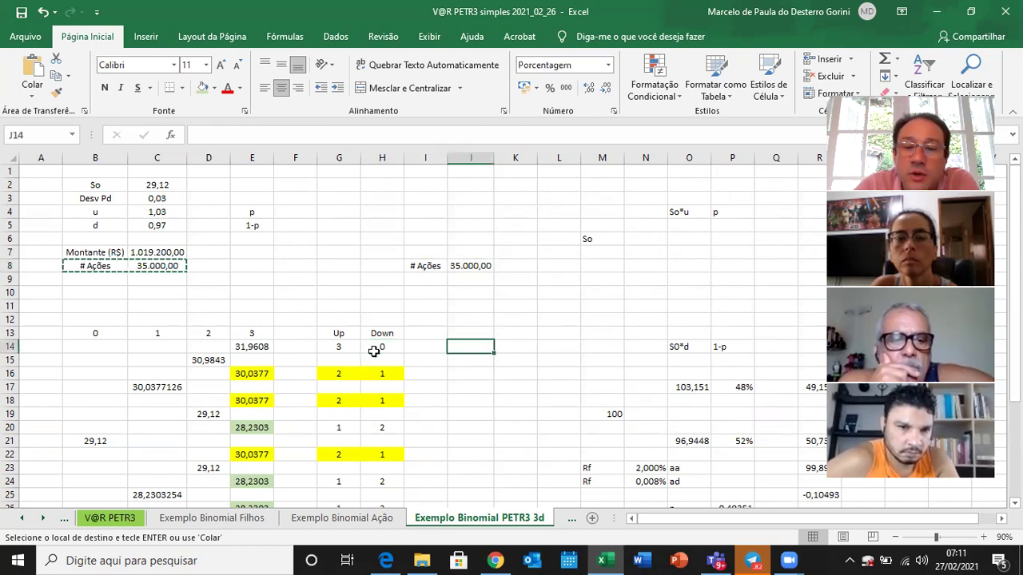
text(=)
key(Left)
key(Left)
key(Left)
key(Left)
key(Left)
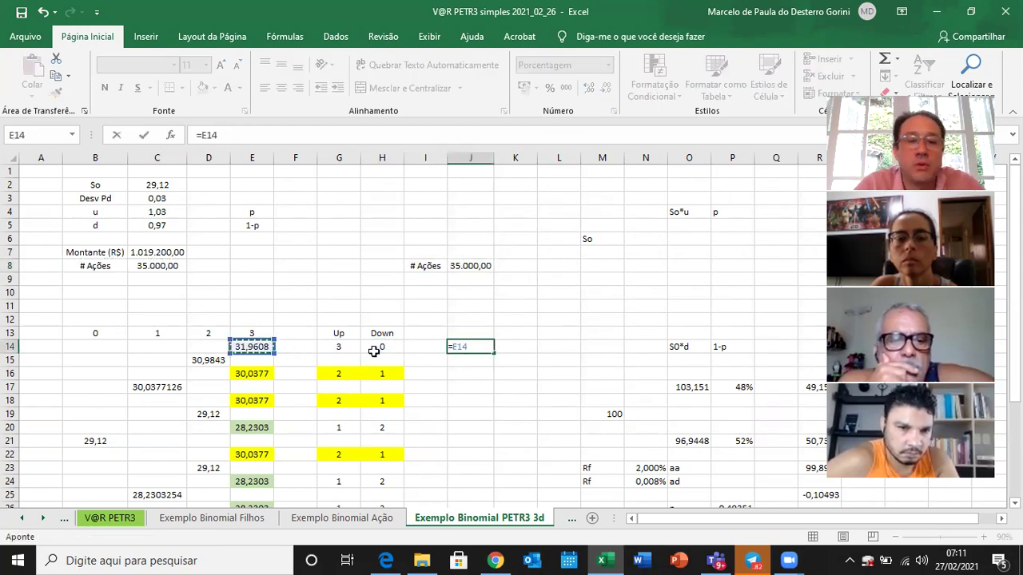
text(*)
key(Up)
key(Up)
key(Up)
key(Up)
key(Up)
key(Up)
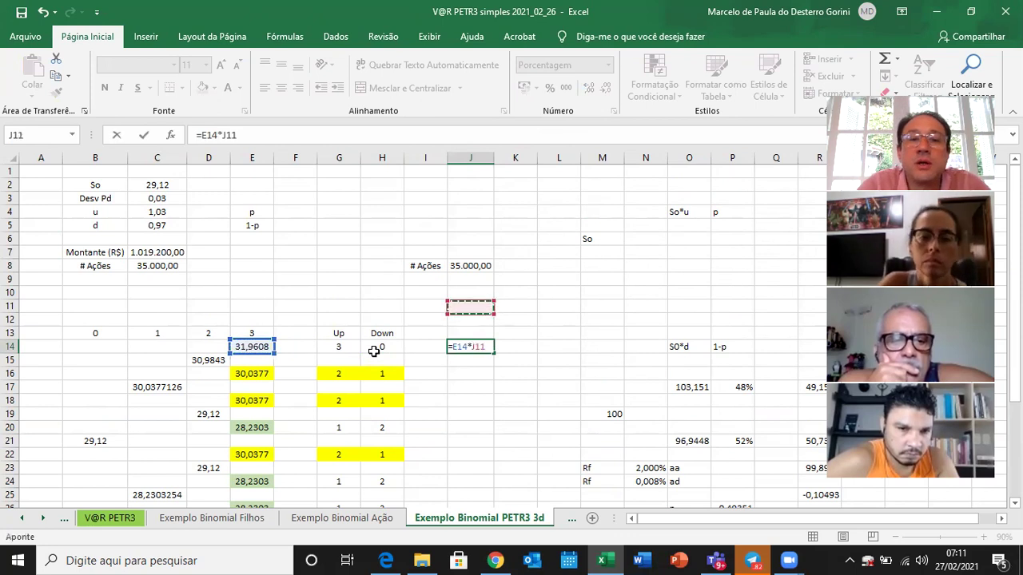
key(Return)
key(Up)
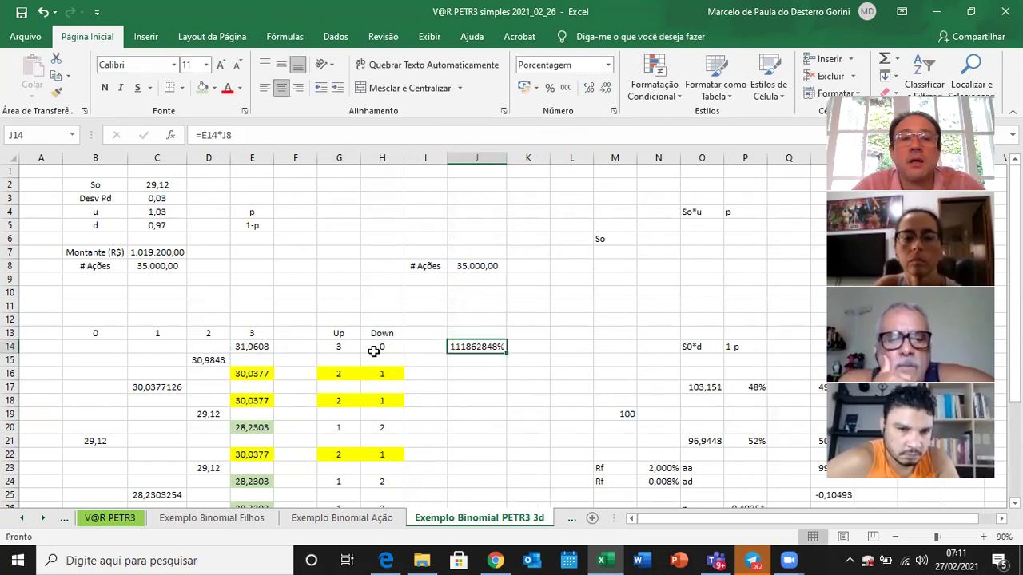
- Copy the number format of C7 to the portfolio value in J14
click(164, 253)
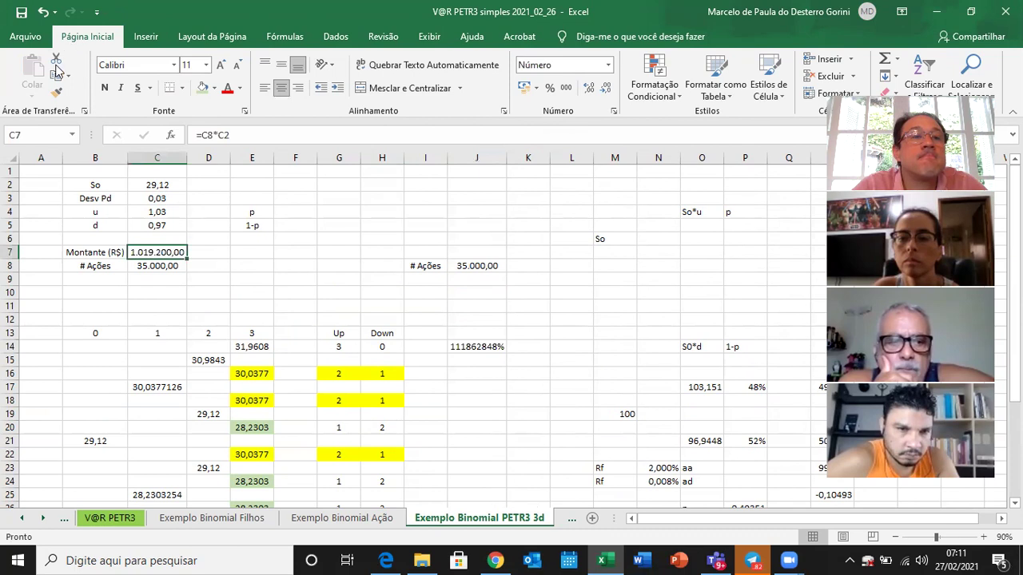
click(56, 92)
click(476, 347)
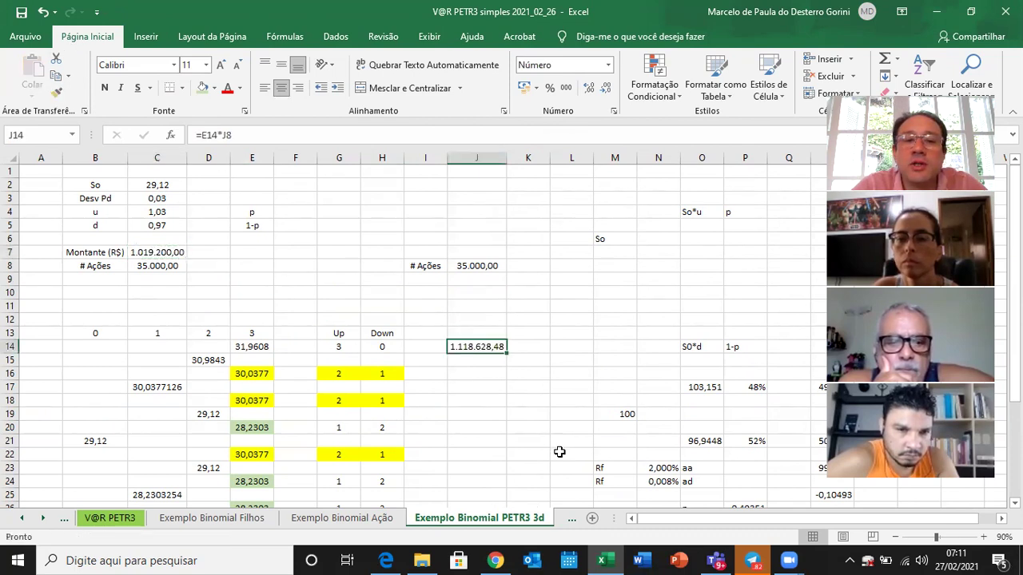
- Add the header "Carteira (R$)" in J12
key(Up)
key(Up)
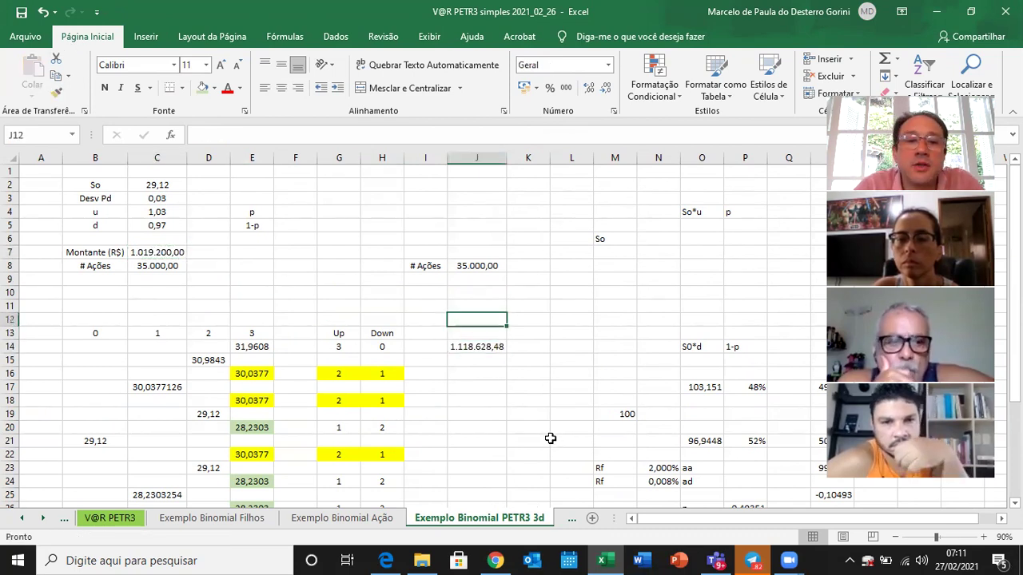
text(Ca)
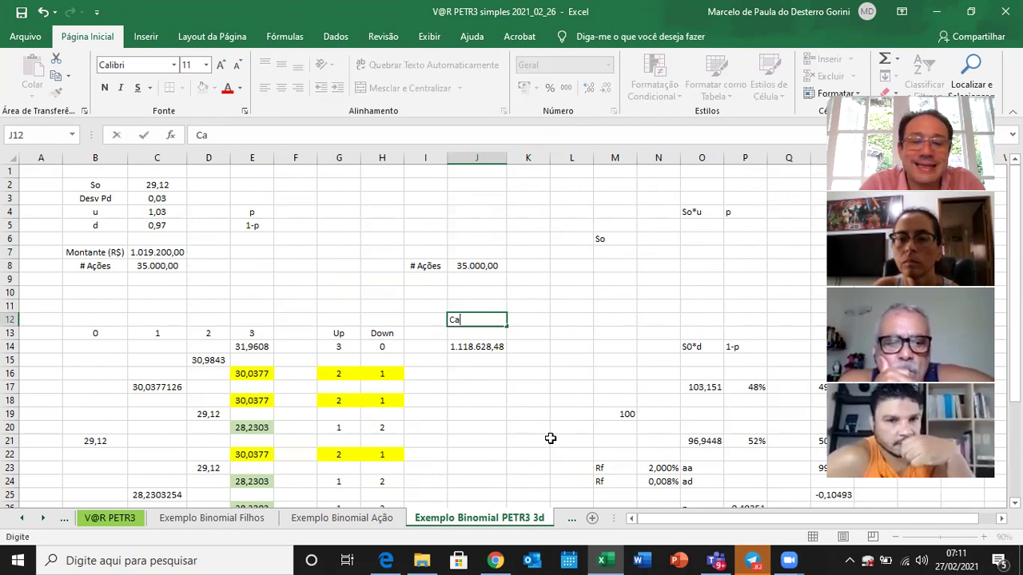
text(rteira (R$))
key(Return)
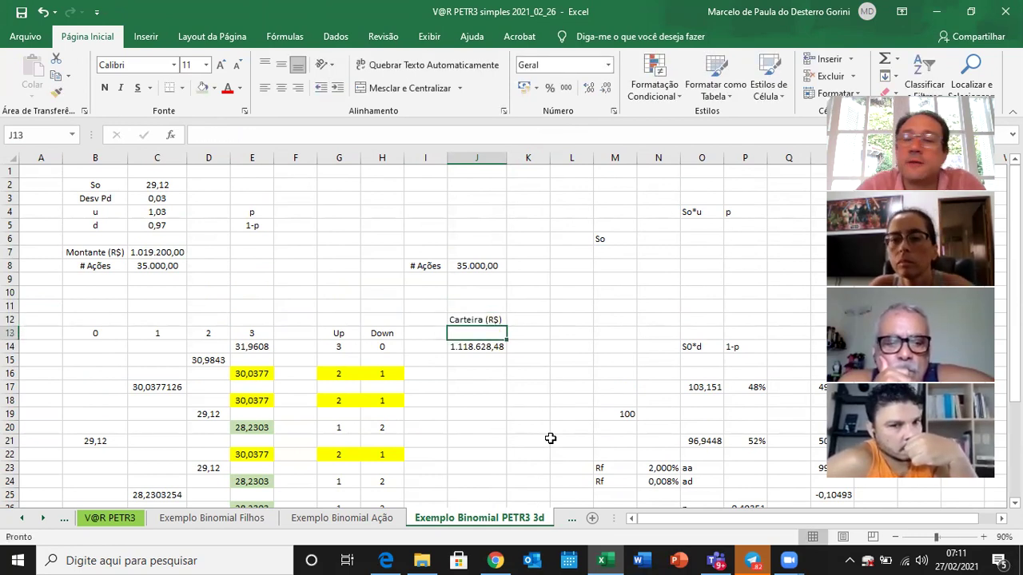
- Add the header "Resultado (R$)" in K12 and widen column K to fit it
key(Up)
key(Right)
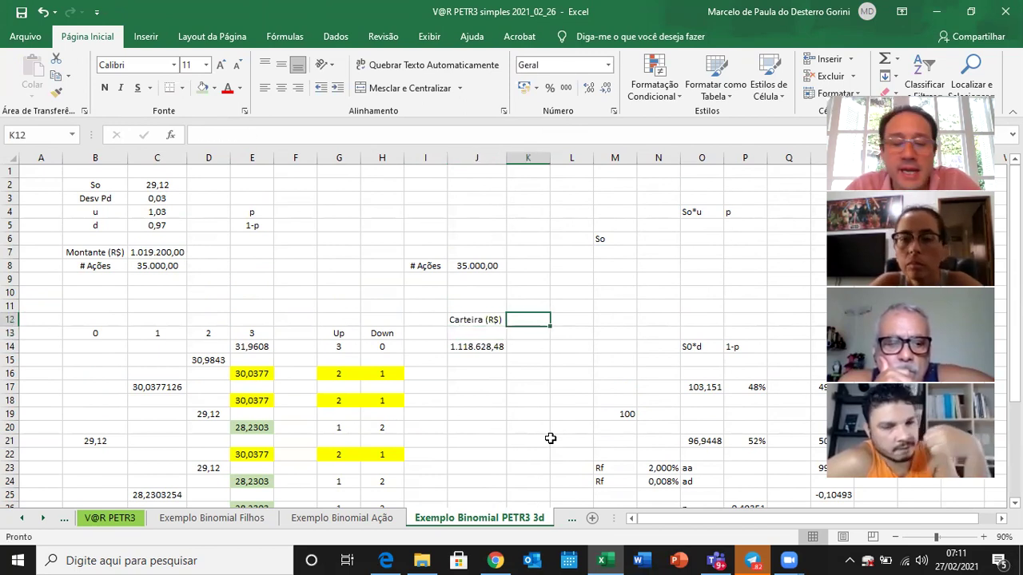
text(Res)
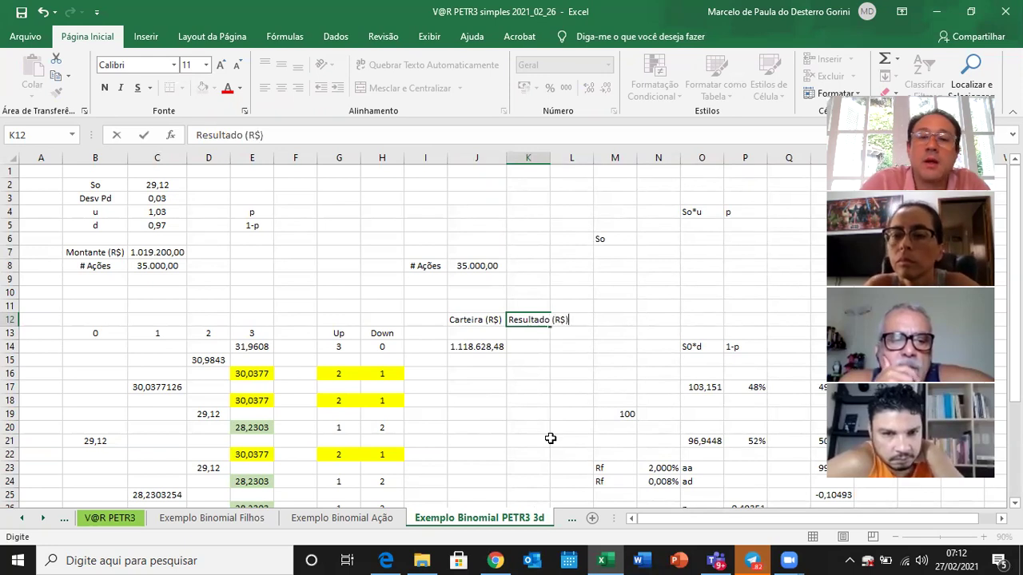
text(ultado (R$))
key(Return)
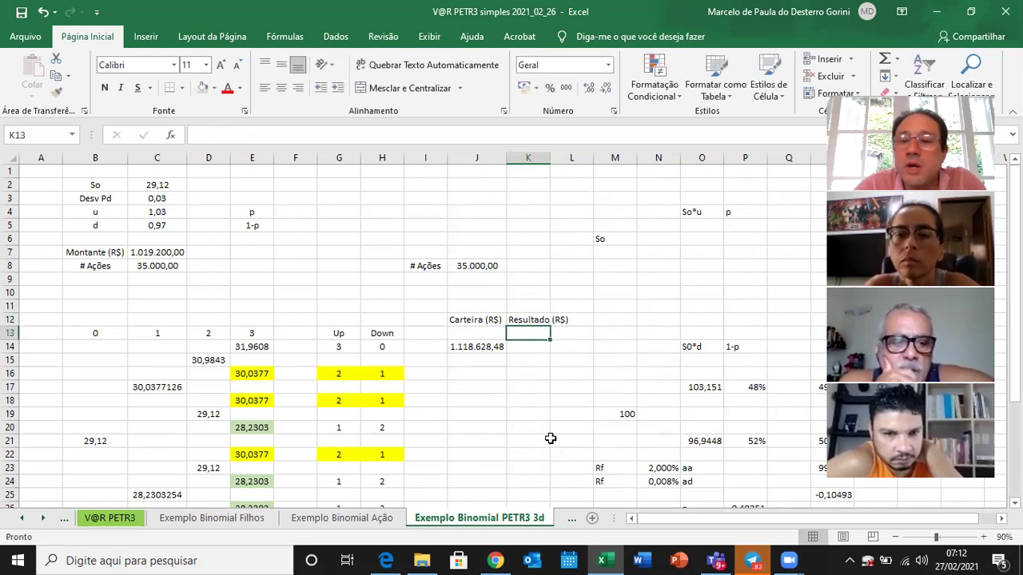
double_click(550, 157)
- Calculate the result in K14 with the formula =J14-$C$7, keeping the invested amount as an absolute reference
key(Down)
key(Down)
key(Up)
text(=)
key(Left)
text(-)
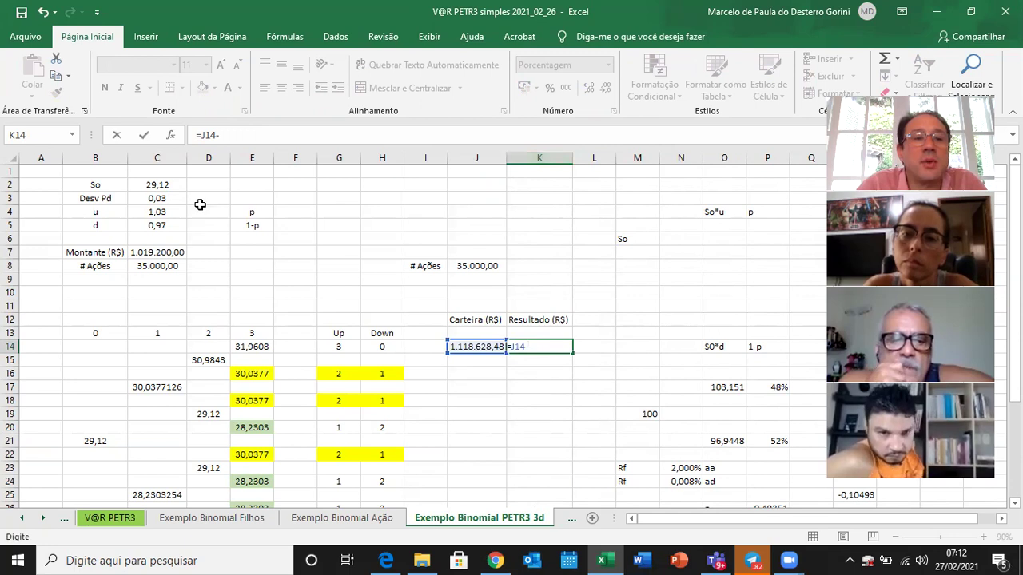
click(174, 251)
key(F4)
key(Return)
key(Up)
key(Left)
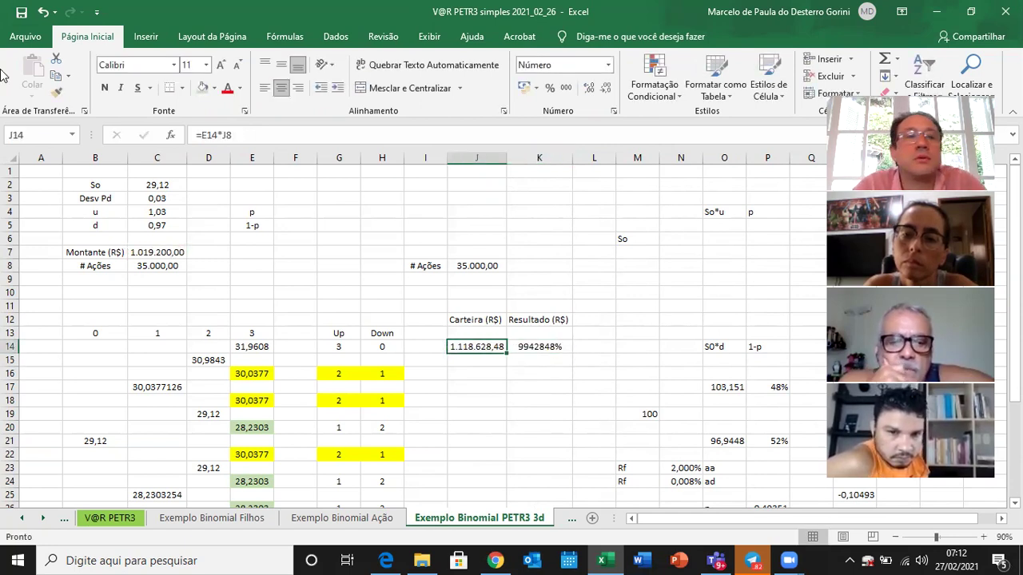
- Copy the number format of J14 to the result in K14
click(57, 92)
click(549, 347)
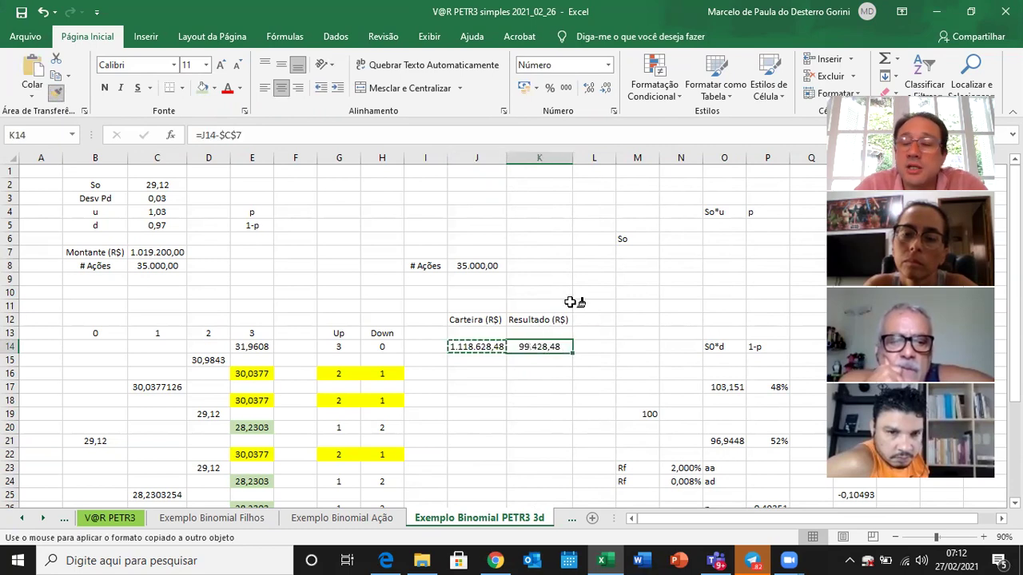
key(Escape)
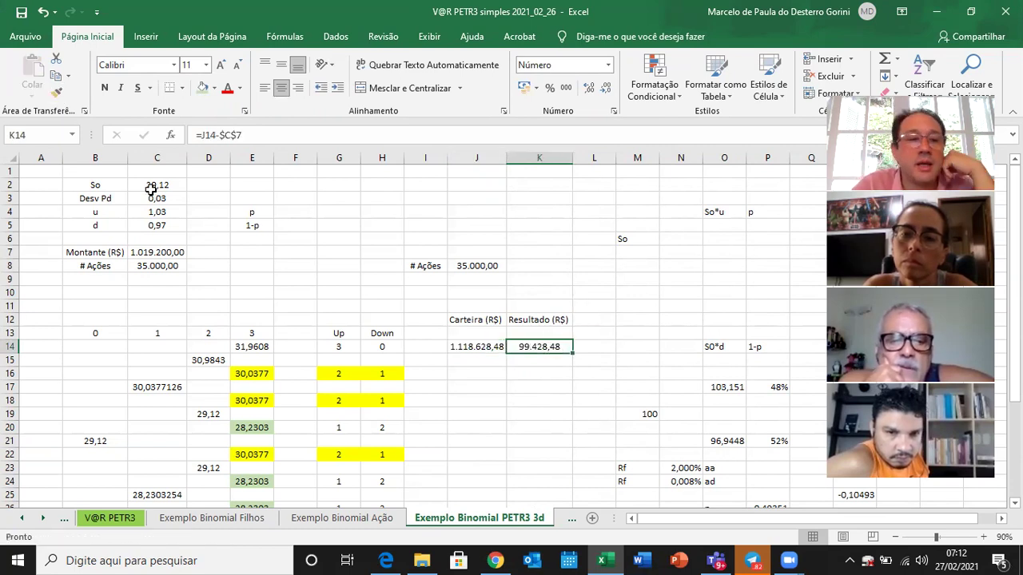
- Check the starting price in B21 against the PETR3 price series on the V@R PETR3 sheet, and return to the binomial sheet
click(91, 444)
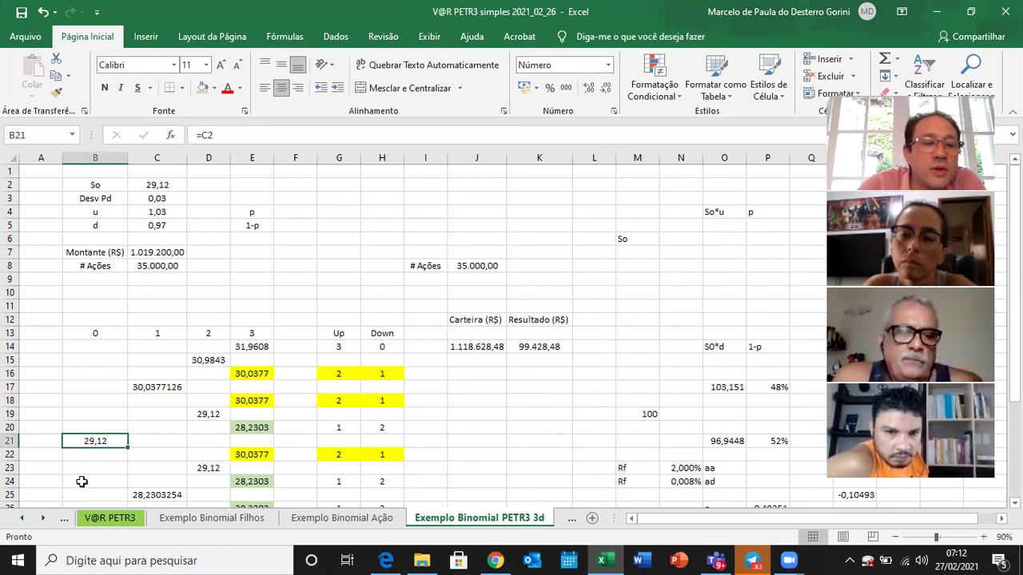
click(98, 519)
click(152, 372)
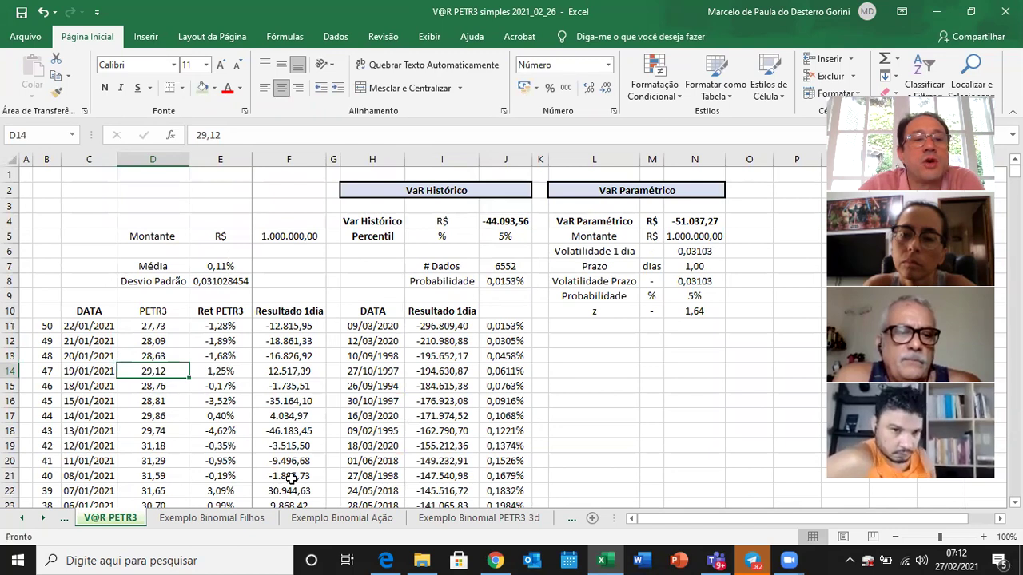
key(Up)
key(Up)
key(Down)
key(Down)
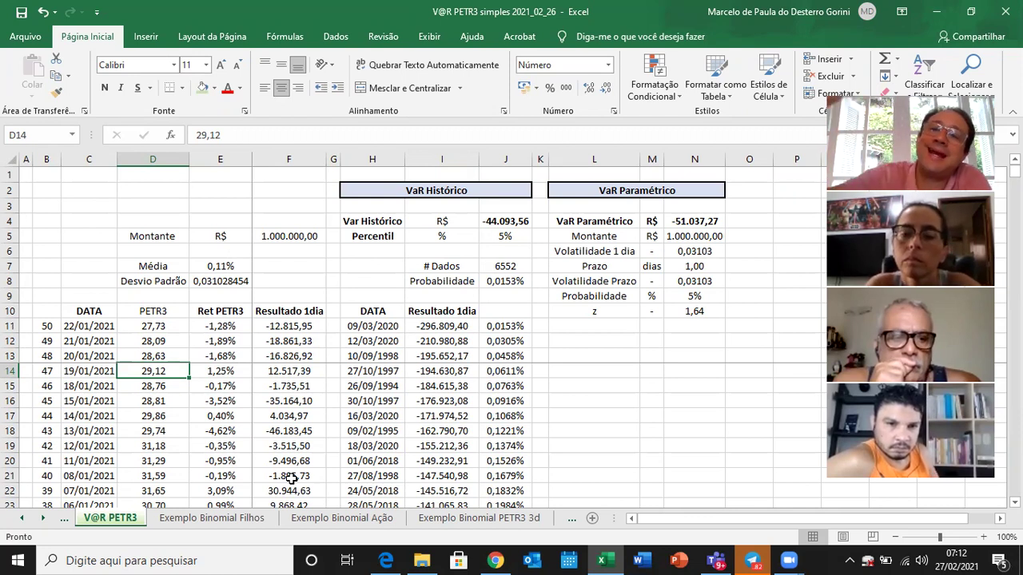
click(462, 519)
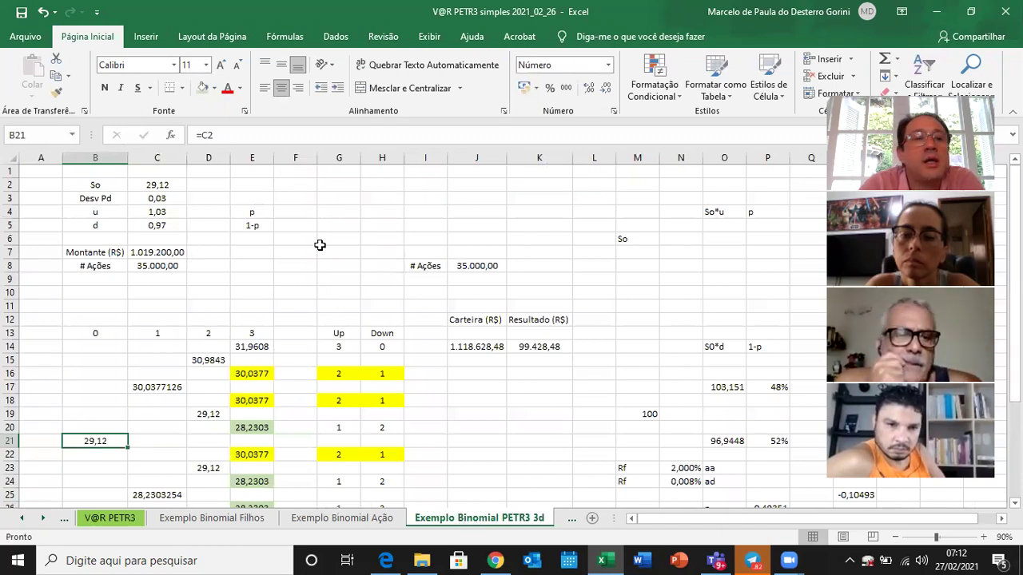
- Review the formulas of the up factor in C4 and the upward tree prices in C17, D15 and E14
click(174, 211)
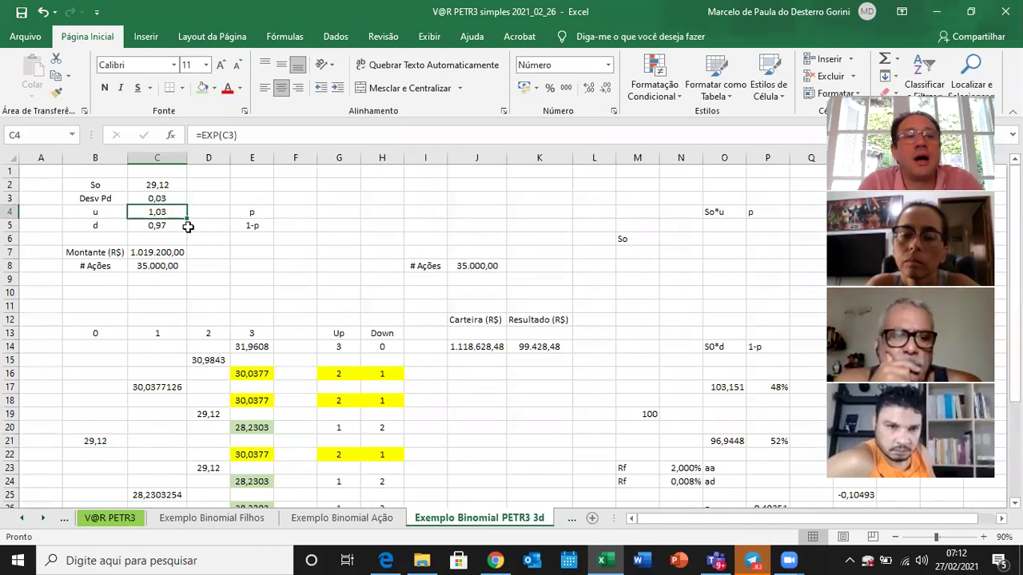
key(F2)
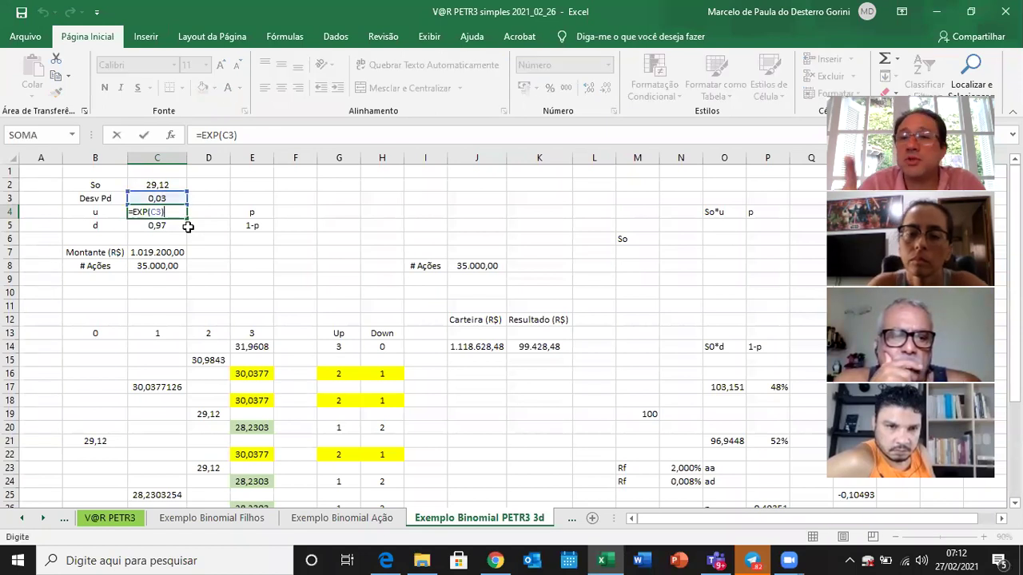
key(Return)
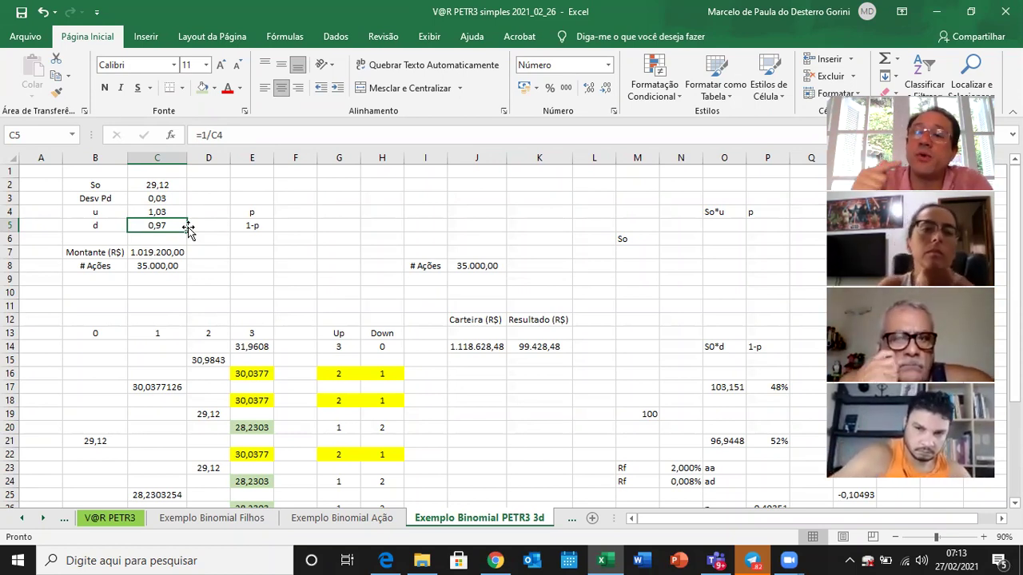
click(149, 387)
double_click(149, 387)
key(Escape)
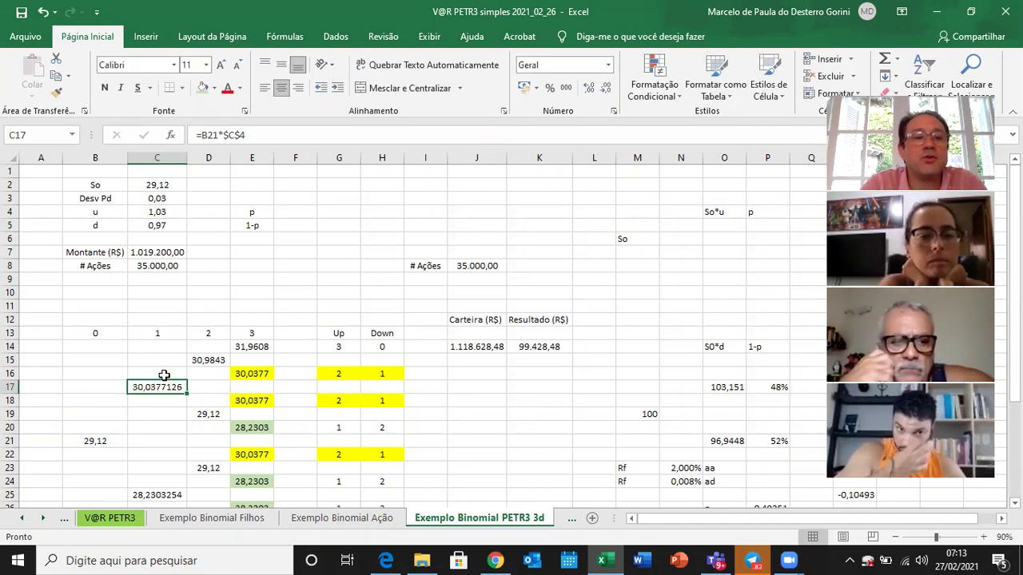
double_click(198, 359)
key(ctrl+Return)
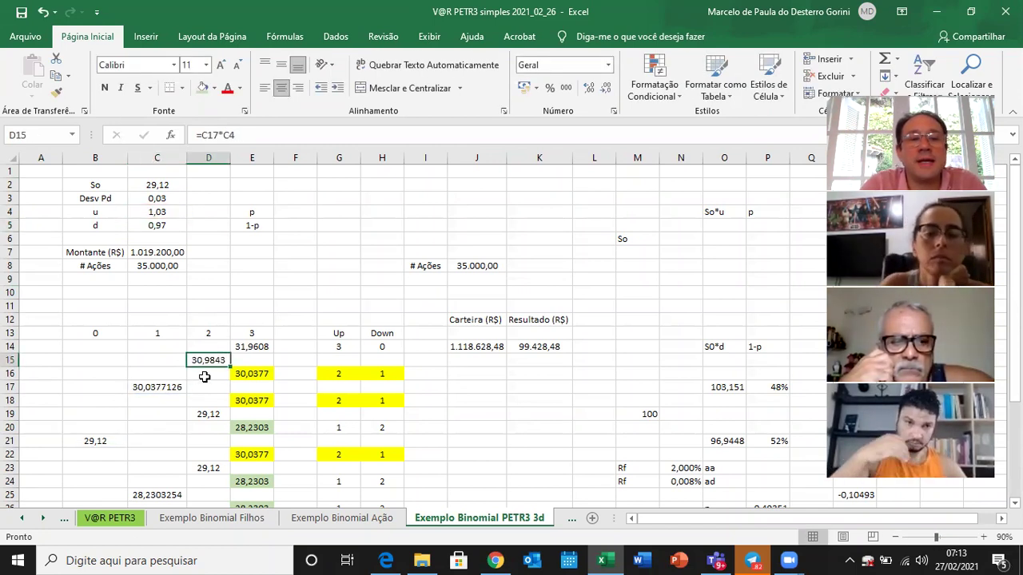
click(258, 346)
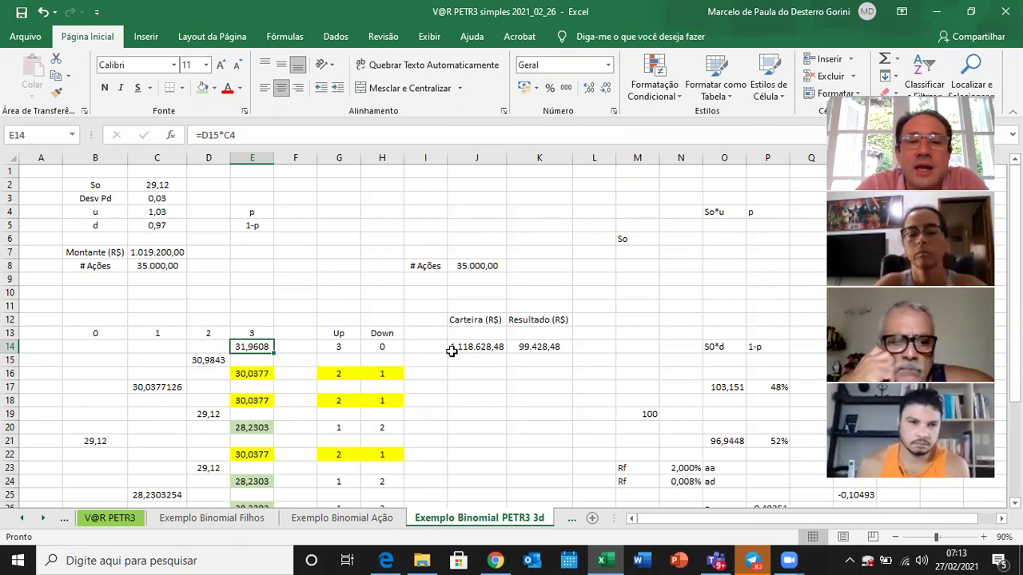
- Review the formulas of the portfolio value in J14, the invested amount in C7 and the result in K14
double_click(486, 346)
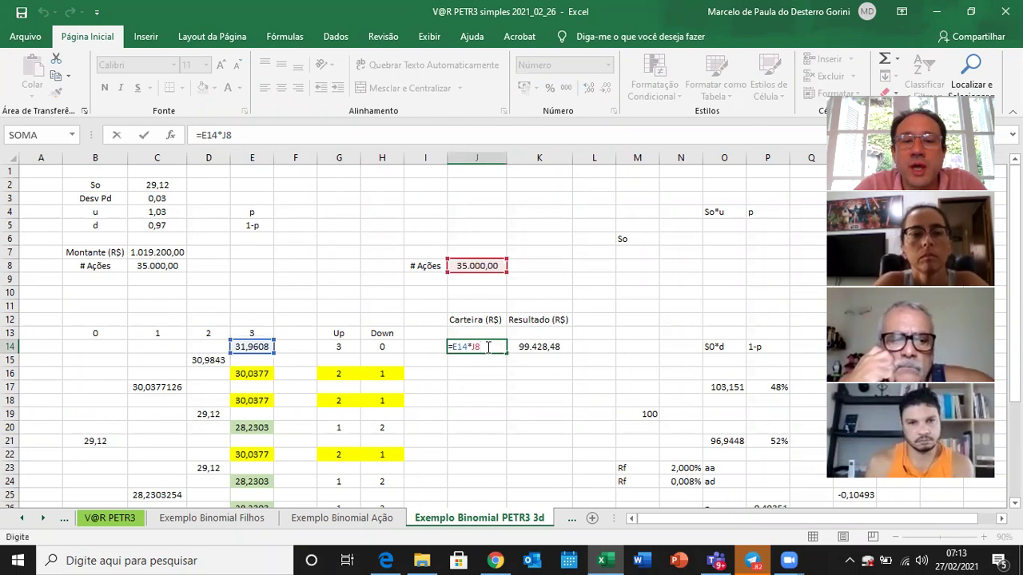
key(Escape)
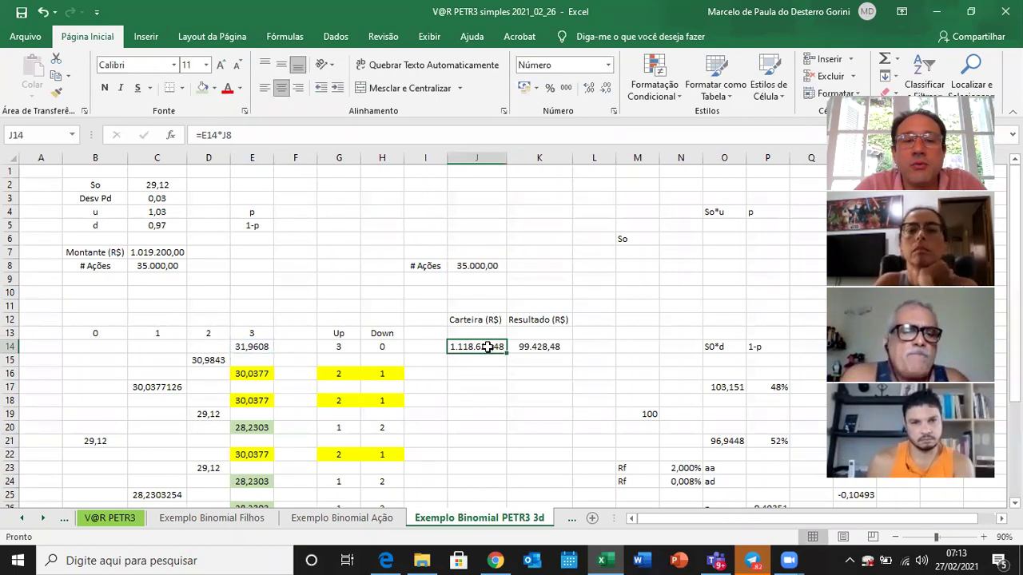
double_click(177, 252)
key(Escape)
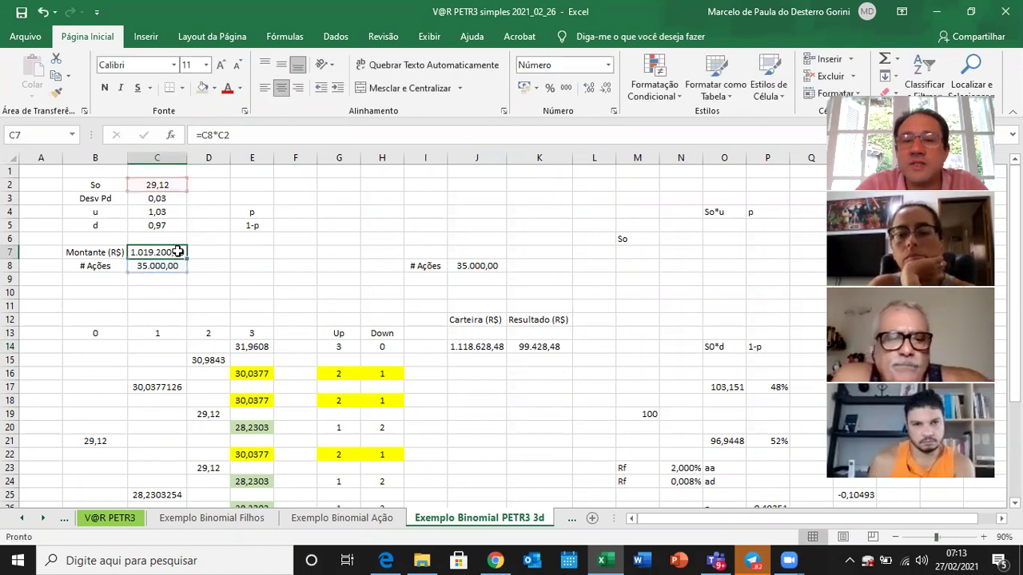
double_click(528, 345)
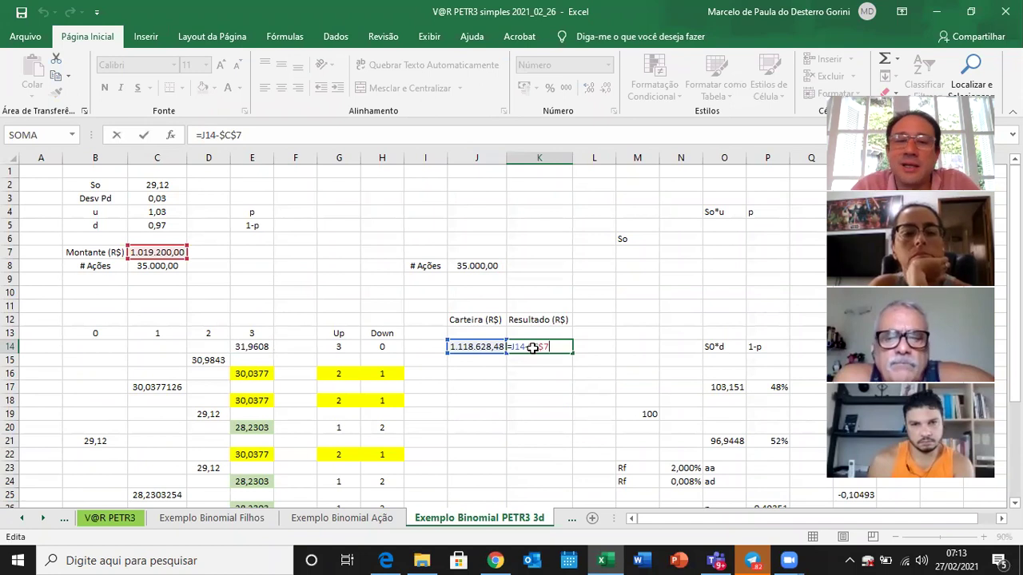
key(Escape)
- Make the share quantity an absolute reference in J14, giving the formula =E14*$J$8
key(Left)
key(F2)
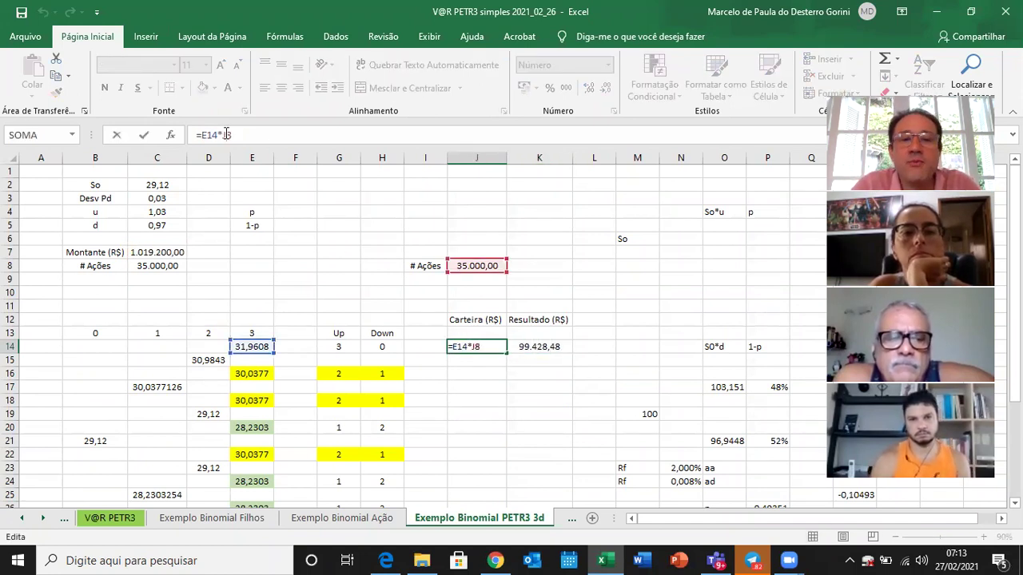
key(F4)
key(Return)
key(Up)
key(F2)
key(Escape)
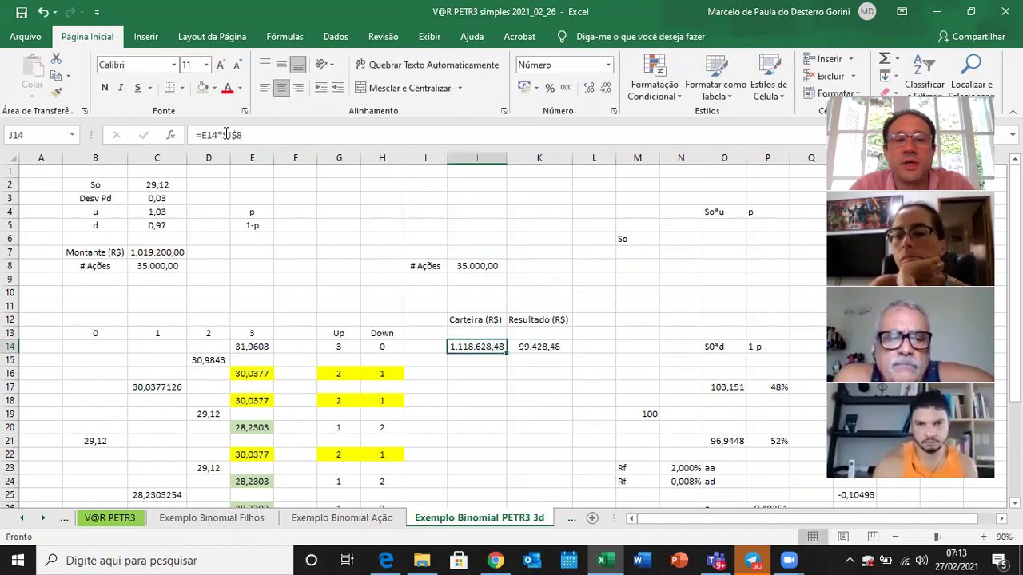
- Copy the portfolio value and result formulas from J14:K14 to J16:K16 and check their references
key(shift+Right)
key(ctrl+c)
key(Down)
key(Down)
key(ctrl+v)
key(F2)
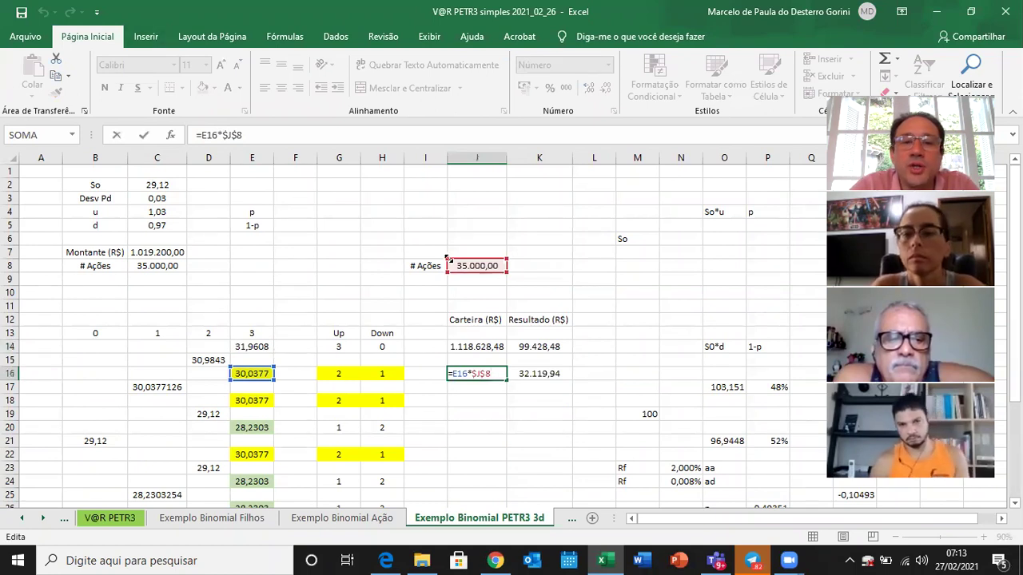
key(Escape)
key(F2)
key(Escape)
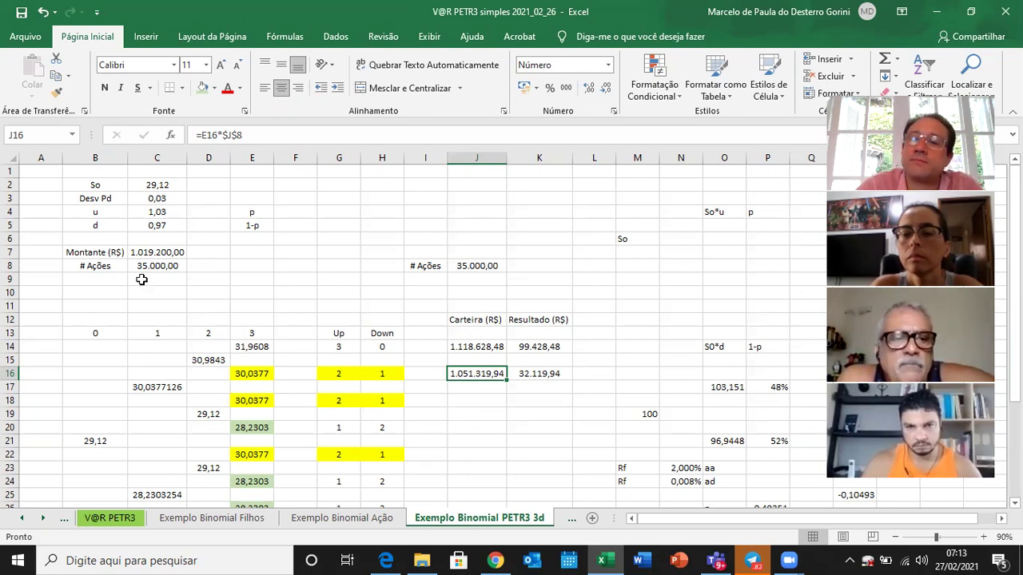
double_click(551, 374)
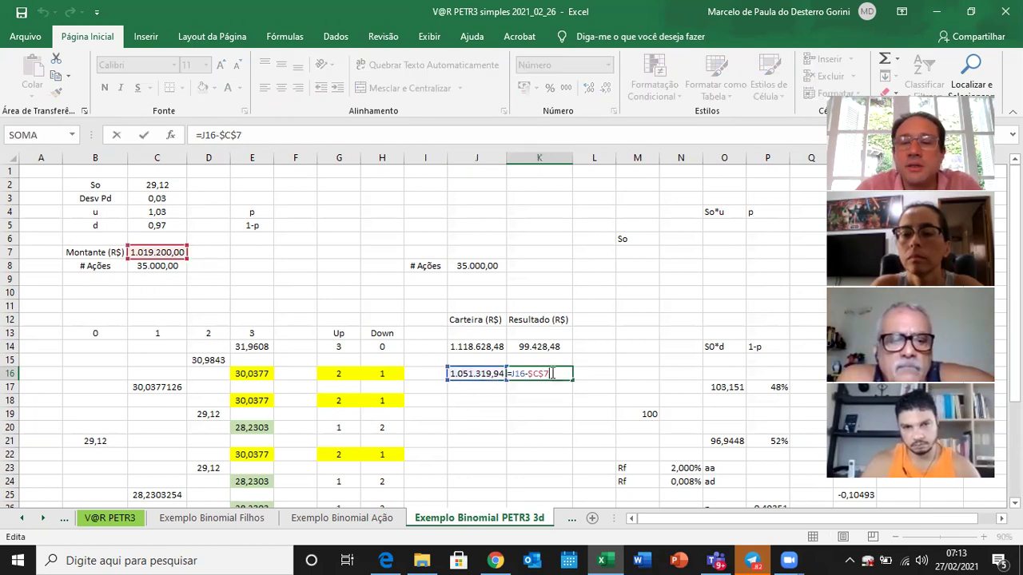
key(Left)
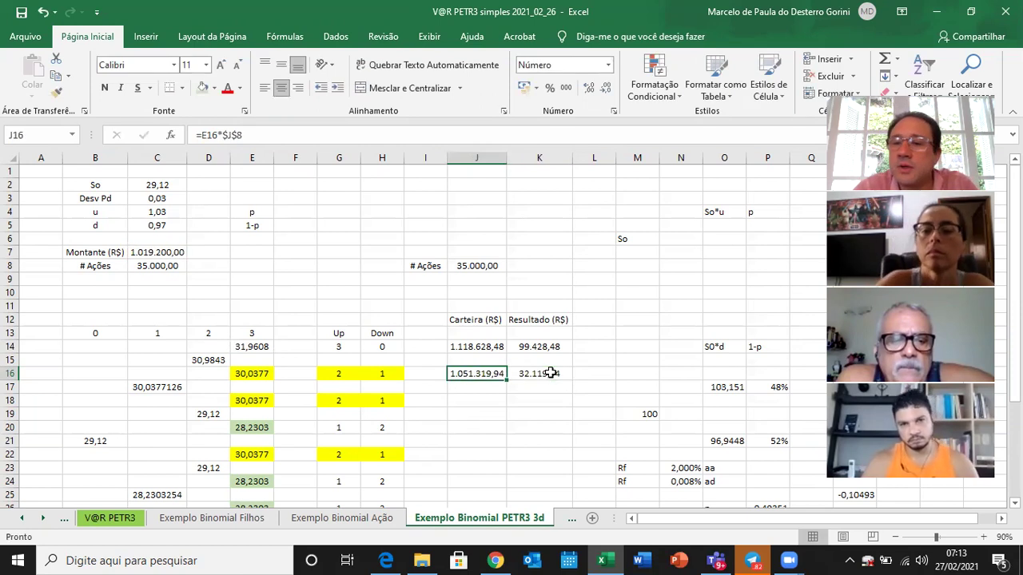
- Copy the formulas from J16:K16 to J18:K18 and check their references
key(shift+Right)
key(ctrl+c)
key(Down)
key(Down)
key(ctrl+v)
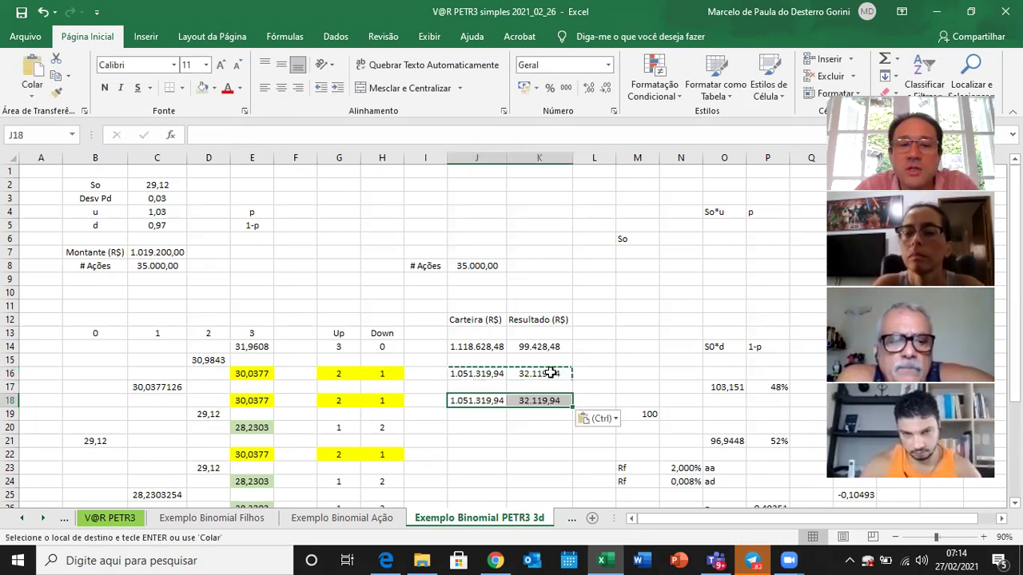
key(F2)
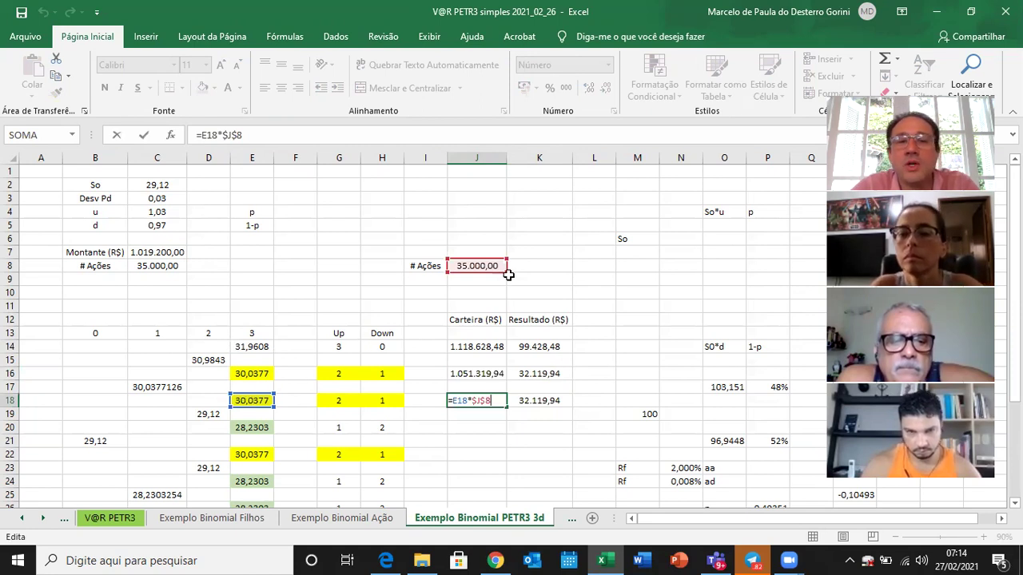
key(Escape)
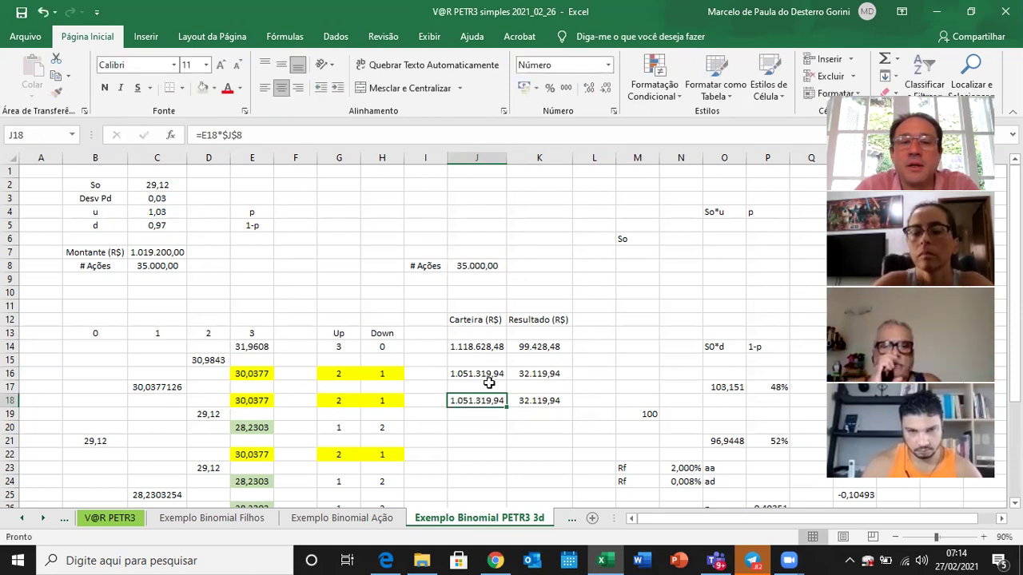
key(Right)
key(F2)
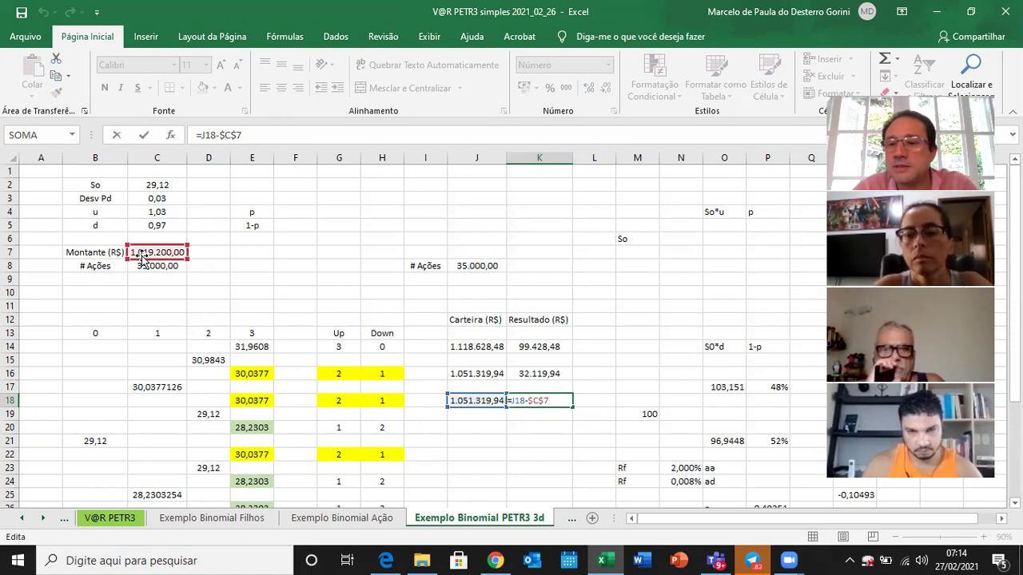
key(Escape)
- Copy the portfolio value and result formulas from J18:K18 to J20:K20
key(Left)
key(shift+Right)
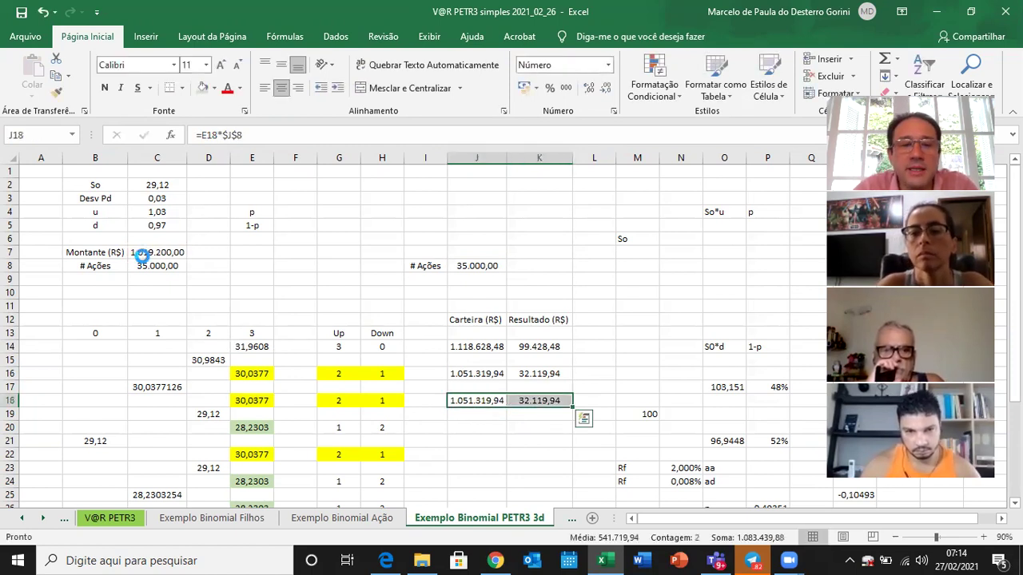
key(ctrl+c)
key(Down)
key(Down)
key(ctrl+v)
- Examine the cell references in the portfolio value formula in J20 and the result formula in K20
key(shift+Left)
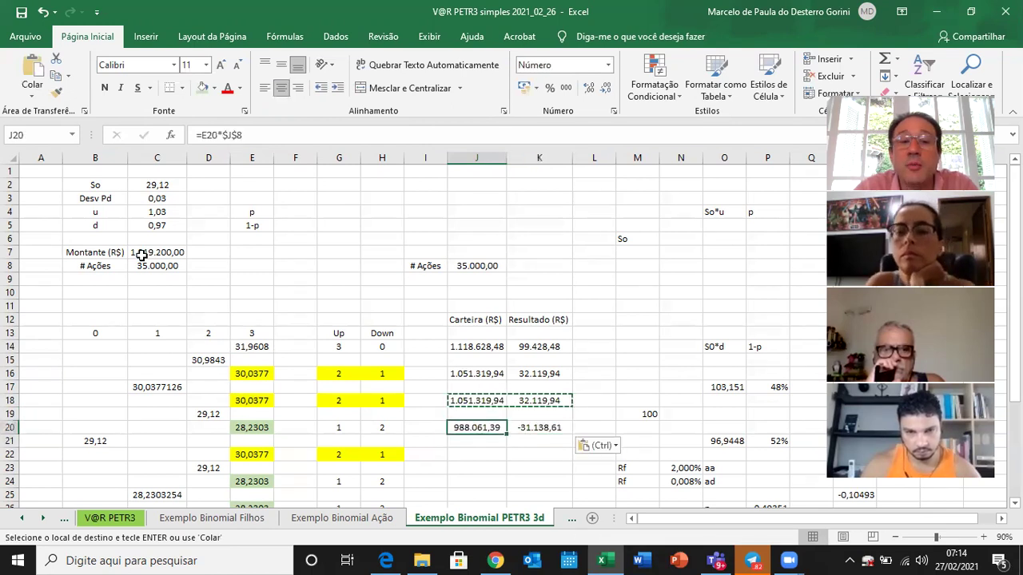
key(F2)
key(Escape)
key(F2)
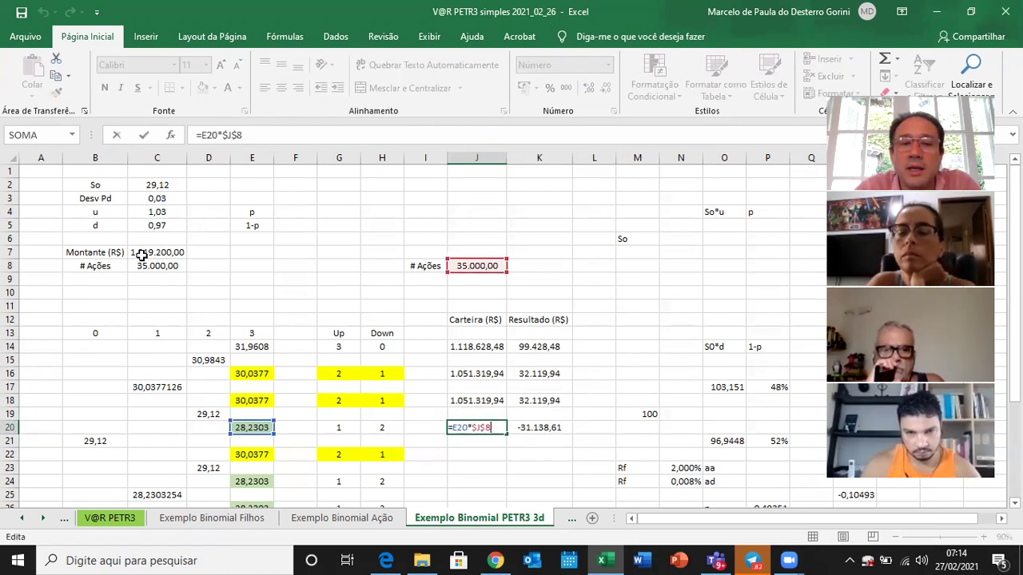
key(Tab)
key(F2)
key(Escape)
key(Left)
key(Right)
key(F2)
key(Escape)
key(Left)
key(F2)
key(Escape)
key(Right)
key(Left)
key(F2)
key(Escape)
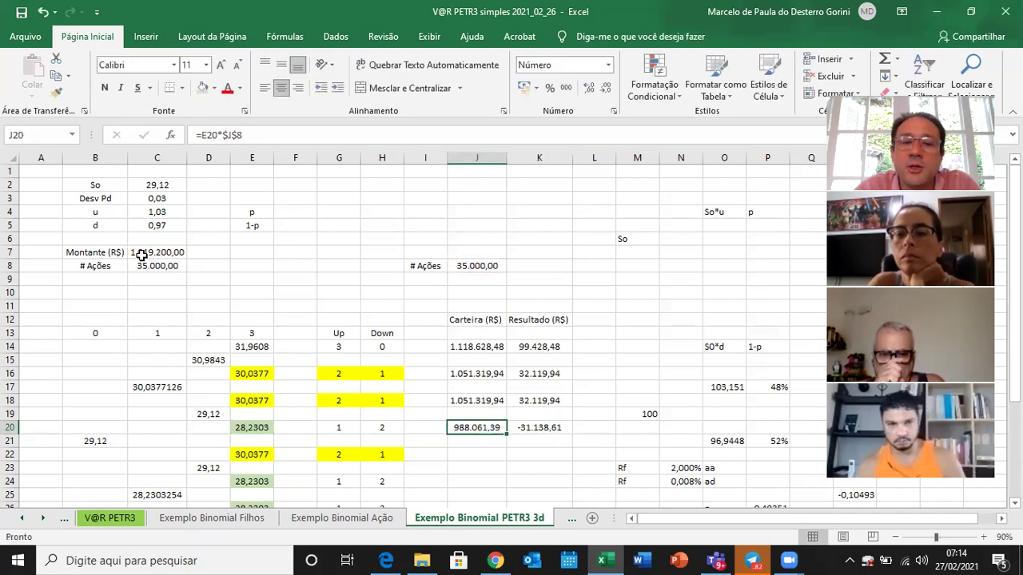
key(Right)
key(F2)
key(Escape)
key(Left)
key(F2)
key(Escape)
key(Right)
key(F2)
key(Escape)
key(Left)
key(F2)
key(Escape)
key(Right)
key(Escape)
key(F2)
key(Escape)
key(Left)
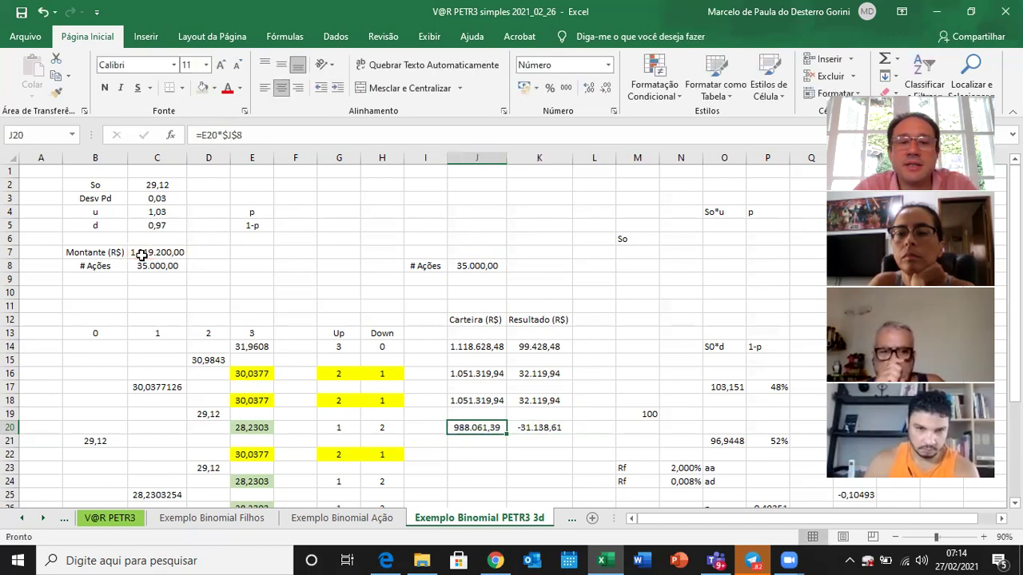
- Copy the portfolio value and result formulas from J20:K20 to J22:K22
key(shift+Right)
key(ctrl+c)
key(Down)
key(Down)
key(ctrl+v)
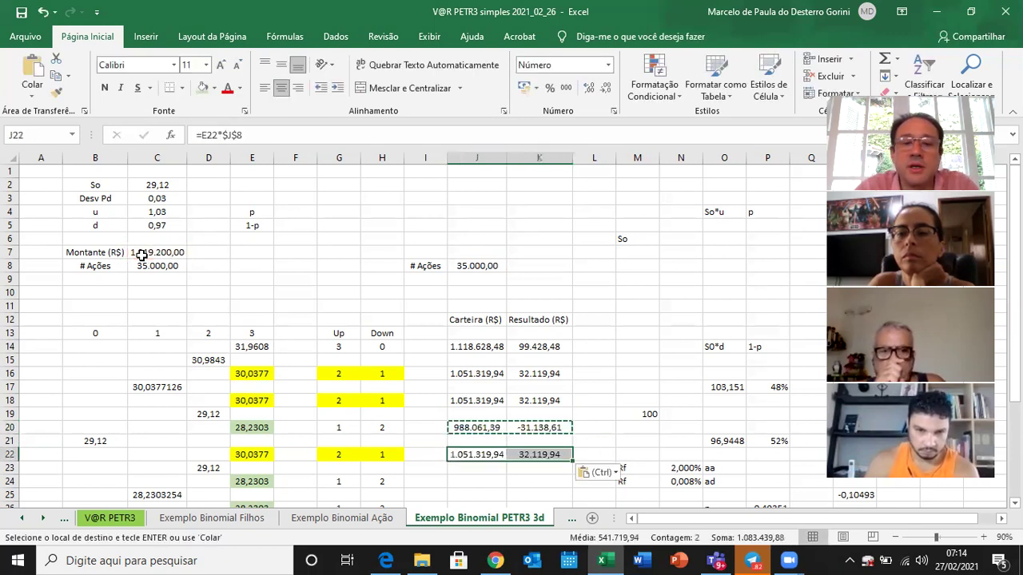
- Examine the cell references in the copied formulas in J22 and K22
key(F2)
key(Escape)
key(Right)
key(F2)
key(Escape)
key(Left)
key(F2)
key(Escape)
key(F2)
key(Escape)
- Copy the formulas from J22:K22 to J24:K24 and J26:K26 for the outcomes with one up and two down moves
key(shift+Right)
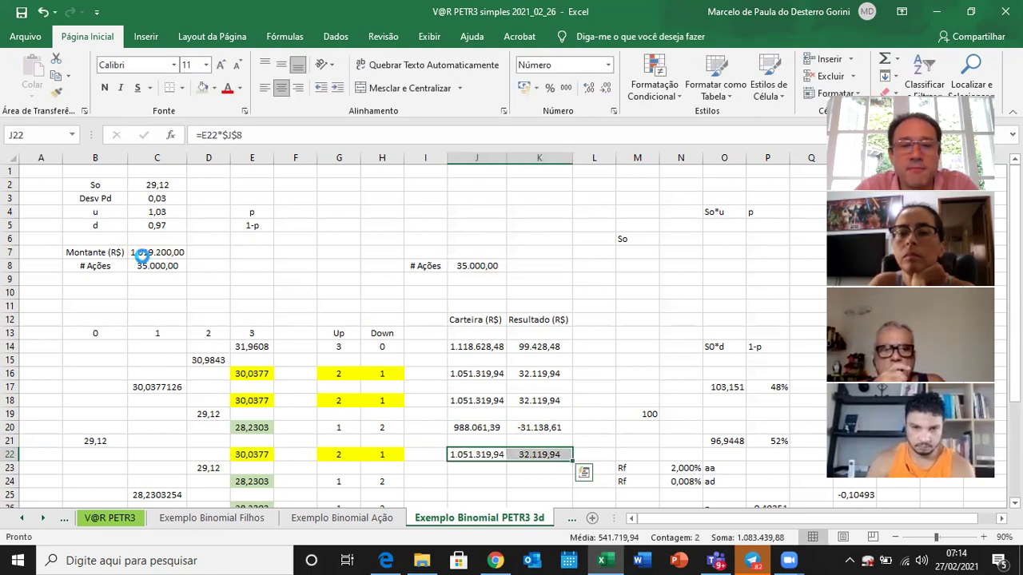
key(ctrl+c)
key(Down)
key(Down)
key(ctrl+v)
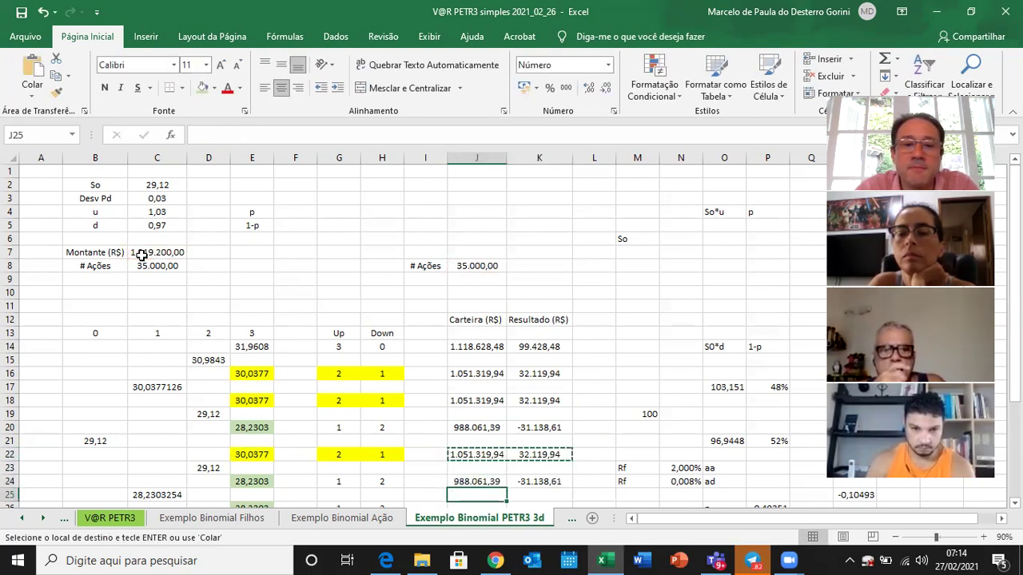
scroll(141, 255, down, 1)
key(Down)
key(Down)
key(ctrl+v)
scroll(141, 255, down, 1)
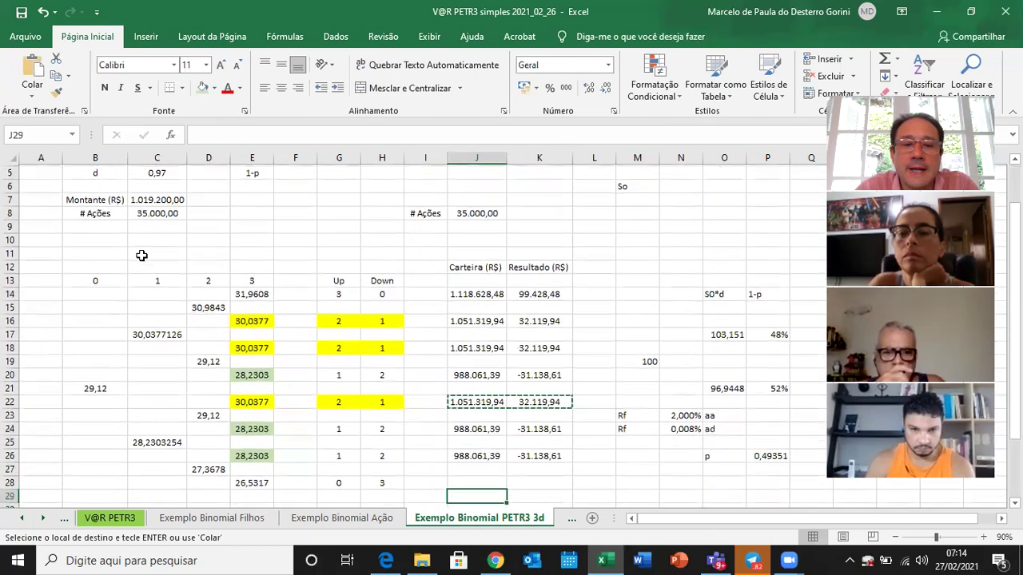
- Paste the portfolio value and result formulas into J28:K28 for the outcome with three down moves
key(Down)
key(Down)
key(ctrl+v)
key(Down)
key(Down)
key(Up)
key(Up)
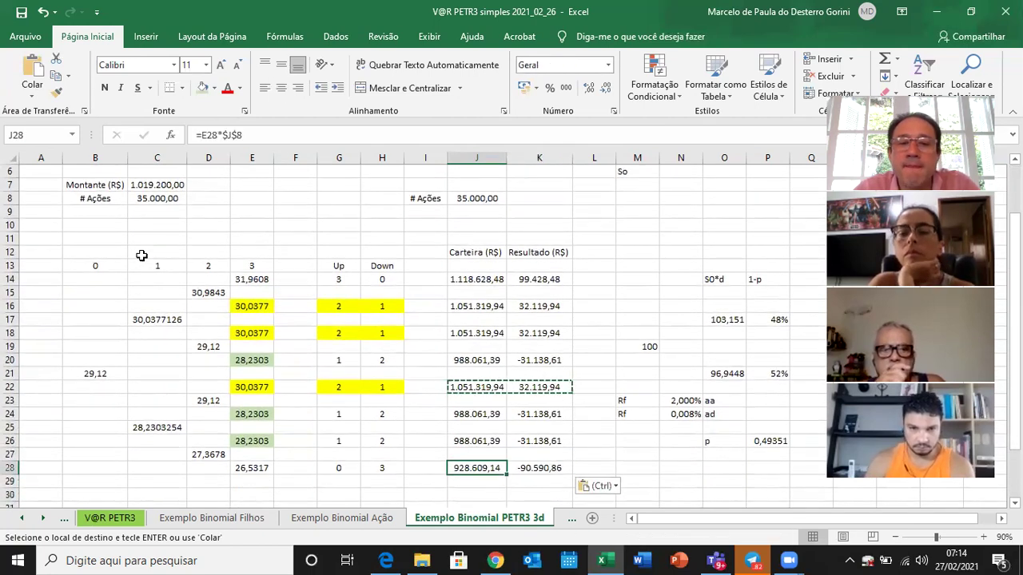
- Examine the cell references in the portfolio value formula in J28 and the result formula in K28
key(F2)
key(BackSpace)
key(BackSpace)
key(BackSpace)
key(BackSpace)
text($J$8)
key(Tab)
key(F2)
key(Escape)
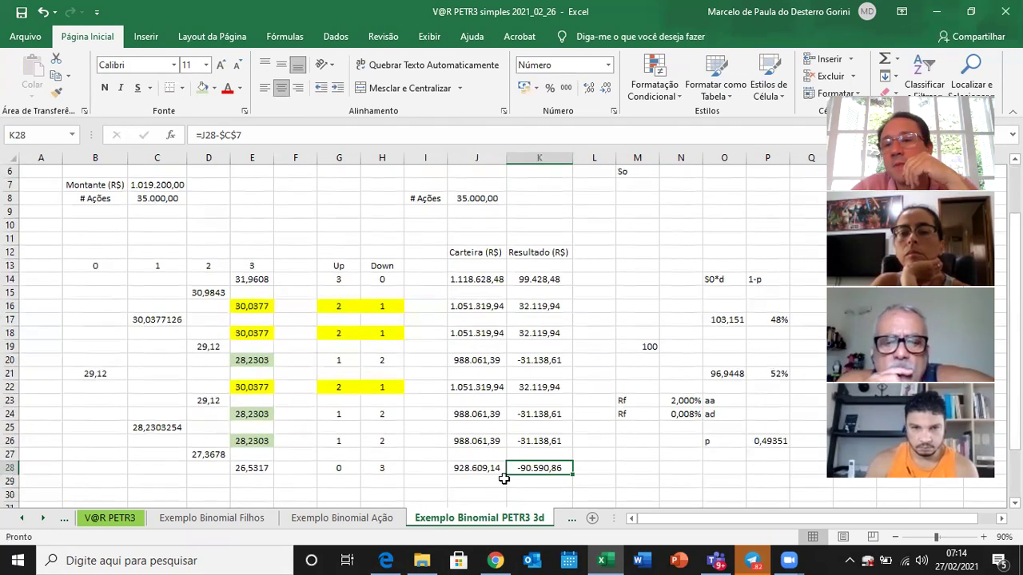
- Compare the repeated results in K16, K18 and K22 and in K20, K24 and K26, and dismiss the calendar reminder
click(548, 280)
key(Down)
key(Down)
ctrl+click(550, 332)
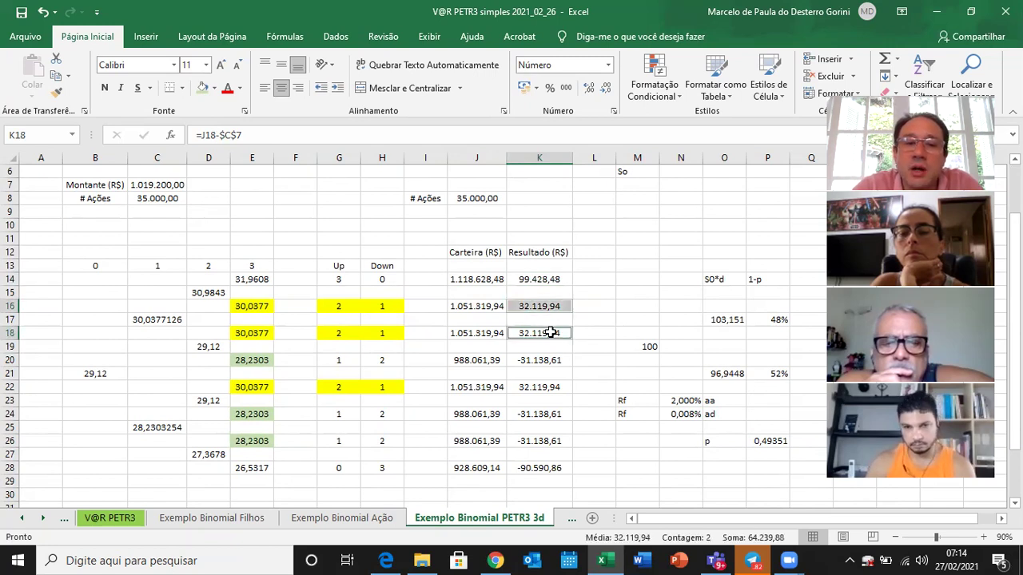
ctrl+click(540, 392)
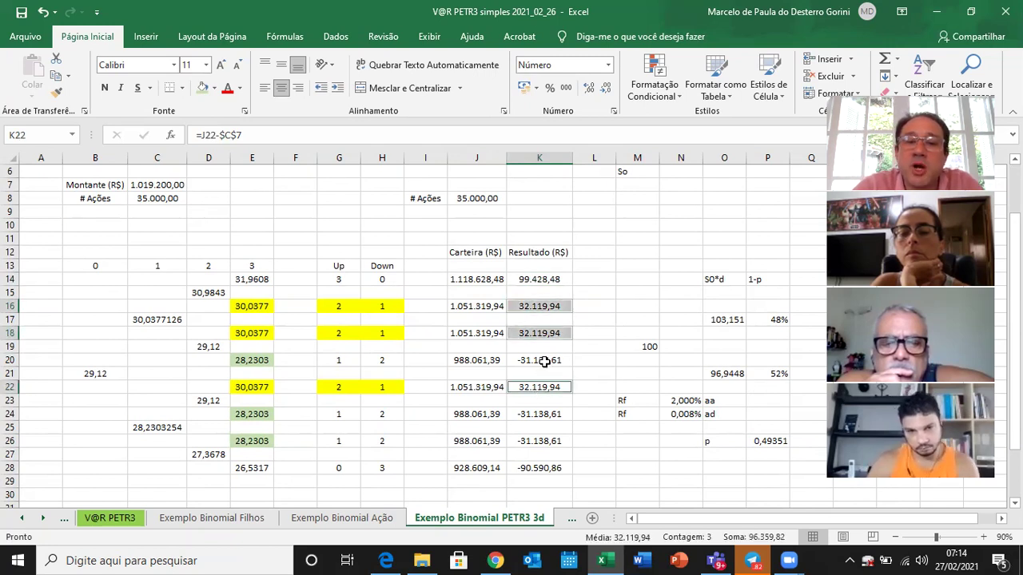
click(543, 360)
ctrl+click(546, 410)
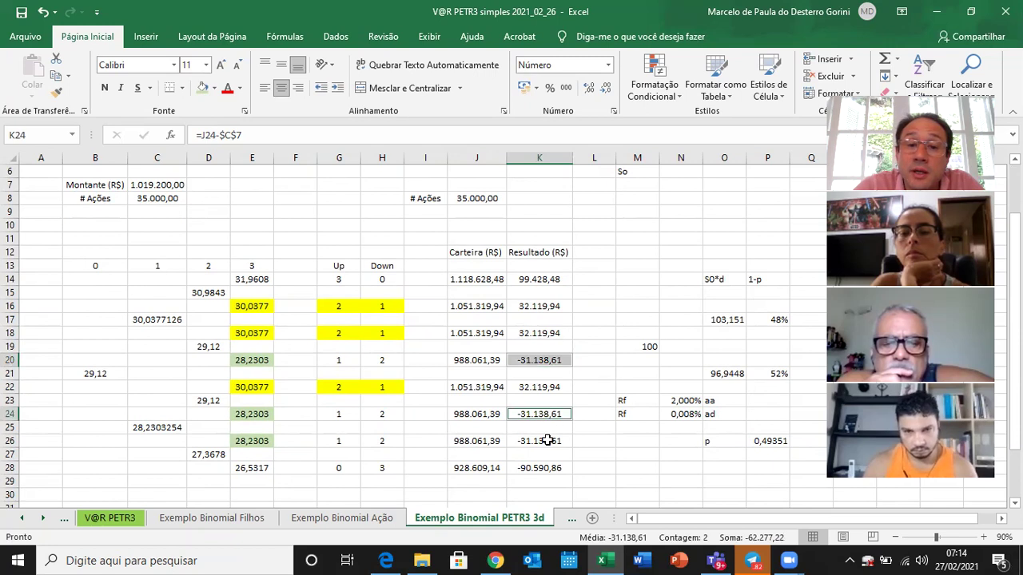
ctrl+click(546, 441)
click(538, 465)
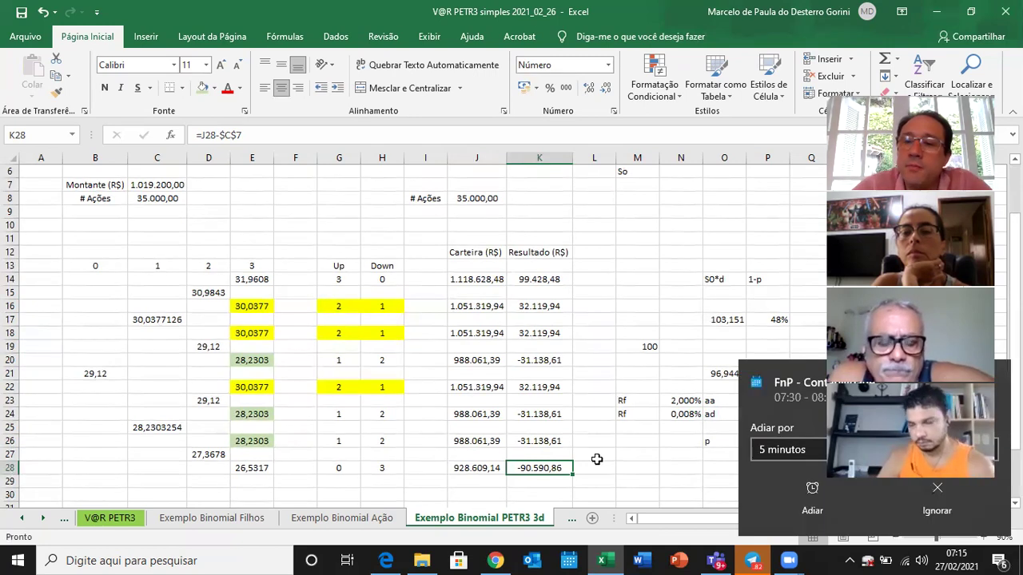
click(944, 509)
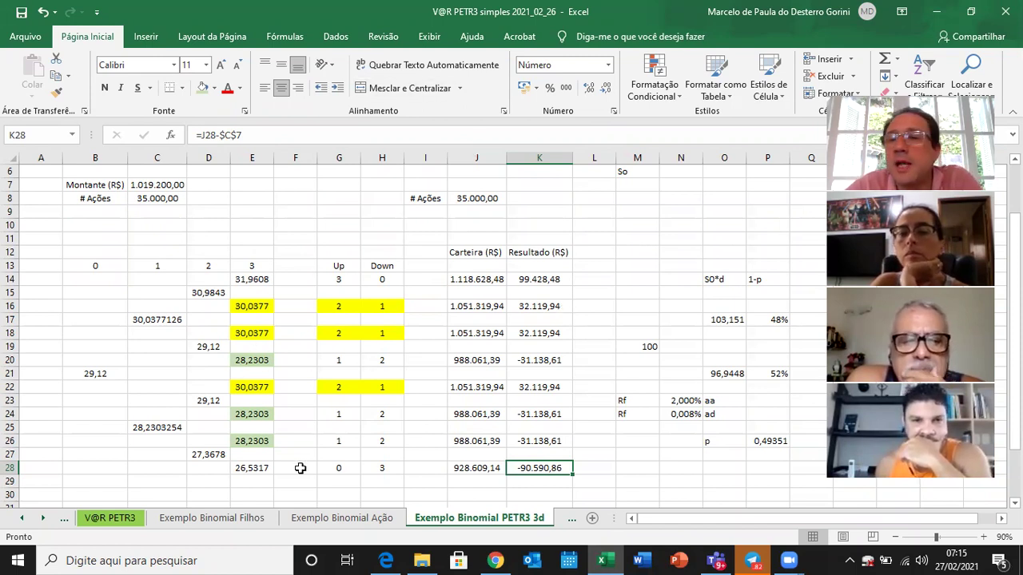
- Review the column K results by number of up and down moves, including the best case in K14 and worst case in K28
click(302, 280)
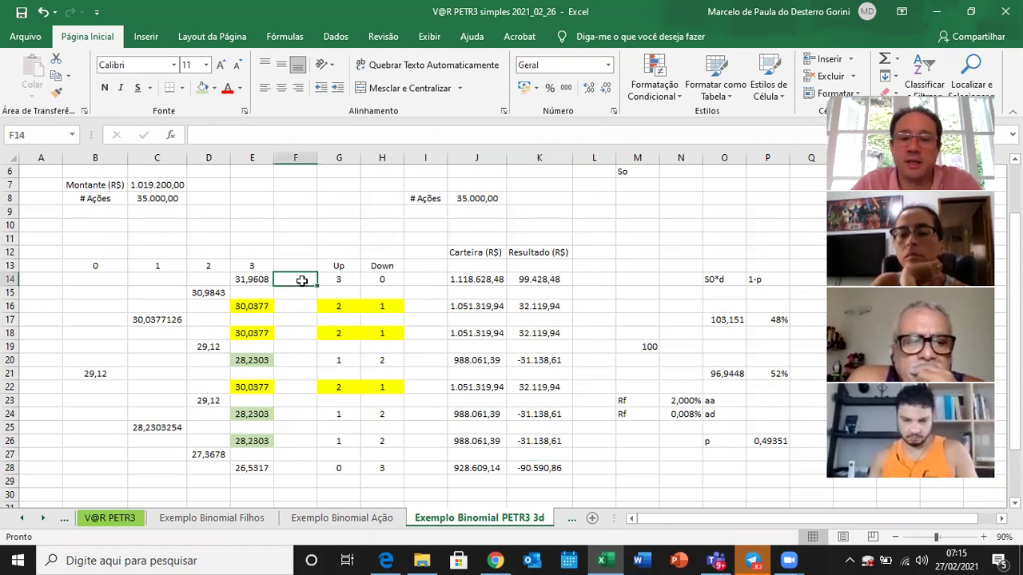
click(562, 307)
click(553, 334)
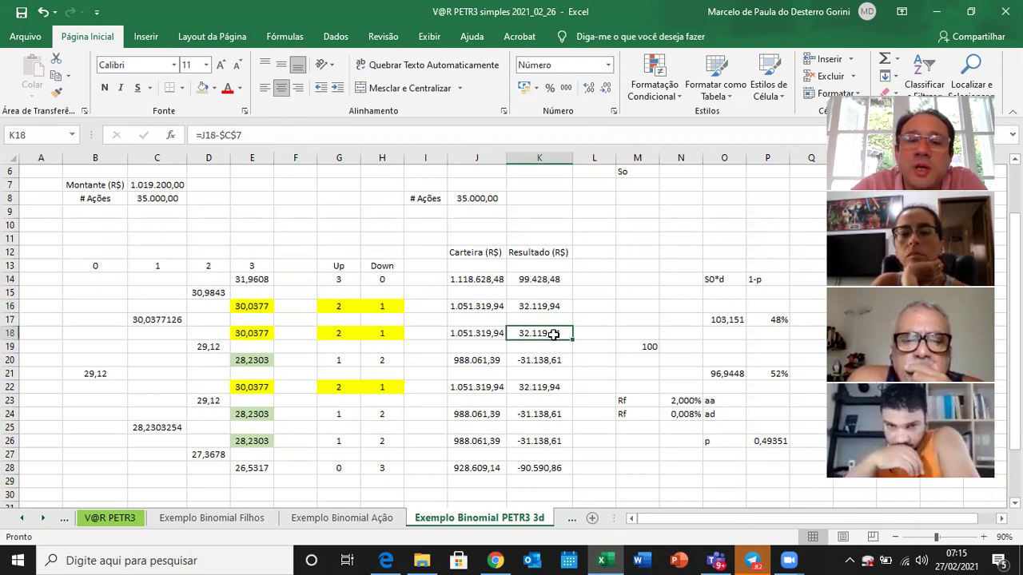
click(550, 387)
click(548, 306)
click(549, 333)
click(553, 387)
click(550, 333)
click(550, 306)
click(551, 333)
click(551, 387)
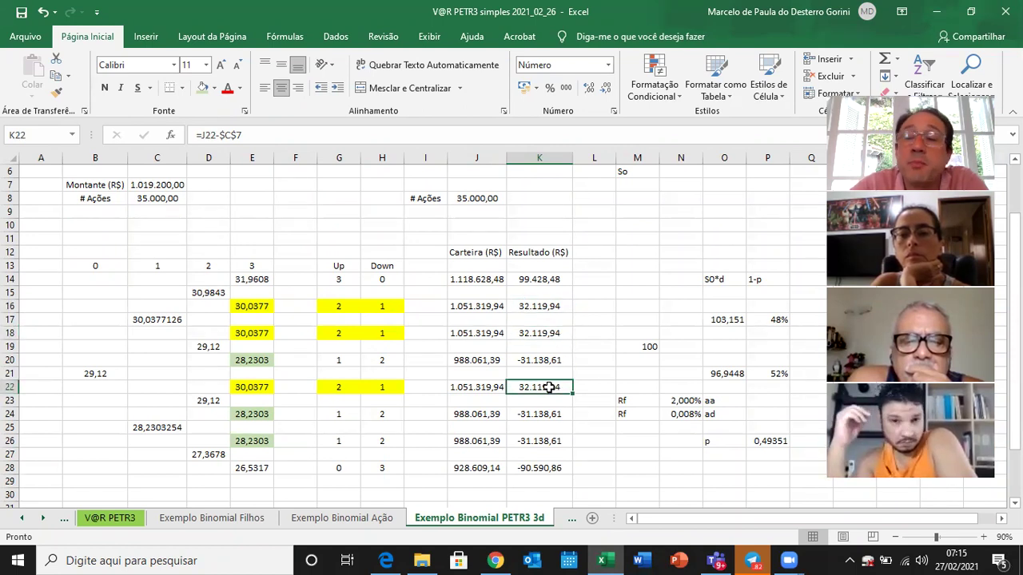
click(553, 360)
click(549, 414)
click(551, 440)
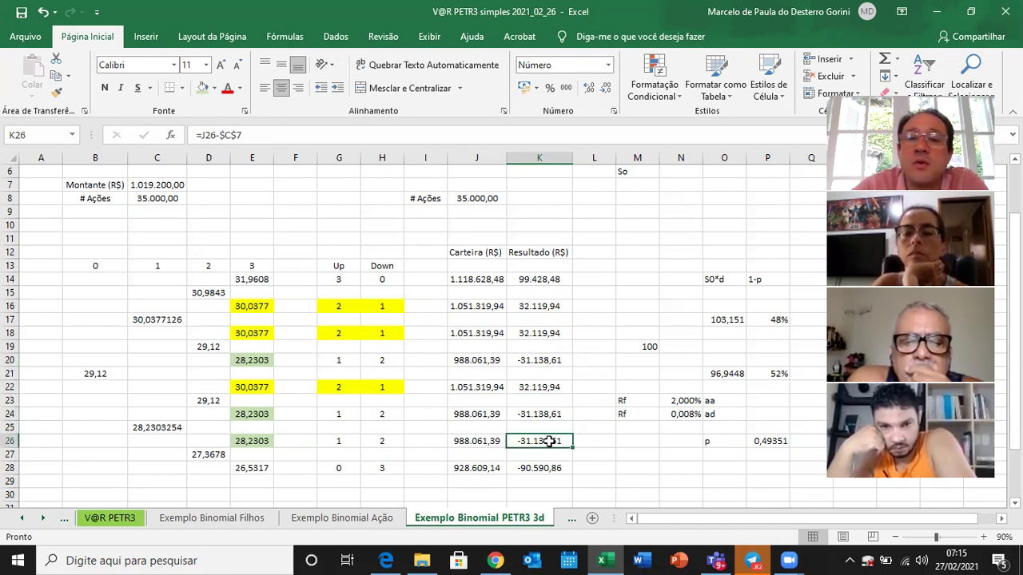
click(545, 282)
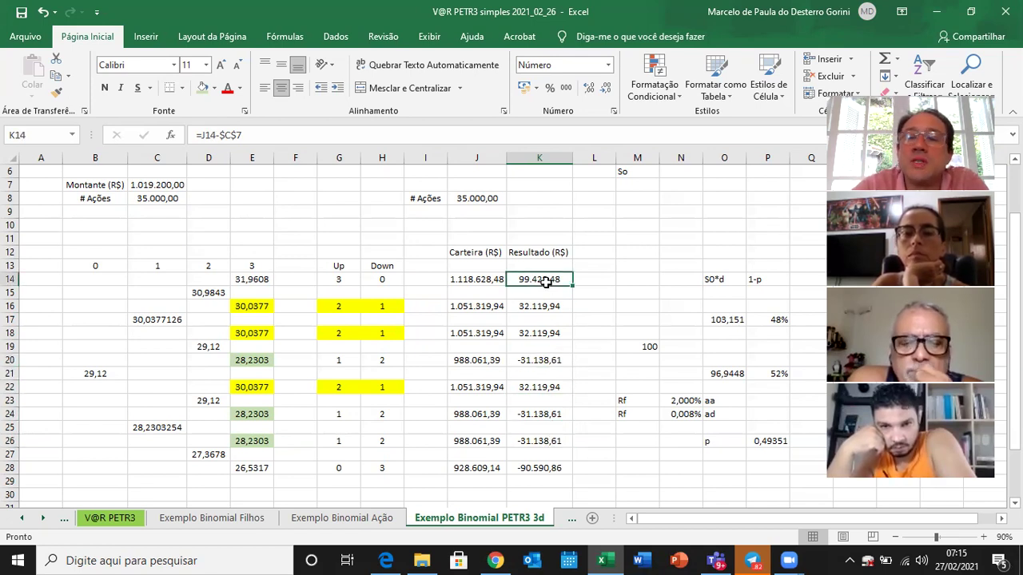
click(542, 467)
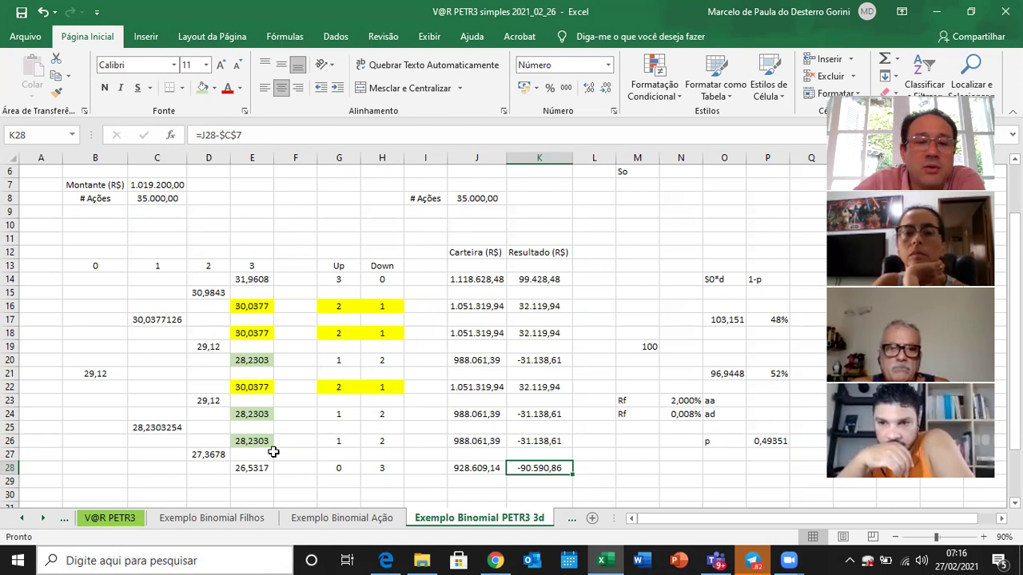
- Examine the VaR Paramétrico formula in N4 on the V@R PETR3 sheet
click(223, 521)
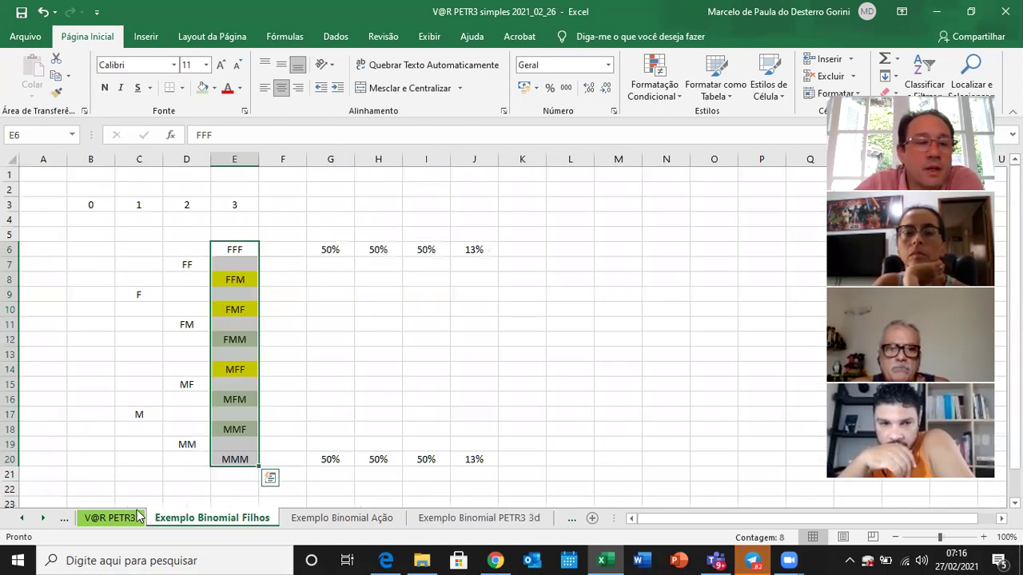
click(112, 518)
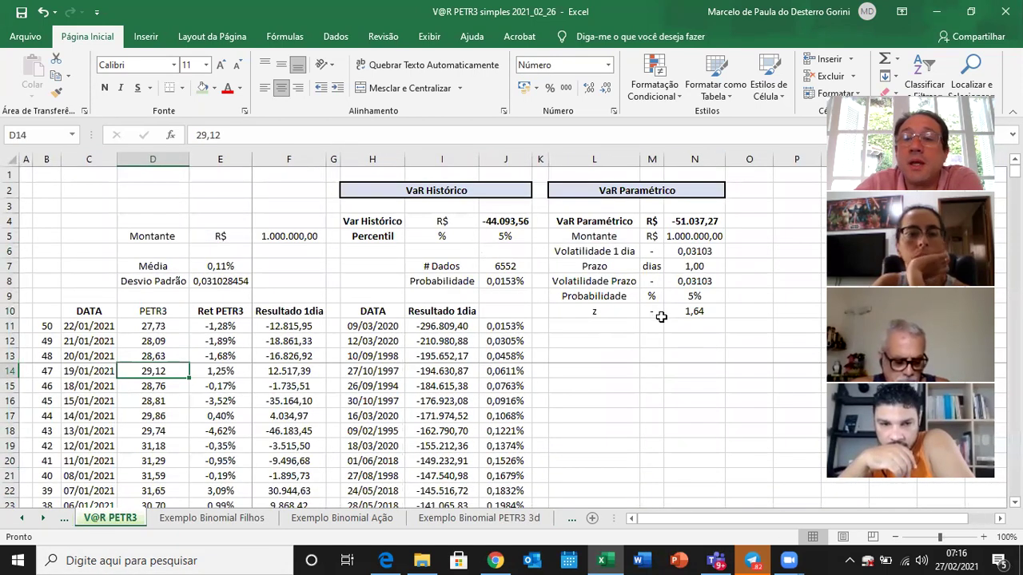
click(592, 224)
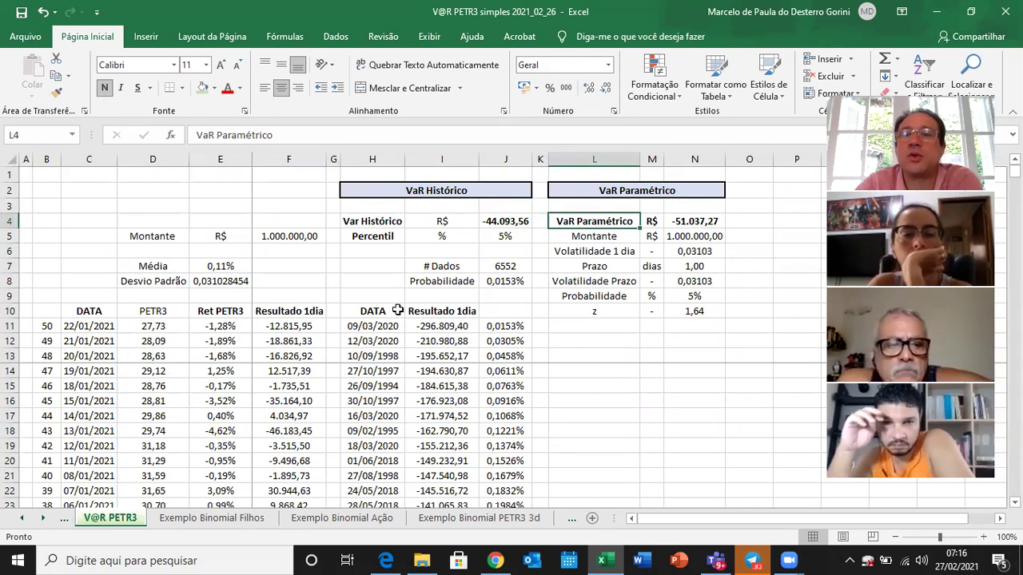
key(Right)
key(Right)
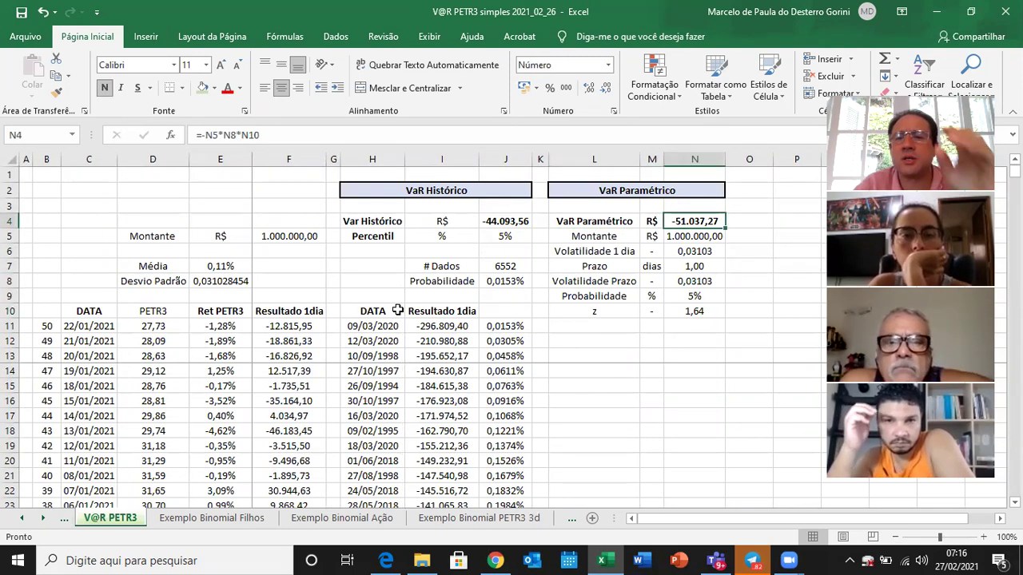
key(F2)
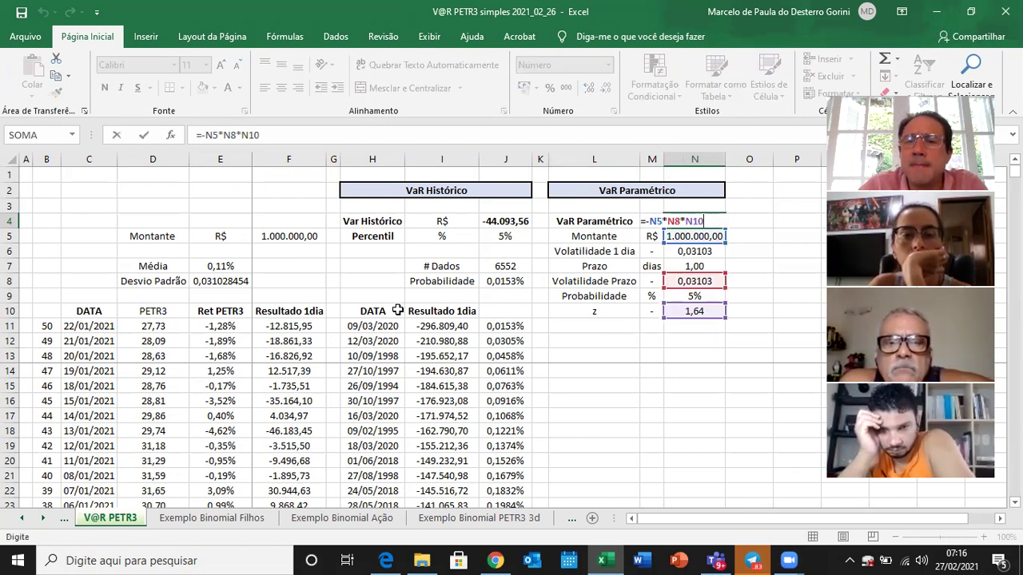
key(Escape)
key(F2)
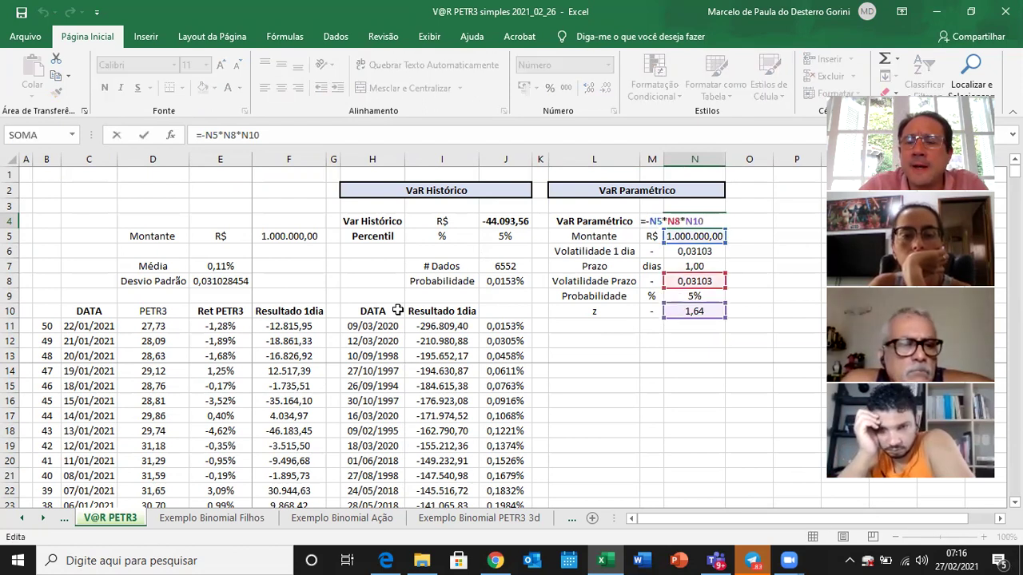
key(Return)
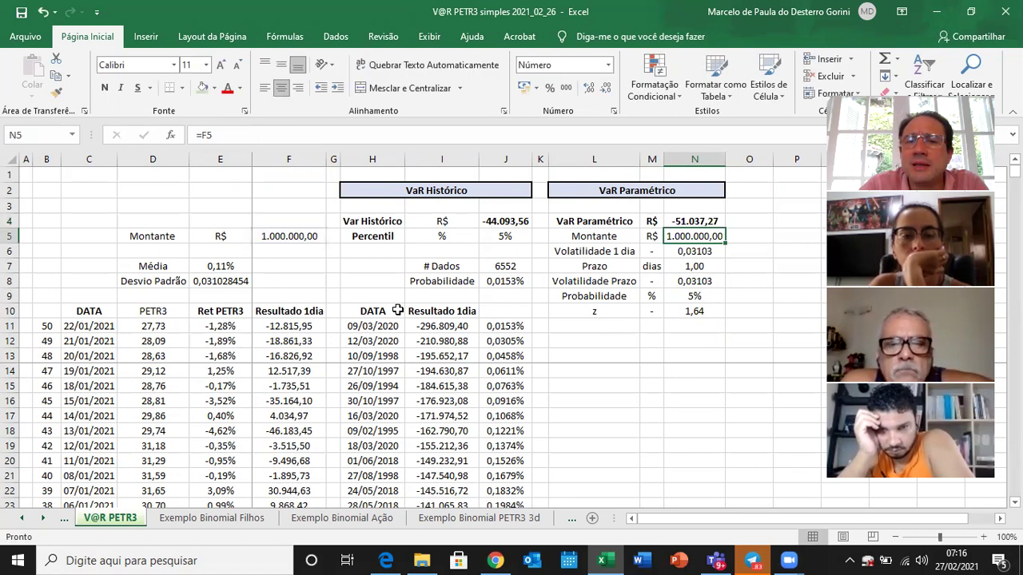
- Trace the parametric VaR's Montante in N5 back to its source cell F5
key(Left)
key(Right)
text(=F5)
key(ctrl+Return)
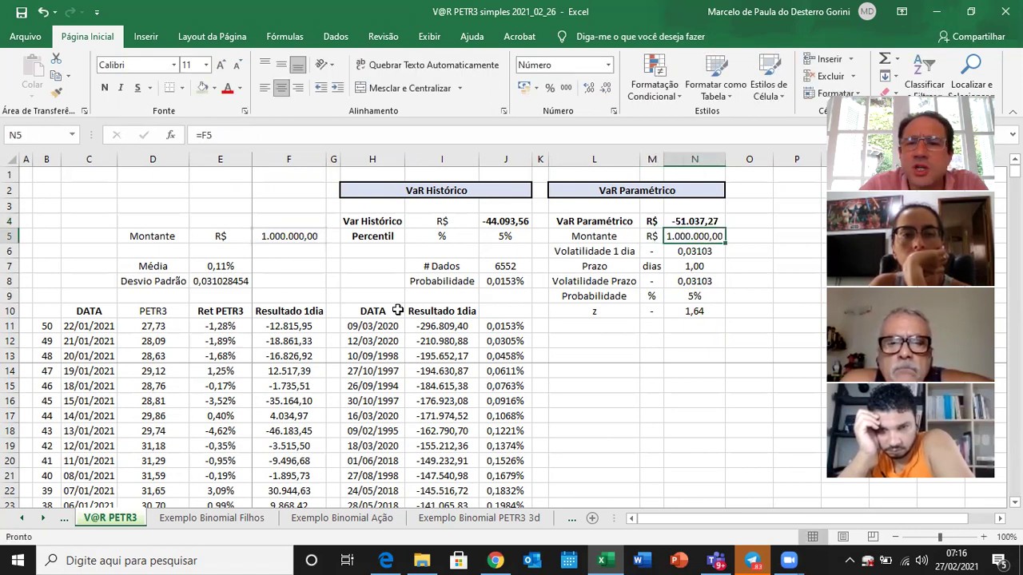
key(Left)
key(Left)
key(Left)
key(Left)
key(Left)
key(Left)
key(Left)
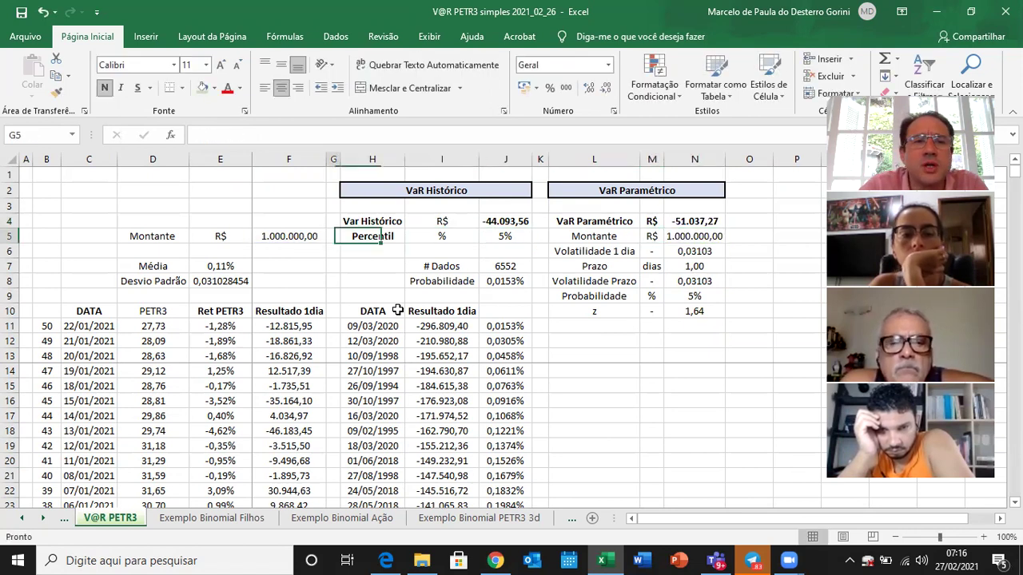
- Copy the Montante in C7 of the Exemplo Binomial PETR3 3d sheet into F5 of the V@R PETR3 sheet as a value
click(479, 518)
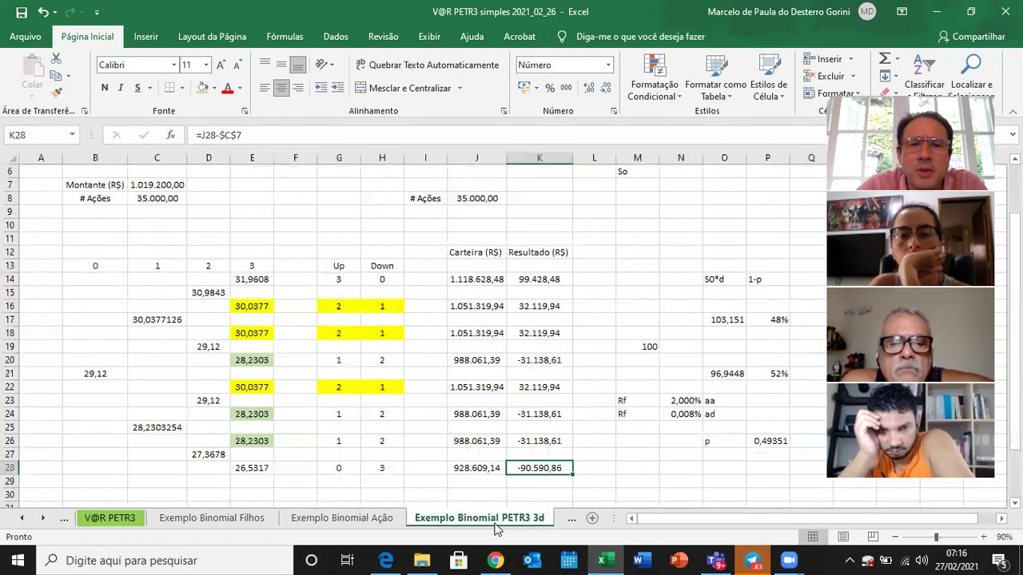
click(155, 233)
key(Up)
key(Up)
key(Up)
key(Up)
key(Up)
key(Up)
key(Up)
key(Up)
key(Up)
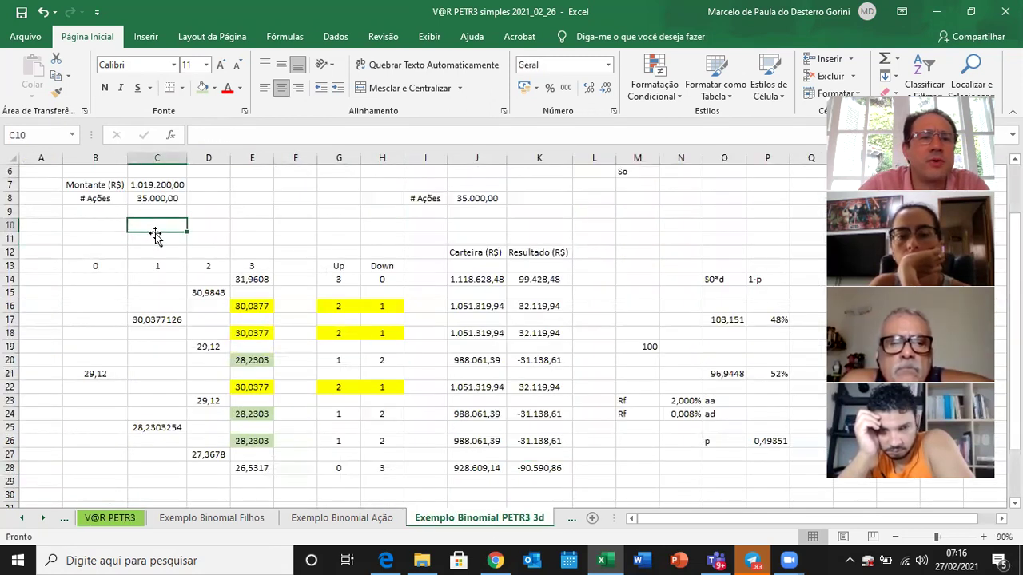
key(Down)
key(Down)
key(Down)
key(Down)
key(Down)
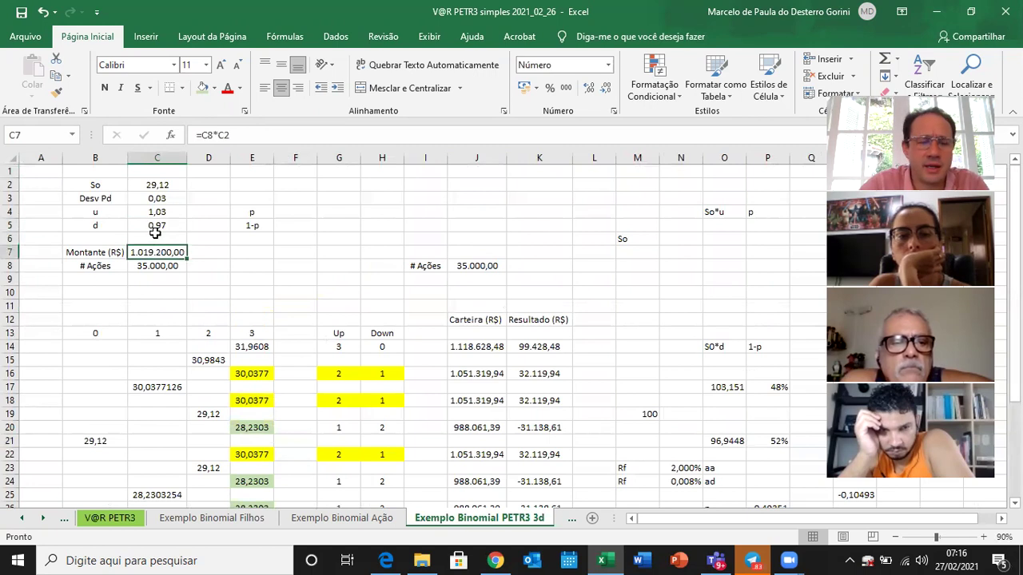
text(1)
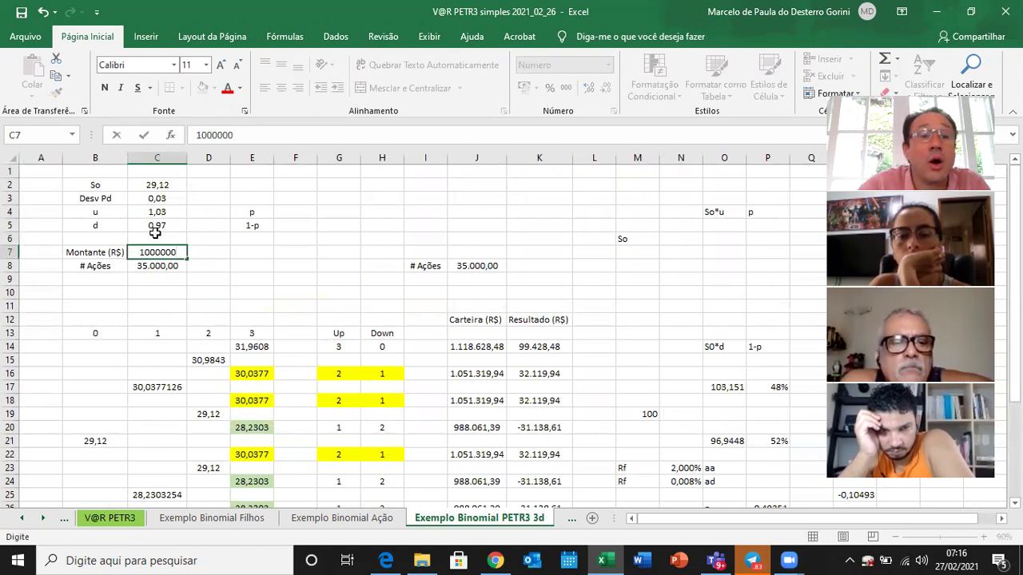
key(Escape)
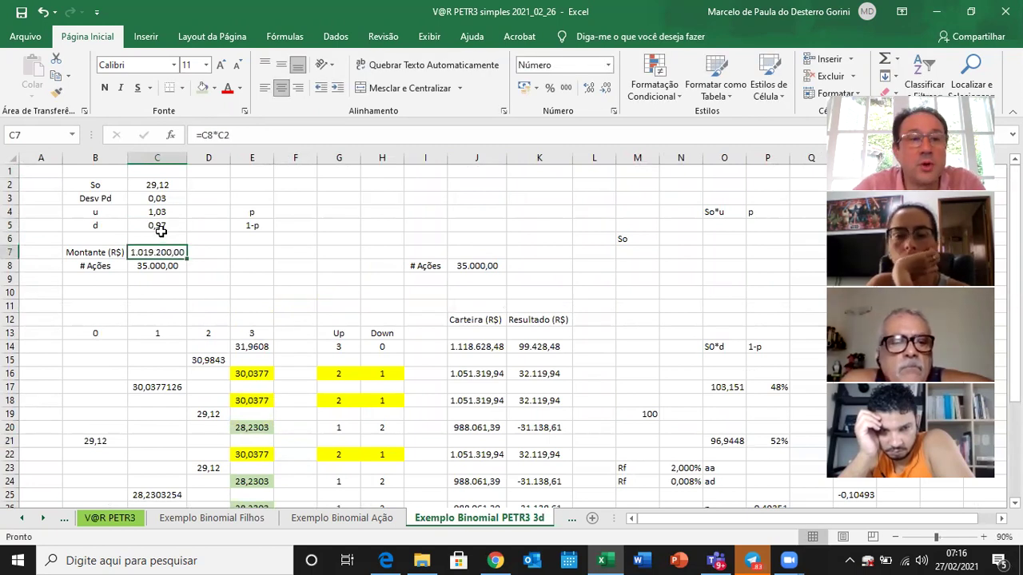
key(ctrl+c)
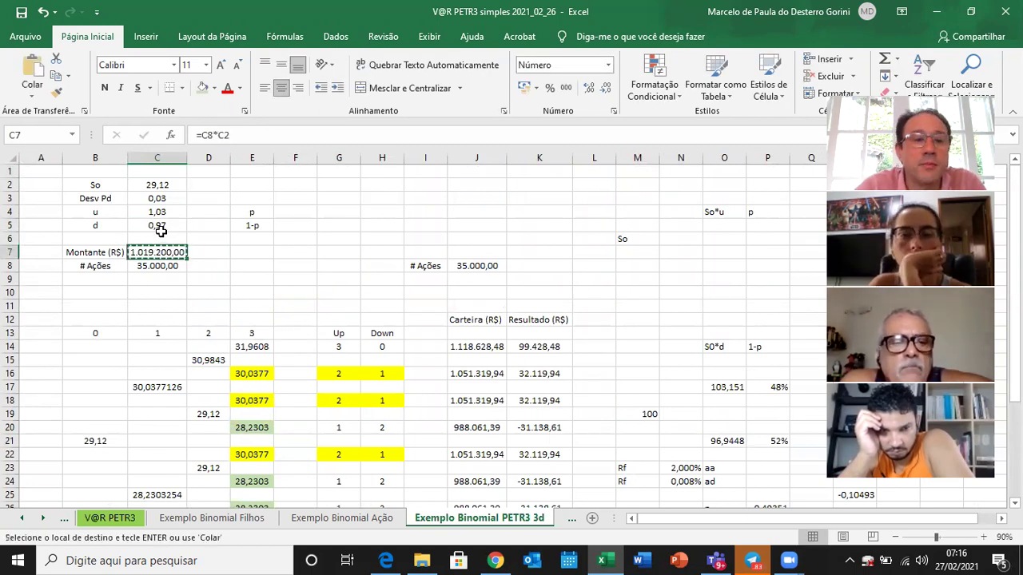
click(111, 519)
click(286, 238)
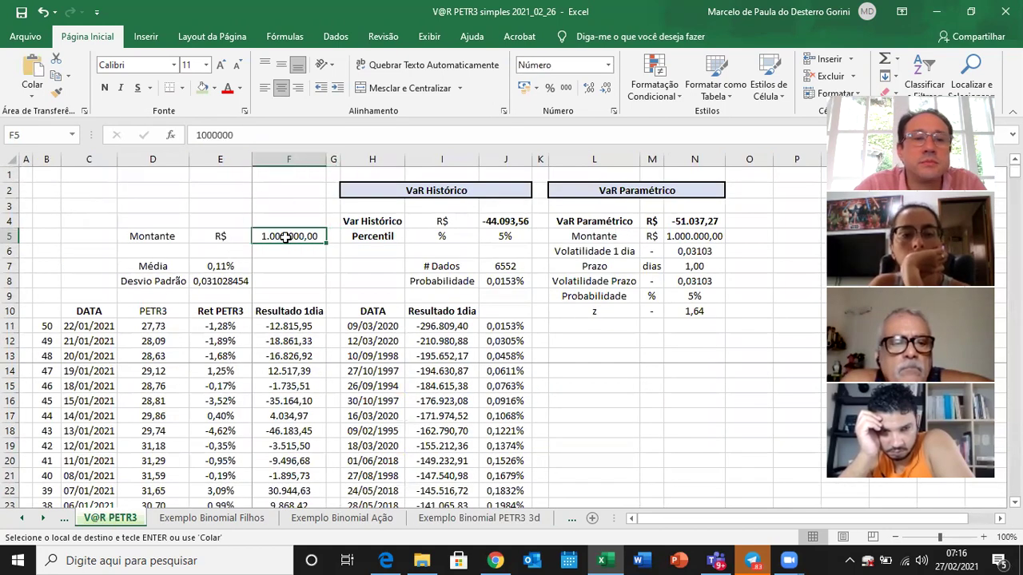
right_click(288, 242)
click(339, 271)
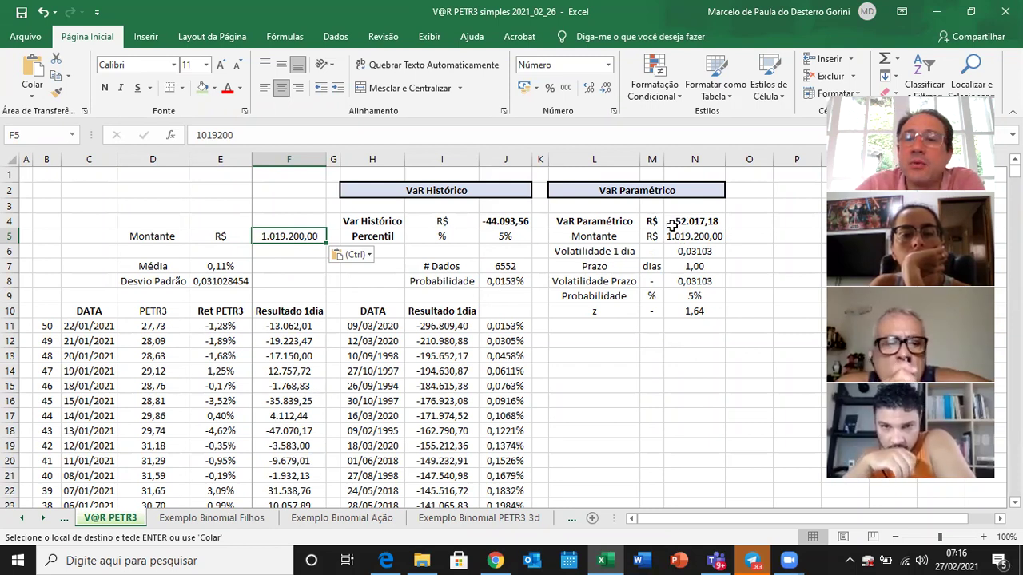
- Set the Prazo of the parametric VaR in N7 to 3 days
click(685, 275)
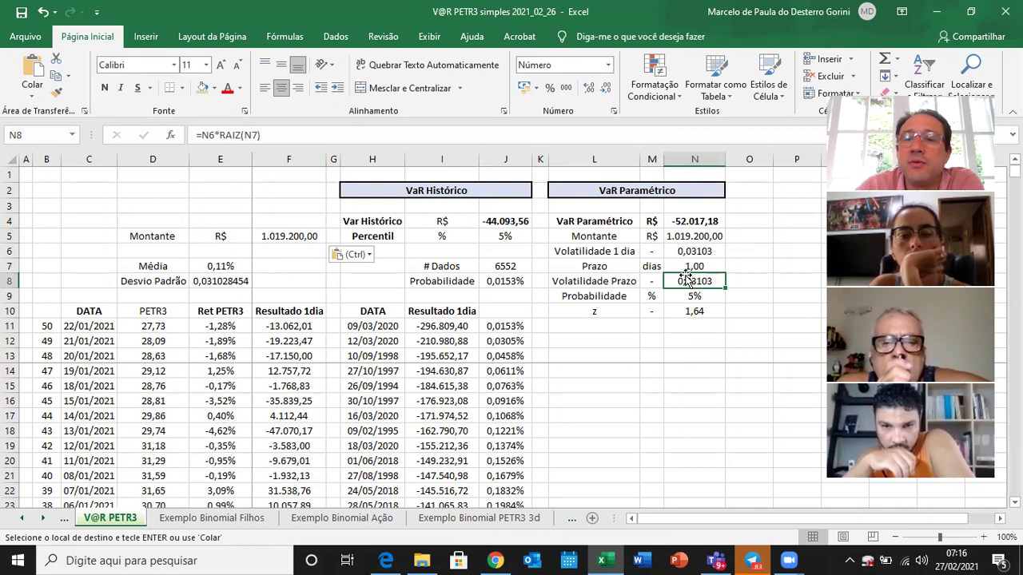
key(Up)
key(Up)
key(Up)
key(Up)
key(Down)
key(Down)
key(Down)
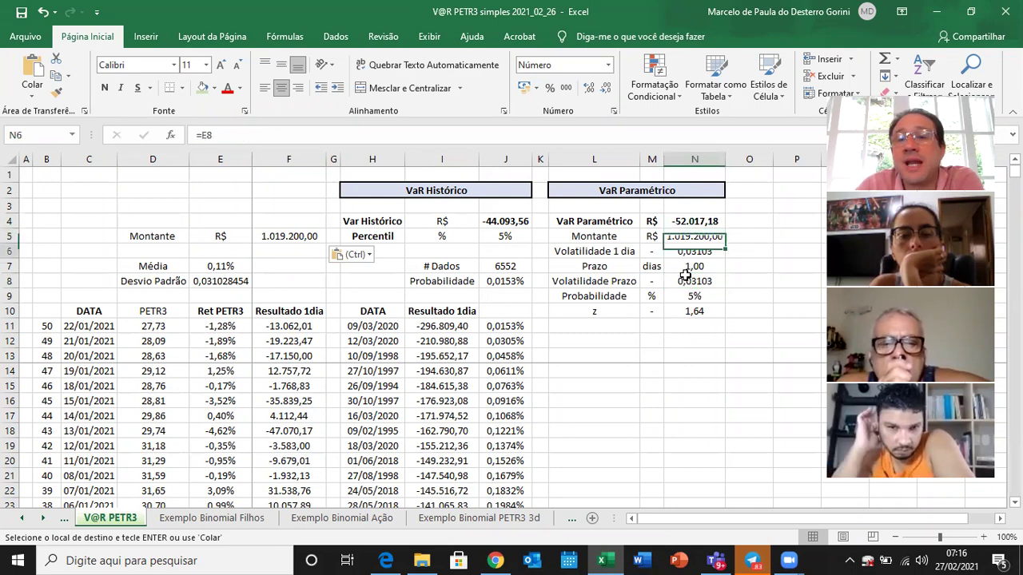
text(3)
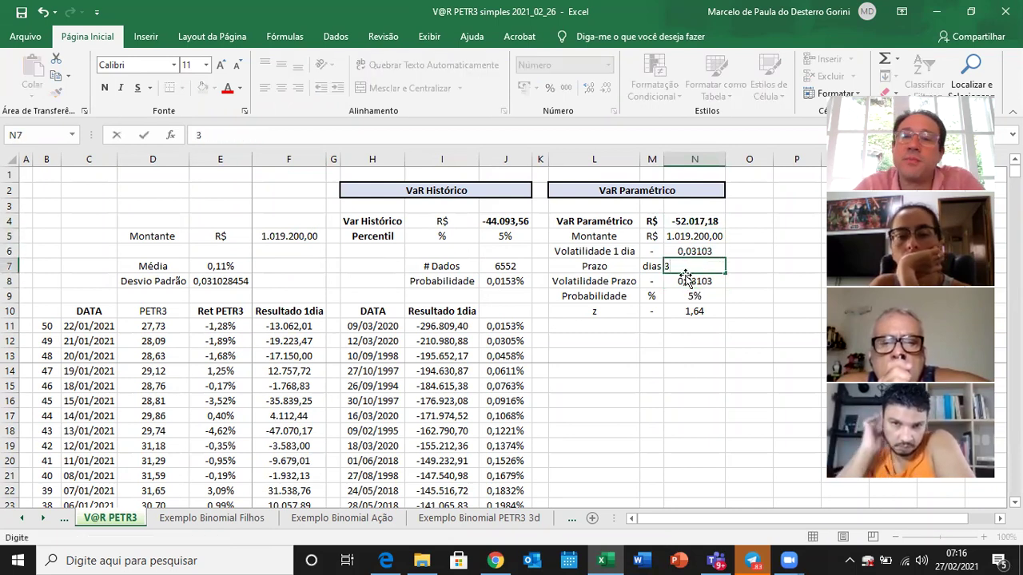
key(Return)
- Compare the parametric VaR in N4 with the three-down outcome's Resultado in K28 of the Exemplo Binomial PETR3 3d sheet
click(719, 219)
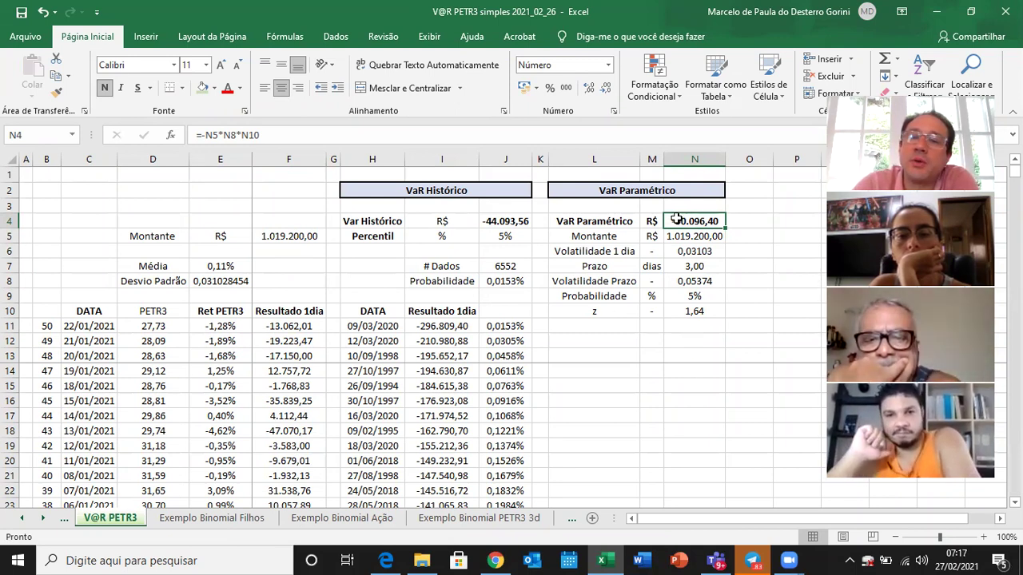
click(490, 517)
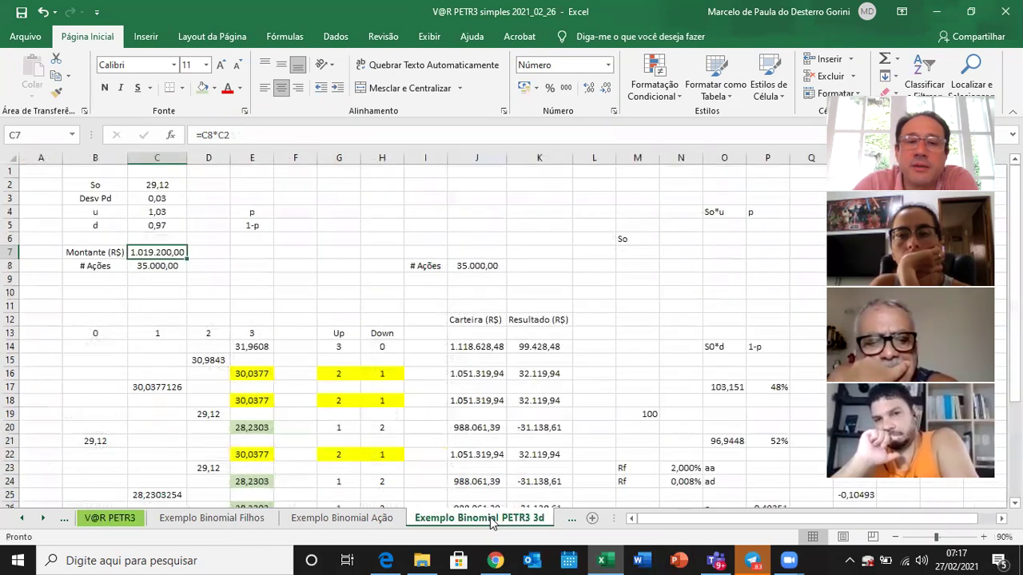
click(490, 408)
key(Down)
key(Down)
key(Down)
key(Down)
key(Down)
key(Down)
key(Down)
key(Down)
key(Down)
key(Down)
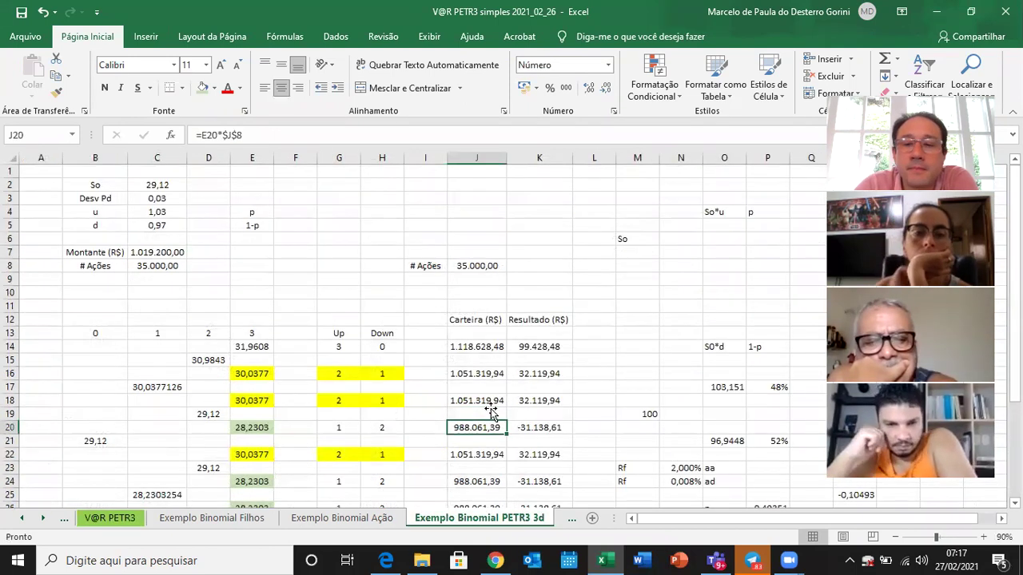
key(Up)
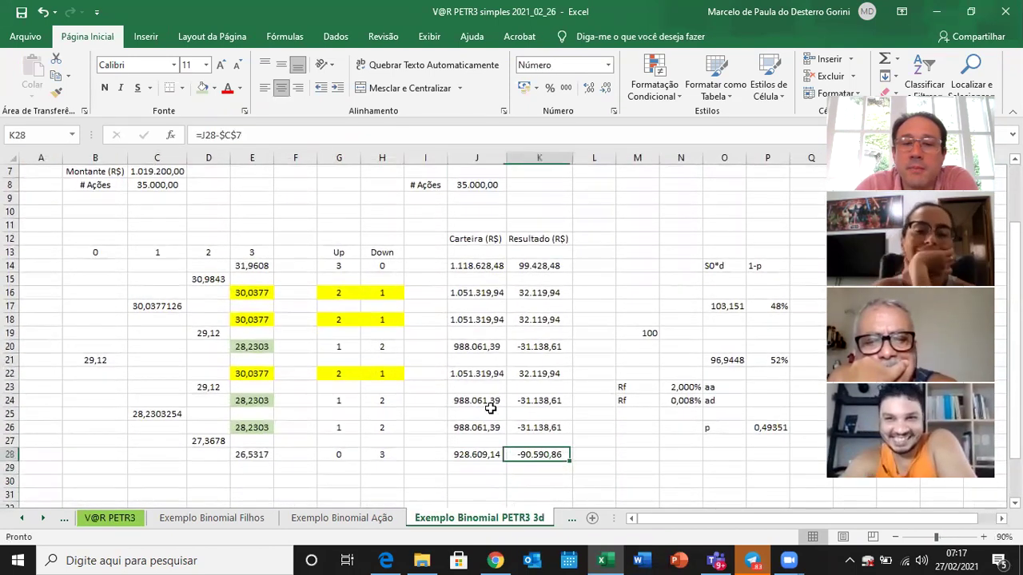
key(Right)
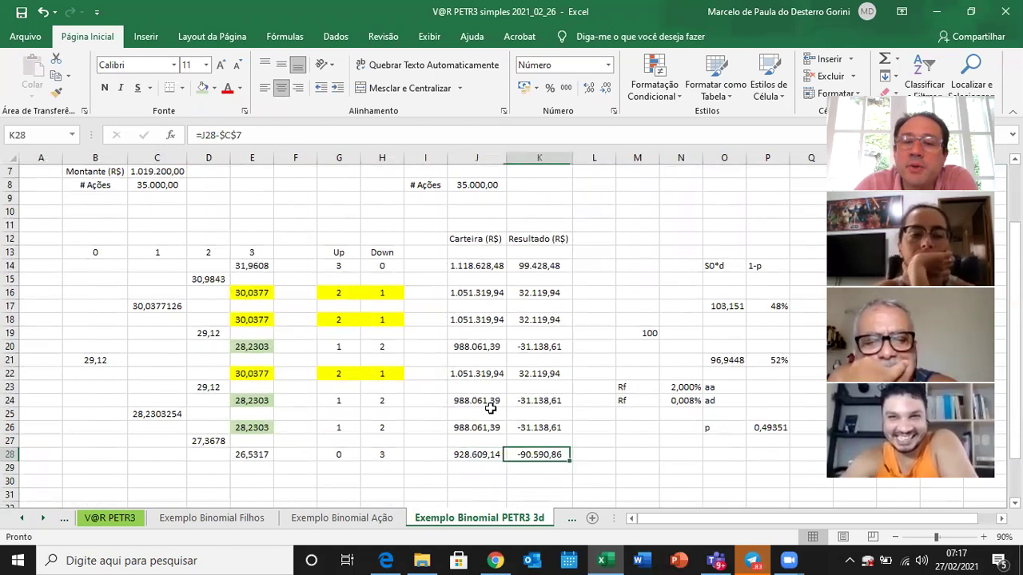
- Examine the Carteira value and the Up and Down counts behind the three-down outcome in row 28
key(Left)
key(Right)
key(Left)
key(Right)
key(Left)
key(Left)
key(Left)
key(Left)
key(Left)
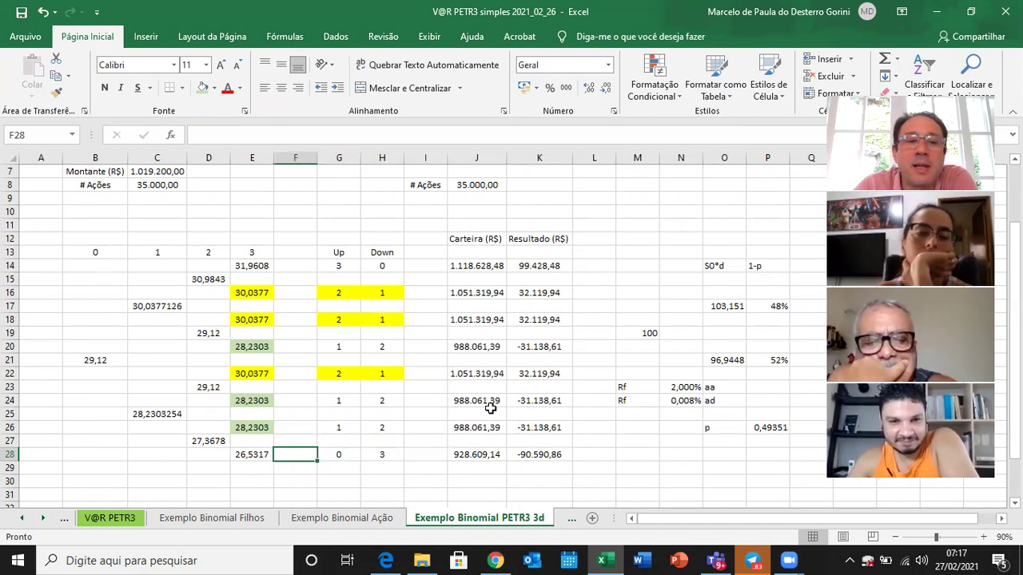
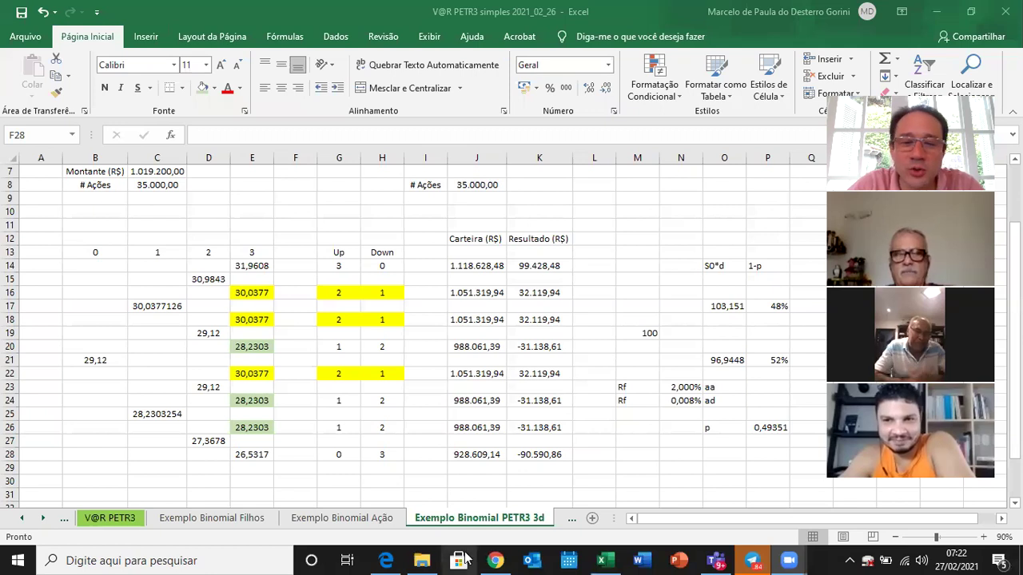
- Open the V@R PETR3 simples workbook from the FNP - Mercado de Capitais folder
click(421, 560)
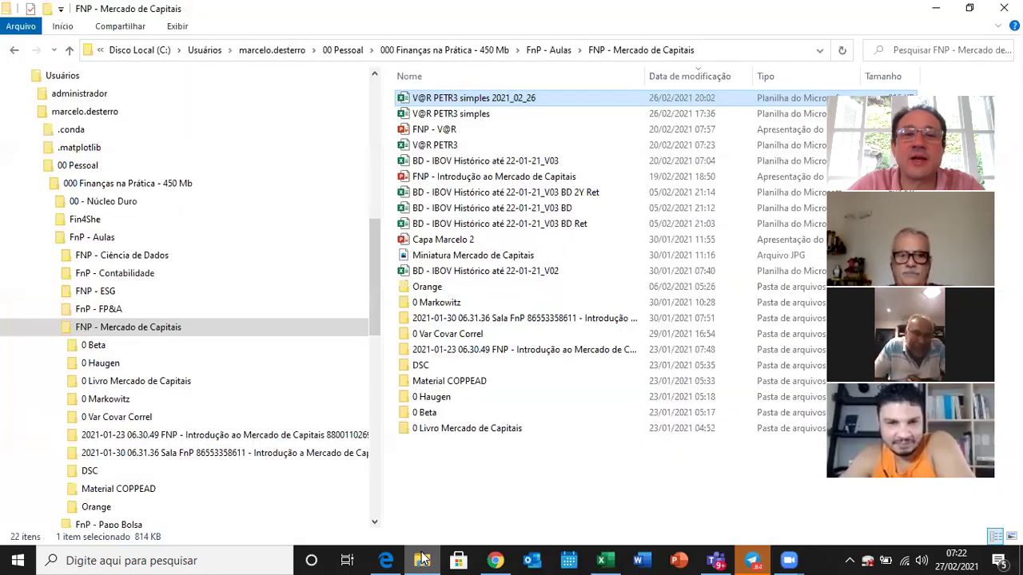
double_click(469, 115)
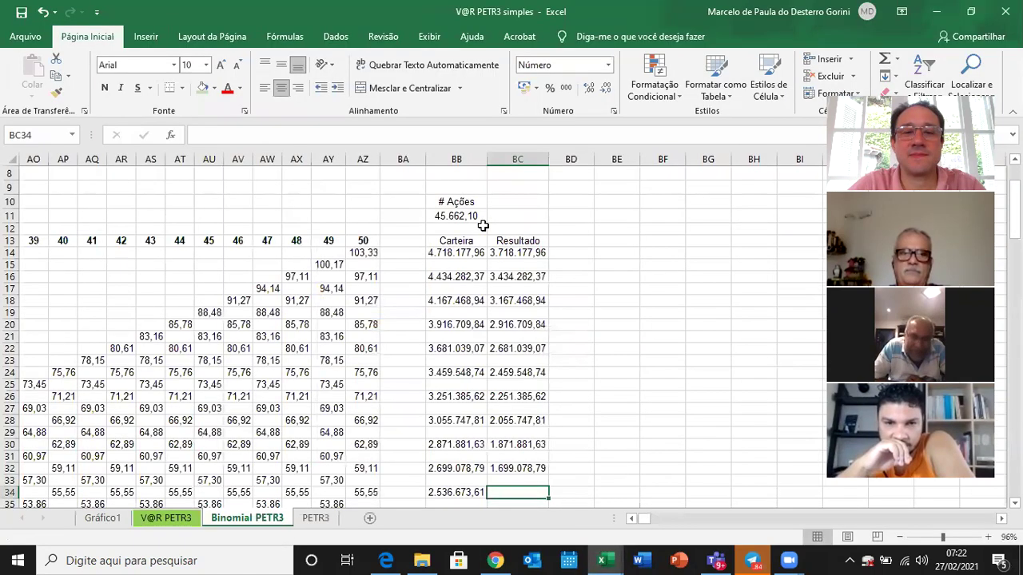
- Examine the 50-day price tree on the Binomial PETR3 sheet, from its final prices back to the starting price
click(594, 334)
key(Left)
key(Left)
key(Left)
key(Left)
key(Left)
key(Left)
key(Left)
key(Left)
key(Left)
key(Left)
key(Left)
key(Left)
key(Left)
key(Left)
key(Left)
key(Left)
key(Left)
key(Left)
key(Left)
key(Left)
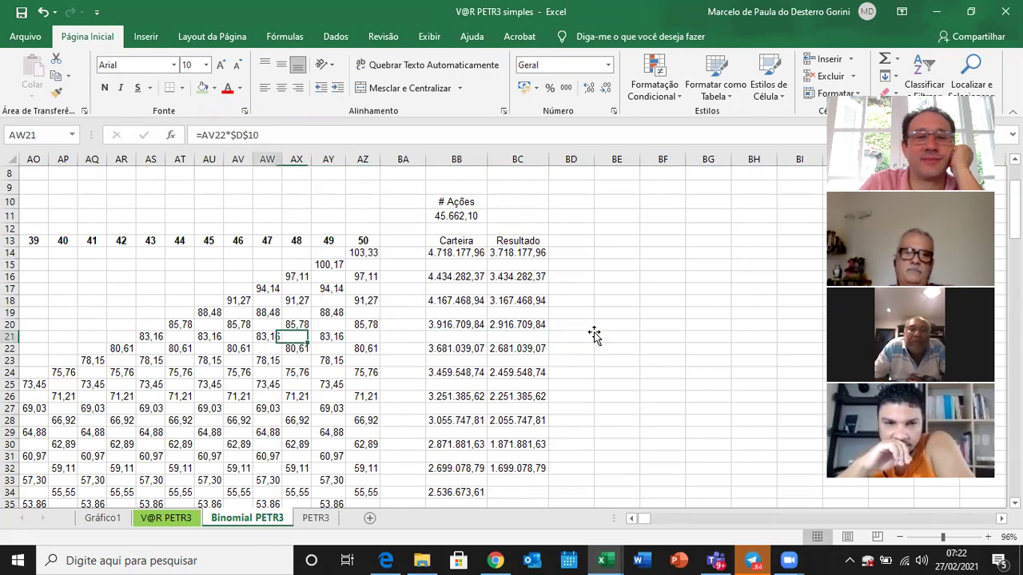
key(Down)
key(Down)
key(Down)
key(Down)
key(Down)
key(Down)
key(Down)
key(Down)
key(Down)
key(Down)
key(Down)
key(Down)
key(Down)
key(Down)
key(Down)
key(Down)
key(Down)
key(Down)
key(Down)
key(Down)
key(Down)
key(Down)
key(Down)
key(Down)
key(Down)
key(Down)
key(Down)
key(Down)
key(Down)
key(Down)
key(Down)
key(Down)
key(Down)
key(Down)
key(Down)
key(Down)
key(Down)
key(Down)
key(Down)
key(Down)
key(Left)
key(Left)
key(Left)
key(Left)
key(Left)
key(Left)
key(Left)
key(Left)
key(Left)
key(Left)
key(Left)
key(Left)
key(Left)
key(Left)
key(Left)
key(Left)
key(Left)
key(Up)
key(Up)
key(Up)
key(Up)
key(Up)
key(Up)
key(Up)
key(Up)
key(Up)
key(Up)
key(Up)
key(Up)
key(Up)
key(Up)
key(Up)
key(Up)
key(Up)
key(Up)
key(Up)
key(Up)
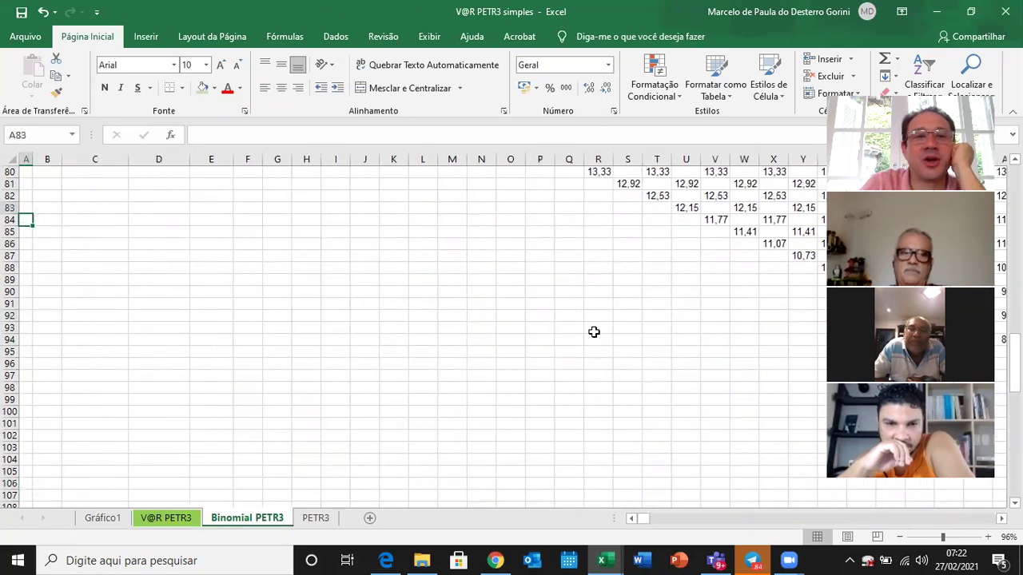
key(Up)
key(Up)
key(Up)
key(Up)
key(Up)
key(Up)
key(Up)
key(Up)
key(Up)
key(Up)
key(Up)
key(Up)
key(Up)
key(Up)
key(Up)
key(Up)
key(Up)
key(Up)
key(Up)
key(Up)
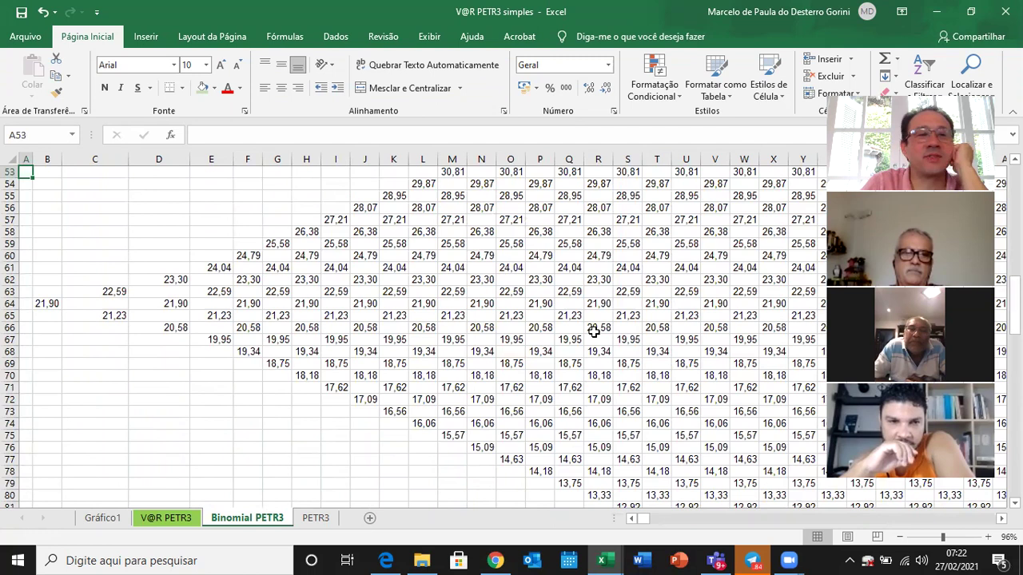
- Examine the Montante (R$) value and the # Ações formula in D2 and D3 of the Binomial PETR3 sheet
key(Up)
key(Up)
key(Up)
key(Up)
key(Up)
key(Up)
key(Up)
key(Up)
key(Up)
key(Up)
key(Up)
key(Up)
key(Up)
key(Up)
key(Up)
key(Up)
key(Up)
key(Up)
key(Up)
key(Up)
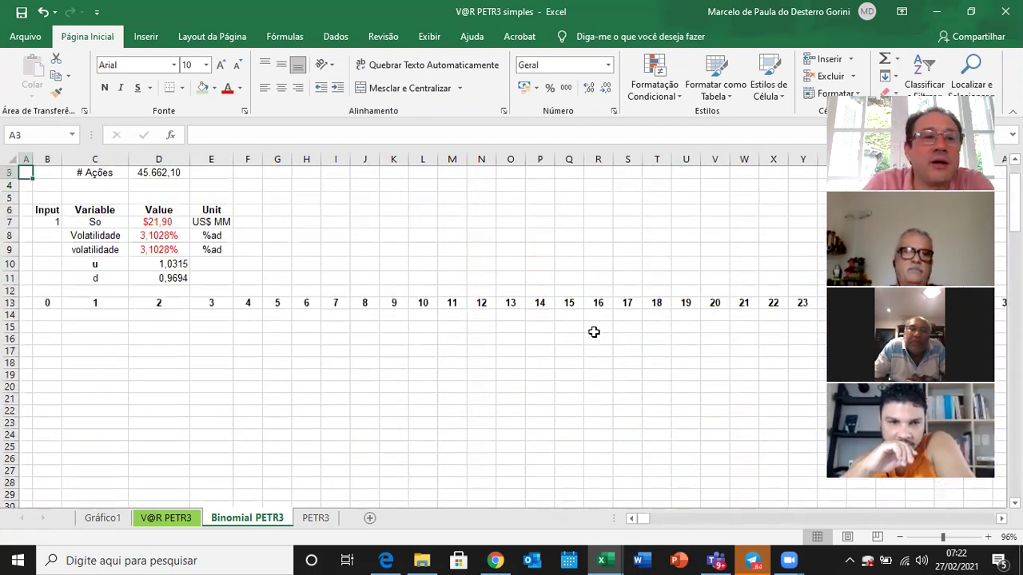
key(Up)
key(Up)
key(Right)
key(Right)
key(Right)
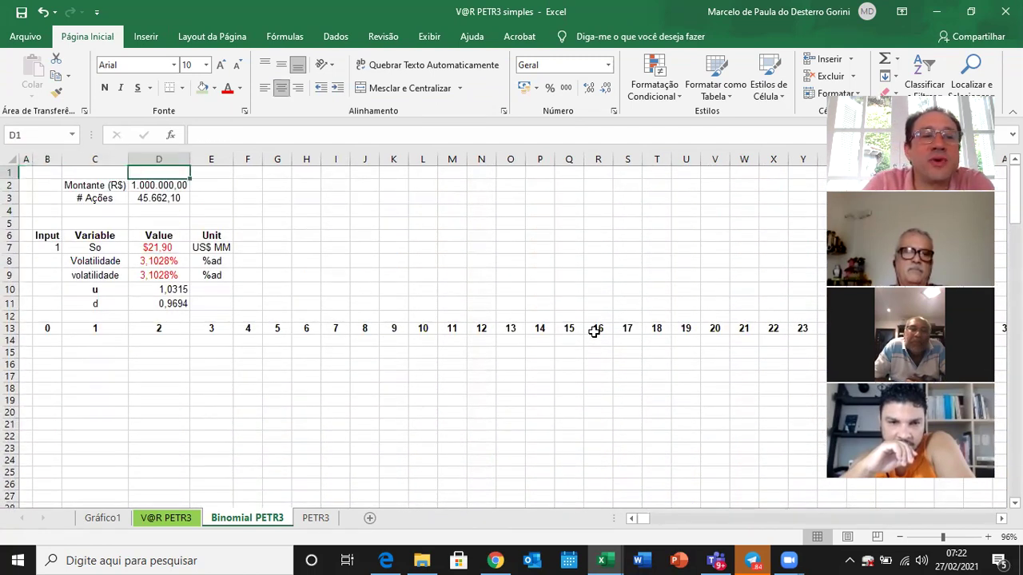
key(Down)
key(Down)
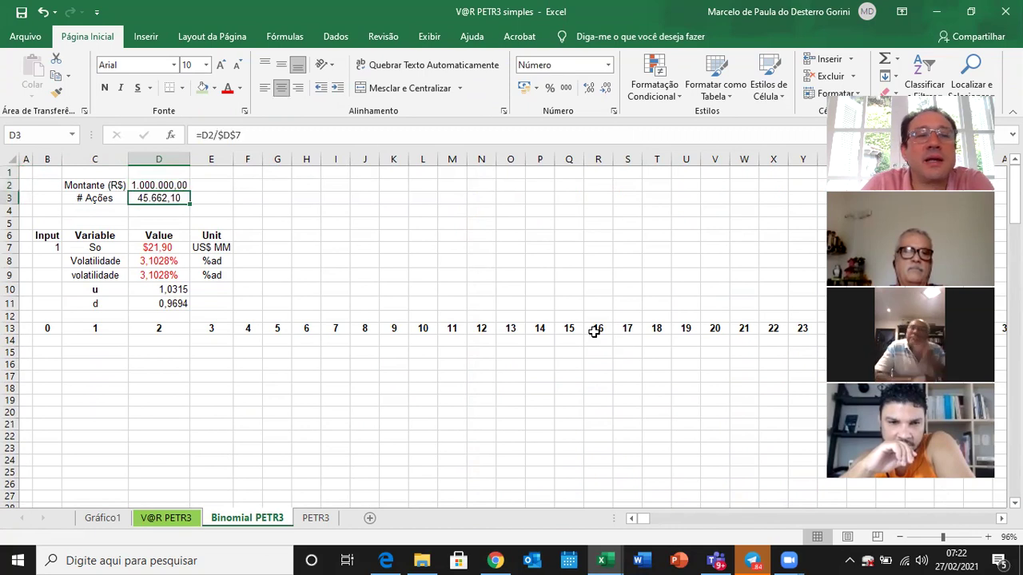
key(Up)
key(Down)
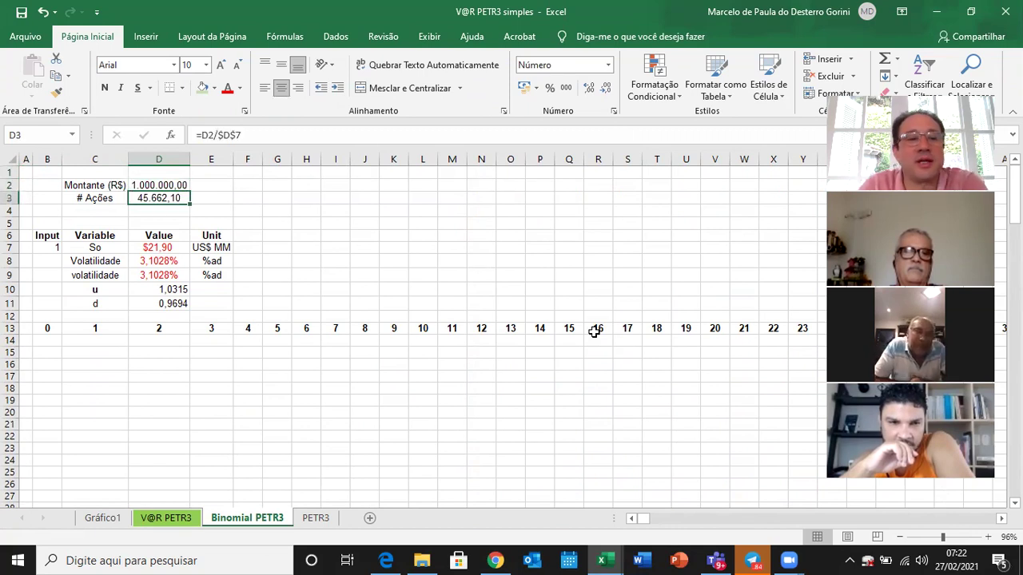
- Examine the day-0 row on the V@R PETR3 sheet, checking its day number, date and PETR3 price in B61:D61
click(150, 521)
click(51, 310)
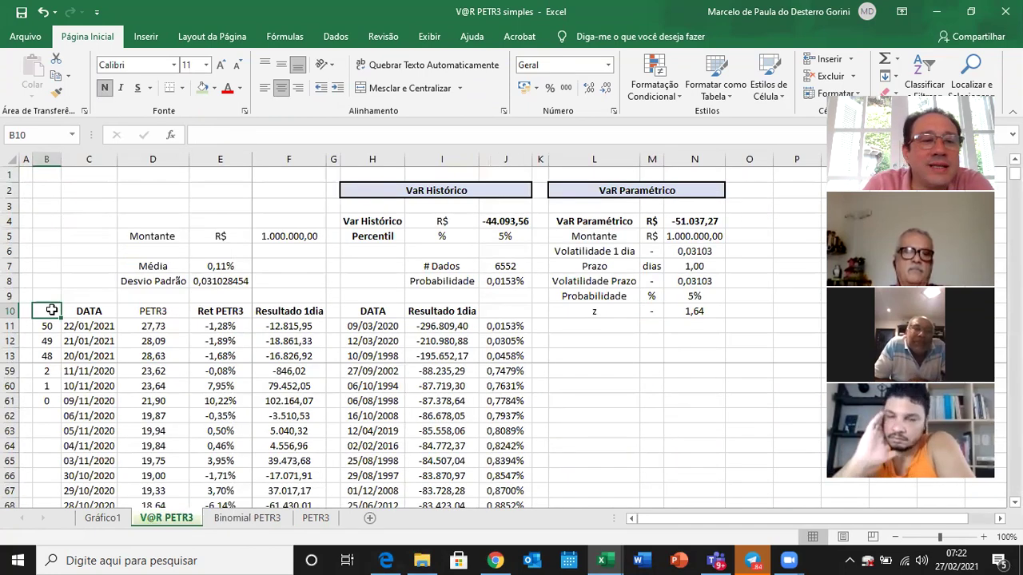
key(Down)
key(ctrl+Down)
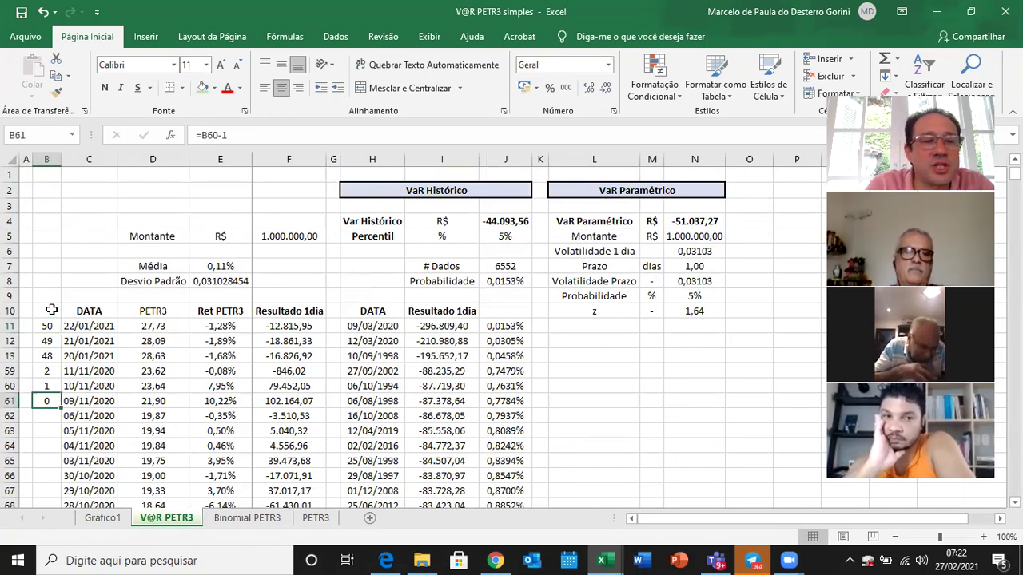
key(Right)
key(Right)
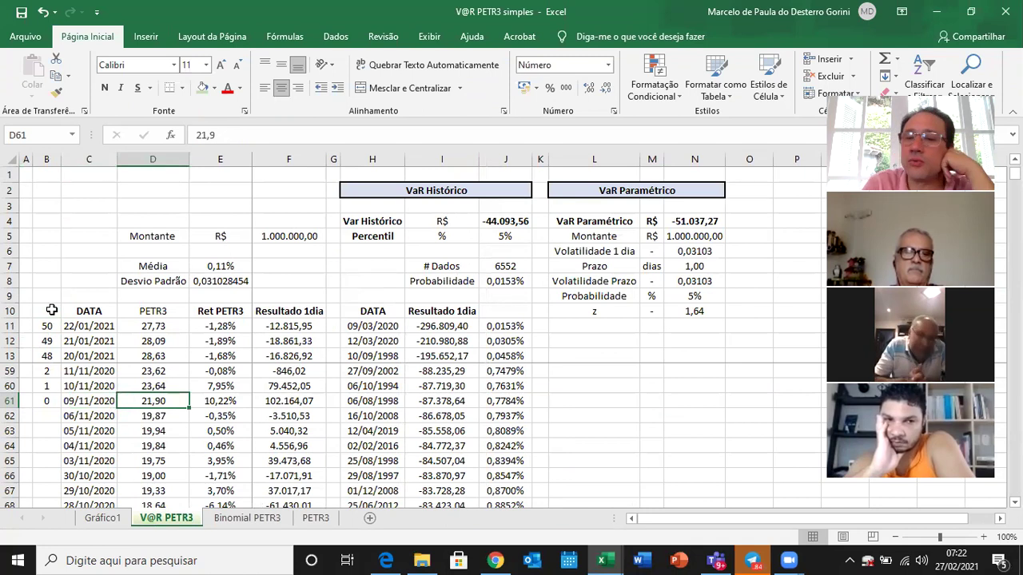
key(Left)
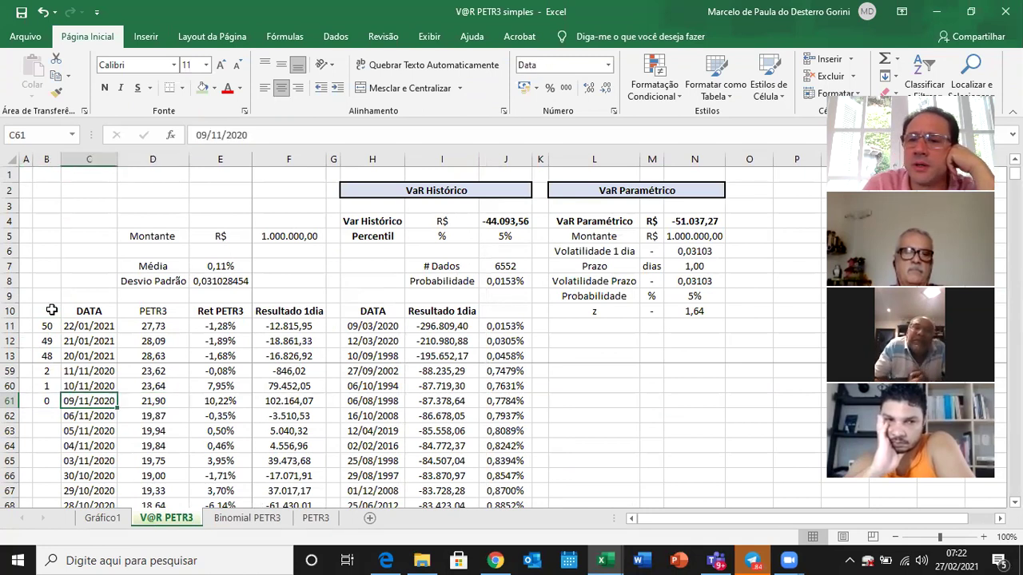
key(Right)
key(Left)
key(Left)
key(Right)
key(Right)
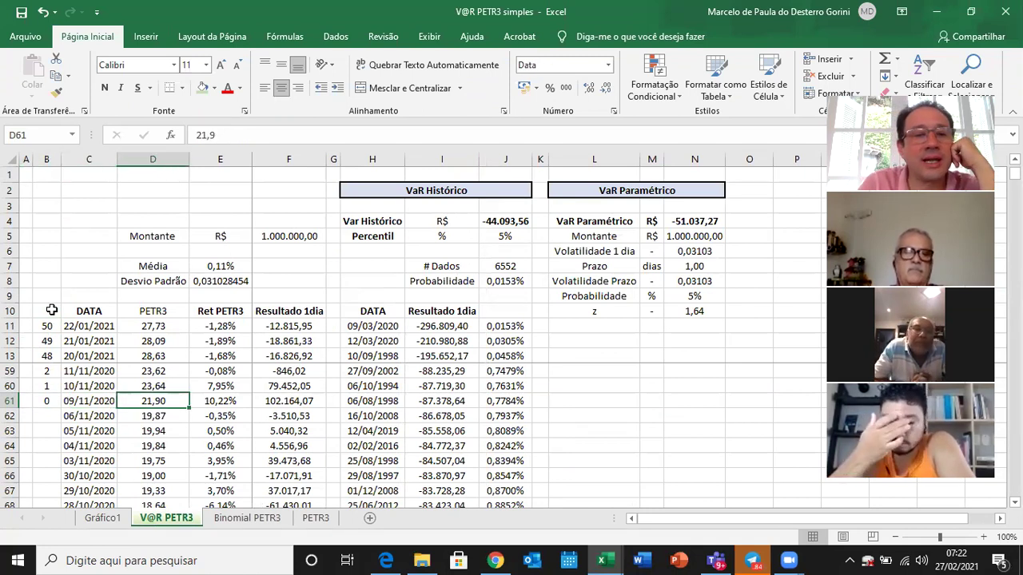
key(Left)
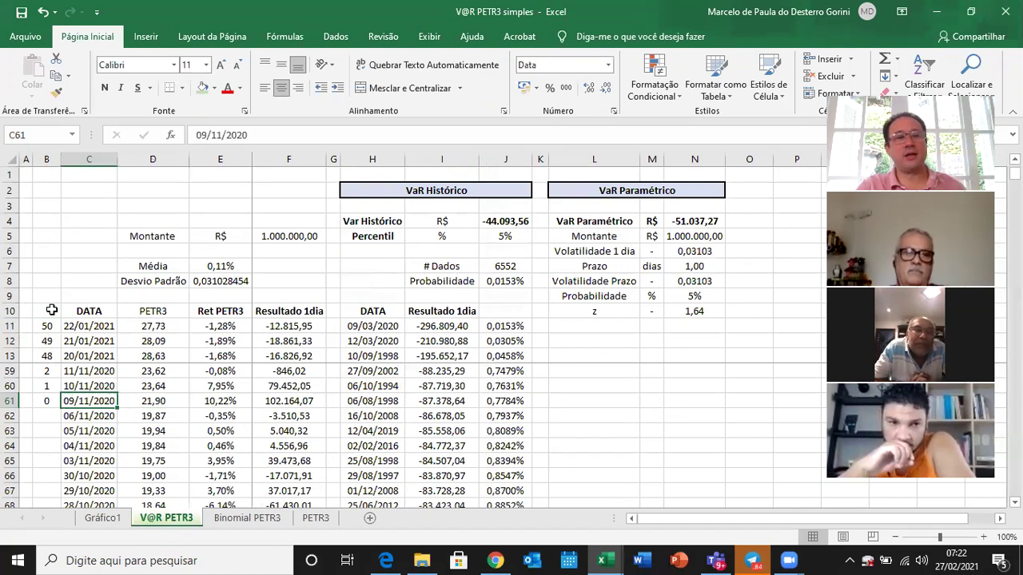
key(Left)
key(Right)
key(Right)
key(Left)
key(Left)
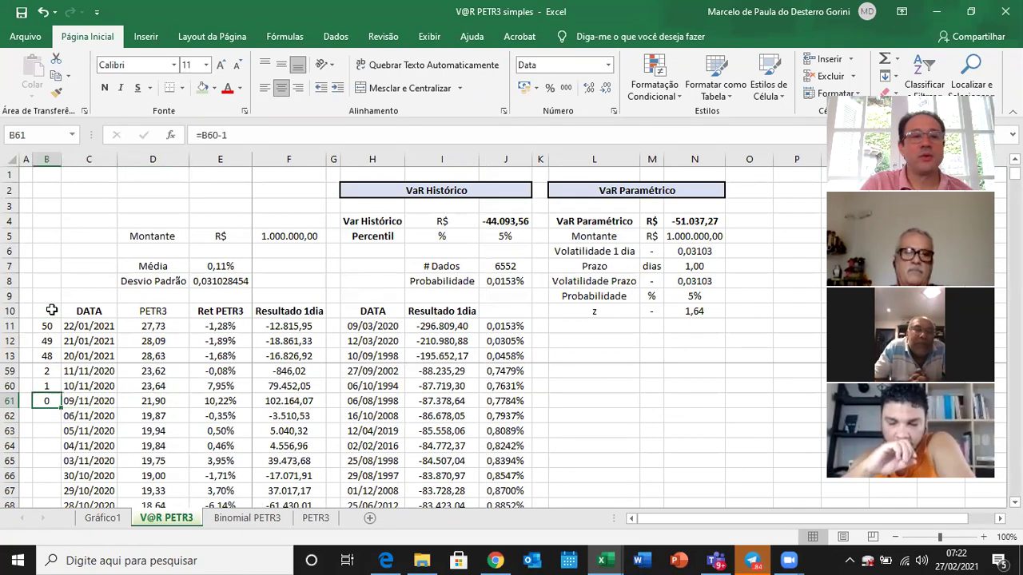
key(Right)
key(Left)
key(Right)
key(Right)
key(Left)
key(Right)
key(Left)
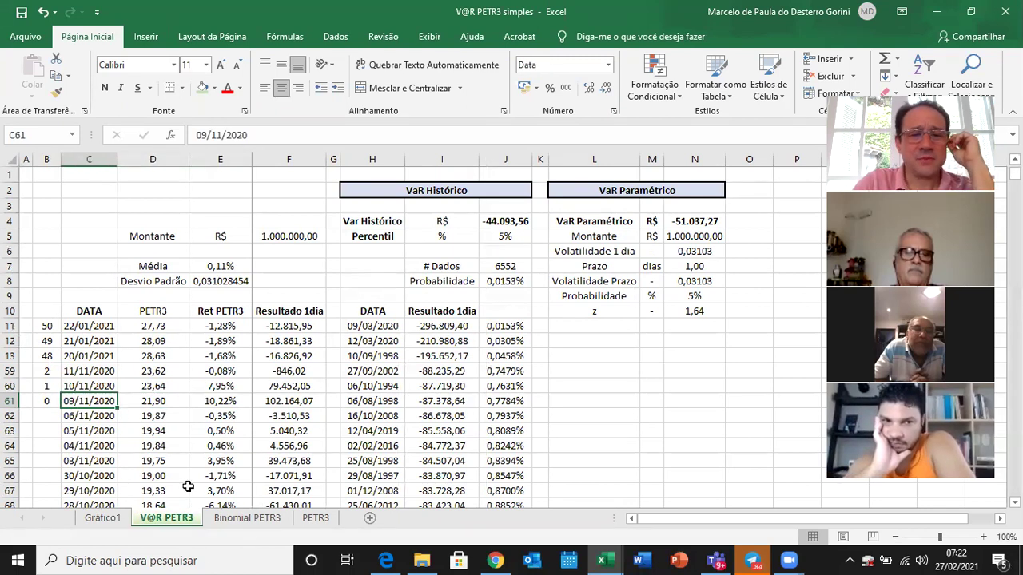
- Trace the binomial So and Volatilidade inputs to their source cells D61 and E8 on the V@R PETR3 sheet
click(247, 518)
click(174, 248)
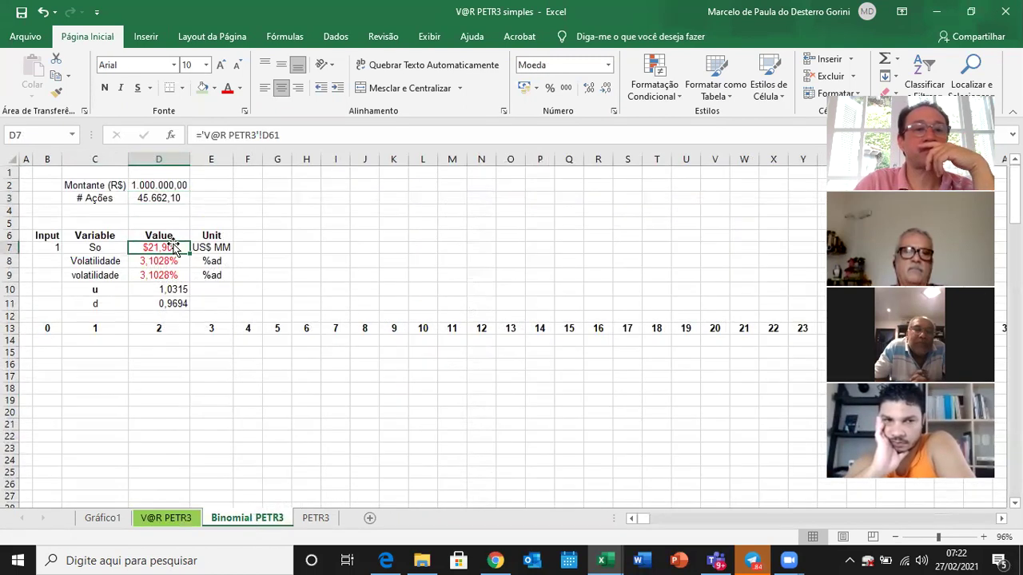
key(Down)
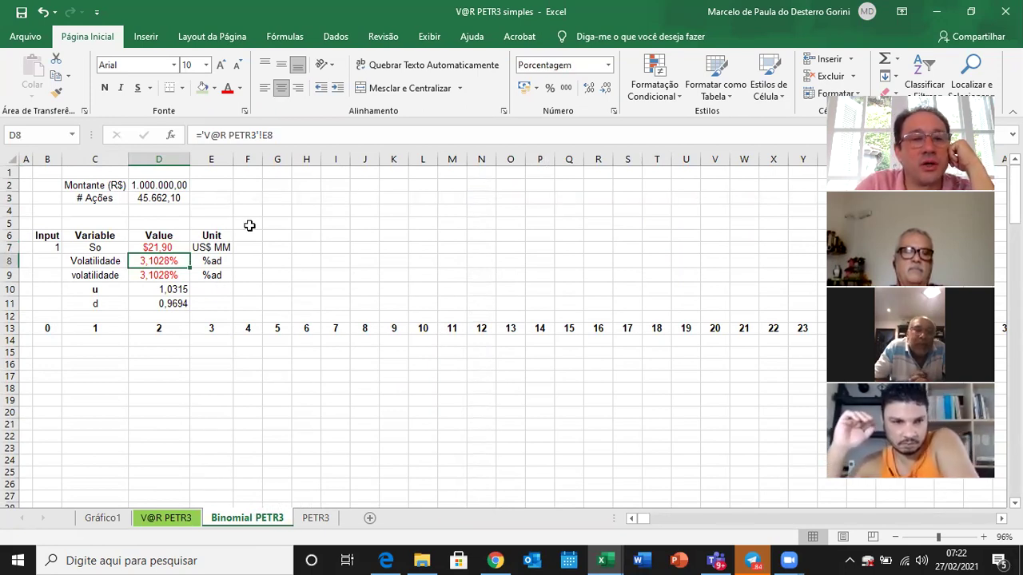
click(166, 517)
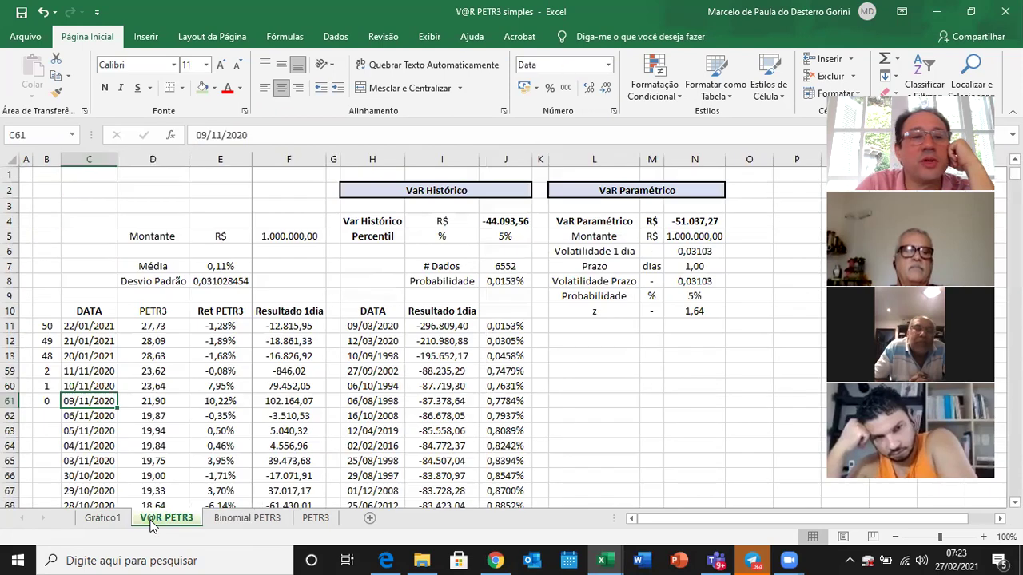
click(222, 282)
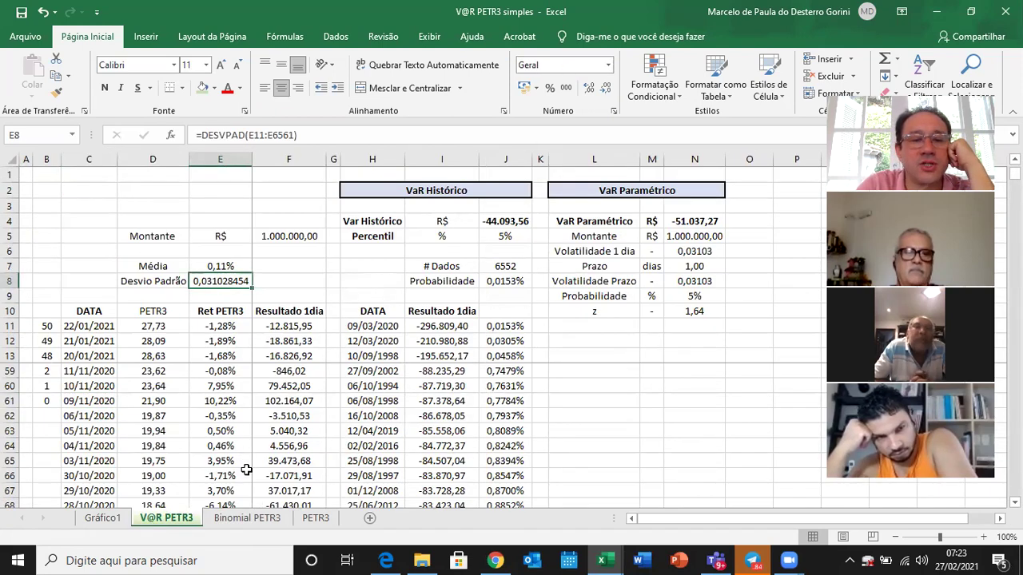
click(247, 517)
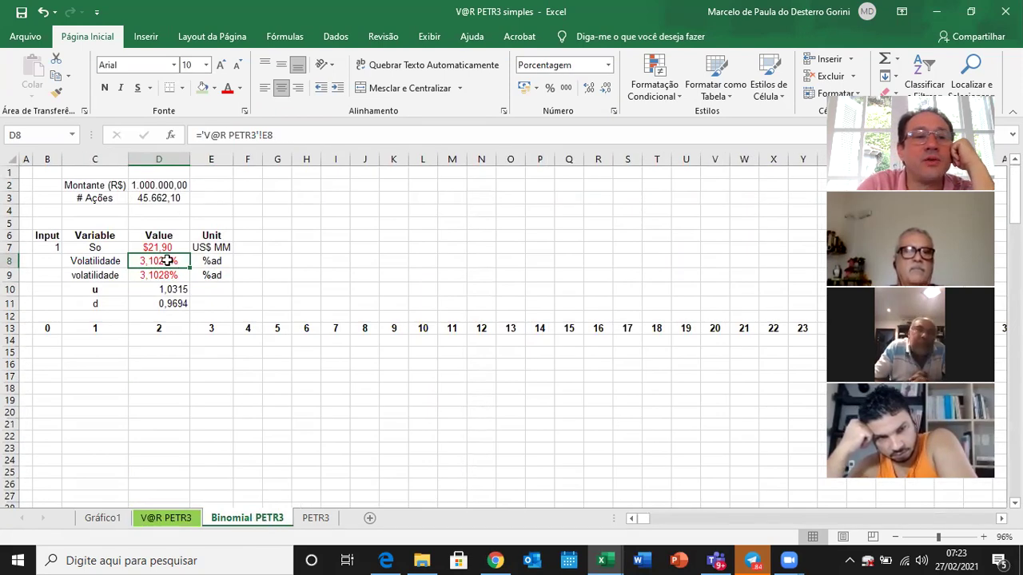
- Inspect the formulas of the u and d factors in D10 and D11 of the Binomial PETR3 sheet
click(157, 289)
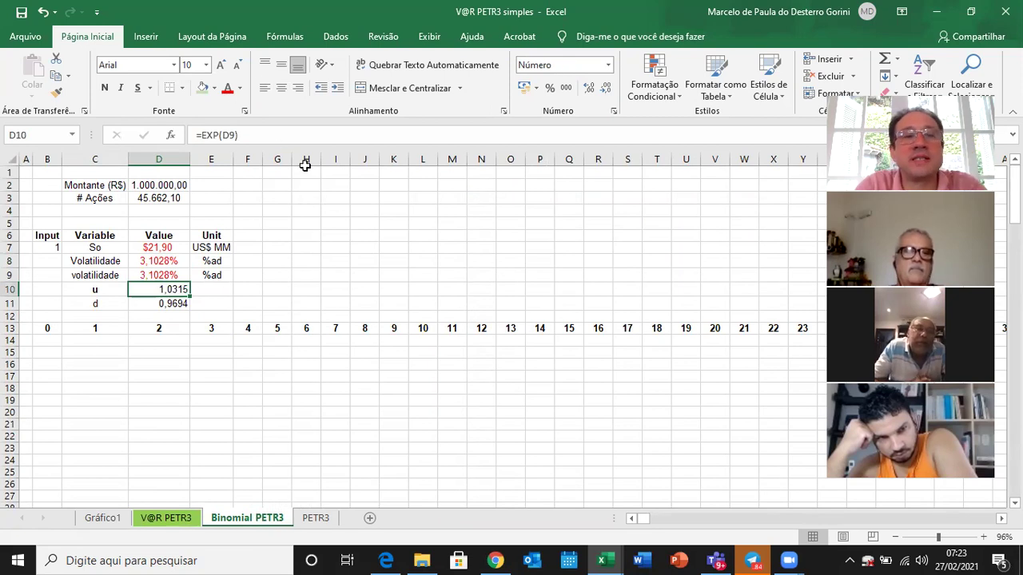
key(F2)
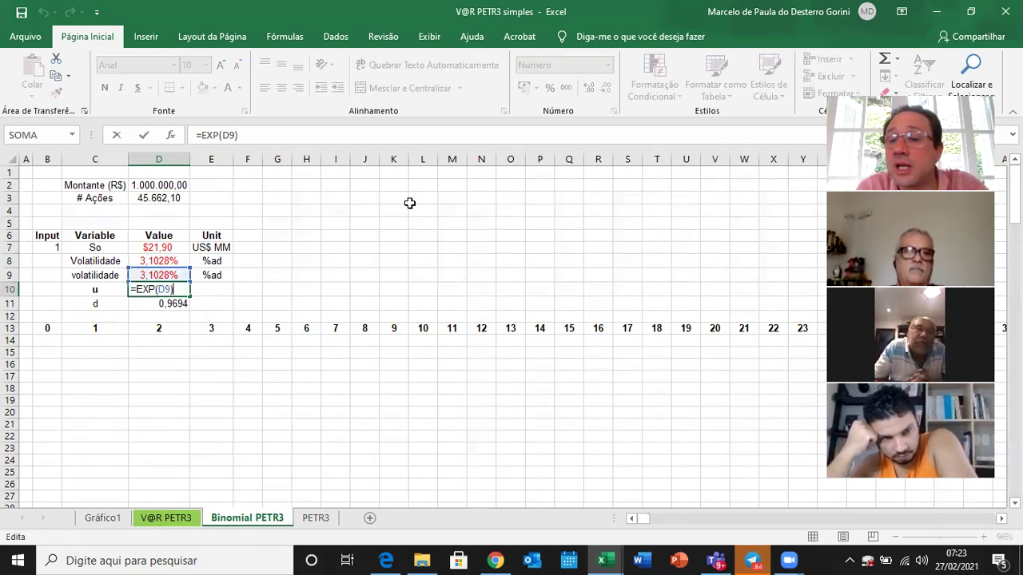
key(Return)
key(F2)
key(Escape)
key(Up)
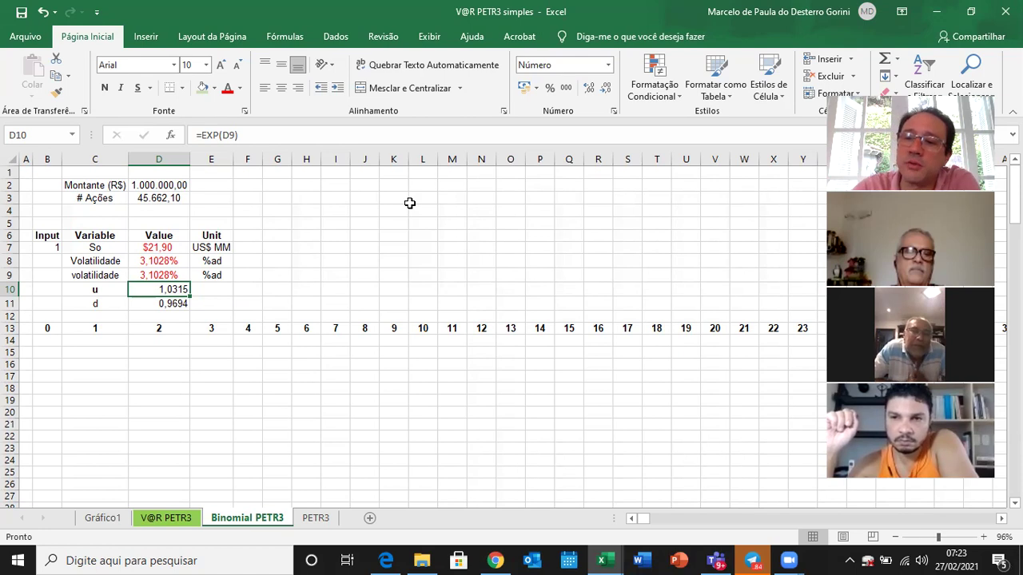
key(F2)
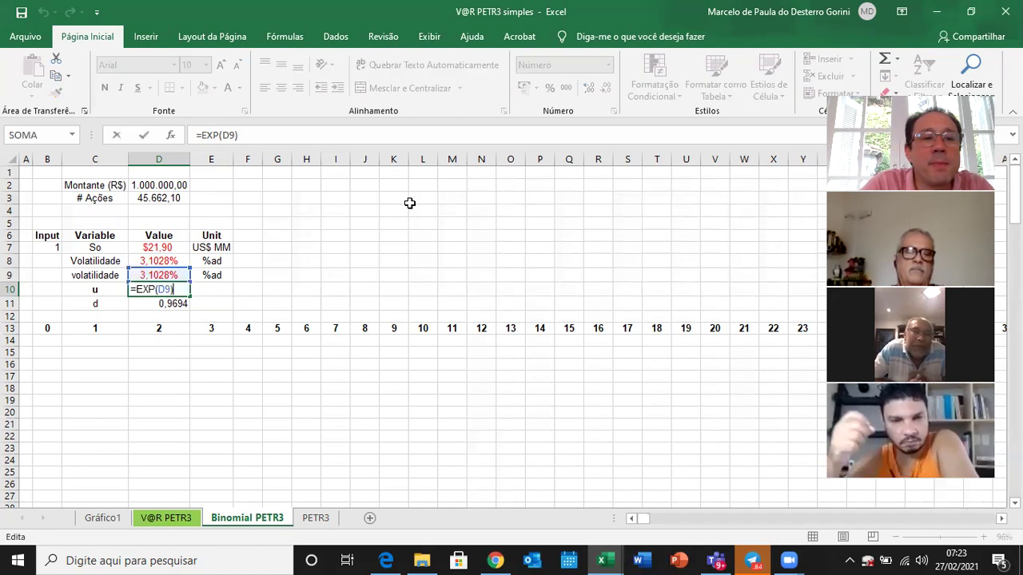
key(Return)
key(F2)
key(Escape)
key(Left)
key(Left)
key(Down)
key(Down)
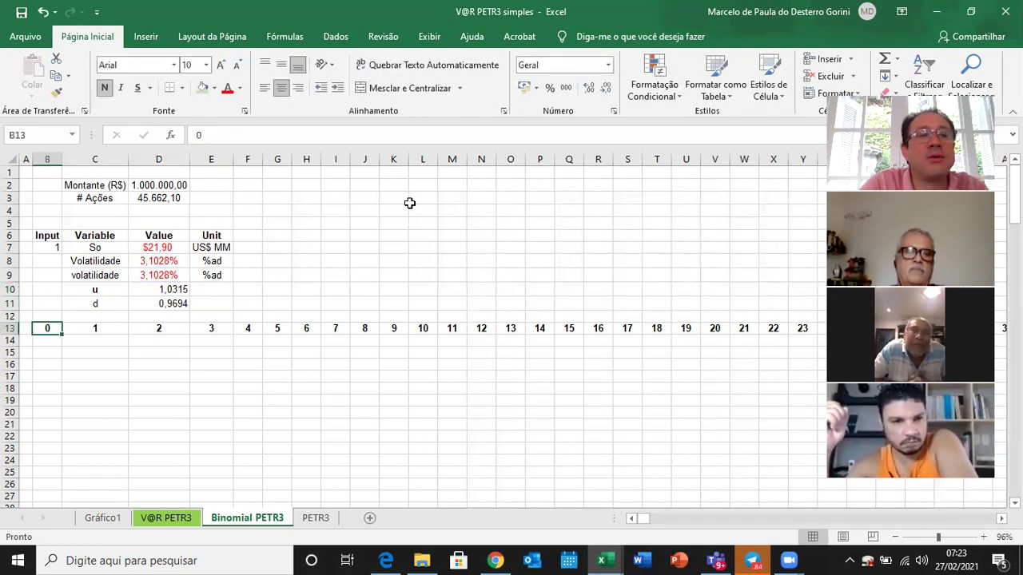
- Compare the dates and PETR3 prices of day 0 and day 50 on the V@R PETR3 sheet
click(165, 519)
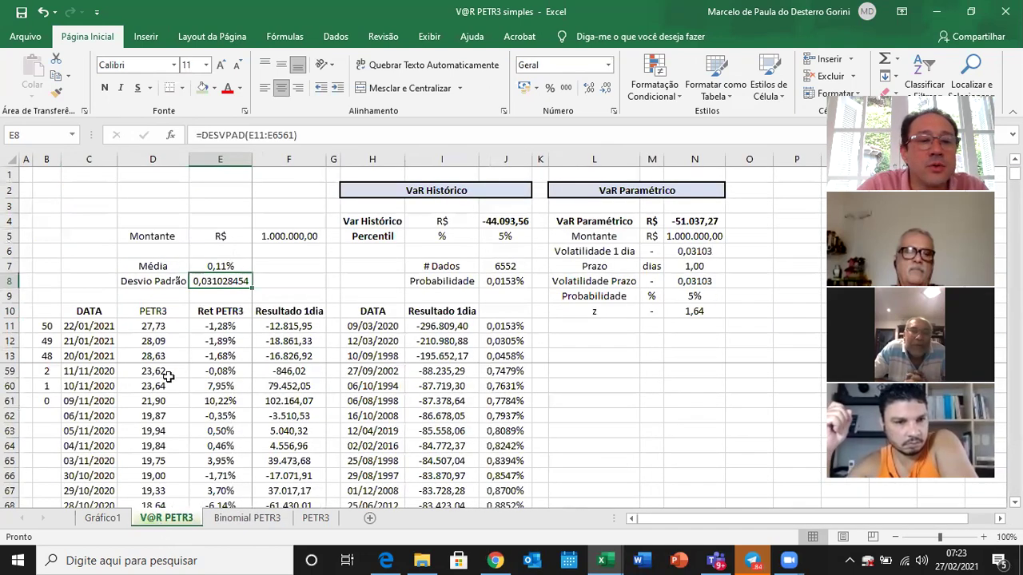
click(72, 397)
key(Right)
key(Left)
key(Right)
key(Left)
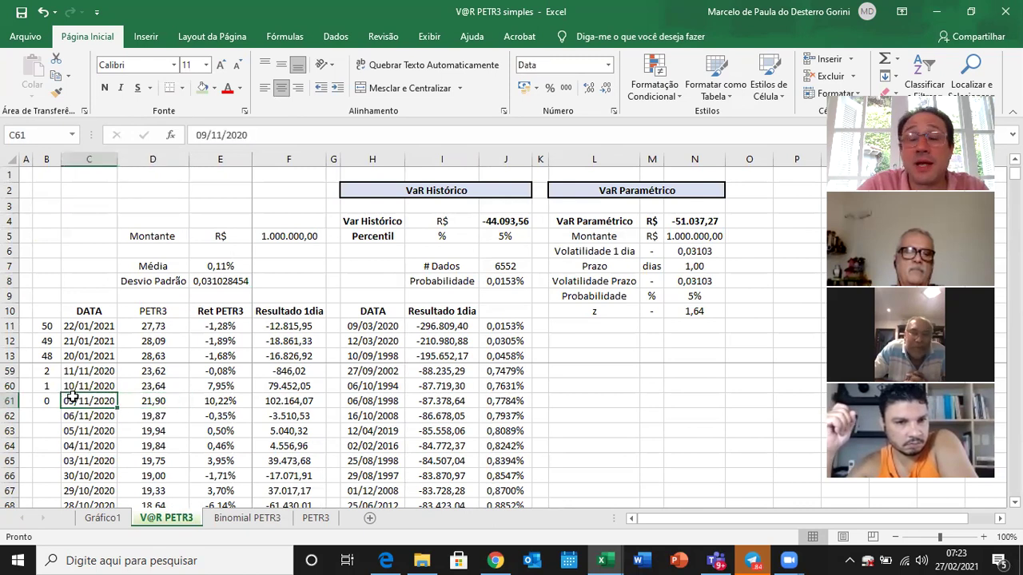
click(113, 326)
key(Right)
key(Left)
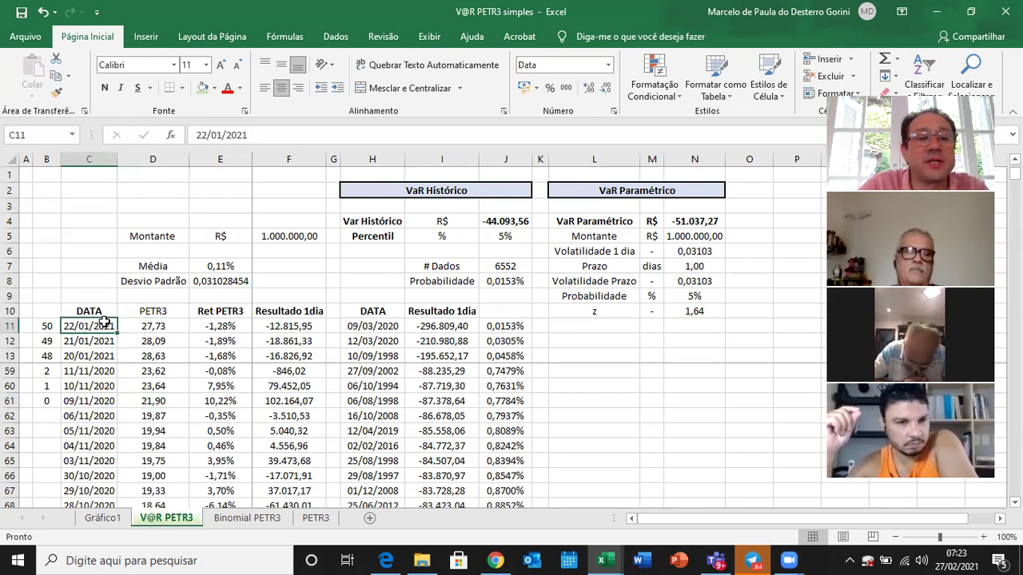
- Inspect the formula of the first up node in C63 of the Binomial PETR3 price tree
click(280, 519)
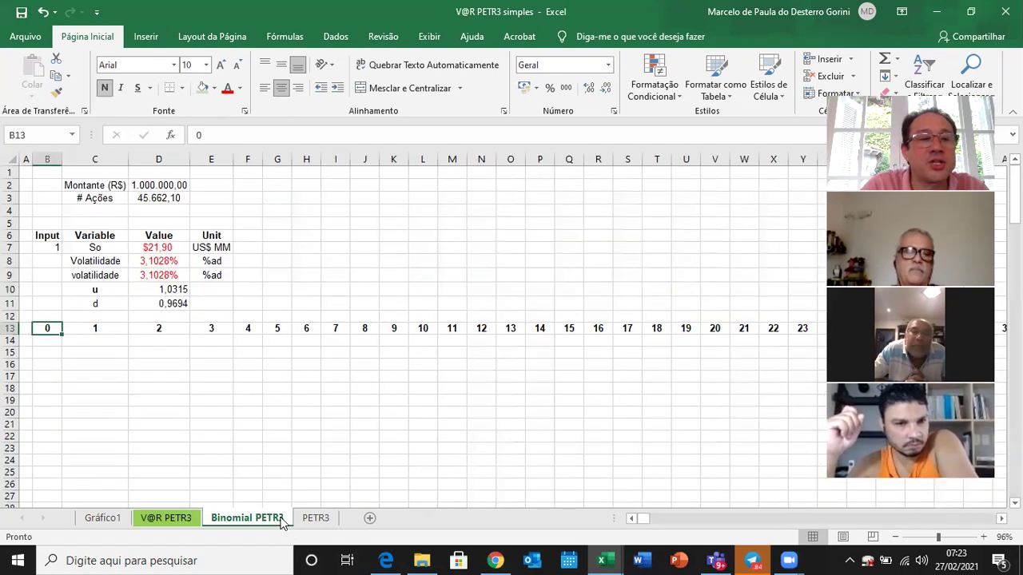
key(ctrl+Down)
key(Right)
key(Up)
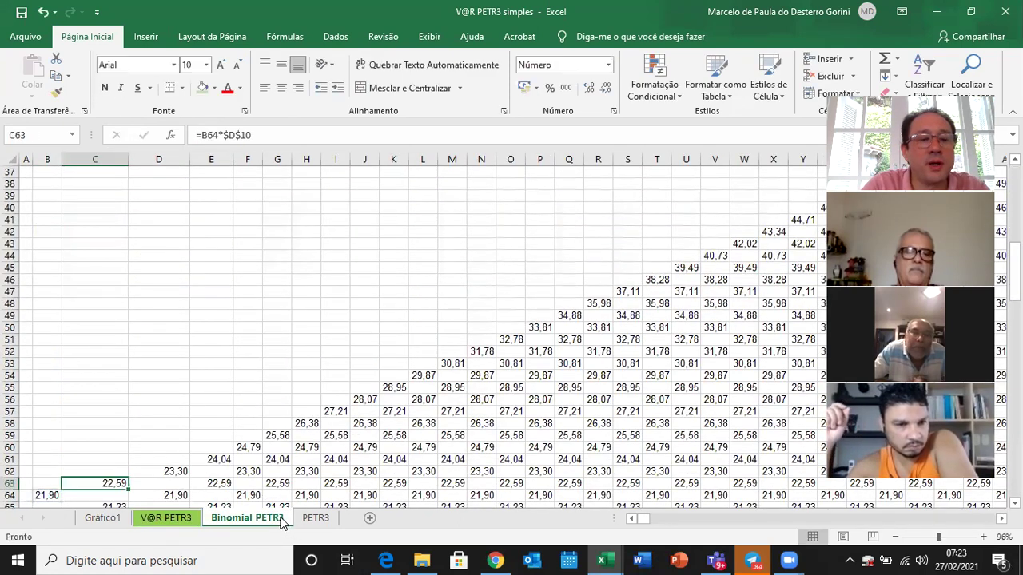
key(F2)
key(Escape)
- Examine the day-2 prices in column D and the tree's downward branches below them
key(Right)
key(Up)
key(Down)
key(Down)
key(Down)
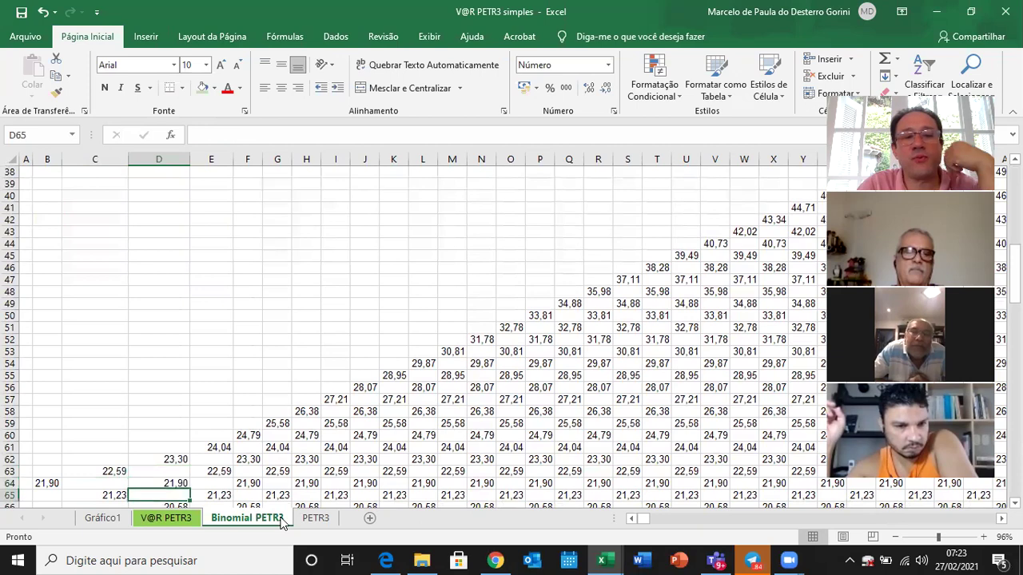
key(Down)
key(Down)
key(Down)
key(Down)
key(Down)
key(Down)
key(Down)
key(Down)
key(Down)
key(Down)
key(Down)
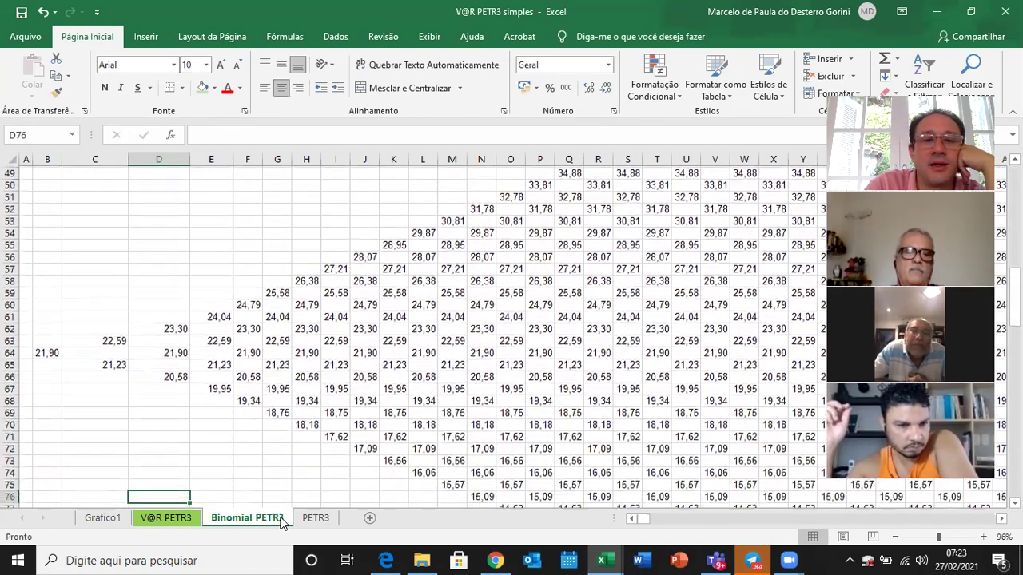
- Follow the PETR3 price tree across the day columns to the last days and the adjoining portfolio values
key(Down)
key(Down)
key(Right)
key(Right)
key(Right)
key(Right)
key(Right)
key(Right)
key(Right)
key(Right)
key(Right)
key(Right)
key(Right)
key(Right)
key(Right)
key(Right)
key(Right)
key(Right)
key(Right)
key(Right)
key(Right)
key(Right)
key(Right)
key(Right)
key(Right)
key(Right)
key(Right)
key(Right)
key(Right)
key(Right)
key(Right)
key(Right)
key(Right)
key(Right)
key(Right)
key(Right)
key(Right)
key(Right)
key(Right)
key(Right)
key(Right)
key(Right)
key(Left)
key(Left)
key(Left)
key(Left)
key(Left)
key(Left)
key(Left)
key(Left)
key(Left)
key(Left)
key(Left)
key(Left)
key(Left)
key(Left)
key(Left)
key(Left)
key(Left)
- Inspect the formula of the highest day-50 price in AZ14 at the top of the tree
key(Up)
key(Up)
key(Up)
key(Up)
key(Up)
key(Up)
key(Up)
key(Up)
key(Up)
key(Up)
key(Up)
key(Up)
key(Up)
key(Up)
key(Up)
key(Up)
key(Up)
key(Up)
key(Up)
key(Up)
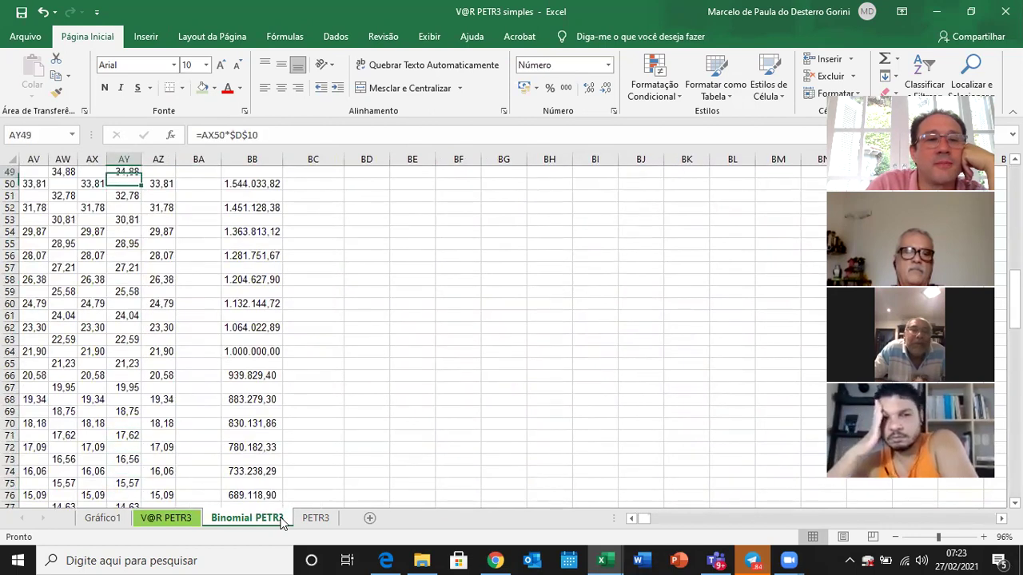
key(Up)
key(Up)
key(Up)
key(Up)
key(Up)
key(Up)
key(Up)
key(Up)
key(Up)
key(Up)
key(Up)
key(Up)
key(Up)
key(Up)
key(Up)
key(Up)
key(Up)
key(Up)
key(Up)
key(Up)
key(Down)
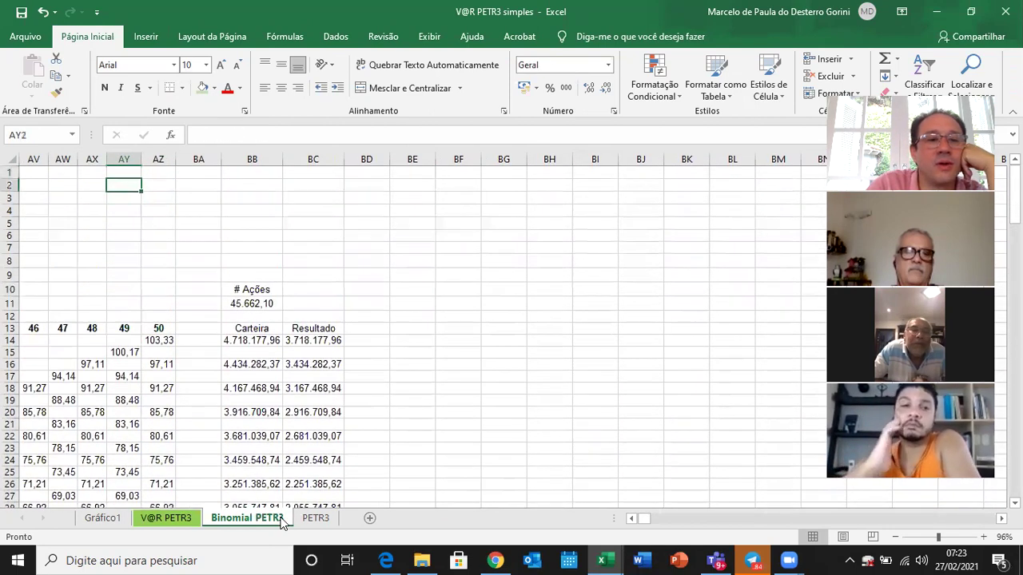
key(Down)
key(Down)
key(Down)
key(Down)
key(Down)
key(Down)
key(Down)
key(Down)
key(Down)
key(Down)
key(Down)
key(Down)
key(Down)
key(Up)
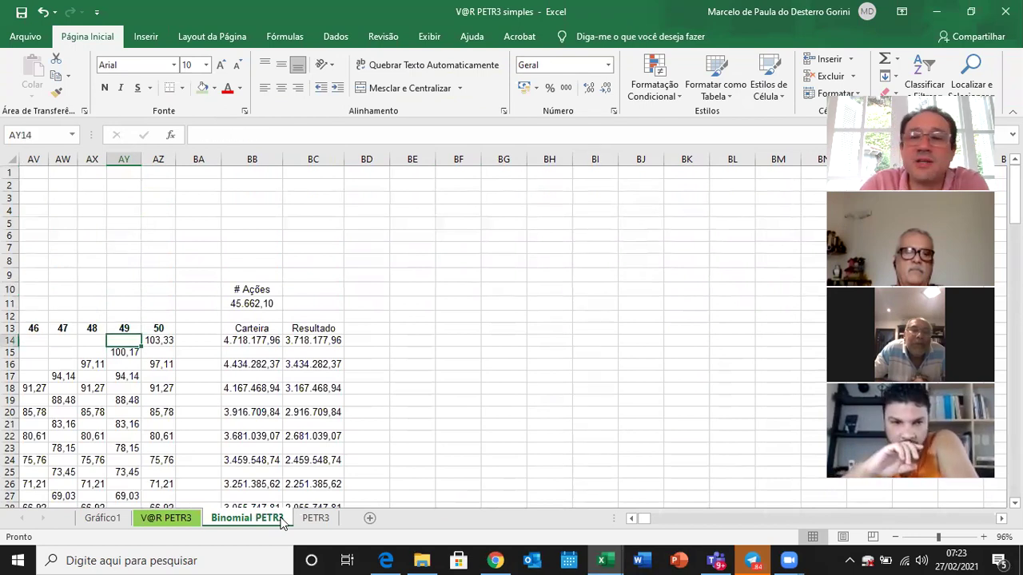
key(Right)
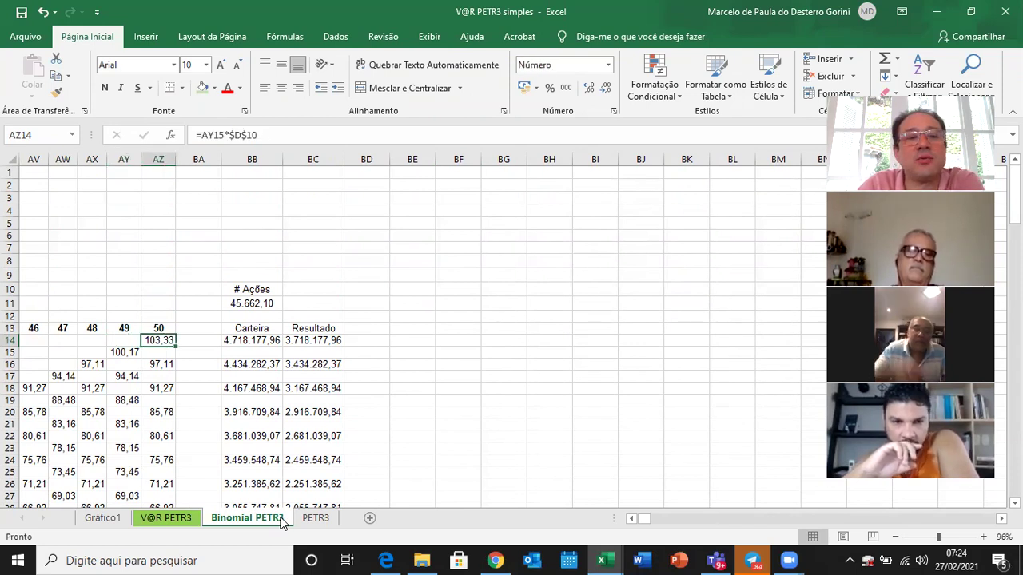
key(Right)
key(Left)
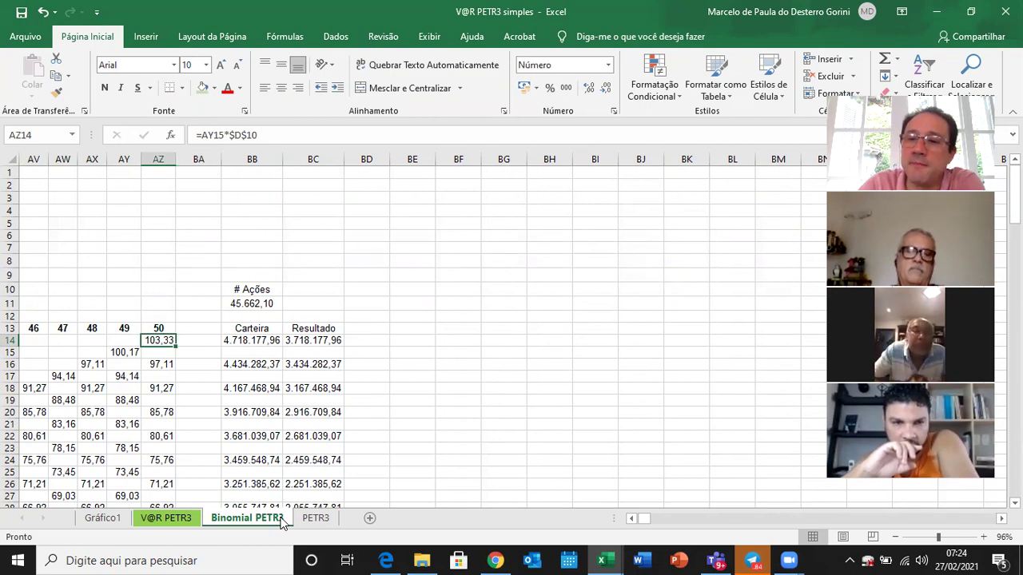
- Trace the upper edge of the PETR3 price tree back from day 50 towards the earlier day columns
key(Left)
key(Left)
key(Left)
key(Left)
key(Left)
key(Left)
key(Left)
key(Left)
key(Left)
key(Left)
key(Left)
key(Left)
key(Left)
key(Left)
key(Left)
key(Left)
key(Left)
key(Left)
key(Left)
key(Left)
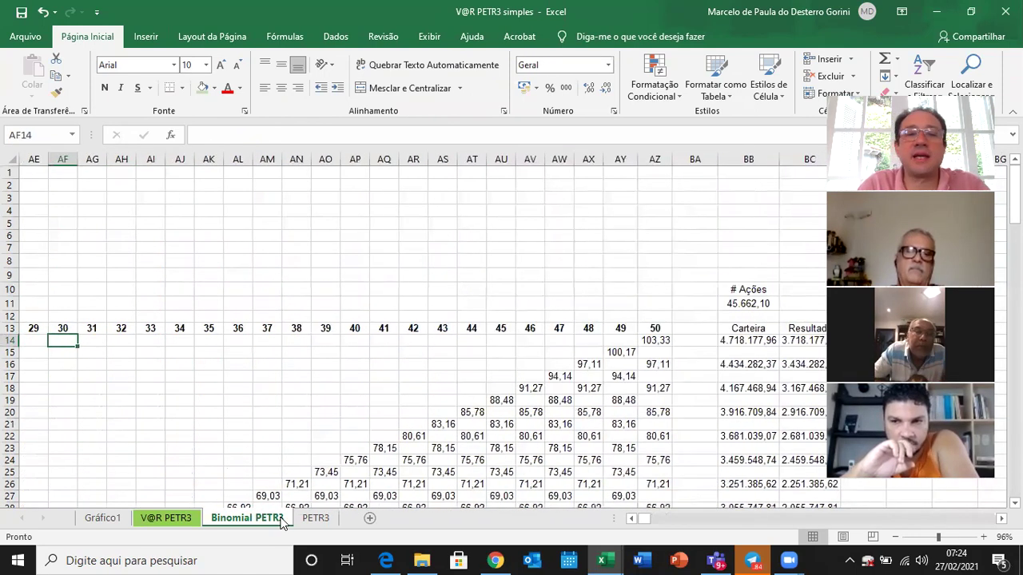
key(Left)
key(Left)
key(Left)
key(Left)
key(Left)
key(Left)
key(Left)
key(Left)
key(Left)
key(Left)
- Follow row 14 forward to the day-50 column and the adjoining Carteira and Resultado columns
key(Right)
key(Right)
key(Right)
key(Right)
key(Right)
key(Right)
key(Right)
key(Right)
key(Right)
key(Right)
key(Right)
key(Right)
key(Right)
key(Right)
key(Right)
key(Right)
key(Right)
key(Right)
key(Right)
key(Right)
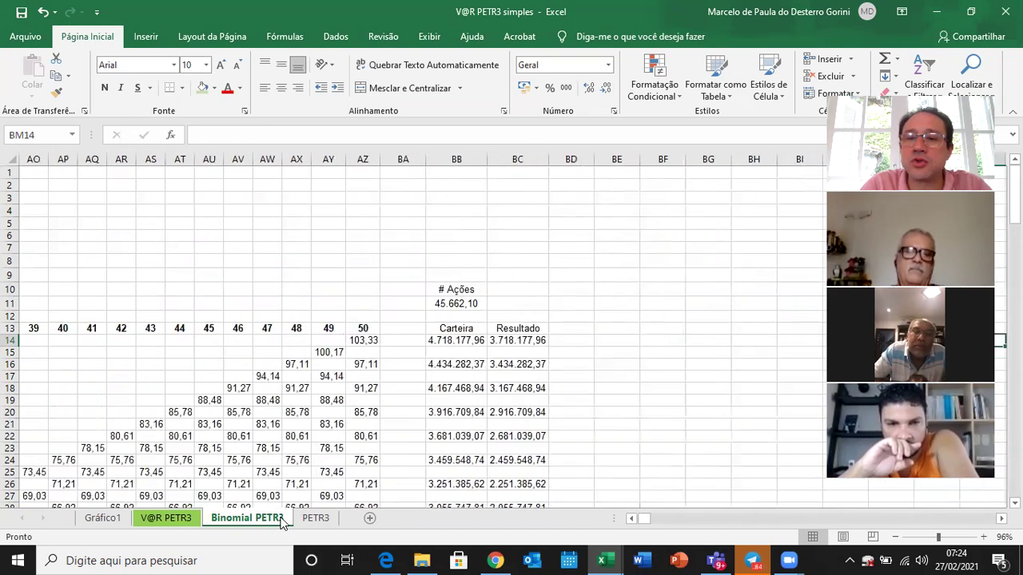
key(Left)
key(Left)
key(Left)
key(Left)
key(Left)
key(Left)
key(Left)
key(Left)
key(Left)
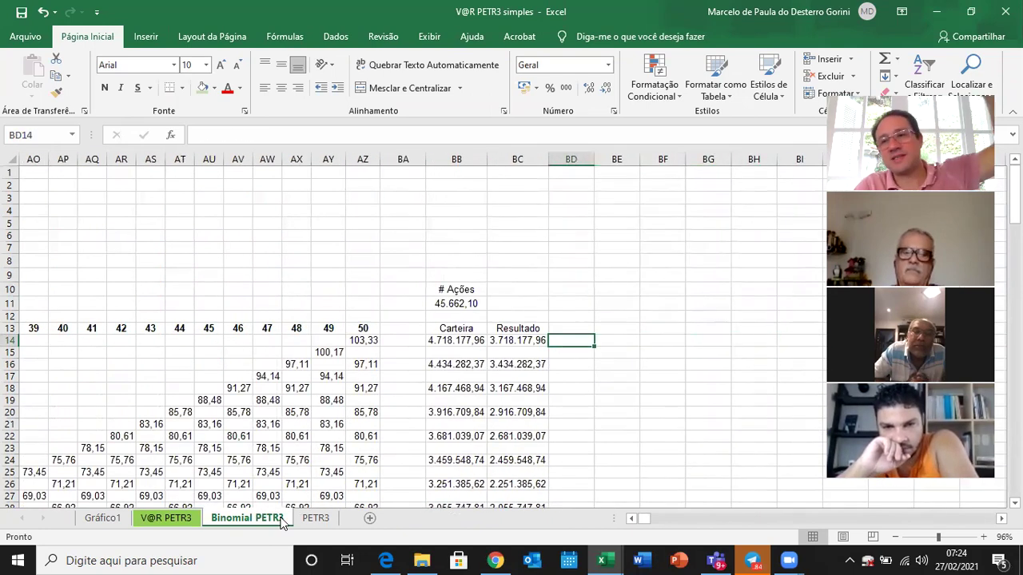
- Examine the day-50 prices in column AZ from the highest price down to the end of the tree
key(Left)
key(Left)
key(Left)
key(Left)
key(Down)
key(Down)
key(Down)
key(Down)
key(Down)
key(Down)
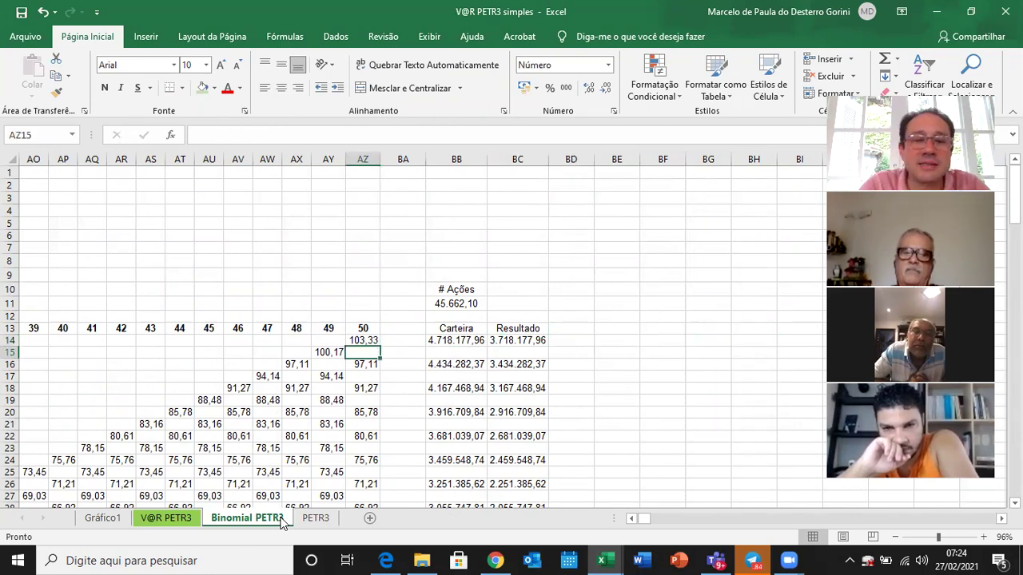
key(Down)
key(Down)
key(Down)
key(Down)
key(Down)
key(Down)
key(Down)
key(Down)
key(Down)
key(Down)
key(Down)
key(Down)
key(Down)
key(Down)
key(Down)
key(Down)
key(Down)
key(Down)
key(Down)
key(Down)
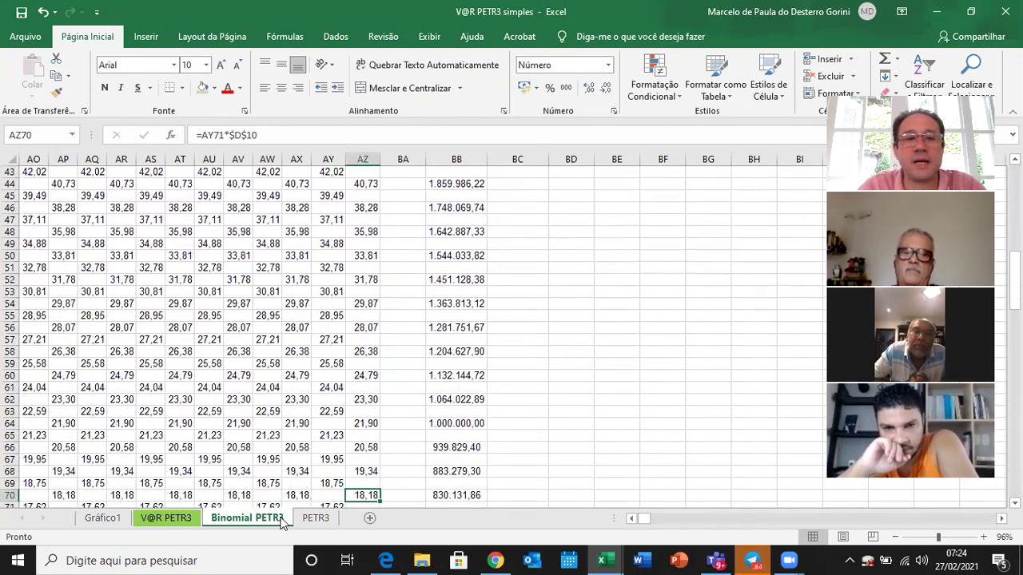
key(Down)
key(Down)
key(Down)
key(Down)
key(Down)
key(Down)
key(Down)
key(Down)
key(Down)
key(Down)
key(Down)
key(Down)
key(Down)
key(Down)
key(Down)
key(Down)
key(Down)
key(Down)
key(Down)
key(Down)
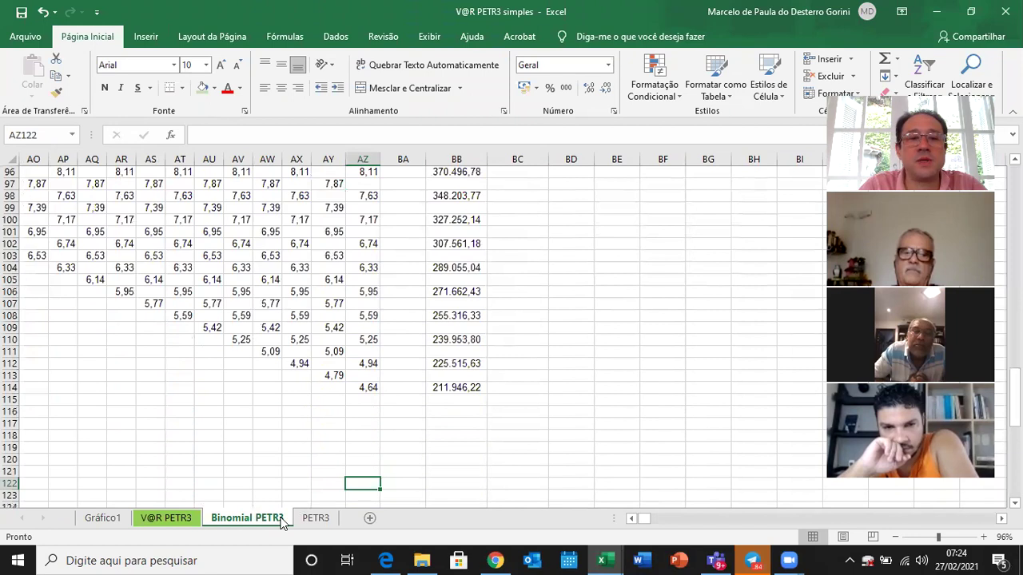
- Inspect the formula of the lowest day-50 price in AZ114
key(Up)
key(Up)
key(Up)
key(Up)
key(Up)
key(Up)
key(Up)
key(Up)
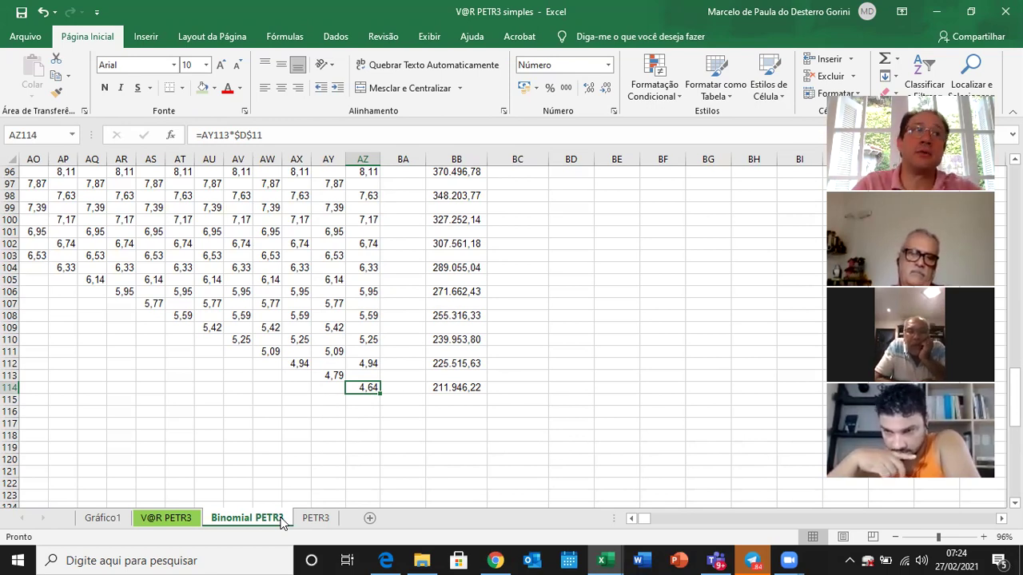
- Review the day-50 prices and their portfolio values upwards from AZ114 to the column headings
key(Up)
key(Up)
key(Up)
key(Up)
key(Up)
key(Up)
key(Up)
key(Up)
key(Up)
key(Up)
key(Up)
key(Up)
key(Up)
key(Up)
key(Up)
key(Up)
key(Up)
key(Up)
key(Up)
key(Up)
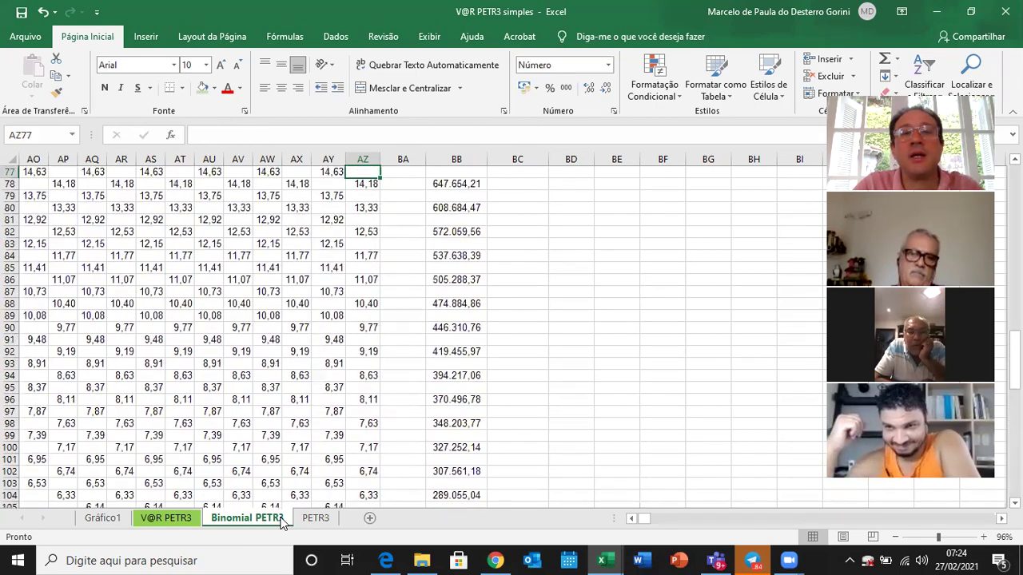
key(Up)
key(Up)
key(Up)
key(Up)
key(Up)
key(Up)
key(Up)
key(Up)
key(Up)
key(Up)
key(Up)
key(Up)
key(Up)
key(Up)
key(Up)
key(Up)
key(Up)
key(Up)
key(Up)
key(Up)
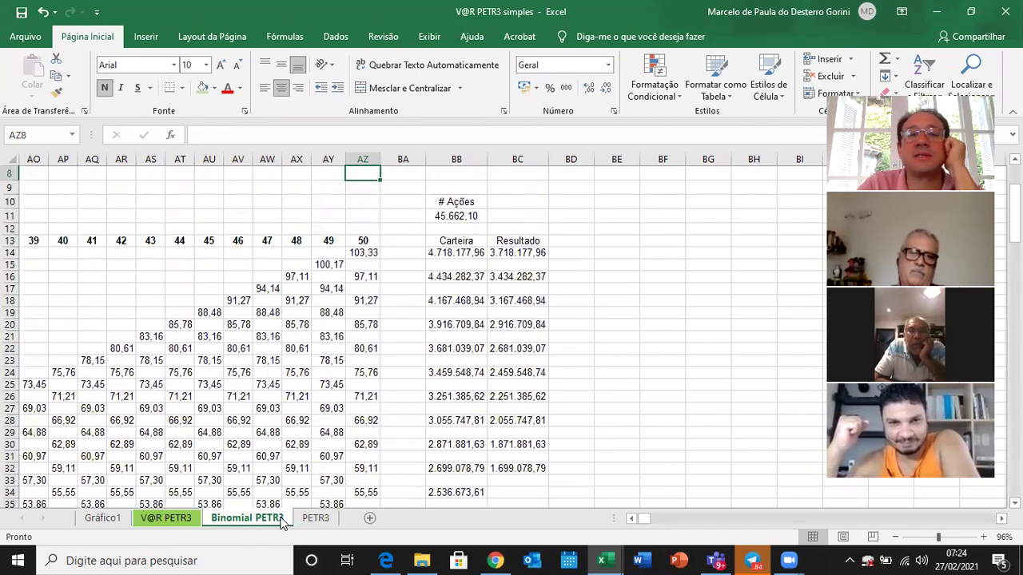
- Look over the cells above the day-50 prices and locate the # Ações share count in BB11
key(Up)
key(Up)
key(Up)
key(Up)
key(Up)
key(Up)
key(Up)
key(Down)
key(Down)
key(Down)
key(Down)
key(Down)
key(Down)
key(Down)
key(Down)
key(Down)
key(Down)
key(Down)
key(Up)
key(Up)
key(Right)
key(Right)
key(Down)
- Go back to the input block at the start of the sheet and check the Montante (R$) entry in D2
key(Left)
key(Left)
key(Left)
key(Left)
key(Left)
key(Left)
key(Left)
key(Left)
key(Left)
key(Left)
key(Left)
key(Left)
key(Left)
key(Left)
key(Left)
key(Left)
key(Left)
key(Left)
key(Left)
key(Left)
key(Left)
key(Up)
key(Up)
key(Up)
key(Up)
key(Up)
key(Up)
key(Up)
key(Up)
key(Up)
key(Up)
key(Right)
key(Right)
key(Right)
key(Down)
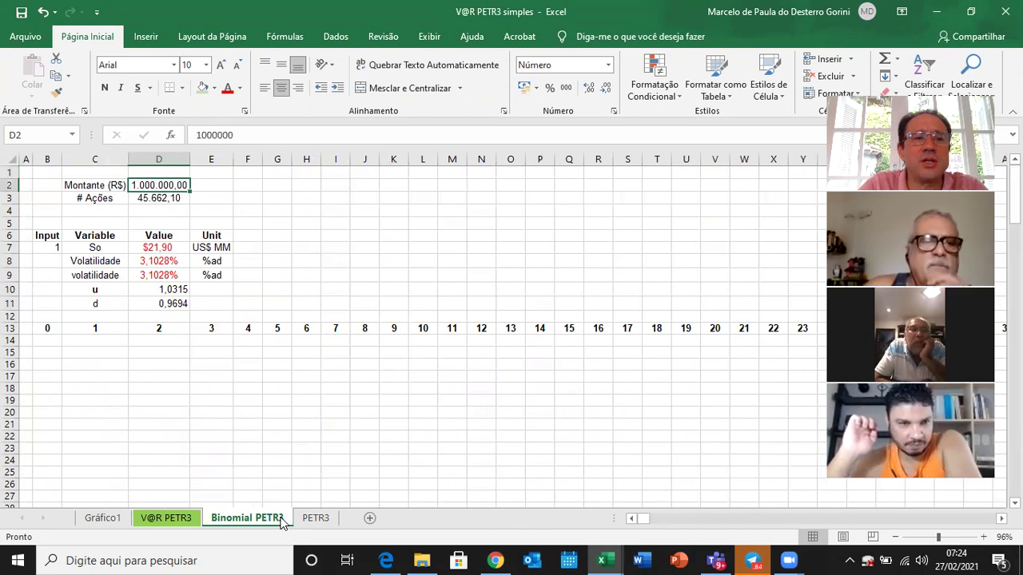
key(F2)
key(Return)
- Inspect the # Ações formula in D3 and the cells it refers to
key(F2)
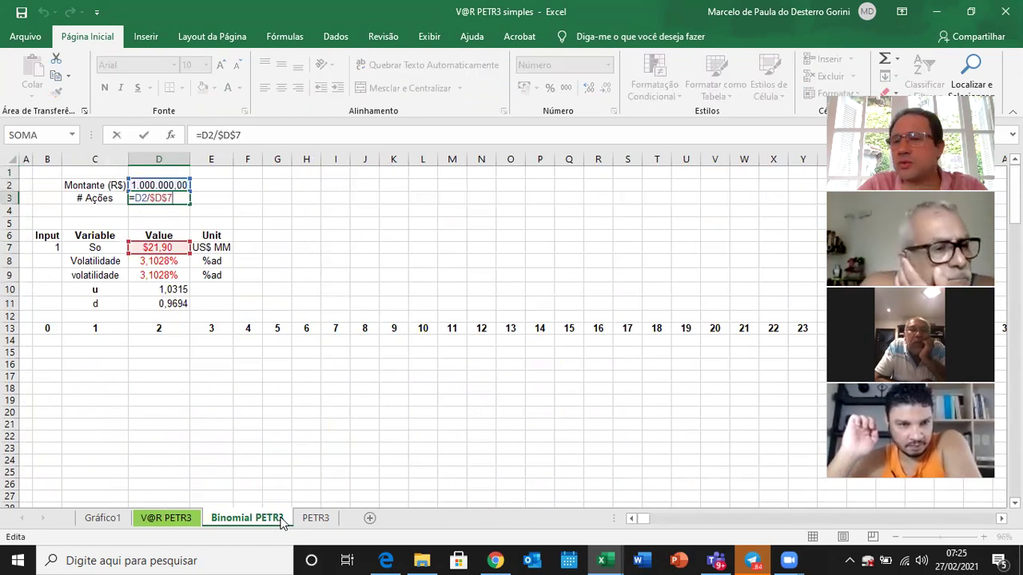
key(Escape)
key(Left)
key(Right)
key(F2)
key(Escape)
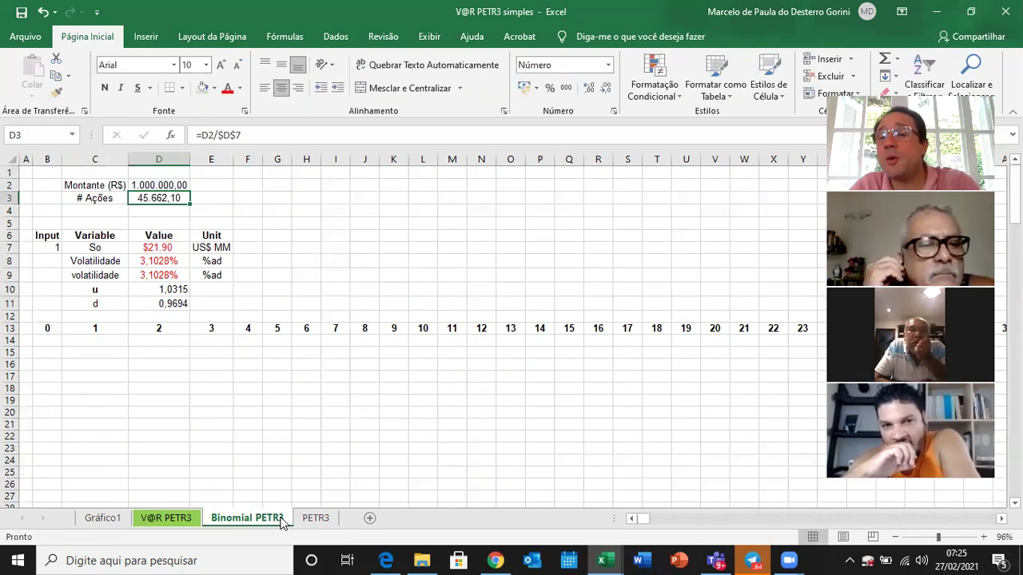
- Follow the share count across to BB11 above the Carteira column and inspect its formula
key(Right)
key(Right)
key(Right)
key(Right)
key(Right)
key(Right)
key(Right)
key(Right)
key(Right)
key(Right)
key(Right)
key(Right)
key(Right)
key(Right)
key(Right)
key(Right)
key(Right)
key(Right)
key(Right)
key(Right)
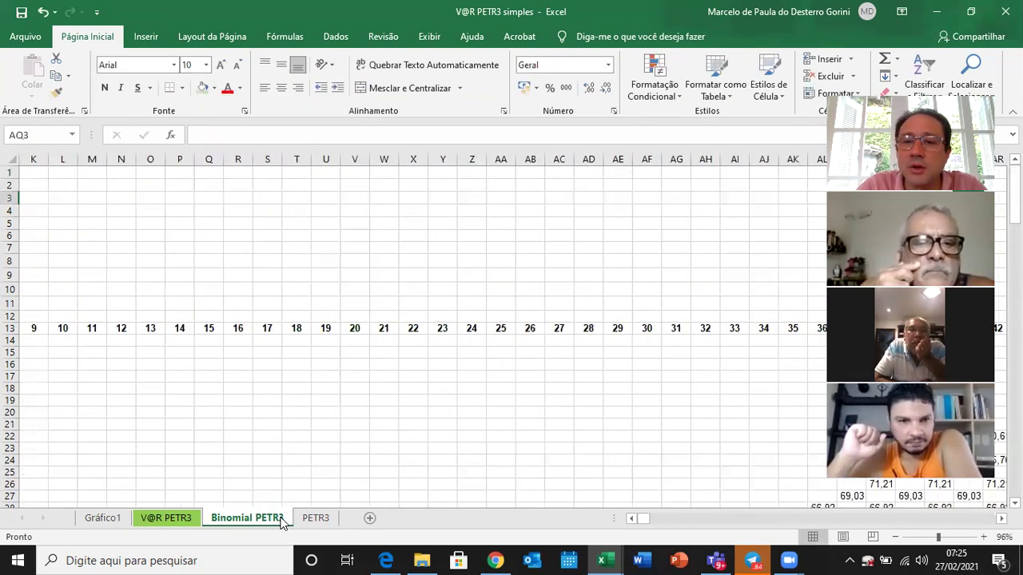
key(Right)
key(Right)
key(Right)
key(Right)
key(Right)
key(Right)
key(Right)
key(Right)
key(Right)
key(Right)
key(Right)
key(Right)
key(Right)
key(Right)
key(Right)
key(Left)
key(Left)
key(Left)
key(Left)
key(Left)
key(Down)
key(Down)
key(Down)
key(Down)
key(Down)
key(Down)
key(Down)
key(Down)
key(Right)
key(F2)
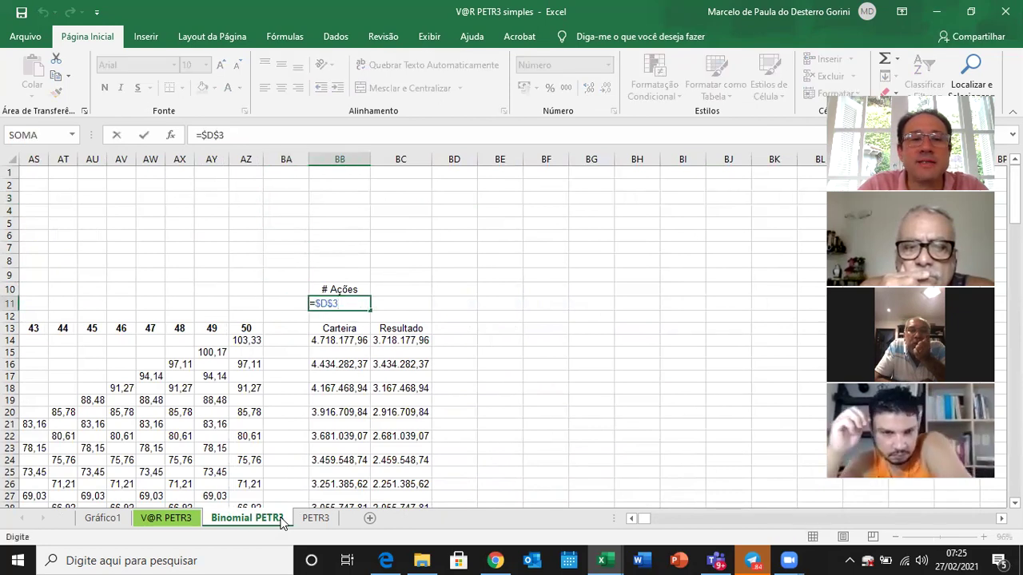
key(Return)
- Inspect the first Carteira formula in BB14, for the highest day-50 price
key(Down)
key(Down)
key(F2)
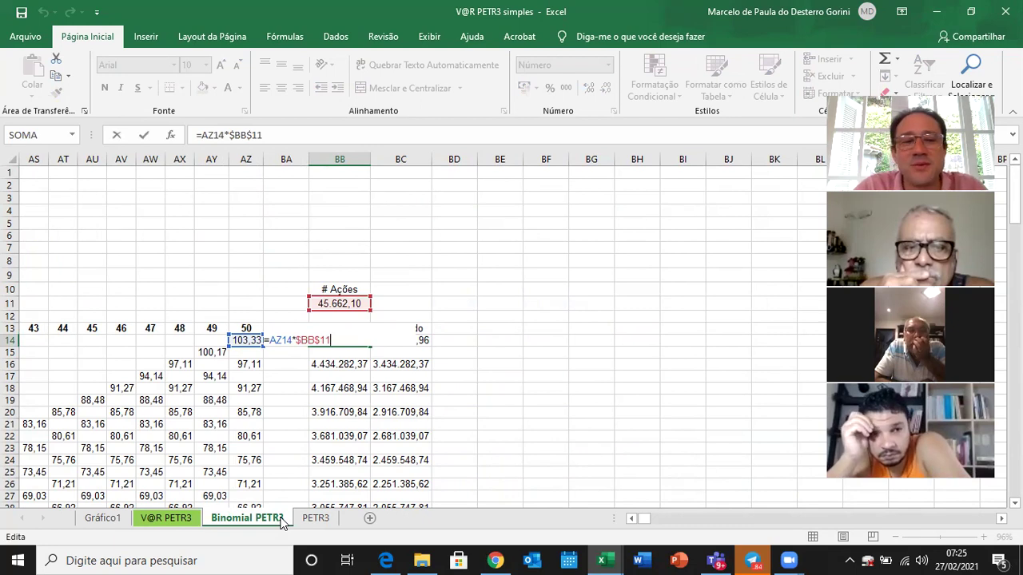
key(Return)
- Inspect the Carteira formulas one by one from BB16 down to BB28
key(Down)
key(F2)
key(Return)
key(Down)
key(F2)
key(Return)
key(Down)
key(F2)
key(Return)
key(Down)
key(F2)
key(Return)
key(Down)
key(F2)
key(Return)
key(Down)
key(F2)
key(Return)
key(Down)
key(F2)
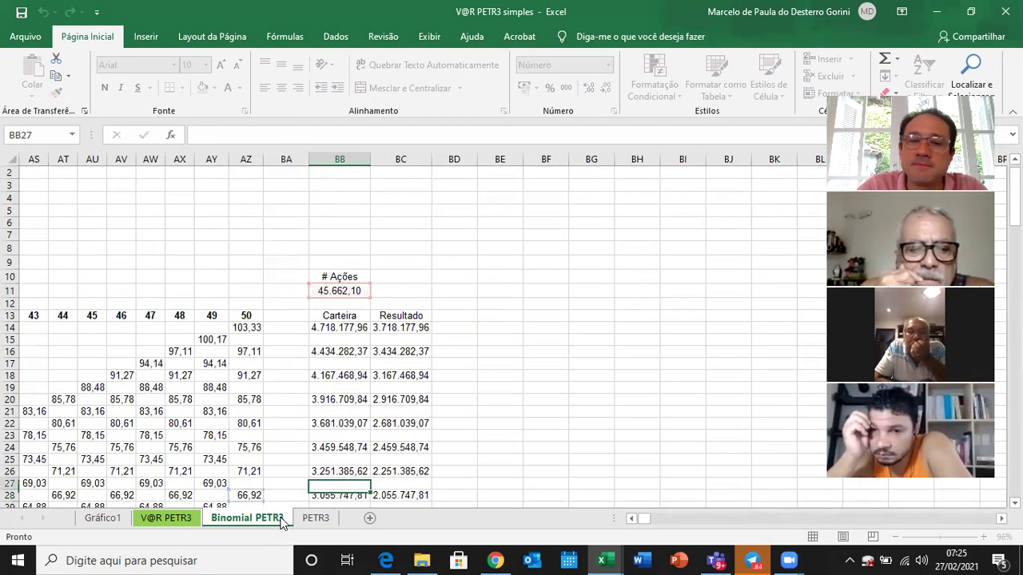
key(Escape)
- Inspect the Resultado formulas one by one from BC14 down to BC20
key(Up)
key(Up)
key(Up)
key(Up)
key(Up)
key(Up)
key(Up)
key(Up)
key(Up)
key(Up)
key(Up)
key(Up)
key(Up)
key(Up)
key(Right)
key(Down)
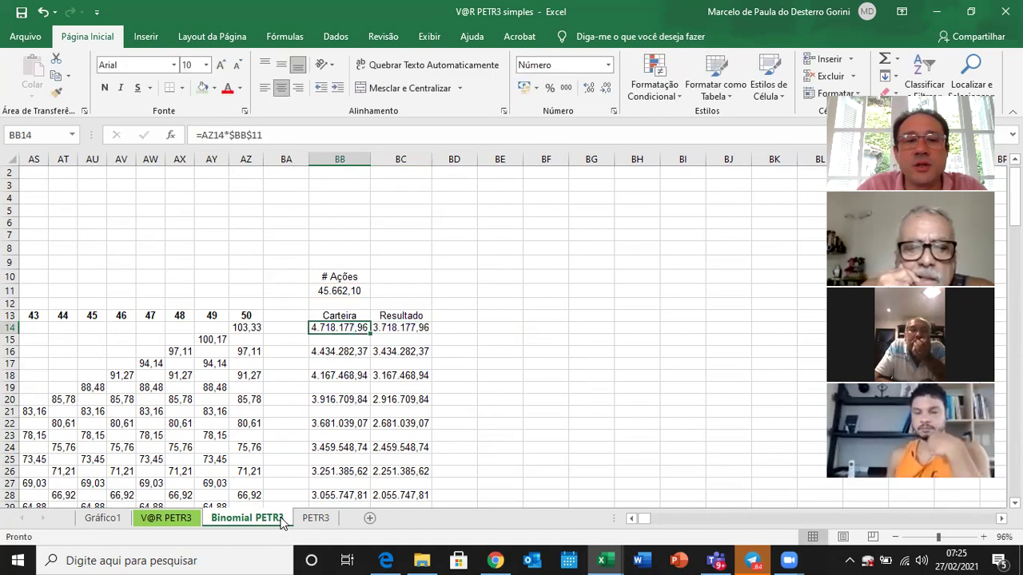
key(Return)
key(Down)
key(F2)
key(Return)
key(Down)
key(F2)
key(Return)
key(Down)
key(F2)
key(Return)
- Follow the Resultado column down to row 37 and examine how far its formulas reach alongside the Carteira values
key(Down)
key(Down)
key(Down)
key(Down)
key(Down)
key(Down)
key(Down)
key(Down)
key(Down)
key(Down)
key(Down)
key(Down)
key(Down)
key(Down)
key(Down)
key(Down)
key(Down)
key(Down)
key(Down)
key(Down)
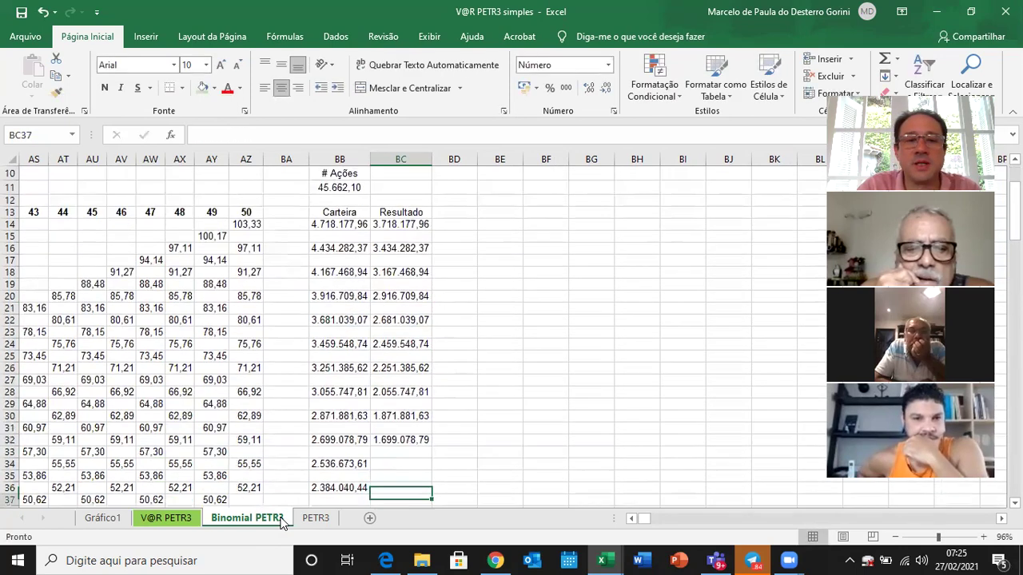
- Extend the Resultado column by copying the formulas in BC14:BC32 and pasting them from BC34 down to BC52
key(Up)
key(Up)
key(Up)
key(Up)
key(Up)
key(Up)
key(Up)
key(Up)
key(Up)
key(Up)
key(Up)
key(Up)
key(Up)
key(Up)
key(Up)
key(Up)
key(Up)
key(Up)
key(Up)
key(Up)
key(Up)
key(Up)
key(Up)
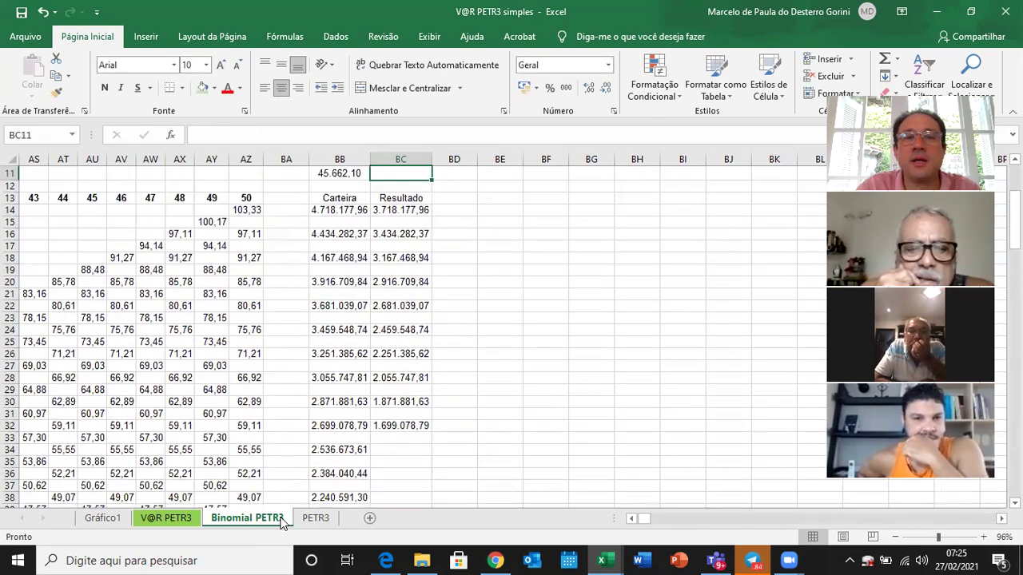
key(Down)
key(Down)
key(Down)
key(shift+Down)
key(shift+Down)
key(shift+Down)
key(shift+Down)
key(shift+Down)
key(shift+Down)
key(shift+Down)
key(shift+Down)
key(shift+Down)
key(shift+Down)
key(shift+Down)
key(shift+Down)
key(shift+Down)
key(shift+Down)
key(shift+Down)
key(shift+Down)
key(shift+Down)
key(shift+Down)
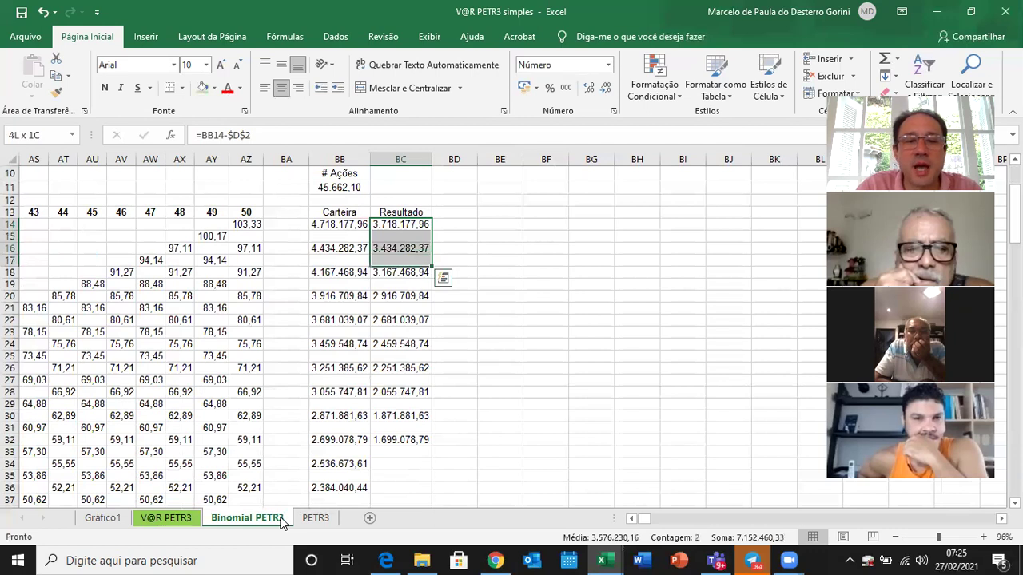
key(ctrl+c)
key(Down)
key(Down)
key(Down)
key(Down)
key(Down)
key(Down)
key(Down)
key(Down)
key(Down)
key(Down)
key(Down)
key(Down)
key(Down)
key(Down)
key(Down)
key(Down)
key(Down)
key(Down)
key(Down)
key(Down)
key(ctrl+v)
- Paste the copied Resultado formulas from BC54 down to BC72
key(Down)
key(Down)
key(Down)
key(Down)
key(Down)
key(Down)
key(Down)
key(Down)
key(Down)
key(Down)
key(Down)
key(Down)
key(Down)
key(Down)
key(Down)
key(Down)
key(Down)
key(Down)
key(Down)
key(Down)
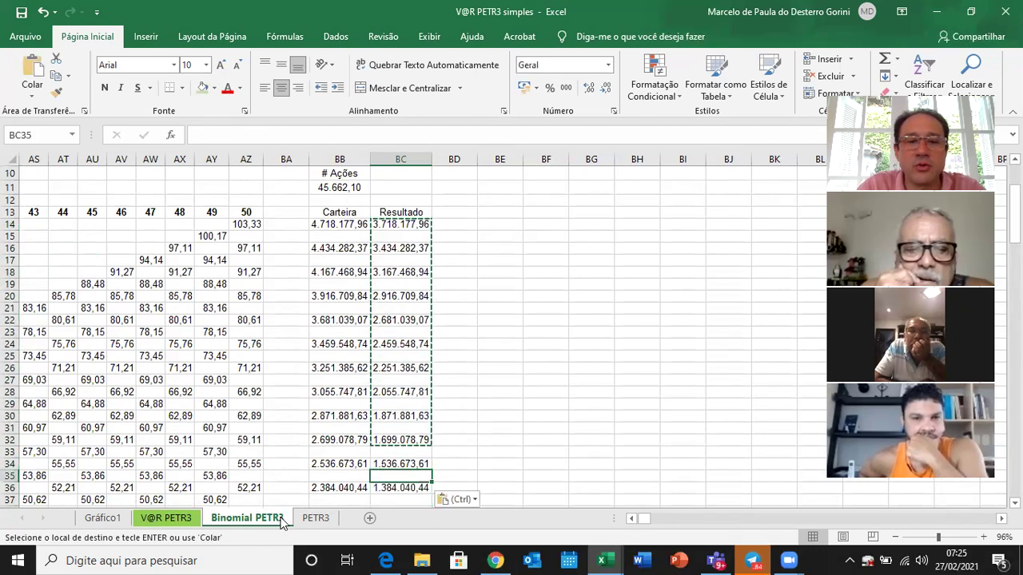
key(Up)
key(Up)
key(Up)
key(Up)
key(Up)
key(Up)
key(Up)
key(Up)
key(Up)
key(Up)
key(Up)
key(Up)
key(Up)
key(Up)
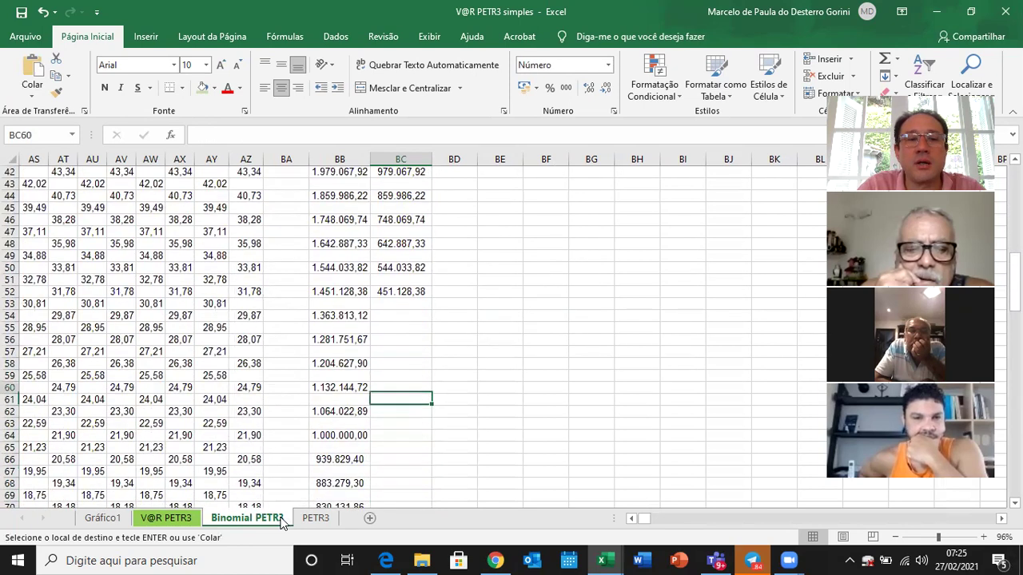
key(ctrl+v)
- Continue the Resultado column by pasting the same copied formulas from BC74 down to BC92
key(Down)
key(Down)
key(Down)
key(Down)
key(Down)
key(Down)
key(Down)
key(Down)
key(Down)
key(Down)
key(Down)
key(Down)
key(Down)
key(Down)
key(Down)
key(Down)
key(Down)
key(Down)
key(Down)
key(Down)
key(Down)
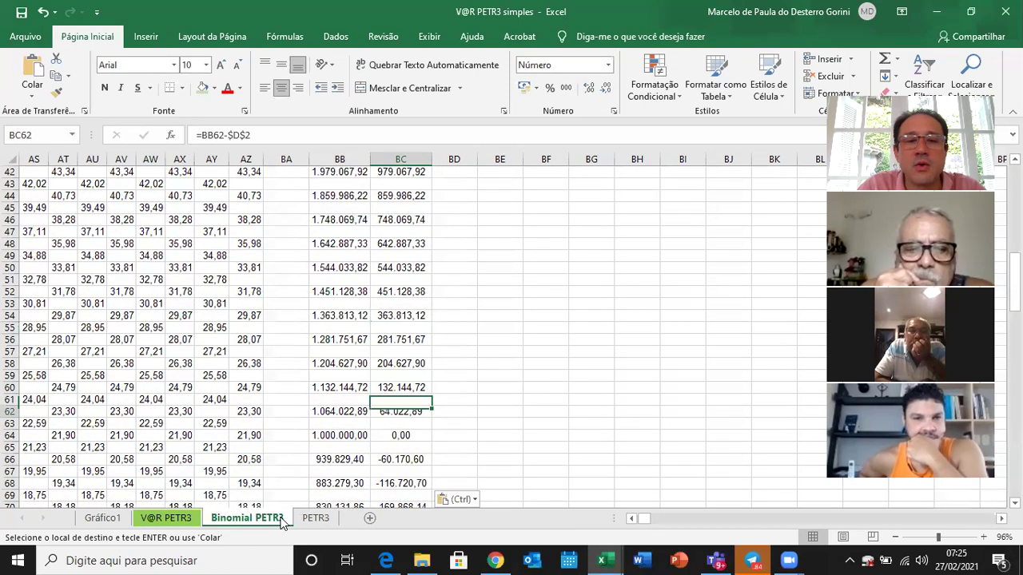
key(Up)
key(Up)
key(Up)
key(Up)
key(Up)
key(Up)
key(Up)
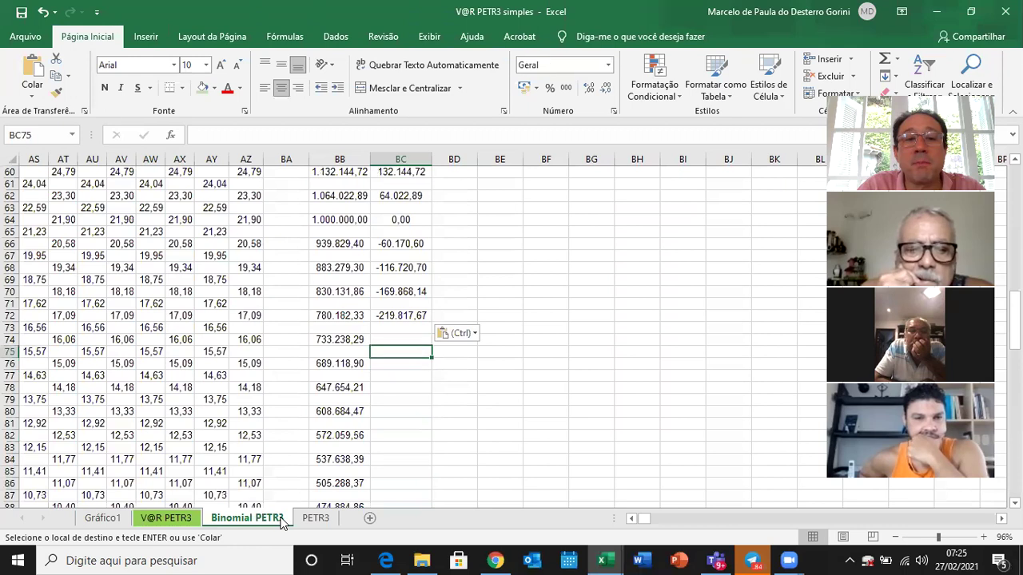
key(ctrl+v)
- Fill the Resultado cells from BC94 down to BC112 by pasting the copied formulas again
key(Down)
key(Down)
key(Down)
key(Down)
key(Down)
key(Down)
key(Down)
key(Down)
key(Down)
key(Down)
key(Down)
key(Down)
key(Down)
key(Down)
key(Down)
key(Down)
key(Down)
key(Down)
key(Down)
key(Down)
key(Down)
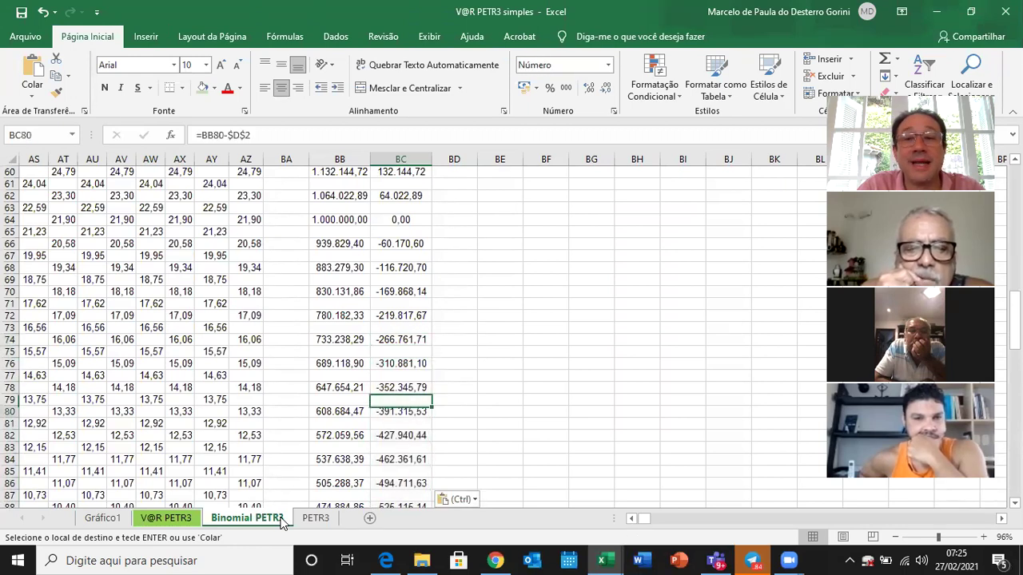
key(Up)
key(Up)
key(Up)
key(Up)
key(Up)
key(Up)
key(Up)
key(Up)
key(Up)
key(Up)
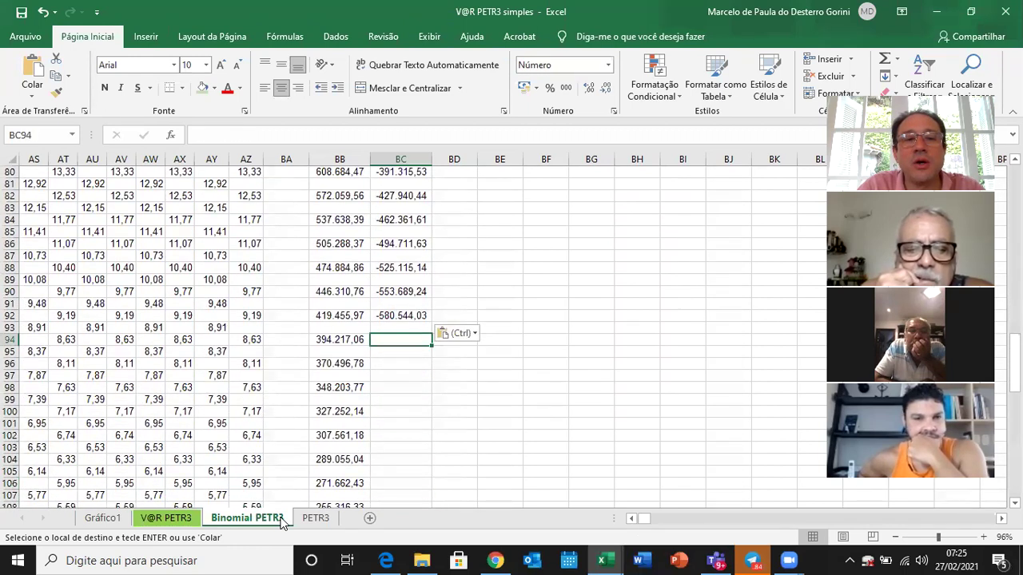
key(ctrl+v)
- Follow the Resultado column past its lower end and examine whether its formulas cover every Carteira value
key(Down)
key(Down)
key(Down)
key(Down)
key(Down)
key(Down)
key(Down)
key(Down)
key(Down)
key(Down)
key(Down)
key(Down)
key(Down)
key(Down)
key(Down)
key(Down)
key(Down)
key(Down)
key(Down)
key(Down)
key(Down)
key(Down)
key(Down)
key(Down)
key(Down)
key(Down)
key(Down)
key(Down)
key(Down)
key(Down)
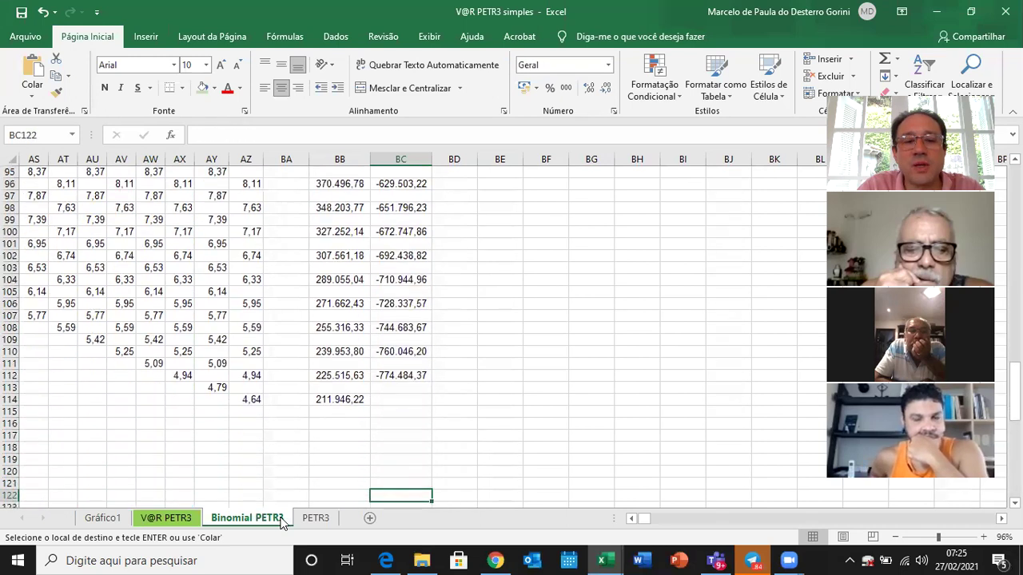
- Copy the Resultado formula from BC112 into BC114 for the last Carteira value
key(Up)
key(Up)
key(Up)
key(Up)
key(Up)
key(Up)
key(Up)
key(Up)
key(Up)
key(Up)
key(Up)
key(Up)
key(Up)
key(Up)
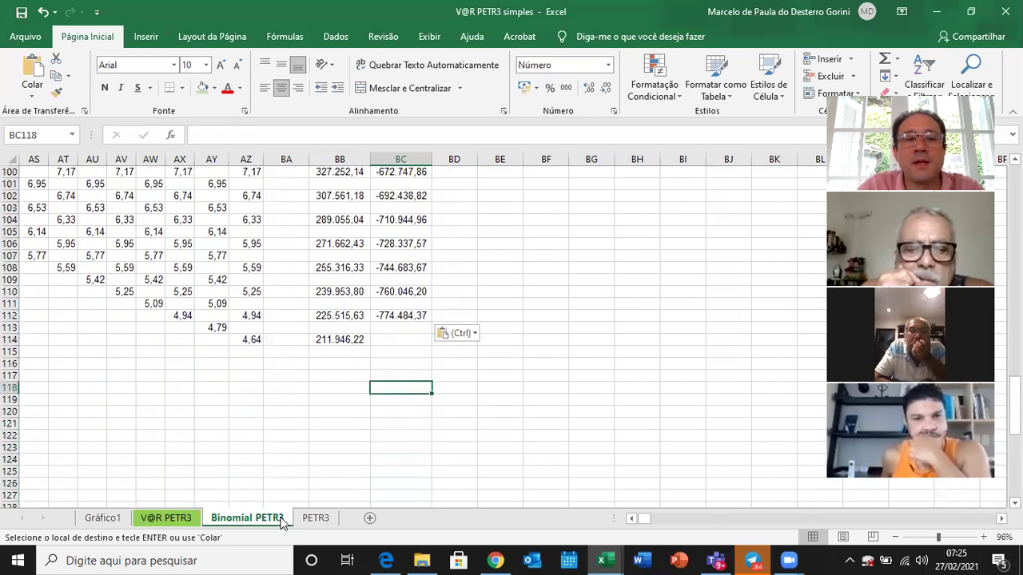
key(ctrl+c)
key(Down)
key(Down)
key(ctrl+v)
key(Left)
key(Right)
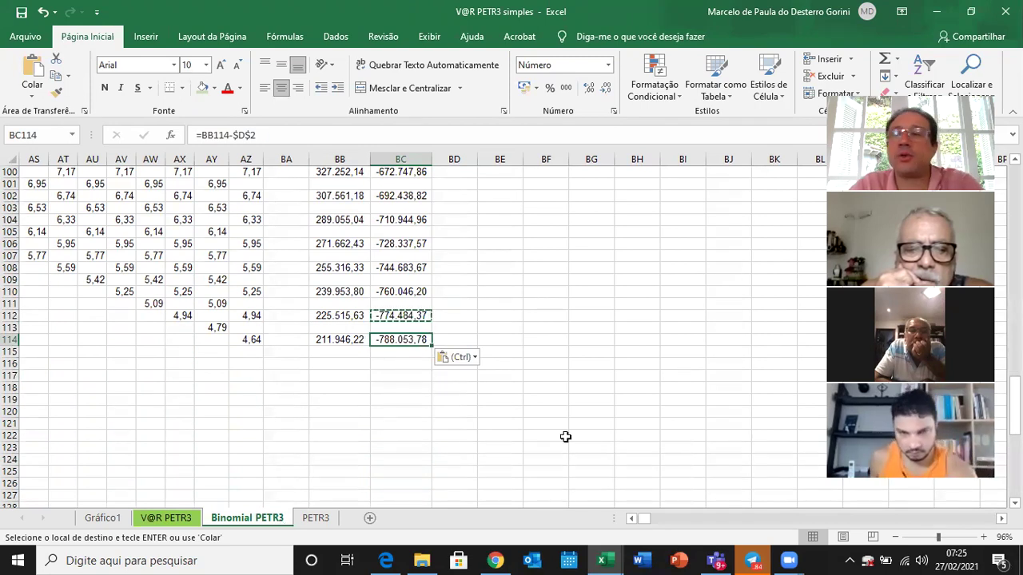
- Follow the completed Resultado column back up to its header and examine the values against the Carteira column
scroll(400, 336, up, 20)
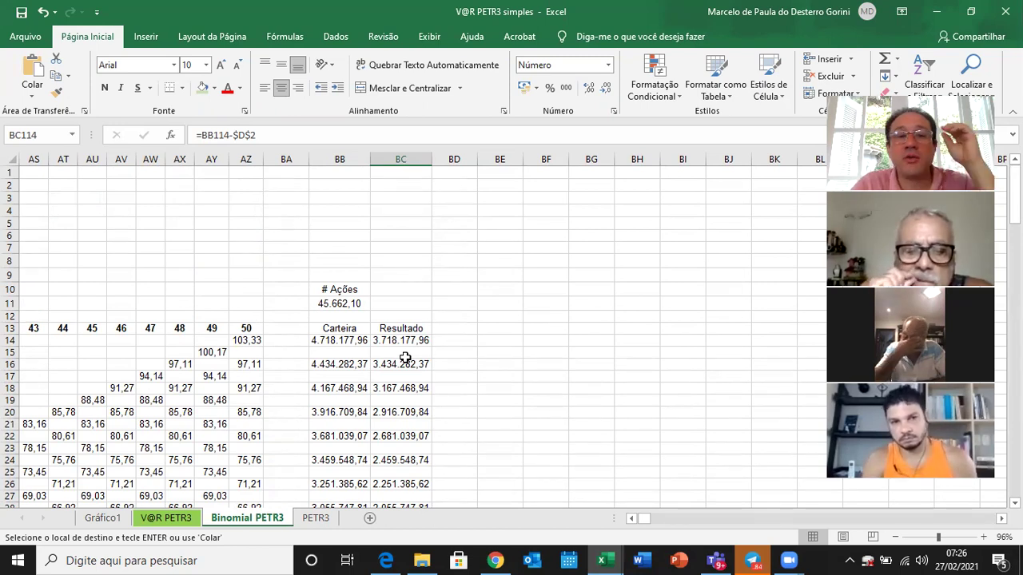
key(Up)
key(Up)
key(Up)
key(Up)
key(Up)
key(Up)
key(Up)
key(Up)
key(Up)
key(Up)
key(Up)
key(Up)
key(Up)
key(Up)
key(Up)
key(Up)
key(Up)
key(Up)
key(Up)
key(Up)
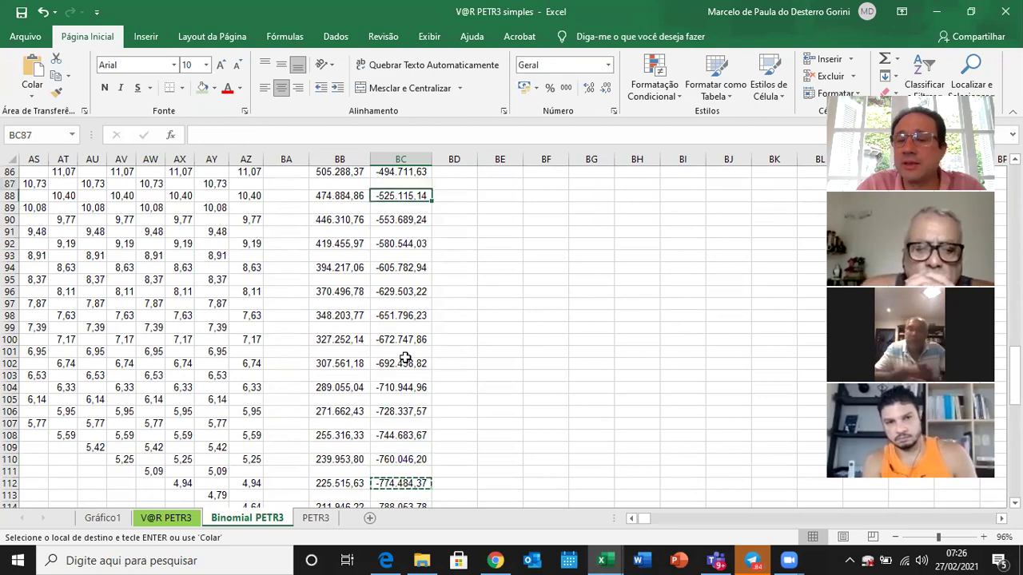
key(Up)
key(Up)
key(Up)
key(Up)
key(Up)
key(Up)
key(Up)
key(Up)
key(Up)
key(Up)
key(Up)
key(Up)
key(Up)
key(Up)
key(Up)
key(Up)
key(Up)
key(Up)
key(Up)
key(Up)
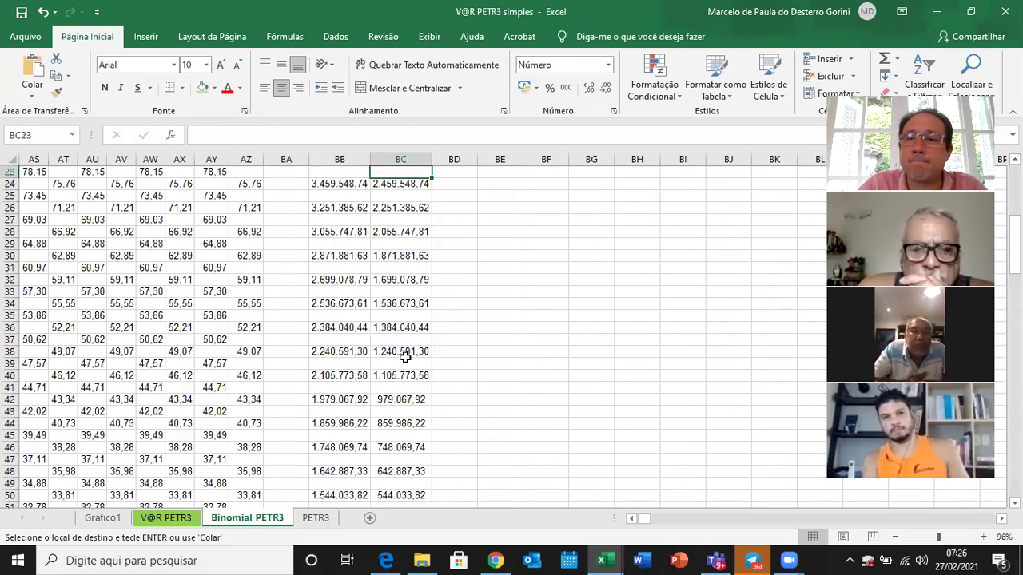
key(Up)
key(Up)
key(Up)
key(Up)
key(Up)
key(Up)
key(Up)
key(Up)
key(Up)
key(Up)
key(Up)
key(Up)
key(Up)
key(Up)
key(Up)
key(Up)
key(Up)
key(Up)
key(Up)
key(Up)
key(Down)
key(Down)
key(Down)
key(Down)
key(Down)
key(Down)
key(Down)
key(Down)
key(Down)
key(Down)
key(Down)
key(Down)
key(Down)
key(Down)
key(Right)
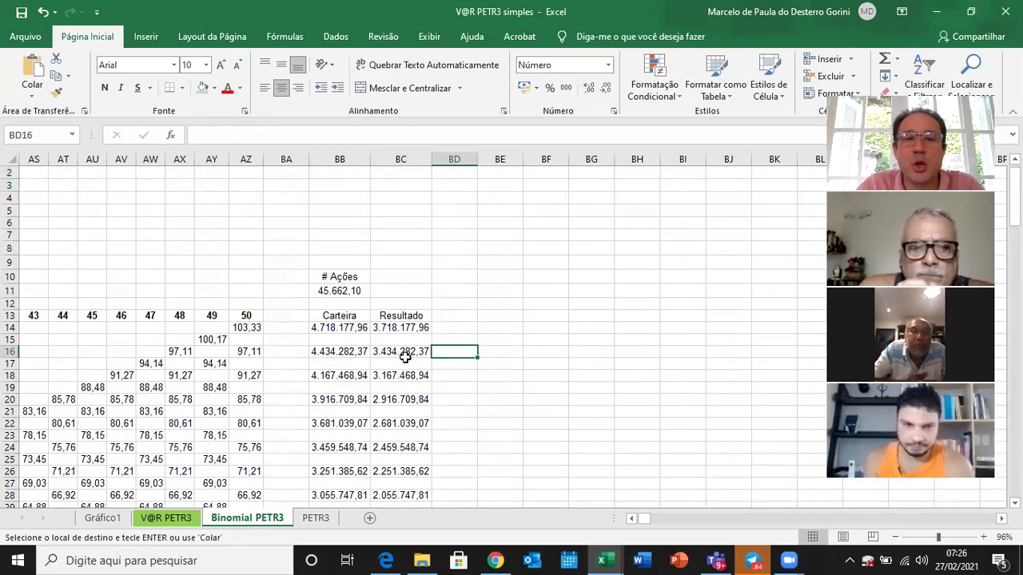
- Add the column headers Up in BE13 and Downs in BF13, beside the Resultado column
key(Up)
key(Up)
key(Up)
key(Right)
text(U)
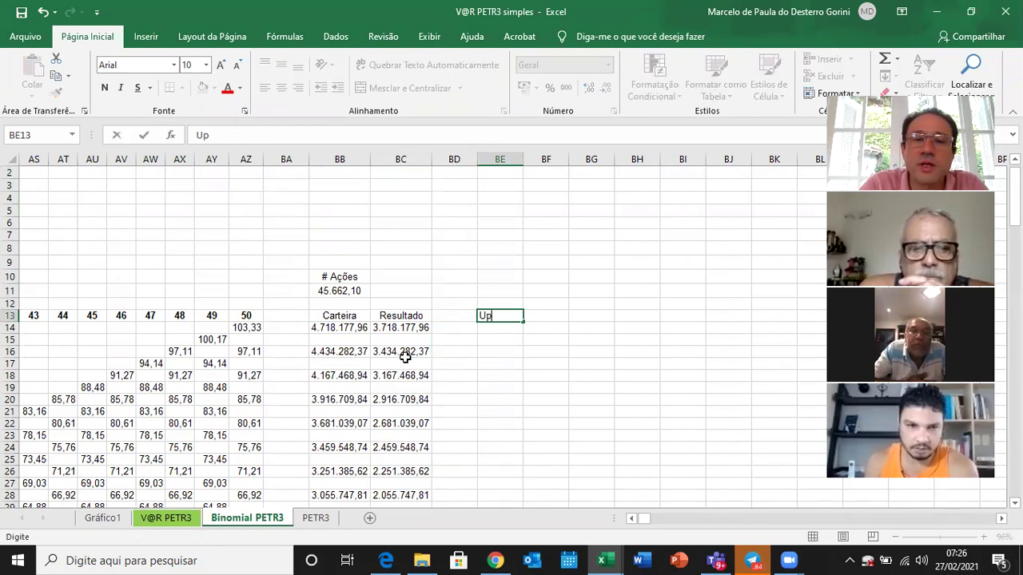
text(p)
key(Return)
key(Up)
key(Right)
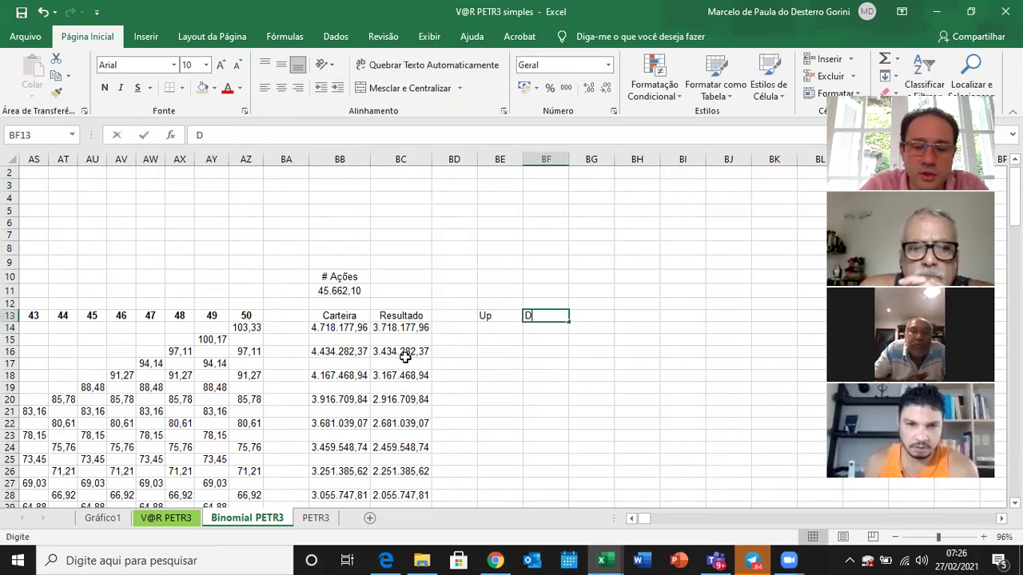
text(Downs)
key(Return)
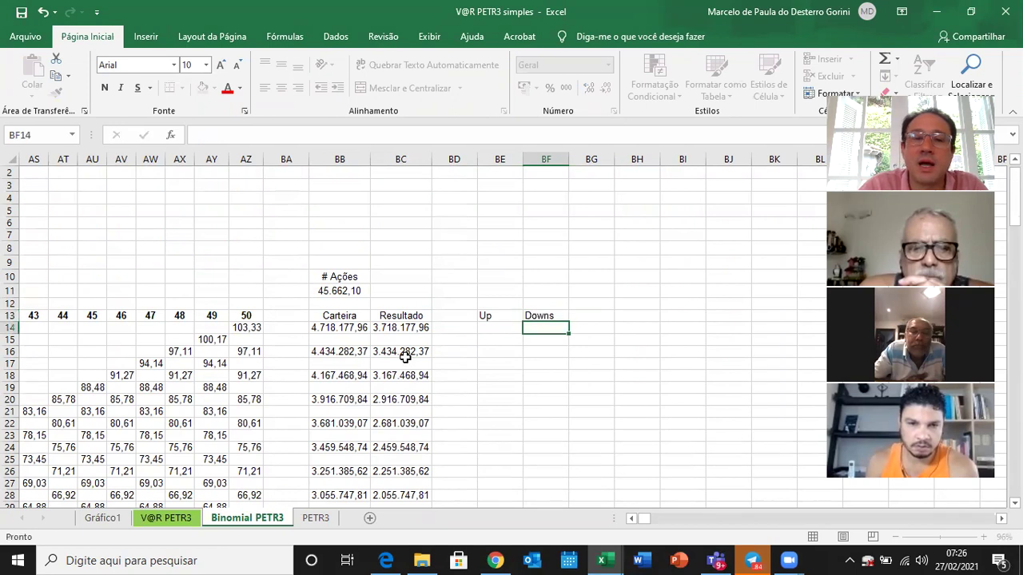
- Fill the first row below the headers with 50 for Up in BE14 and =50-0 for Downs in BF14
key(Left)
text(50)
key(Return)
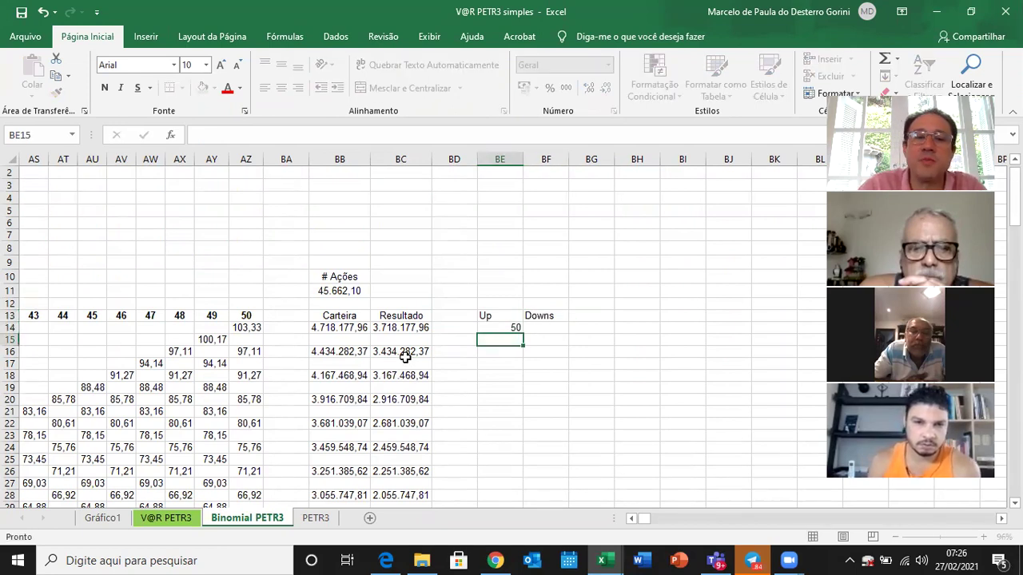
key(Up)
key(Right)
text(=)
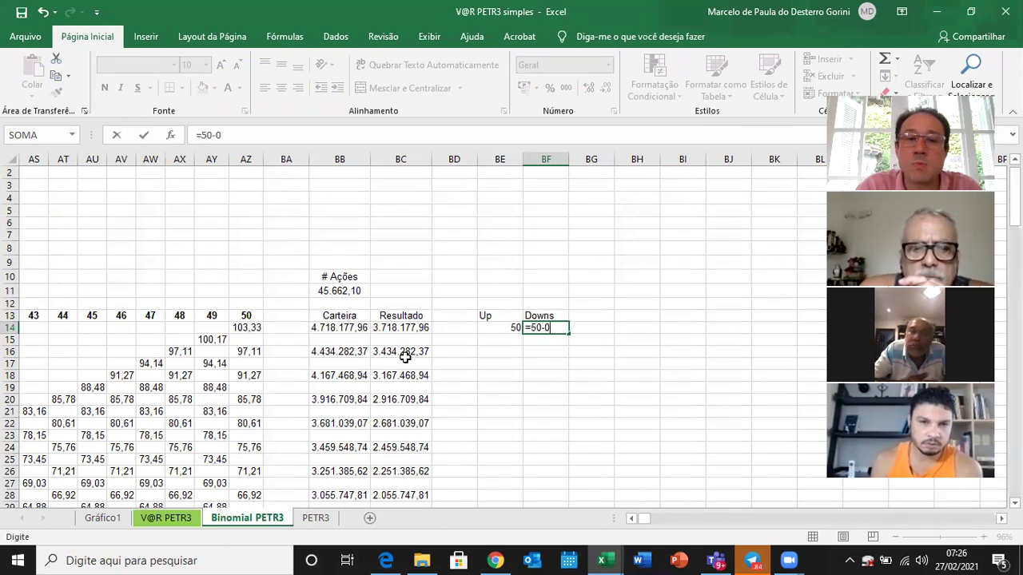
text(50-0)
key(Return)
key(Up)
key(Left)
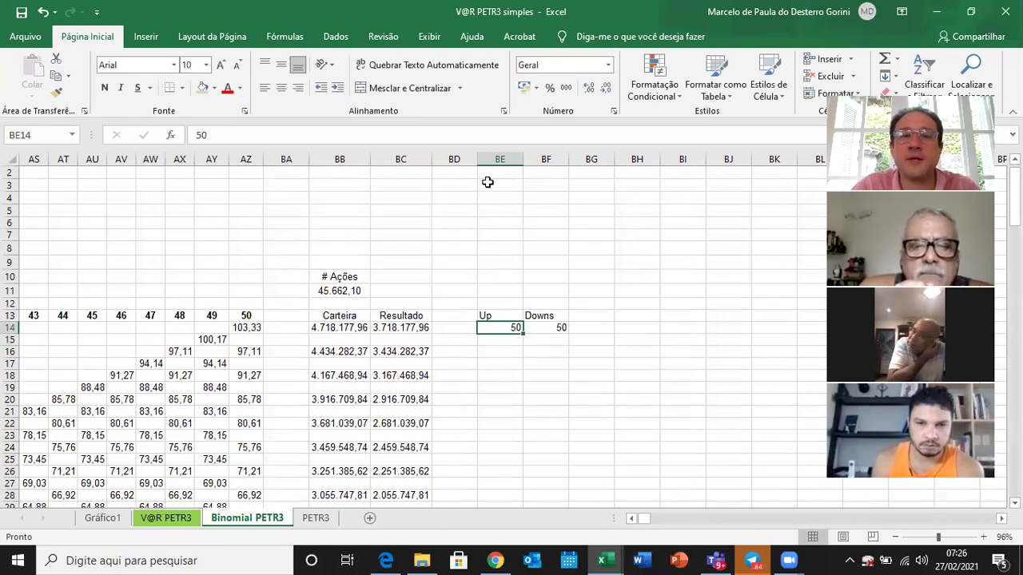
- Center the contents of columns BE and BF
drag(497, 159, 541, 159)
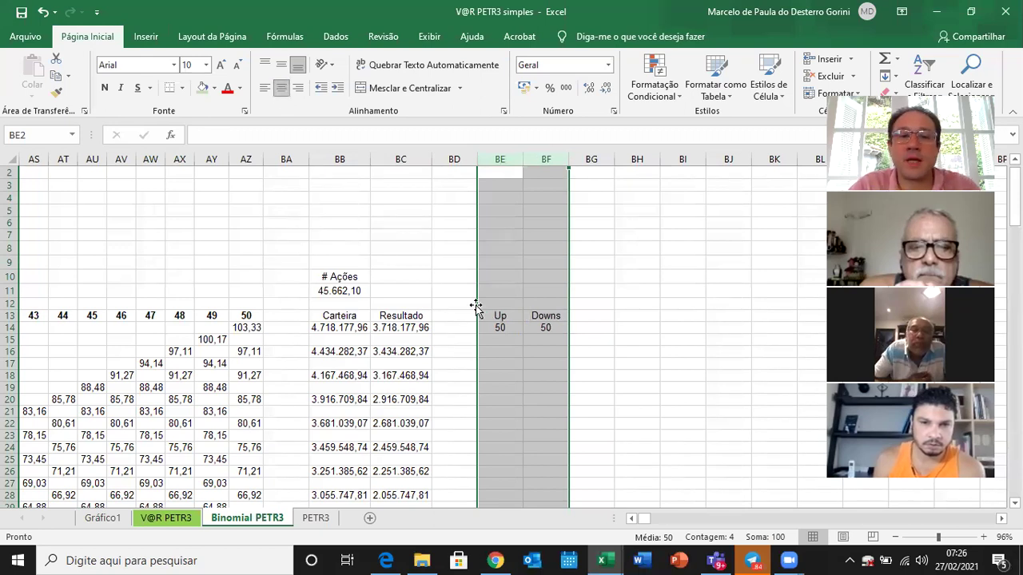
click(503, 337)
- Replace the Downs formula in BF14 with =50-BE14
key(Up)
key(Right)
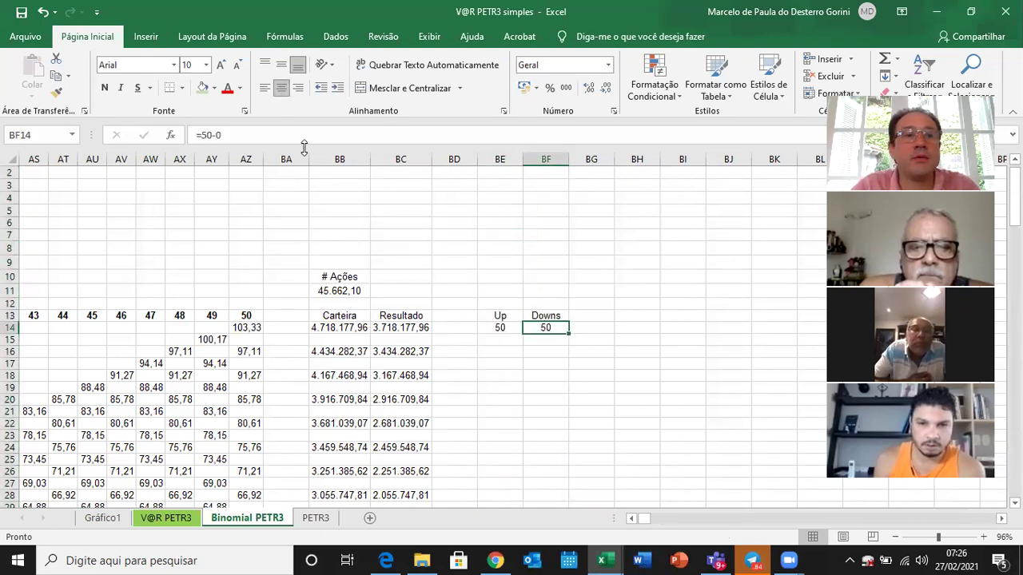
text(=)
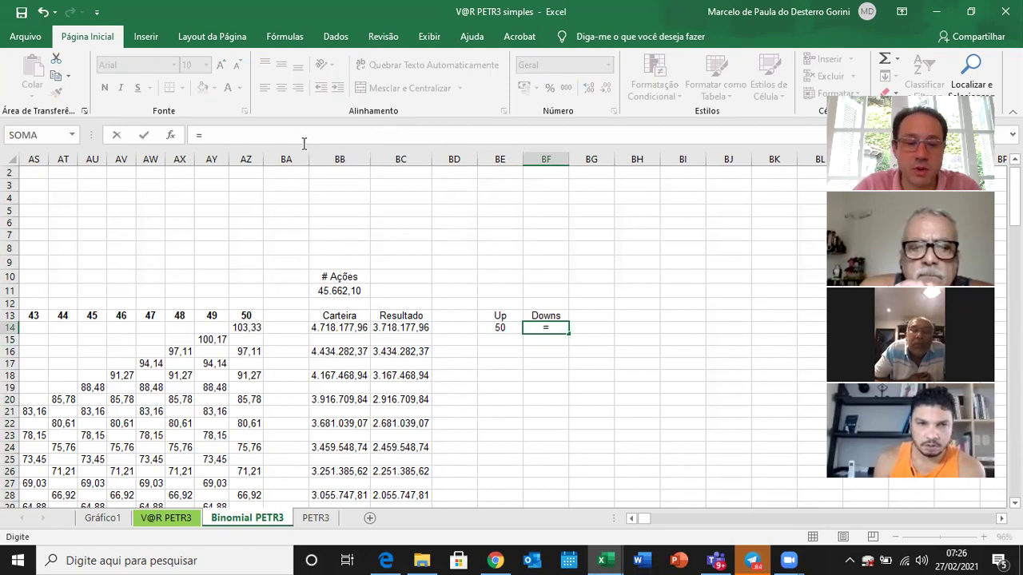
text(50-)
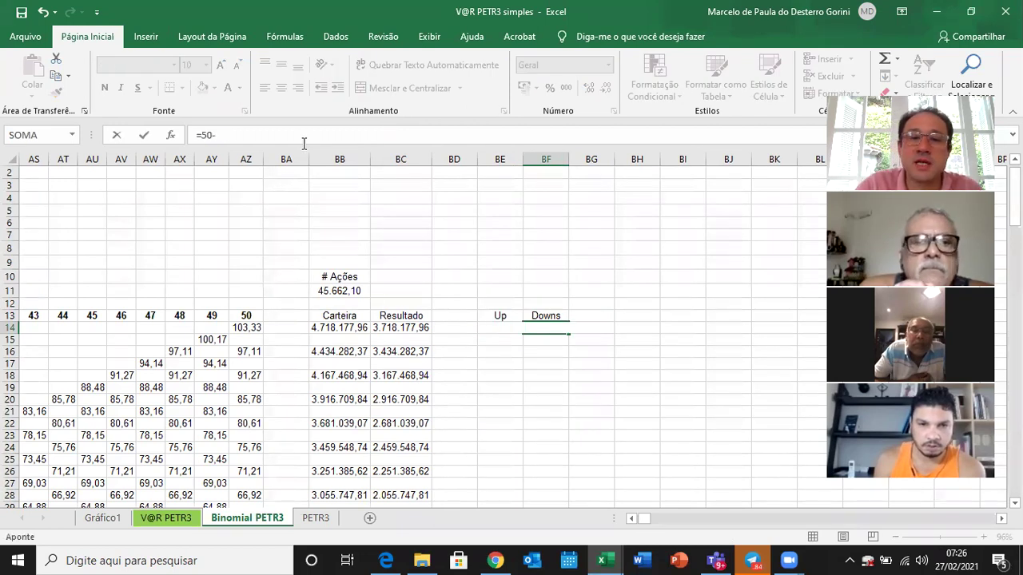
key(Left)
key(Left)
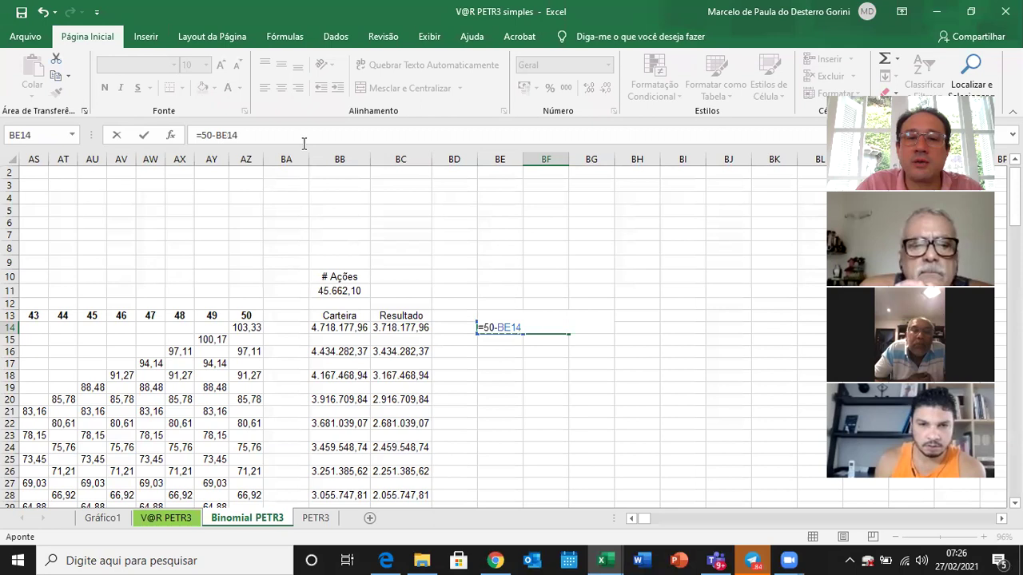
key(Escape)
key(ctrl+z)
- Copy the Up and Downs entries from BE14:BF14 into row 16, with Downs as 50 minus that row's Up
key(Left)
key(shift+Right)
key(ctrl+c)
key(ctrl+v)
key(Down)
key(Down)
key(ctrl+v)
key(Down)
key(Up)
key(Right)
text(=50-)
key(Left)
key(Return)
key(Up)
key(Up)
key(Up)
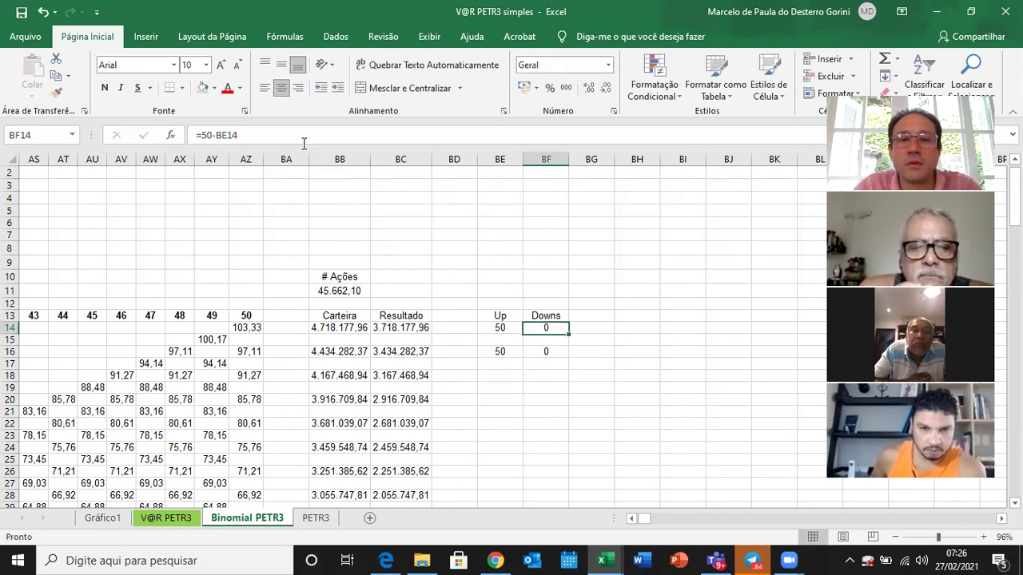
- Examine the Up and Downs entries in rows 14 and 16 and check which cells their formulas reference
key(Left)
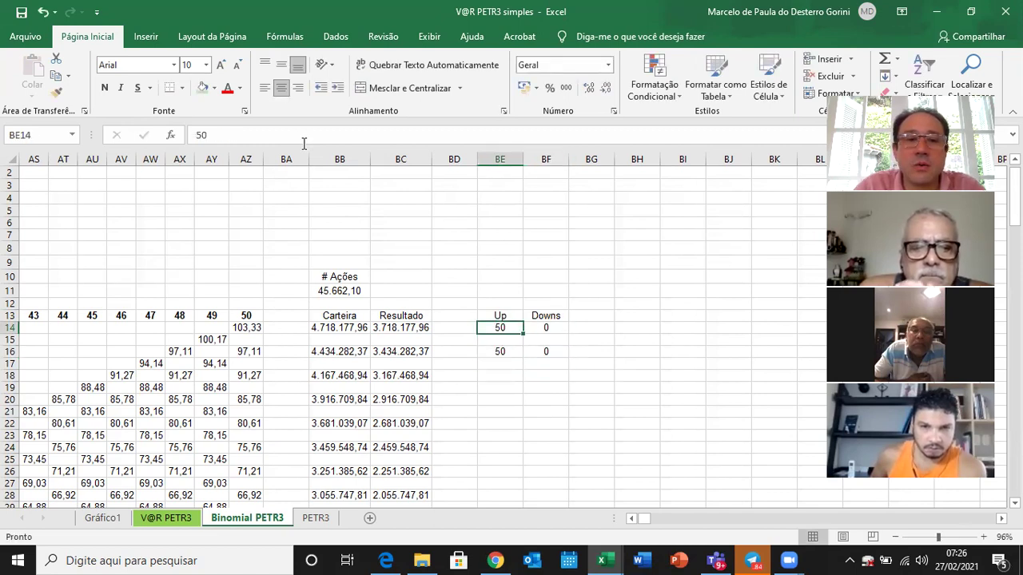
key(Down)
key(Right)
key(Up)
key(Up)
key(Down)
key(Down)
key(Up)
key(Up)
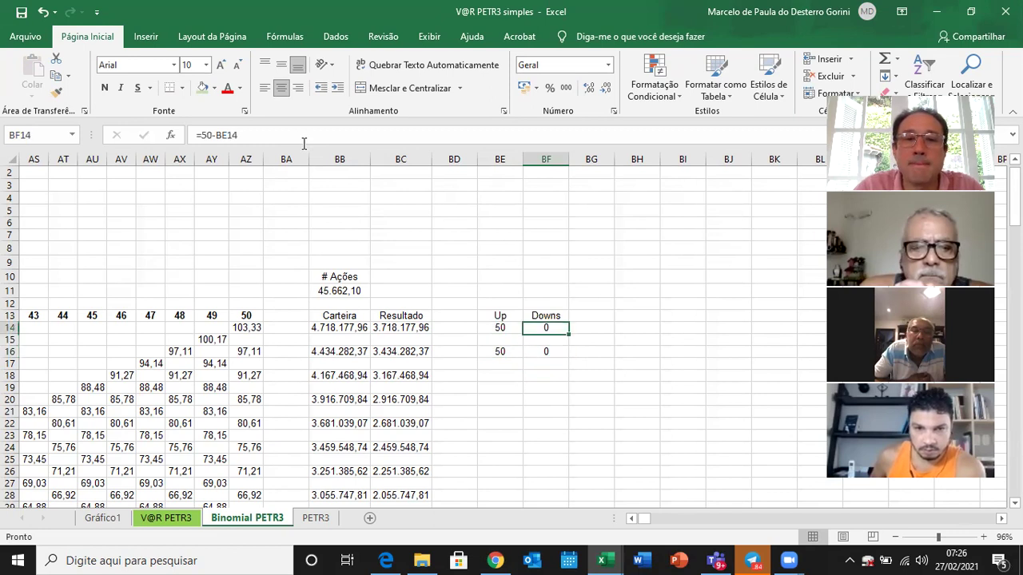
key(Up)
key(Left)
key(Right)
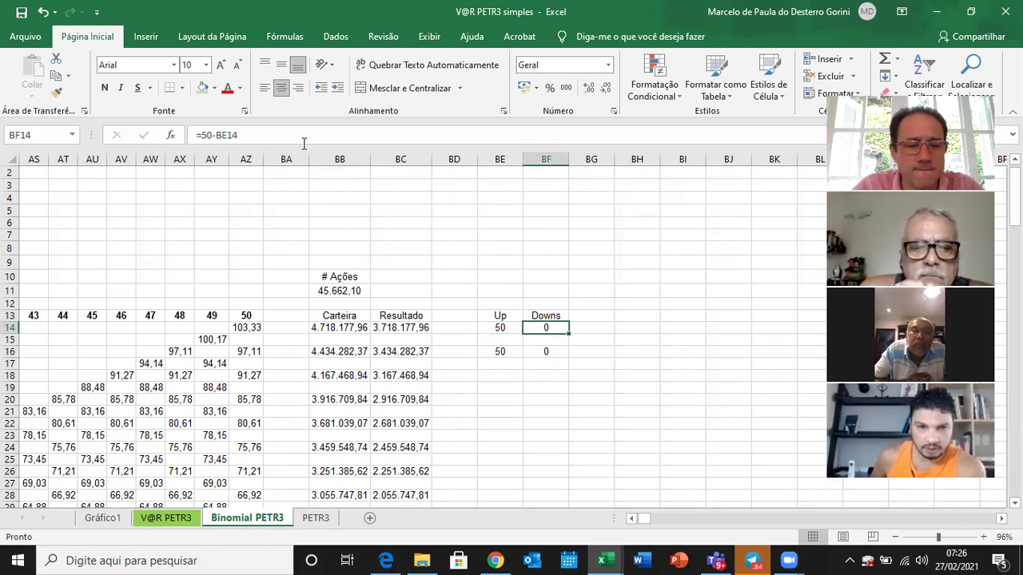
- Set the Up cell BE16 to the formula =BE14-1
key(Left)
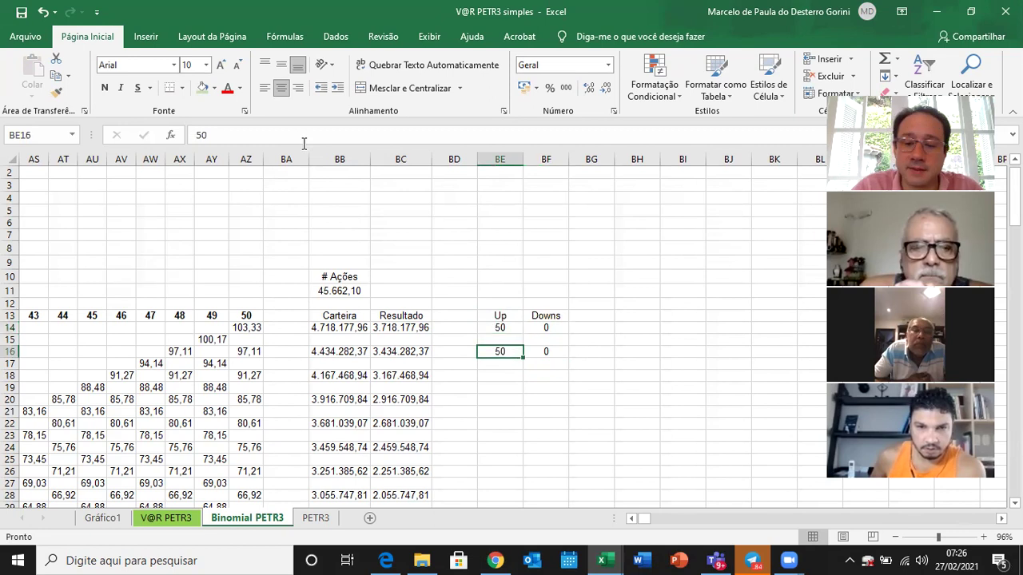
text(=)
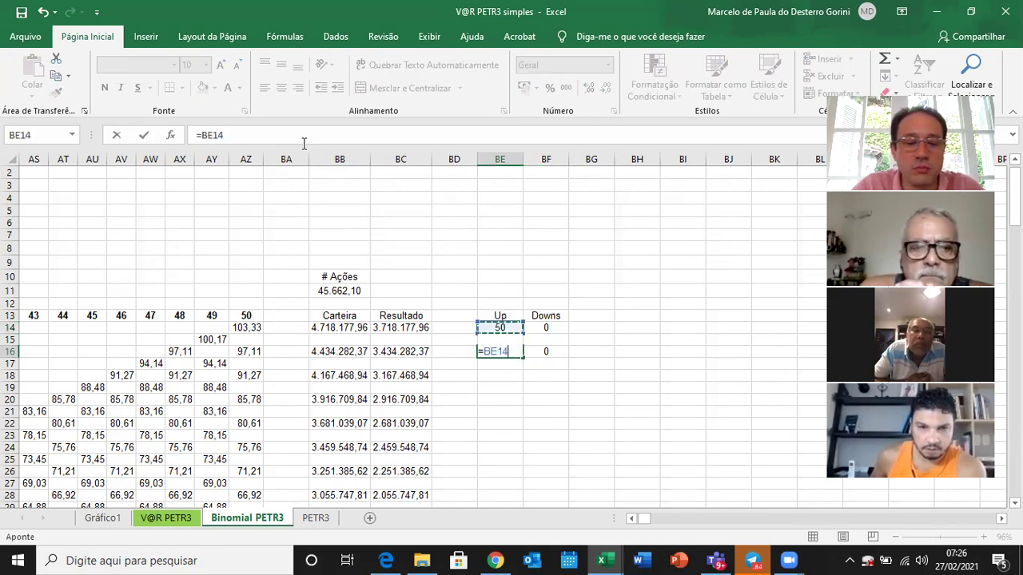
text(BE14-1)
key(Tab)
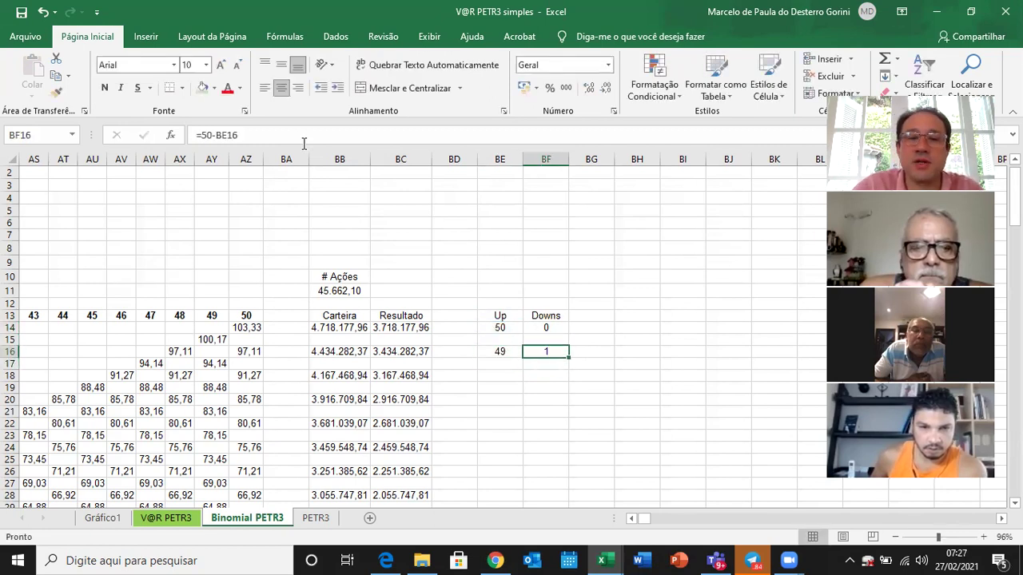
- Copy the Up and Downs formulas from BE16:BF16 into rows 18, 20 and 22
key(shift+Left)
key(ctrl+c)
key(Down)
key(Down)
key(ctrl+v)
key(Down)
key(Down)
key(ctrl+v)
key(Down)
key(Down)
key(ctrl+v)
key(Down)
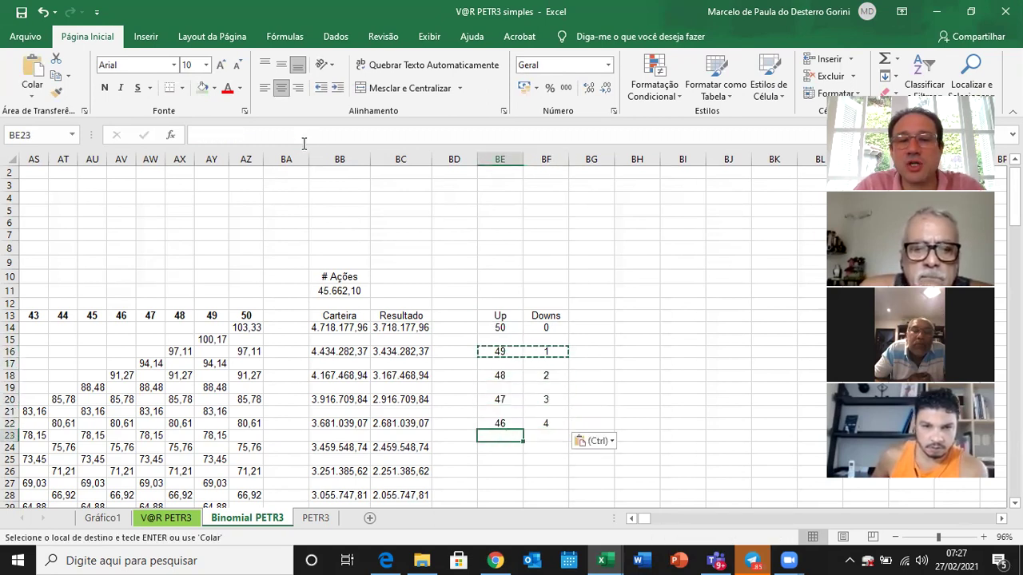
- Copy the Up and Downs block BE16:BF22 and paste it starting at BE24, keeping the alternating-row spacing
key(Down)
key(ctrl)
key(Up)
key(Up)
key(Up)
key(Up)
key(Up)
key(Up)
key(Up)
key(Up)
key(Up)
key(Up)
key(Down)
key(Down)
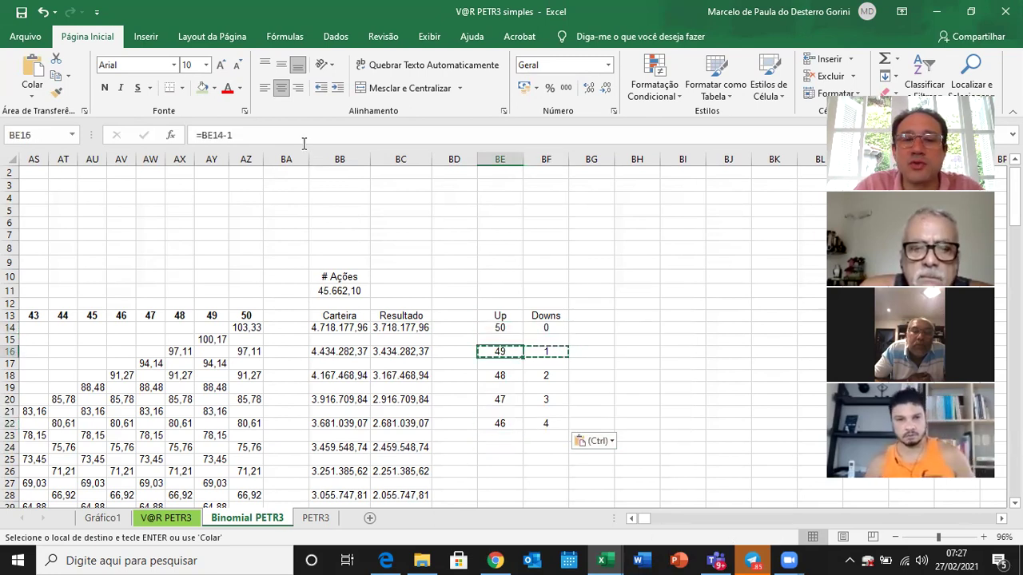
key(shift+Right)
key(shift+Down)
key(shift+Down)
key(shift+Down)
key(shift+Down)
key(shift+Down)
key(shift+Down)
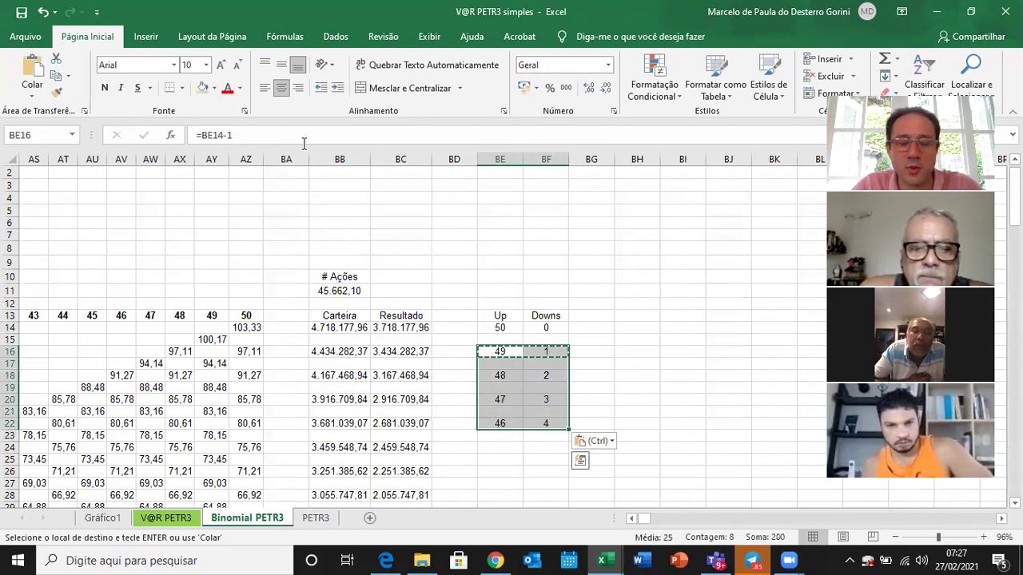
key(Down)
key(Down)
key(Down)
key(Down)
key(Down)
key(Down)
key(Down)
key(Down)
key(ctrl+v)
key(Down)
- Copy the enlarged Up and Downs block BE16:BF30 and paste it starting at BE32
key(Up)
key(Up)
key(Up)
key(Up)
key(Up)
key(Up)
key(Up)
key(Up)
key(Up)
key(Up)
key(Up)
key(Down)
key(Down)
key(shift+Right)
key(shift+Down)
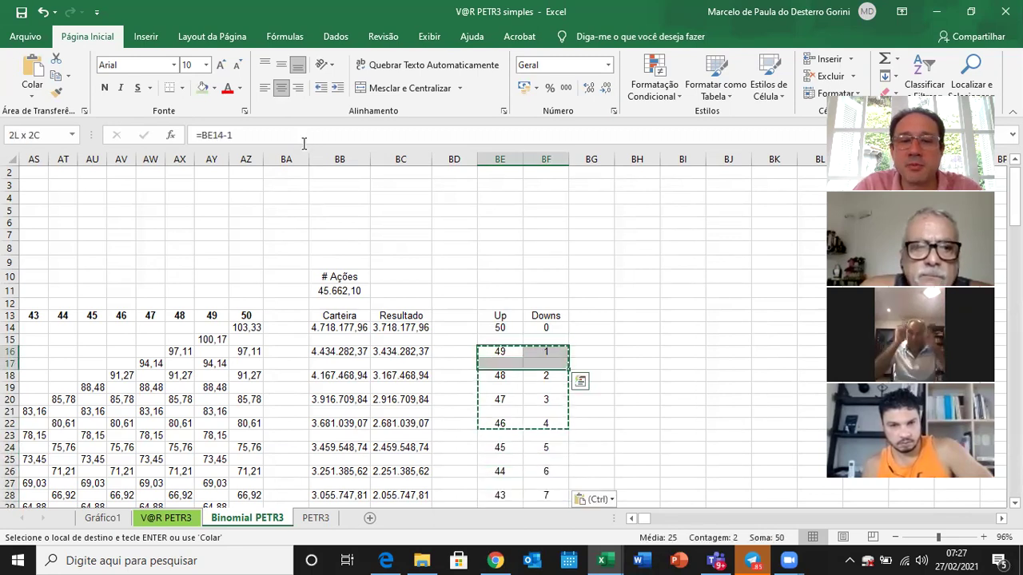
key(shift+Down)
key(shift+Down)
key(shift+Down)
key(shift+Down)
key(shift+Down)
key(shift+Down)
key(shift+Down)
key(shift+Down)
key(shift+Down)
key(shift+Down)
key(shift+Down)
key(shift+Down)
key(shift+Down)
key(shift+Down)
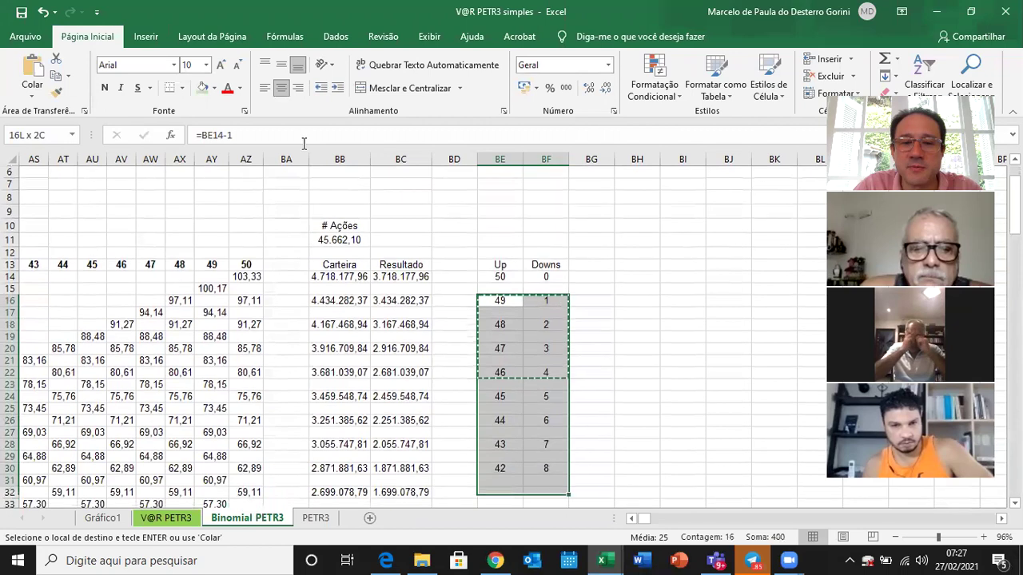
key(shift+Up)
key(ctrl+c)
key(Down)
key(Down)
key(Down)
key(Down)
key(Down)
key(Down)
key(Down)
key(Down)
key(Down)
key(Down)
key(Down)
key(Down)
key(Down)
key(Down)
key(Down)
key(Down)
key(ctrl+v)
- Copy the Up and Downs block BE16:BF46 and paste it starting at BE48
key(Up)
key(Up)
key(Up)
key(Up)
key(Up)
key(Up)
key(Up)
key(Up)
key(Up)
key(Up)
key(Up)
key(Up)
key(Up)
key(Up)
key(Up)
key(Up)
key(shift+Right)
key(shift+Down)
key(shift+Down)
key(shift+Down)
key(shift+Down)
key(shift+Down)
key(shift+Down)
key(shift+Down)
key(shift+Down)
key(shift+Down)
key(shift+Down)
key(shift+Down)
key(shift+Down)
key(shift+Down)
key(shift+Down)
key(shift+Down)
key(shift+Down)
key(shift+Down)
key(shift+Down)
key(shift+Down)
key(shift+Down)
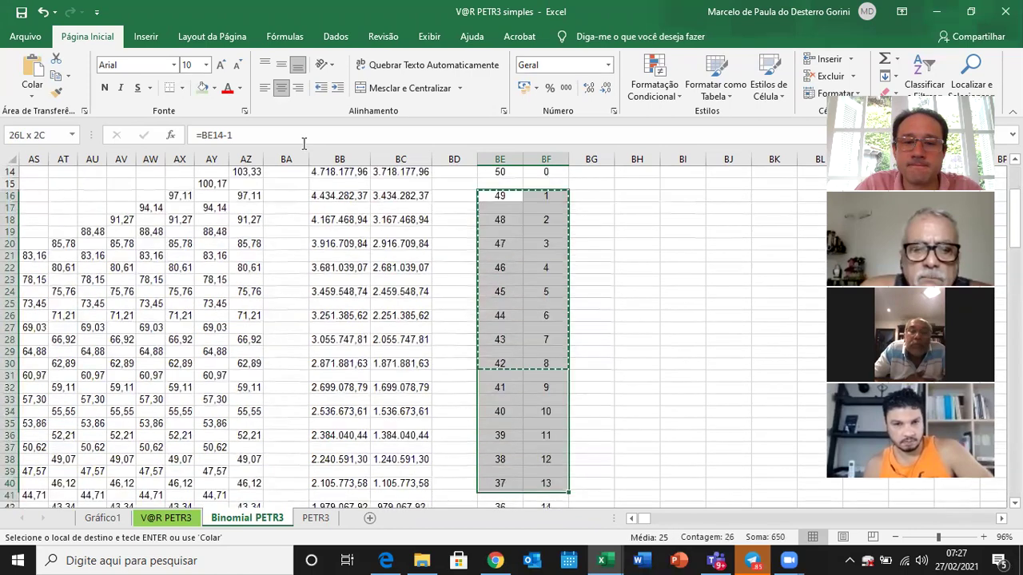
key(shift+Down)
key(shift+Down)
key(shift+Down)
key(shift+Down)
key(shift+Down)
key(shift+Down)
key(shift+Down)
key(shift+Down)
key(shift+Down)
key(shift+Down)
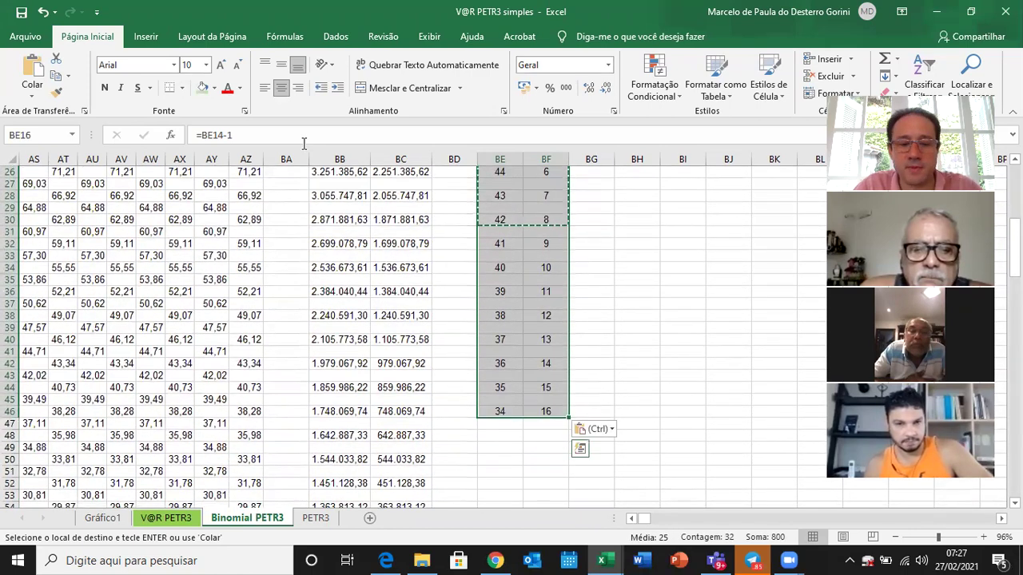
key(Down)
key(Down)
key(Down)
key(Down)
key(Down)
key(Down)
key(Down)
key(Down)
key(Down)
key(Down)
key(Down)
key(Down)
key(Down)
key(Down)
key(Down)
key(Down)
key(Down)
key(Down)
key(Down)
key(Down)
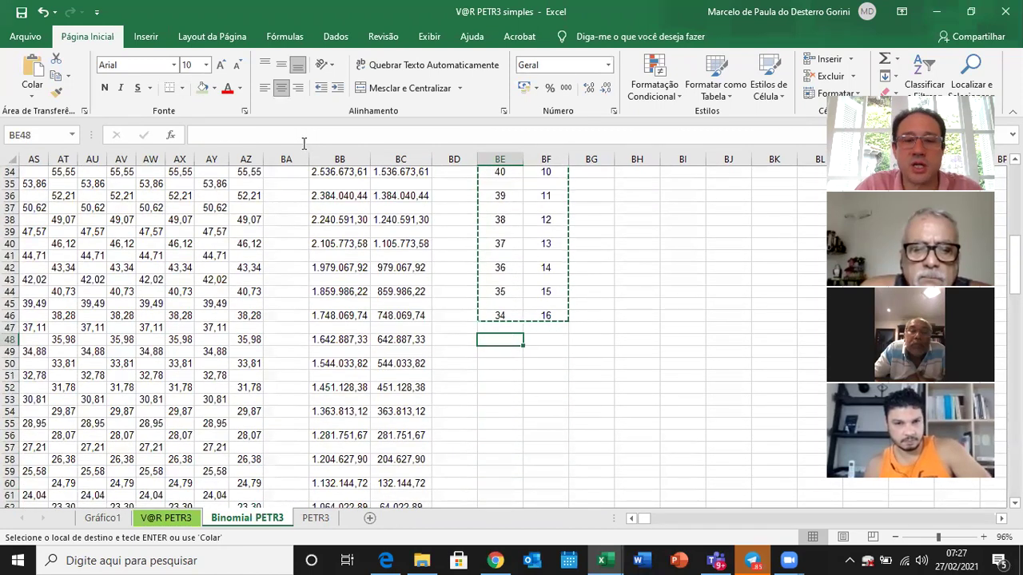
key(ctrl+v)
key(Up)
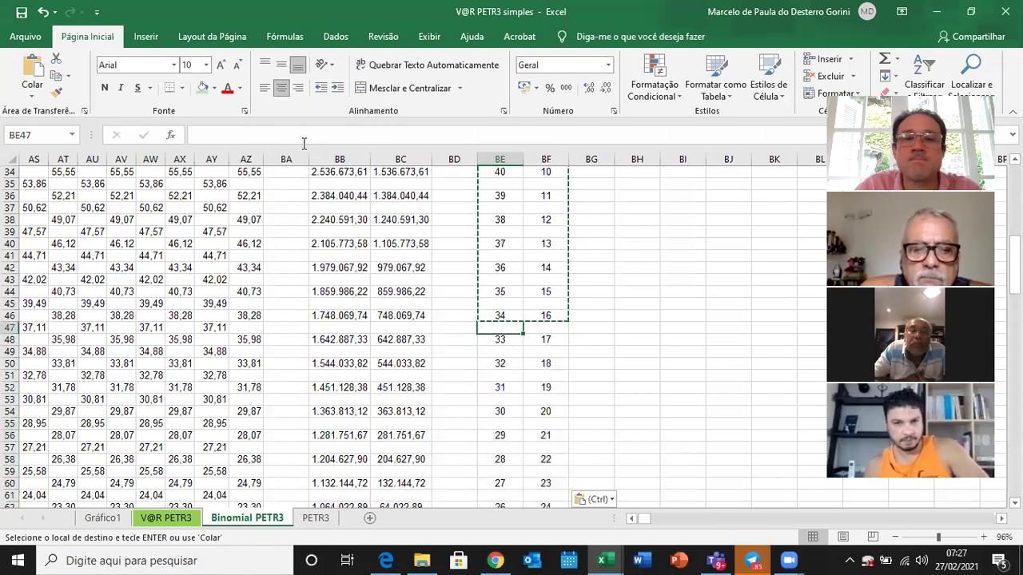
- Copy the Up and Downs block BE16:BF70 and paste it starting at BE80, keeping the alternating-row spacing
key(Up)
key(Up)
key(Up)
key(Up)
key(Up)
key(Up)
key(Up)
key(Up)
key(Up)
key(Up)
key(Up)
key(Up)
key(Up)
key(Up)
key(Up)
key(Up)
key(Up)
key(Up)
key(Up)
key(Up)
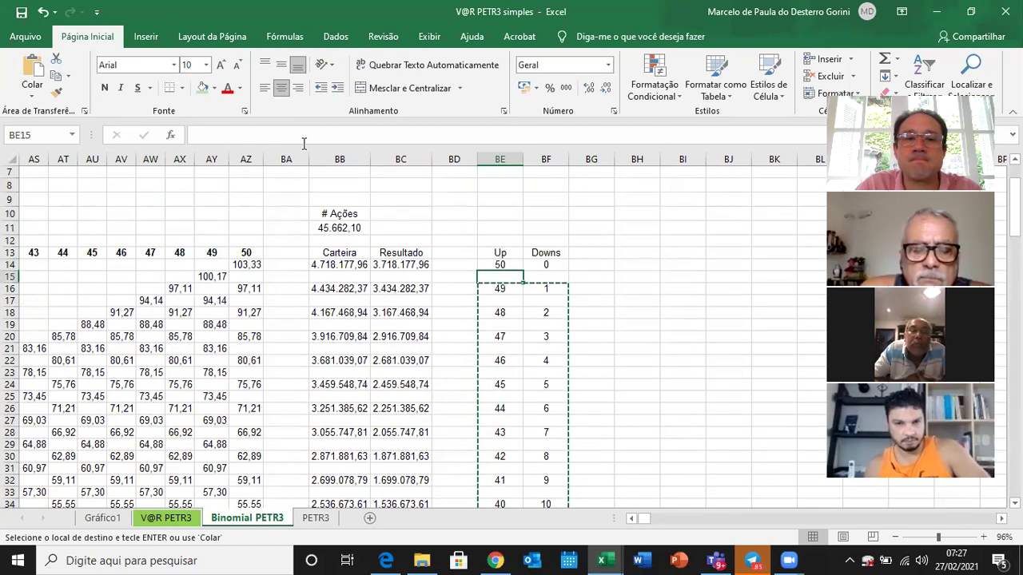
key(shift+Right)
key(shift+Down)
key(shift+Down)
key(shift+Down)
key(shift+Down)
key(shift+Down)
key(shift+Down)
key(shift+Down)
key(shift+Down)
key(shift+Down)
key(shift+Down)
key(shift+Down)
key(shift+Down)
key(shift+Down)
key(shift+Down)
key(shift+Down)
key(shift+Down)
key(shift+Down)
key(shift+Down)
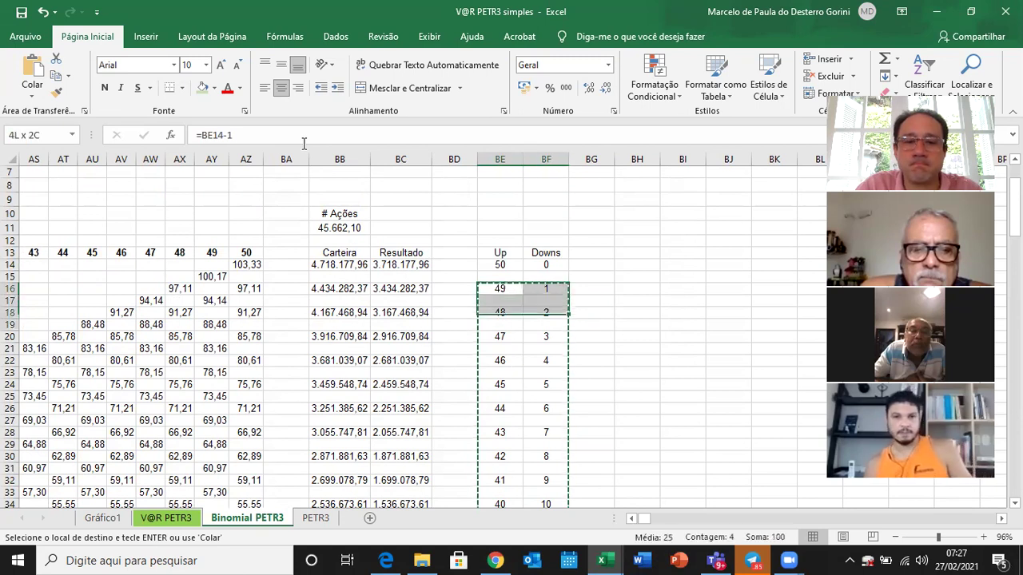
key(shift+Down)
key(shift+Down)
key(shift+Down)
key(shift+Down)
key(shift+Down)
key(shift+Down)
key(shift+Down)
key(shift+Down)
key(shift+Down)
key(shift+Down)
key(shift+Down)
key(shift+Down)
key(shift+Down)
key(shift+Down)
key(shift+Down)
key(shift+Down)
key(shift+Down)
key(shift+Down)
key(shift+Down)
key(shift+Down)
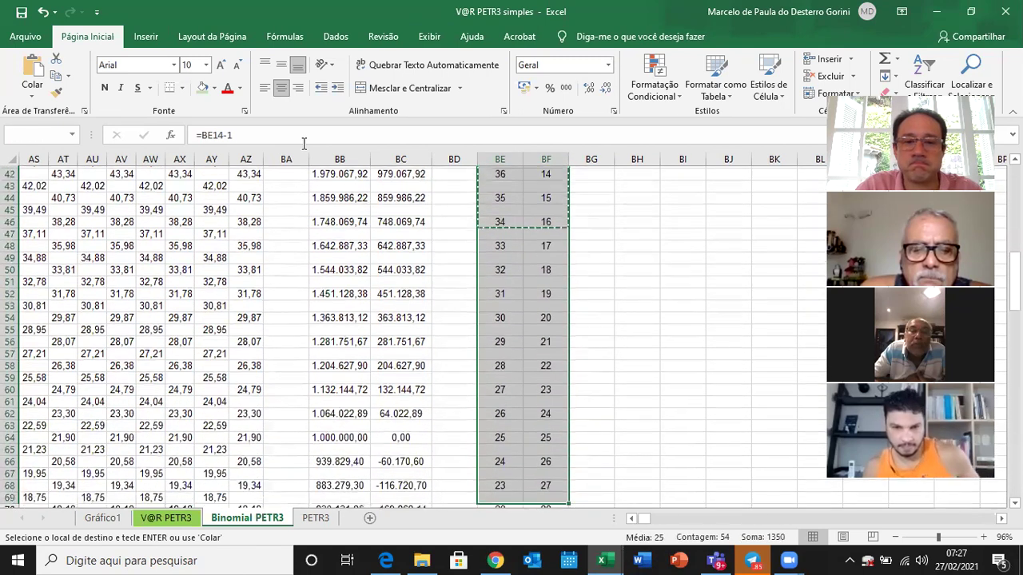
key(Down)
key(Down)
key(Down)
key(Down)
key(Down)
key(Down)
key(Down)
key(Down)
key(Down)
key(Down)
key(Down)
key(Down)
key(Down)
key(Down)
key(Down)
key(Down)
key(Down)
key(Down)
key(Down)
key(Down)
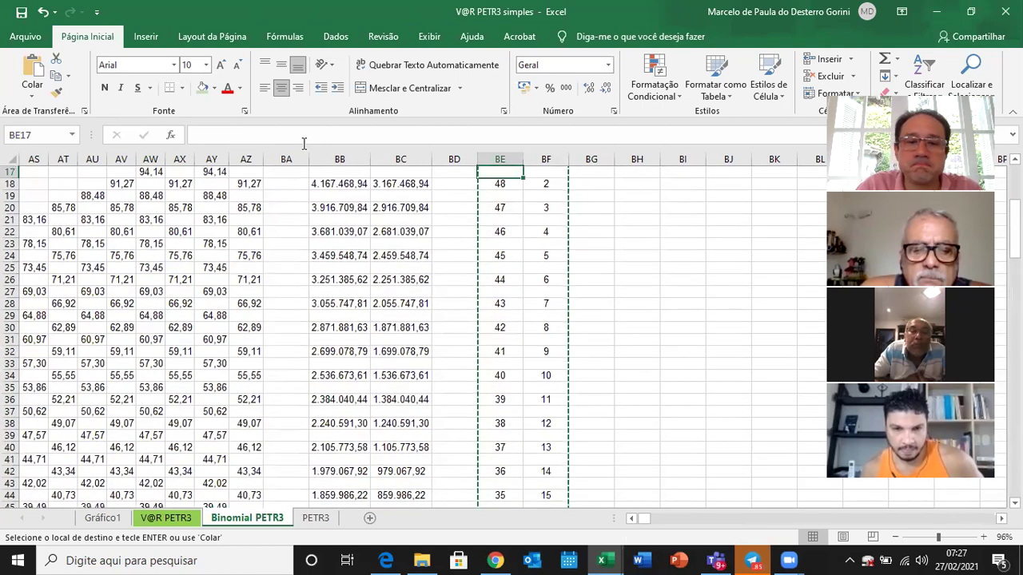
key(Down)
key(Down)
key(Down)
key(Down)
key(Down)
key(Down)
key(Down)
key(Down)
key(Down)
key(Down)
key(Down)
key(Down)
key(Down)
key(Down)
key(Down)
key(Down)
key(Down)
key(Down)
key(Down)
key(Down)
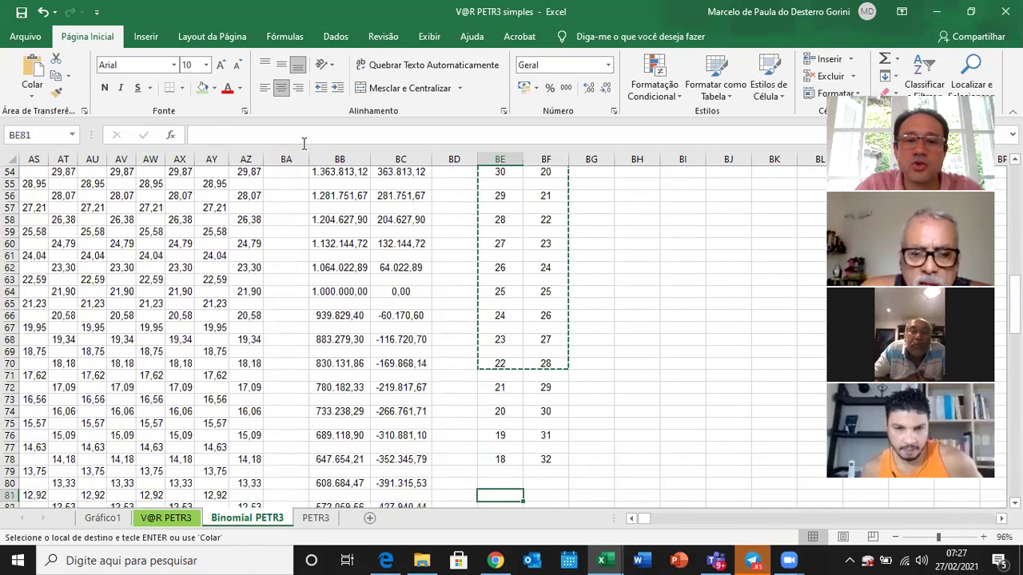
key(Up)
key(Up)
key(Up)
key(Up)
key(Up)
key(Up)
key(Up)
key(Up)
key(Up)
key(Up)
key(Up)
key(Up)
key(Up)
key(Up)
key(Up)
key(Up)
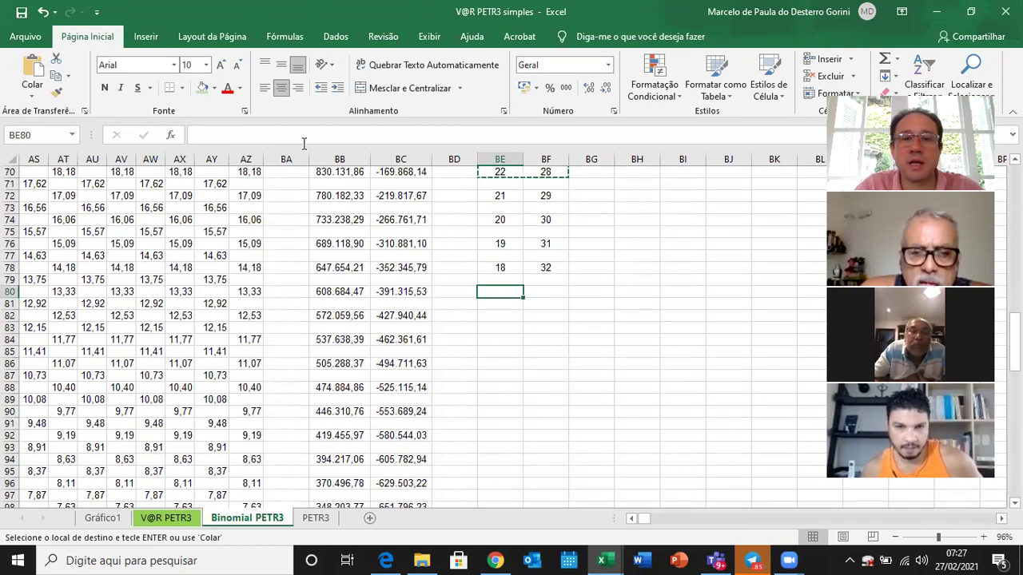
key(shift+Down)
key(shift+Down)
key(shift+Down)
key(shift+Down)
key(shift+Down)
key(shift+Down)
key(shift+Down)
key(shift+Down)
key(shift+Down)
key(shift+Down)
key(shift+Down)
key(shift+Down)
key(shift+Down)
key(shift+Down)
key(shift+Down)
key(shift+Down)
key(shift+Down)
key(ctrl+v)
- Clear the surplus Up and Downs counts below row 114, from BE116:BF116 to the end of both columns
key(Down)
key(Down)
key(Down)
key(Down)
key(Down)
key(Down)
key(Down)
key(Down)
key(Down)
key(Down)
key(Down)
key(Down)
key(Down)
key(Down)
key(Down)
key(Down)
key(Down)
key(Down)
key(Down)
key(Down)
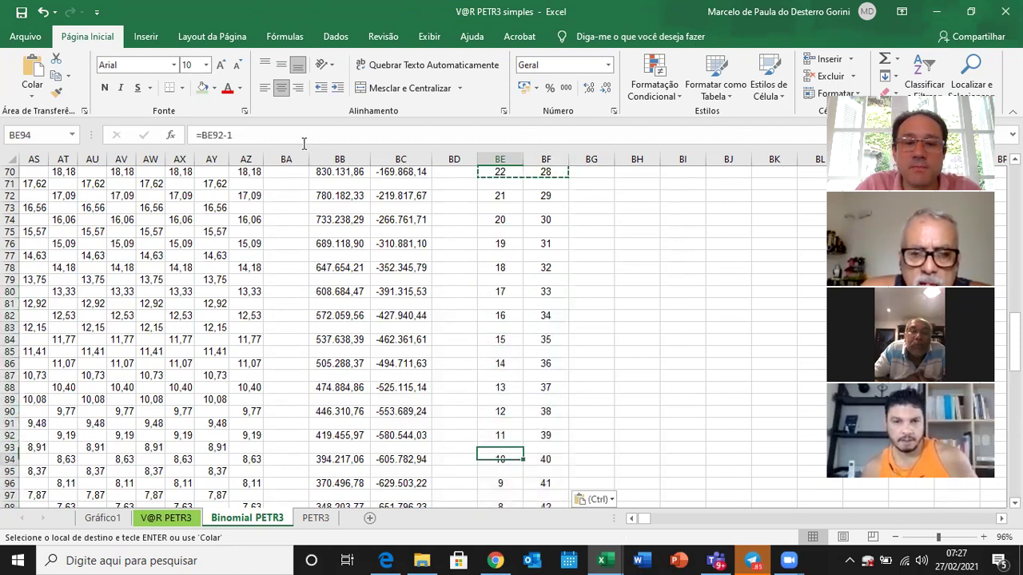
key(Down)
key(Down)
key(Down)
key(Down)
key(Down)
key(Down)
key(Down)
key(Down)
key(Down)
key(Down)
key(Down)
key(Down)
key(Down)
key(Down)
key(shift+Up)
key(shift+Up)
key(shift+Up)
key(shift+Up)
key(shift+Up)
key(shift+Up)
key(shift+Up)
key(shift+Up)
key(shift+Up)
key(shift+Up)
key(shift+Up)
key(shift+Up)
key(ctrl+v)
key(Up)
key(Up)
key(Up)
key(Up)
key(Up)
key(Up)
key(Up)
key(Up)
key(Up)
key(Up)
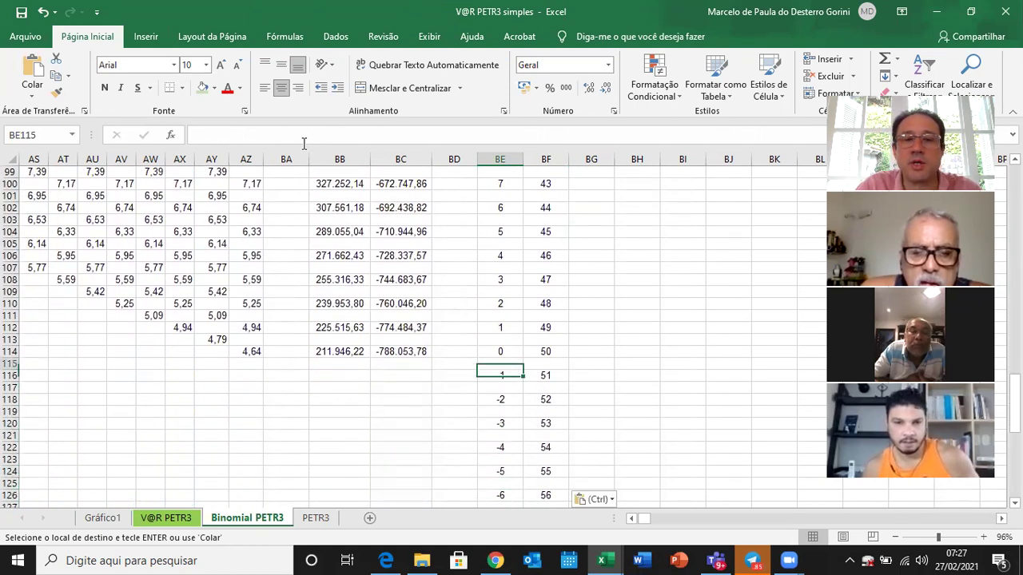
key(shift+Right)
key(shift+Down)
key(shift+Down)
key(shift+Down)
key(shift+Down)
key(shift+Down)
key(shift+Down)
key(shift+Down)
key(shift+Down)
key(shift+Down)
key(shift+Down)
key(ctrl+shift+Down)
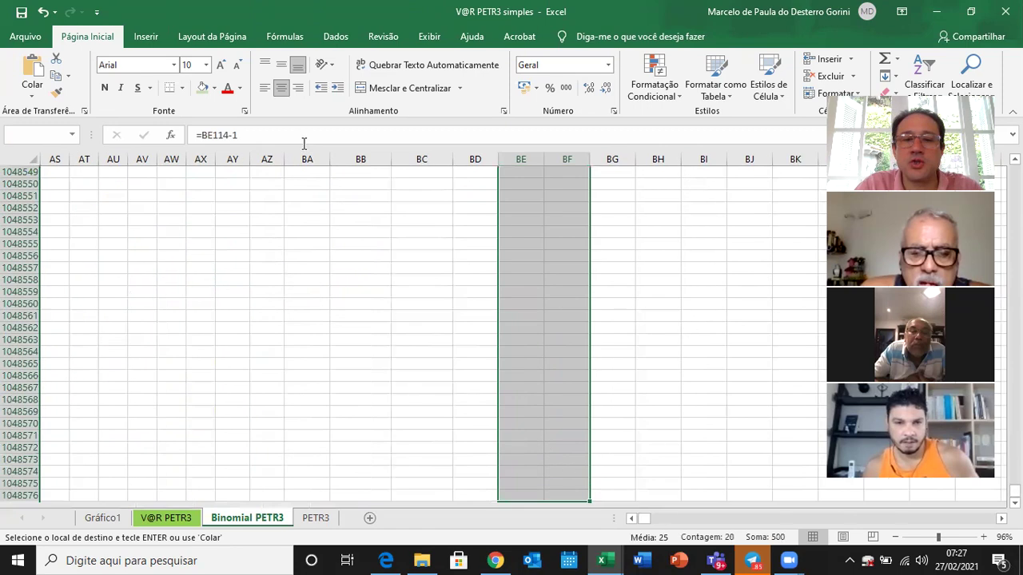
key(Delete)
key(Up)
key(Down)
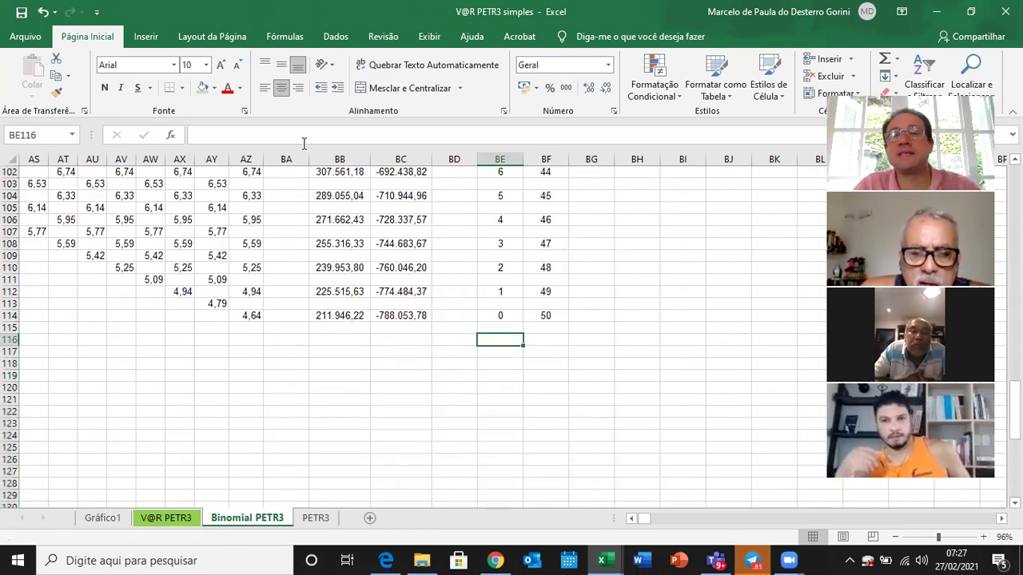
- Review the Up and Downs counts against the day-50 prices from row 114 back up to the headings, finishing at cell BD10
key(Up)
key(Up)
key(Up)
key(Up)
key(Up)
key(Up)
key(Up)
key(Up)
key(Up)
key(Up)
key(Up)
key(Up)
key(Up)
key(Up)
key(Up)
key(Up)
key(Up)
key(Up)
key(Up)
key(Up)
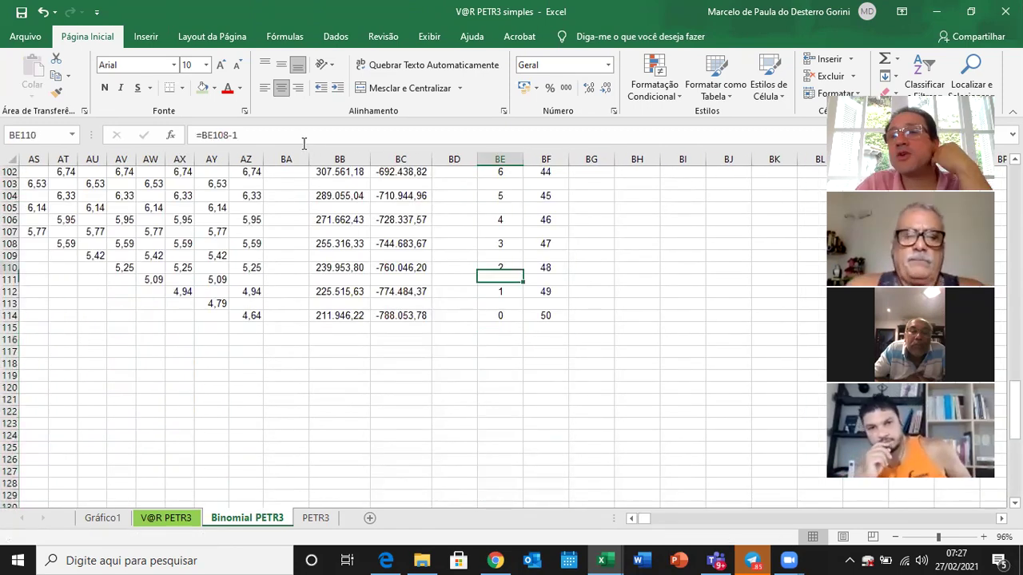
key(Up)
key(Up)
key(Up)
key(Up)
key(Up)
key(Up)
key(Up)
key(Up)
key(Up)
key(Up)
key(Up)
key(Up)
key(Up)
key(Up)
key(Up)
key(Up)
key(Up)
key(Up)
key(Up)
key(Up)
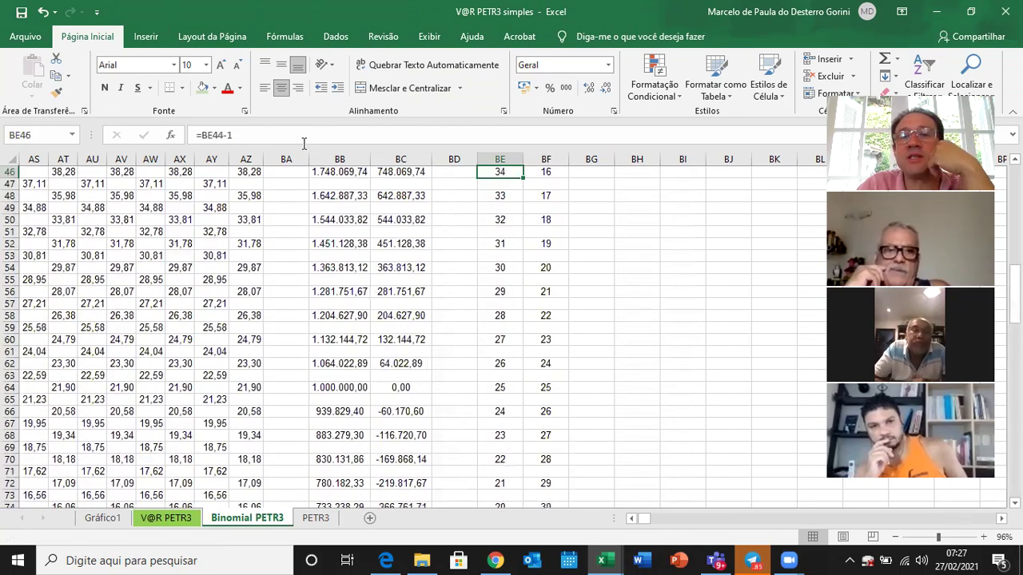
key(Up)
key(Up)
key(Up)
key(Up)
key(Up)
key(Up)
key(Up)
key(Up)
key(Up)
key(Up)
key(Up)
key(Down)
key(Down)
key(Down)
key(Down)
key(Down)
key(Down)
key(Down)
key(Down)
key(Down)
key(Down)
key(Up)
key(Up)
key(Left)
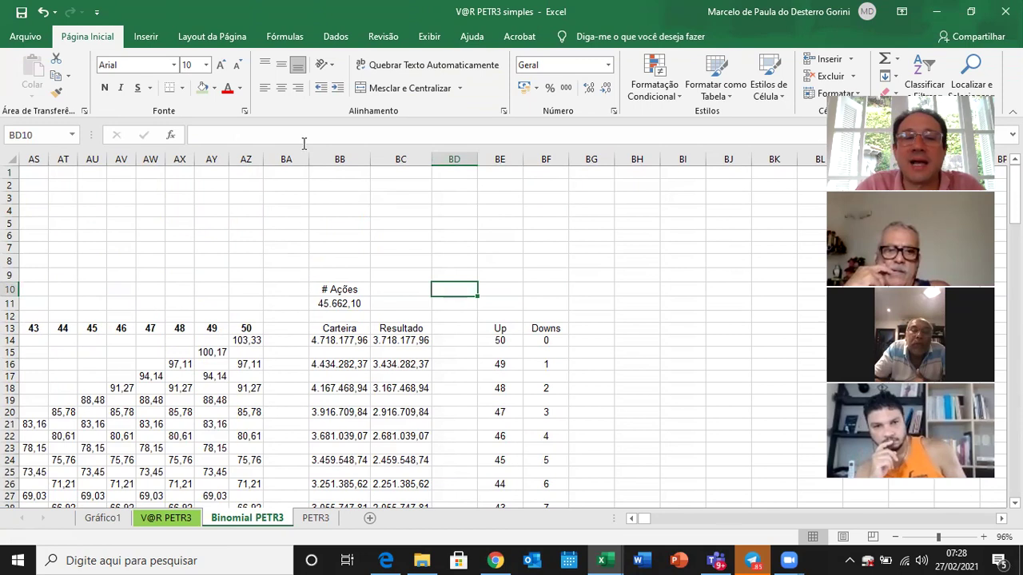
- Label cells F10 and F11, beside the u and d values, as p and 1-p
key(Left)
key(Left)
key(Left)
key(Left)
key(Left)
key(Left)
key(Left)
key(Left)
key(Left)
key(Left)
key(Left)
key(Left)
key(Left)
key(Left)
key(Left)
key(Left)
key(Left)
key(Left)
key(Left)
key(Left)
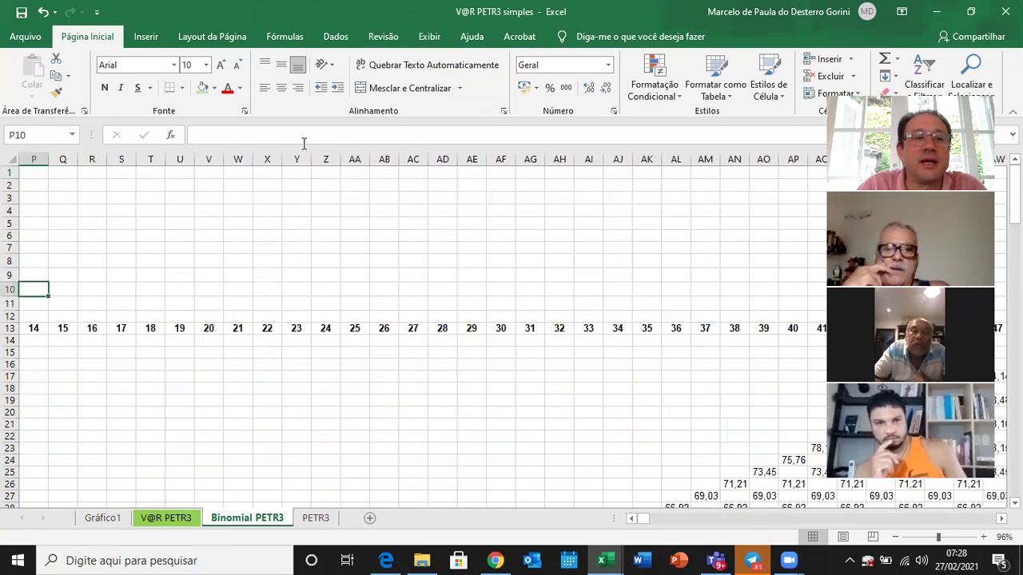
key(Home)
key(Right)
key(Right)
key(Up)
key(Right)
key(Up)
key(Down)
key(Down)
key(Right)
key(Right)
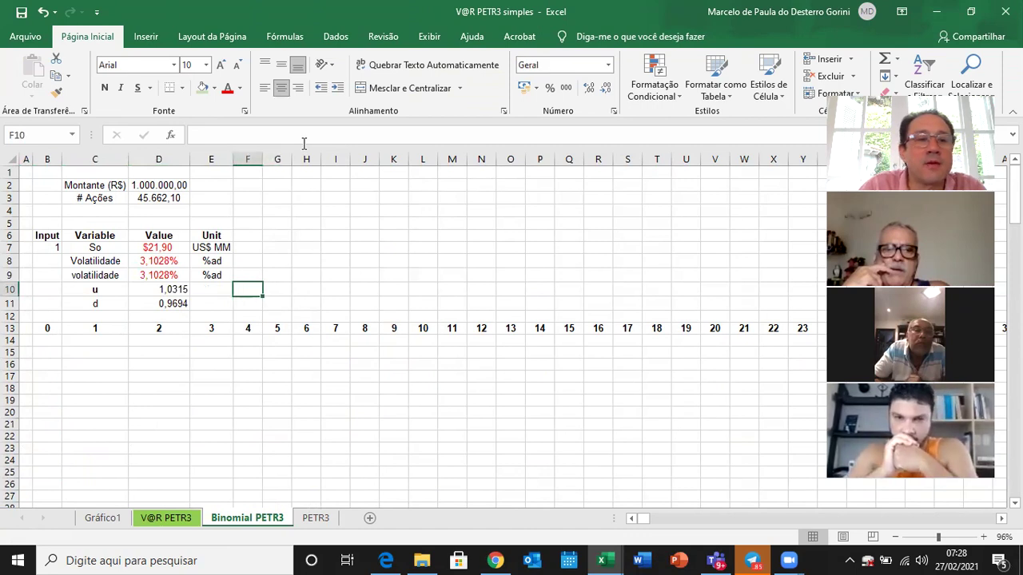
text(p)
key(Return)
text(1-)
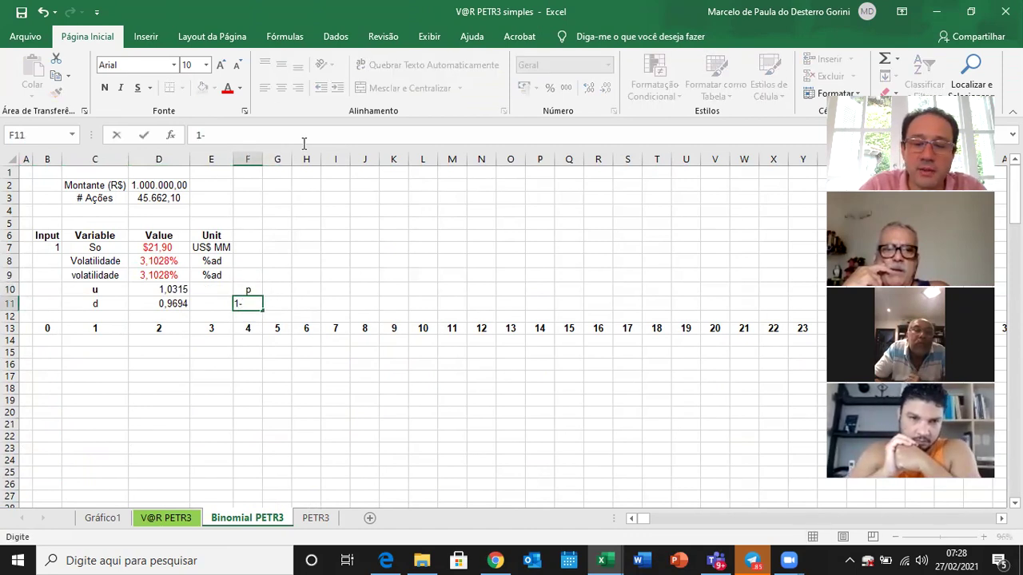
text(p)
key(Return)
key(Up)
- Enter the annual risk-free rate in row 2: label Rf in G2, 2% in H2 and unit %aa in I2
key(Up)
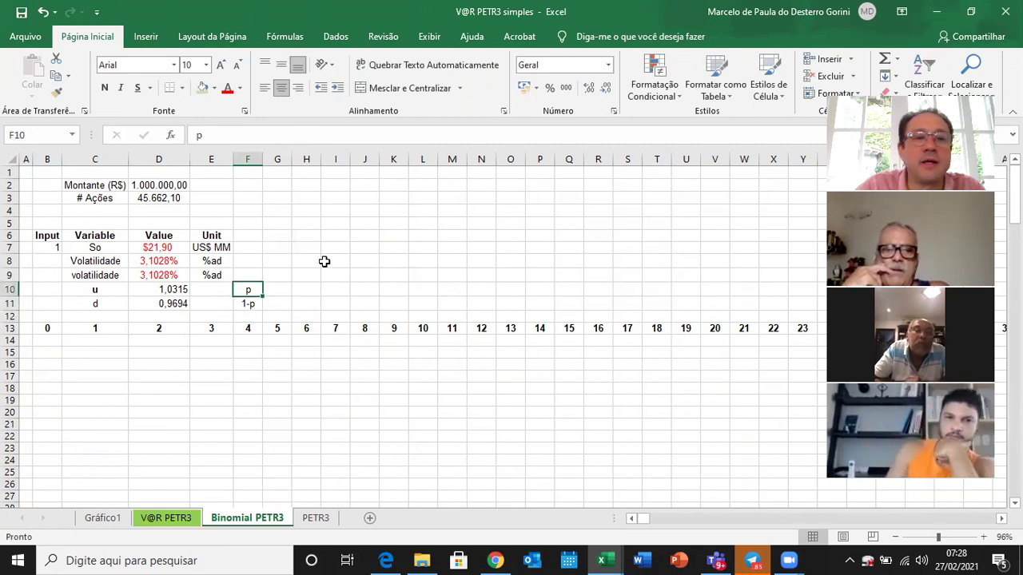
click(282, 185)
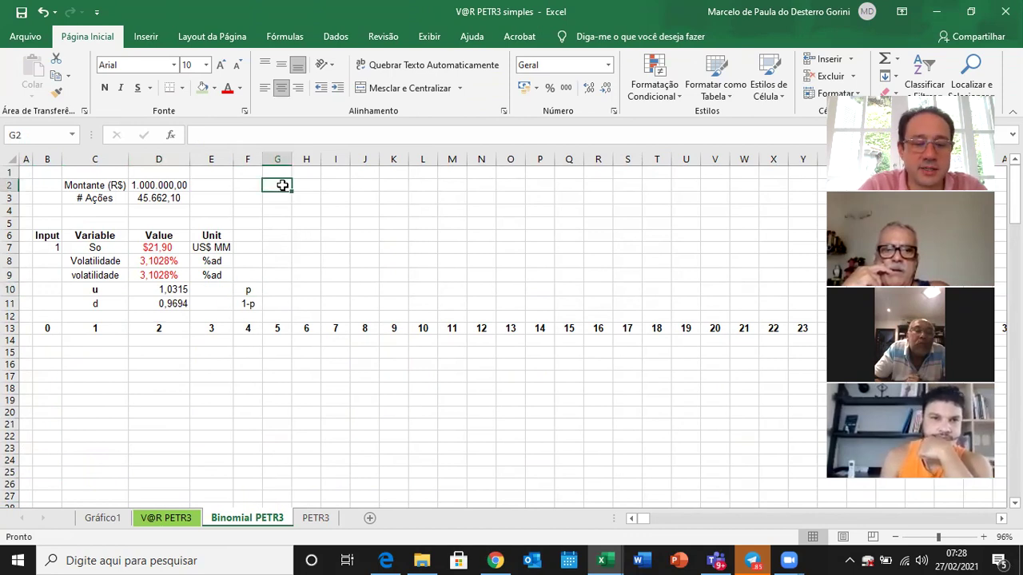
text(R$)
key(Return)
key(Up)
key(Right)
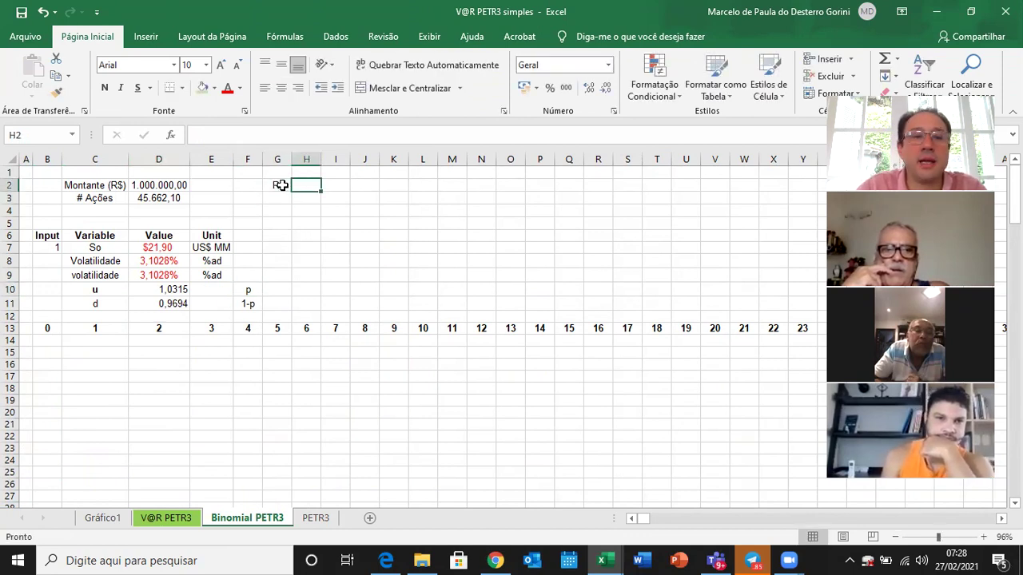
text(2)
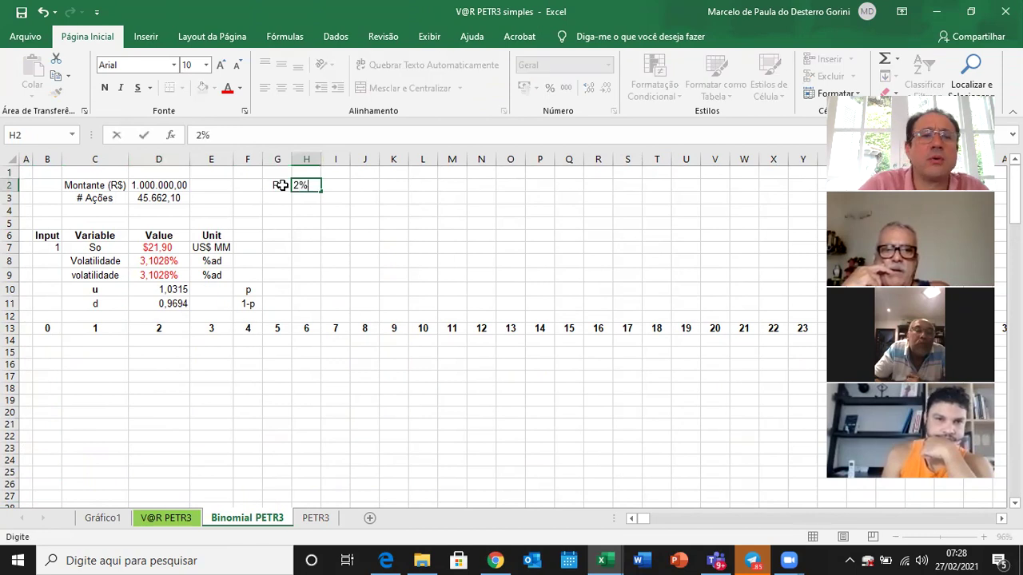
key(Return)
key(Up)
key(Right)
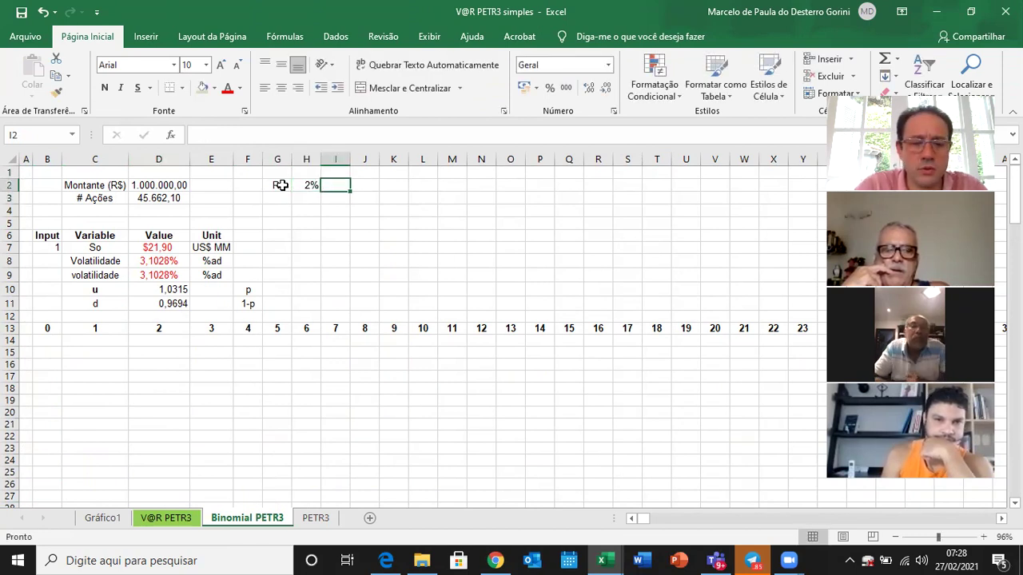
text(%aa)
key(Return)
- Copy the Rf row G2:I2 into row 3 and change the unit in I3 to %ad
key(Up)
key(Left)
key(Left)
key(shift+Right)
key(shift+Right)
key(ctrl+c)
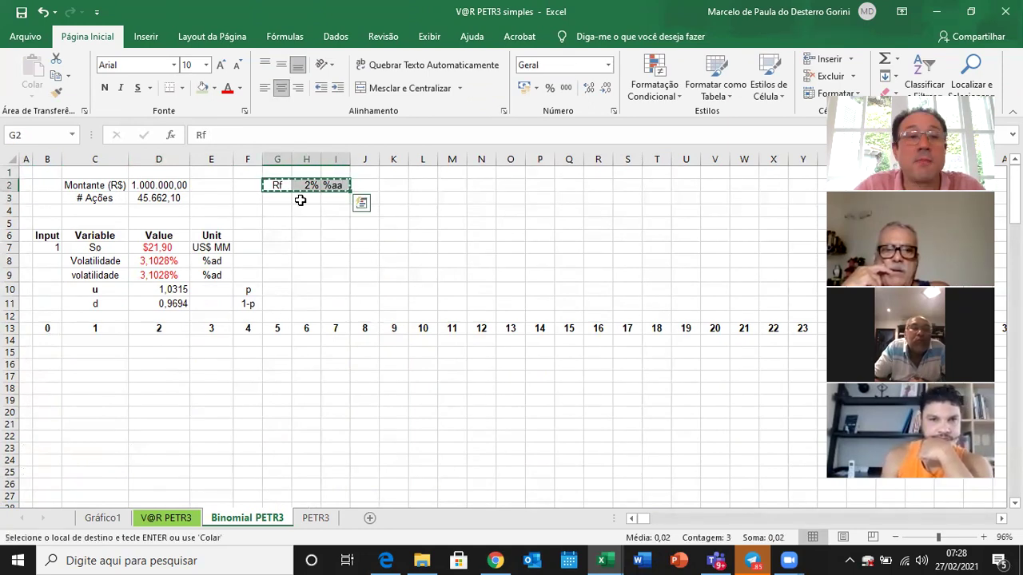
key(Down)
key(ctrl+v)
key(Tab)
key(Tab)
text(%a)
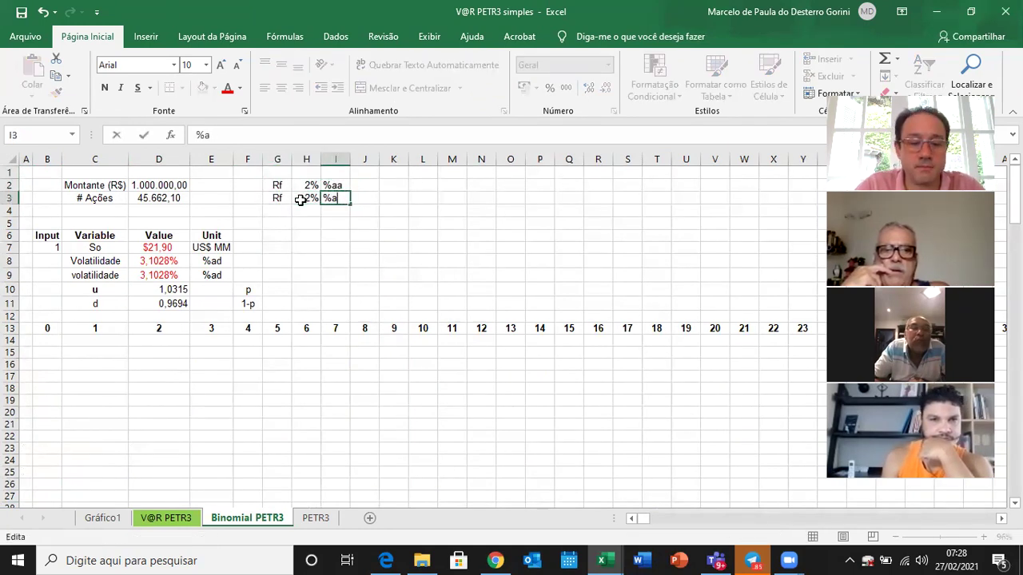
key(Return)
- Convert the annual rate in H2 to a daily rate in H3, compounding with the exponent 1/252
key(Up)
key(Left)
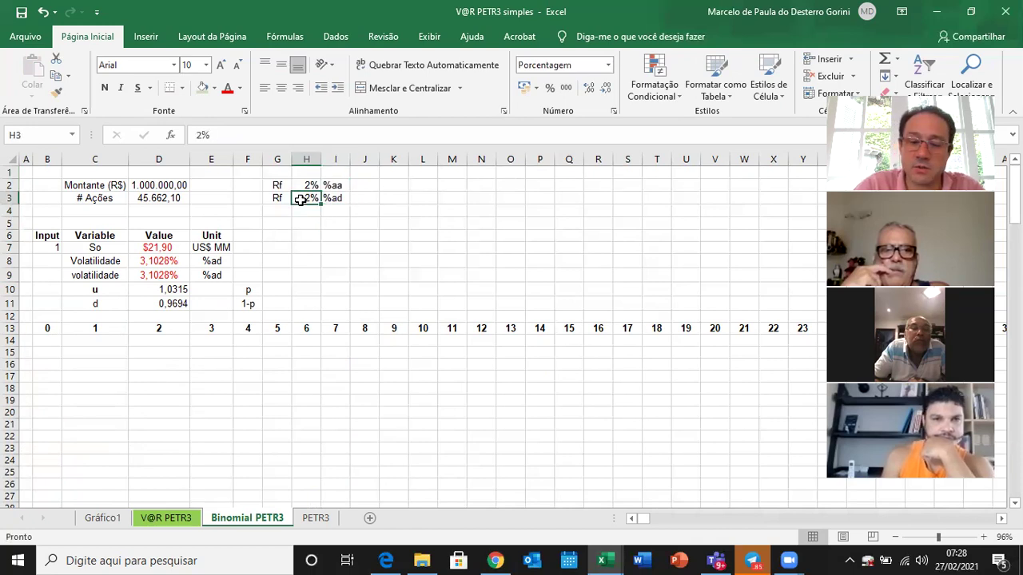
text(=)
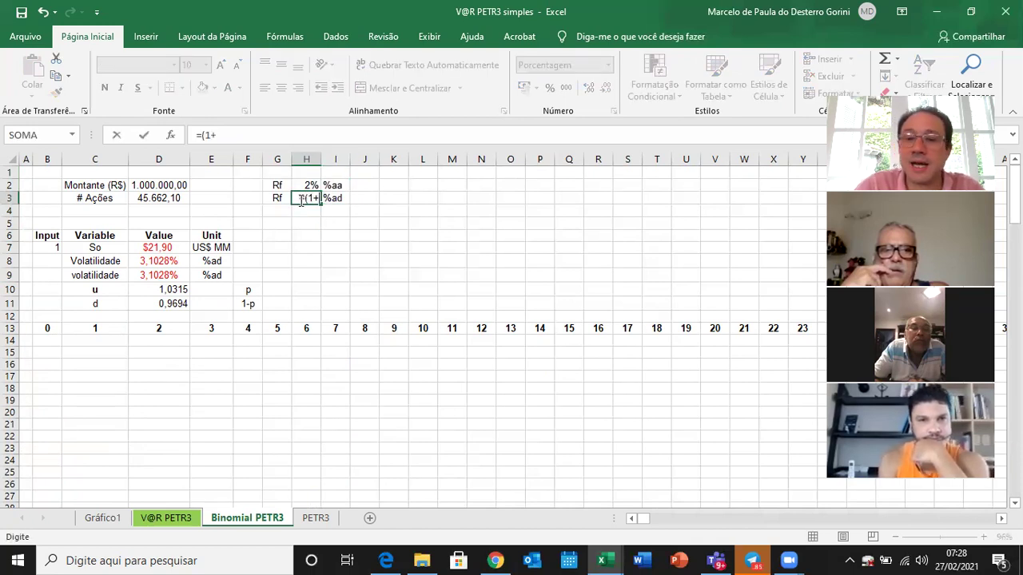
text((1+)
key(Up)
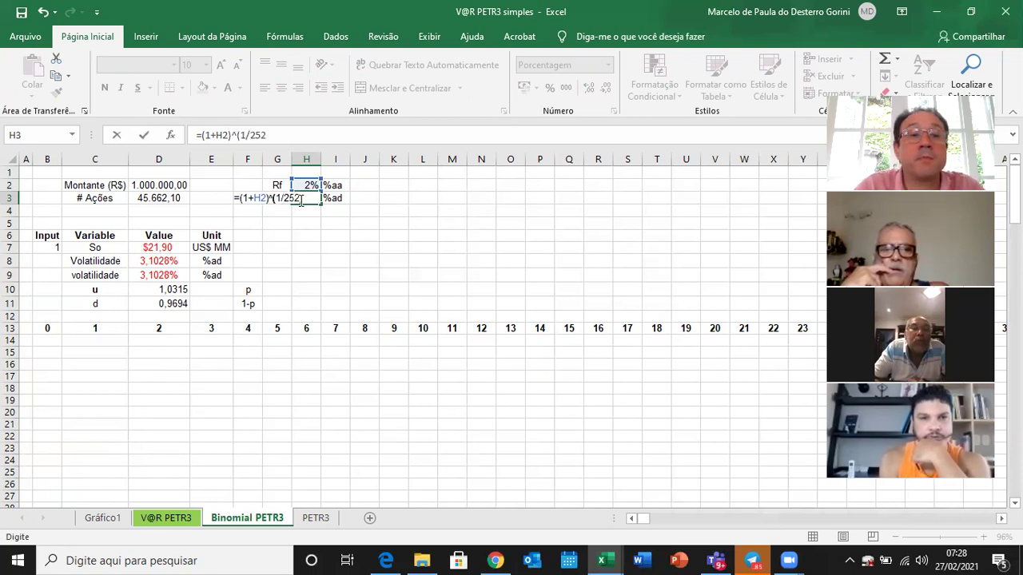
key(ctrl+Return)
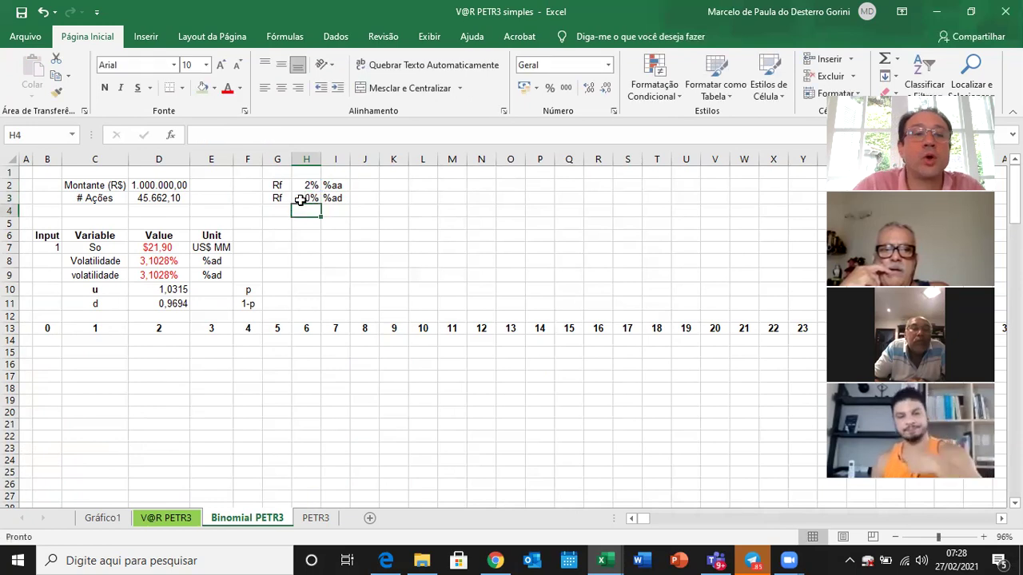
- Calculate the probability p in G10 with the formula =((1+H3)-D11)/(D10-D11)
click(286, 288)
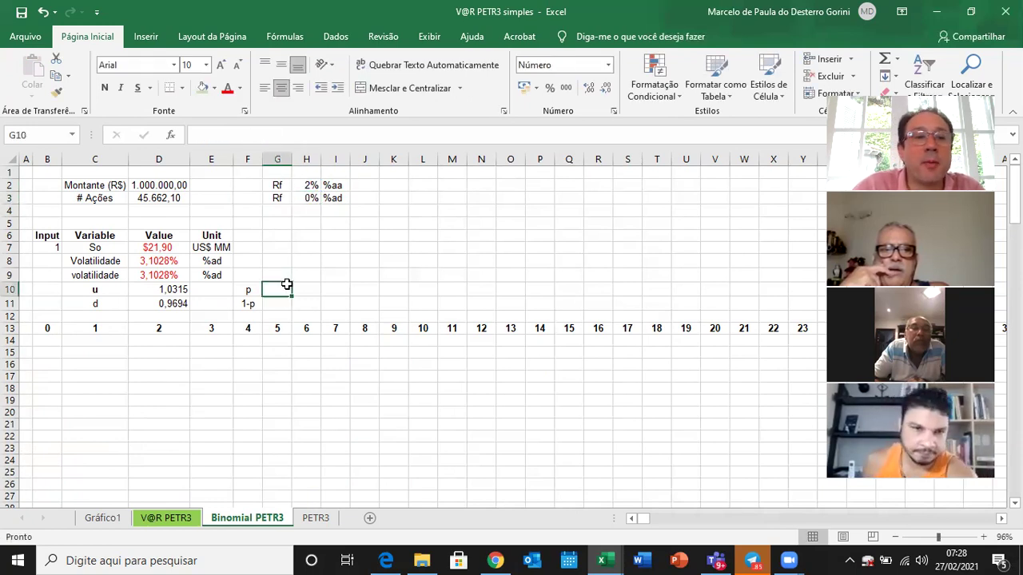
text(=((1+)
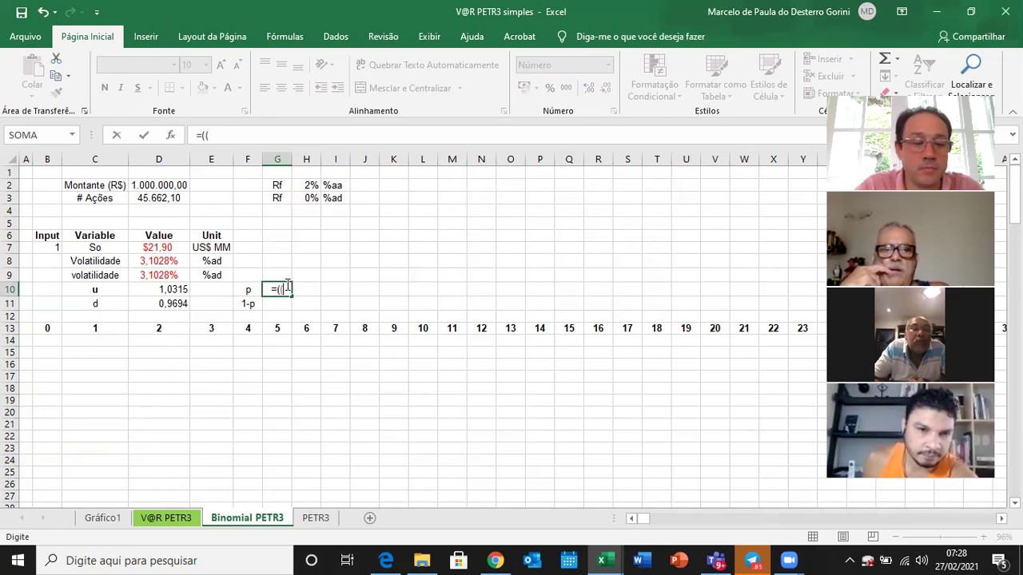
click(311, 197)
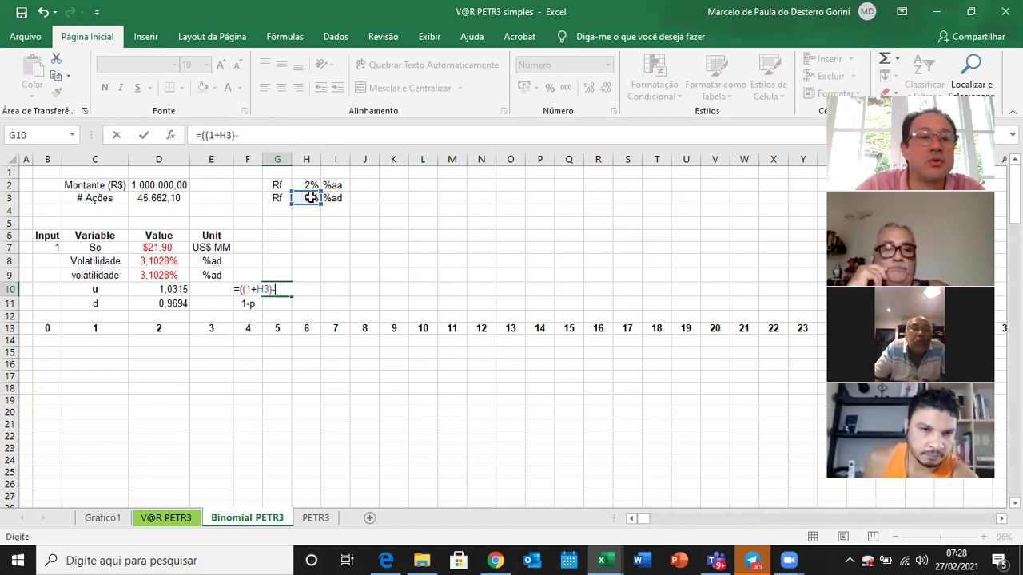
click(172, 303)
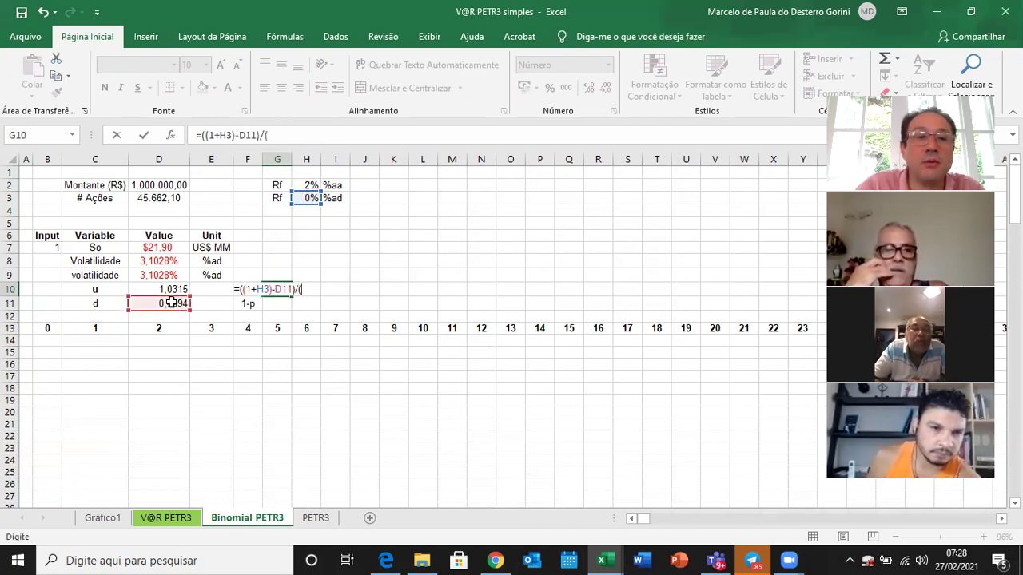
text()/()
click(172, 289)
text(-)
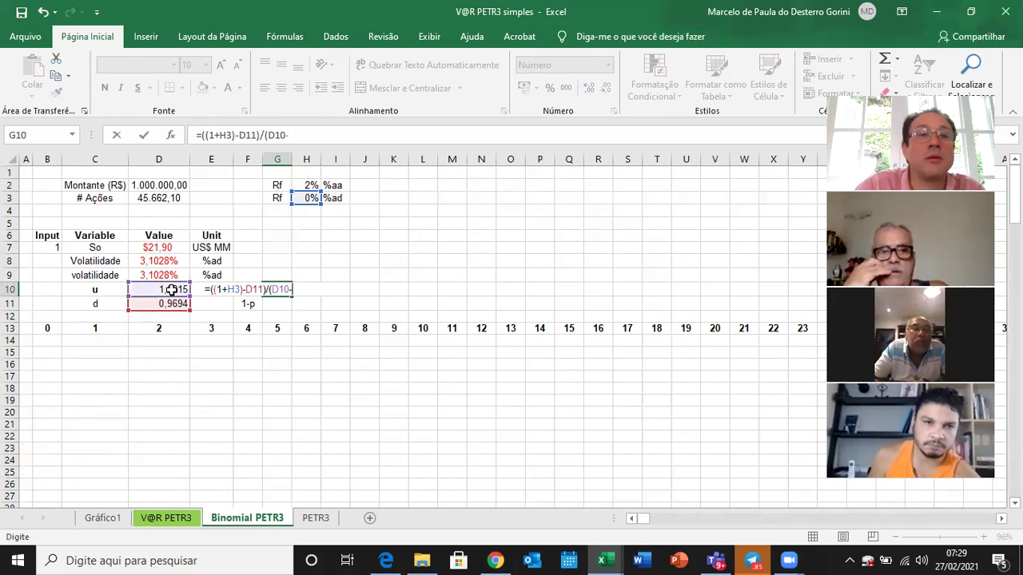
click(162, 304)
text())
key(Return)
- Format the probability p in G10 as a percentage with two decimal places
key(Up)
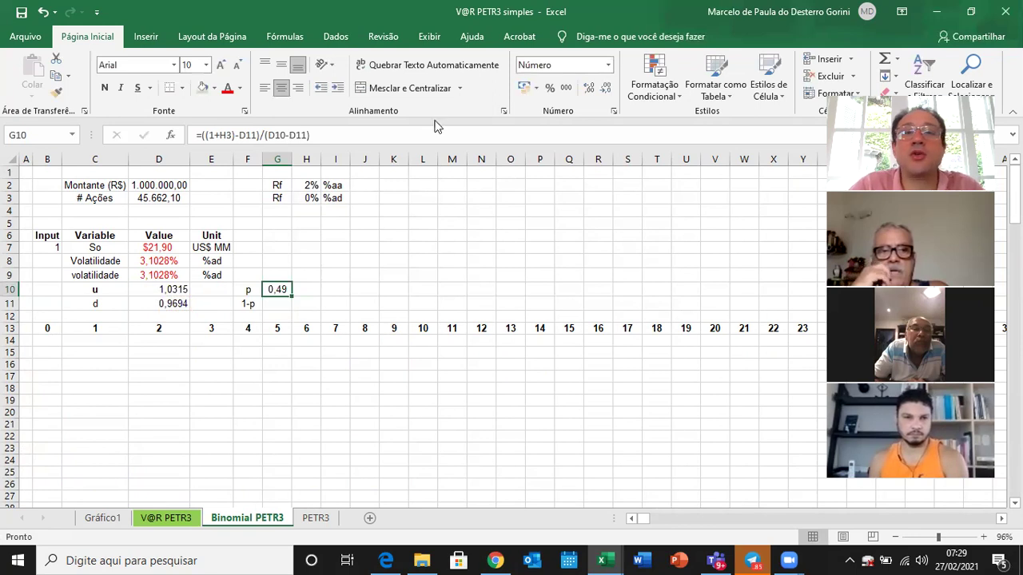
click(590, 87)
click(590, 86)
- Calculate 1-p in G11 as =1-G10 and give it the same percentage format as G10
key(Return)
text(=)
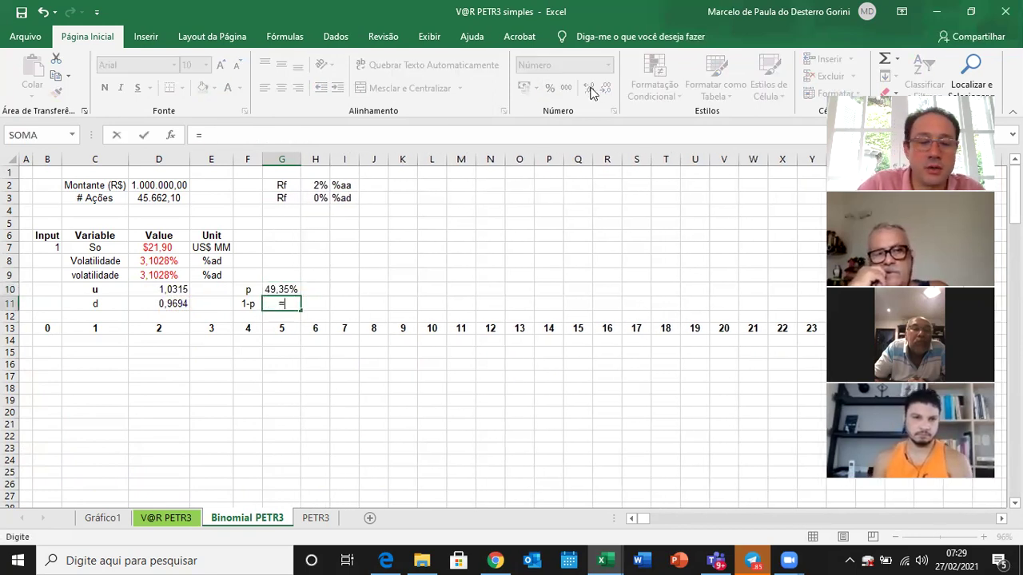
text(1-)
key(Up)
key(Return)
key(Up)
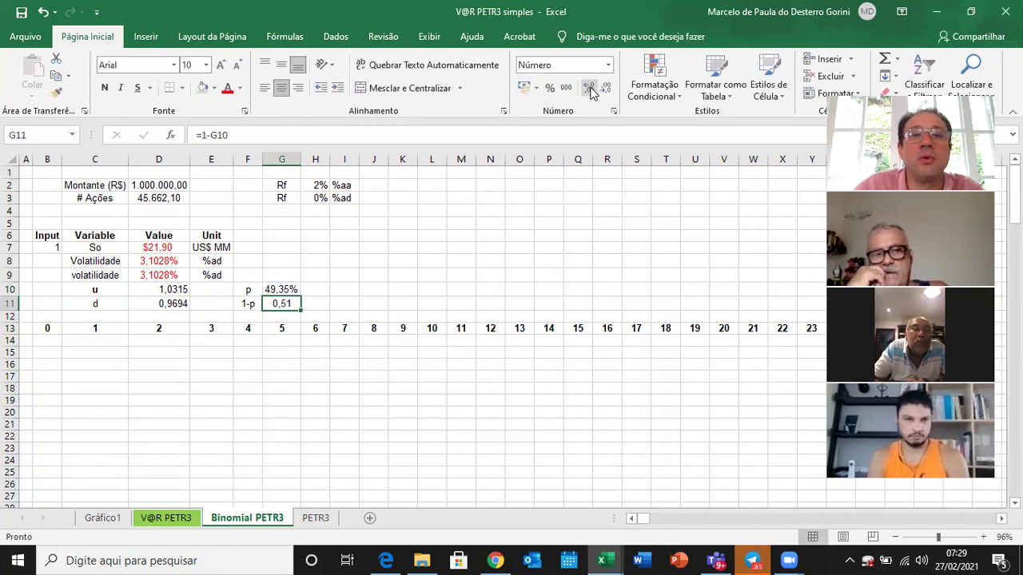
click(283, 289)
click(56, 92)
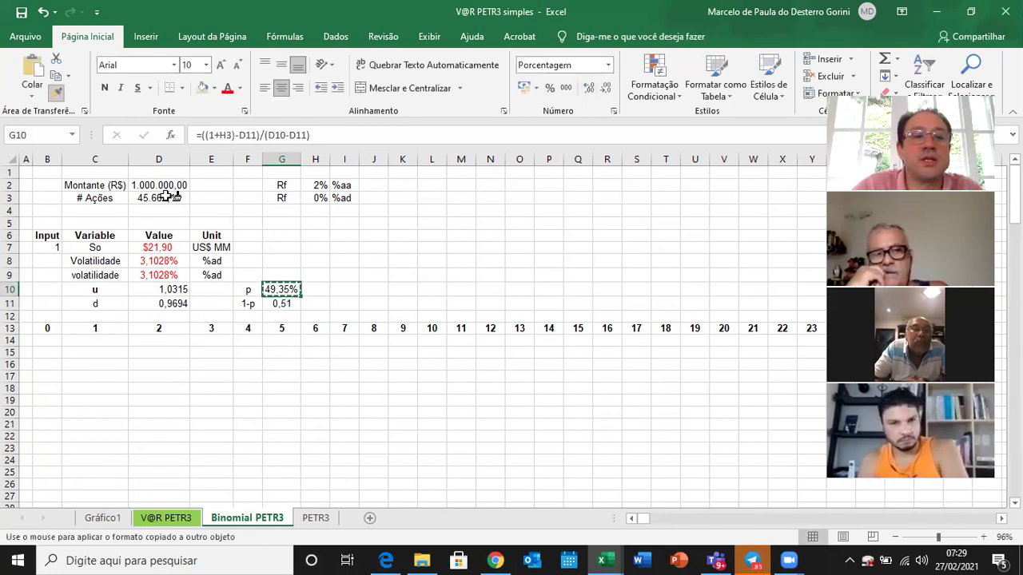
click(283, 304)
- Add the labels p in BE10 and 1-p in BF10, above the Up and Downs headings
key(Right)
key(Right)
key(Right)
key(Right)
key(Right)
key(Right)
key(Right)
key(Right)
key(Right)
key(Right)
key(Right)
key(Right)
key(Right)
key(Right)
key(Right)
key(Right)
key(Right)
key(Right)
key(Right)
key(Right)
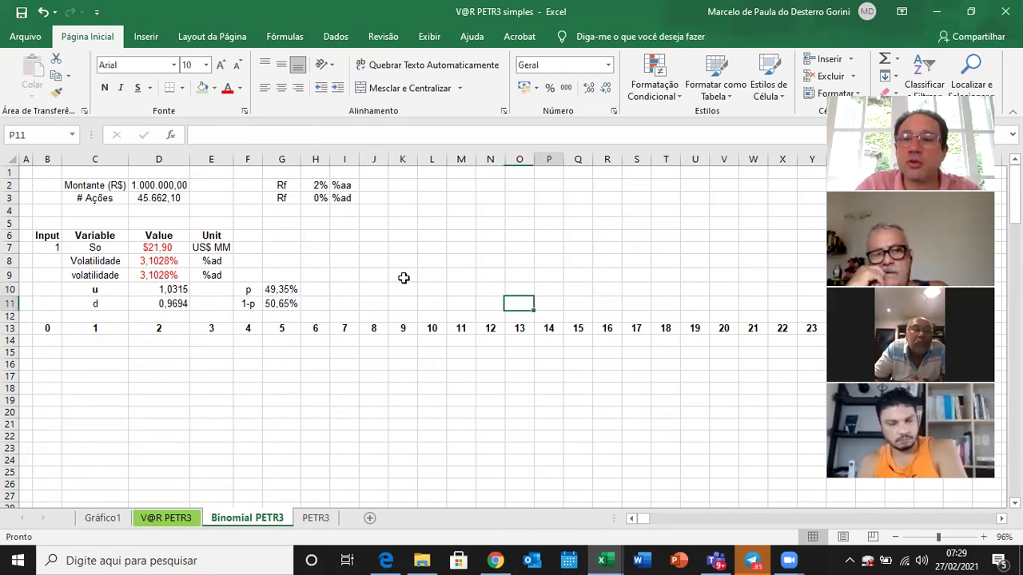
key(Right)
key(Right)
key(Right)
key(Right)
key(Right)
key(Right)
key(Right)
key(Right)
key(Right)
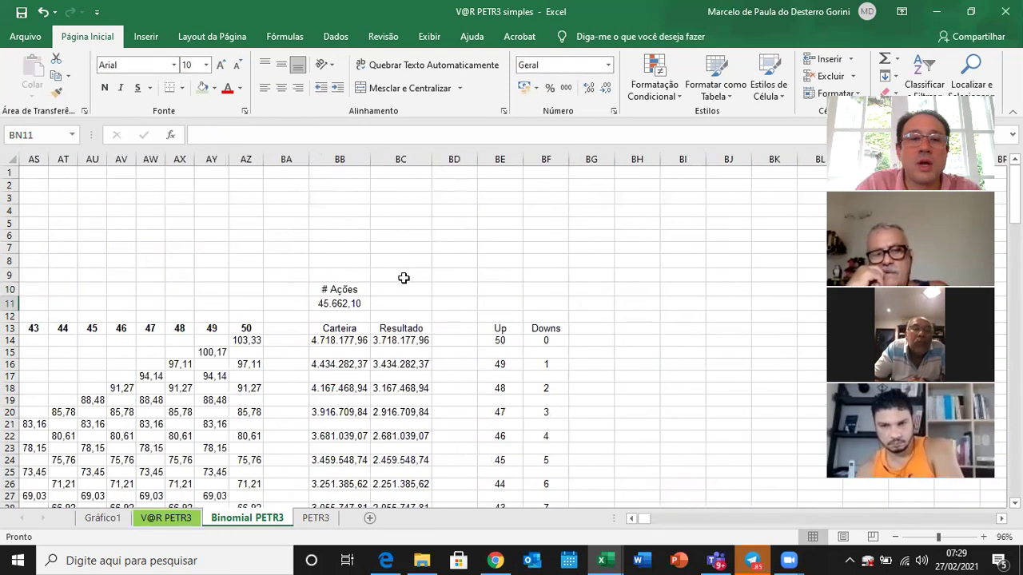
key(Up)
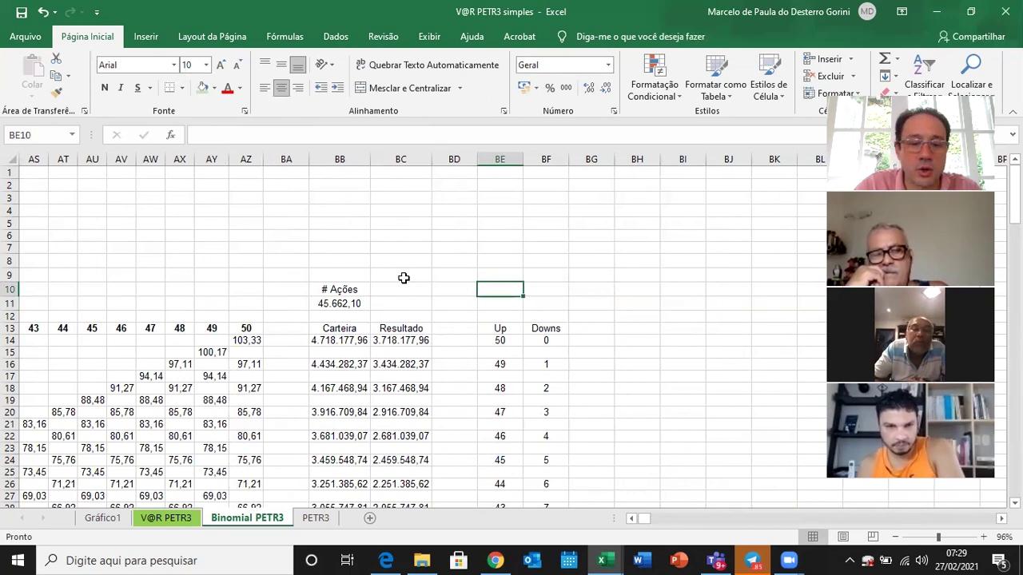
text(p)
key(Return)
key(Up)
key(Right)
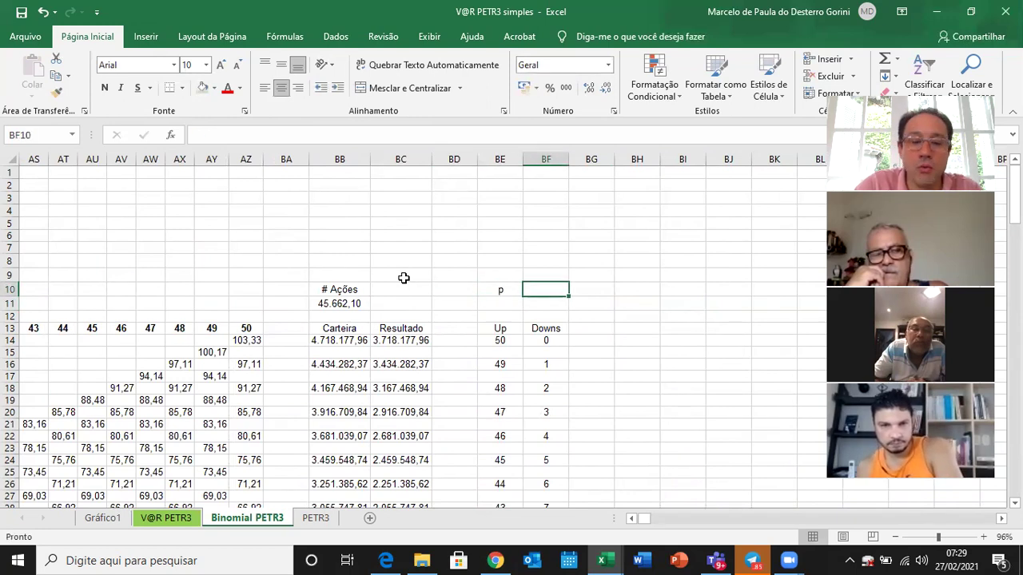
text(1-)
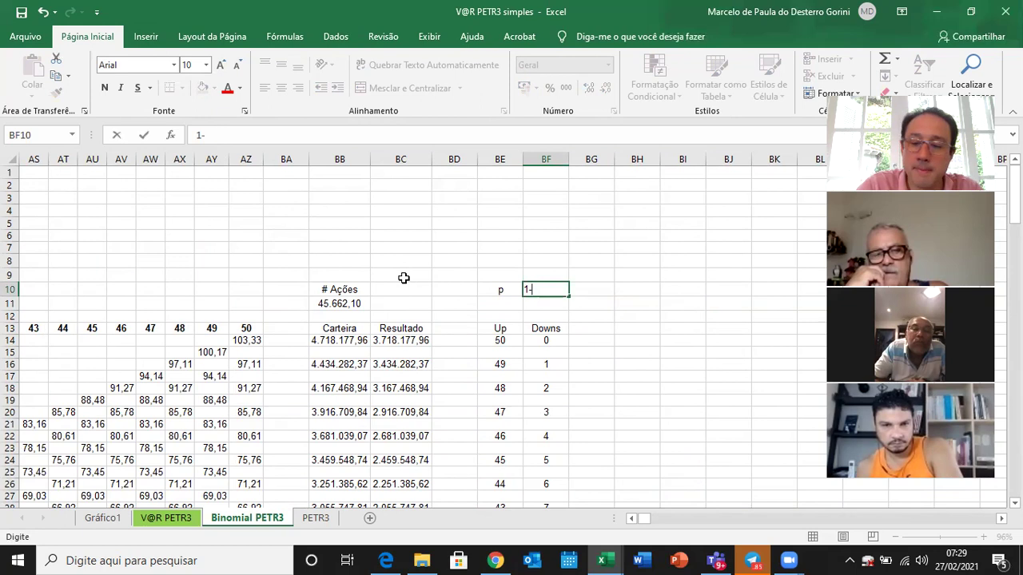
text(p)
key(Return)
- Link BE11, below the p label, to the probability p with the formula =G10
key(Left)
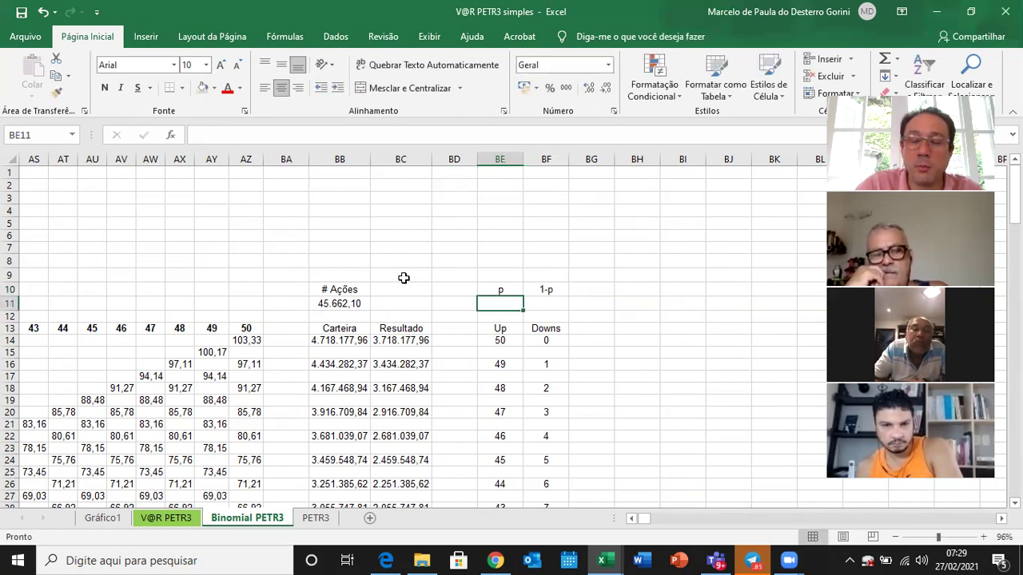
text(=)
key(Left)
key(Left)
key(Left)
key(Left)
key(Left)
key(Left)
key(Left)
key(Left)
key(Left)
key(Left)
key(Left)
key(Left)
key(Left)
key(Left)
key(Left)
key(Left)
key(Left)
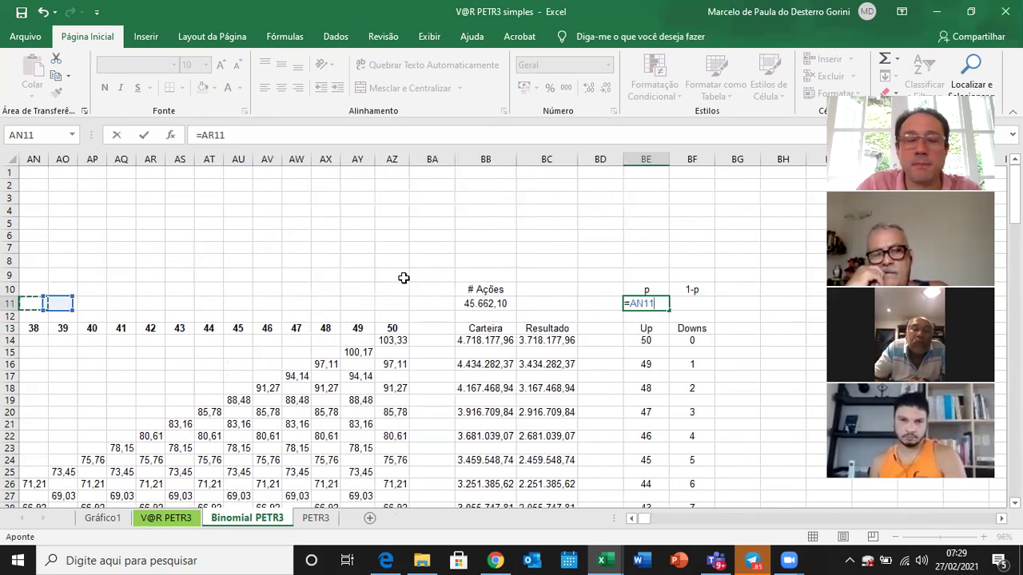
key(Left)
key(Left)
key(Left)
key(Left)
key(Left)
key(Left)
key(Left)
key(Left)
key(Left)
key(Left)
key(Left)
key(Left)
key(Left)
key(Left)
key(Left)
key(Left)
key(Left)
key(Left)
key(Left)
key(Left)
key(Up)
key(Up)
key(Right)
key(Right)
key(Right)
key(Right)
key(Right)
key(Down)
key(Right)
key(Return)
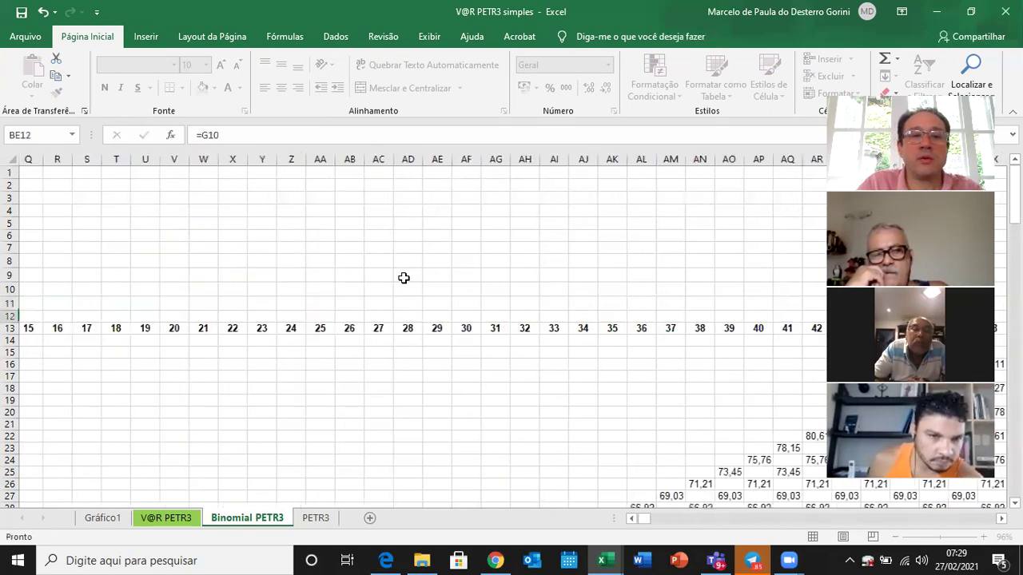
- Calculate 1-p in BF11 as =1-BE11, using the same percentage format as BE11
key(Up)
key(Right)
key(Right)
key(Right)
key(Right)
key(Right)
key(Right)
key(Right)
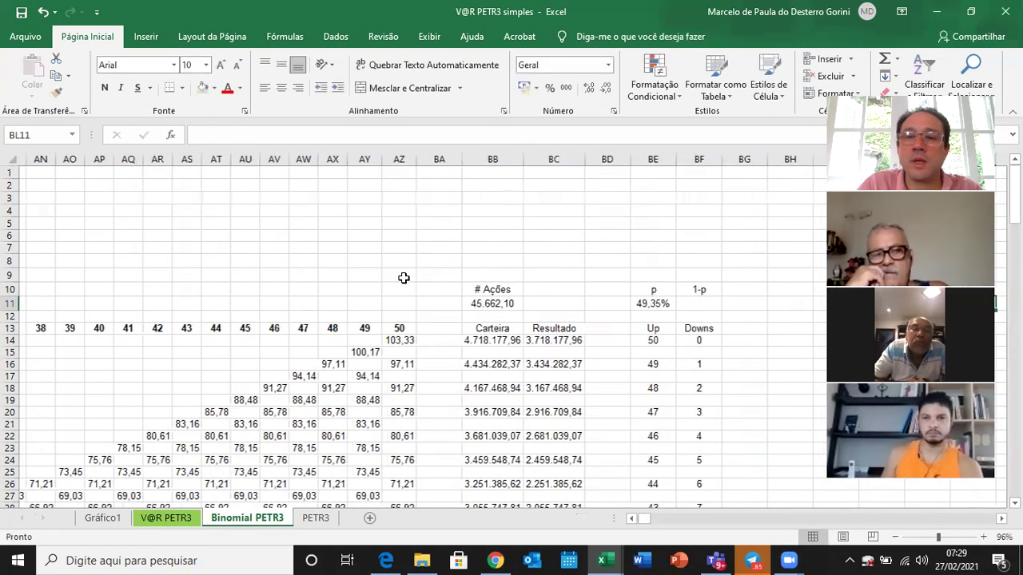
key(Left)
key(Left)
key(Left)
key(Left)
key(Left)
key(Left)
key(Left)
key(ctrl+c)
key(Right)
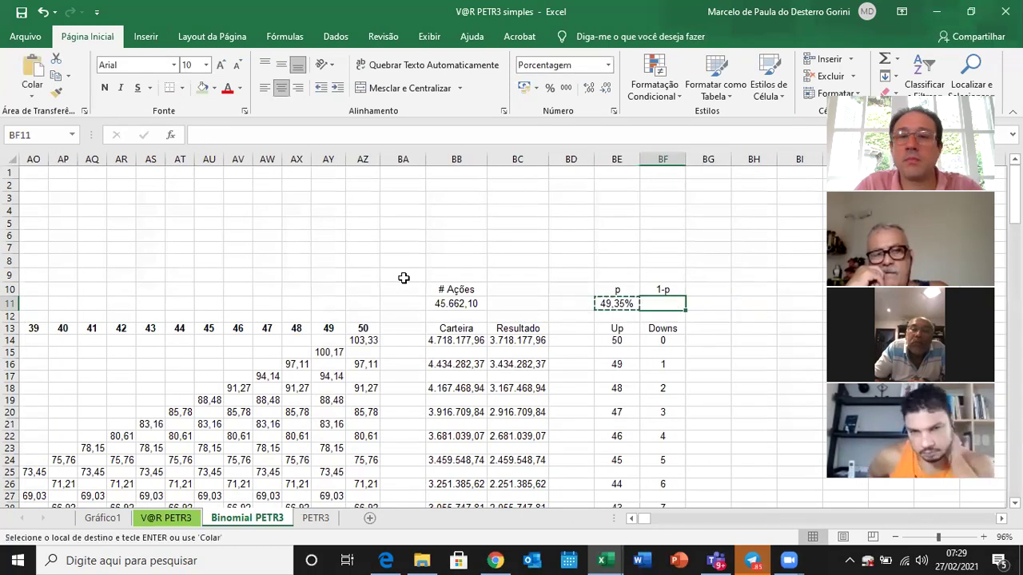
key(ctrl+v)
text(=1-)
key(Left)
key(ctrl+Return)
- Calculate the number of combinations for the first Downs row in BG14 with =COMBIN(50;BF14)
key(Down)
key(Down)
key(Down)
key(Down)
key(Down)
key(Up)
key(Up)
key(Up)
key(Right)
key(Right)
key(Right)
key(Right)
key(Right)
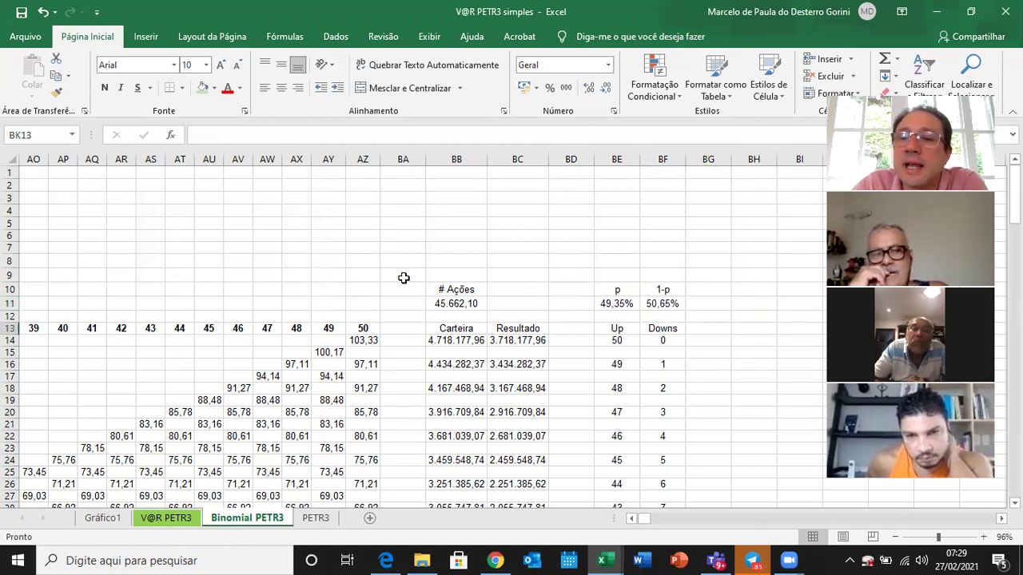
key(Right)
key(Left)
key(Left)
key(Left)
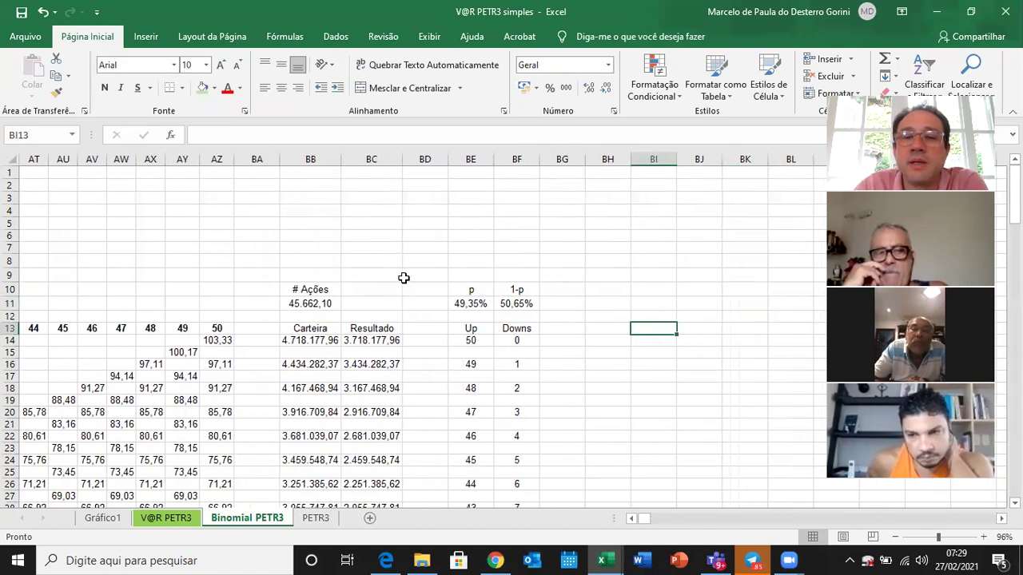
key(Left)
key(Left)
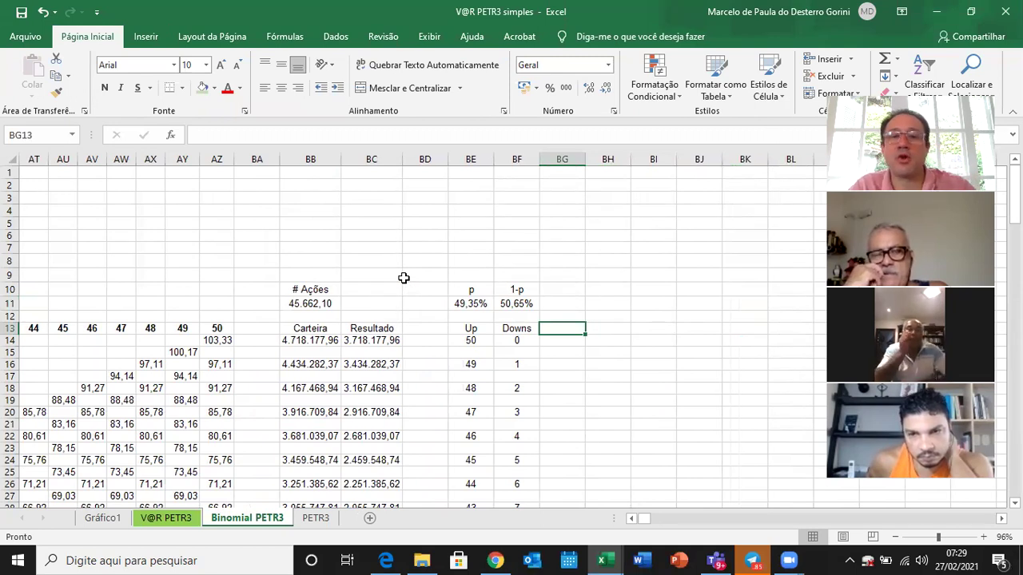
key(Down)
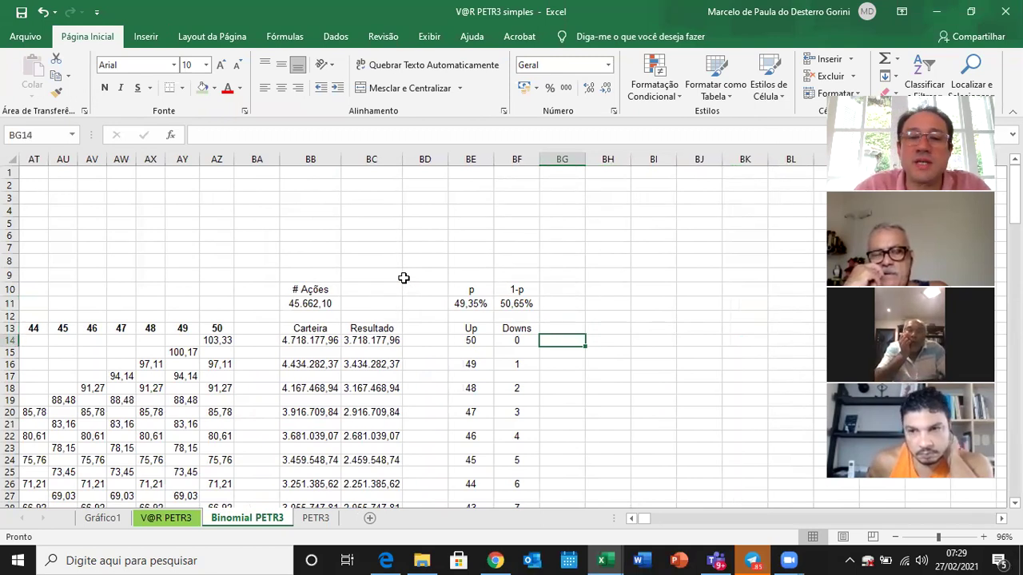
text(=co)
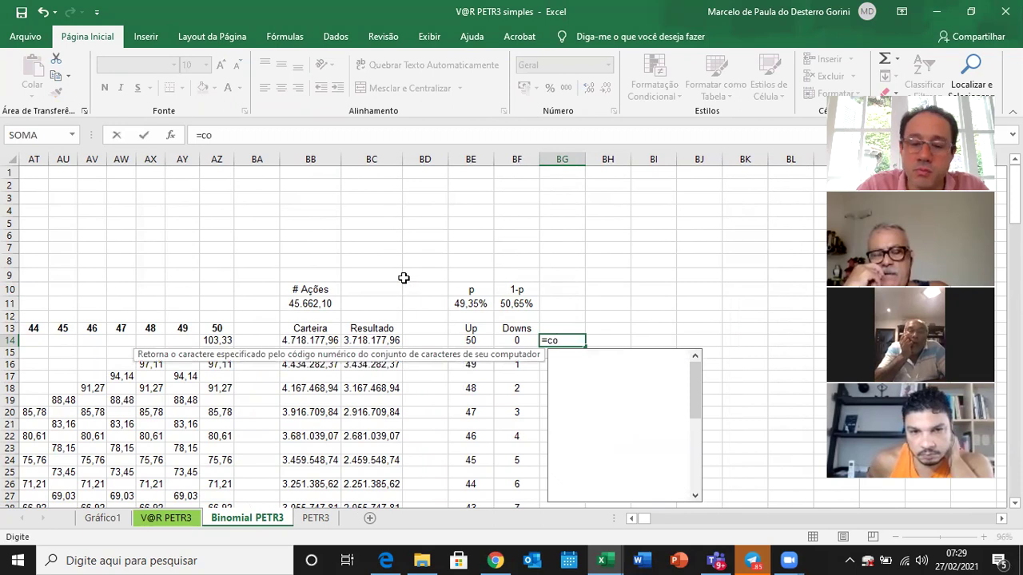
text(mbn)
key(BackSpace)
key(BackSpace)
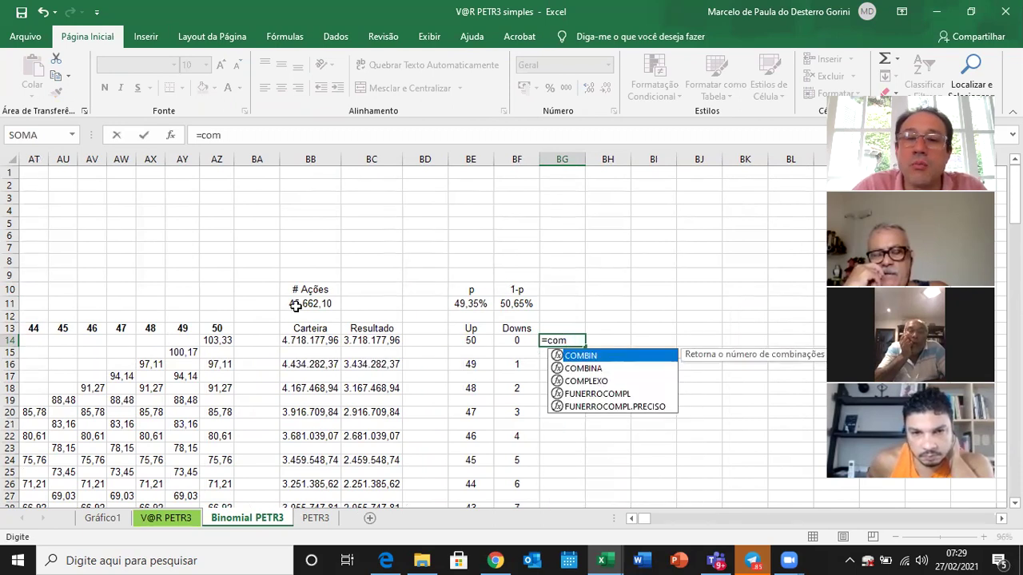
double_click(603, 356)
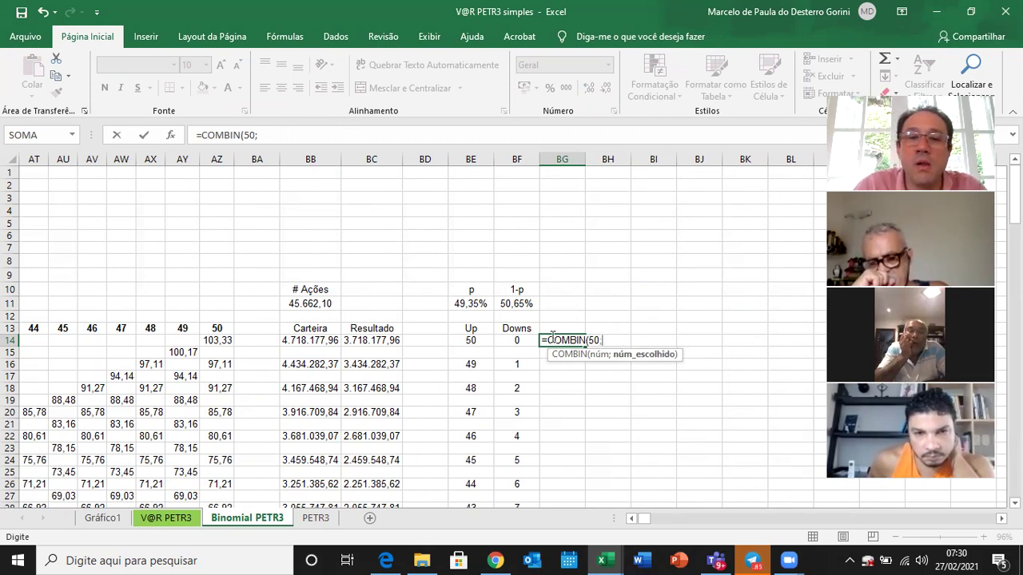
click(526, 340)
text())
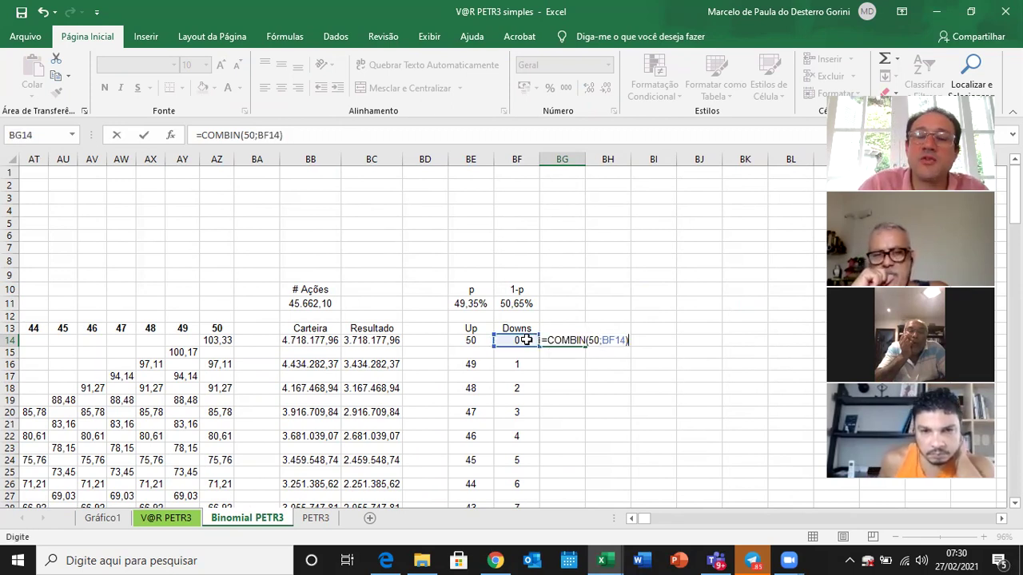
key(Return)
key(Up)
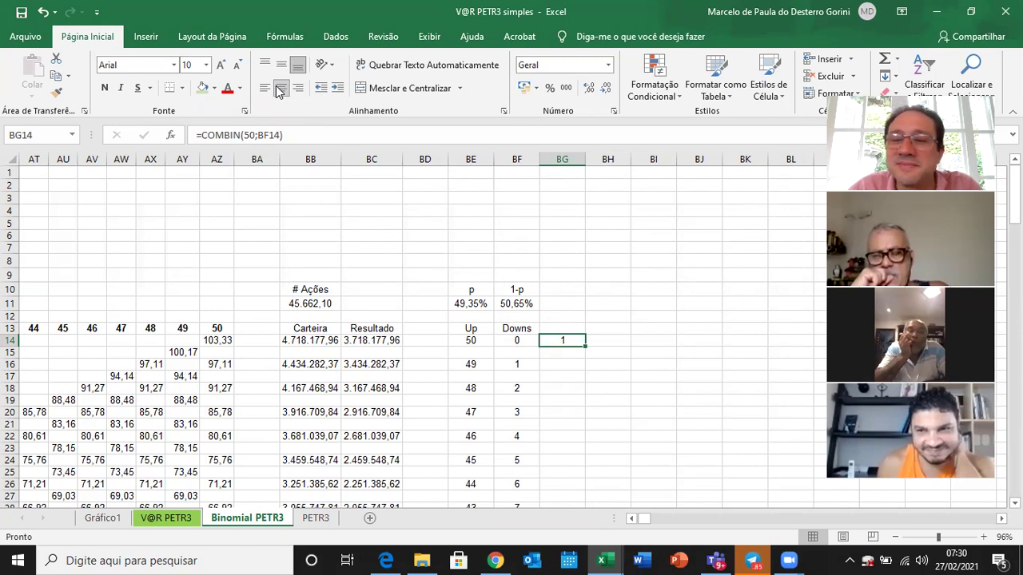
- Check the COMBIN formula in BG14 and copy it to BG16
key(F2)
key(Escape)
key(F2)
key(Escape)
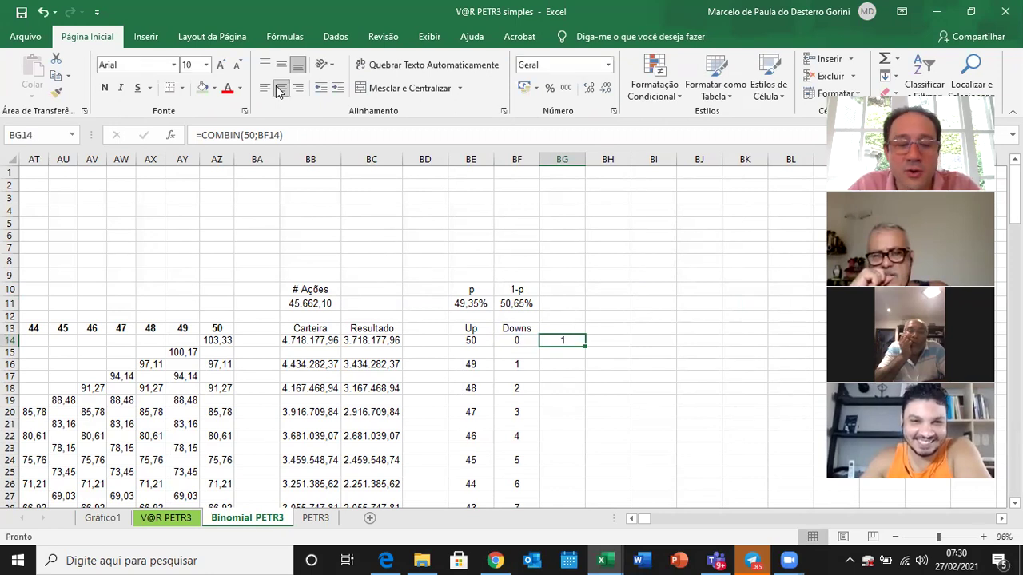
key(ctrl+c)
key(Down)
key(Down)
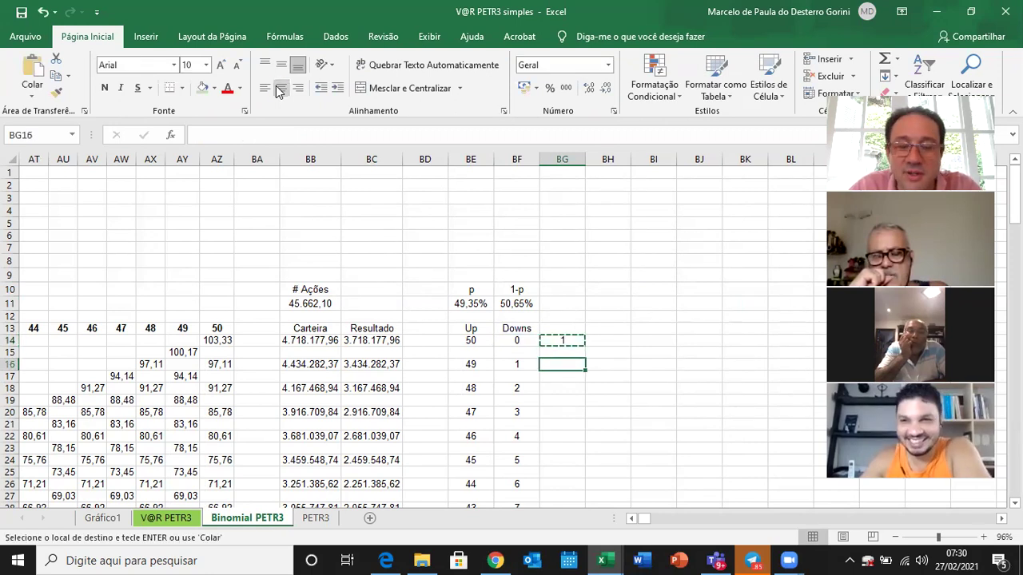
key(ctrl+v)
- Compare the cell references of the COMBIN formulas in BG14 and BG16
key(F2)
key(Escape)
key(Up)
key(Up)
key(F2)
key(Escape)
key(Down)
key(Down)
key(F2)
key(Escape)
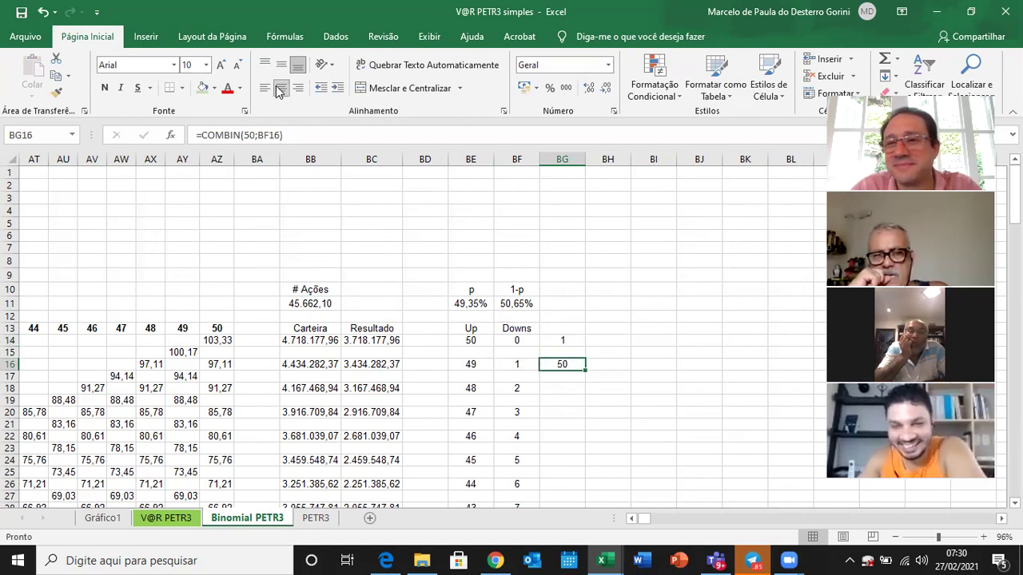
- Save the workbook and recheck the COMBIN formula in BG16 against the tree's final price in AZ16
click(22, 15)
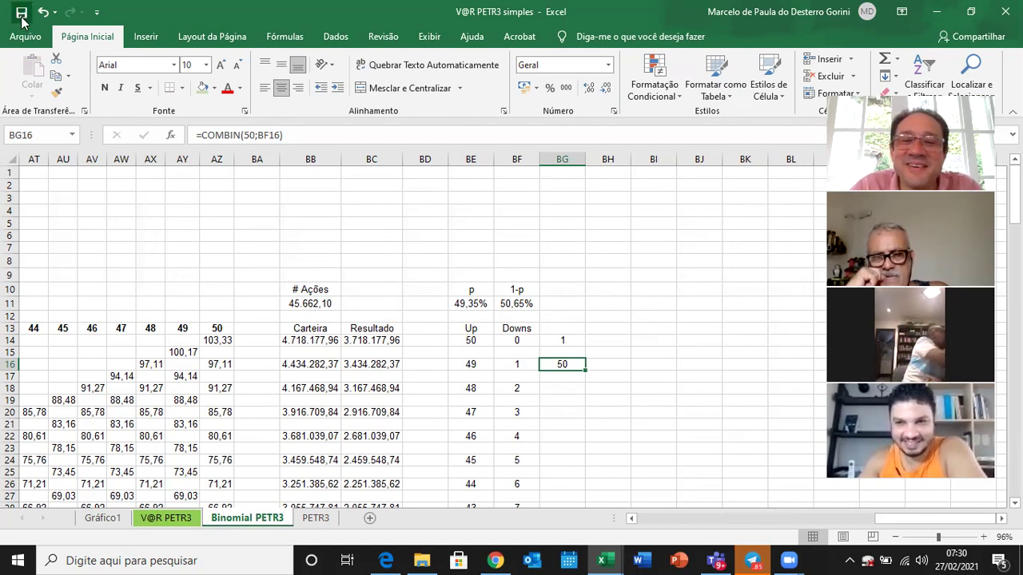
key(F2)
key(Escape)
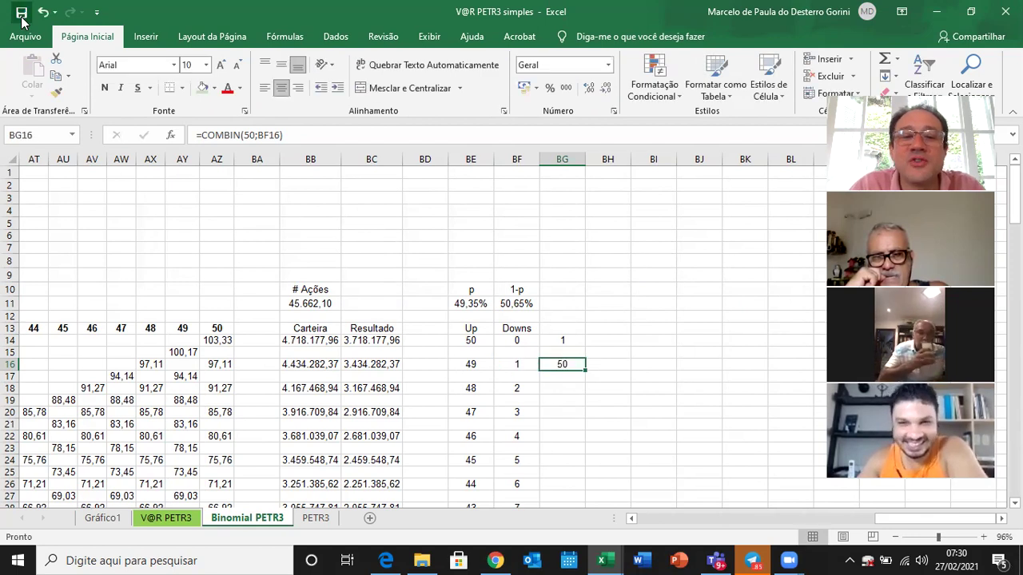
click(216, 363)
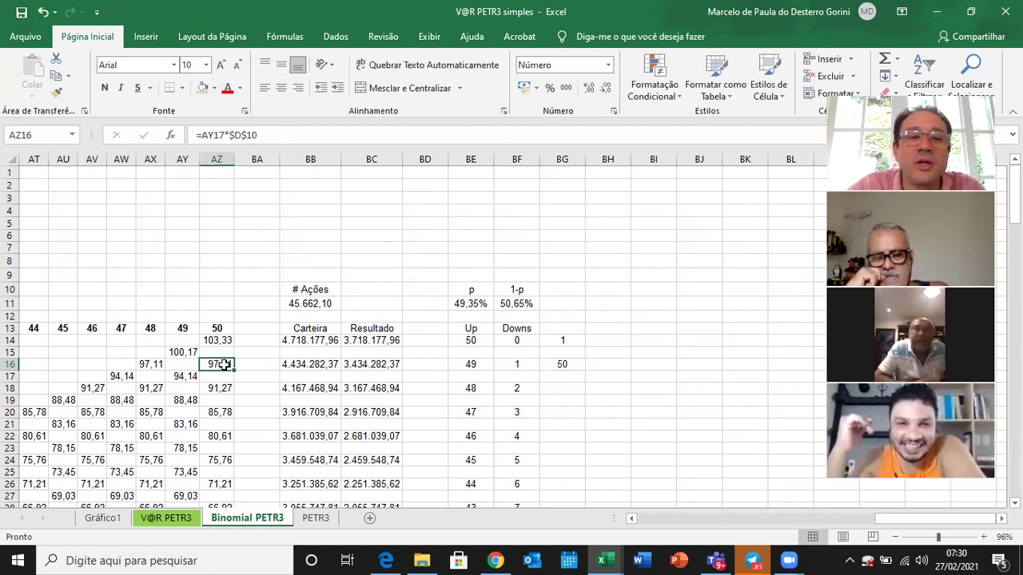
- Copy the COMBIN formula from BG16 to BG18, BG20, BG22, BG24 and BG26, beside the Downs counts
click(574, 364)
key(ctrl+c)
key(Down)
key(Down)
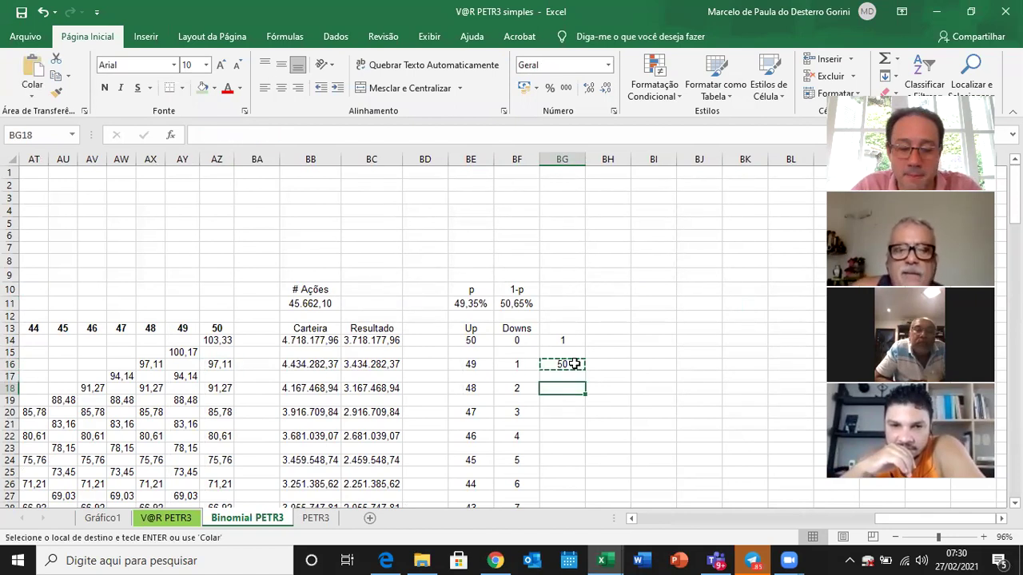
key(ctrl+v)
key(Down)
key(Down)
key(ctrl+v)
key(Down)
key(Down)
key(ctrl+v)
key(Down)
key(Down)
key(ctrl+v)
key(Down)
key(Down)
key(ctrl+v)
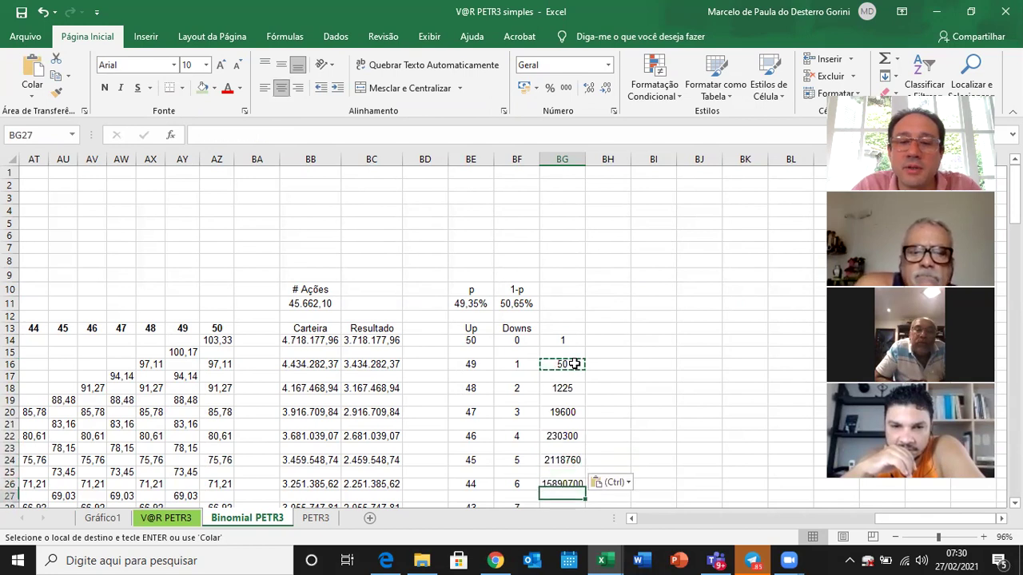
- Review the combinations beside the Downs counts and the final node price in AZ14
key(Down)
key(Up)
key(Up)
key(Up)
key(Up)
key(Up)
key(Up)
key(Up)
key(Up)
key(Up)
key(Up)
key(Up)
key(Up)
key(Up)
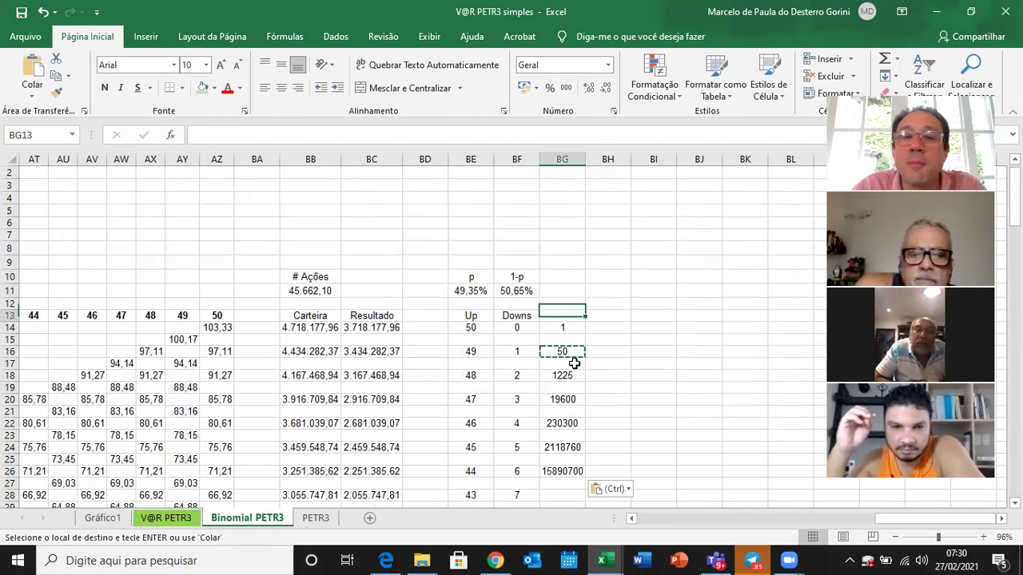
key(Left)
key(Left)
key(Left)
key(Left)
key(Left)
key(Left)
key(Left)
key(Right)
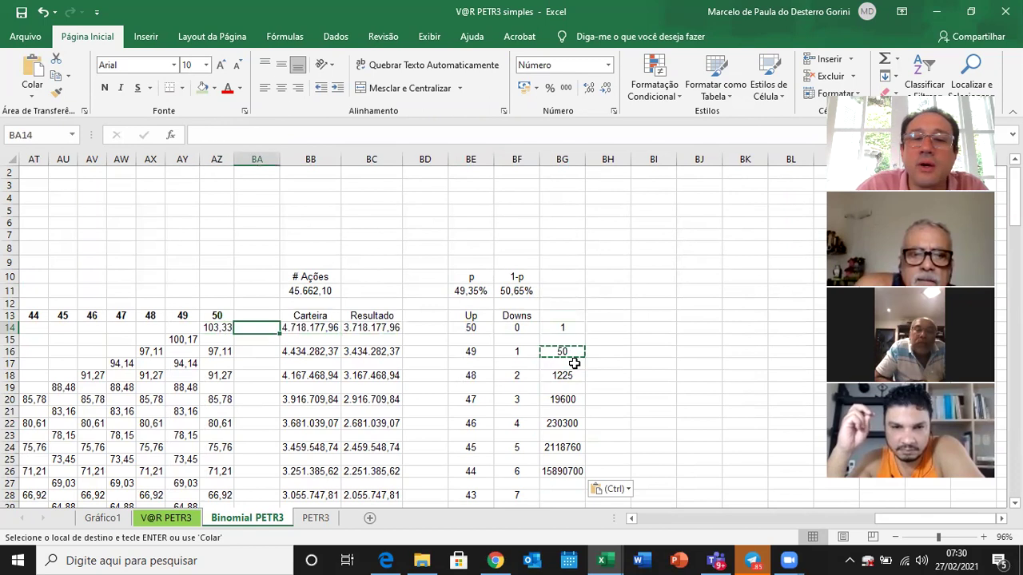
- Start a probability formula in BI14 that multiplies BG14 by p in BE11 raised to the Up count in BE14
key(Right)
key(Right)
key(Right)
key(Right)
key(Right)
key(Right)
key(Right)
key(Right)
text(=)
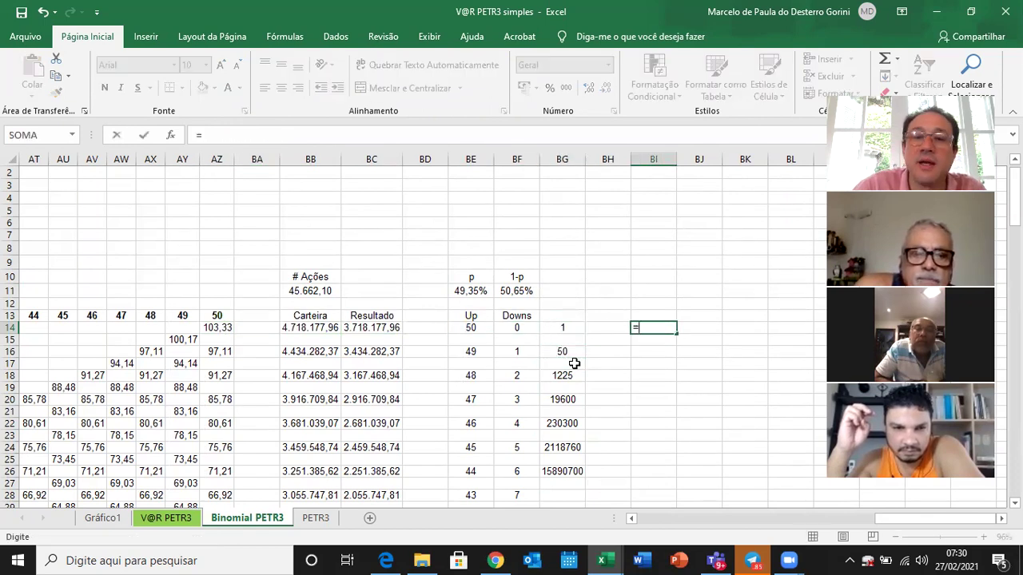
key(Left)
key(Left)
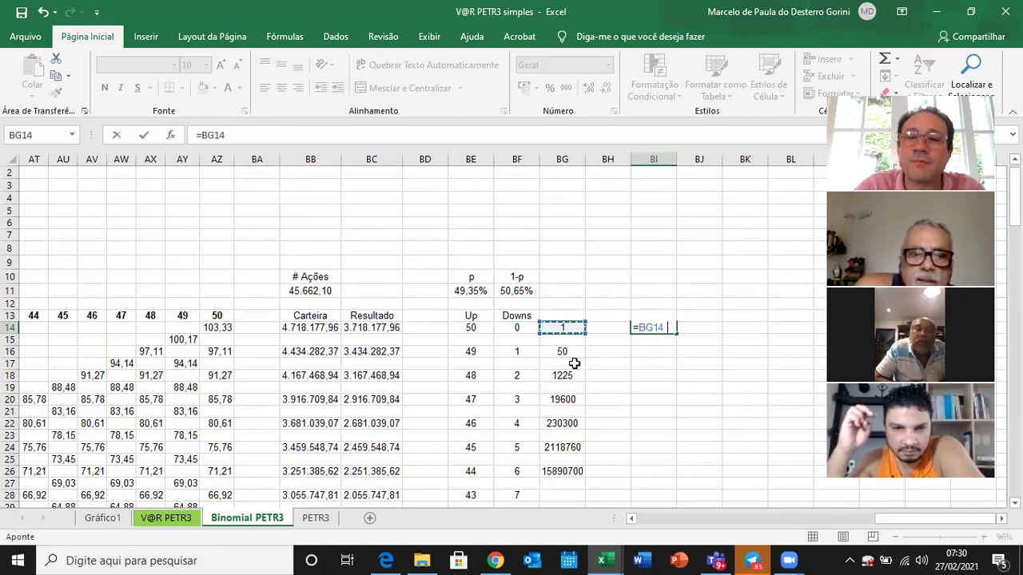
text(*)
key(Left)
key(Left)
key(Left)
key(Left)
key(Up)
key(Up)
key(Up)
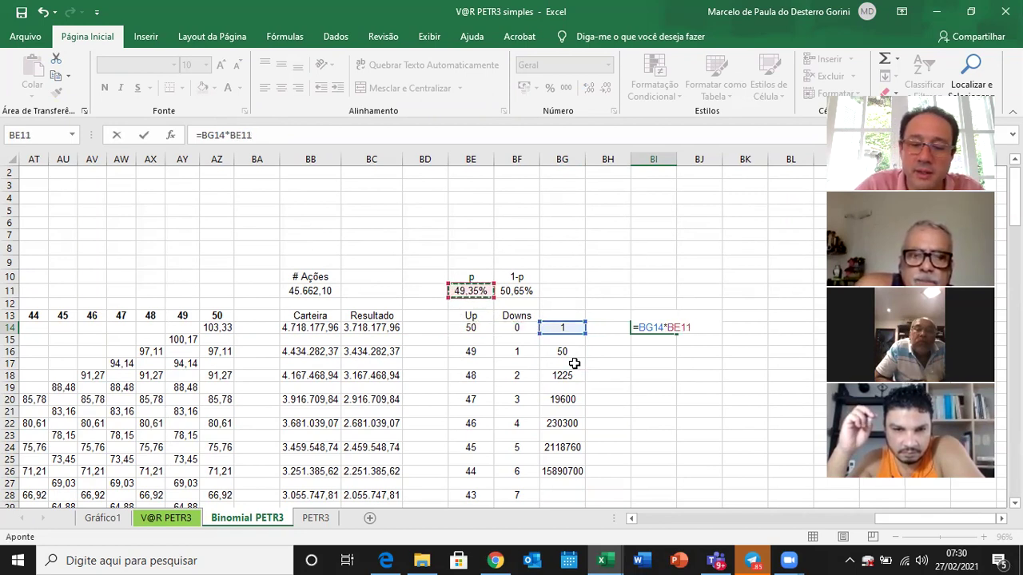
text(^)
key(Down)
key(Down)
key(Down)
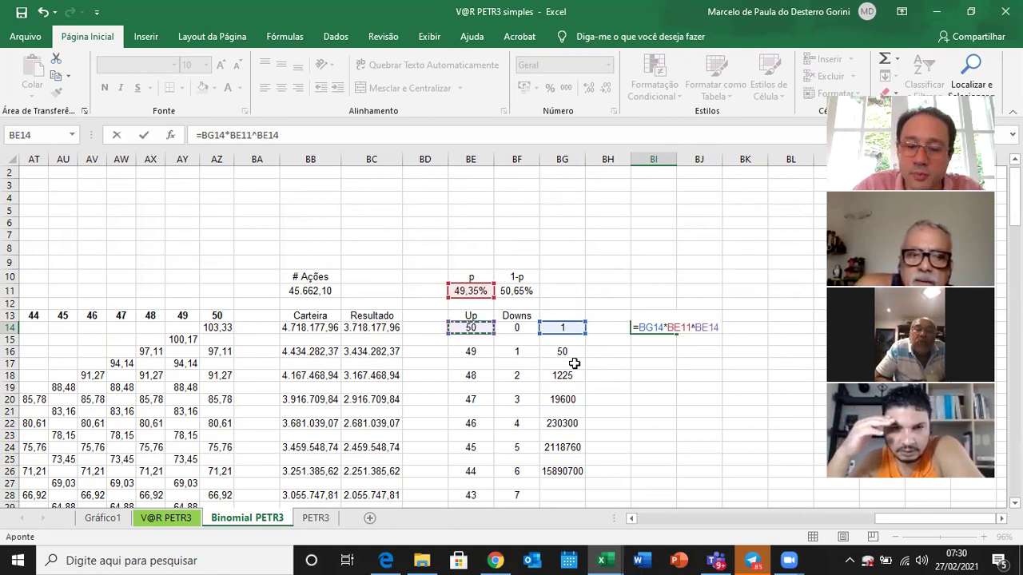
- Extend the BI14 formula by multiplying it by 1-p in BF11 raised to the Downs count in BF14
text(*)
key(Left)
key(Left)
key(Left)
key(Up)
key(Up)
key(Up)
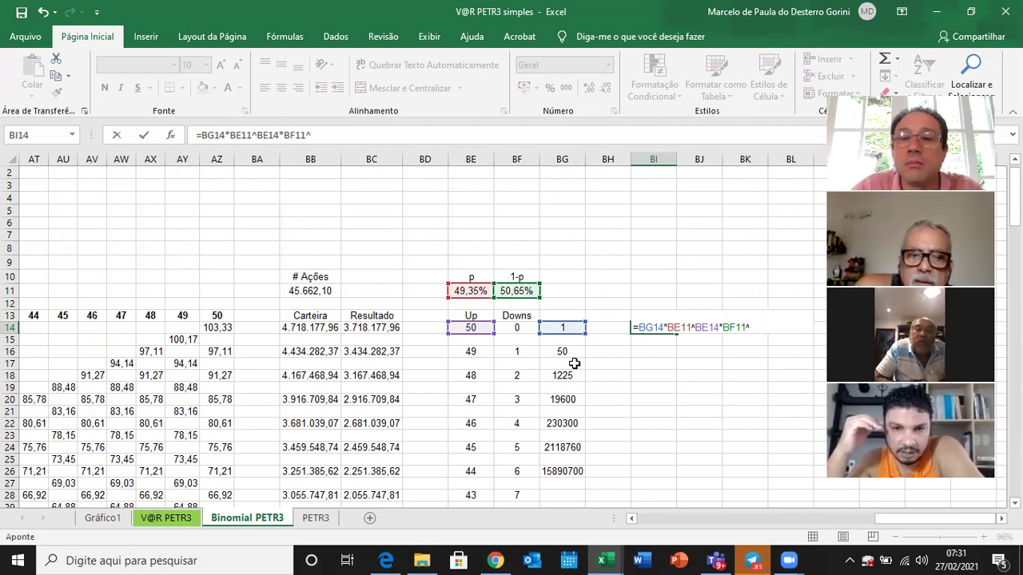
text(^)
key(Left)
key(Left)
key(Left)
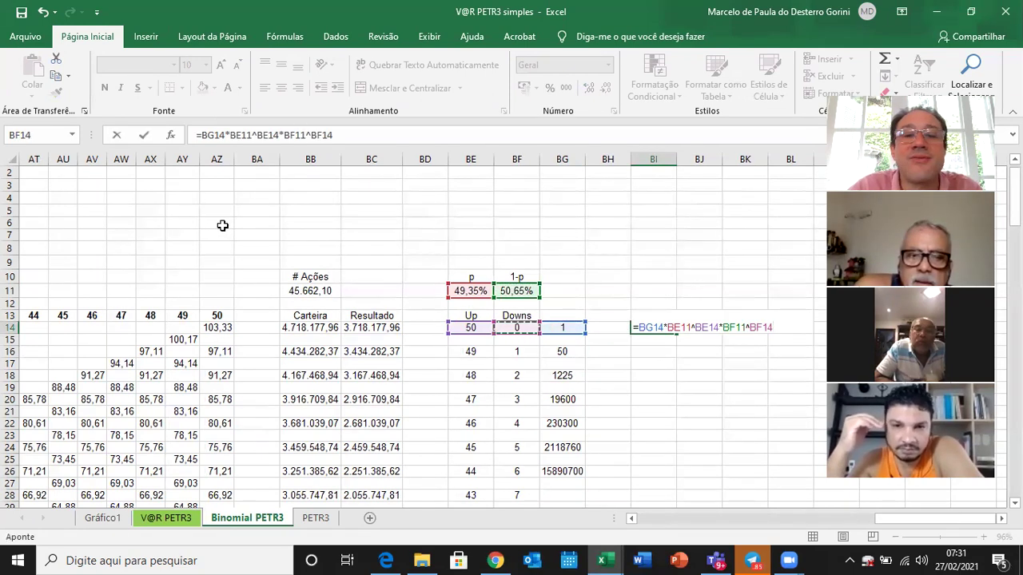
- Make BE11 and BF11 absolute references in the BI14 formula and format the cell as a percentage with six decimals
click(239, 134)
key(F4)
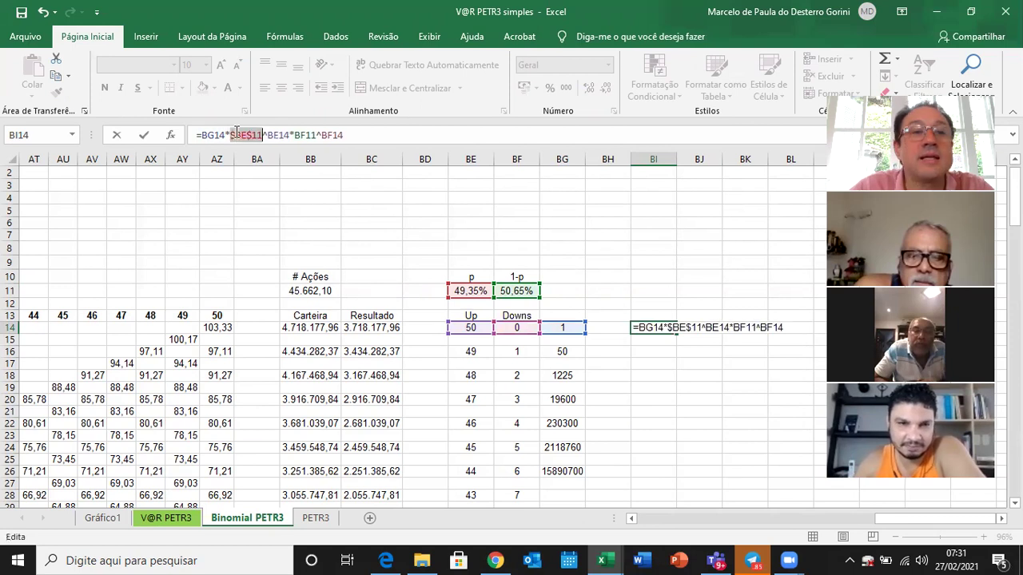
click(307, 134)
key(F4)
key(ctrl+Return)
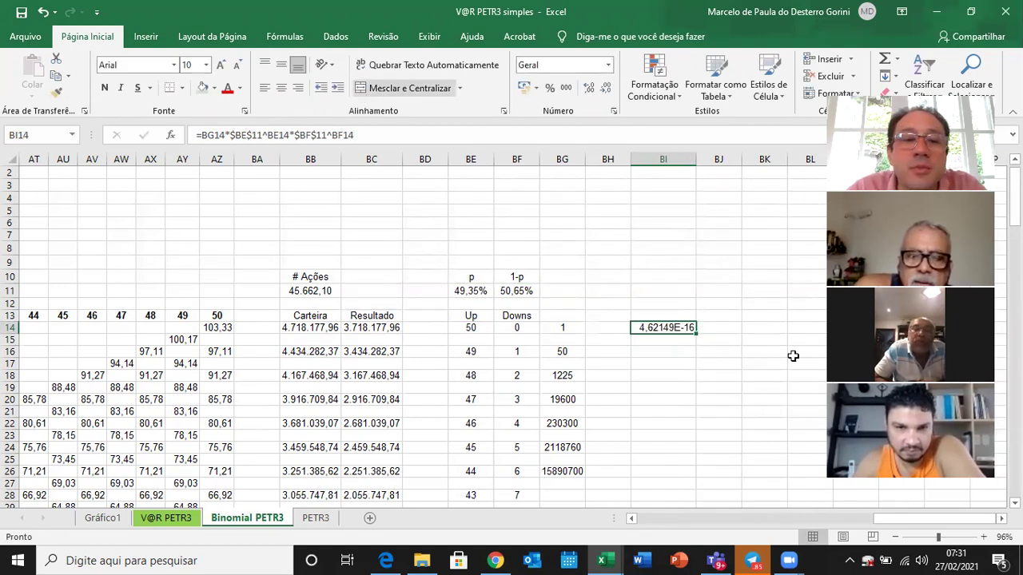
click(550, 89)
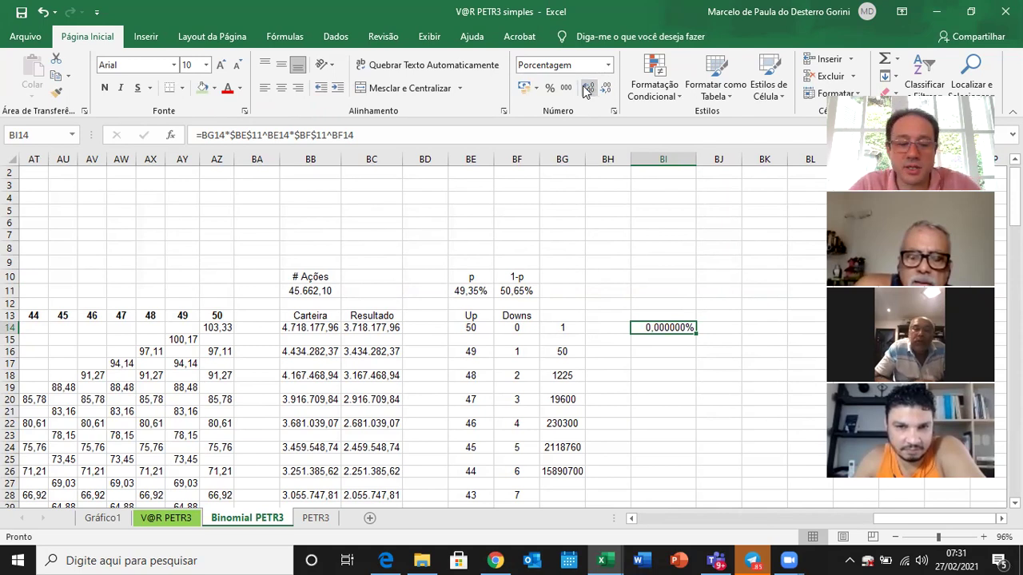
- Copy the probability formula from BI14 to BI16, BI18, BI20, BI22, BI24 and BI26
key(ctrl+c)
key(Down)
key(Down)
key(ctrl+v)
key(Down)
key(Down)
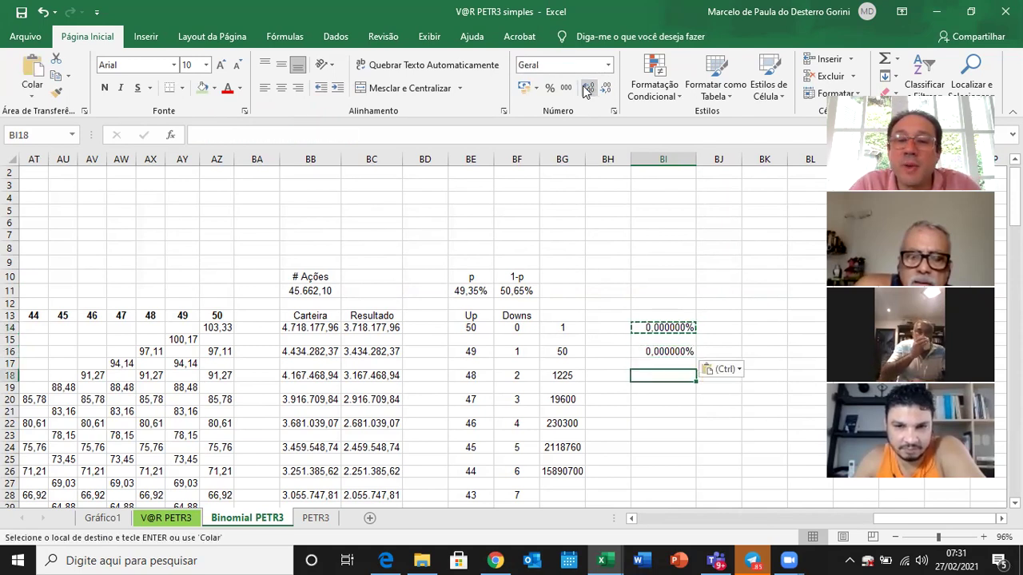
key(ctrl+v)
key(Down)
key(Down)
key(ctrl+v)
key(Down)
key(Down)
key(ctrl+v)
key(Down)
key(Down)
key(ctrl+v)
key(Down)
key(Down)
key(ctrl+v)
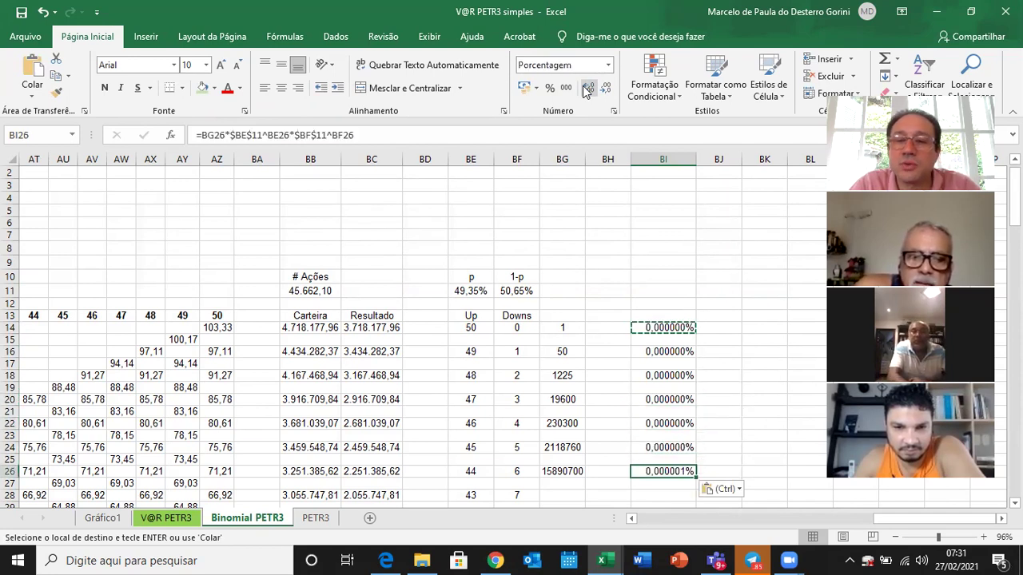
- Check the cell references of the copied probability formula in BI26
key(F2)
key(Escape)
key(Right)
key(Left)
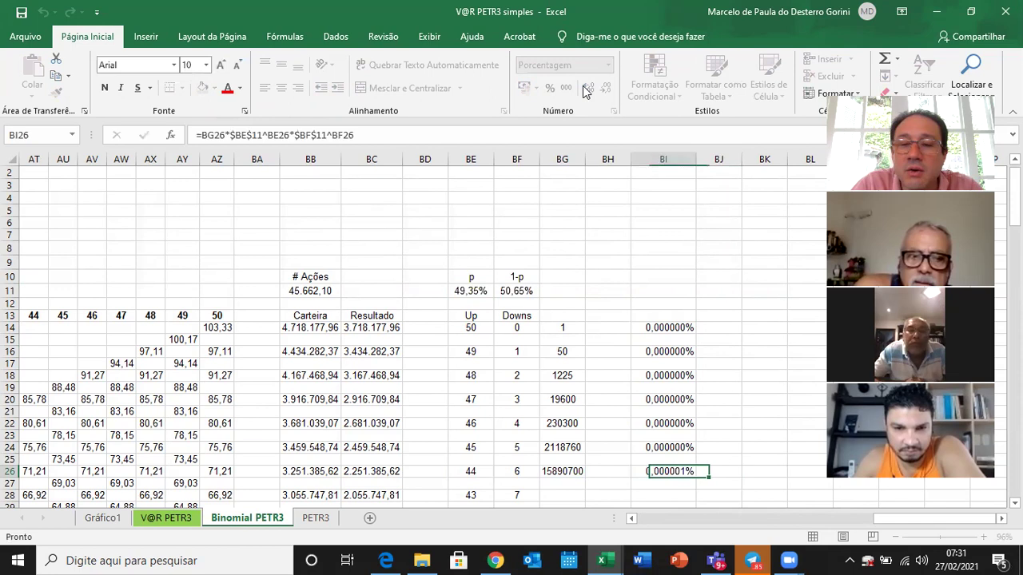
- Copy the combination and probability formulas from BG26:BI26 to rows 28, 30 and 32
key(Left)
key(Left)
key(shift+Right)
key(shift+Right)
key(ctrl+c)
key(Down)
key(Down)
key(ctrl+v)
key(Down)
key(Down)
key(ctrl+v)
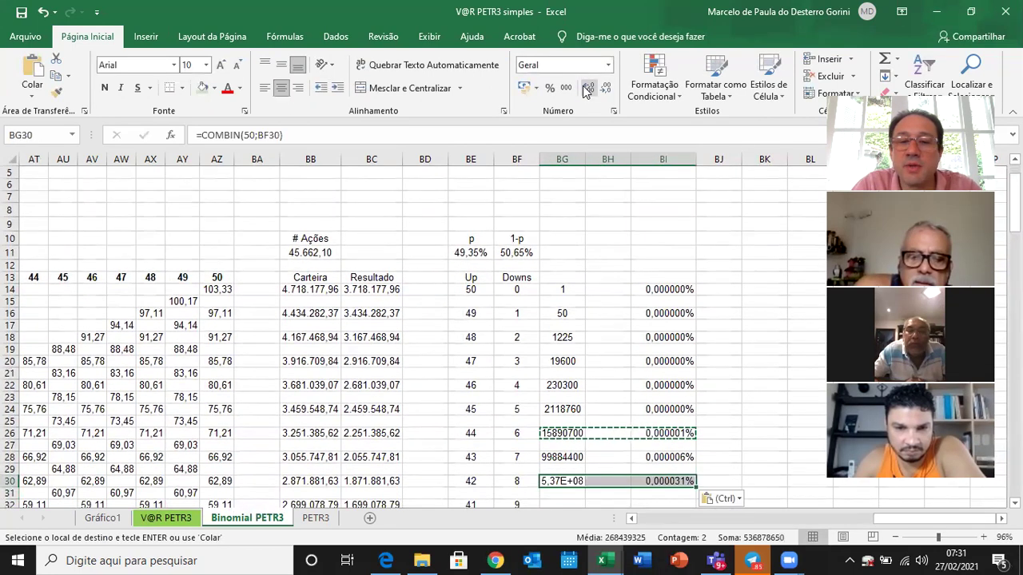
key(Down)
key(Down)
key(ctrl+v)
- Copy the block of combination and probability formulas in BG18:BI32 to the empty rows starting at BG34
key(Down)
key(Down)
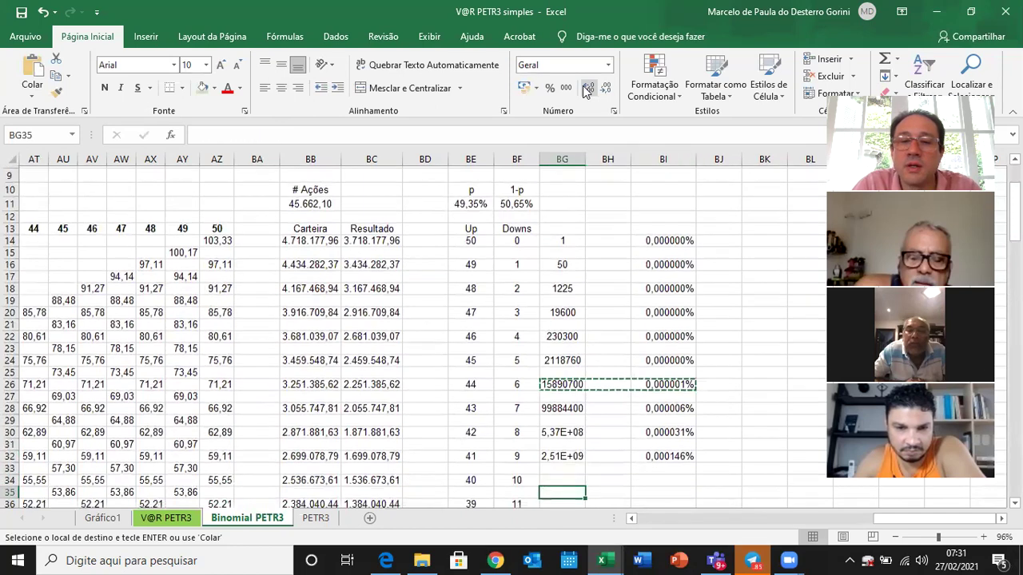
key(Up)
key(Up)
key(Up)
key(Up)
key(Up)
key(Up)
key(Up)
key(Up)
key(Up)
key(Up)
key(Up)
key(Up)
key(Up)
key(Up)
key(Up)
key(Up)
key(Up)
key(Down)
key(shift+Right)
key(shift+Right)
key(shift+Down)
key(shift+Down)
key(shift+Down)
key(shift+Down)
key(shift+Down)
key(shift+Down)
key(shift+Down)
key(shift+Down)
key(shift+Down)
key(shift+Down)
key(shift+Down)
key(shift+Down)
key(shift+Down)
key(shift+Down)
key(ctrl+c)
key(Down)
key(Down)
key(Down)
key(Down)
key(Down)
key(Down)
key(Down)
key(Down)
key(Down)
key(Down)
key(Down)
key(Down)
key(Down)
key(Down)
key(Down)
key(Down)
key(ctrl+v)
- Copy the combination and probability formulas in BG18:BI48 to the empty node rows directly below the filled block
key(Up)
key(Up)
key(Up)
key(Up)
key(Up)
key(Up)
key(Up)
key(Up)
key(Up)
key(Up)
key(Up)
key(Up)
key(Up)
key(Up)
key(Up)
key(Up)
key(Up)
key(Up)
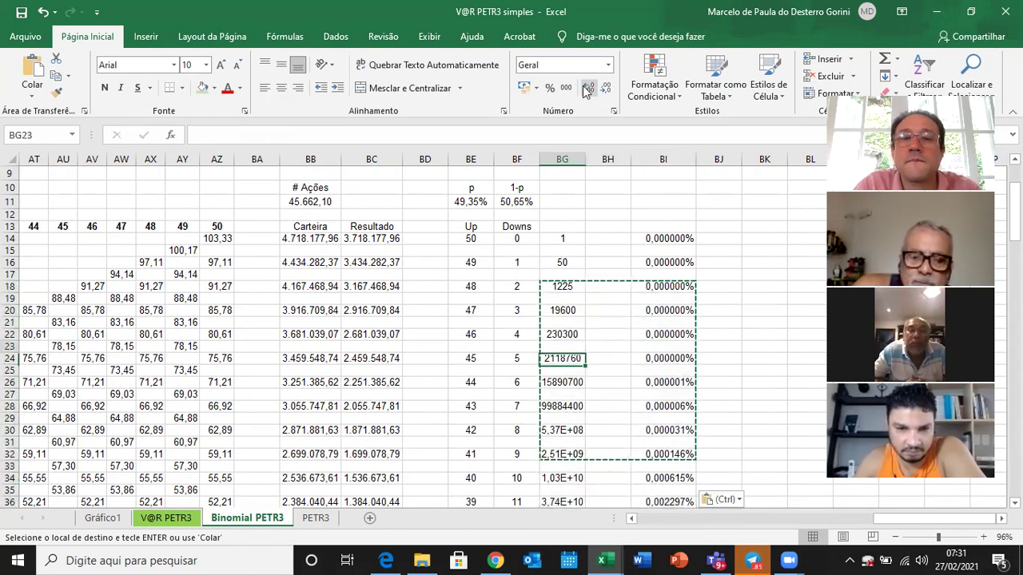
key(Down)
key(Down)
key(shift+Right)
key(shift+Down)
key(shift+Down)
key(shift+Down)
key(shift+Down)
key(shift+Down)
key(shift+Down)
key(shift+Down)
key(shift+Down)
key(shift+Down)
key(shift+Down)
key(shift+Down)
key(shift+Down)
key(shift+Down)
key(shift+Down)
key(shift+Down)
key(shift+Down)
key(shift+Down)
key(shift+Down)
key(shift+Down)
key(shift+Down)
key(shift+Down)
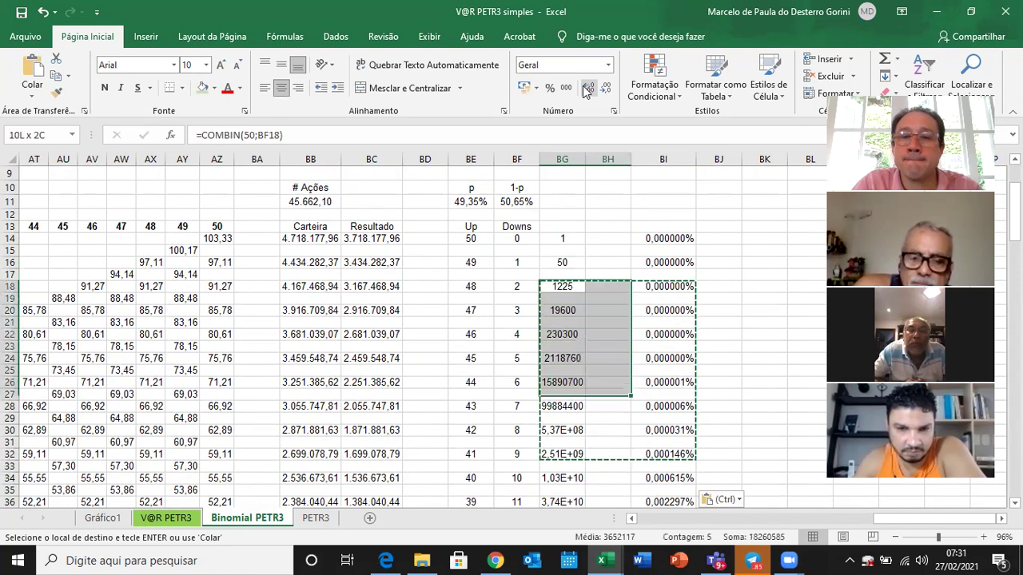
key(ctrl+v)
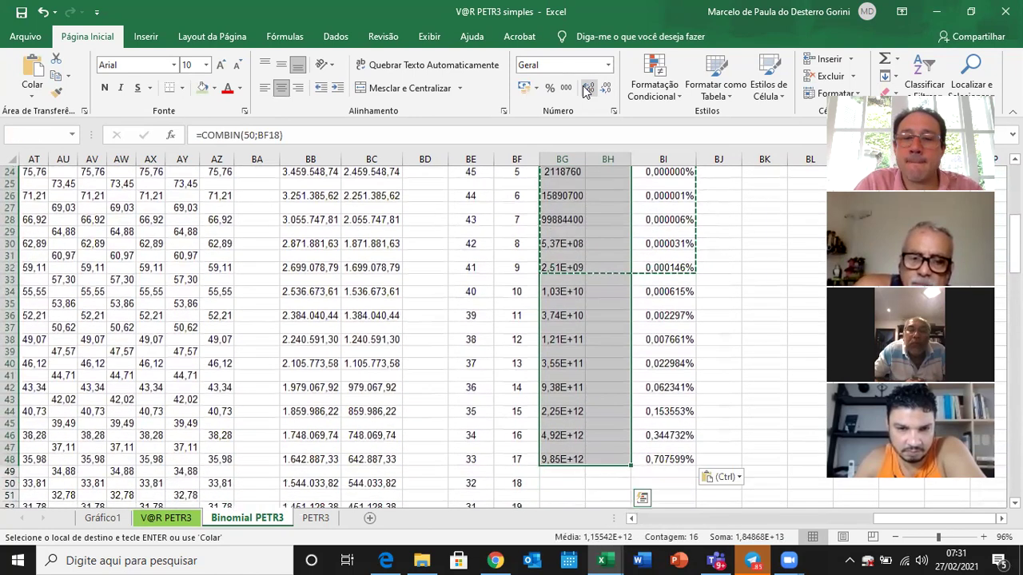
key(Down)
key(Down)
key(Down)
key(Down)
key(Down)
key(Down)
key(Down)
key(Down)
key(Down)
key(Down)
key(Down)
key(Down)
key(Down)
key(Down)
key(Down)
key(Down)
key(Down)
key(Down)
key(Down)
key(Down)
key(Down)
key(Down)
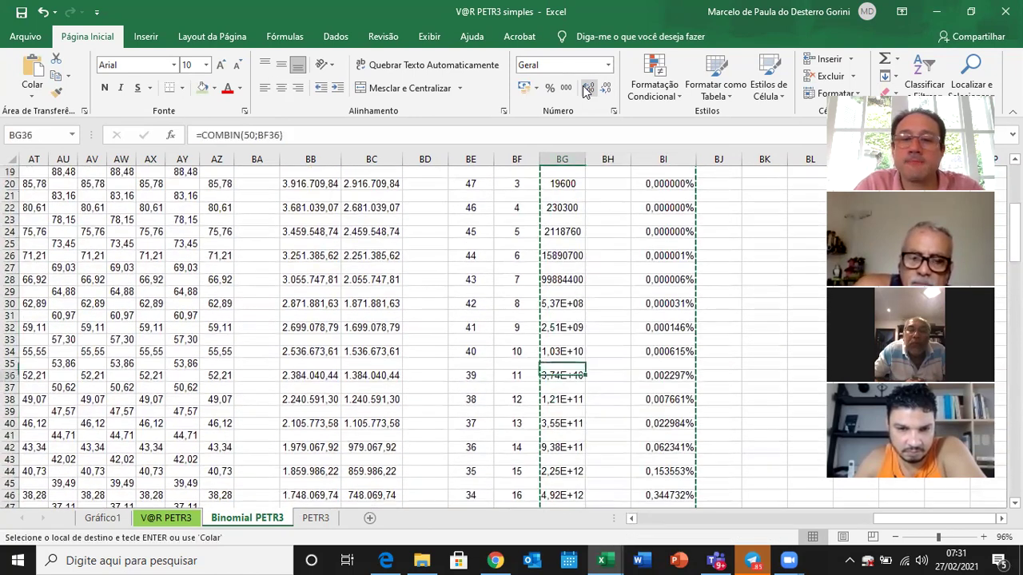
key(Up)
key(Up)
key(Up)
key(Up)
key(Up)
key(Up)
key(Up)
key(Up)
key(Up)
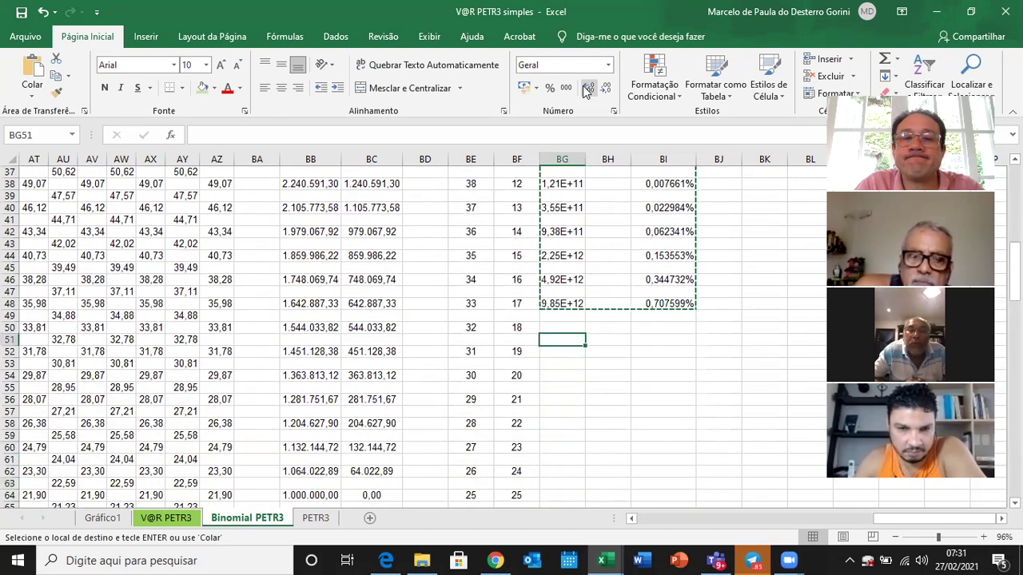
- Paste the copied combination and probability formulas into the node rows from 50 to 80, starting at BG50
key(ctrl+v)
- Copy the combination and probability formulas in BG18:BI80 to the remaining empty node rows starting at BG82
key(Up)
key(Up)
key(Up)
key(Up)
key(Up)
key(Up)
key(Up)
key(Up)
key(Up)
key(Up)
key(Up)
key(Up)
key(Up)
key(Up)
key(Up)
key(Up)
key(Up)
key(Up)
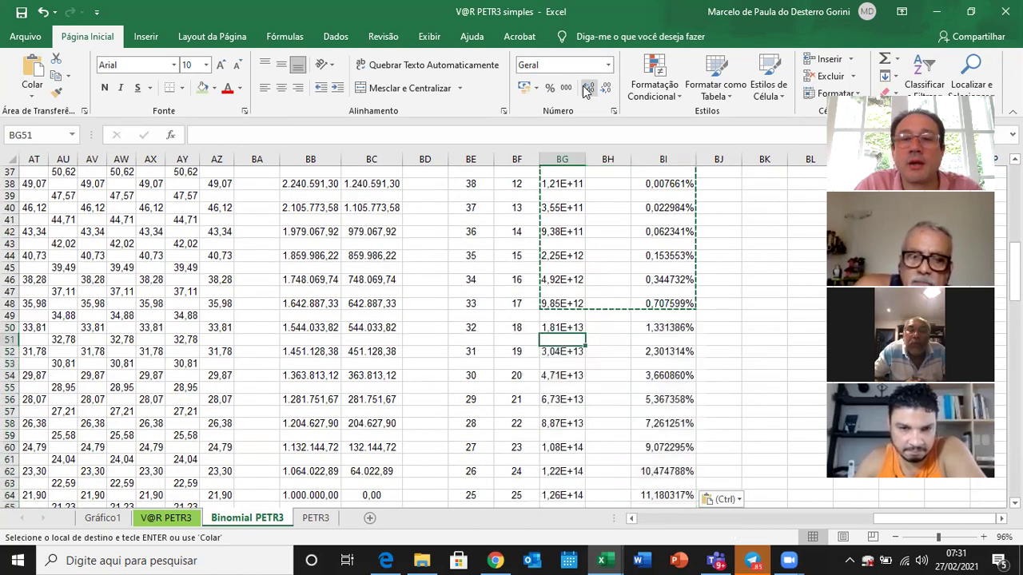
key(Up)
key(Up)
key(Up)
key(Up)
key(Up)
key(Up)
key(Up)
key(Up)
key(Up)
key(Up)
key(Up)
key(Up)
key(Up)
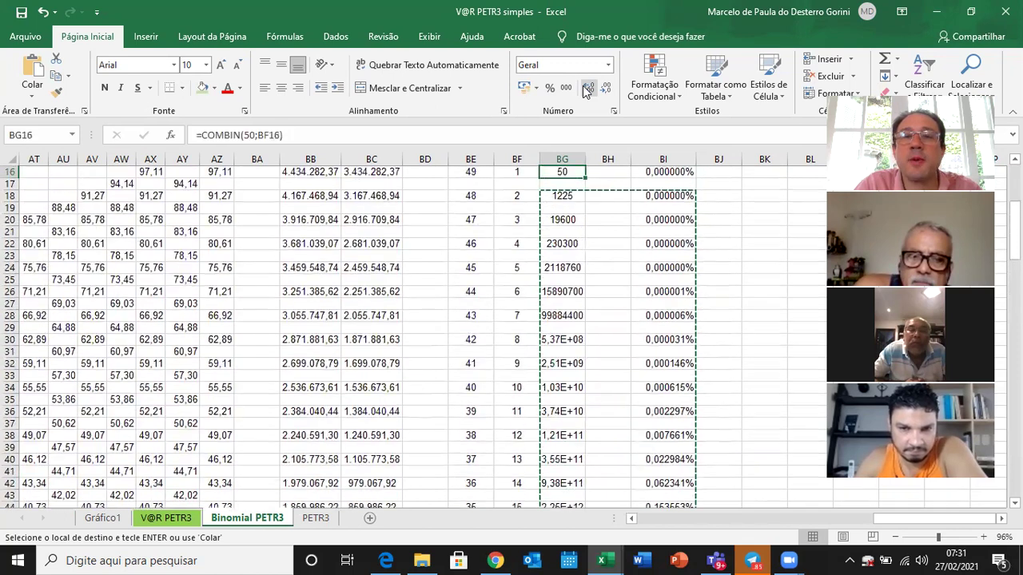
key(Up)
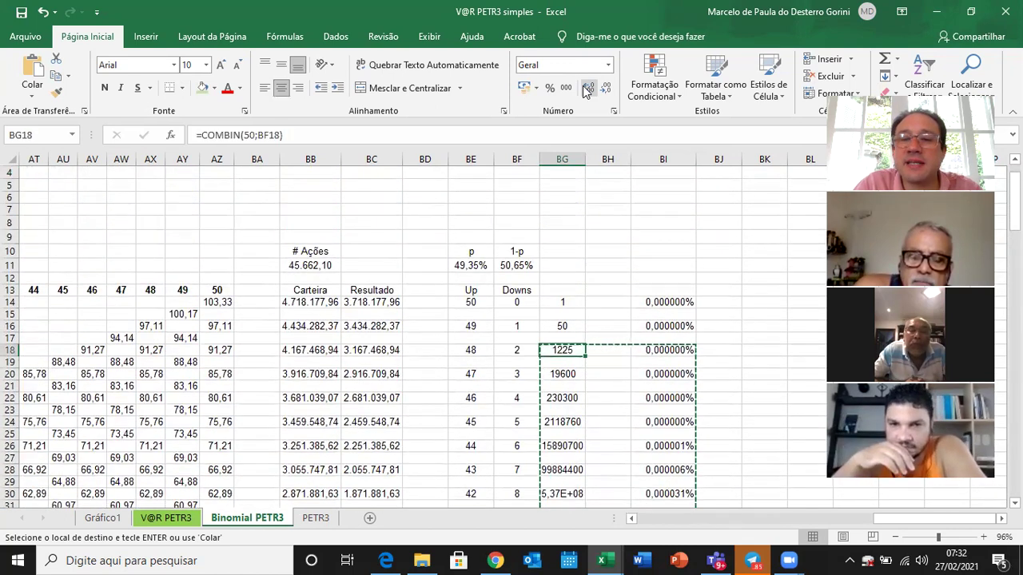
key(shift+Right)
key(shift+Right)
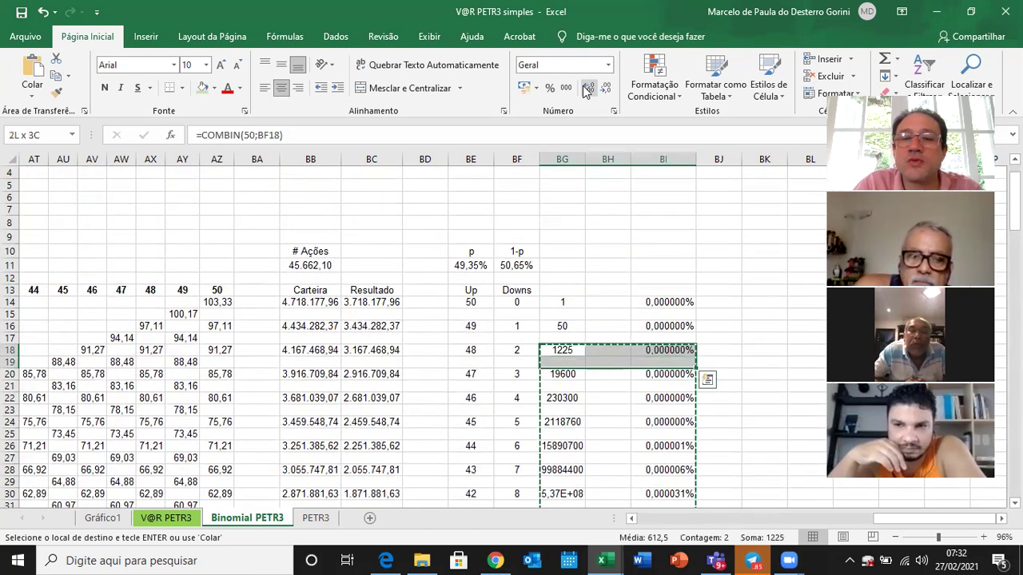
key(shift+Down)
key(shift+Down)
key(shift+Down)
key(shift+Down)
key(shift+Down)
key(shift+Down)
key(shift+Down)
key(shift+Down)
key(shift+Down)
key(shift+Down)
key(shift+Down)
key(shift+Down)
key(shift+Down)
key(shift+Down)
key(shift+Down)
key(shift+Down)
key(shift+Down)
key(shift+Down)
key(shift+Down)
key(shift+Down)
key(shift+Down)
key(shift+Down)
key(shift+Down)
key(shift+Down)
key(shift+Down)
key(shift+Down)
key(shift+Down)
key(shift+Down)
key(shift+Down)
key(shift+Down)
key(shift+Down)
key(shift+Down)
key(shift+Down)
key(shift+Down)
key(shift+Down)
key(shift+Down)
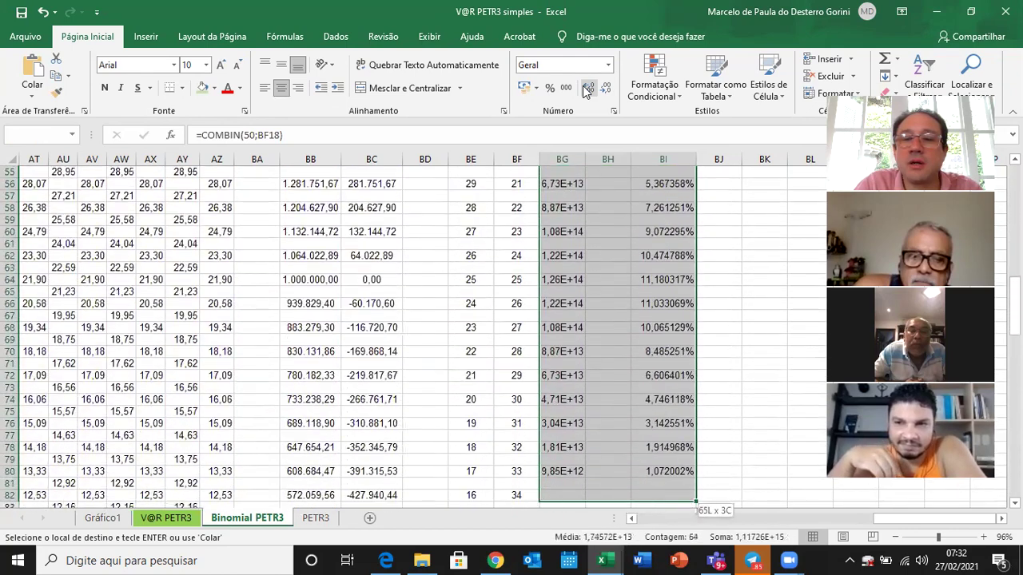
key(shift+Up)
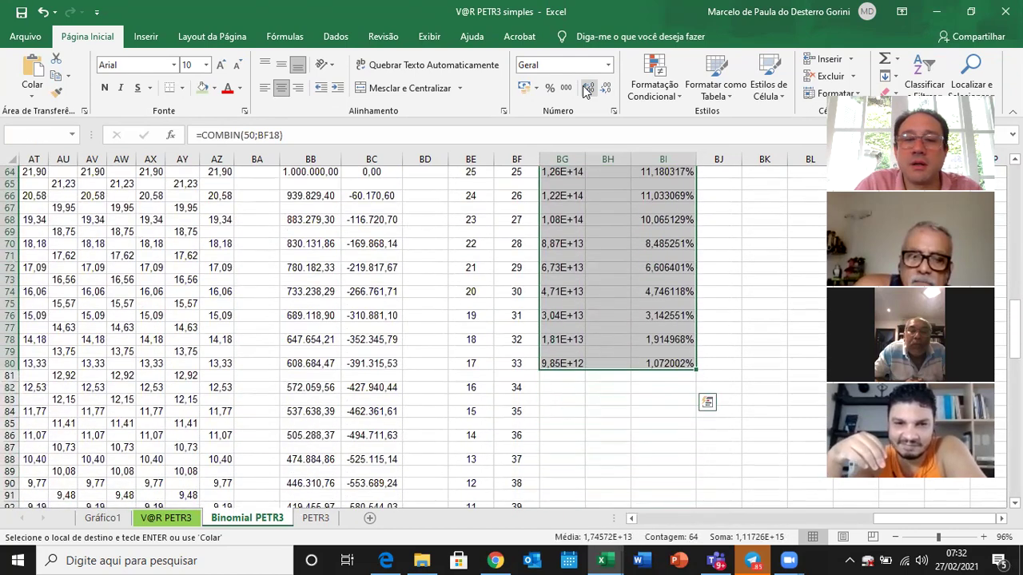
key(Up)
key(Up)
key(Up)
key(Up)
key(Up)
key(Up)
key(Up)
key(Up)
key(Up)
key(Up)
key(Up)
key(Up)
key(Up)
key(Up)
key(Up)
key(Up)
key(Up)
key(Up)
key(Up)
key(Up)
key(Down)
key(Down)
key(Down)
key(Down)
key(Down)
key(Down)
key(Down)
key(Down)
key(Down)
key(Down)
key(Down)
key(Down)
key(Down)
key(Down)
key(Down)
key(Down)
key(Down)
key(Down)
key(Down)
key(Down)
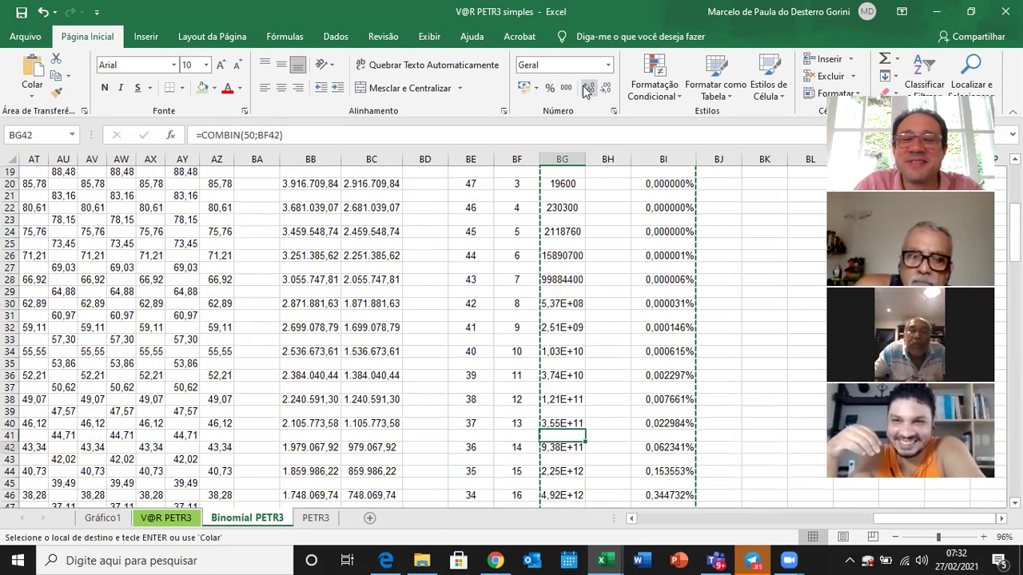
key(Down)
key(Down)
key(Down)
key(Down)
key(Down)
key(Down)
key(Down)
key(Down)
key(Down)
key(Down)
key(Down)
key(Down)
key(Down)
key(Down)
key(Down)
key(Down)
key(Down)
key(Down)
key(Down)
key(Down)
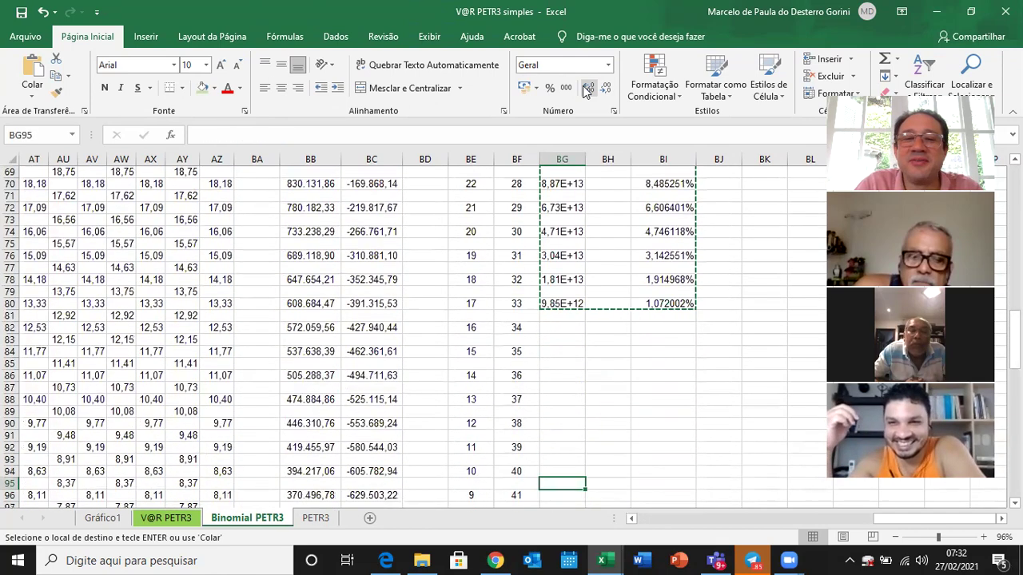
key(ctrl+v)
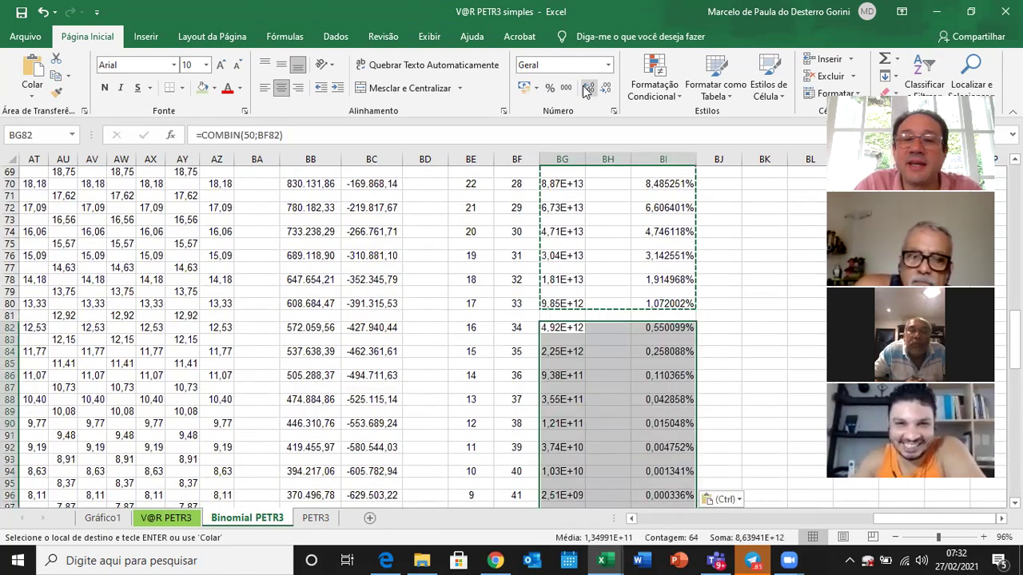
- Check the pasted combination and probability formulas down to the last node row and the rows just beneath it
key(Down)
key(Down)
key(Down)
key(Down)
key(Down)
key(Down)
key(Down)
key(Down)
key(Down)
key(Down)
key(Down)
key(Down)
key(Down)
key(Down)
key(Down)
key(Down)
key(Down)
key(Down)
key(Down)
key(Down)
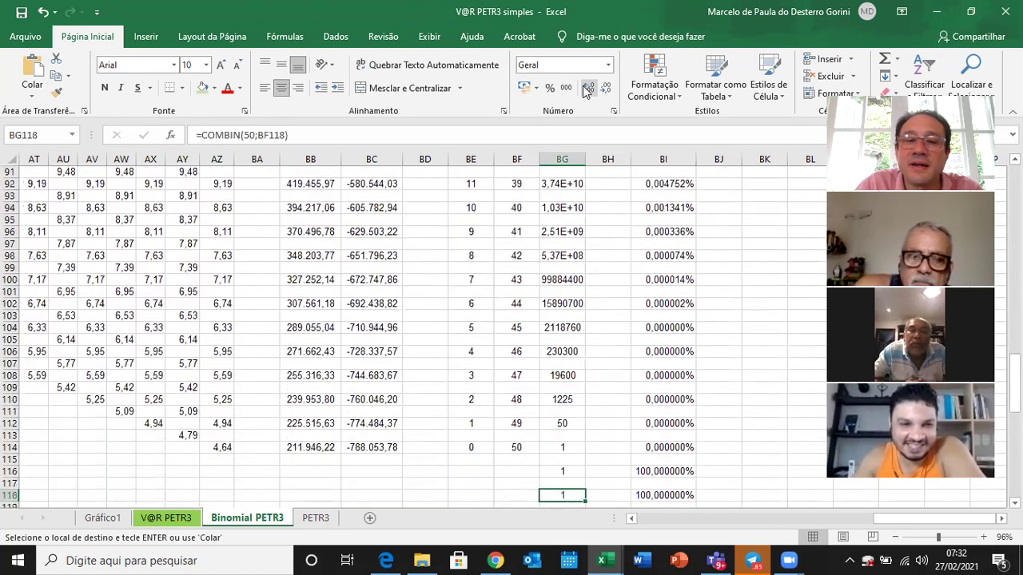
- Delete the surplus combination and probability formulas in columns BG to BI from row 116 down, below the last node row
key(Up)
key(Up)
key(Up)
key(Up)
key(Up)
key(Up)
key(Up)
key(Up)
key(Up)
key(Up)
key(Up)
key(Up)
key(Up)
key(shift+Right)
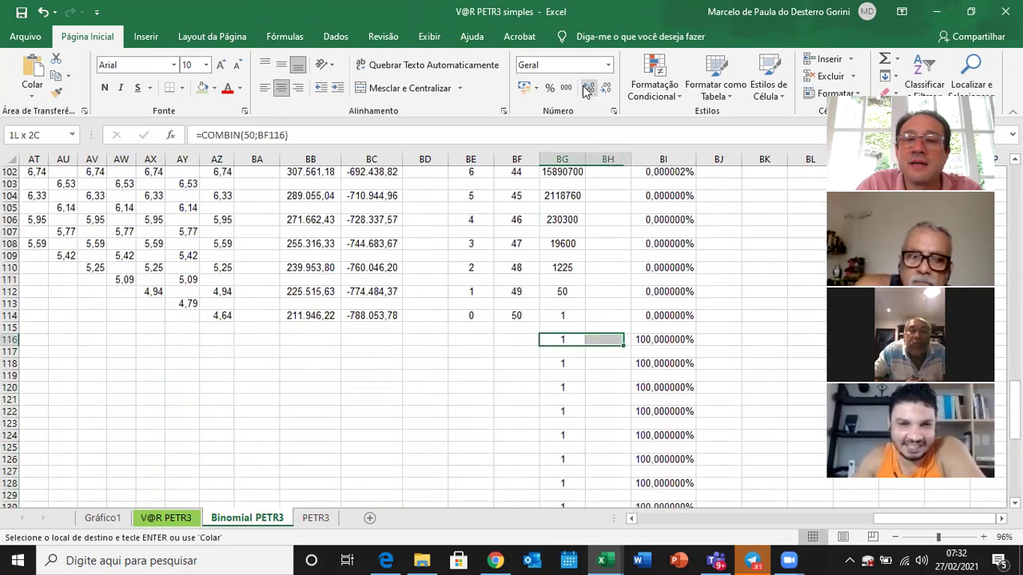
key(shift+Right)
key(shift+Down)
key(shift+Down)
key(shift+Down)
key(shift+Down)
key(shift+Down)
key(shift+Down)
key(shift+Down)
key(shift+Down)
key(shift+Down)
key(shift+Down)
key(shift+Down)
key(shift+Down)
key(shift+Down)
key(shift+Down)
key(shift+Down)
key(shift+Down)
key(shift+Down)
key(shift+Down)
key(shift+Down)
key(shift+Down)
key(shift+Down)
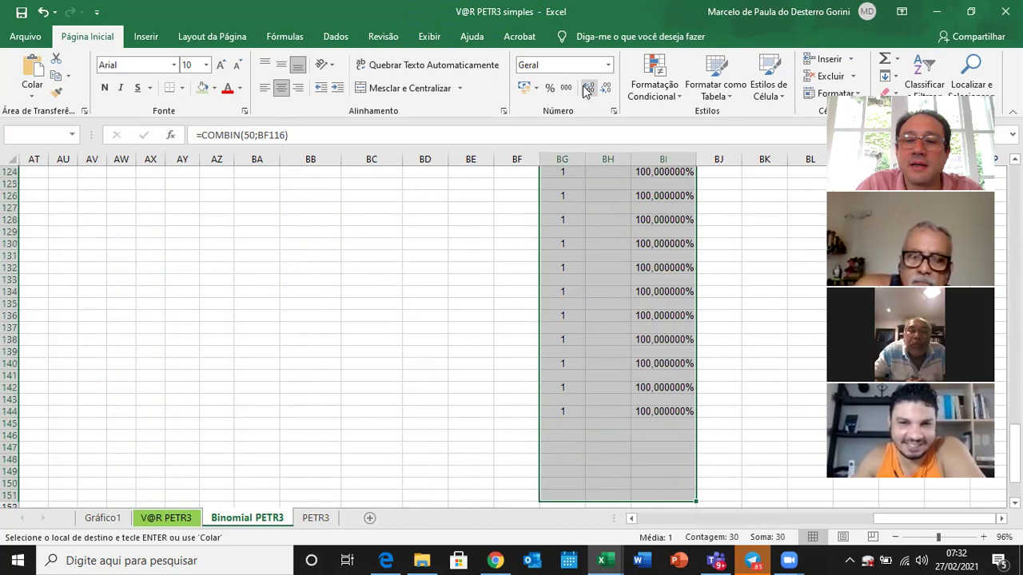
key(ctrl+BackSpace)
key(Escape)
key(Up)
key(Up)
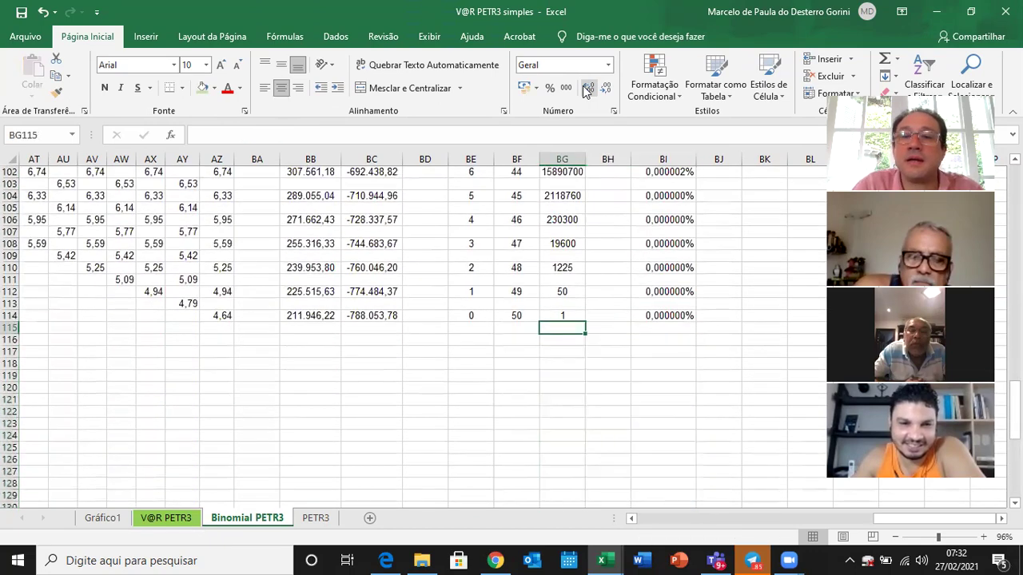
- Review the combinations and probabilities from the last node row back up to the first node in row 14
key(Right)
key(Up)
key(Up)
key(Up)
key(Up)
key(Up)
key(Up)
key(Up)
key(Up)
key(Up)
key(Up)
key(Up)
key(Up)
key(Up)
key(Up)
key(Up)
key(Up)
key(Up)
key(Up)
key(Up)
key(Up)
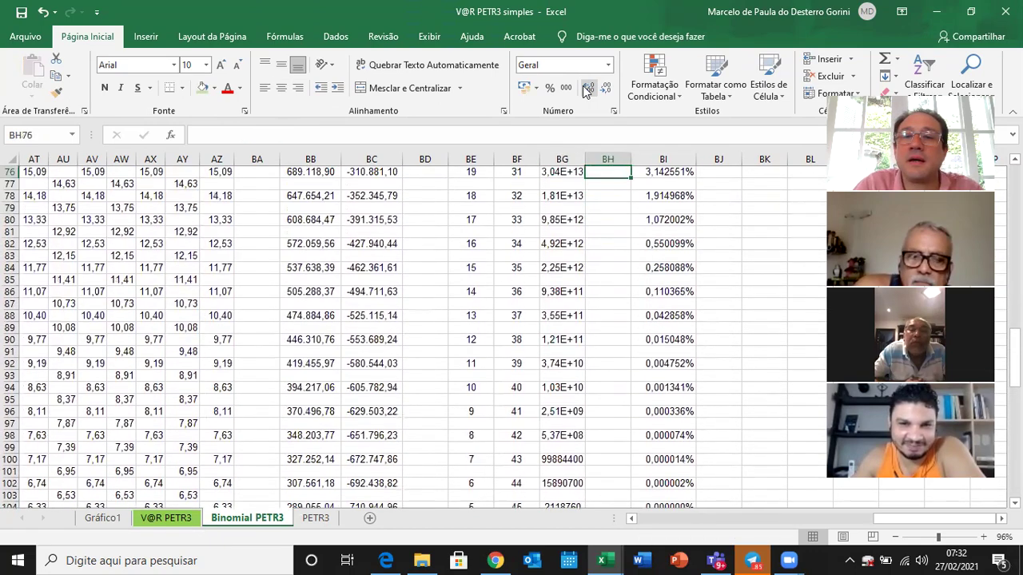
key(Up)
key(Up)
key(Up)
key(Up)
key(Up)
key(Up)
key(Up)
key(Up)
key(Up)
key(Up)
key(Up)
key(Up)
key(Up)
key(Up)
key(Up)
key(Up)
key(Up)
key(Up)
key(Up)
key(Up)
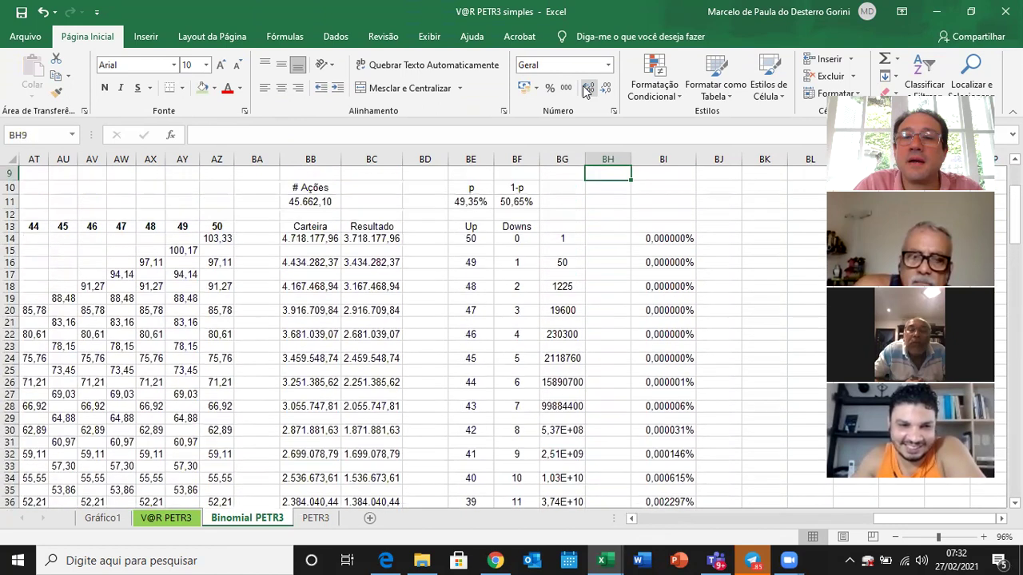
key(Down)
key(Down)
key(Down)
key(Down)
key(Down)
key(Down)
key(Down)
key(Down)
key(Down)
key(Down)
key(Down)
key(Down)
key(Right)
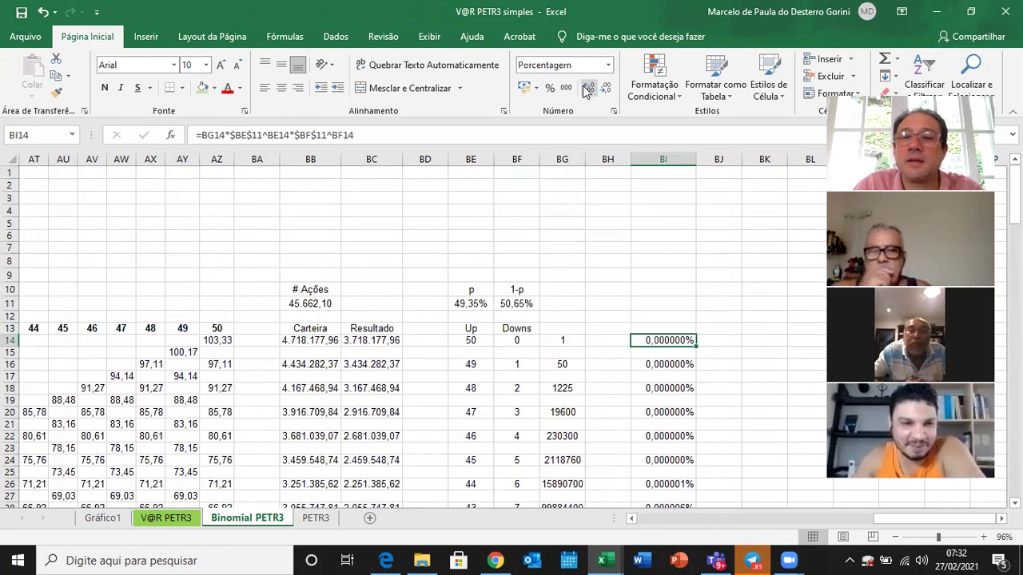
key(Down)
key(Down)
key(Down)
key(Down)
- Enter a formula in BI11 that sums the node probabilities, =SOMA(BI14:BI114)
key(Up)
key(Up)
key(Up)
key(Up)
key(Up)
key(Up)
key(Up)
text(=soma()
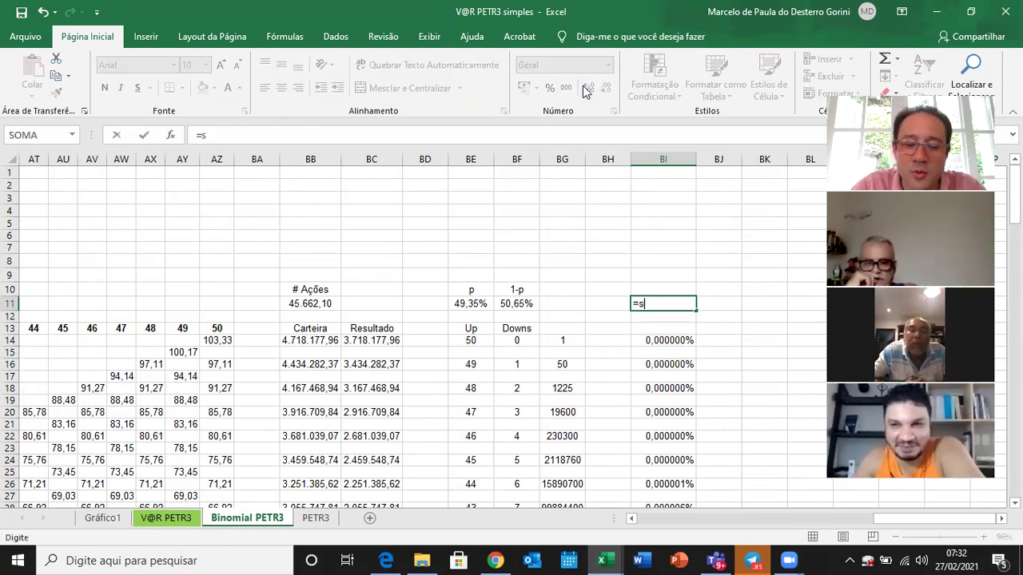
key(Down)
key(Down)
key(Down)
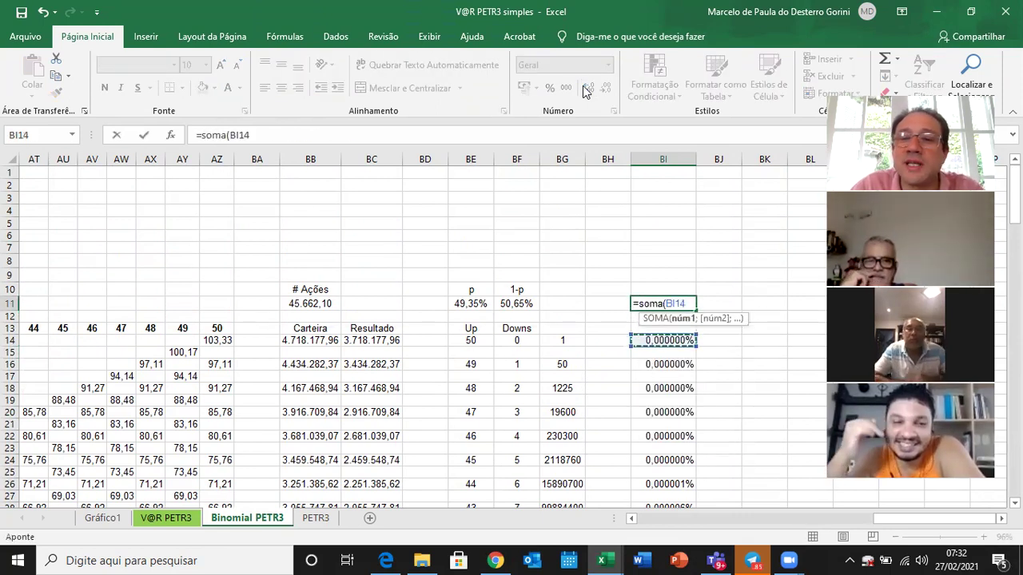
key(shift+Down)
key(shift+Down)
key(shift+Down)
key(shift+Down)
key(shift+Down)
key(shift+Down)
key(shift+Down)
key(shift+Down)
key(shift+Down)
key(shift+Down)
key(shift+Down)
key(shift+Down)
key(shift+Down)
key(shift+Down)
key(shift+Down)
key(shift+Down)
key(shift+Down)
key(shift+Down)
key(shift+Down)
key(shift+Down)
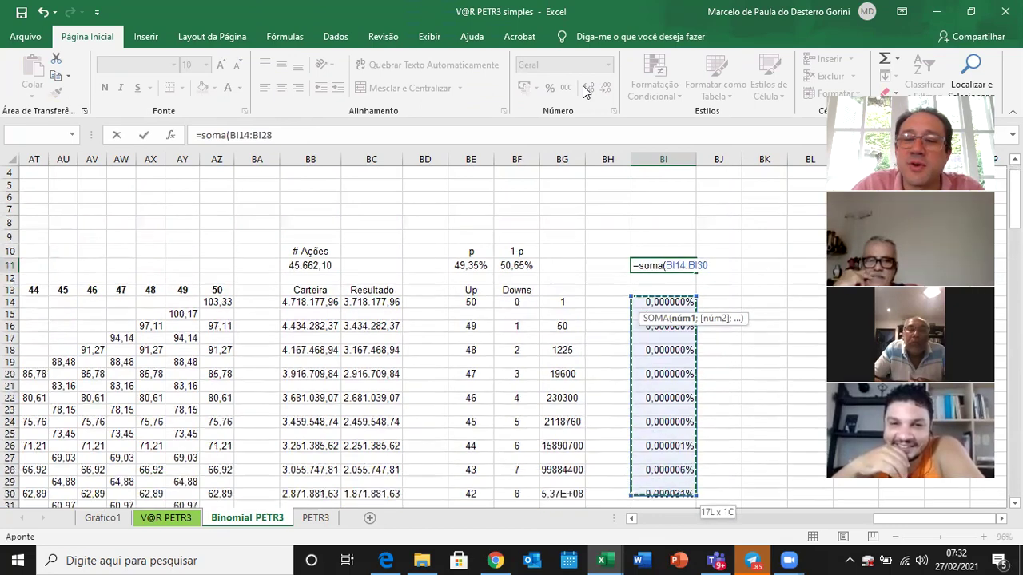
key(shift+Down)
key(shift+Down)
key(shift+Down)
key(shift+Down)
key(shift+Down)
key(shift+Down)
key(shift+Down)
key(shift+Down)
key(shift+Down)
key(shift+Down)
key(shift+Down)
key(shift+Down)
key(shift+Down)
key(shift+Down)
key(shift+Down)
key(shift+Down)
key(shift+Down)
key(shift+Down)
key(shift+Down)
key(shift+Down)
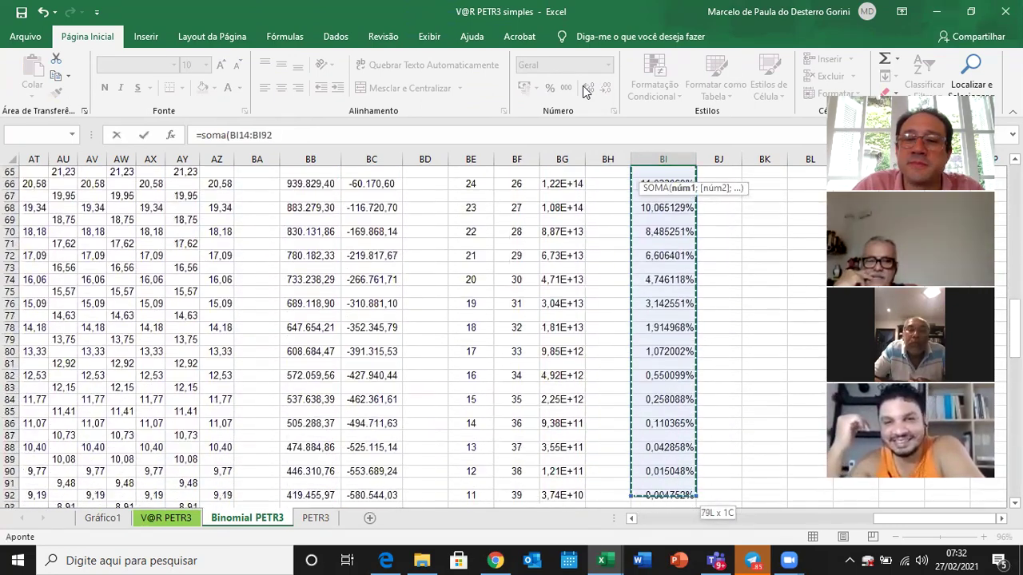
key(shift+Down)
key(shift+Down)
key(shift+Down)
key(shift+Down)
key(shift+Down)
key(shift+Down)
key(shift+Down)
key(shift+Down)
key(shift+Down)
key(shift+Down)
key(shift+Down)
key(shift+Down)
key(shift+Down)
key(shift+Down)
key(shift+Down)
key(shift+Down)
key(shift+Down)
key(shift+Down)
key(shift+Up)
key(shift+Up)
key(shift+Up)
key(shift+Up)
key(shift+Up)
key(shift+Up)
key(shift+Up)
key(shift+Up)
key(shift+Up)
key(shift+Up)
key(shift+Up)
key(shift+Up)
key(shift+Up)
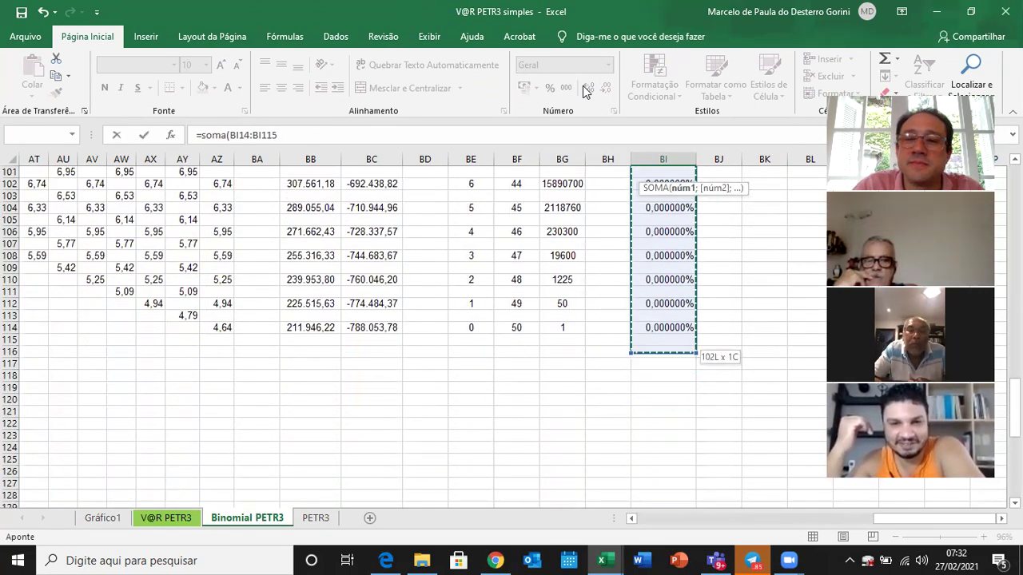
key(ctrl+Return)
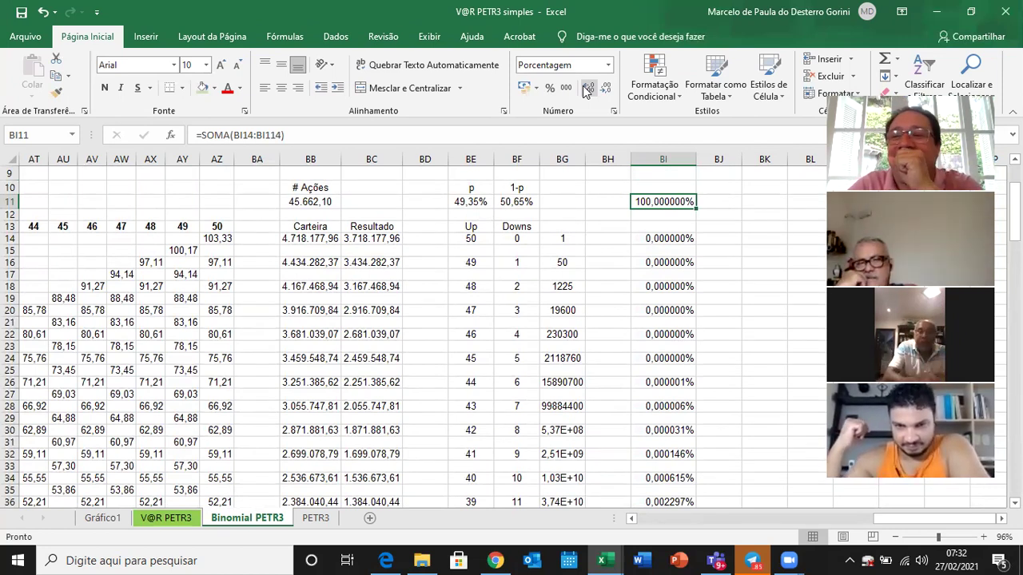
- Review the node probabilities in column BI from the first node down to the last node in row 114
key(Down)
key(Down)
key(Down)
key(Down)
key(Down)
key(Down)
key(Down)
key(Down)
key(Down)
key(Down)
key(Down)
key(Down)
key(Down)
key(Down)
key(Down)
key(Down)
key(Down)
key(Down)
key(Down)
key(Down)
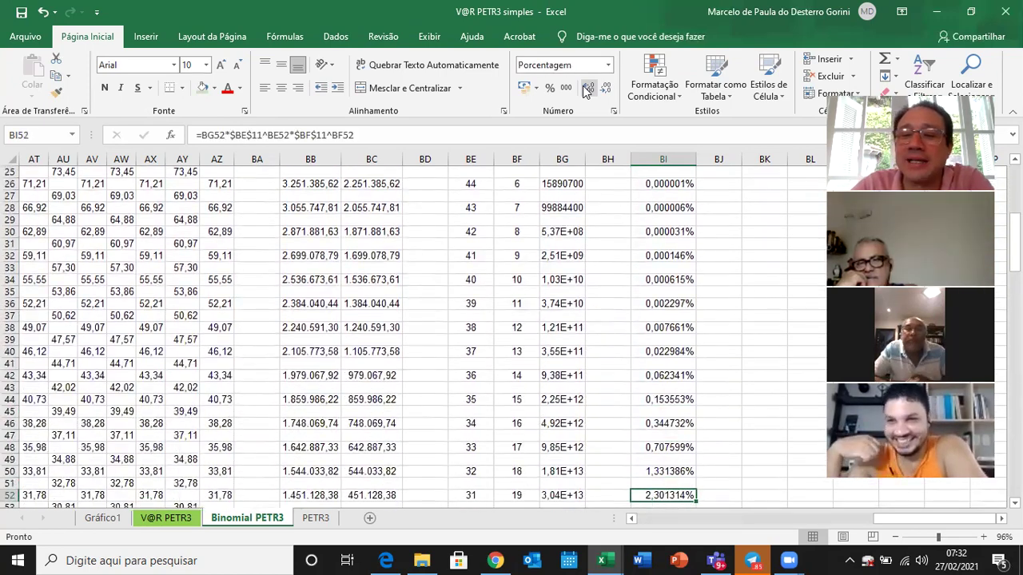
key(Down)
key(Down)
key(Down)
key(Down)
key(Down)
key(Down)
key(Down)
key(Down)
key(Down)
key(Down)
key(Down)
key(Down)
key(Down)
key(Down)
key(Down)
key(Down)
key(Down)
key(Down)
key(Down)
key(Down)
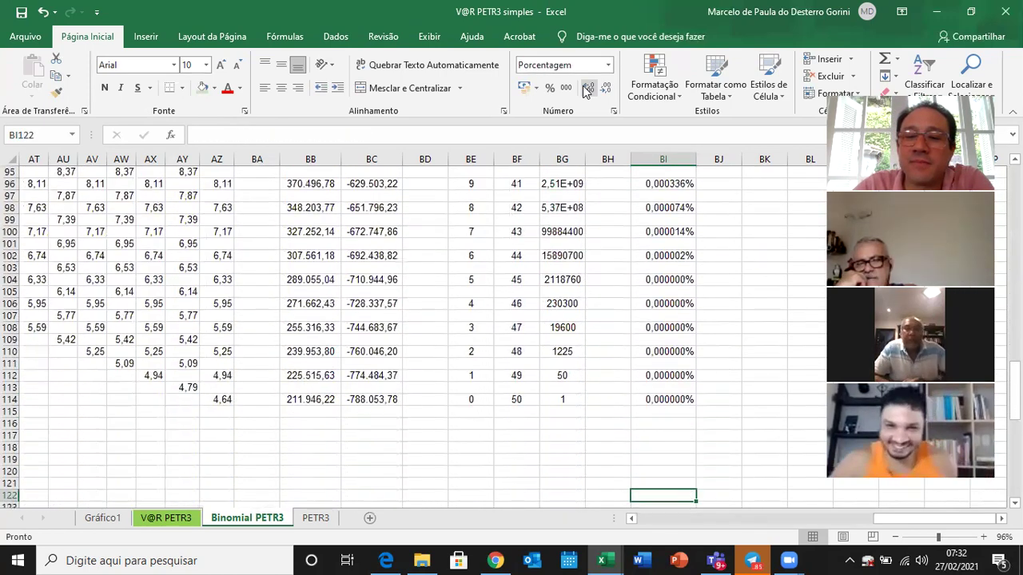
key(Down)
key(Down)
key(Down)
key(Down)
key(Up)
key(Up)
key(Up)
key(Up)
key(Up)
key(Up)
key(Up)
key(Up)
key(Up)
key(Up)
key(Up)
key(Up)
key(Up)
key(Up)
key(Down)
key(Down)
- Examine the portfolio result of the last node in BC114 alongside its probability
key(Left)
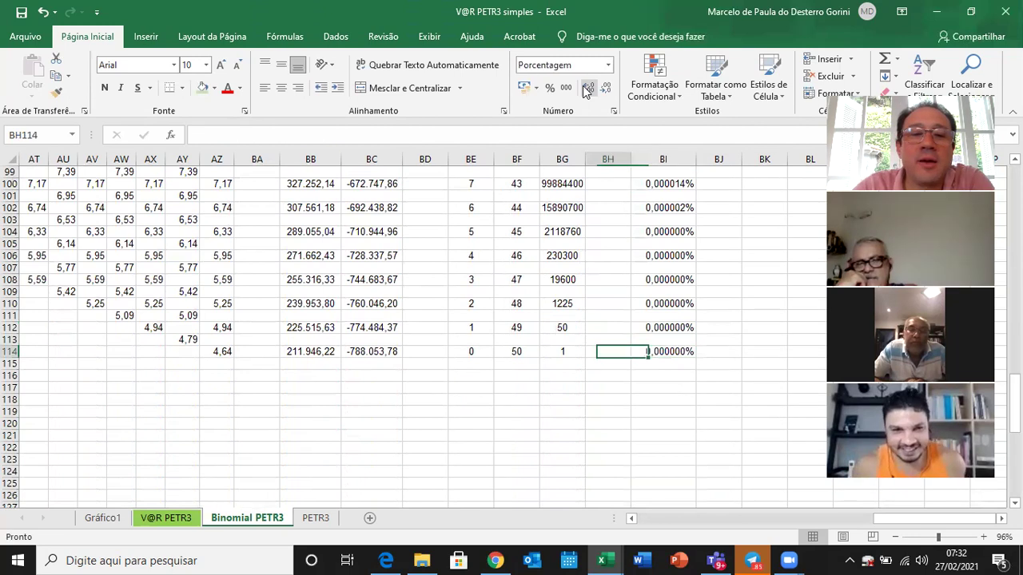
key(Left)
key(Left)
key(Left)
key(Left)
key(Left)
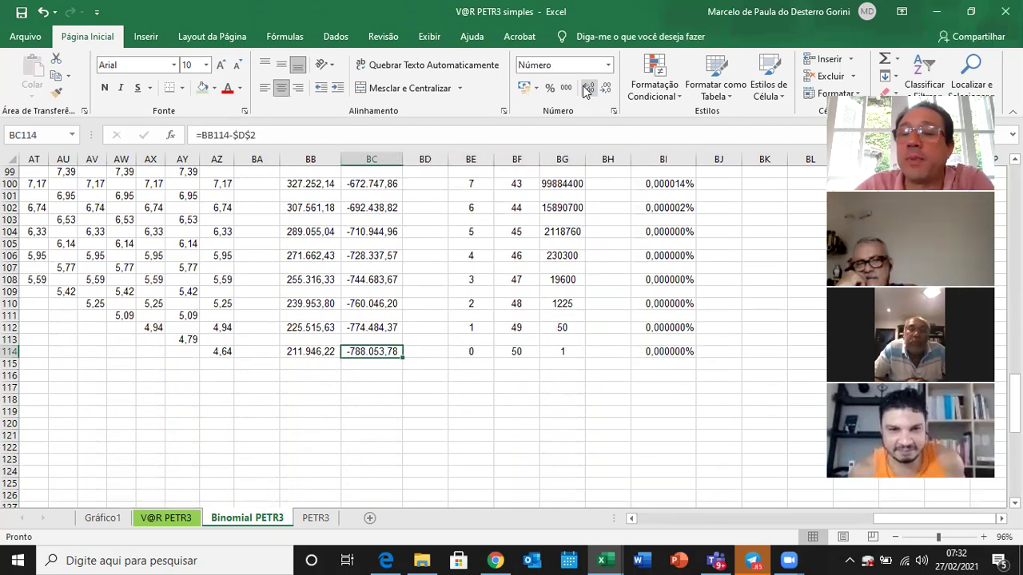
- Start the cumulative probability column by entering =BI114 in BK114, in the last node's row
key(Right)
key(Right)
key(Right)
key(Right)
key(Right)
key(Right)
key(Right)
key(Right)
text(=)
key(Left)
key(Left)
key(Return)
- Enter =BI112+BK114 in BK112 to add that node's probability to the cumulative total below it
key(Up)
key(Up)
key(Up)
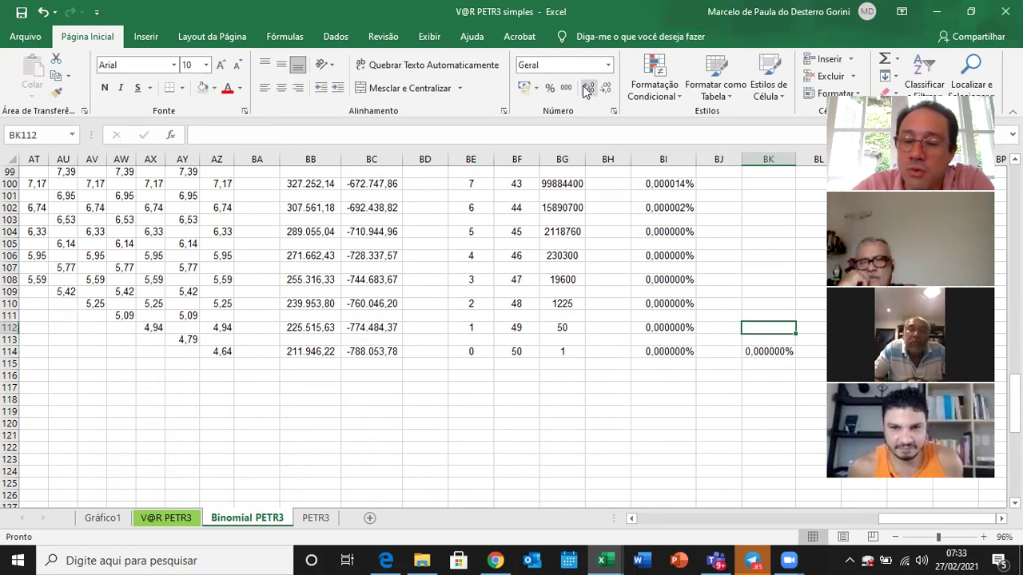
text(=)
key(Left)
key(Left)
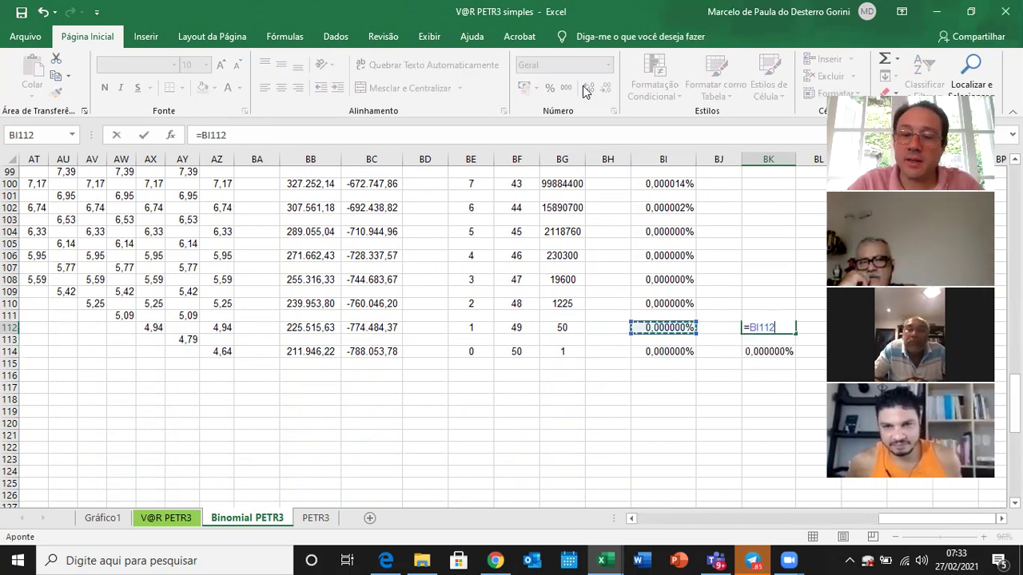
text(+)
key(Down)
key(Down)
key(Return)
key(Up)
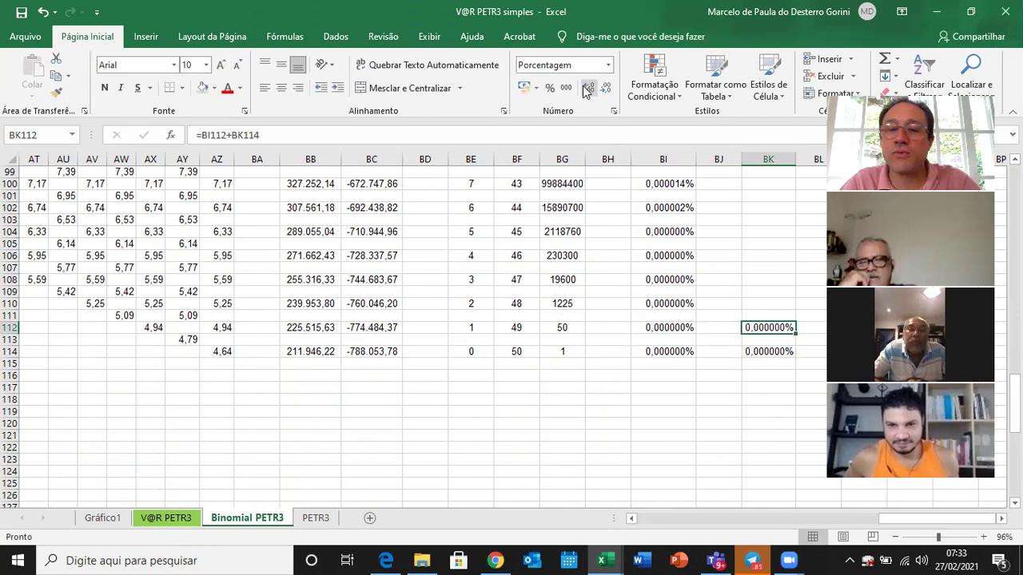
- Copy the cumulative formula from BK112 into every second row from BK110 up to BK100
key(ctrl+c)
key(Up)
key(Up)
key(ctrl+v)
key(Up)
key(Up)
key(ctrl+v)
key(Up)
key(Up)
key(ctrl+v)
key(Up)
key(Up)
key(ctrl+v)
key(Up)
key(Up)
key(ctrl+v)
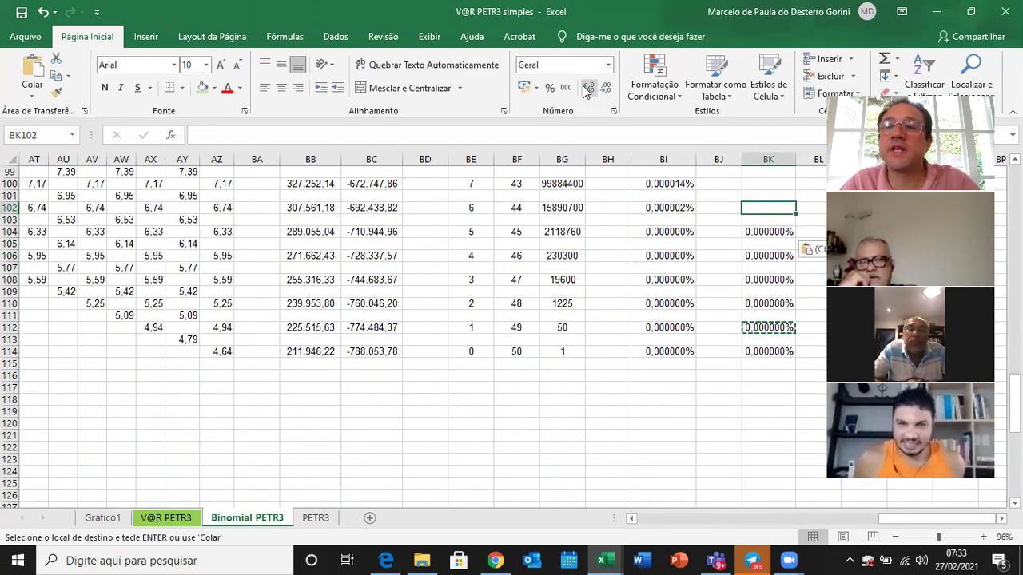
key(Up)
key(Up)
key(ctrl+v)
- Paste the cumulative formula into the node rows BK98, BK96 and BK94
key(Up)
key(Up)
key(Up)
key(Up)
key(Up)
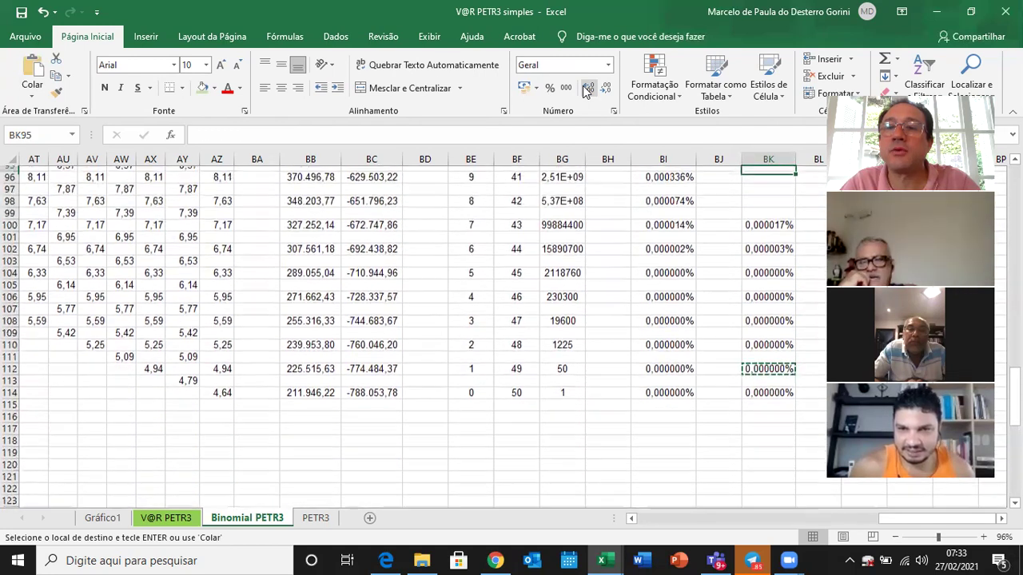
key(Down)
key(Down)
key(Down)
key(ctrl+v)
key(Up)
key(Up)
key(ctrl+v)
key(Up)
key(Up)
key(ctrl+v)
key(Down)
key(Down)
key(Up)
key(Up)
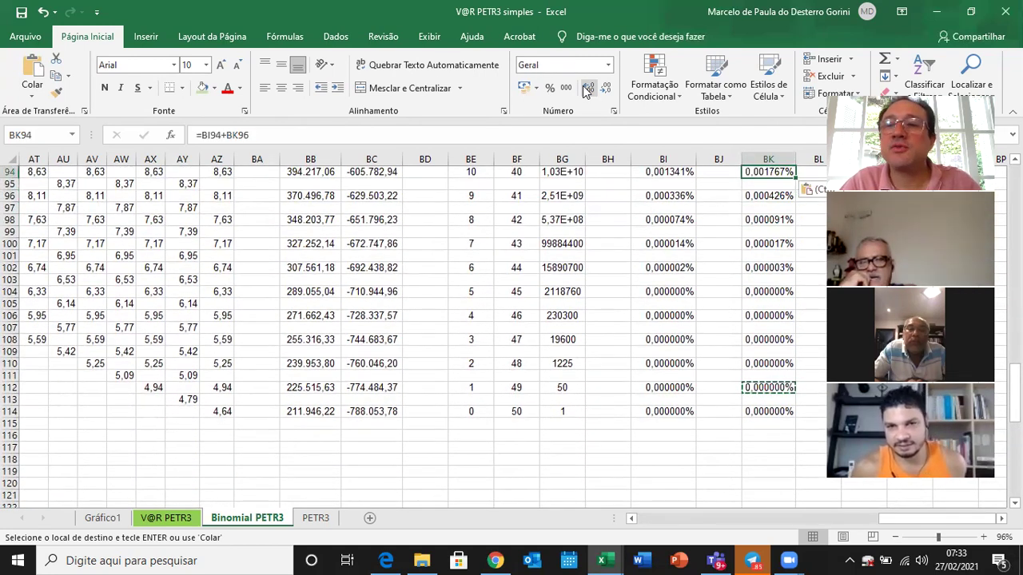
- Copy the cumulative formula block BK94:BK109, including its blank alternate rows, into BK78:BK93
key(Up)
key(Down)
key(shift+Down)
key(shift+Down)
key(shift+Down)
key(shift+Down)
key(shift+Down)
key(shift+Down)
key(shift+Down)
key(shift+Down)
key(shift+Down)
key(shift+Down)
key(shift+Down)
key(shift+Down)
key(shift+Down)
key(shift+Down)
key(shift+Down)
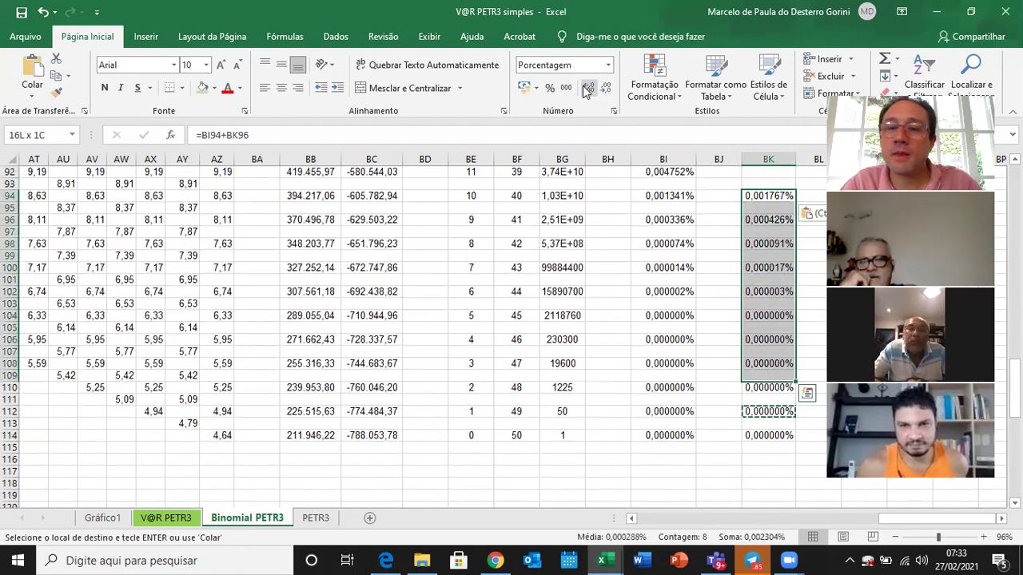
key(ctrl+c)
key(Up)
key(Up)
key(Up)
key(Up)
key(Up)
key(Up)
key(Up)
key(Up)
key(Up)
key(Up)
key(Up)
key(Up)
key(Up)
key(Up)
key(Up)
key(Up)
key(Up)
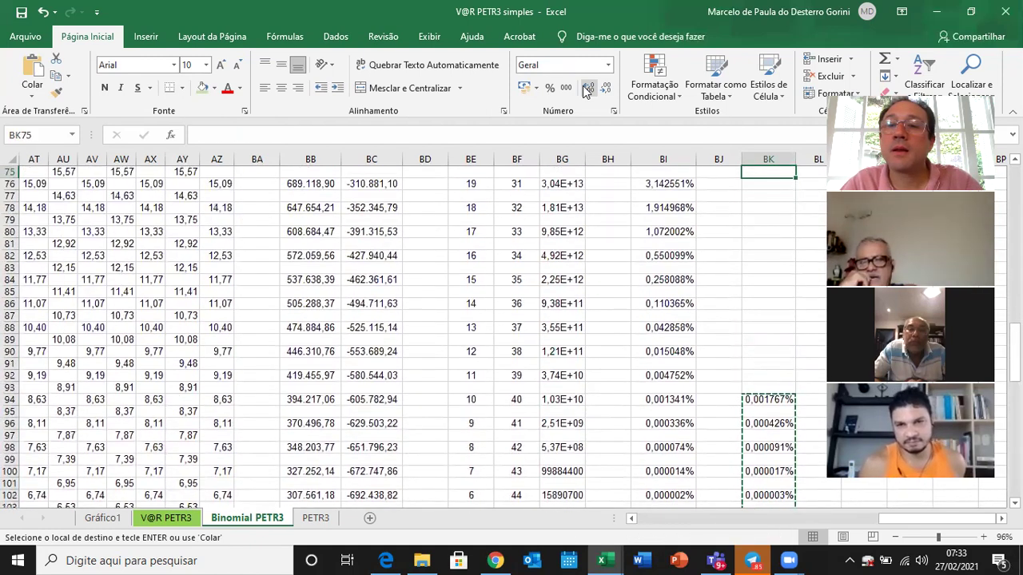
key(Down)
key(ctrl+v)
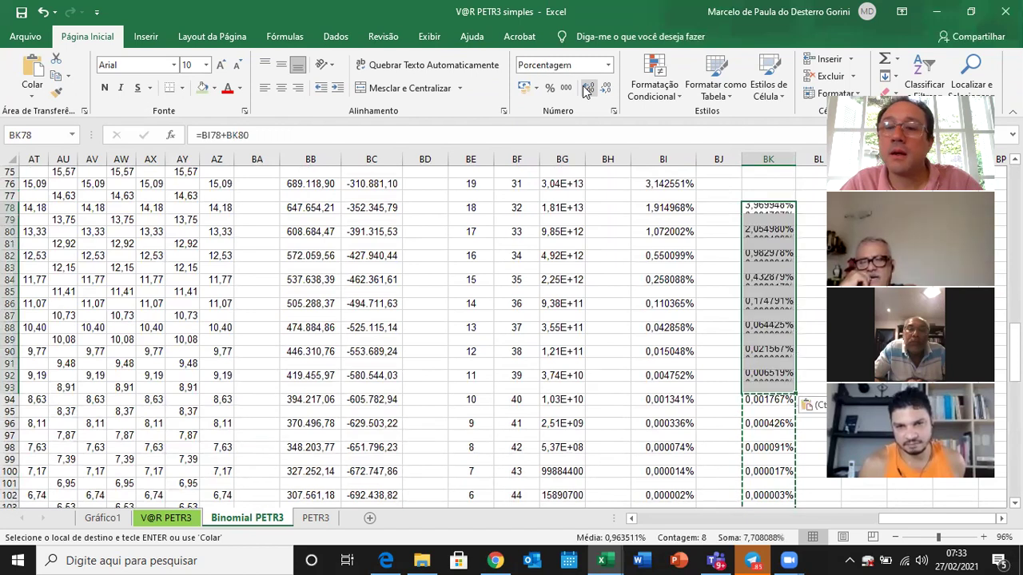
- Paste the copied cumulative formula block into column BK starting at BK62
key(Up)
key(Up)
key(Up)
key(Up)
key(Up)
key(Up)
key(Up)
key(Up)
key(Up)
key(Up)
key(Up)
key(Up)
key(Up)
key(Up)
key(Up)
key(Up)
key(Up)
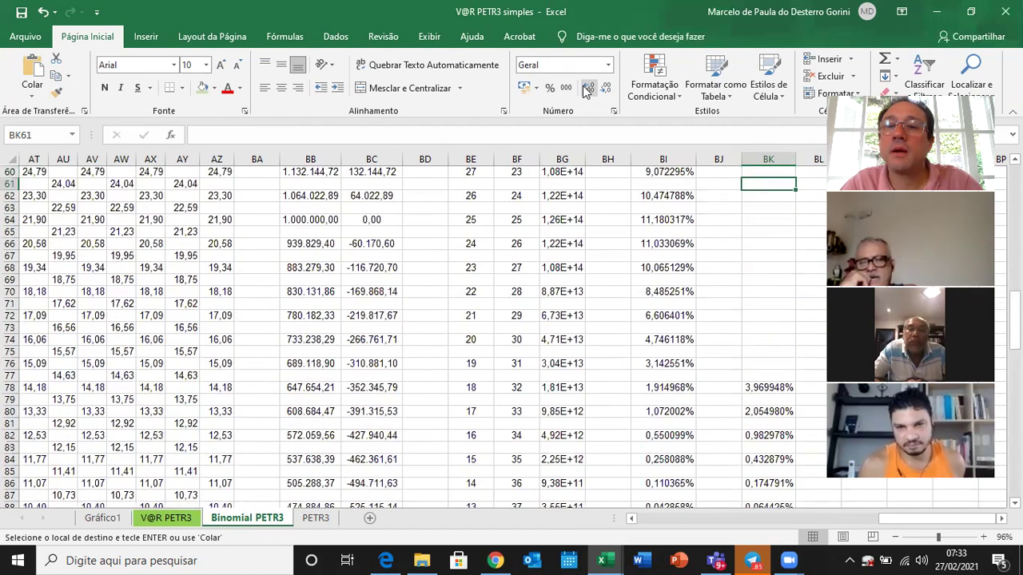
key(Up)
key(Up)
key(ctrl+v)
- Paste the same cumulative formula block further up column BK, starting at BK44
key(Up)
key(Up)
key(Up)
key(Up)
key(Up)
key(Up)
key(Up)
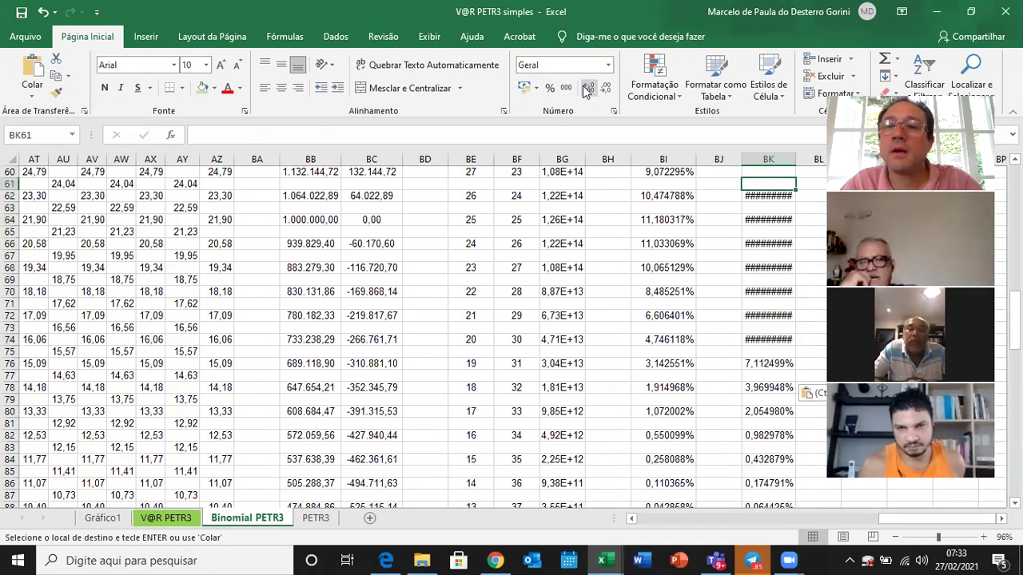
key(Up)
key(Up)
key(Up)
key(Up)
key(Up)
key(Up)
key(Up)
key(Up)
key(Up)
key(Up)
key(Up)
key(Up)
key(ctrl+v)
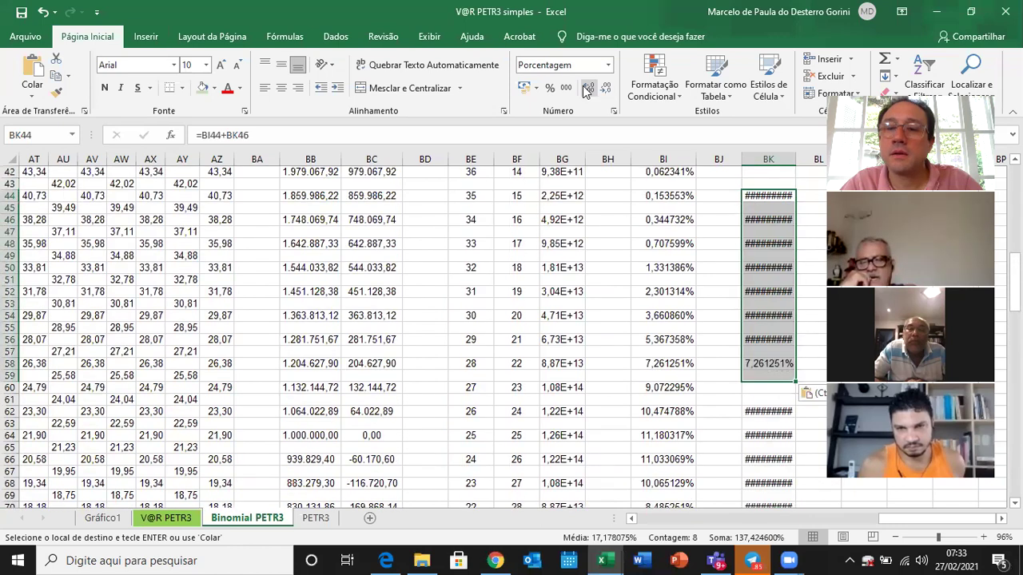
- Paste the copied formula block again a few rows below BK44 to fill the skipped cell BK60
key(Down)
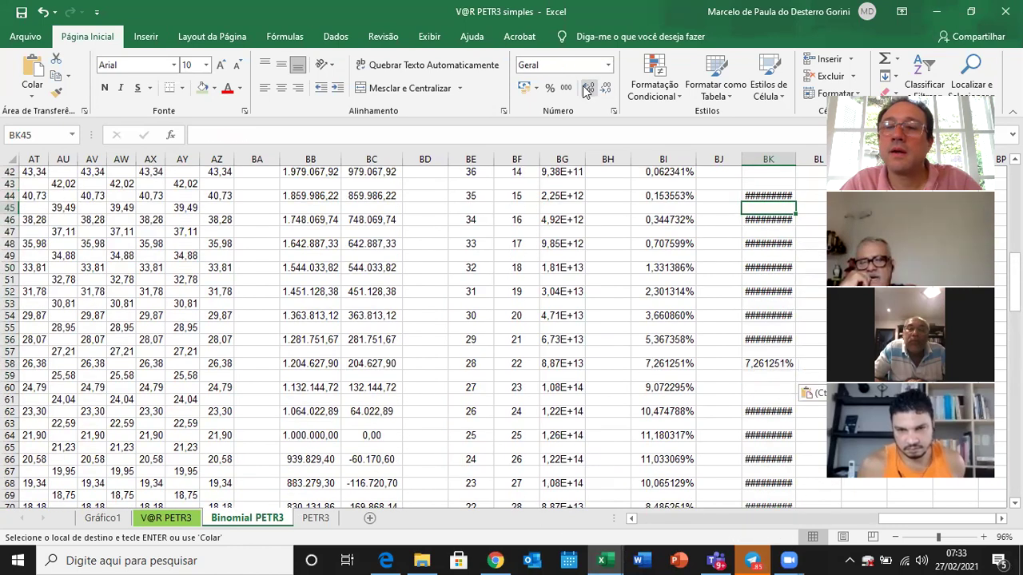
key(Down)
- Paste the copied cumulative formula block at BK26, and again at BK28 to fill the skipped cell BK42
key(Up)
key(Up)
key(Up)
key(Up)
key(Up)
key(Up)
key(Up)
key(Up)
key(Up)
key(Up)
key(Up)
key(Up)
key(Up)
key(Up)
key(Up)
key(Up)
key(Up)
key(Up)
key(Up)
key(Up)
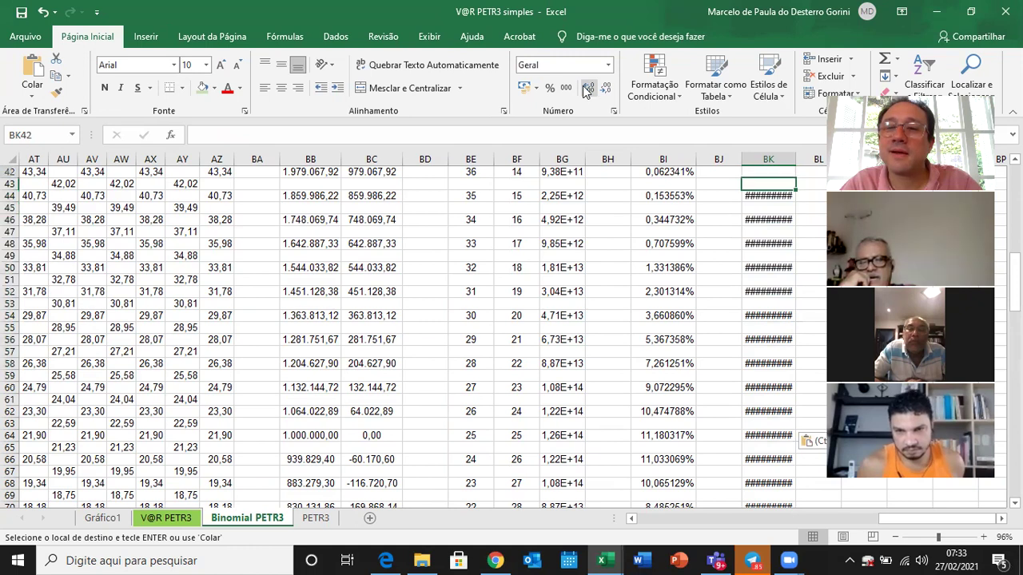
key(Down)
key(Down)
key(ctrl+v)
key(Down)
key(Down)
key(ctrl+v)
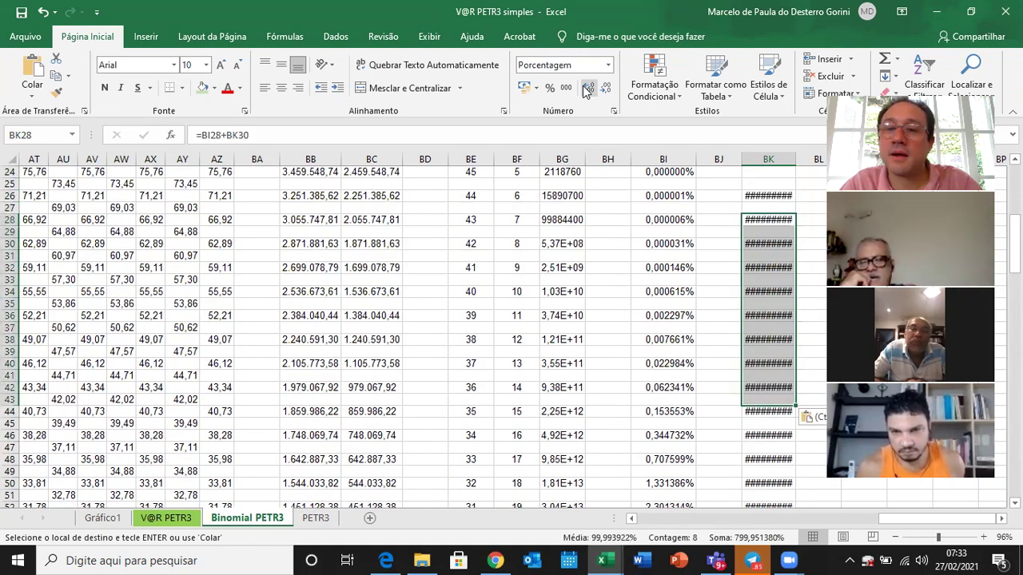
key(Up)
key(Up)
key(Up)
key(Up)
key(Up)
key(Up)
key(Up)
key(Up)
key(Up)
key(Up)
key(Up)
key(Up)
key(Up)
key(ctrl+v)
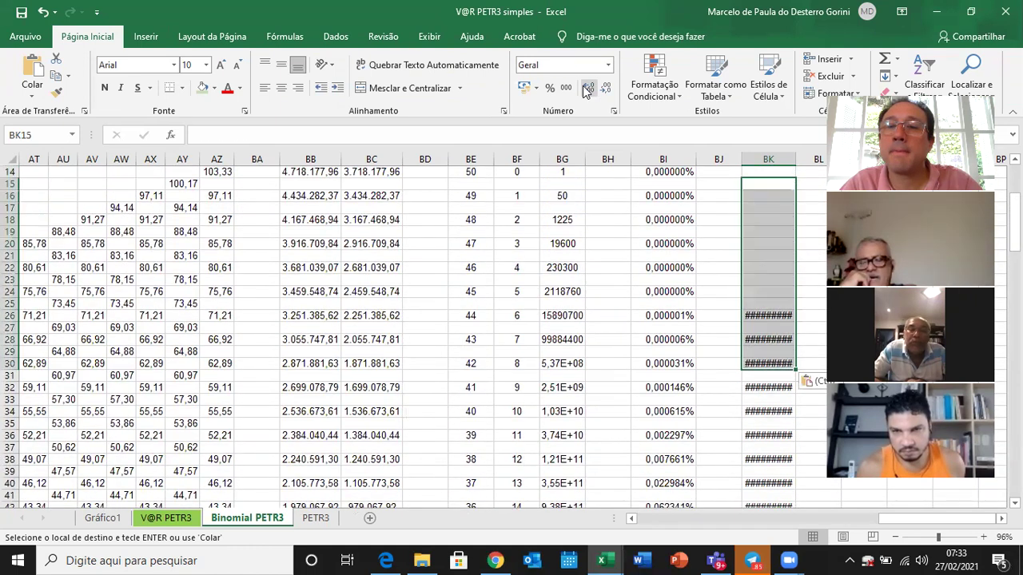
key(ctrl+z)
- Paste the cumulative formula block starting at BK14 so column BK reaches the tree's first final node
key(Up)
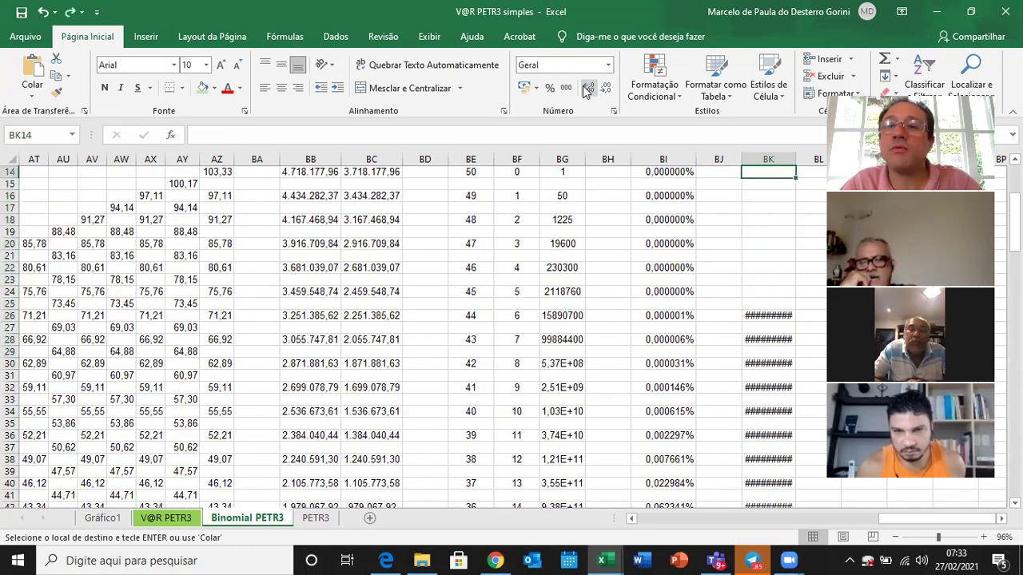
key(Up)
key(Up)
key(Up)
key(Up)
key(Up)
key(Up)
key(Up)
key(Up)
key(Up)
key(Up)
key(Up)
key(Up)
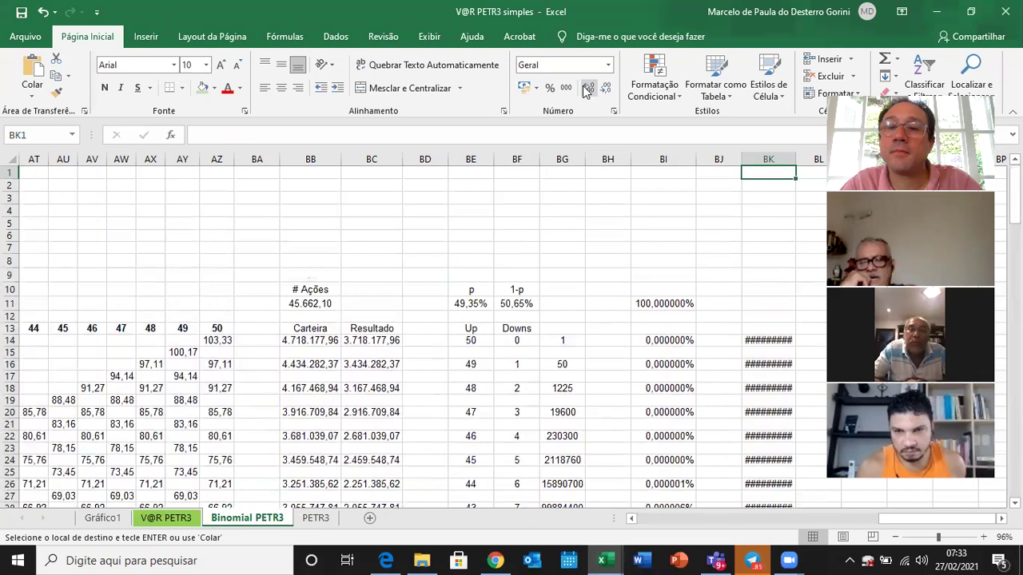
key(Down)
key(Down)
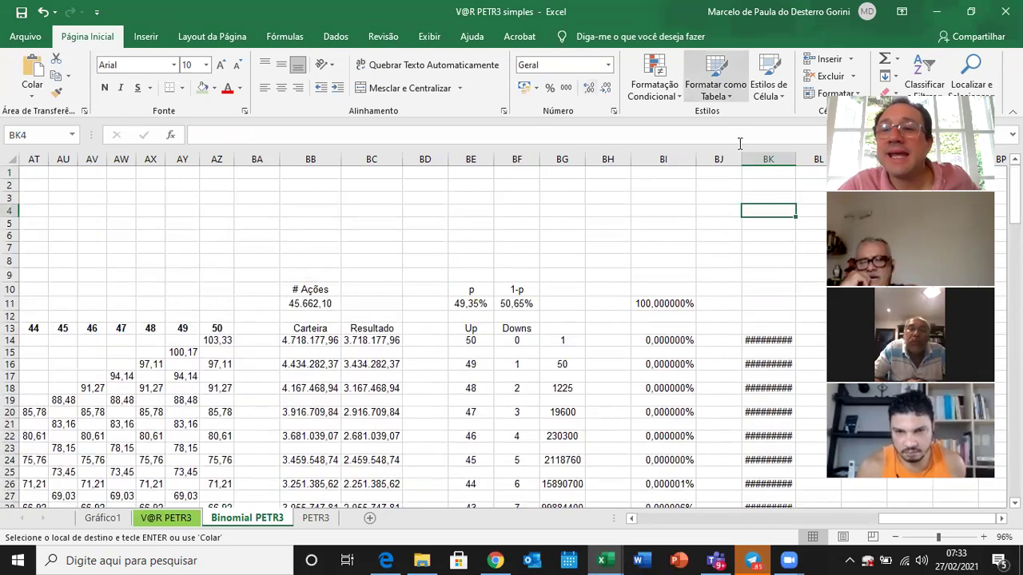
- Autofit the width of column BK and narrow the empty spacer columns BH, BJ and BD
double_click(793, 159)
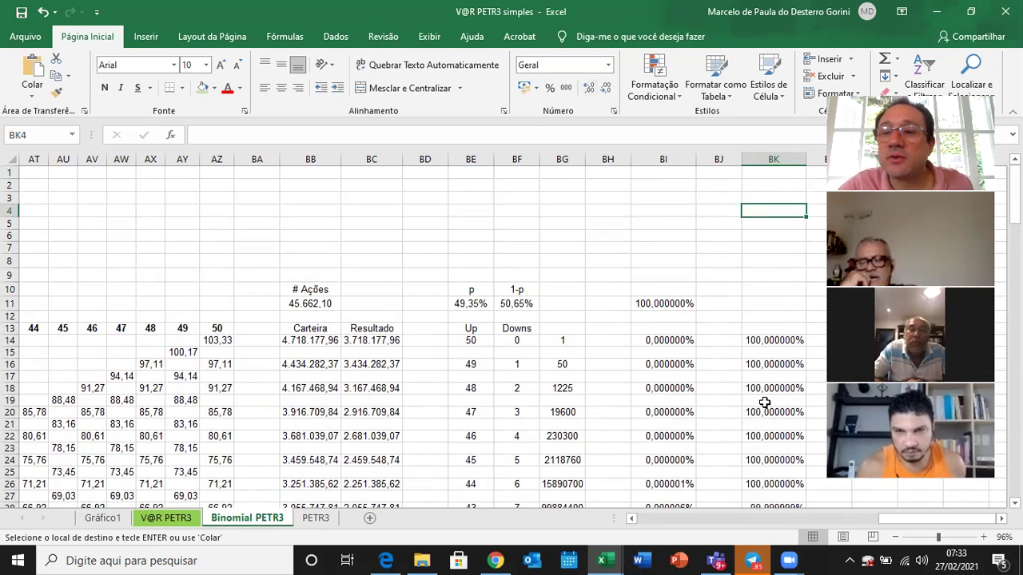
click(763, 342)
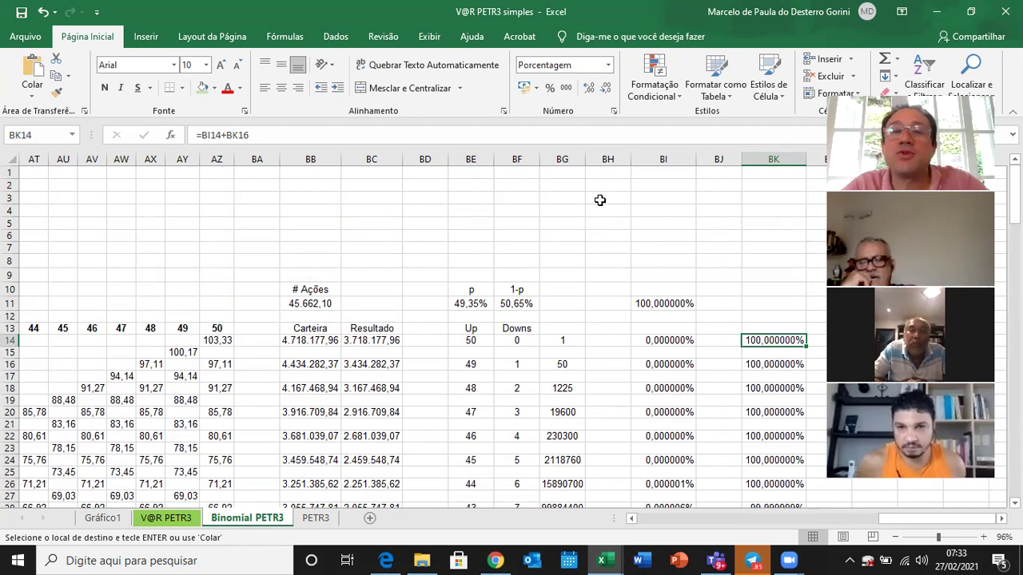
drag(628, 159, 601, 159)
drag(716, 152, 679, 159)
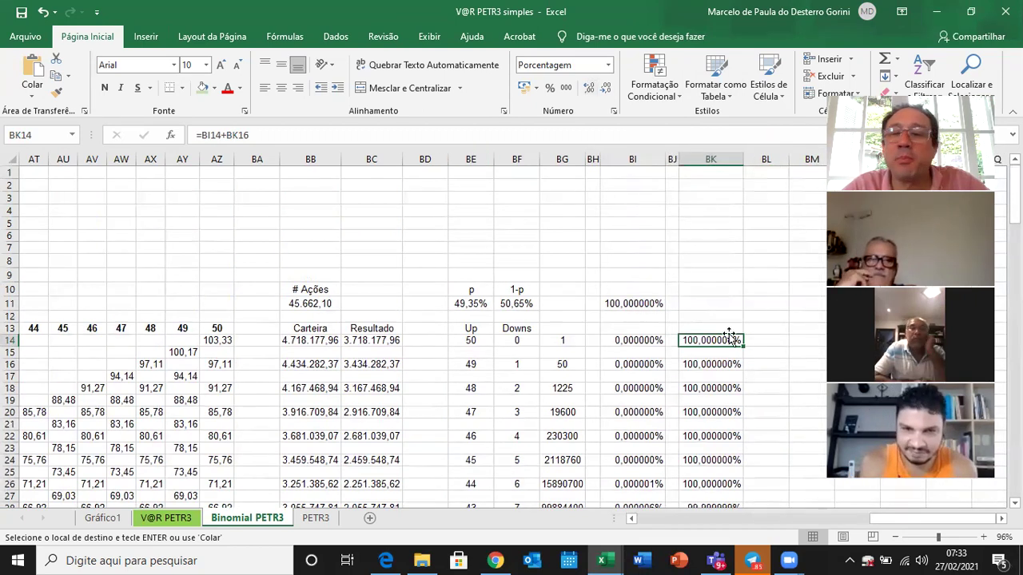
scroll(415, 336, down, 20)
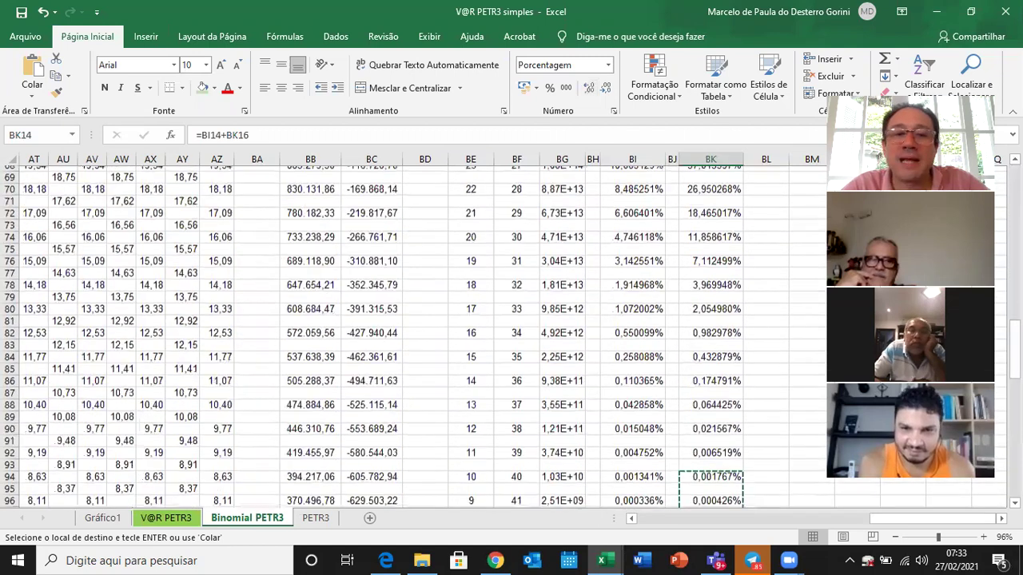
scroll(416, 335, up, 20)
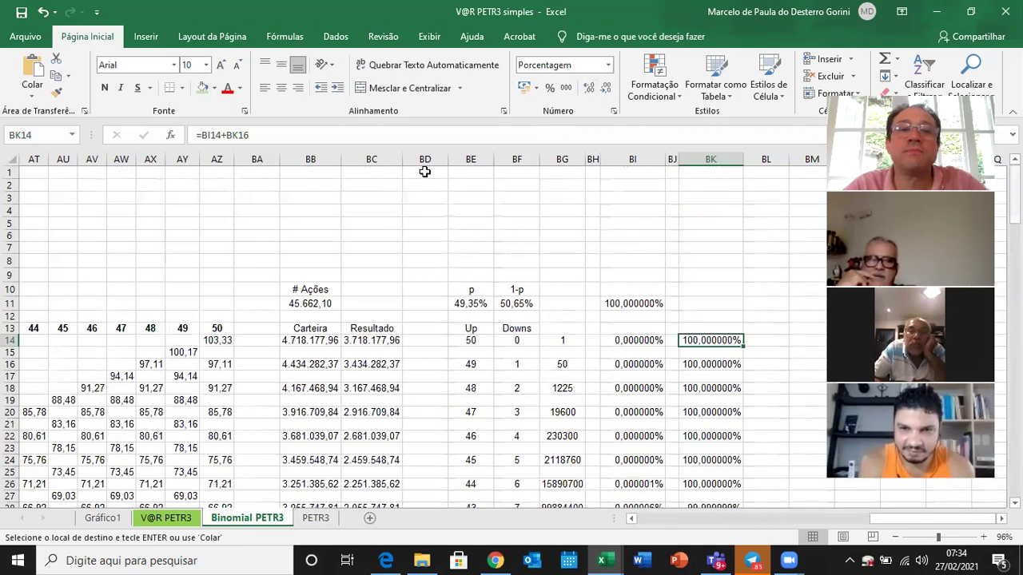
drag(448, 159, 415, 160)
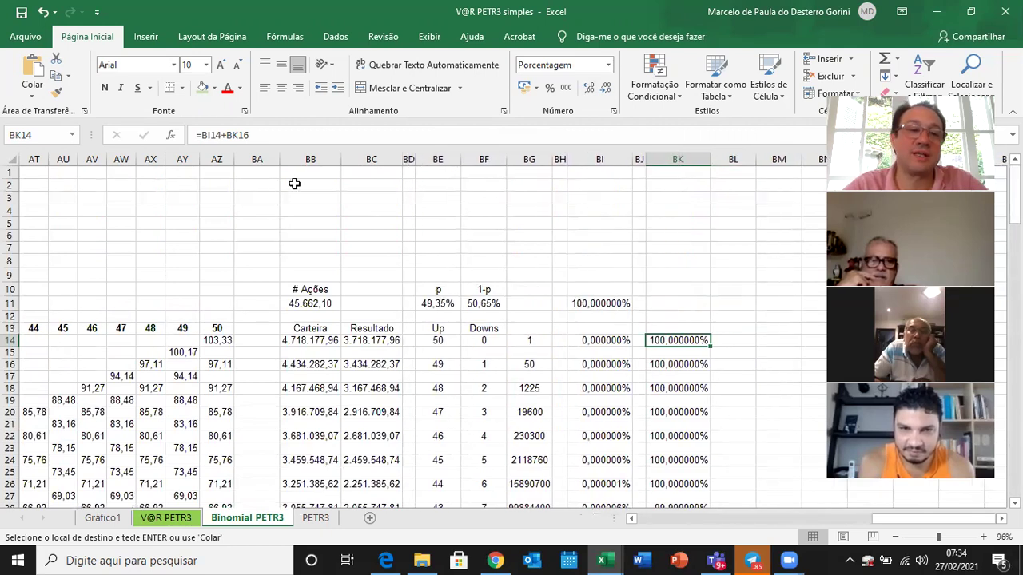
- Examine the cumulative probabilities down column BK to find the nodes on either side of the 5% tail
click(685, 414)
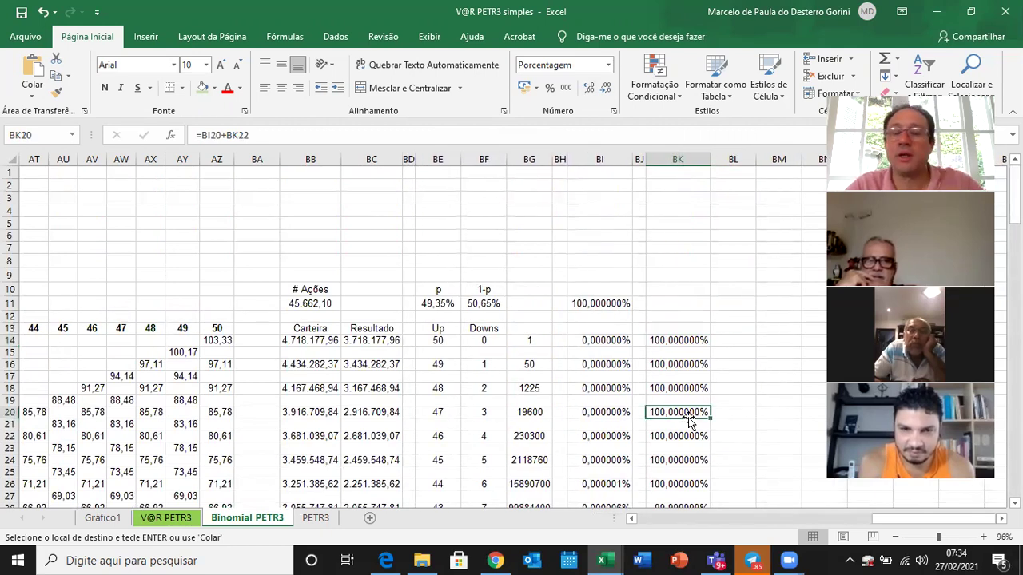
key(Down)
key(Down)
key(Down)
key(Down)
key(Down)
key(Down)
key(Down)
key(Down)
key(Down)
key(Down)
key(Down)
key(Down)
key(Down)
key(Down)
key(Down)
key(Down)
key(Down)
key(Down)
key(Down)
key(Down)
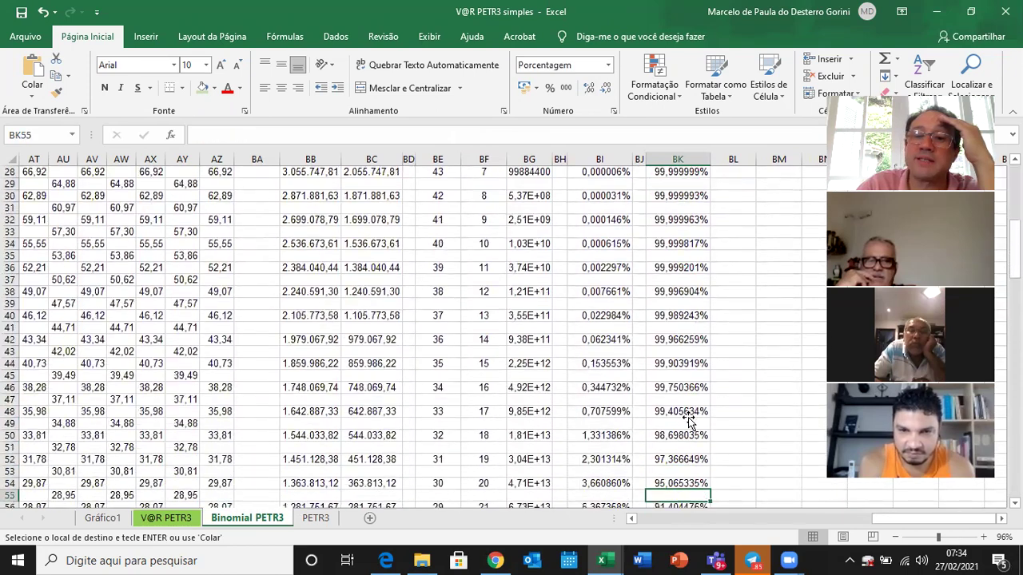
key(Down)
key(Down)
key(Down)
key(Down)
key(Down)
key(Down)
key(Down)
key(Down)
key(Down)
key(Down)
key(Down)
key(Down)
key(Up)
key(Up)
key(Up)
key(Up)
key(Up)
key(Up)
key(Up)
key(Up)
key(Up)
key(Up)
key(Up)
key(Up)
key(Up)
key(Up)
key(Up)
key(Up)
key(Up)
key(Up)
key(Up)
key(Up)
key(Down)
key(Down)
key(Up)
key(Down)
key(Up)
key(Up)
key(Up)
key(Up)
key(Down)
key(Down)
key(Up)
key(Down)
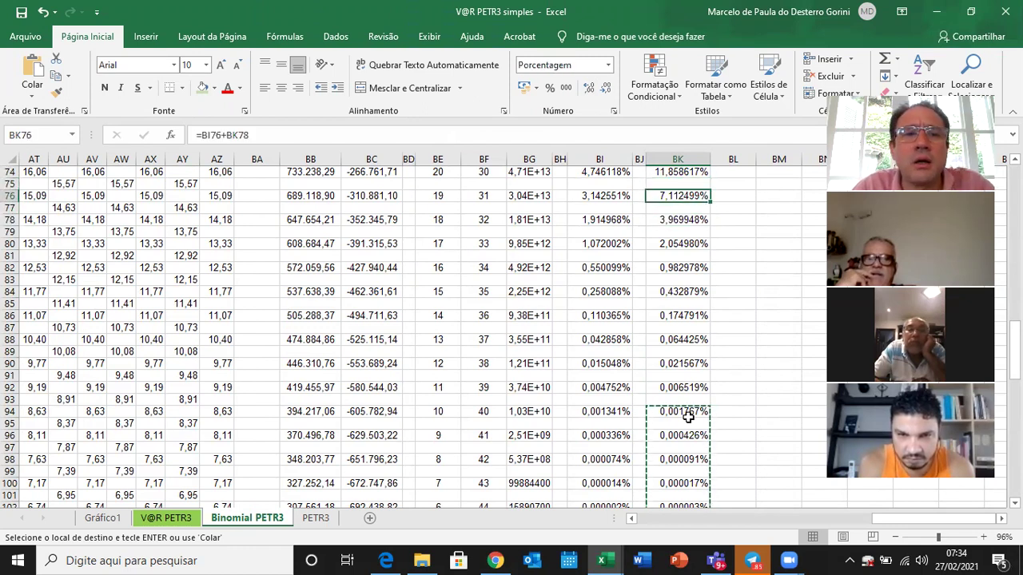
- Highlight the range BC76:BK78 with a light gold fill
key(shift+Left)
key(shift+Left)
key(shift+Left)
key(shift+Left)
key(shift+Left)
key(shift+Left)
key(shift+Left)
key(shift+Left)
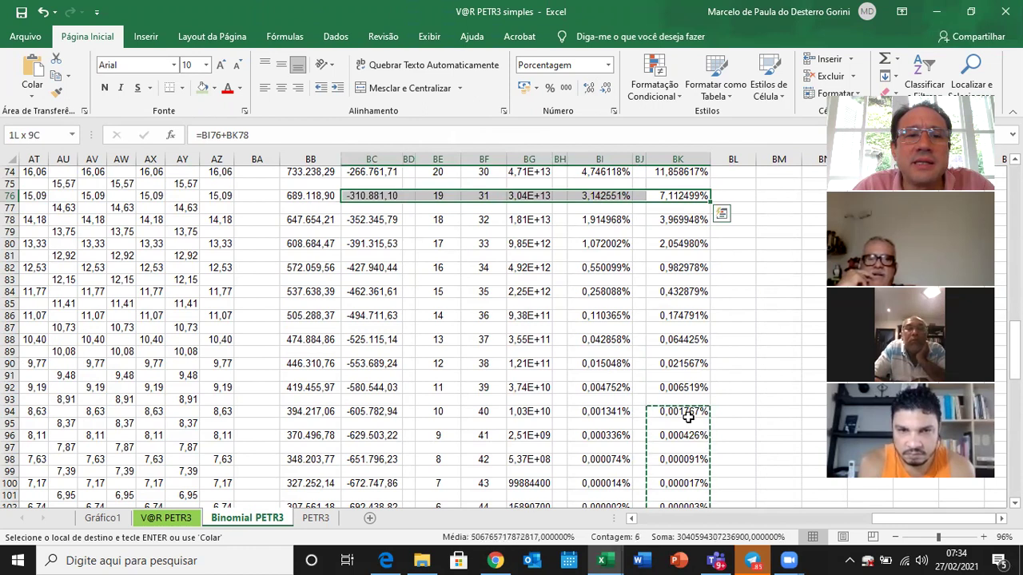
key(shift+Down)
key(shift+Down)
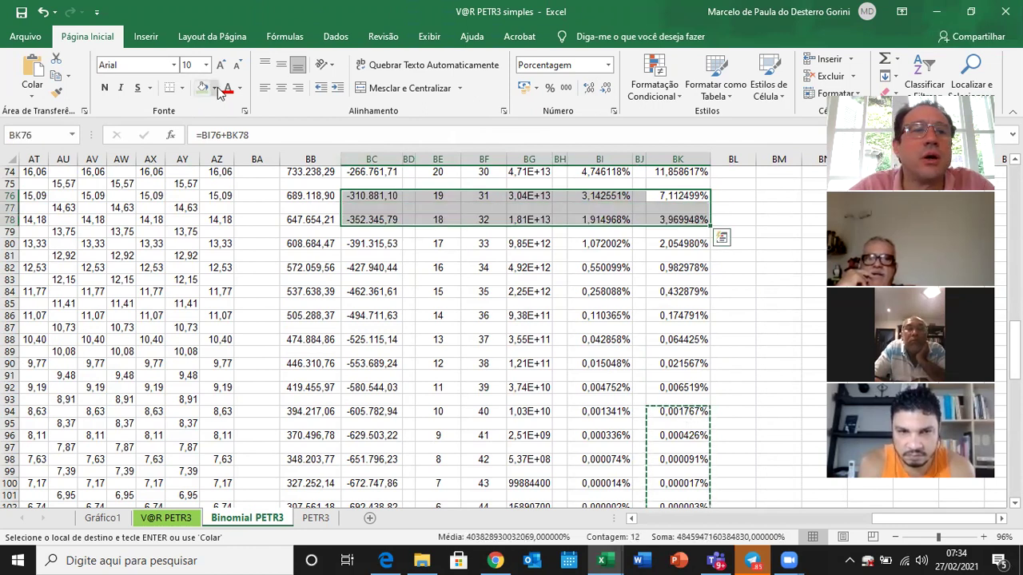
click(214, 89)
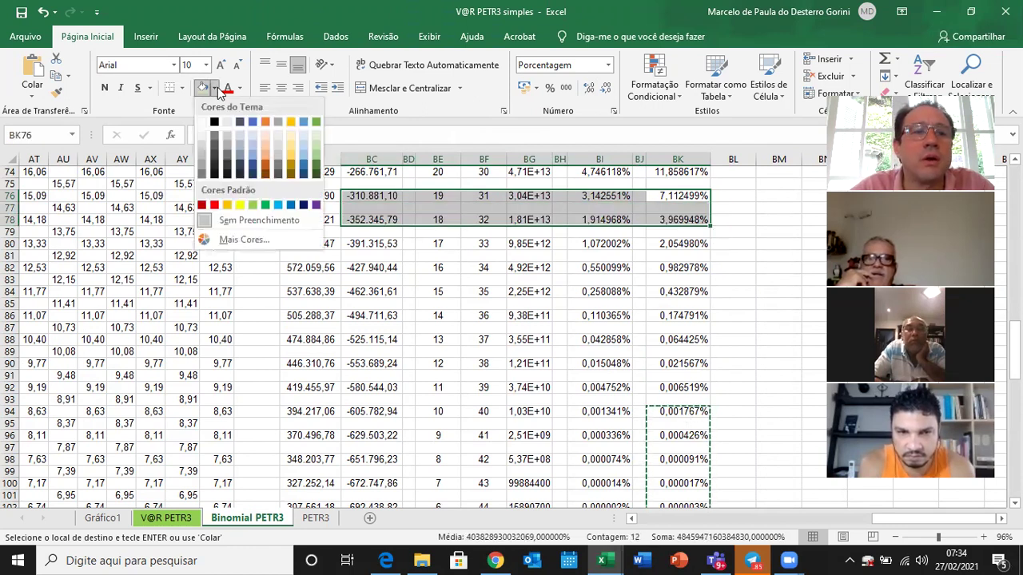
click(291, 150)
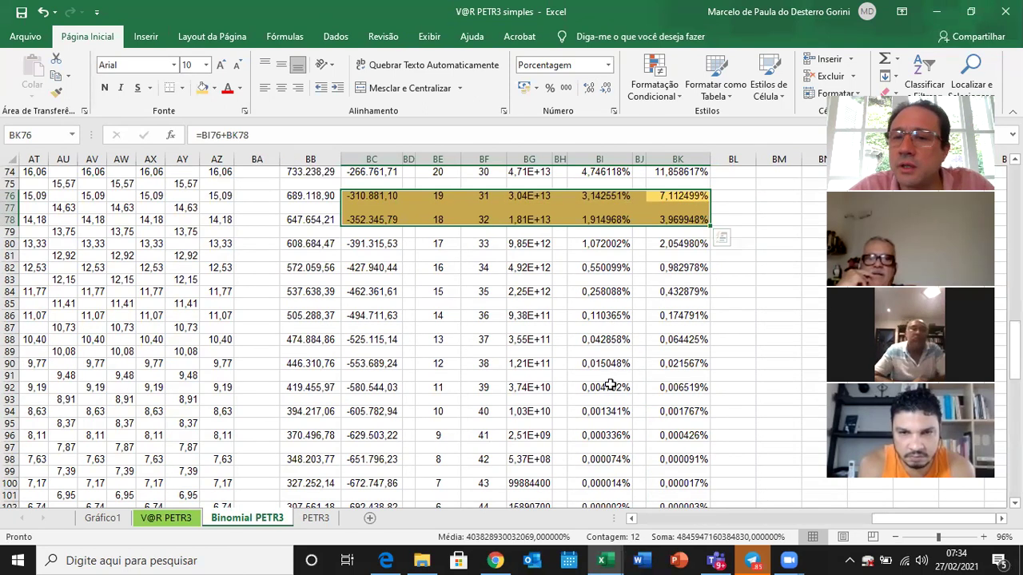
- Examine the remaining tail probabilities in column BK from row 92 down to row 110
click(692, 387)
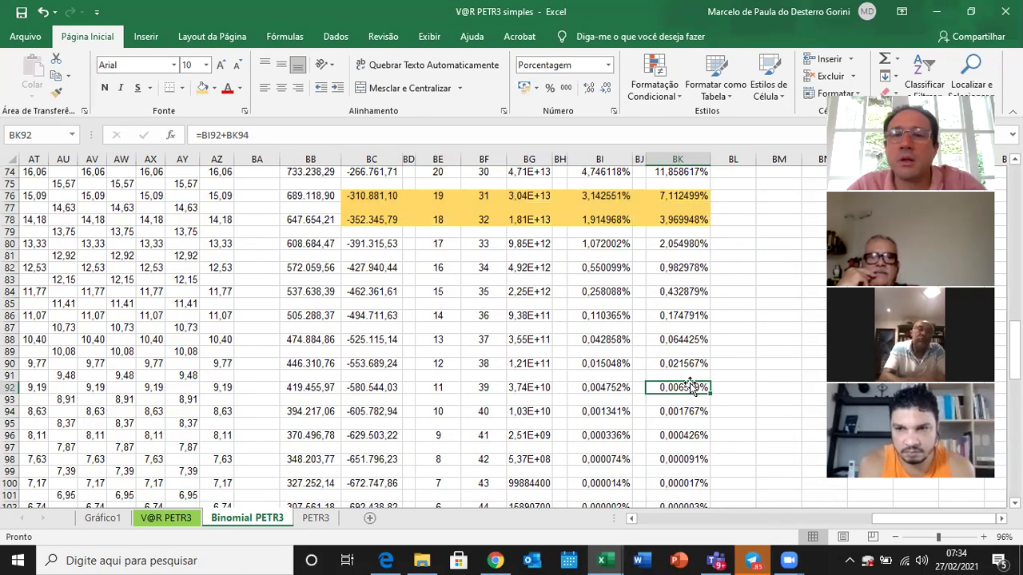
key(Down)
key(Down)
key(Down)
key(Down)
key(Down)
key(Down)
key(Down)
key(Down)
key(Down)
key(Down)
key(Down)
key(Down)
key(Down)
key(Down)
key(Down)
key(Down)
key(Down)
key(Down)
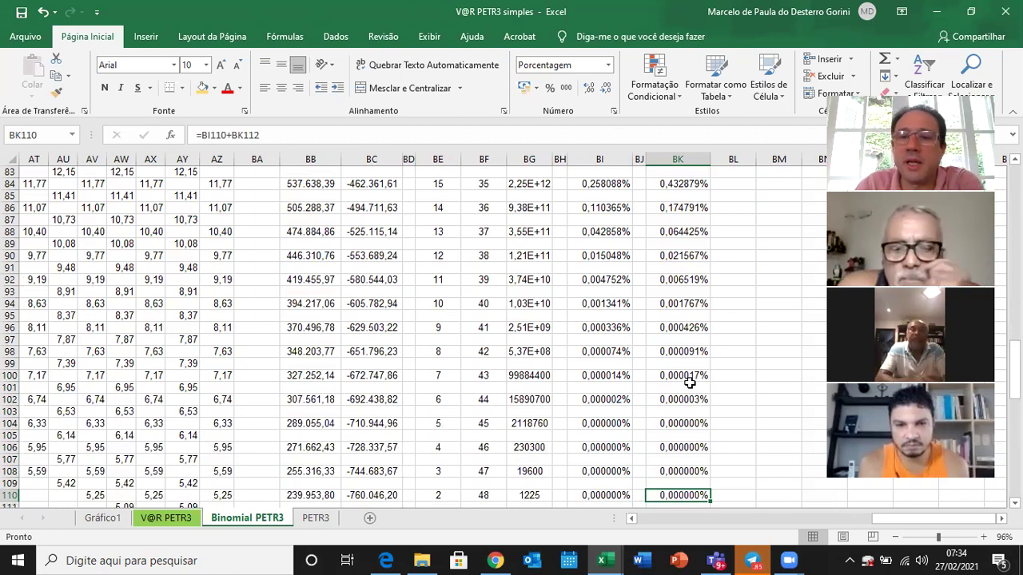
- Examine the cumulative probabilities in column BK from row 110 up past the highlighted rows 76 to 78
key(Up)
key(Up)
key(Up)
key(Up)
key(Up)
key(Up)
key(Up)
key(Up)
key(Up)
key(Up)
key(Up)
key(Up)
key(Up)
key(Up)
key(Up)
key(Up)
key(Up)
key(Up)
key(Up)
key(Up)
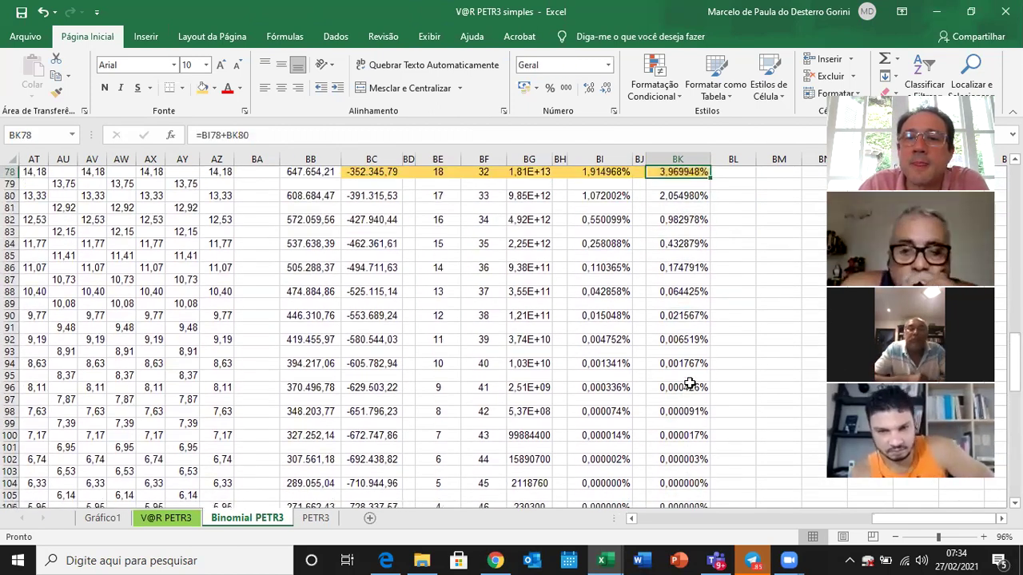
key(Up)
key(Up)
key(Up)
key(Up)
key(Up)
key(Up)
key(Up)
key(Up)
key(Up)
key(Up)
key(Down)
key(Down)
key(Down)
key(Down)
key(Down)
key(Down)
key(Down)
key(Down)
key(Down)
key(Down)
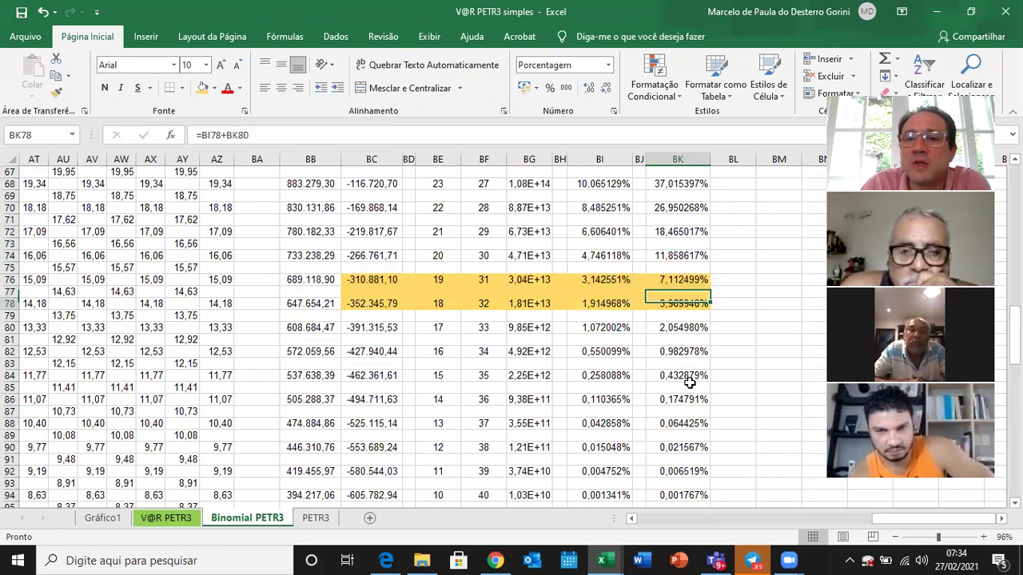
- Compare the portfolio losses in BC76 and BC78 of the two highlighted nodes around the 5% tail
key(Up)
key(Up)
key(Left)
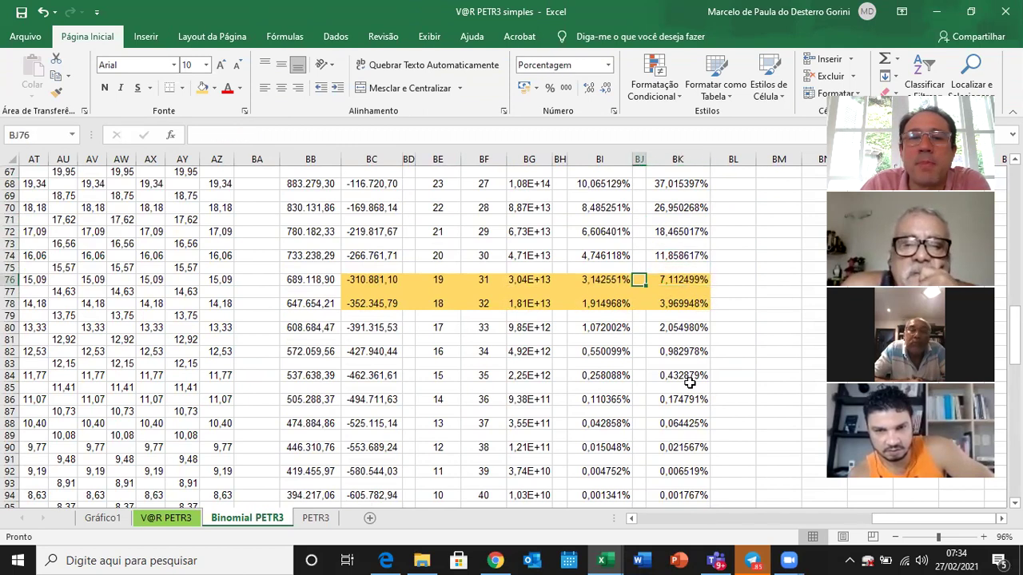
key(Left)
key(Left)
key(Left)
key(Left)
key(Left)
key(Left)
key(Left)
key(Down)
key(Down)
key(Up)
key(Up)
key(Down)
key(Down)
key(Up)
key(Up)
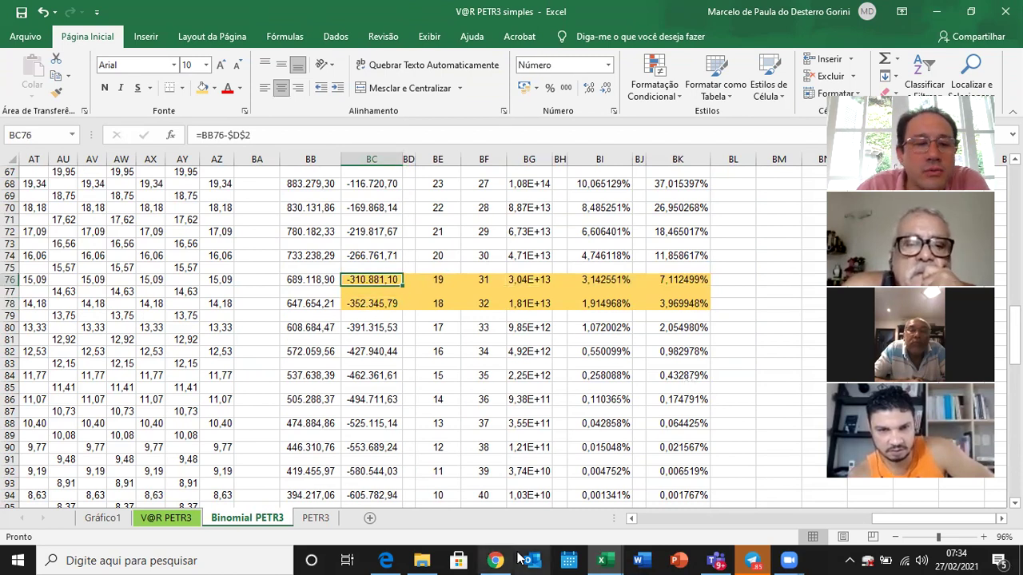
- On the V@R PETR3 sheet, set the term (Prazo) of the parametric VaR to 50 days
click(166, 518)
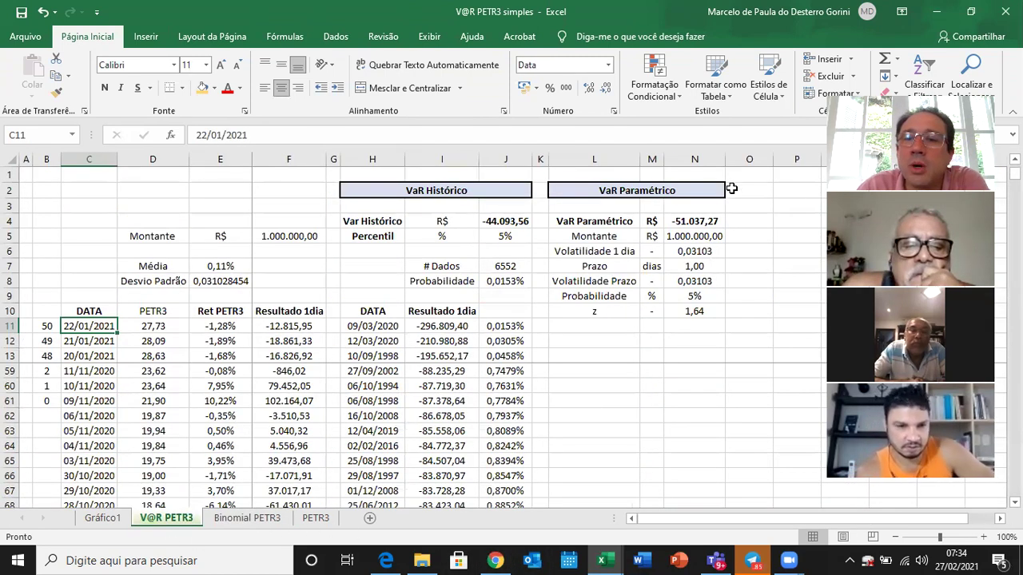
click(696, 264)
text(50)
key(Return)
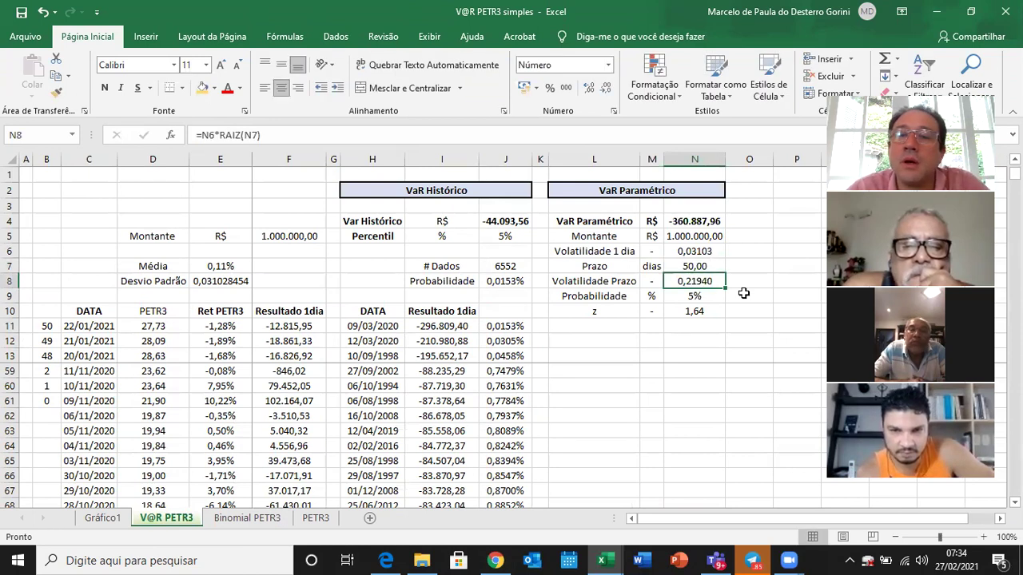
- Compare the parametric VaR in N4 with the highlighted losses on the Binomial PETR3 sheet
click(707, 221)
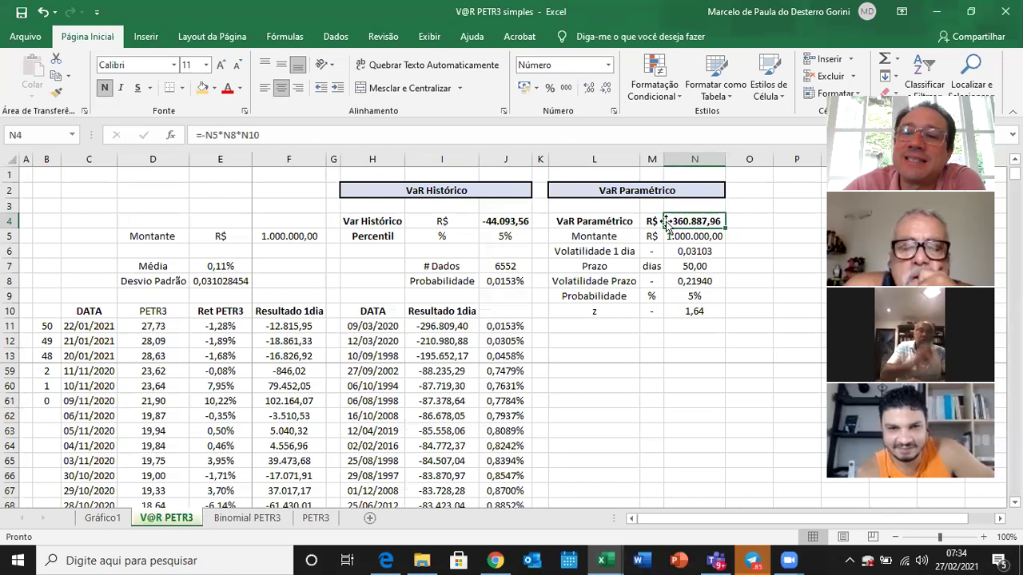
click(256, 520)
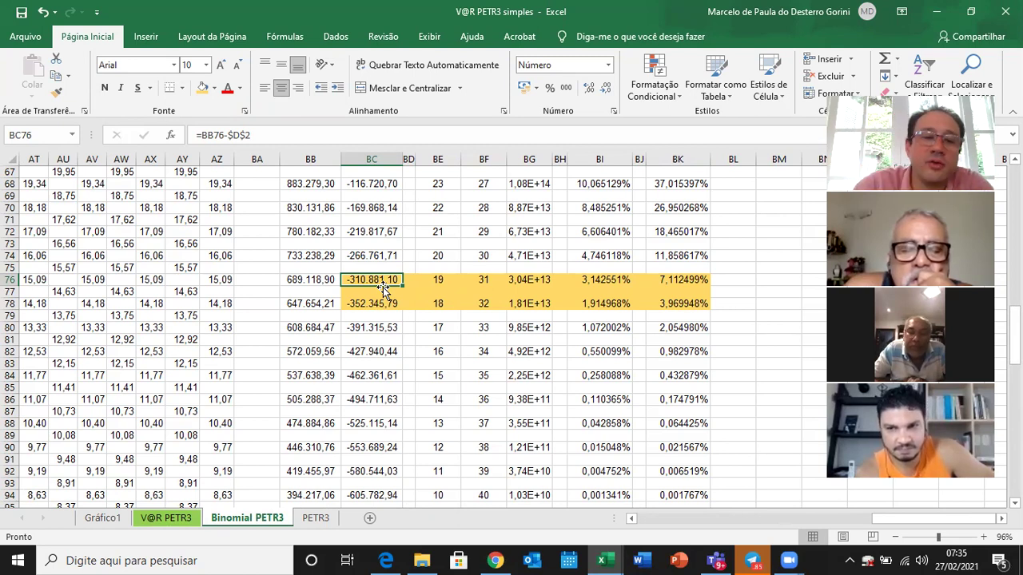
click(155, 518)
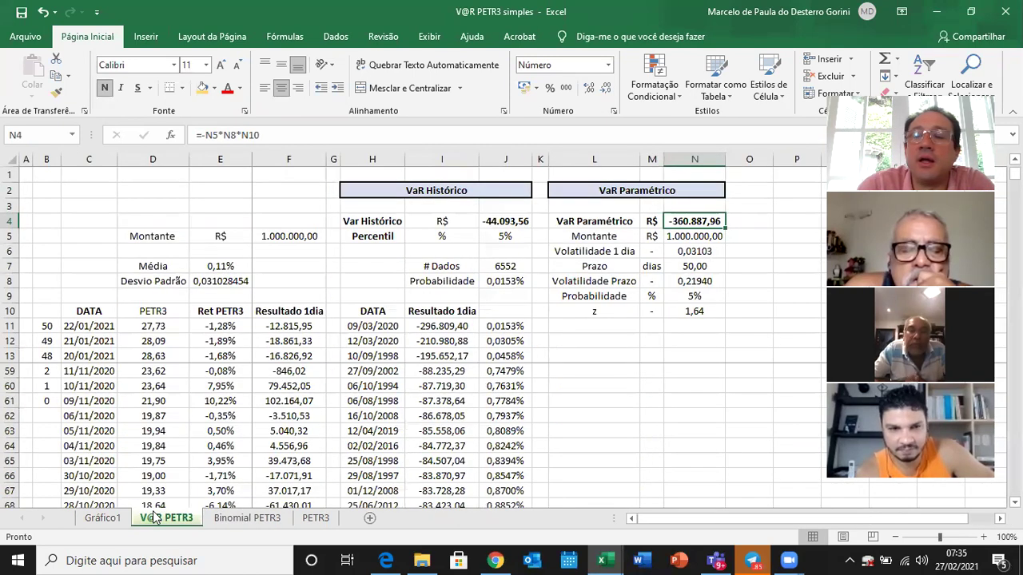
click(246, 519)
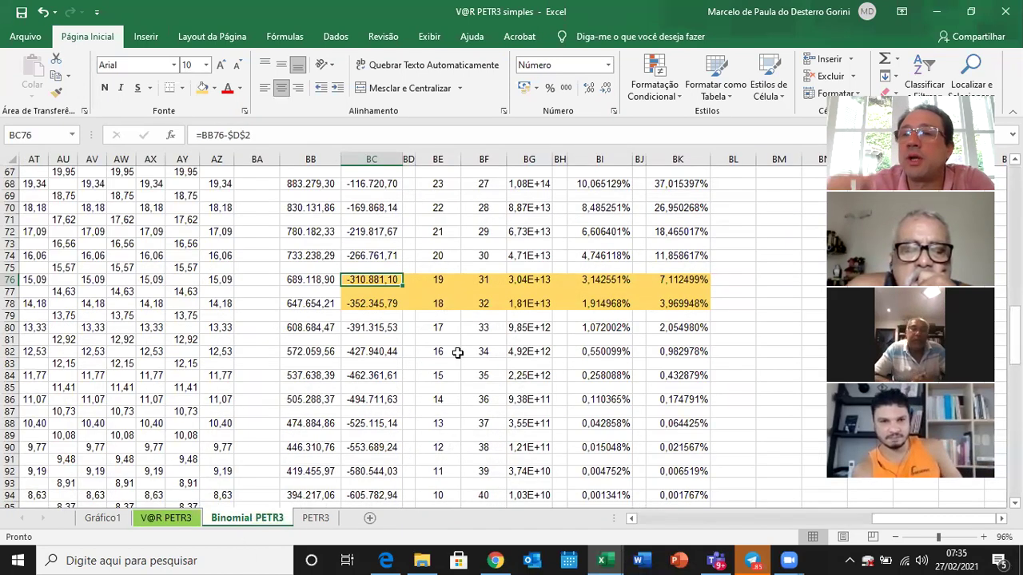